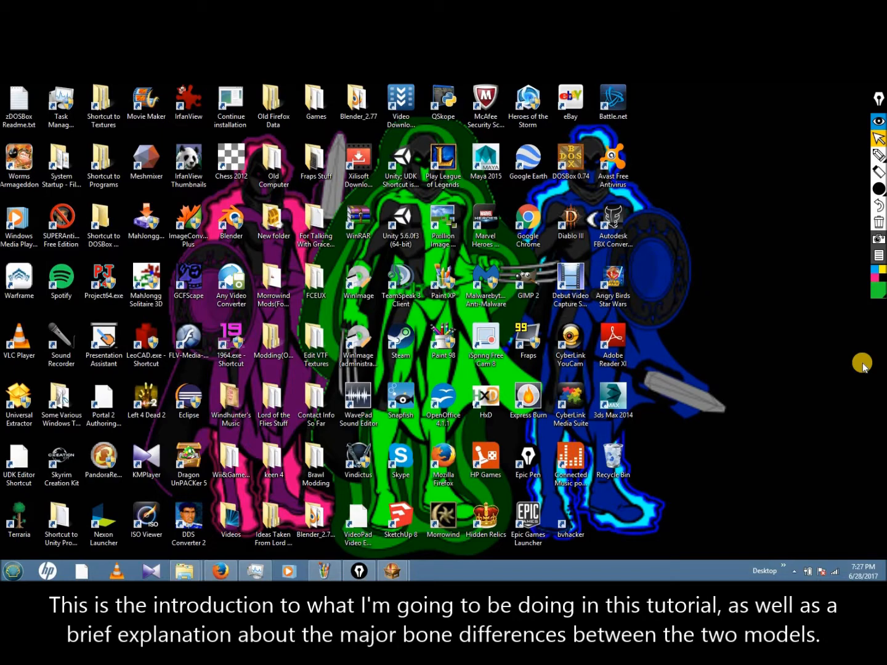
Step: Bring up both BrawlBox windows, the one with FitZelda00.pac and the one with FitSheik00.pac
mouse_move(392, 571)
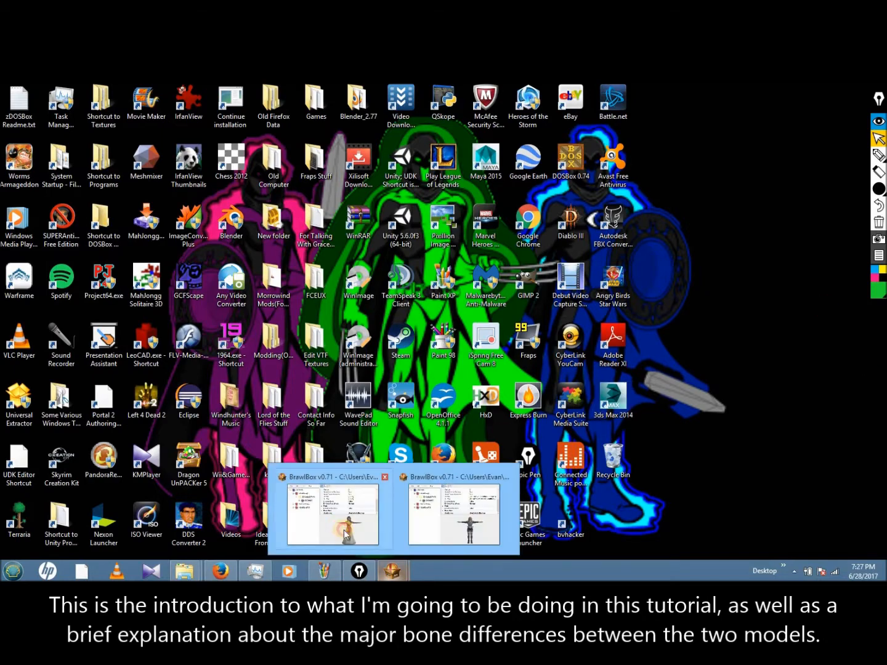
click(345, 535)
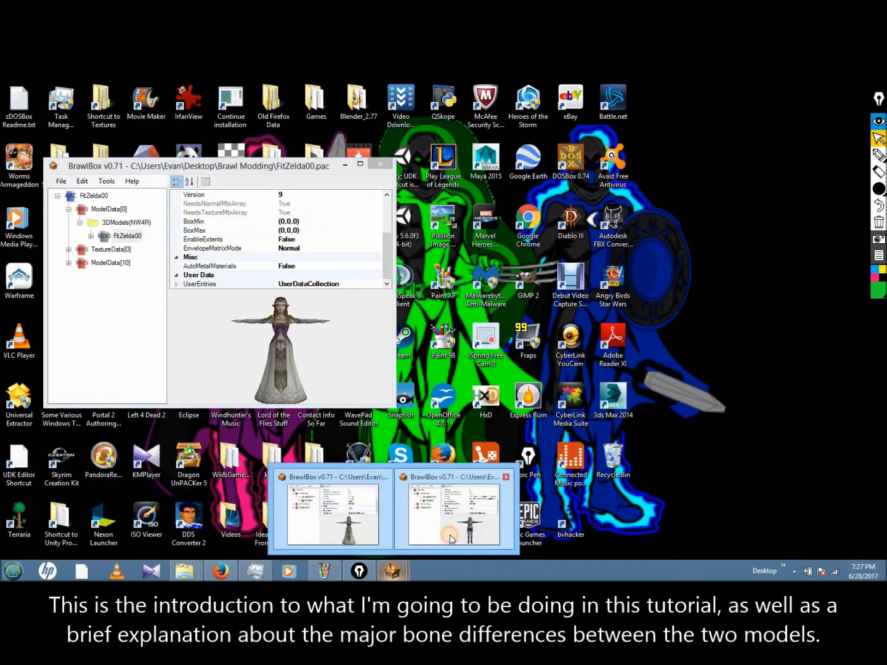
click(447, 531)
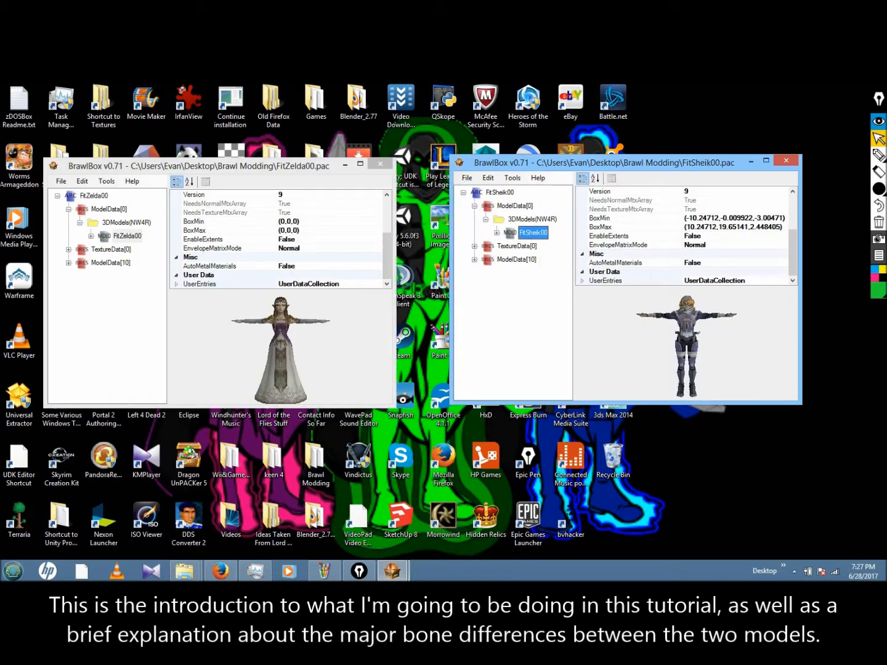
click(878, 154)
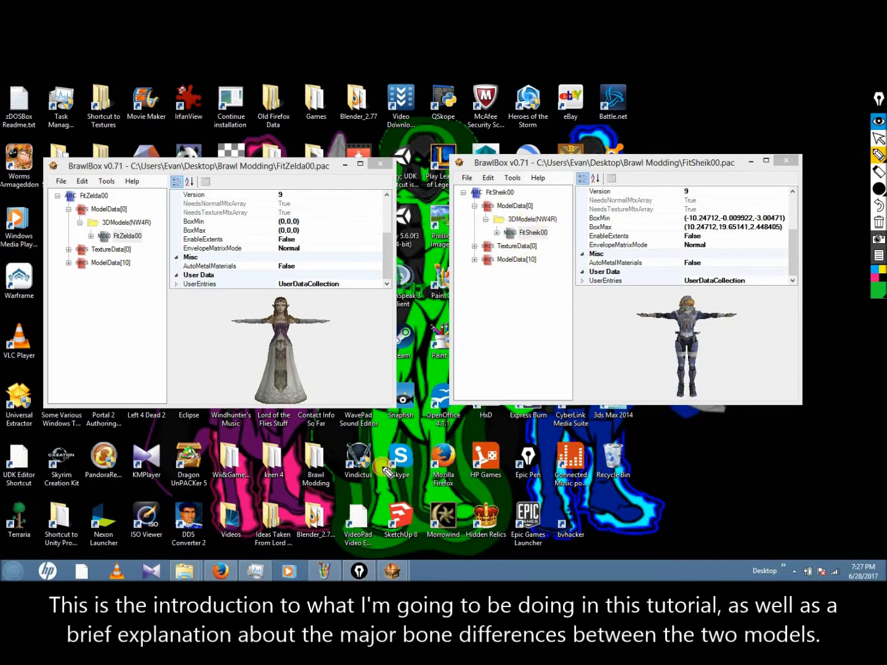
drag(701, 407, 336, 428)
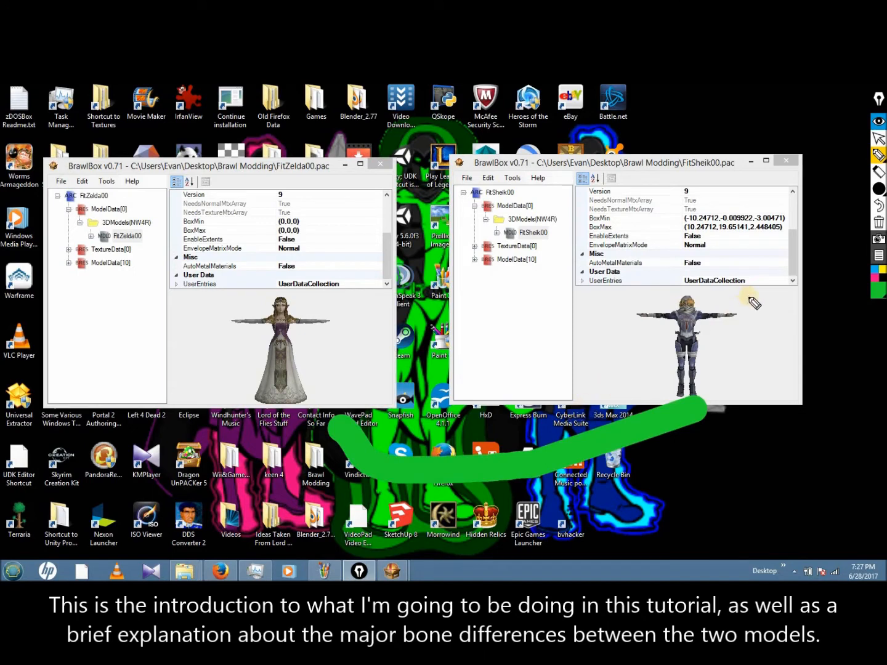
click(879, 221)
Step: Draw a thinner green arrow from the Sheik model to the Zelda model and a black arrow from Zelda to Sheik
click(878, 155)
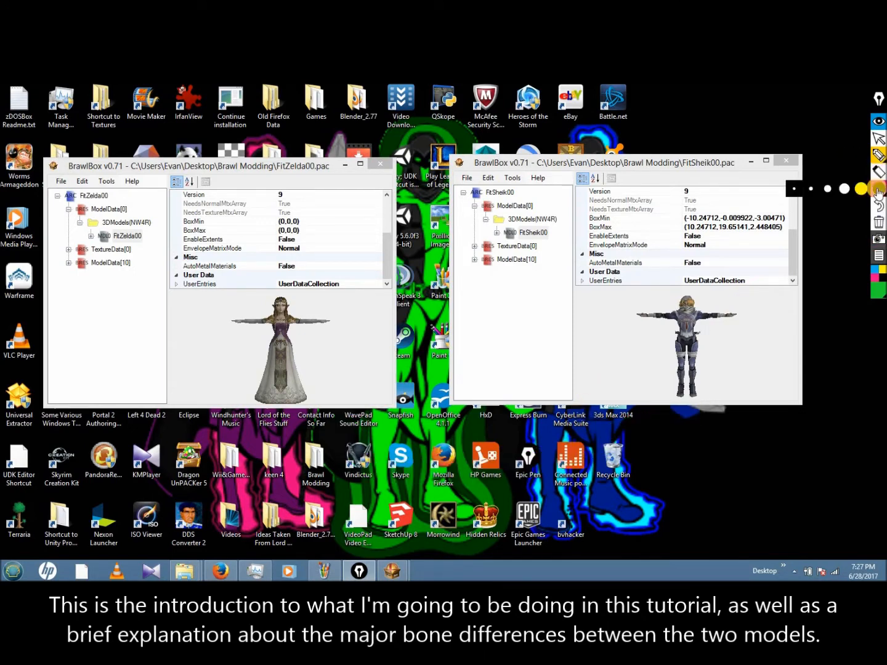
mouse_move(688, 401)
mouse_down()
mouse_move(680, 426)
mouse_move(557, 473)
mouse_move(352, 486)
mouse_move(297, 410)
mouse_move(315, 415)
mouse_up()
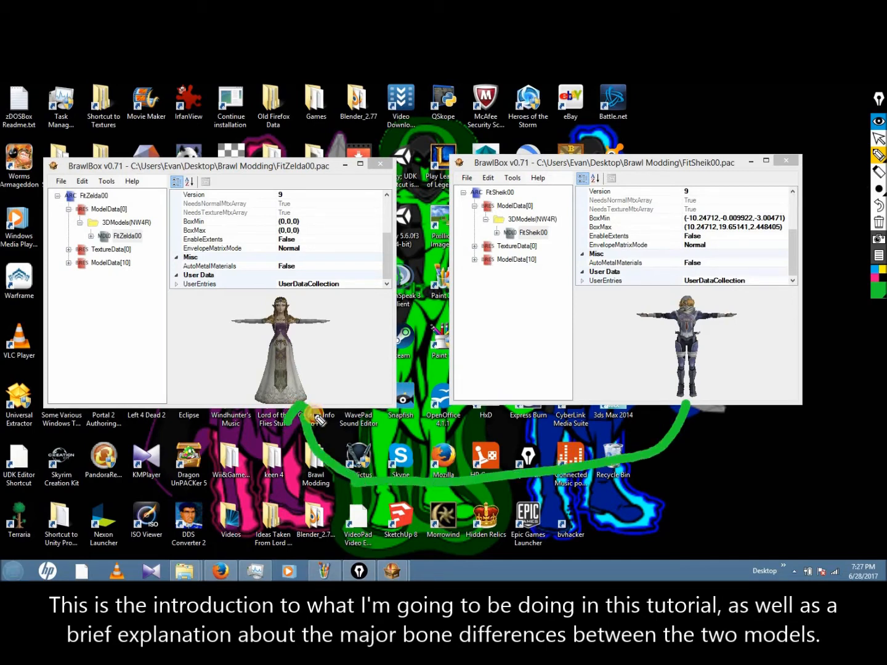
click(882, 285)
drag(301, 303, 446, 243)
mouse_move(533, 260)
mouse_down()
mouse_move(640, 297)
mouse_move(653, 287)
mouse_move(625, 304)
mouse_move(652, 301)
mouse_up()
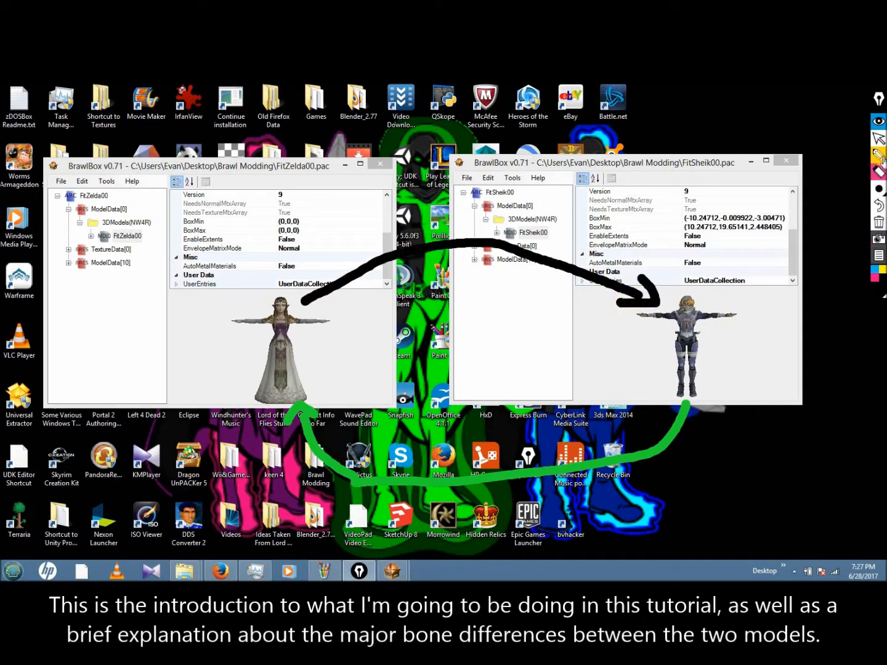
Step: Outline the skirt of the Zelda model in blue and clear all annotations from the screen
click(881, 156)
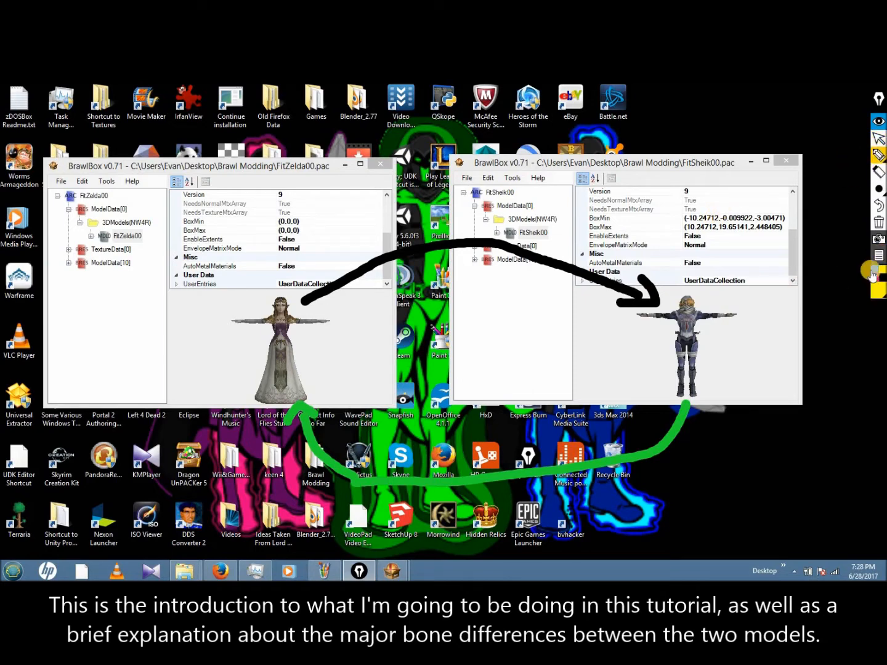
mouse_move(251, 335)
mouse_down()
mouse_move(302, 337)
mouse_move(317, 397)
mouse_move(229, 401)
mouse_move(246, 333)
mouse_move(271, 333)
mouse_up()
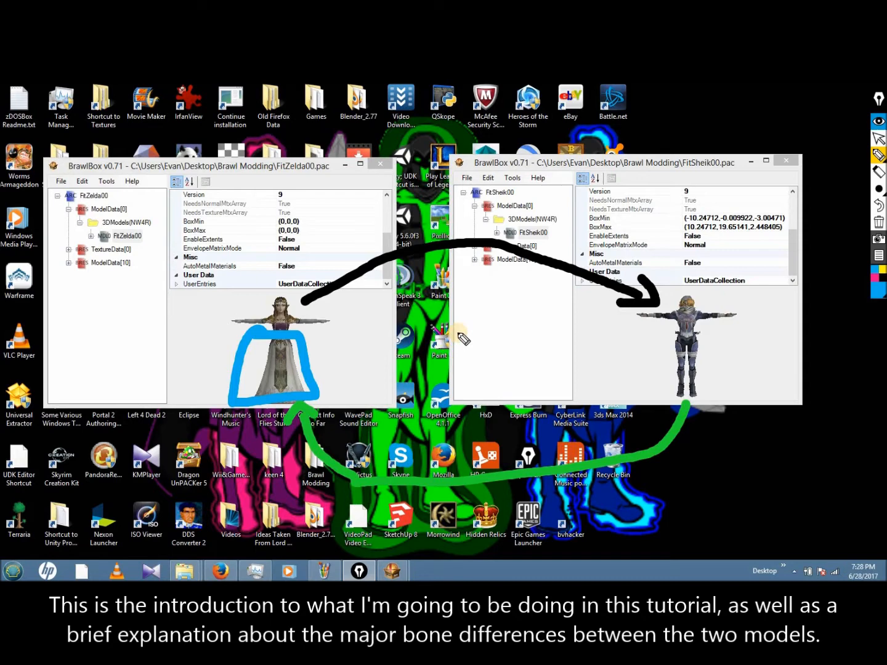
click(878, 222)
click(878, 137)
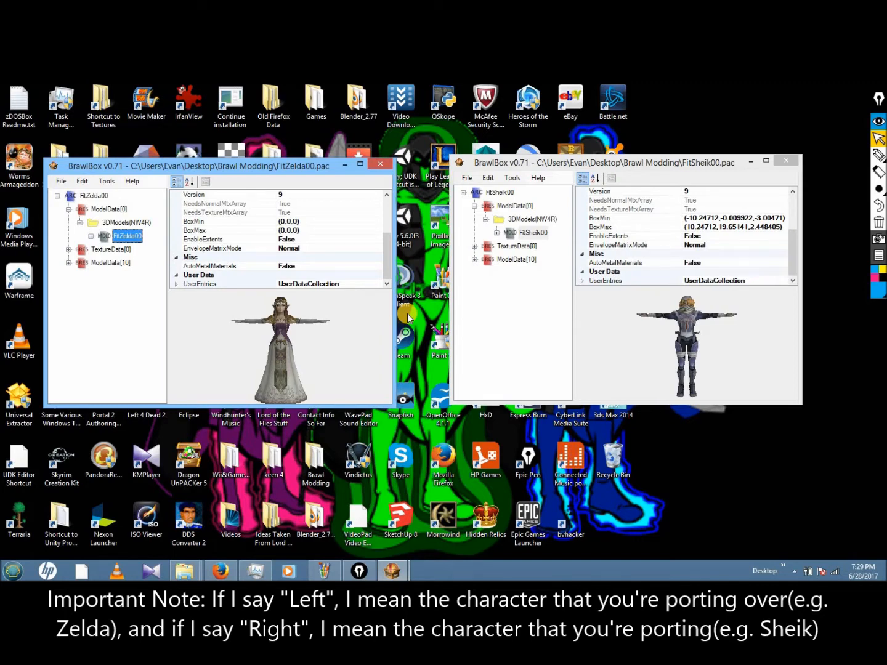
Step: Circle the FitSheik00 model entry in blue and erase the annotation
click(543, 234)
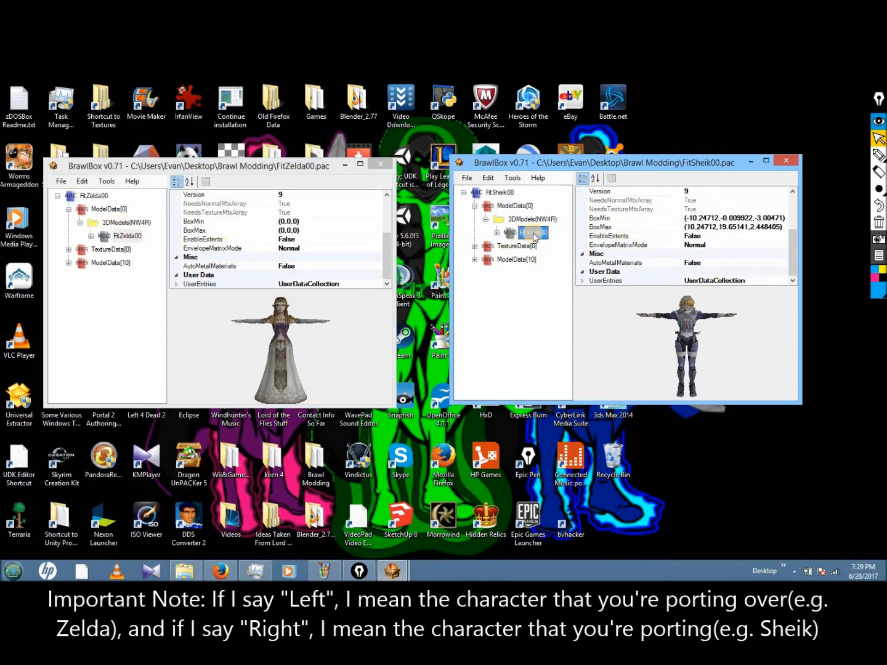
click(879, 154)
mouse_move(510, 249)
mouse_down()
mouse_move(591, 229)
mouse_move(505, 237)
mouse_up()
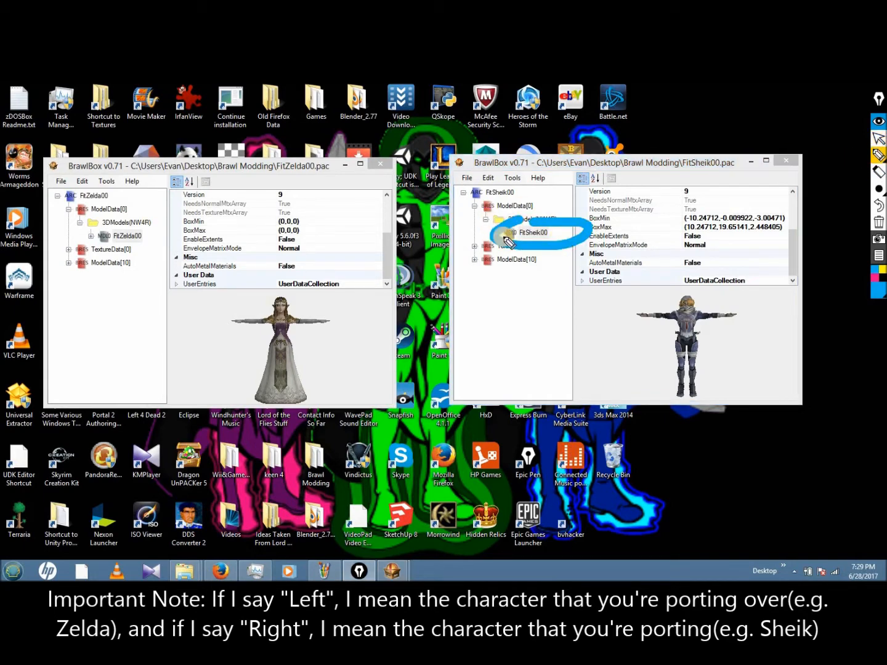
click(874, 221)
click(878, 140)
Step: Export the FitSheik00 model as FitSheik00.mdl0 into the Brawl Modding folder
right_click(527, 232)
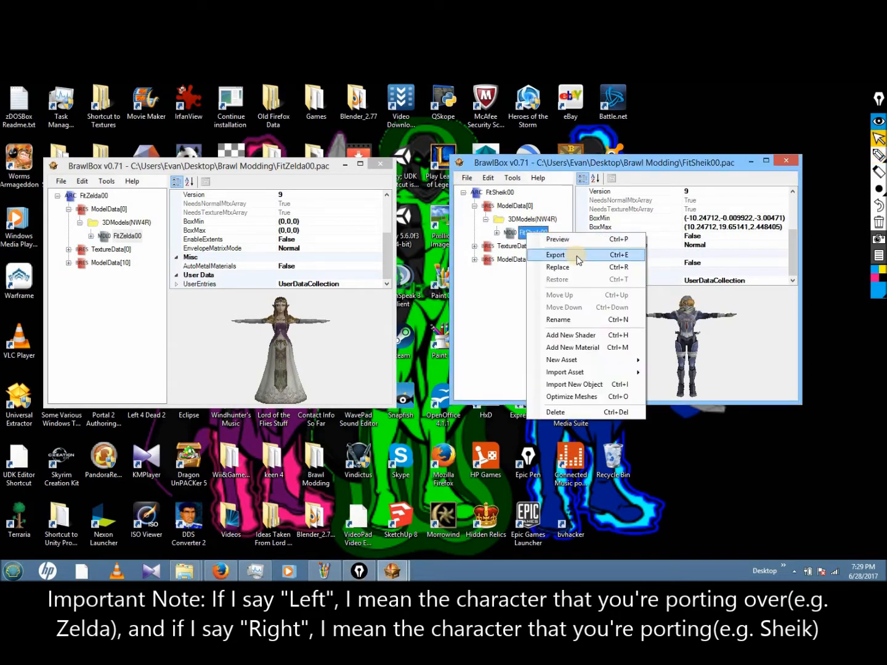
click(576, 258)
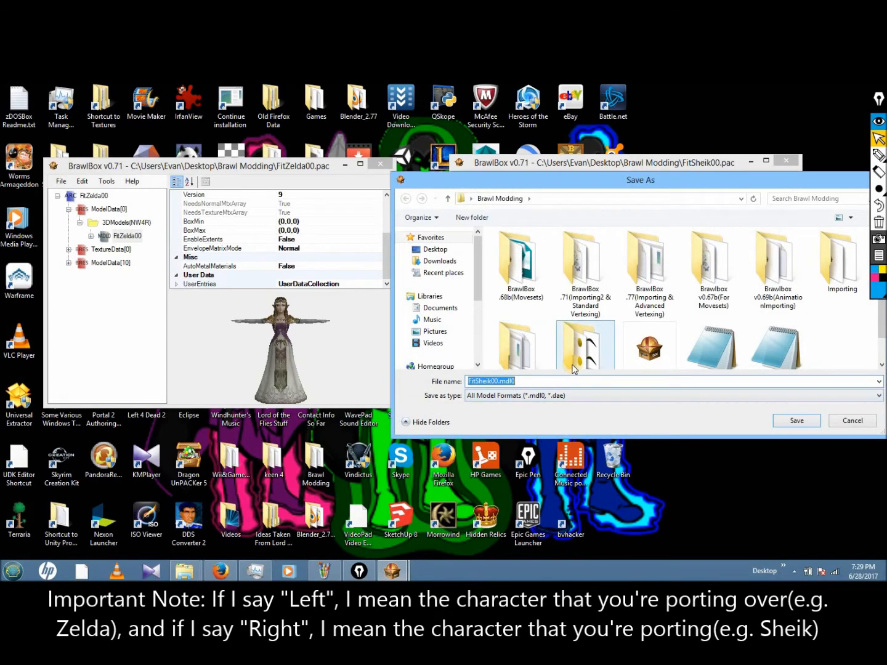
click(784, 421)
Step: Expand TextureData[0] and its Textures(NW4R) folder in FitSheik00.pac and select the first texture, the arm texture
click(514, 247)
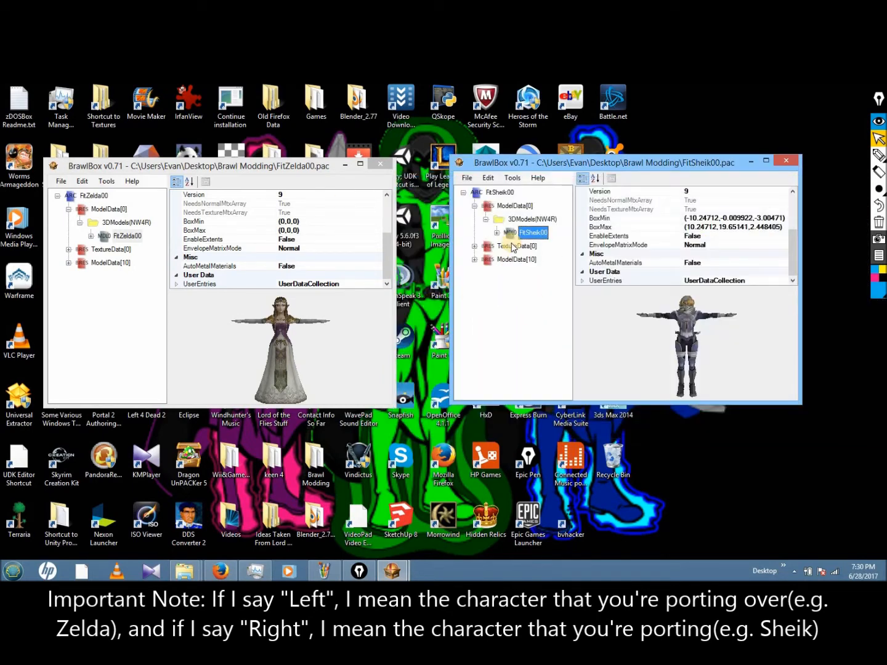
double_click(511, 246)
double_click(523, 273)
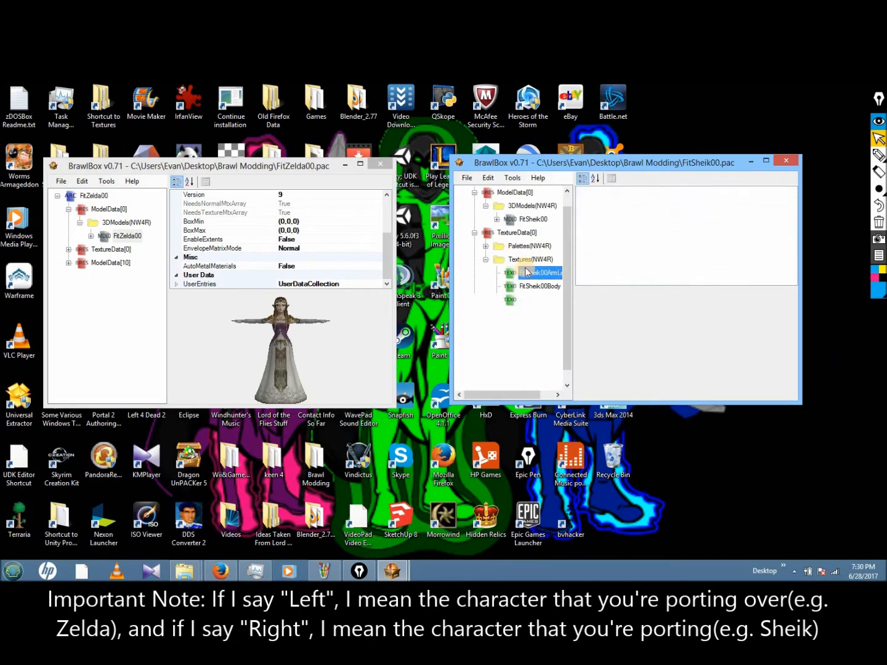
click(523, 255)
click(530, 246)
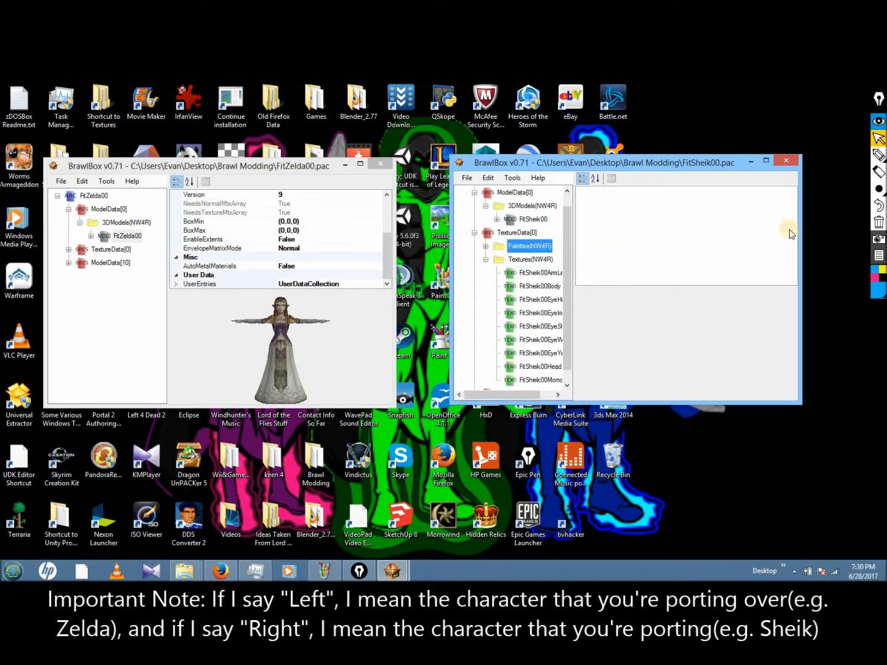
click(531, 259)
click(537, 272)
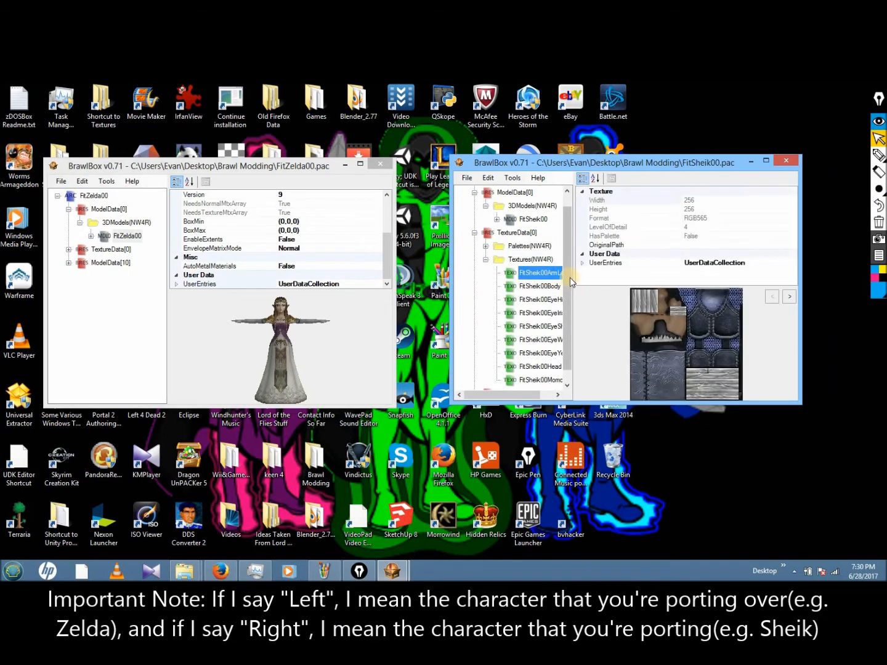
scroll(565, 322, down, 1)
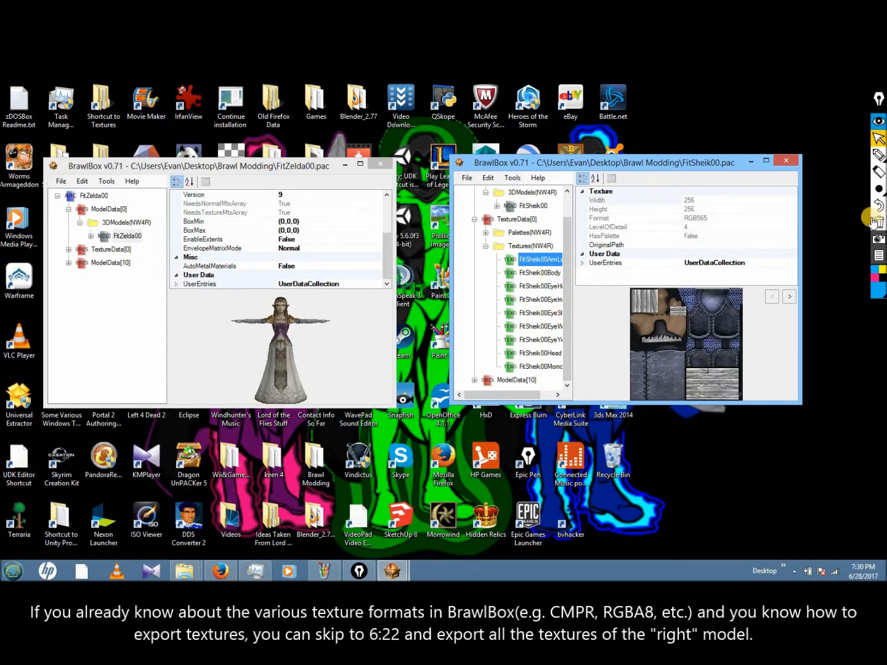
Step: Underline the arm texture's Format property, both name and value, in green
click(878, 172)
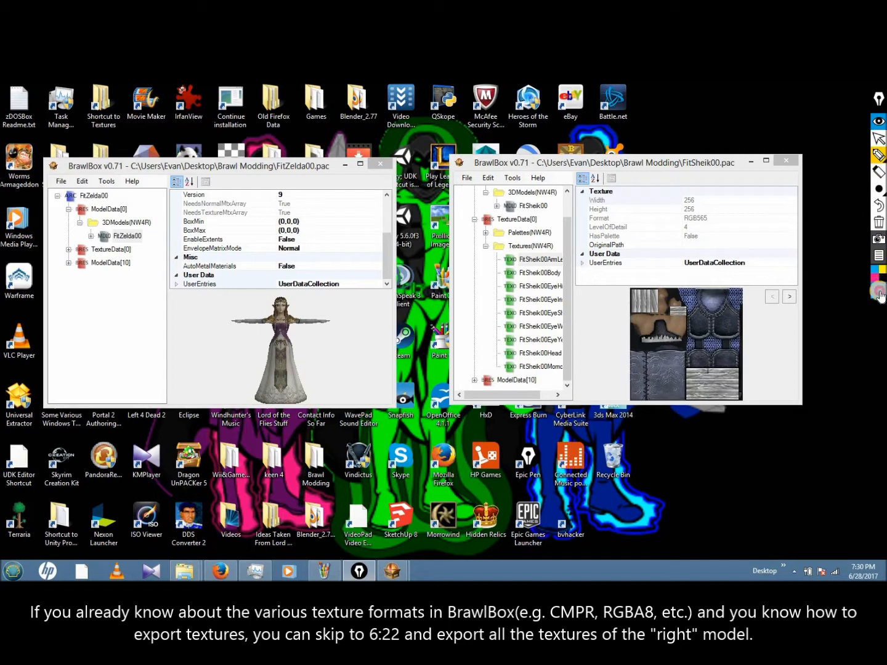
click(878, 281)
click(857, 174)
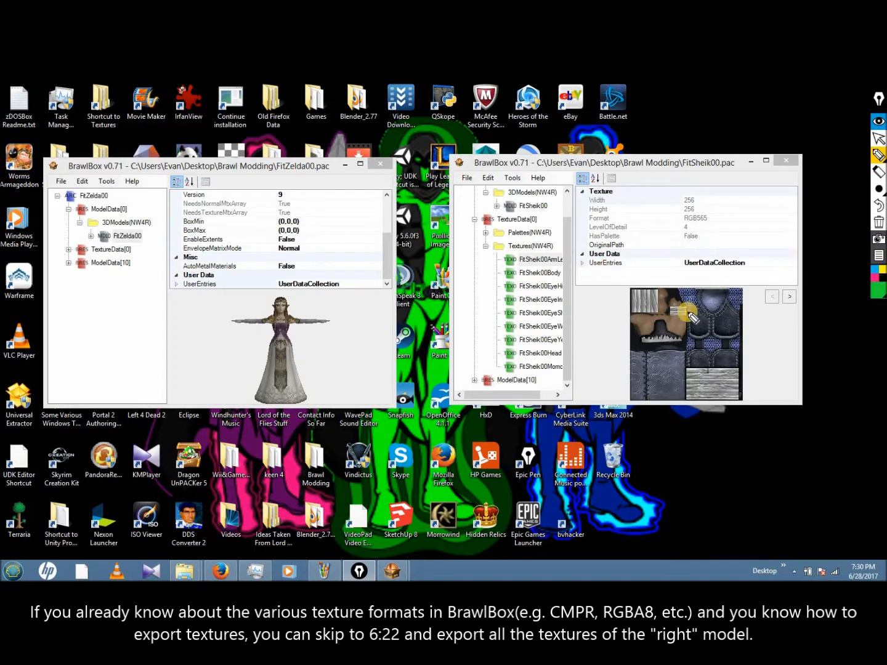
drag(681, 223, 710, 223)
click(877, 223)
drag(683, 225, 713, 225)
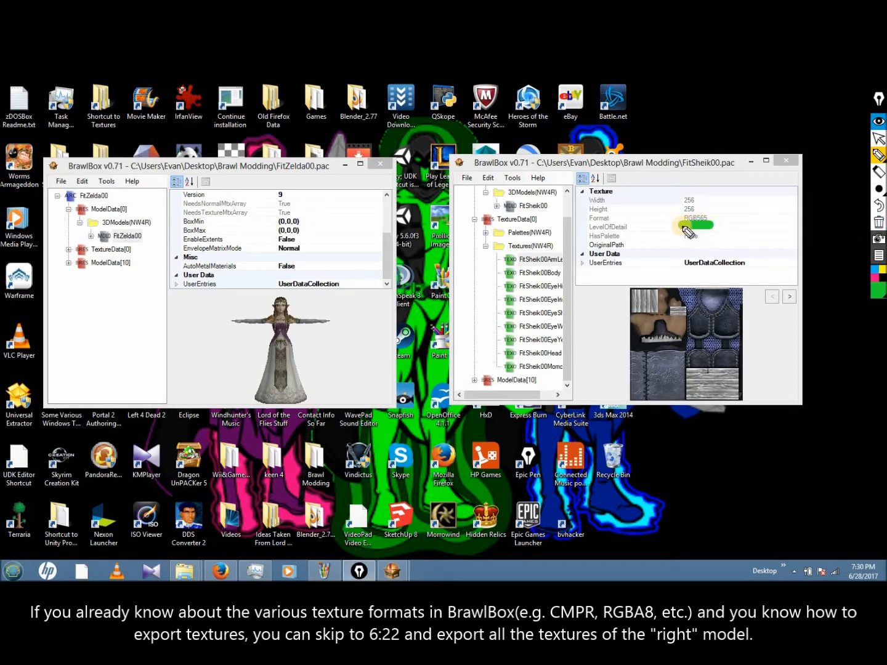
drag(588, 226, 613, 226)
click(878, 137)
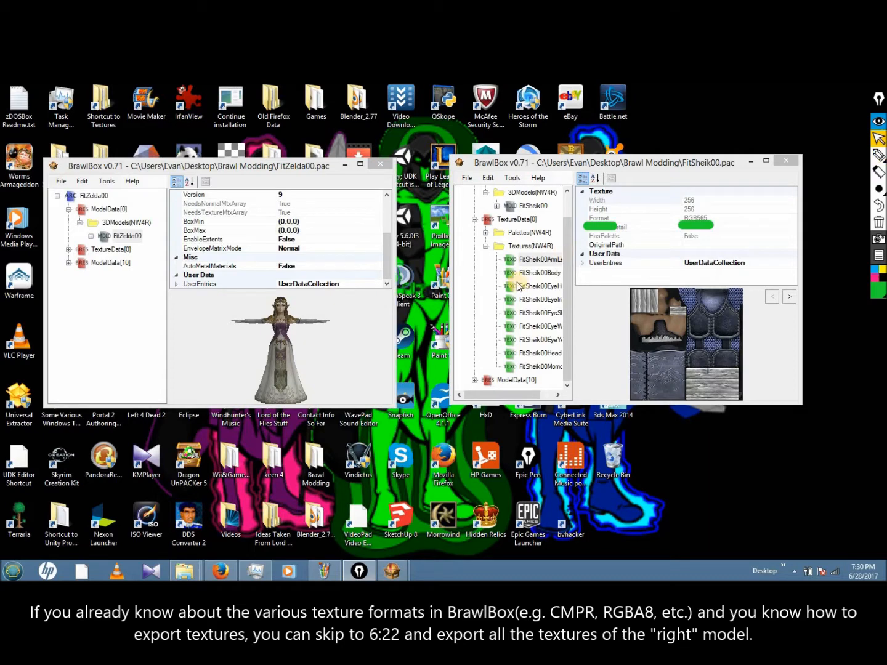
Step: Step through all of Sheik's textures and compare the Format of each one
click(534, 273)
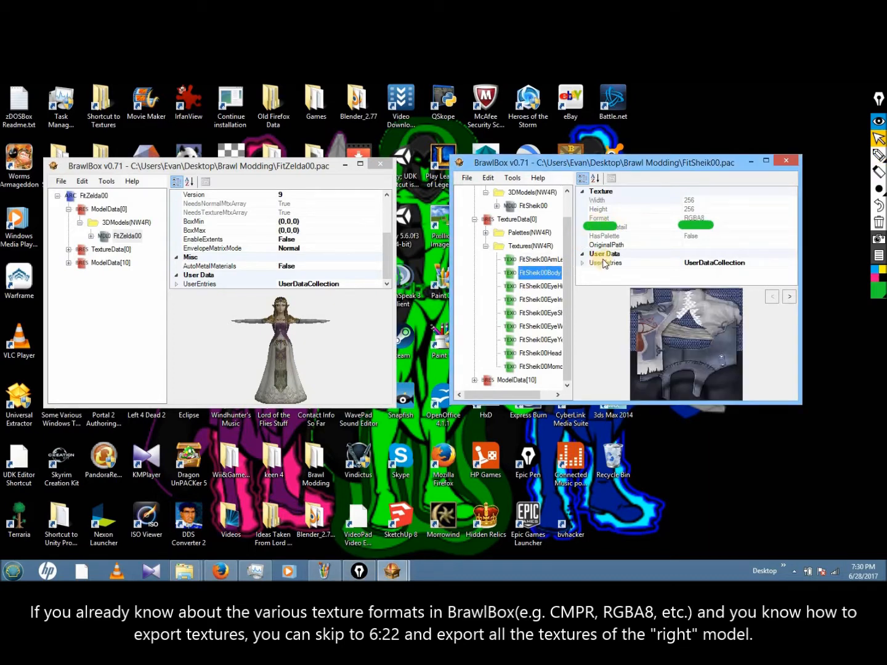
key(Up)
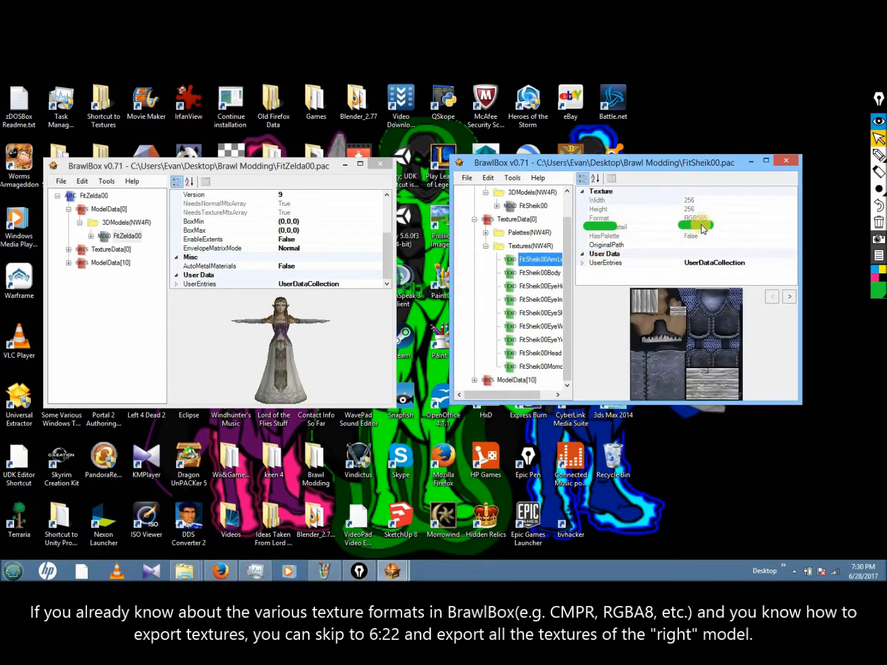
key(Down)
key(Down)
key(Down)
key(Down)
key(Down)
key(Down)
key(Down)
key(Down)
key(Up)
key(Up)
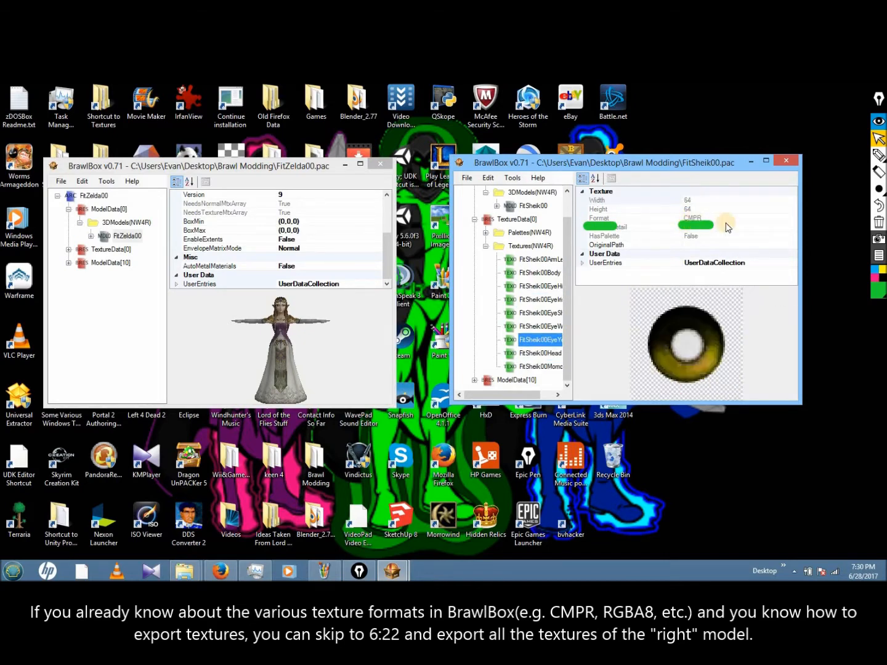
key(Up)
key(Up)
key(Up)
key(Up)
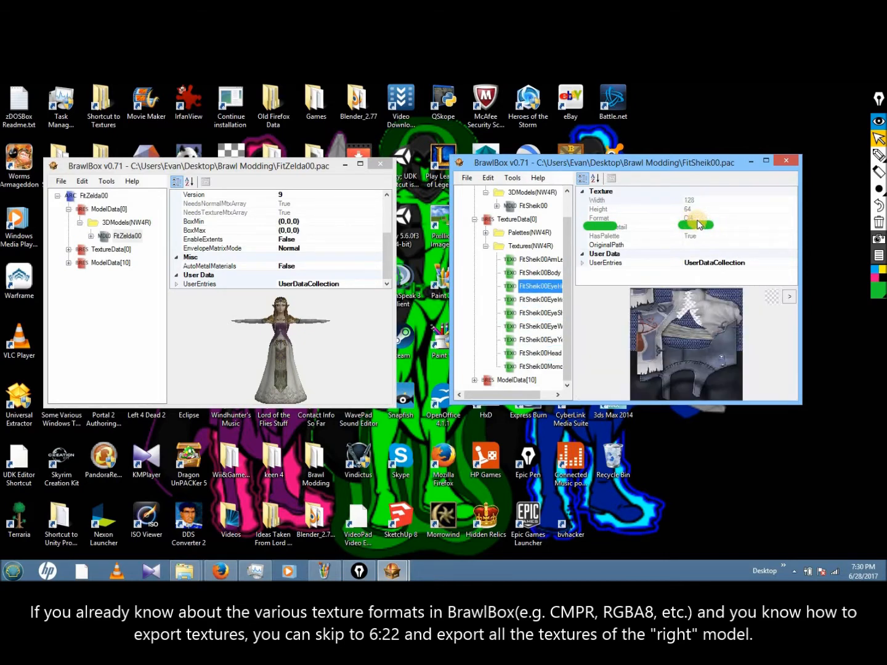
key(Up)
key(Up)
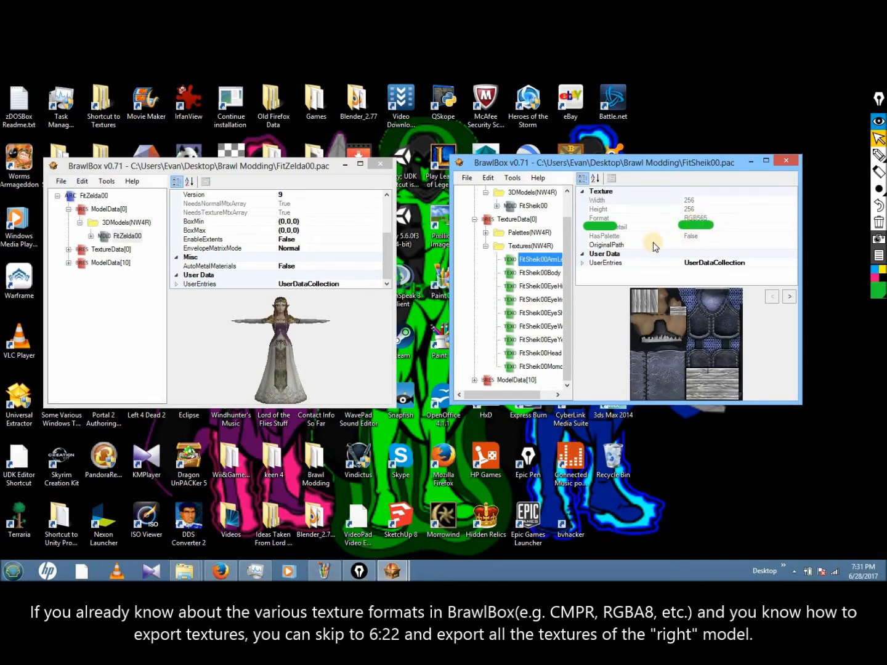
Step: Examine the Format and preview of Sheik's body texture and the individual eye textures
key(Down)
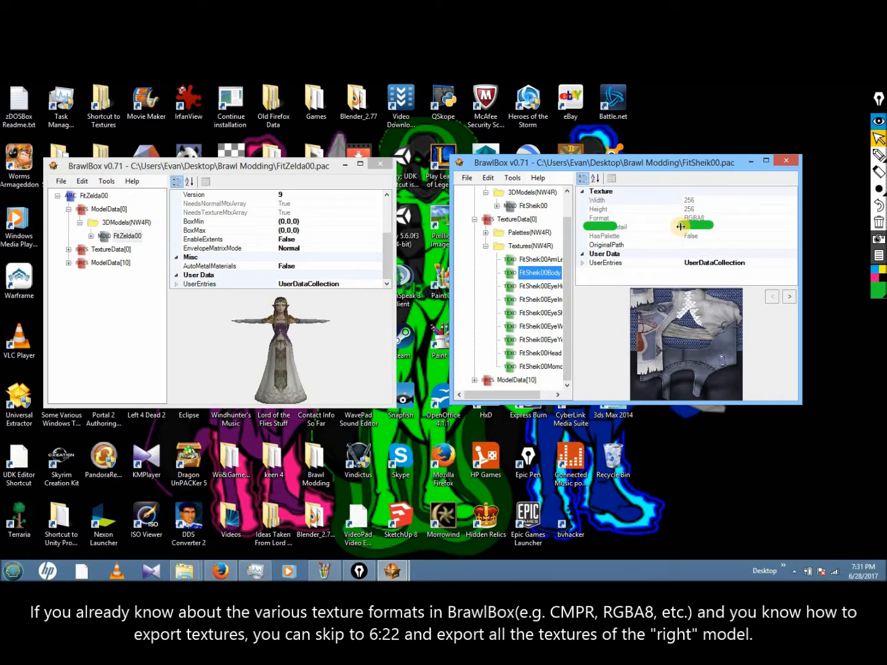
key(Down)
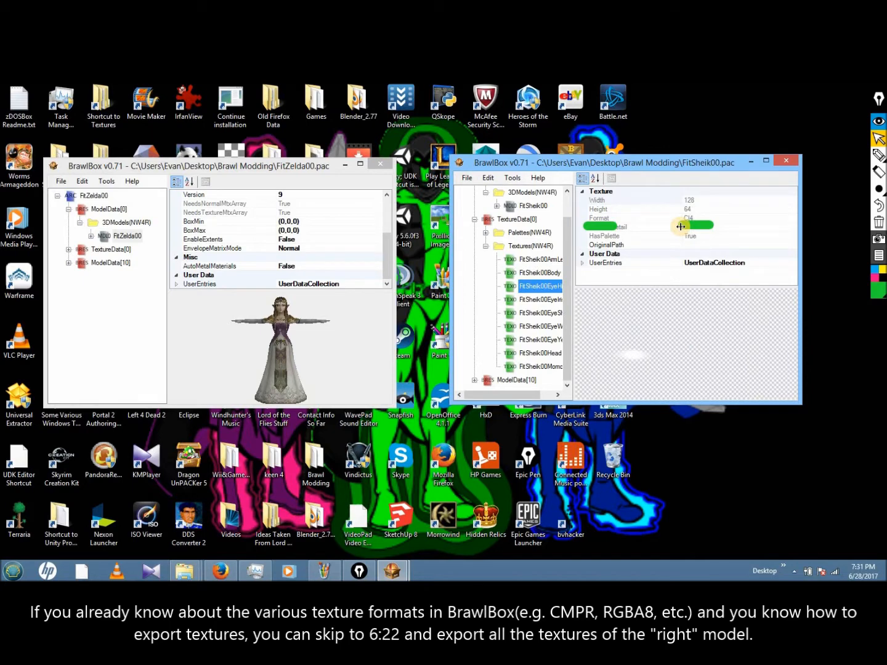
key(Up)
key(Down)
key(Down)
click(549, 314)
key(Down)
key(Up)
key(Down)
key(Down)
key(Up)
key(Up)
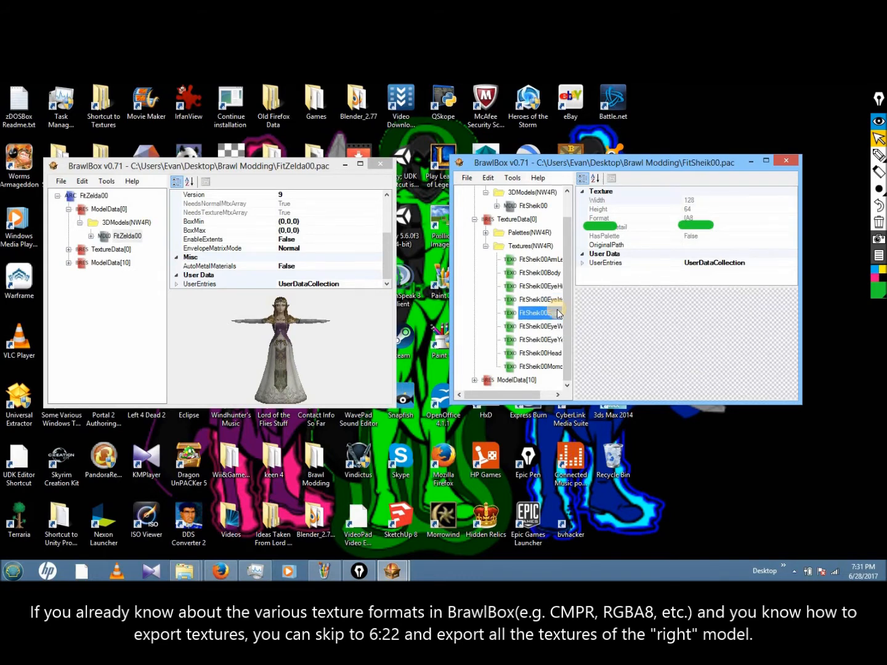
key(Up)
key(Down)
key(Down)
key(Down)
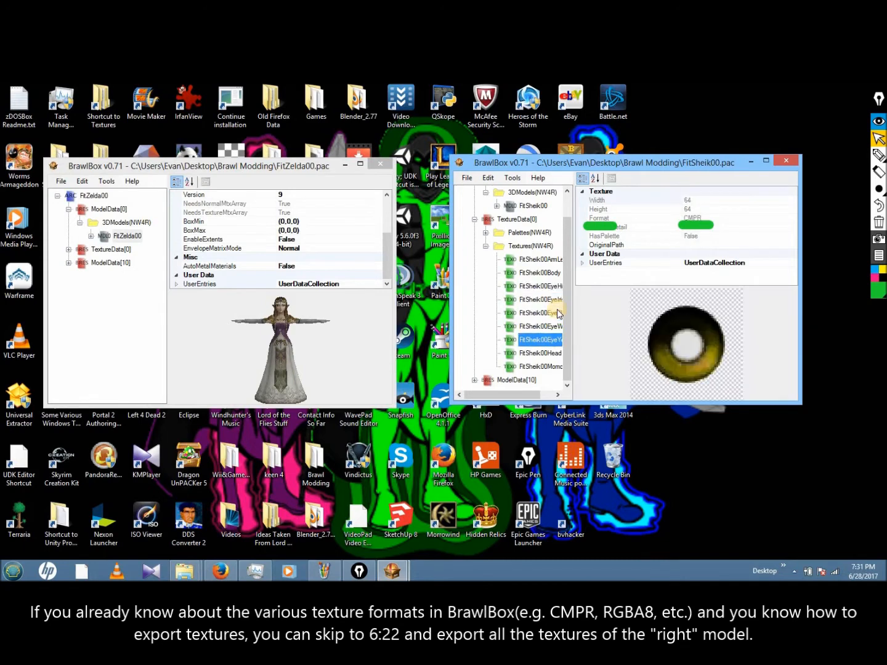
key(Up)
key(Up)
key(Up)
key(Up)
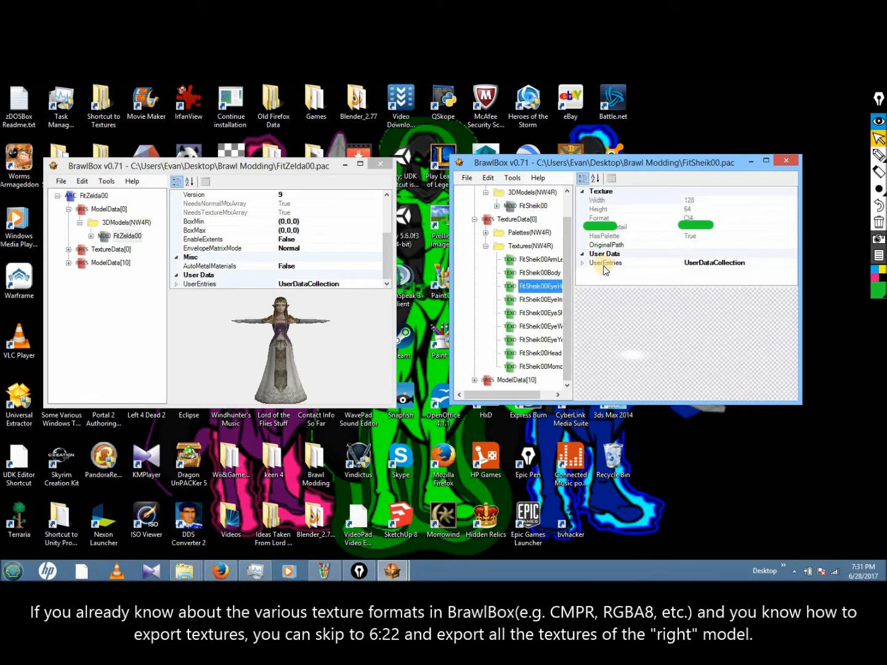
key(Down)
key(Up)
key(Down)
key(Up)
key(Up)
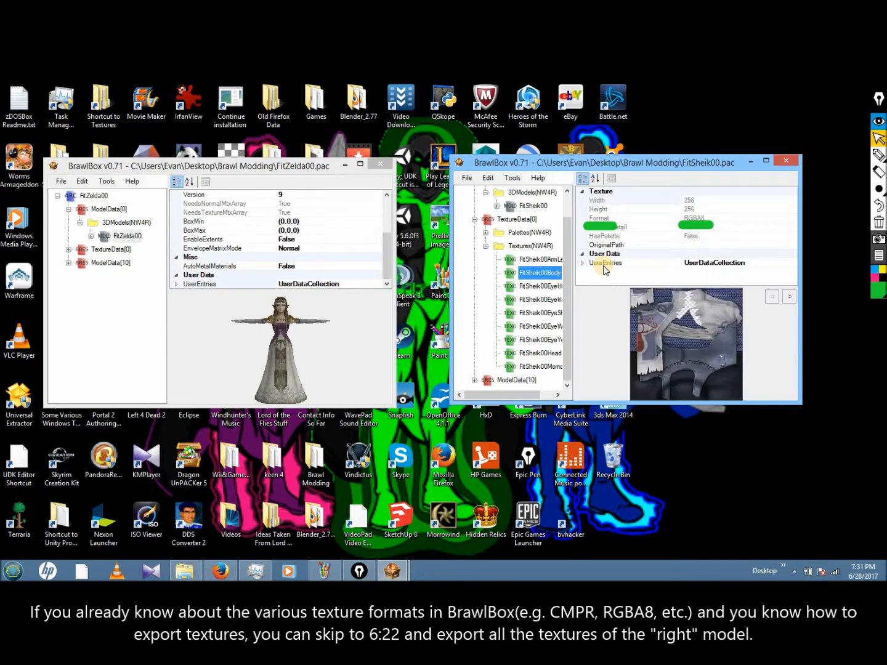
Step: Examine the Format and preview of Sheik's body, eye highlight and iris textures
key(Down)
key(Up)
key(Down)
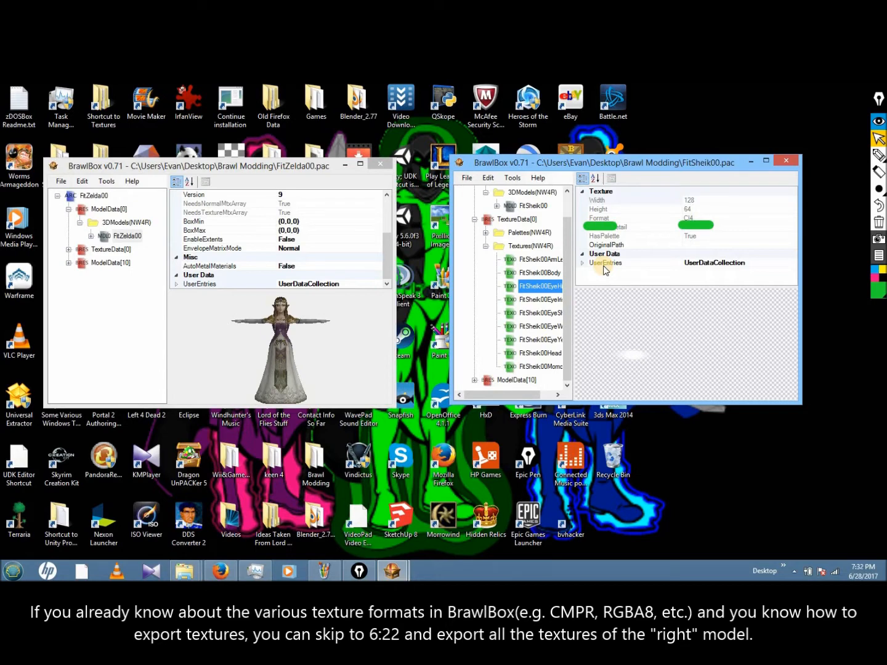
key(Down)
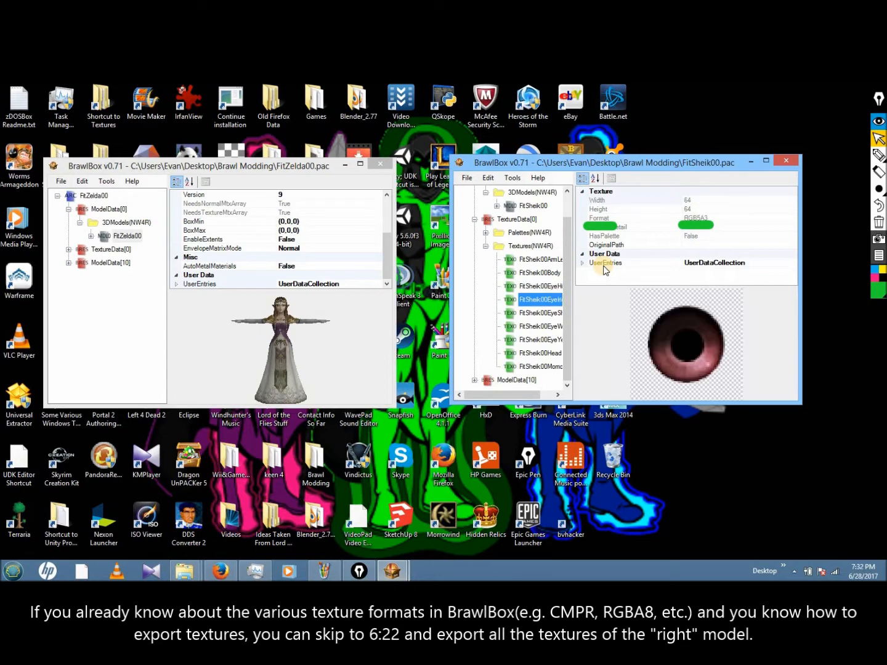
key(Up)
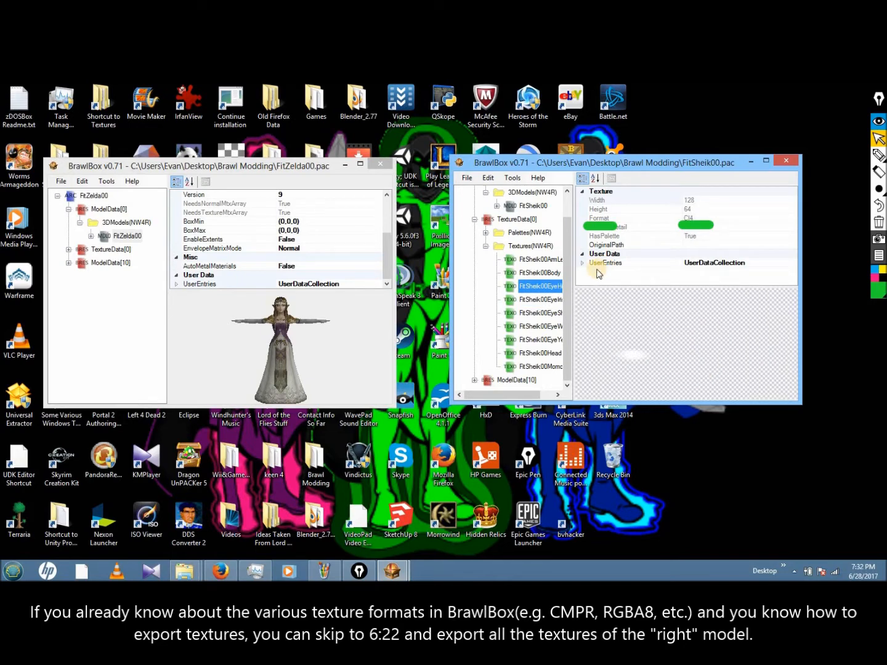
key(Down)
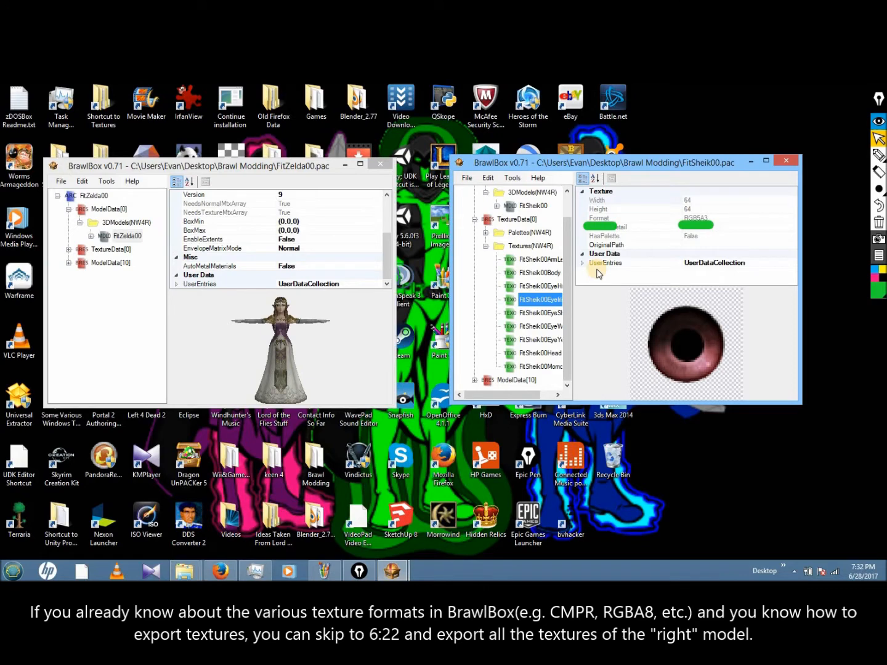
key(Down)
key(Down)
key(Down)
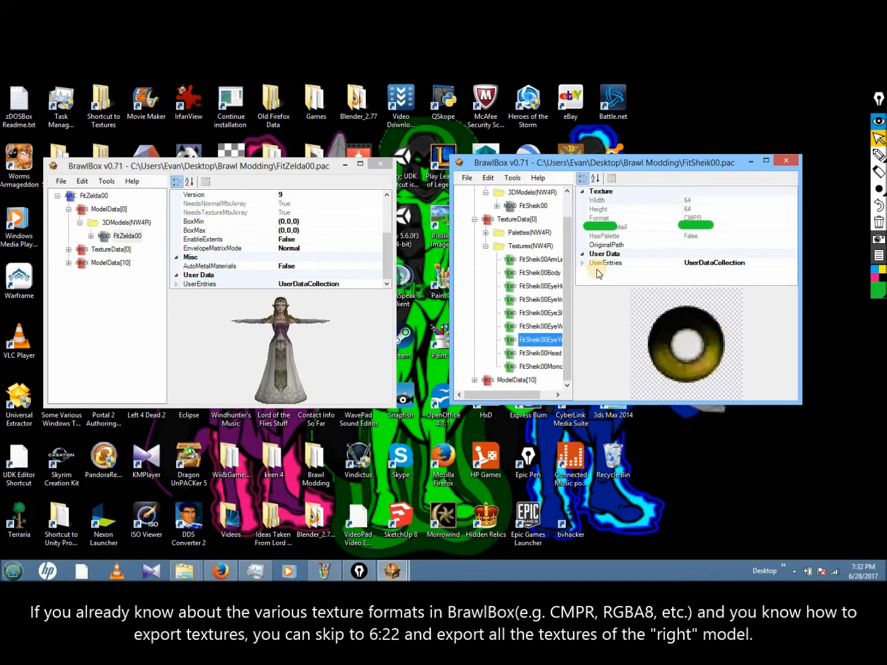
key(Up)
key(Up)
key(Up)
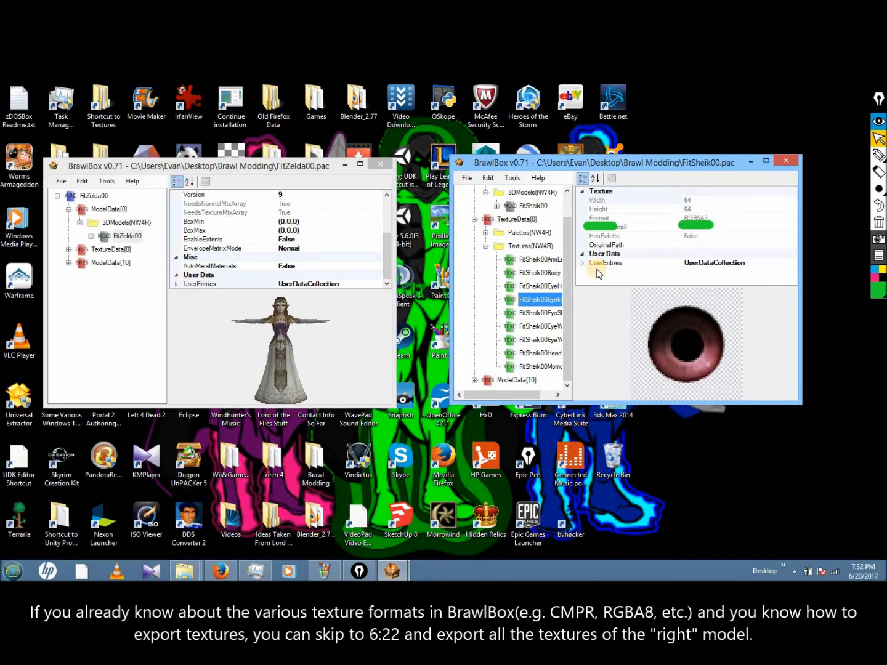
Step: Compare the Format of Sheik's eye shadow, eye white and yellow eye textures
key(Down)
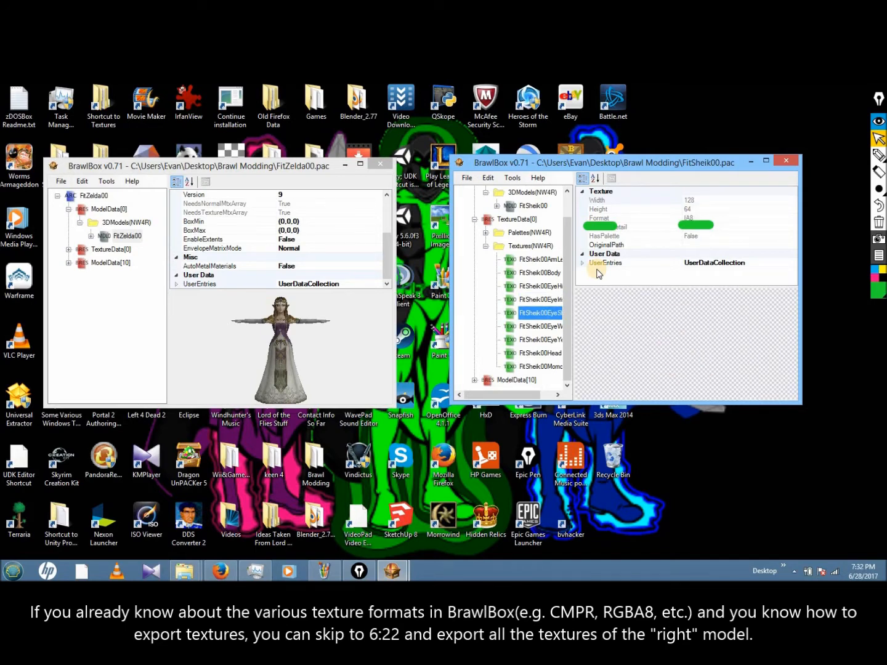
key(Down)
key(Down)
key(Up)
key(Down)
key(Up)
key(Down)
key(Up)
key(Down)
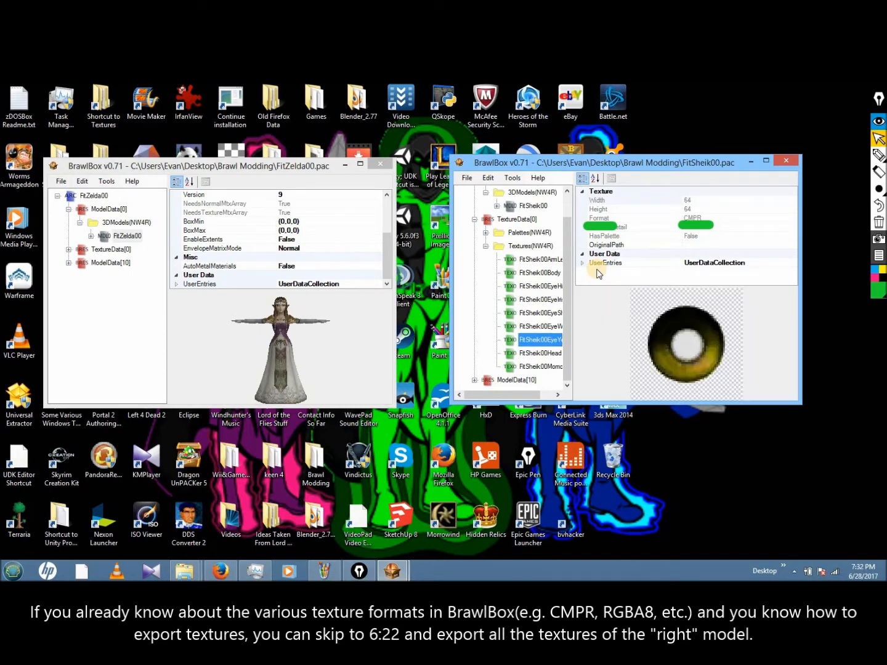
key(Down)
key(Up)
key(Down)
key(Up)
key(Up)
key(Up)
key(Down)
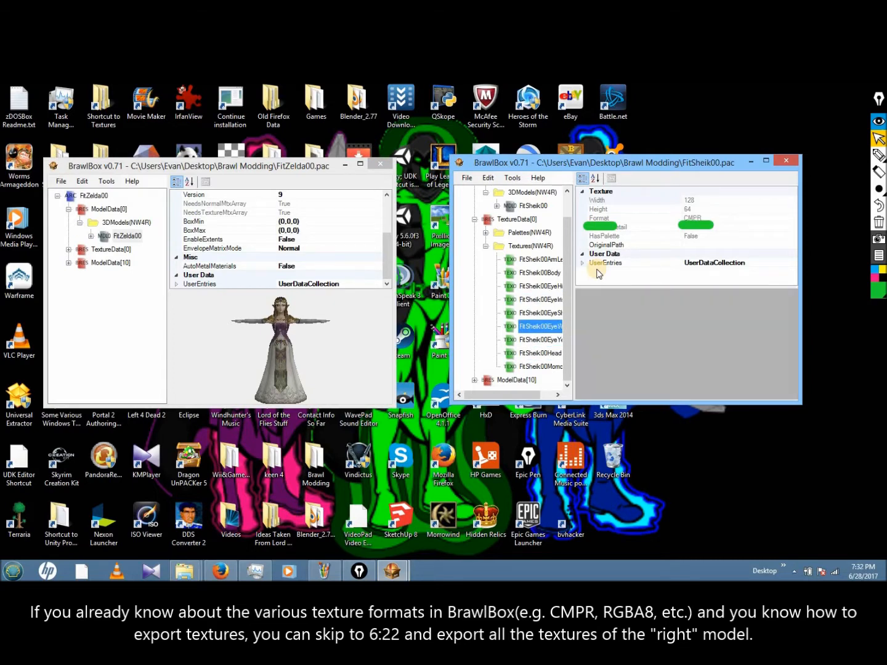
key(Down)
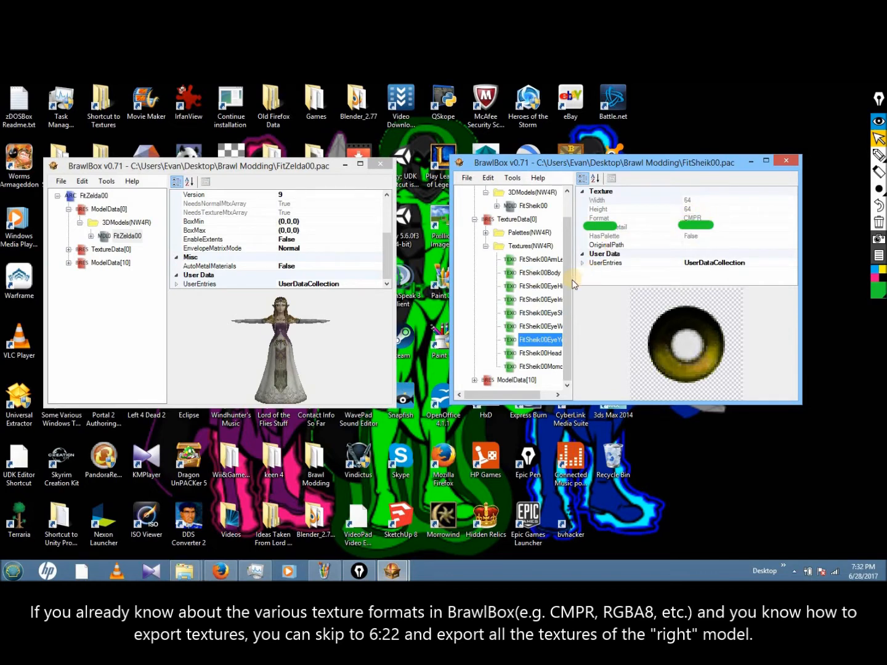
Step: Compare the iris texture's Format and preview against those of the yellow eye texture
key(Up)
key(Up)
key(Up)
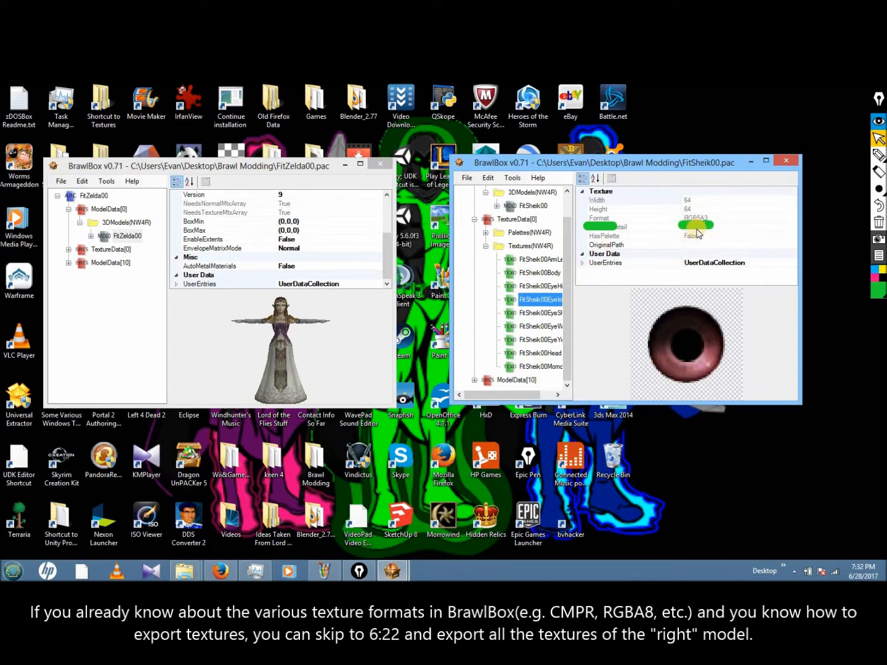
key(Down)
key(Down)
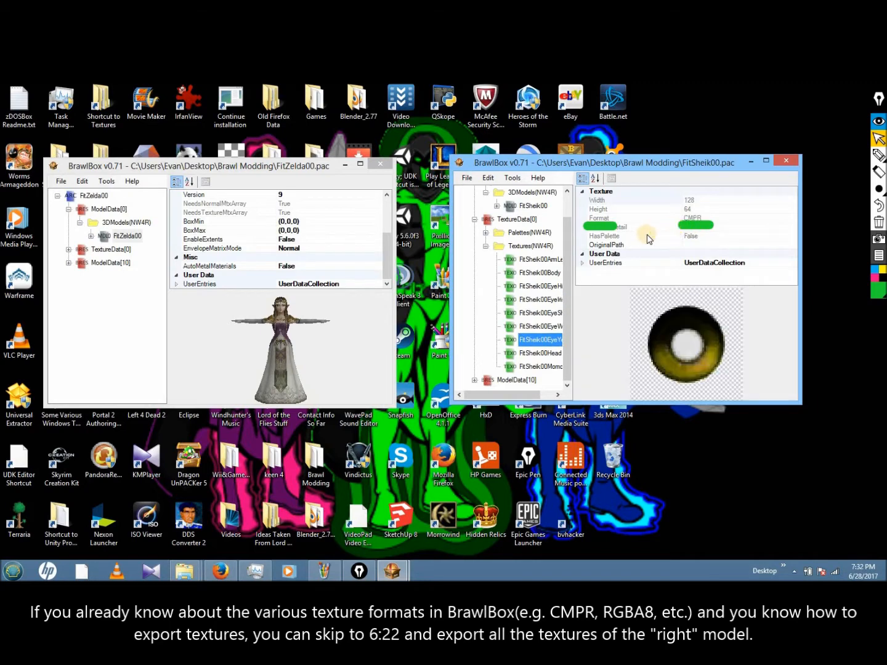
key(Up)
key(Up)
key(Down)
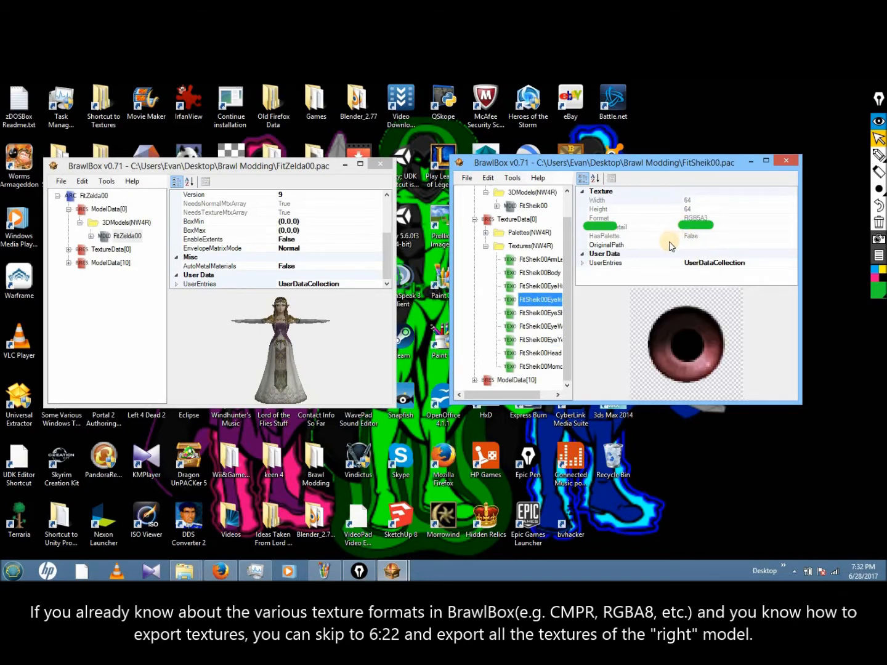
key(Up)
key(Down)
key(Down)
key(Up)
key(Up)
key(Up)
key(Down)
key(Down)
key(Down)
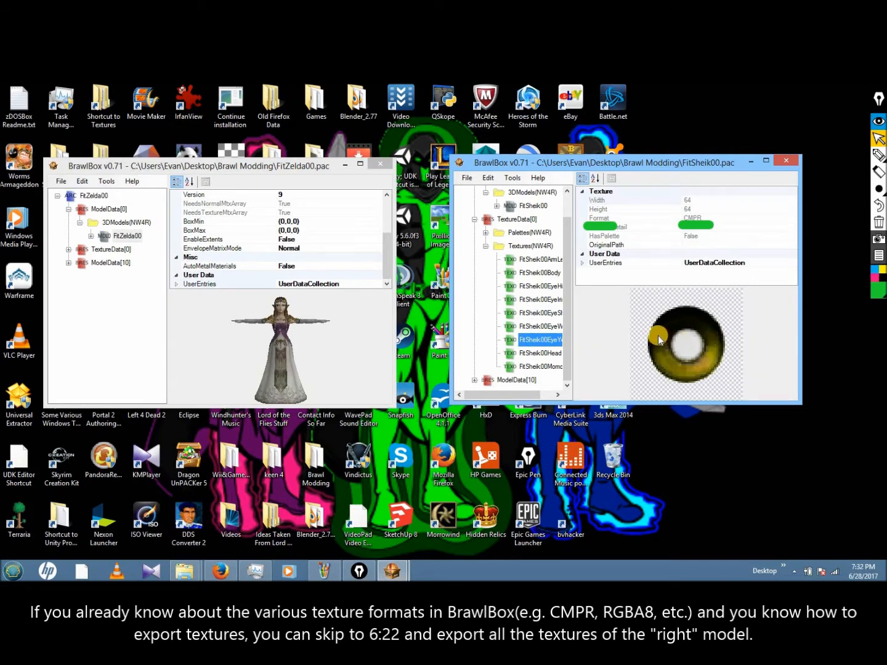
key(Up)
key(Up)
key(Up)
key(Down)
key(Down)
key(Down)
key(Up)
key(Up)
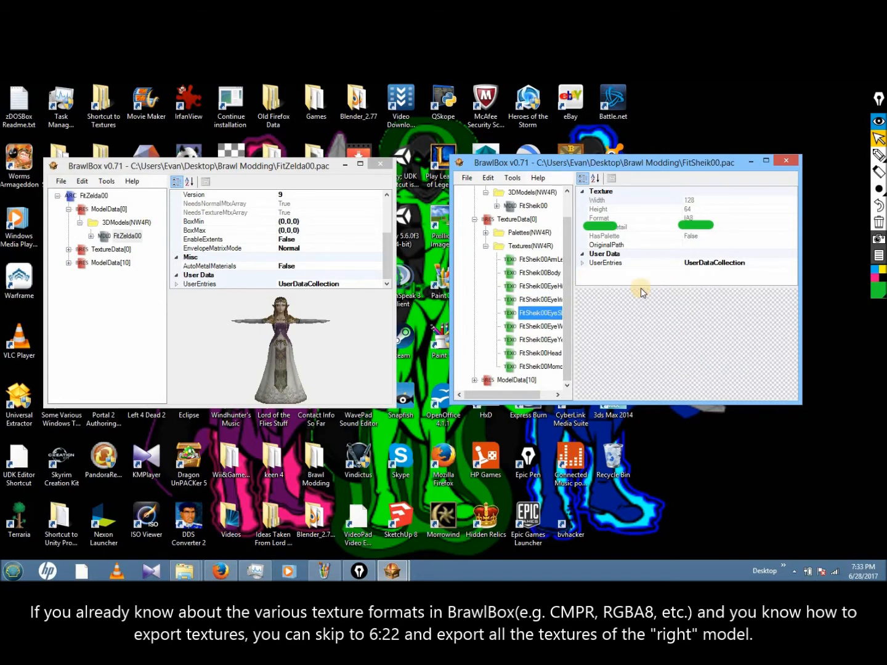
Step: Go through the eye textures again and examine the Format of the head texture and the last texture
key(Down)
key(Up)
key(Up)
key(Up)
key(Up)
key(Down)
key(Down)
key(Down)
key(Down)
key(Down)
key(Down)
key(Up)
key(Down)
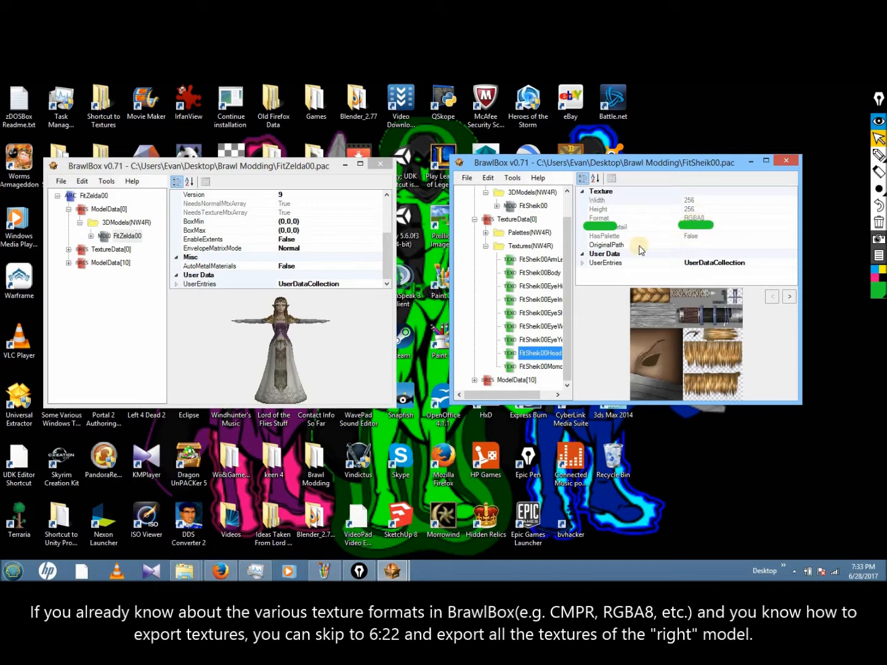
key(Down)
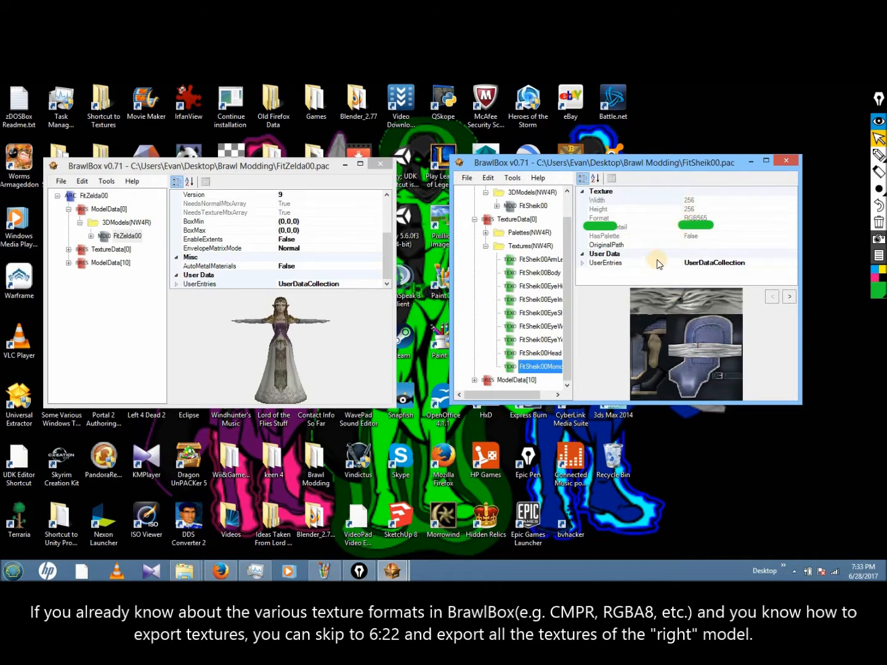
Step: Review which of Sheik's textures need exporting, looking over the arm and leg, body, eye highlight and iris entries
click(544, 301)
click(532, 259)
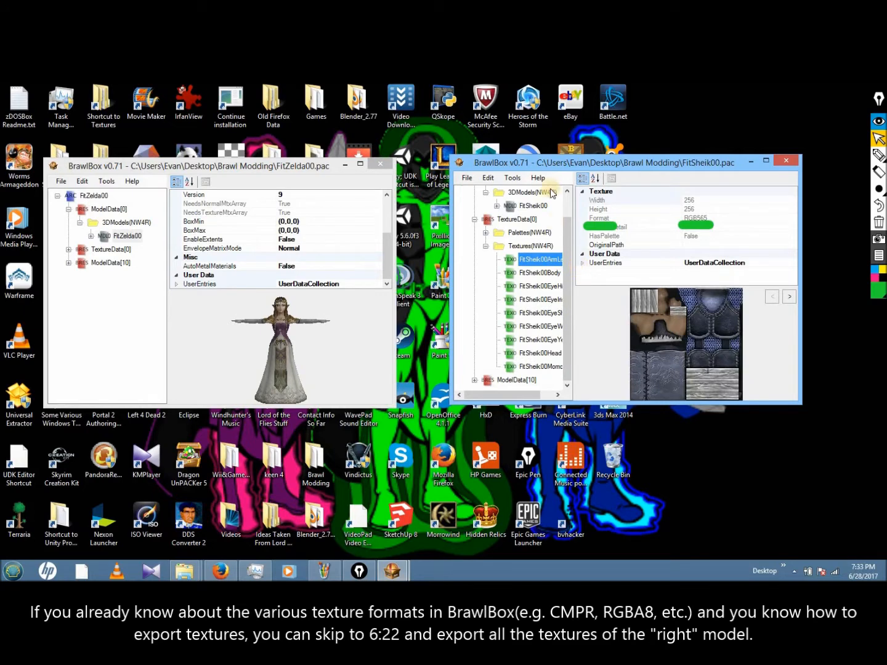
click(531, 206)
click(532, 259)
click(537, 286)
click(531, 205)
click(535, 273)
click(533, 259)
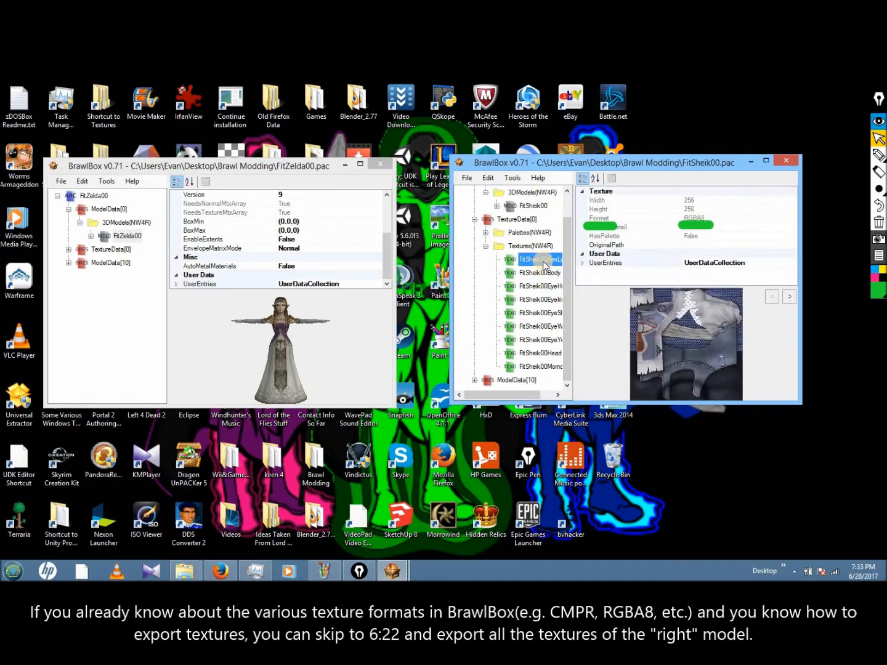
click(544, 300)
click(540, 287)
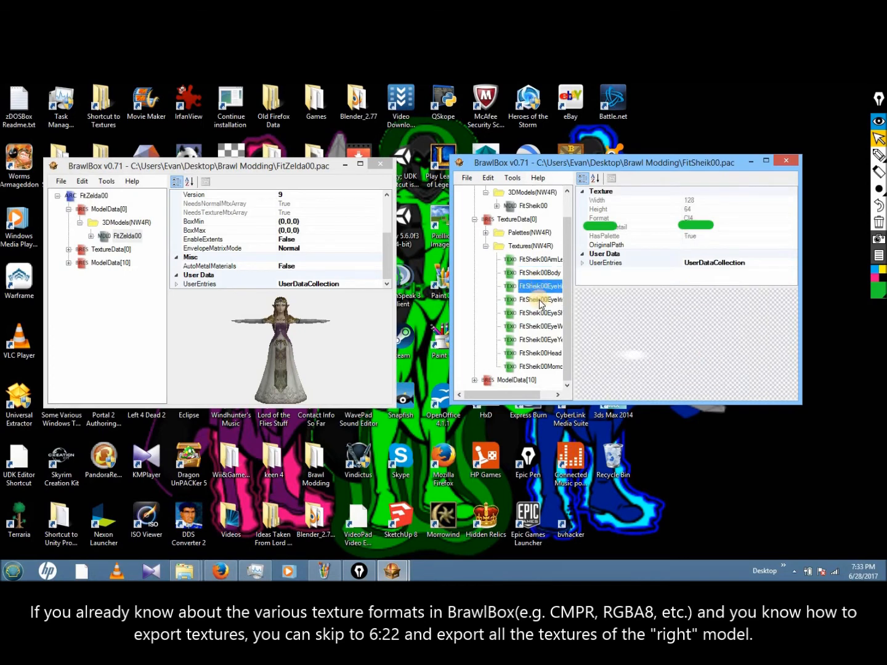
click(540, 301)
click(540, 286)
Step: Export the arm and leg texture to the Brawl Modding folder as FitSheik00ArmLeg.png
click(543, 259)
right_click(556, 260)
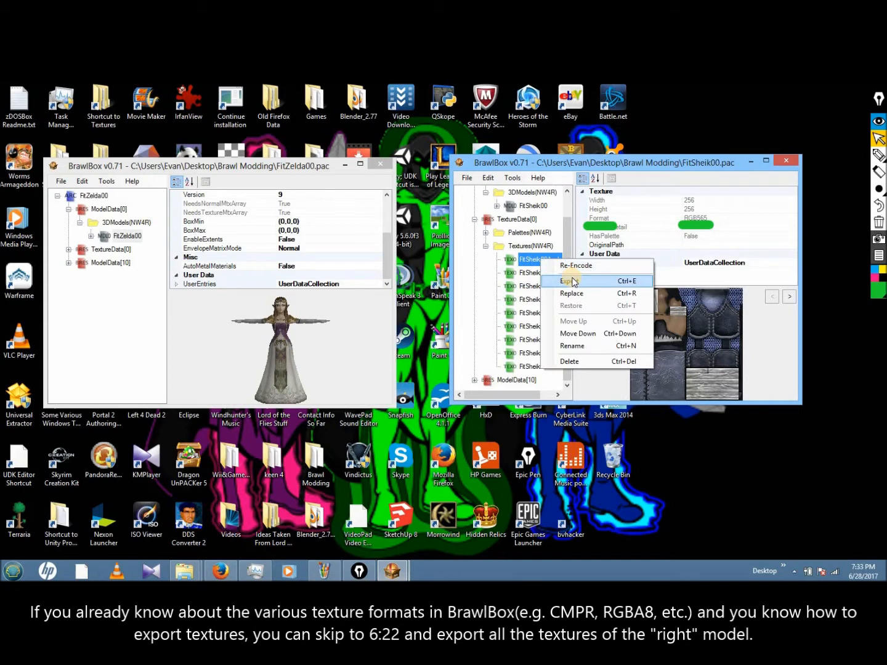
right_click(533, 259)
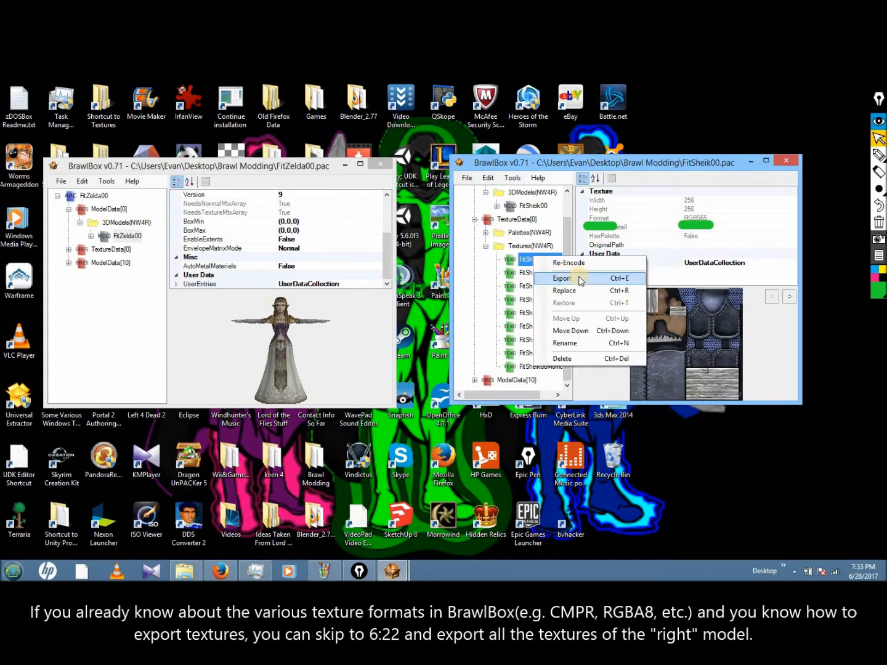
click(579, 279)
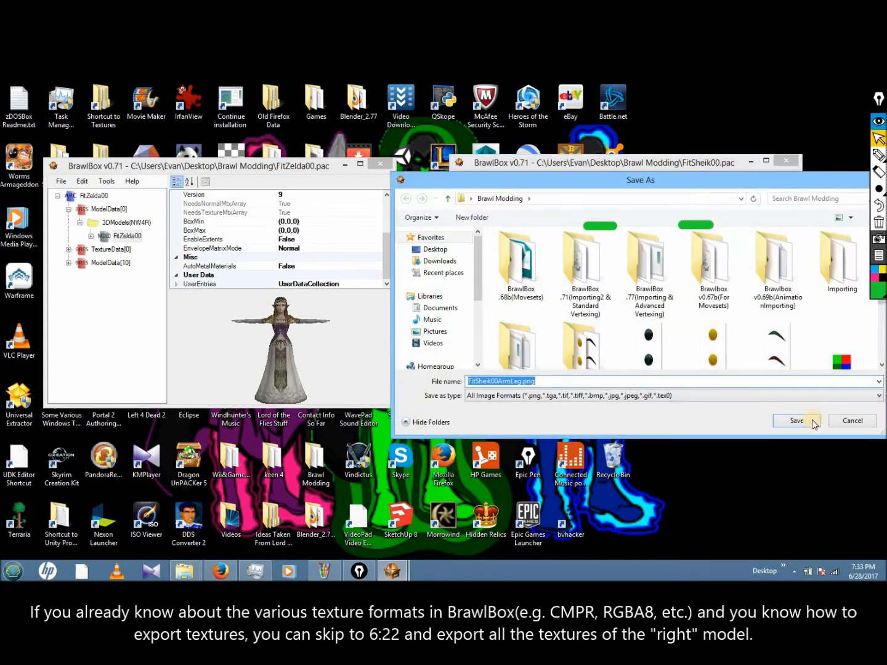
click(796, 420)
Step: Export the FitSheik00Body texture to the Brawl Modding folder under its default name
right_click(546, 275)
click(572, 296)
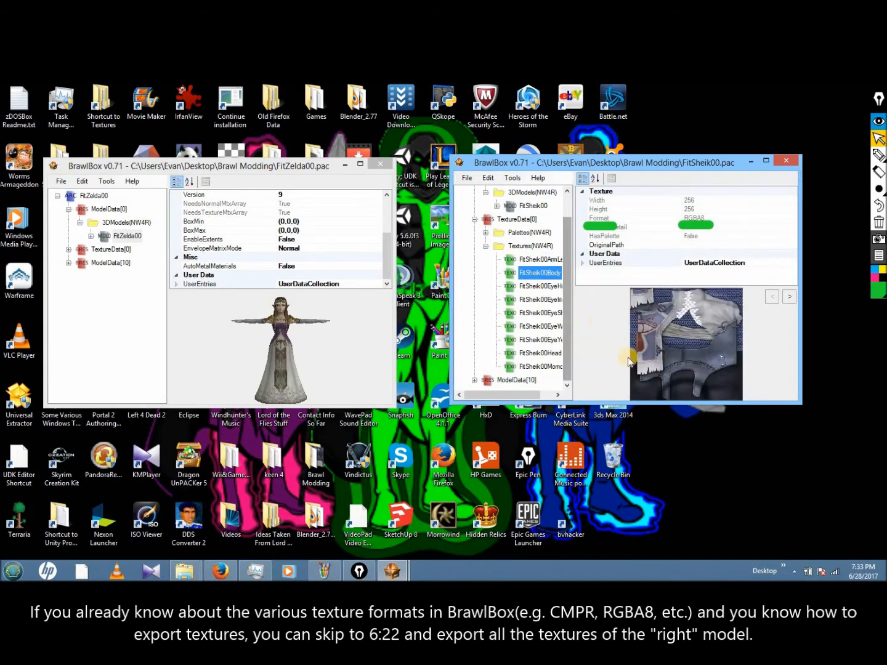
right_click(524, 275)
click(603, 292)
click(795, 421)
Step: Export Sheik's eye highlight and iris textures to the Brawl Modding folder under their default names
right_click(540, 288)
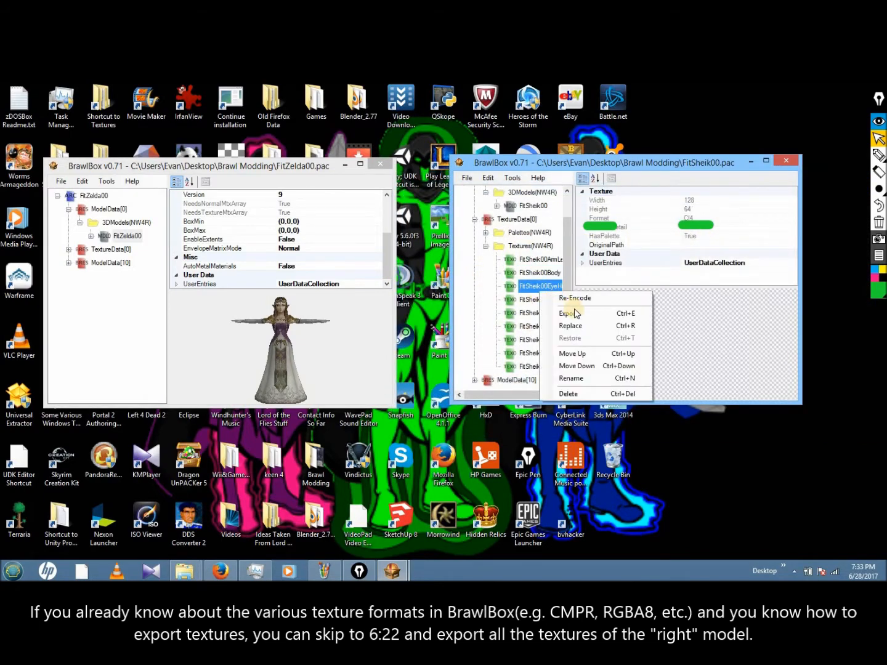
click(574, 313)
click(794, 421)
click(536, 299)
right_click(530, 301)
click(567, 323)
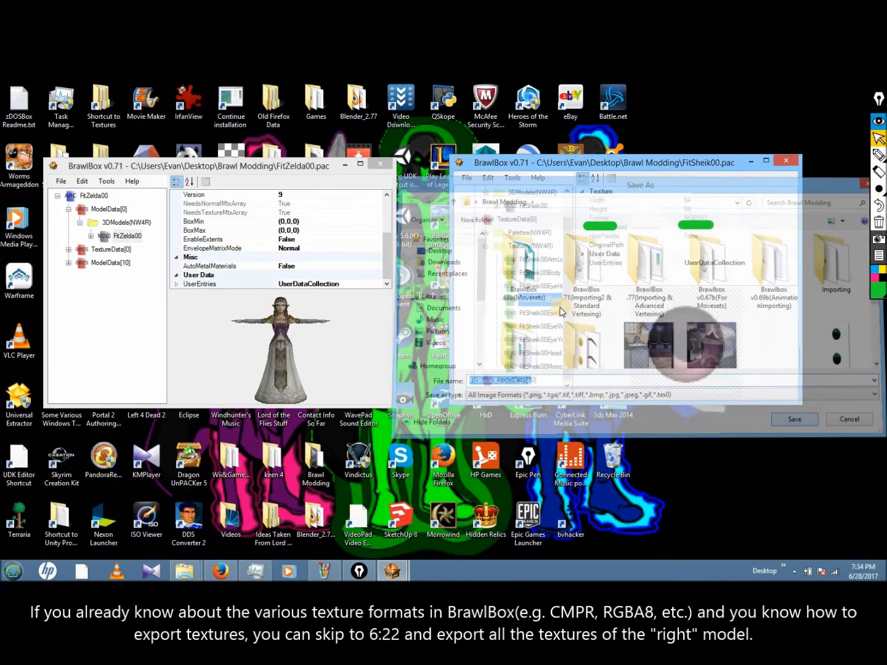
key(Return)
Step: Export the eye shadow and eye white textures as FitSheik00EyeShadow.png and FitSheik00EyeWhite.png
right_click(562, 313)
click(571, 333)
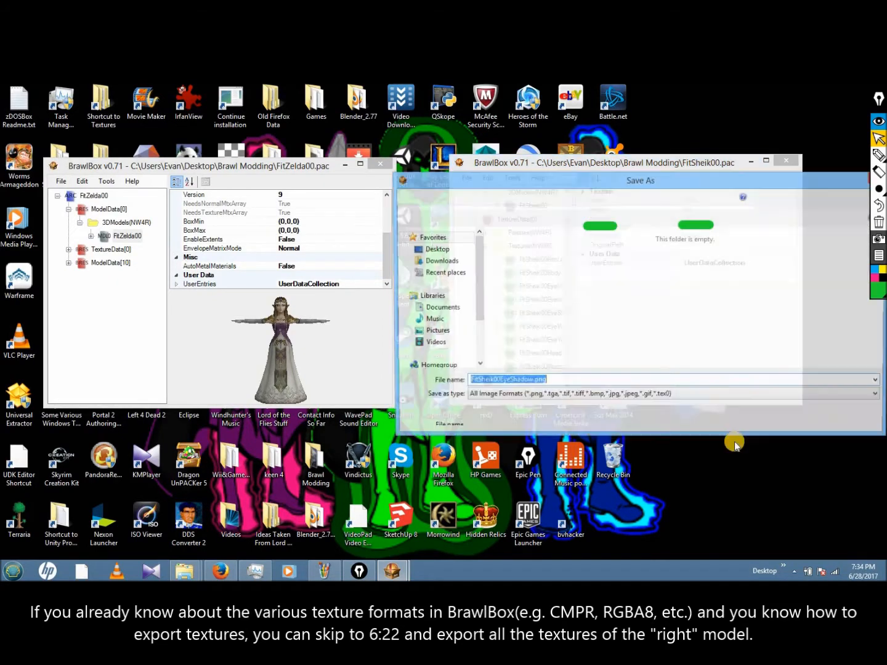
click(790, 419)
right_click(528, 326)
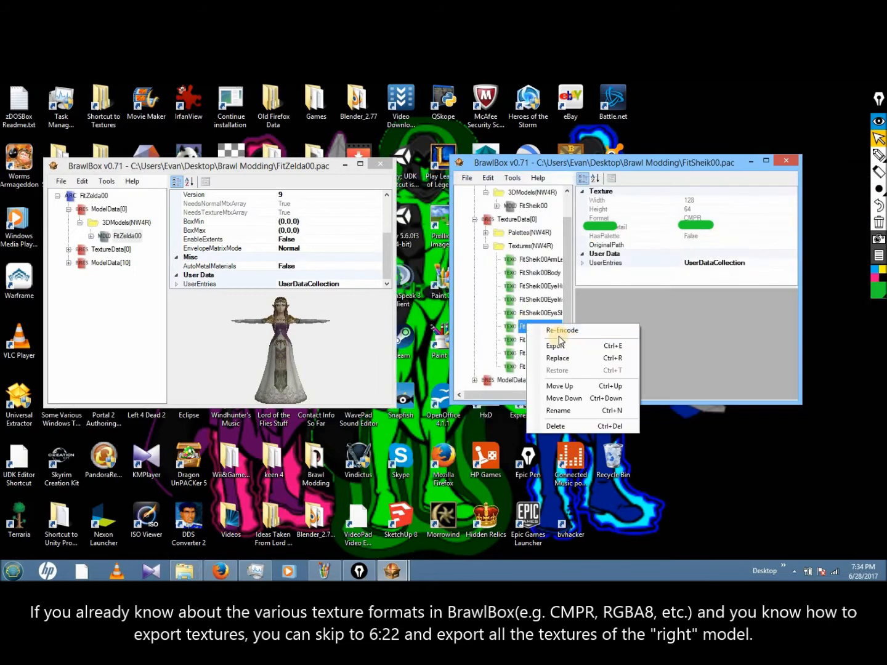
click(567, 346)
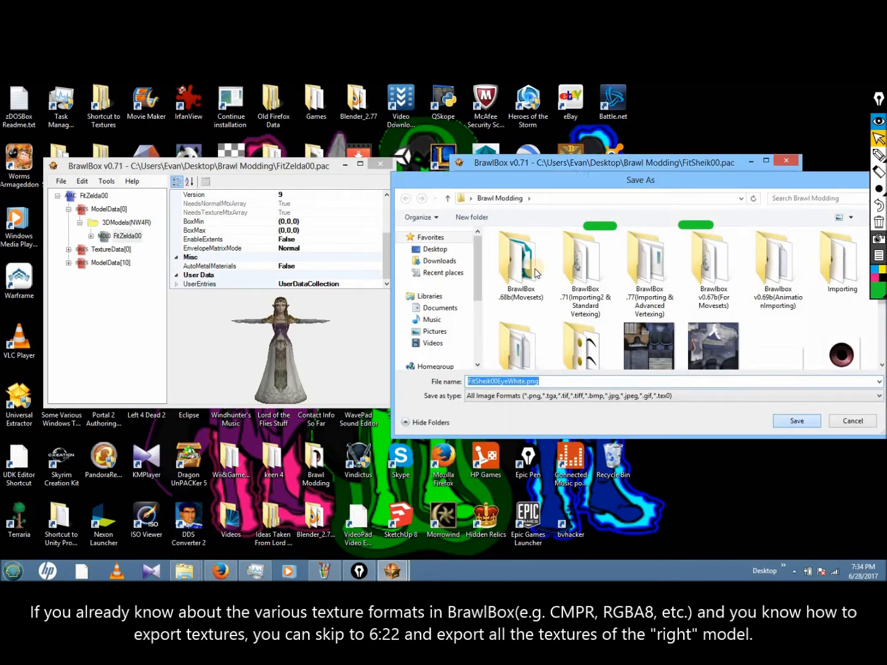
key(Return)
Step: Export the yellow eye texture under its default name and the head texture as FitSheik00Head.png
right_click(530, 339)
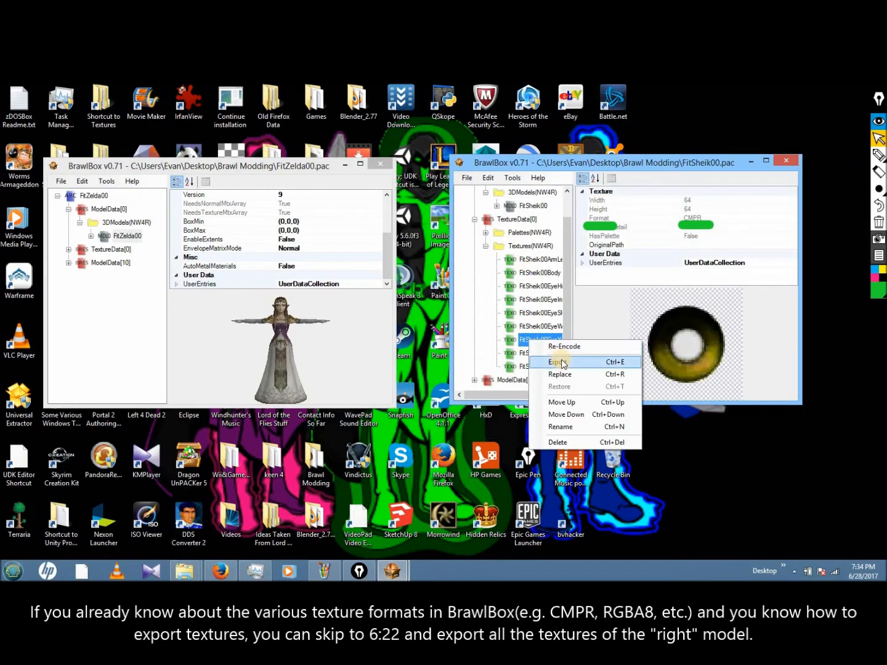
click(561, 362)
click(790, 419)
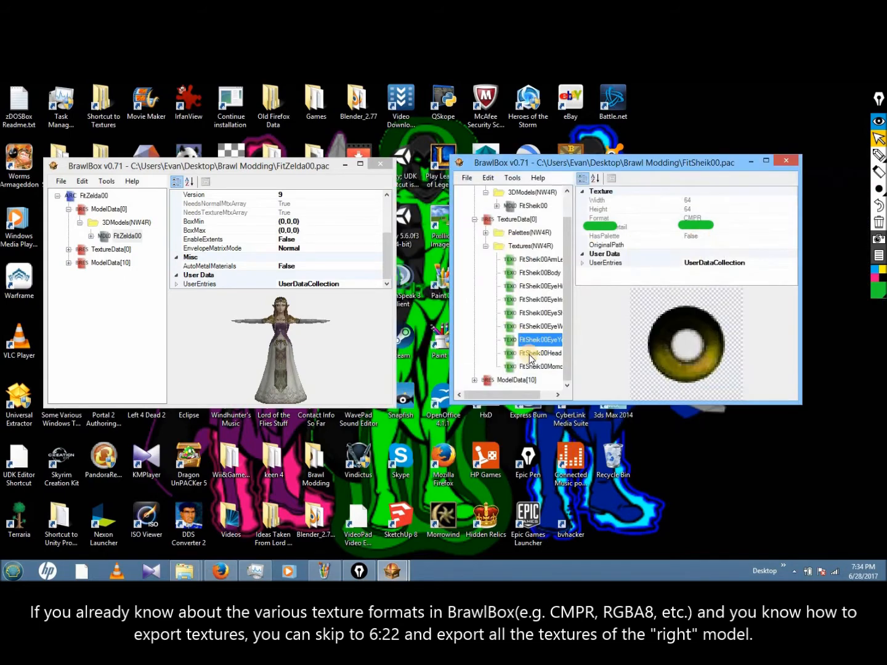
right_click(530, 360)
click(563, 377)
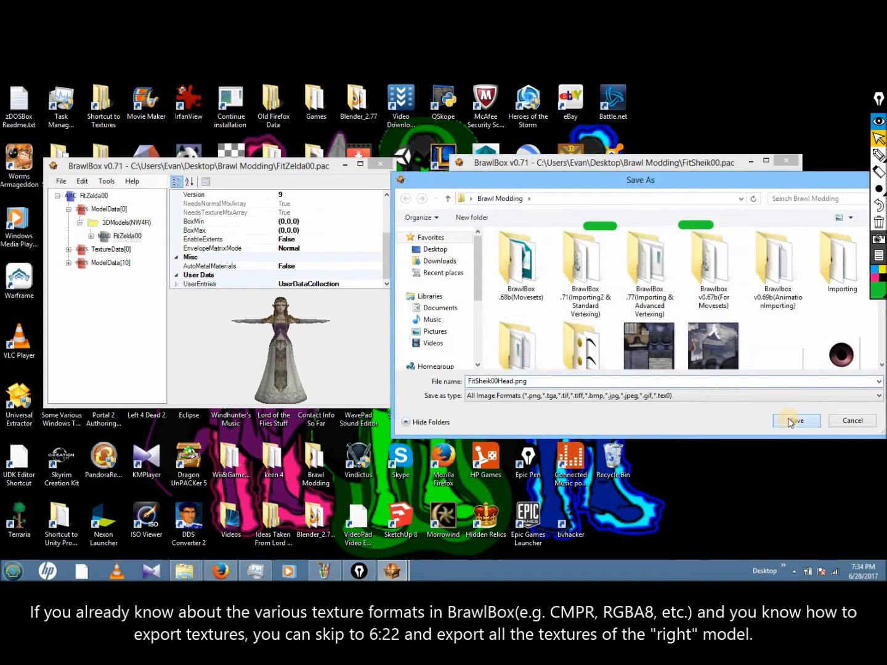
click(790, 421)
Step: Export the last texture in Sheik's list to the Brawl Modding folder as FitSheik00MomoTue.png
right_click(530, 366)
click(563, 387)
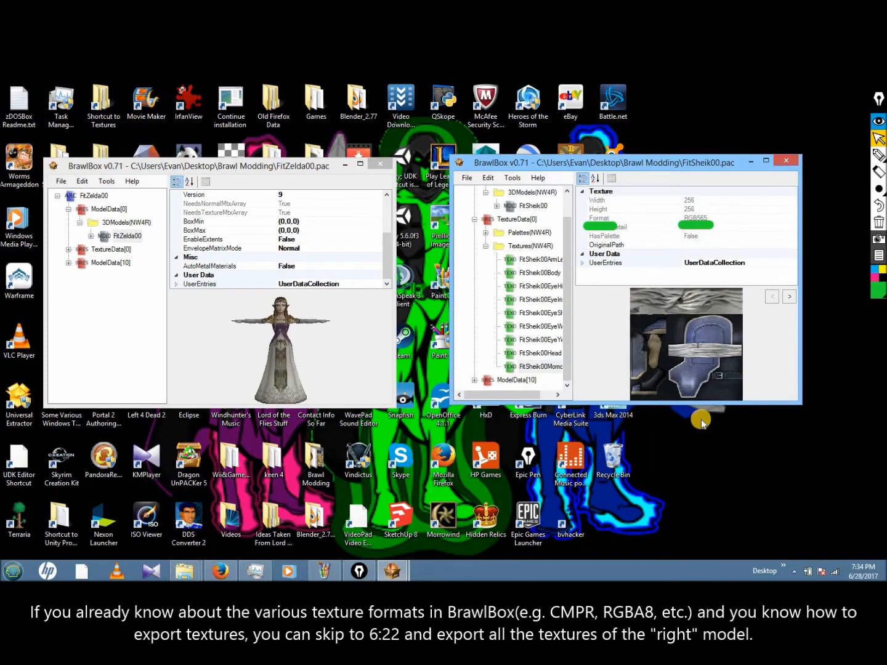
click(792, 419)
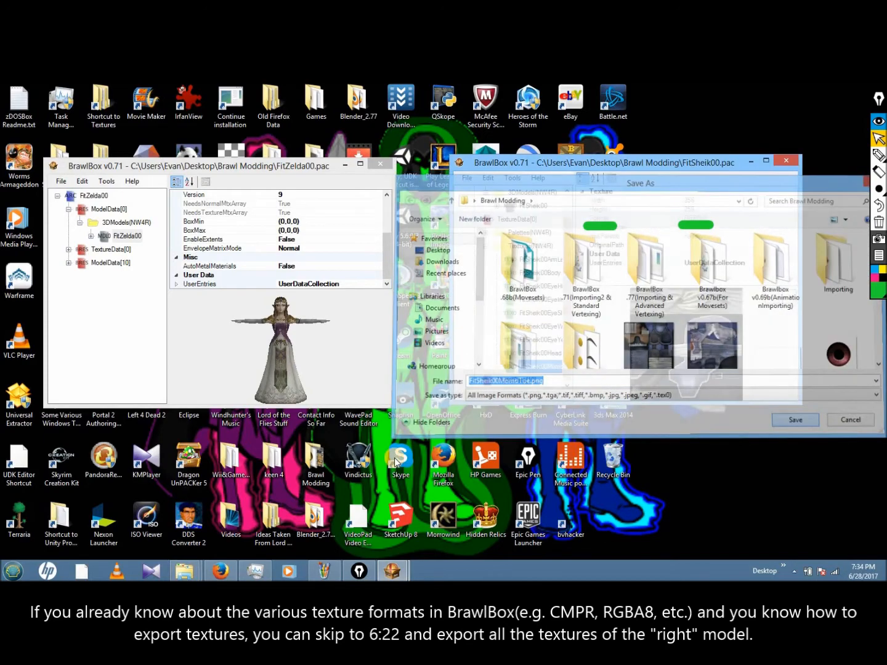
Step: Duplicate FitZelda00.pac within the Brawl Modding folder
mouse_move(188, 572)
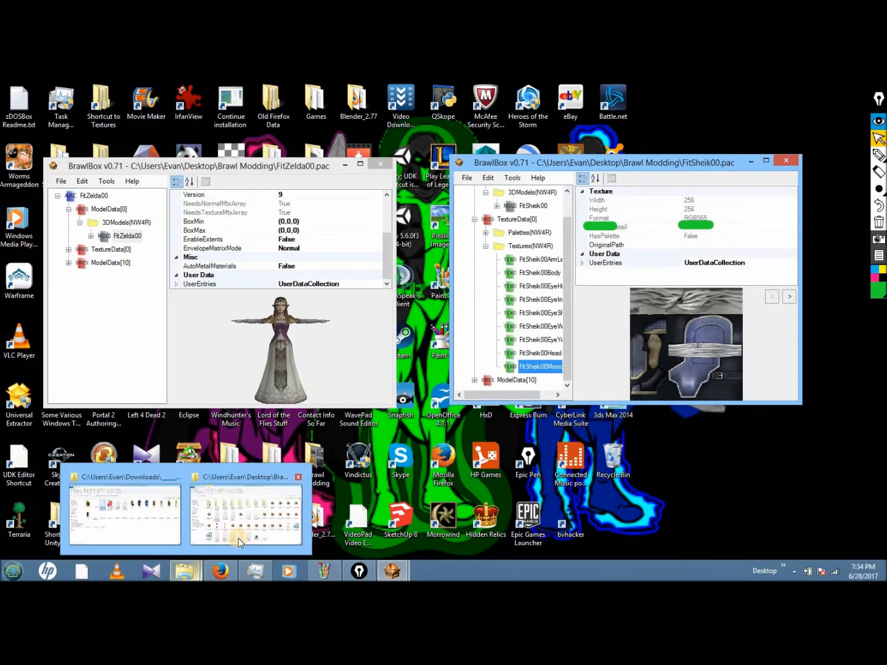
click(240, 541)
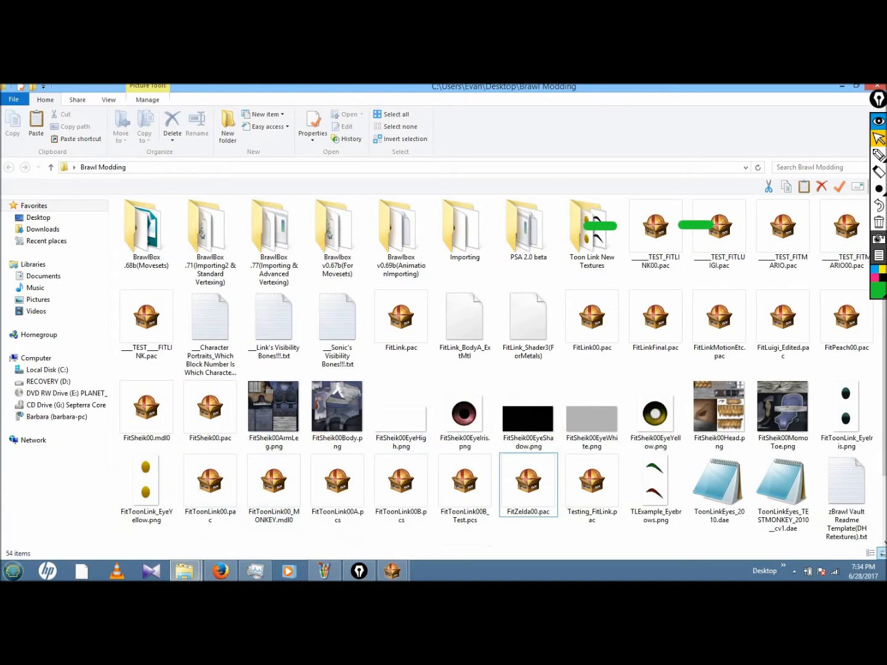
scroll(454, 418, down, 2)
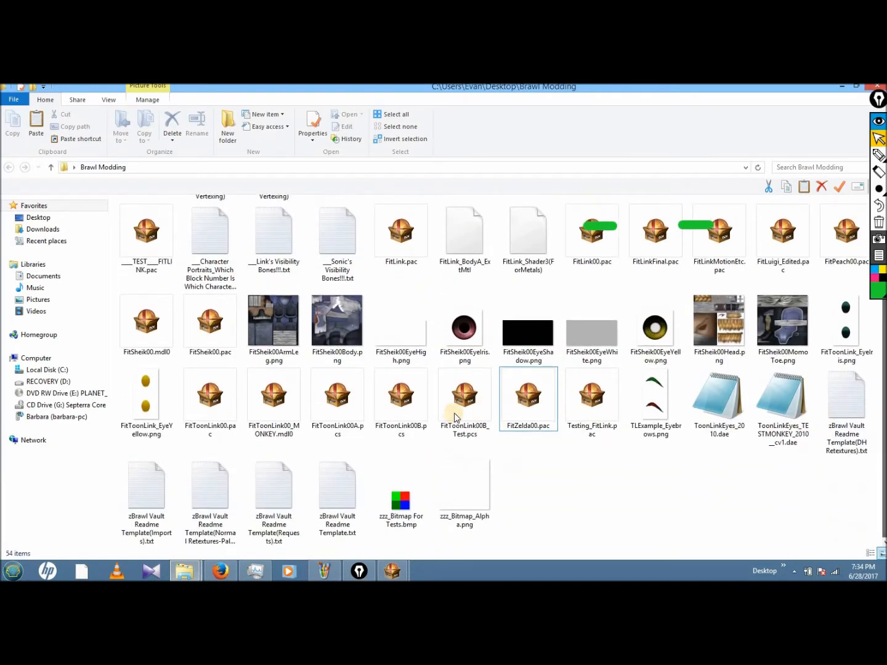
click(527, 413)
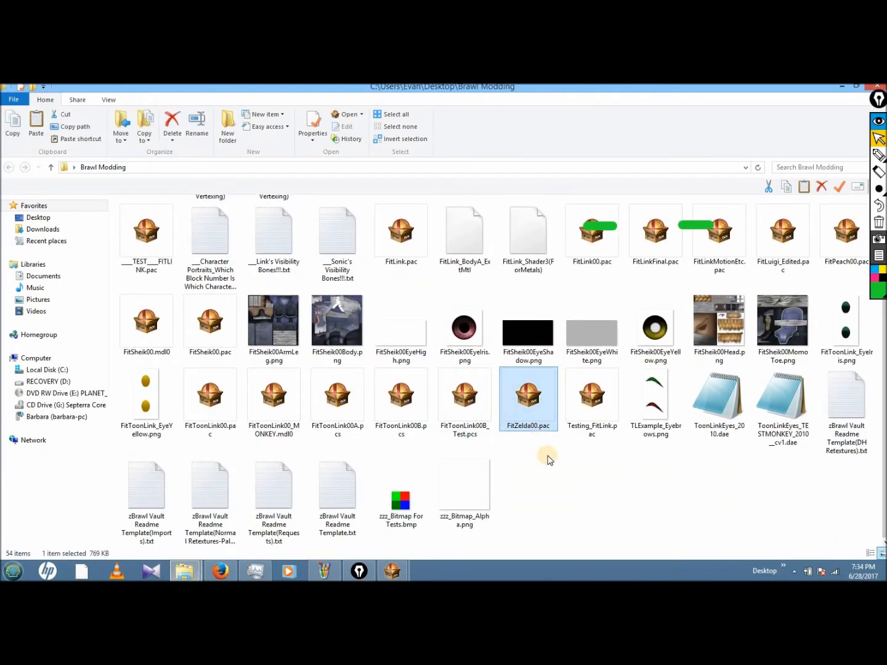
key(ctrl+c)
key(ctrl+v)
key(F2)
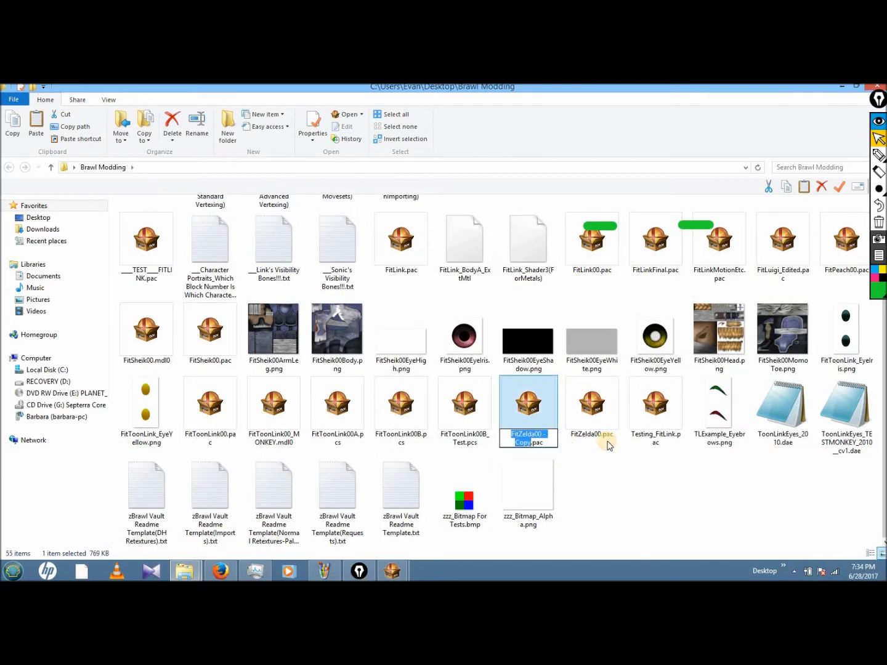
Step: Rename the duplicated Zelda file as FitZelda00_SheikNew.pac
key(Right)
key(shift+Left)
key(shift+Left)
key(shift+Left)
key(shift+Left)
key(shift+Left)
key(shift+Left)
key(shift+Left)
key(BackSpace)
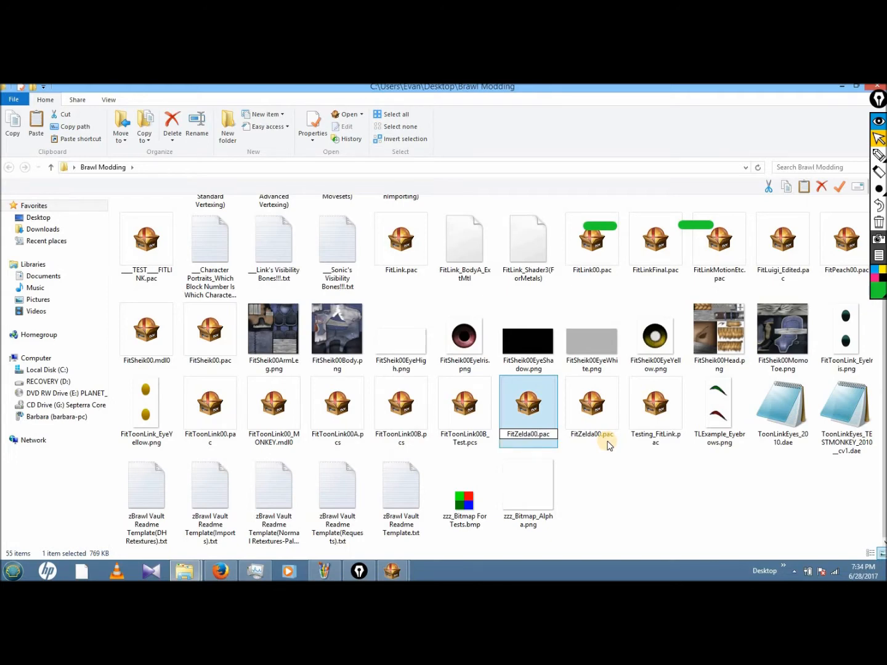
text(_SheikNew)
click(639, 460)
Step: Open FitZelda00_SheikNew.pac in BrawlBox and place its window beside the original FitZelda00.pac window
double_click(549, 418)
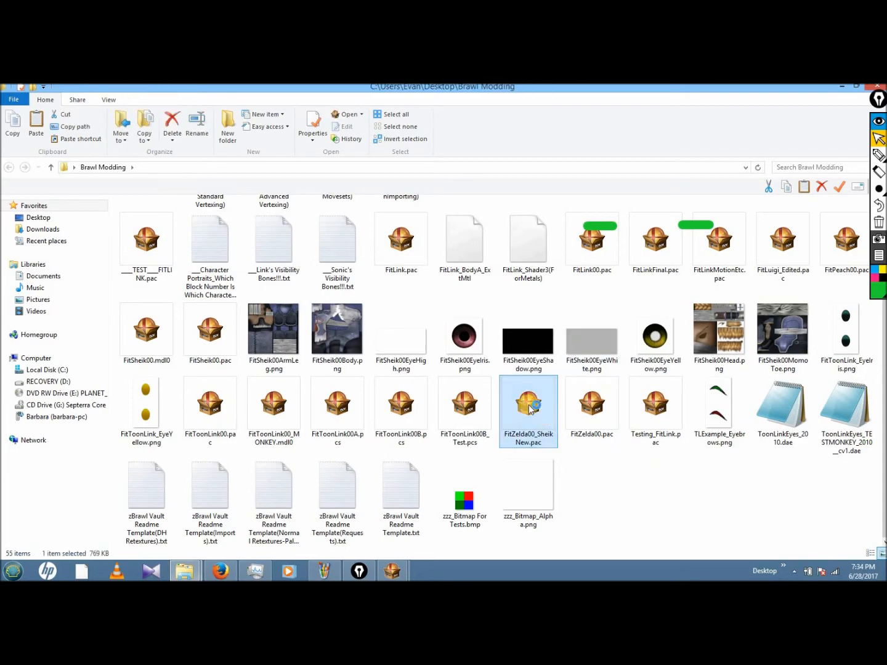
drag(297, 194, 514, 220)
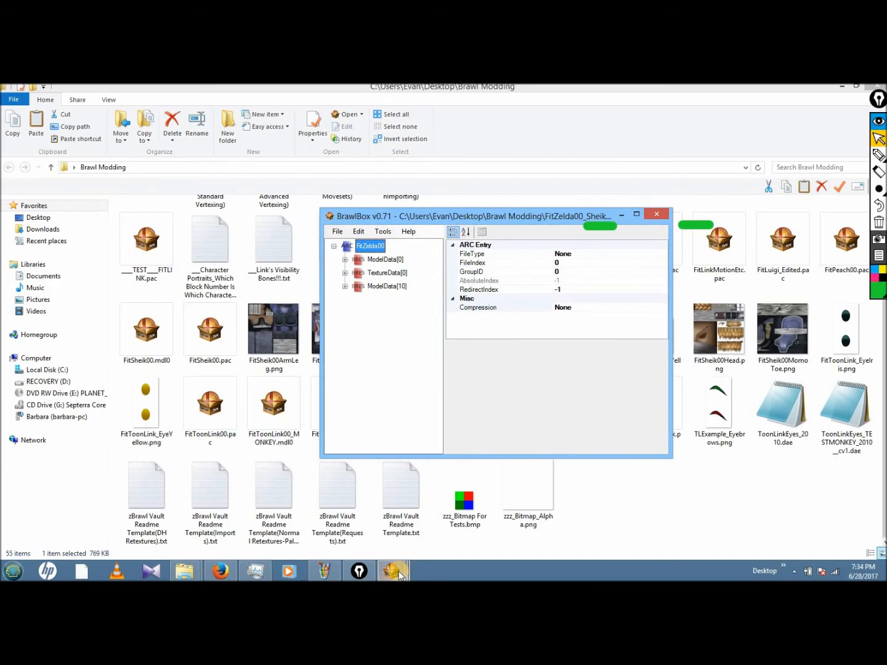
mouse_move(399, 574)
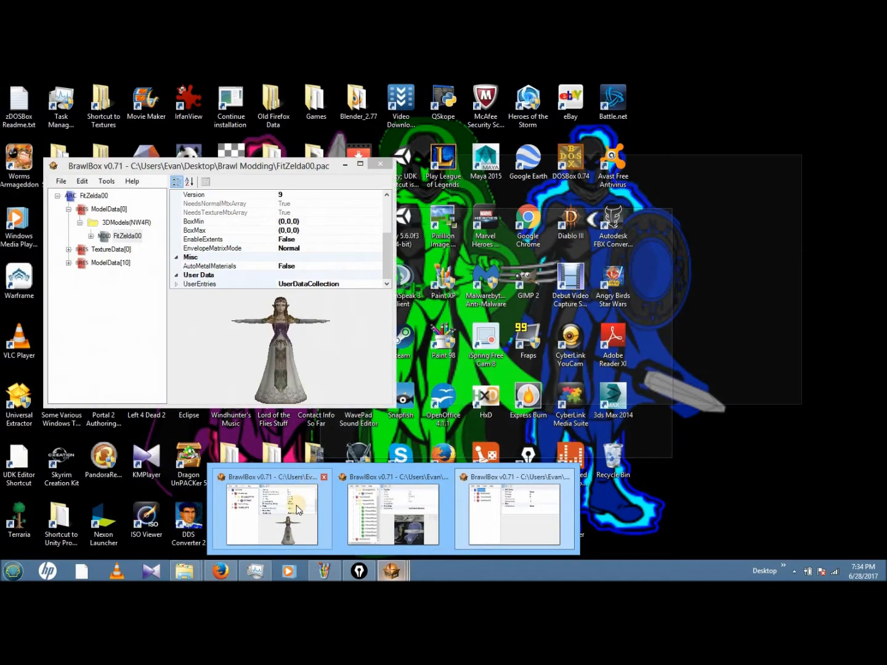
click(520, 510)
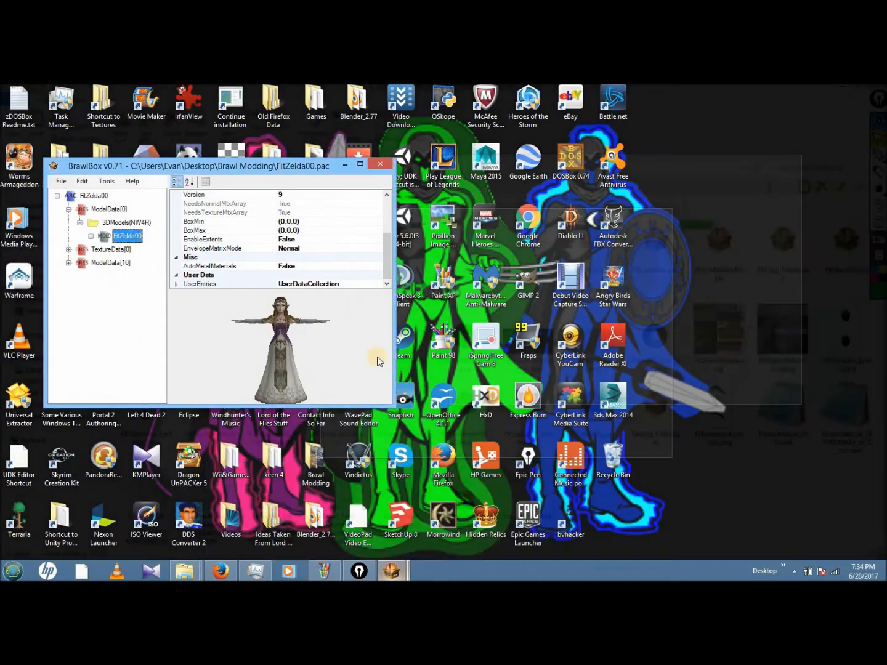
drag(524, 213, 633, 183)
Step: Replace the FitZelda00 model in ModelData[0] of the new file with FitSheik00.mdl0
double_click(492, 229)
double_click(511, 242)
click(511, 255)
drag(482, 269, 512, 261)
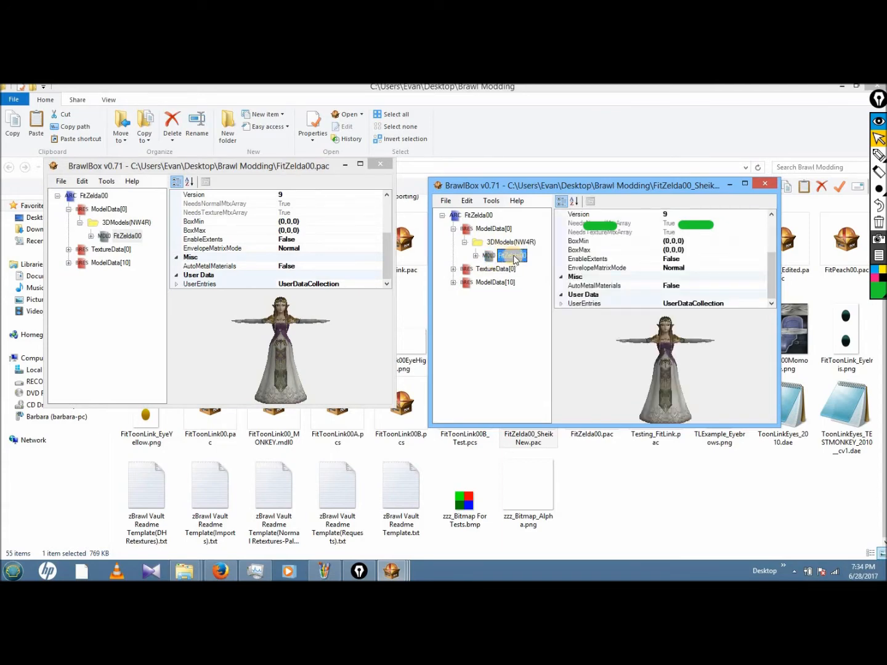
right_click(515, 258)
click(556, 289)
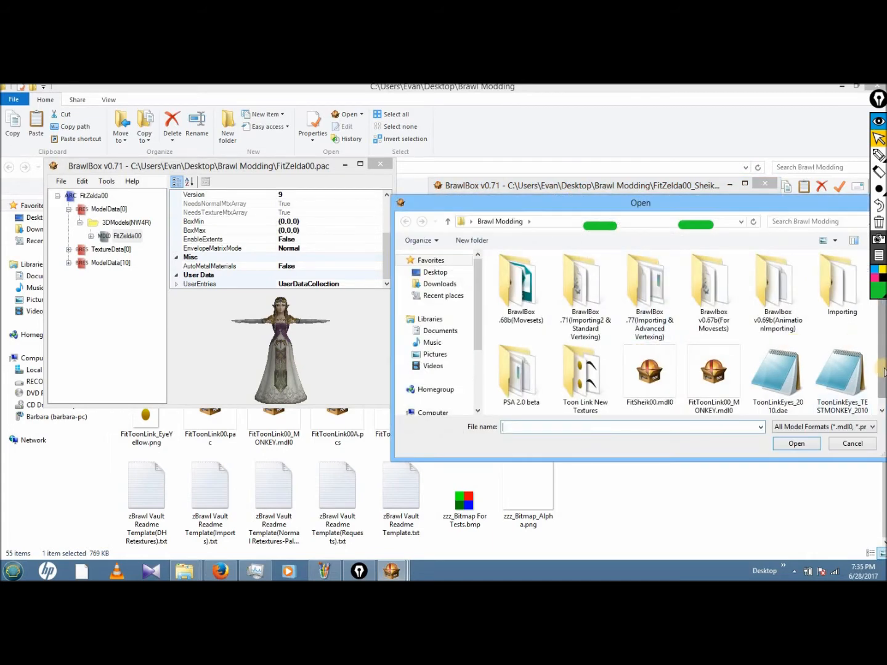
scroll(880, 369, down, 1)
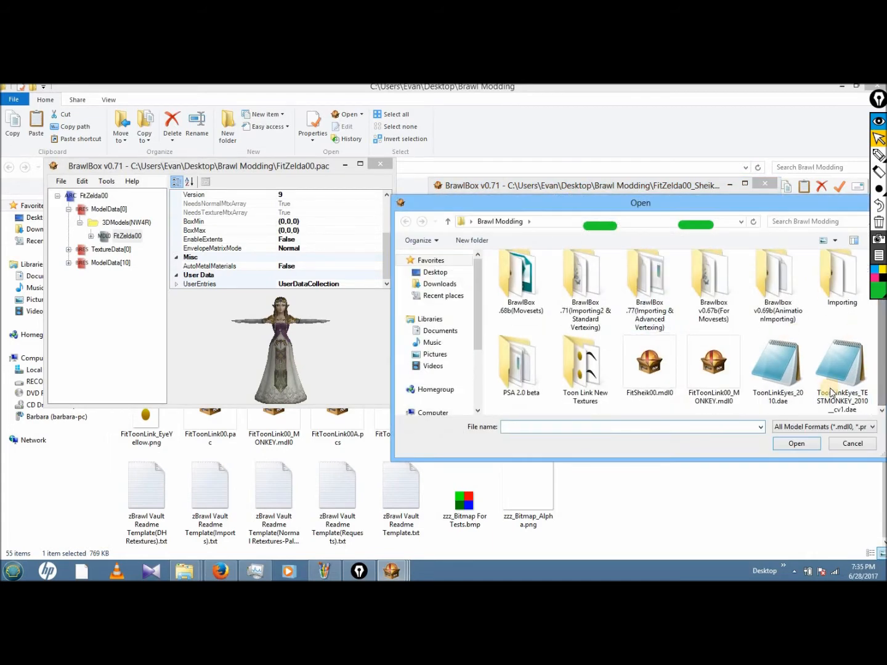
double_click(657, 383)
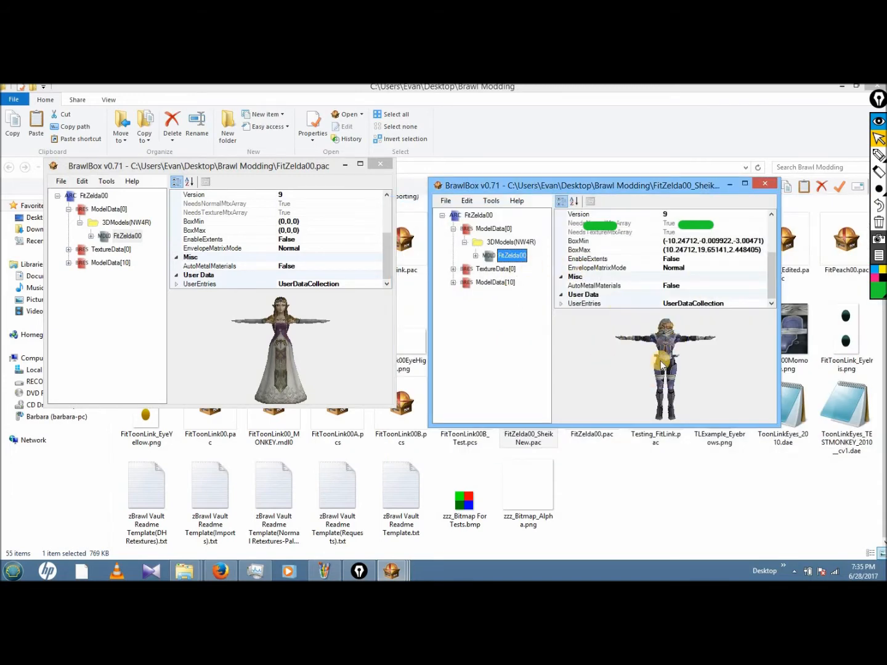
Step: Delete the whole TextureData[0] group, including Zelda's palettes and textures, from the new file
double_click(495, 268)
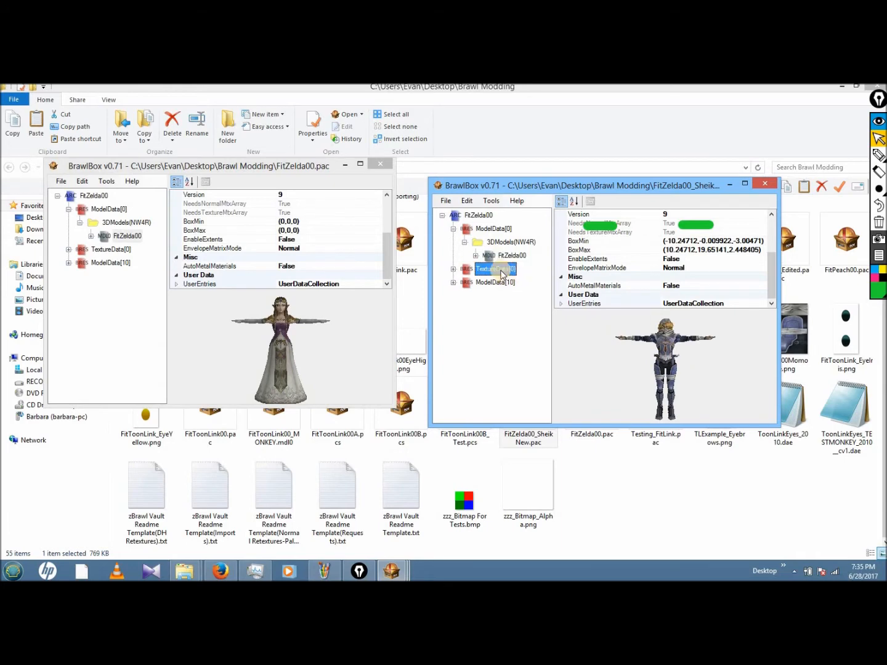
double_click(509, 296)
click(509, 269)
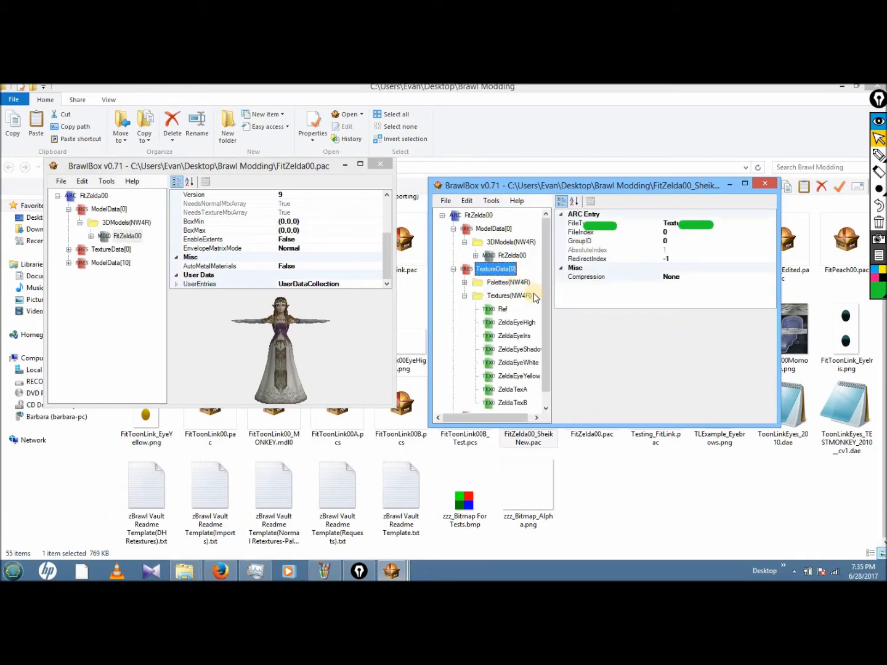
key(Delete)
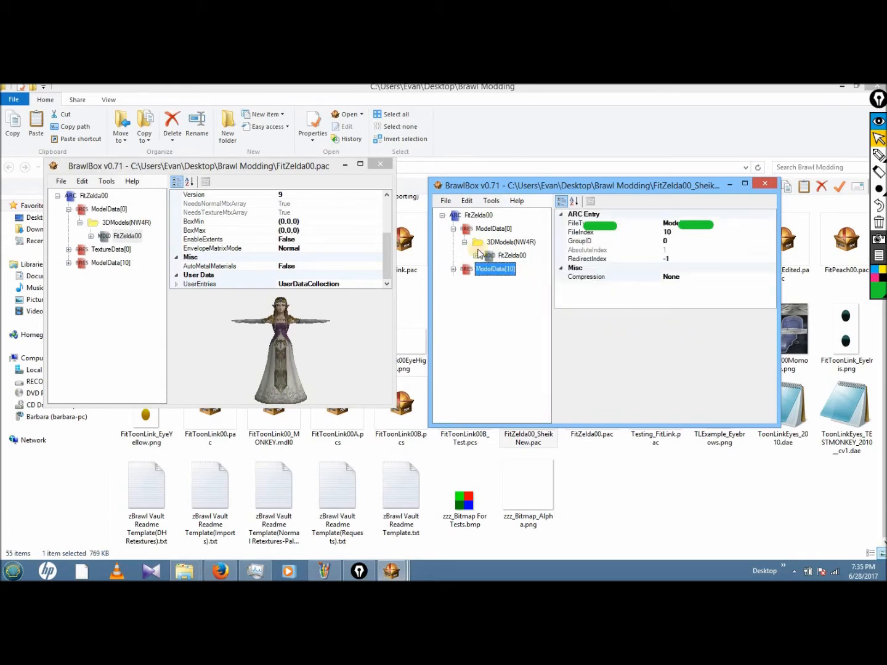
Step: Restore the root FitZelda00 archive of the new file to its original contents
click(520, 258)
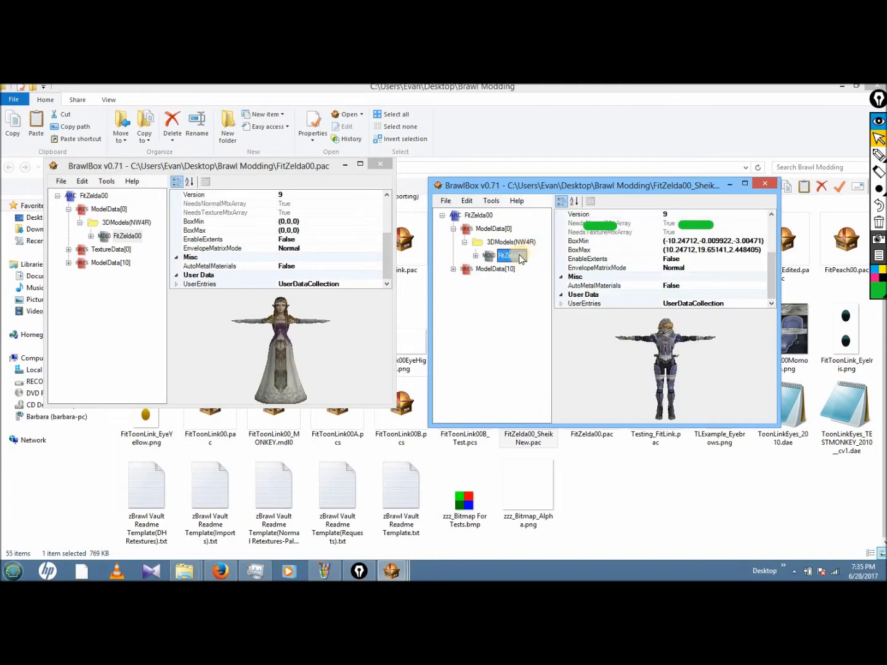
right_click(475, 218)
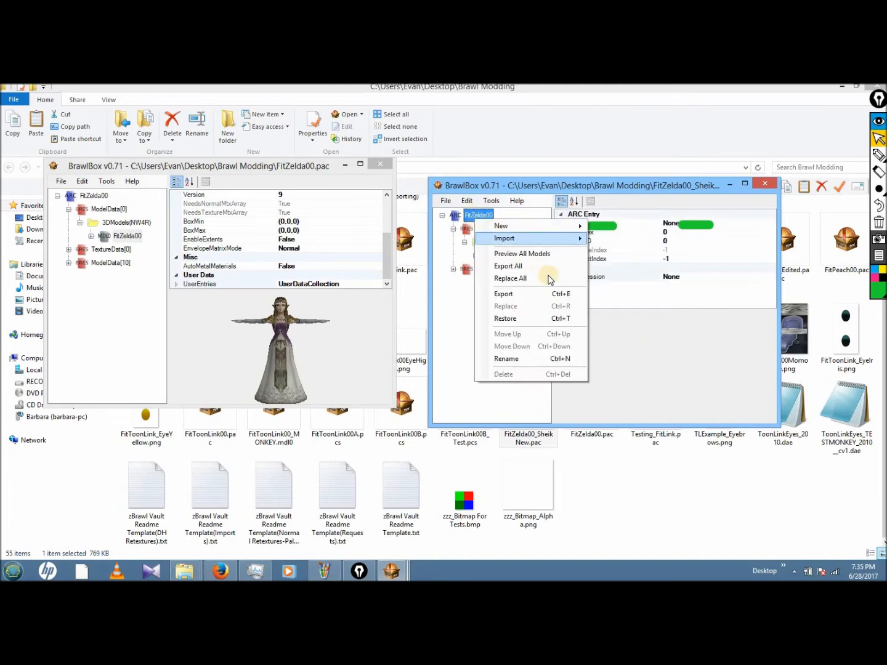
click(520, 318)
Step: Examine the model in ModelData[10] and the palettes and textures inside the restored TextureData[0] group
double_click(500, 270)
double_click(508, 284)
click(509, 296)
double_click(495, 309)
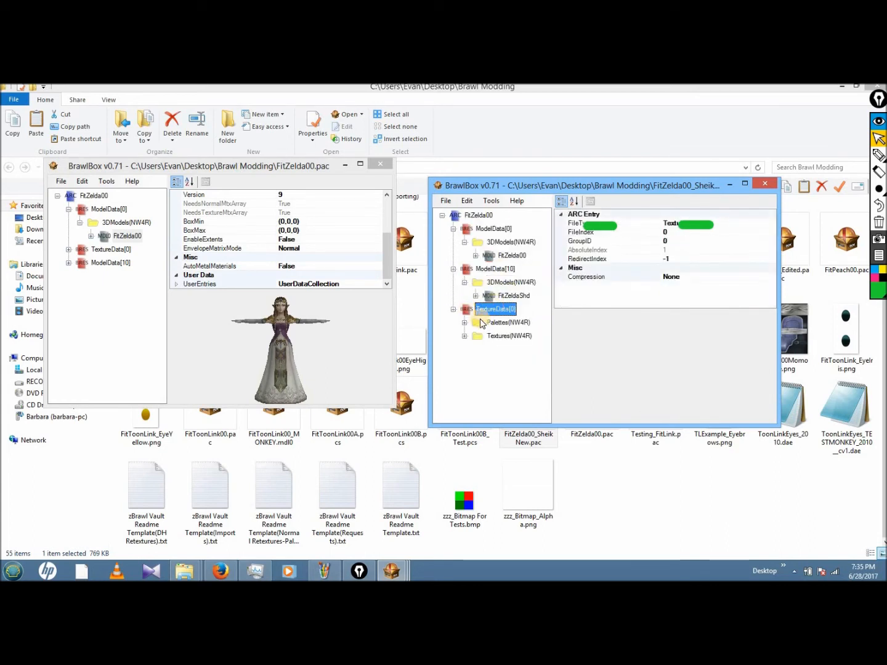
double_click(507, 322)
double_click(506, 350)
click(507, 323)
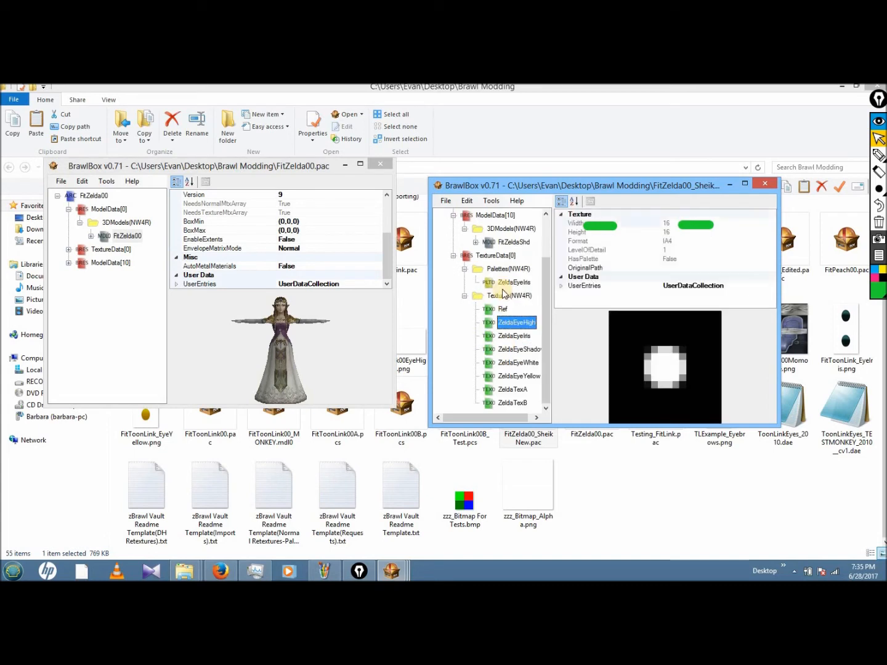
double_click(498, 298)
double_click(507, 322)
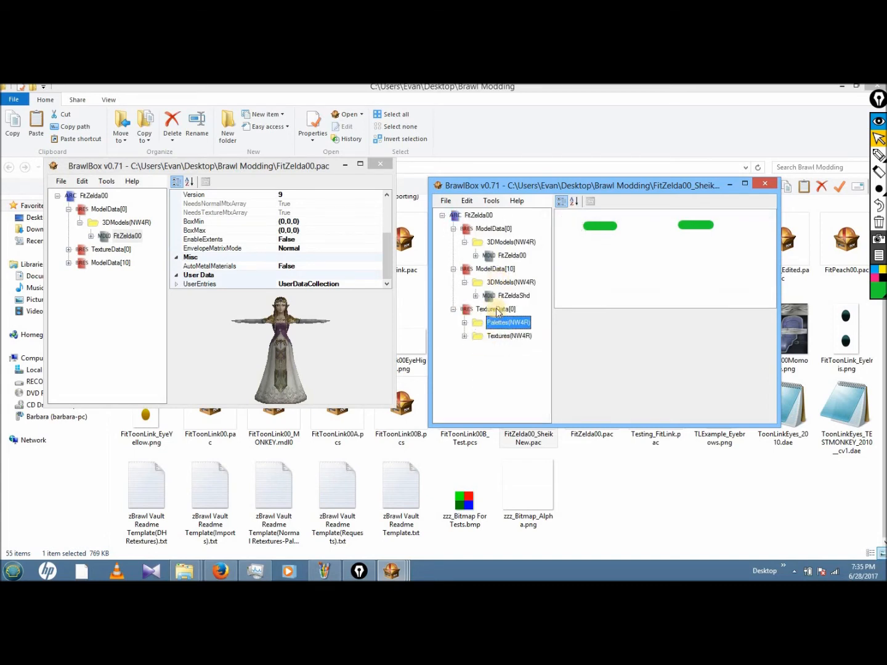
Step: Move the TextureData[0] group up so it sits above ModelData[10]
click(496, 308)
right_click(504, 308)
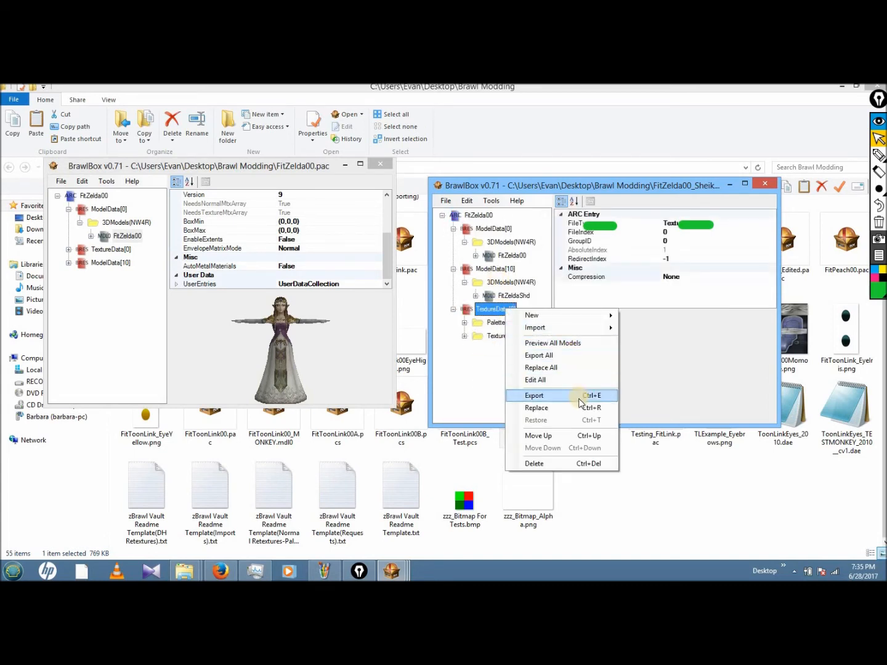
click(566, 438)
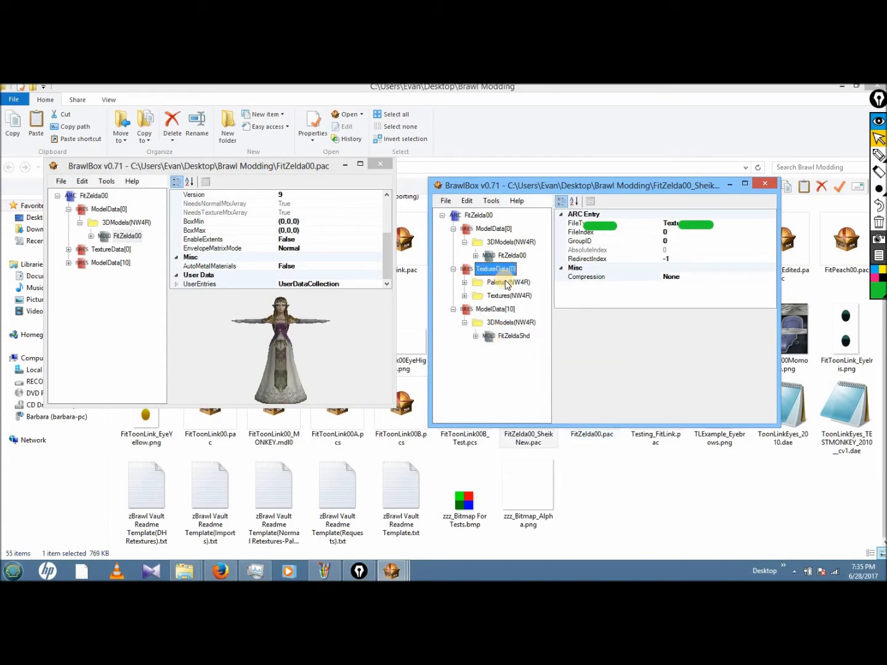
Step: Delete the Palettes(NW4R) and Textures(NW4R) folders from TextureData[0], keeping the group itself
click(507, 282)
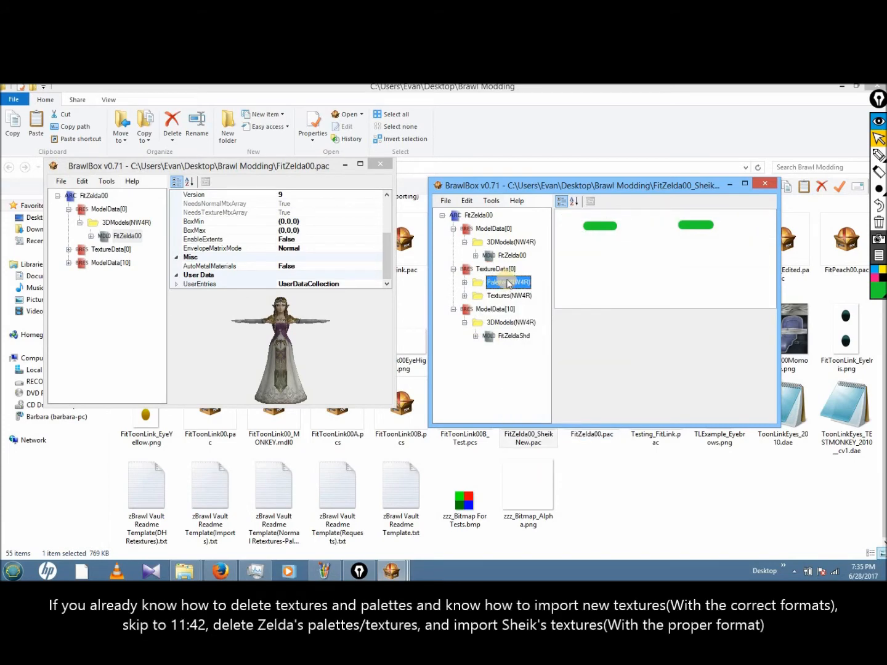
key(ctrl+Delete)
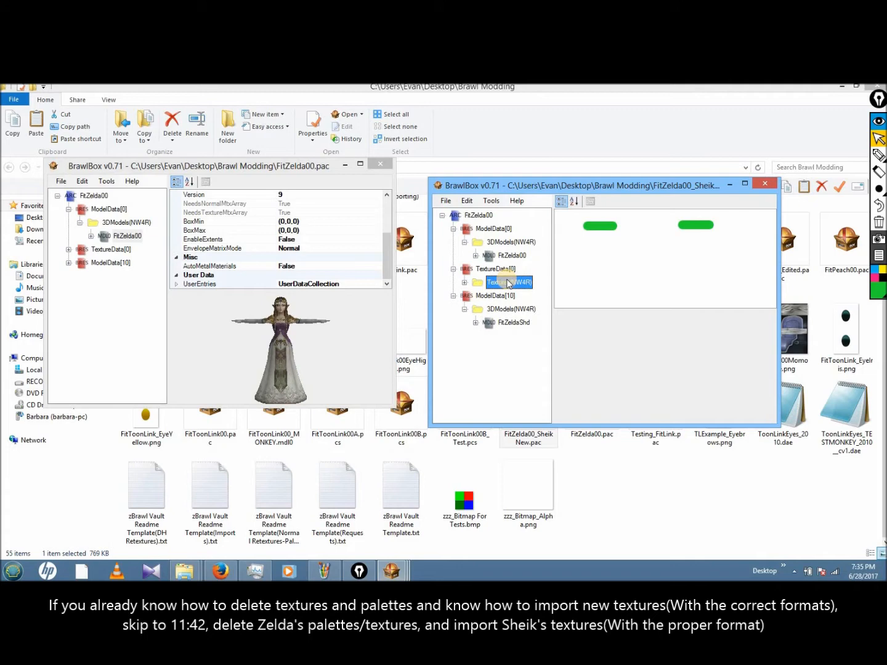
double_click(508, 282)
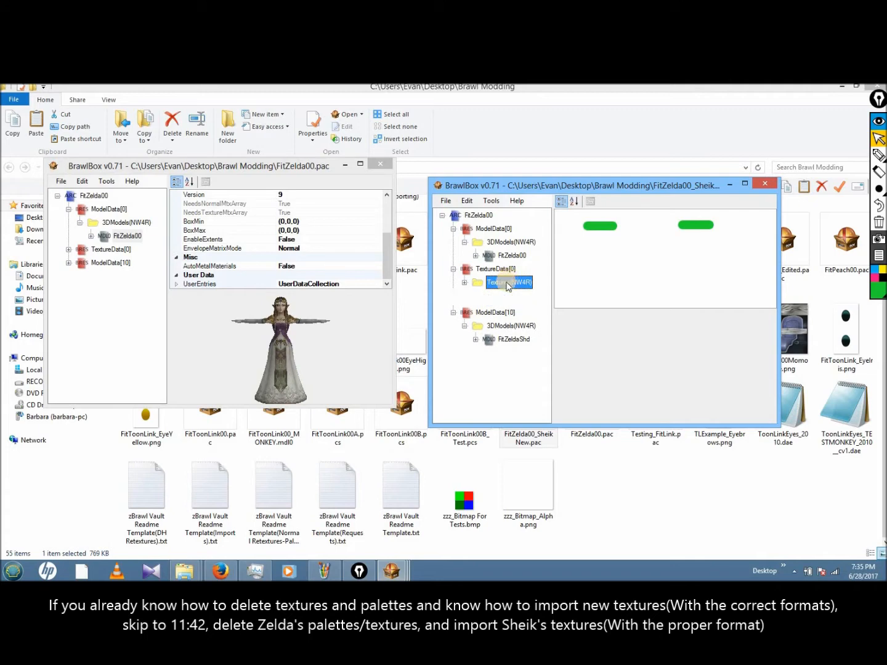
click(502, 295)
click(533, 283)
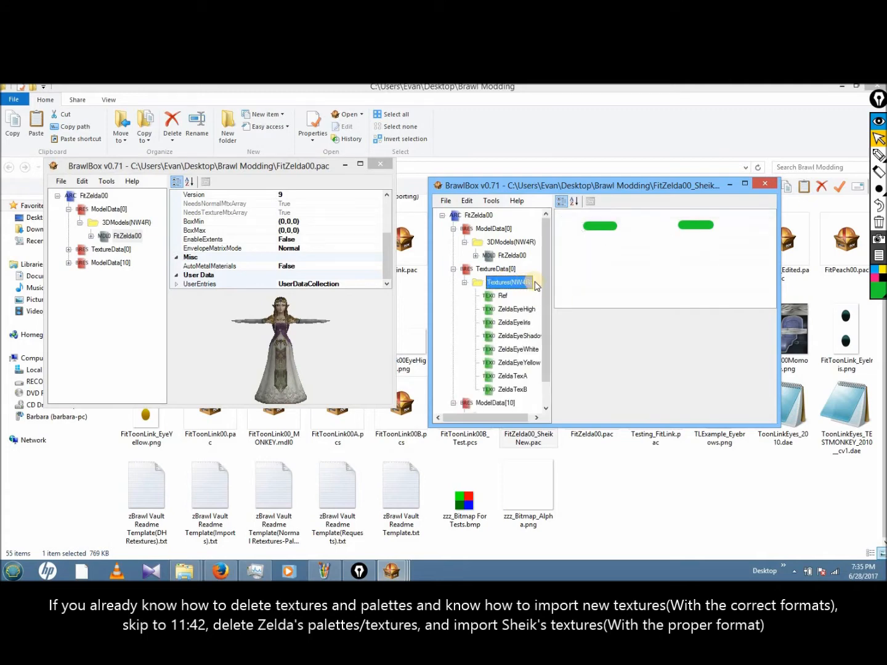
key(ctrl+Delete)
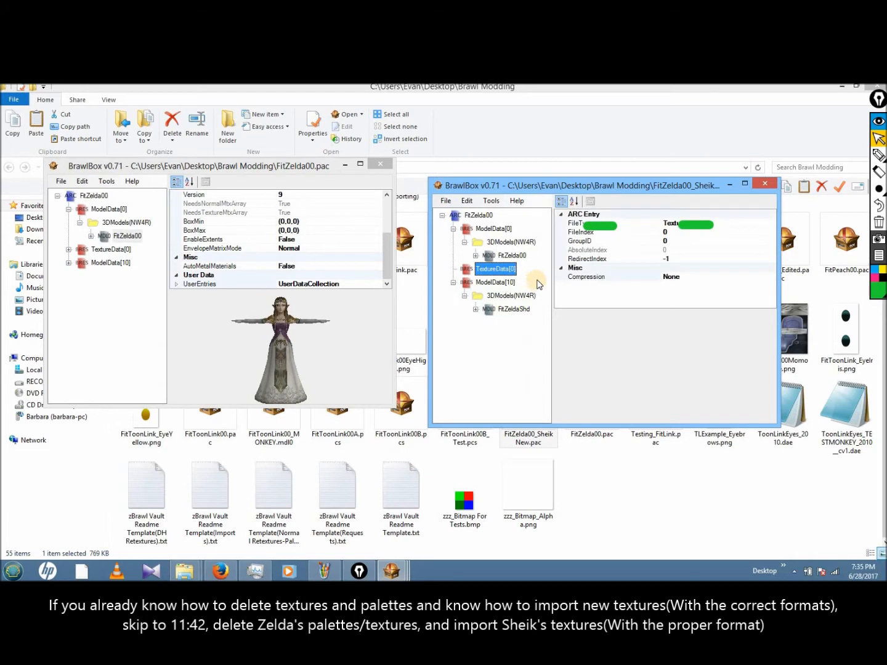
Step: Replace the FitZelda00 model under ModelData[0] with FitSheik00.mdl0 from the Brawl Modding folder
click(453, 282)
click(493, 228)
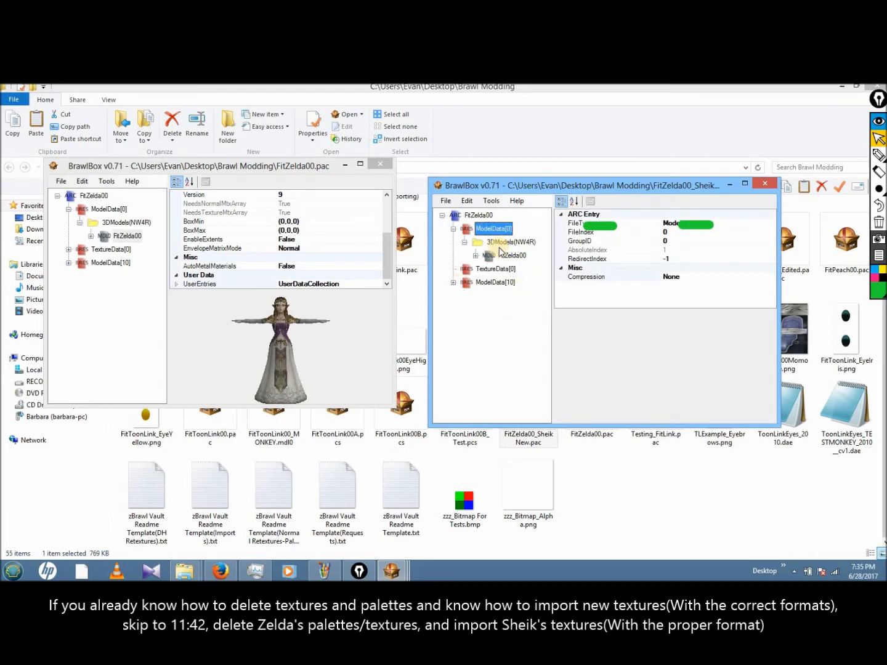
click(495, 269)
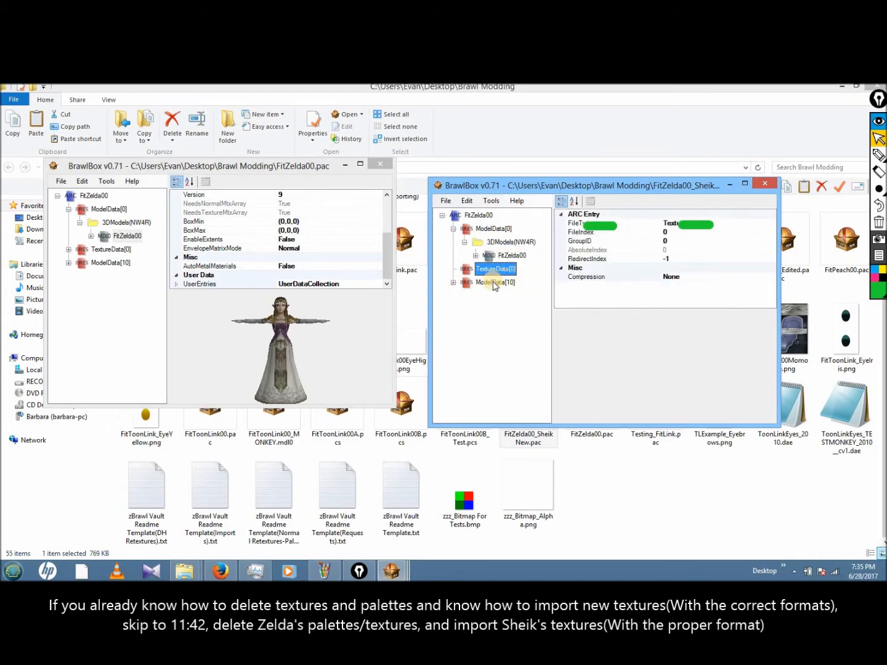
click(513, 254)
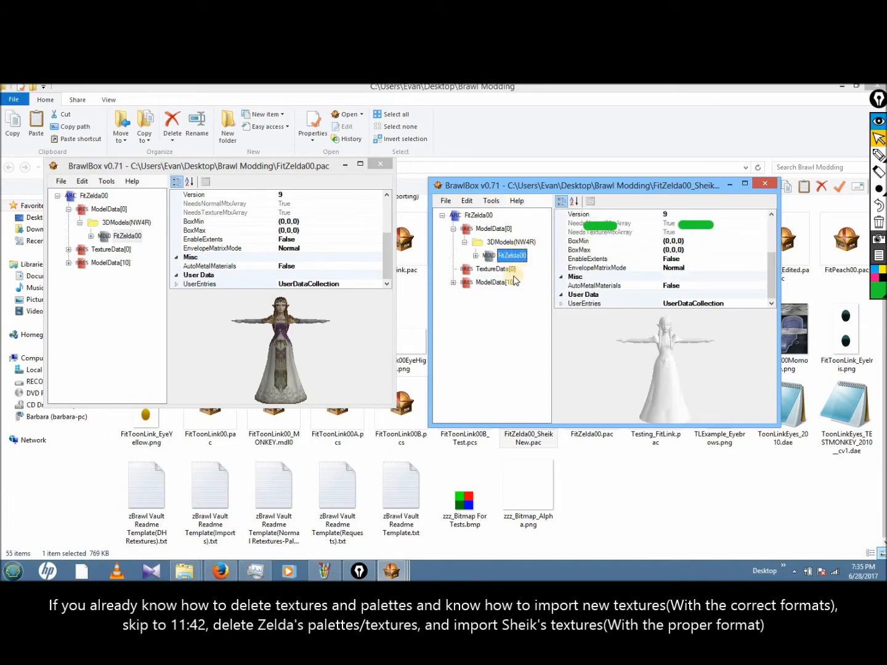
right_click(511, 255)
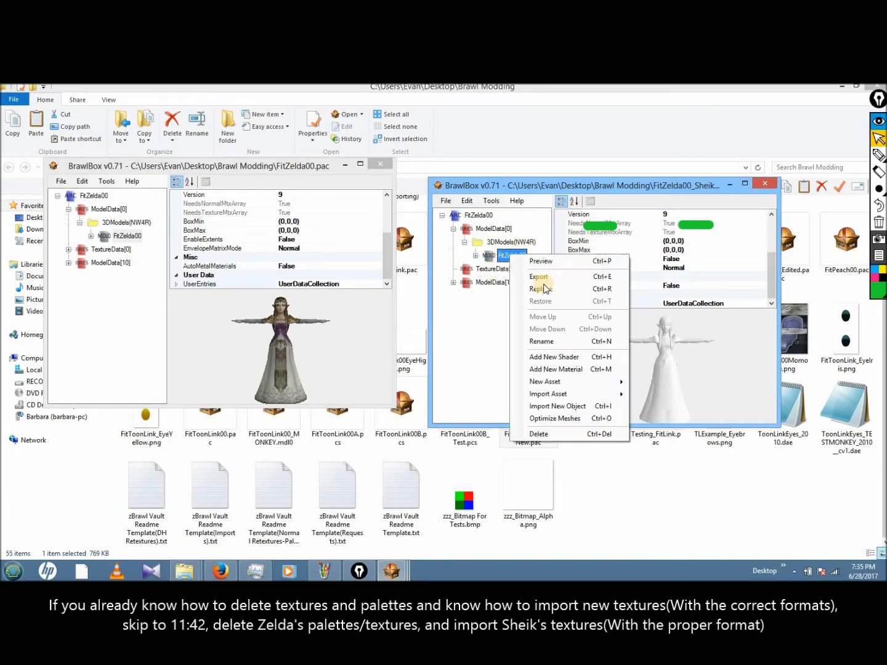
click(541, 288)
click(650, 383)
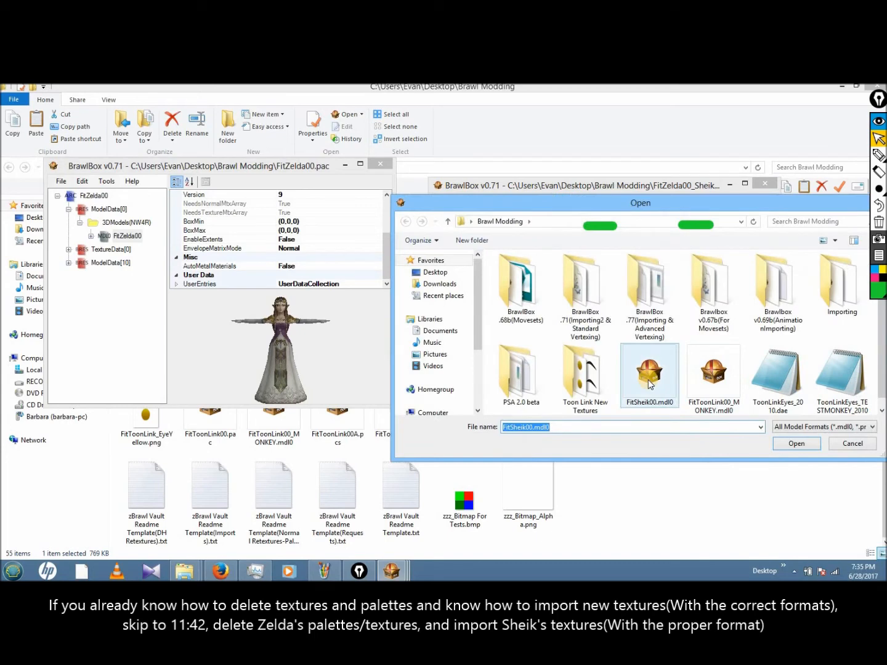
double_click(649, 383)
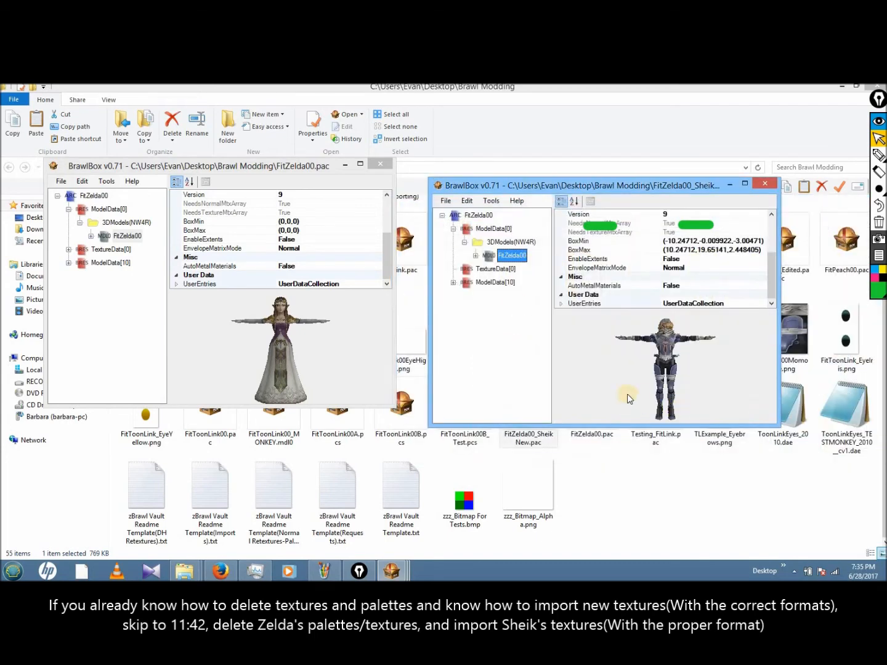
click(497, 273)
right_click(496, 271)
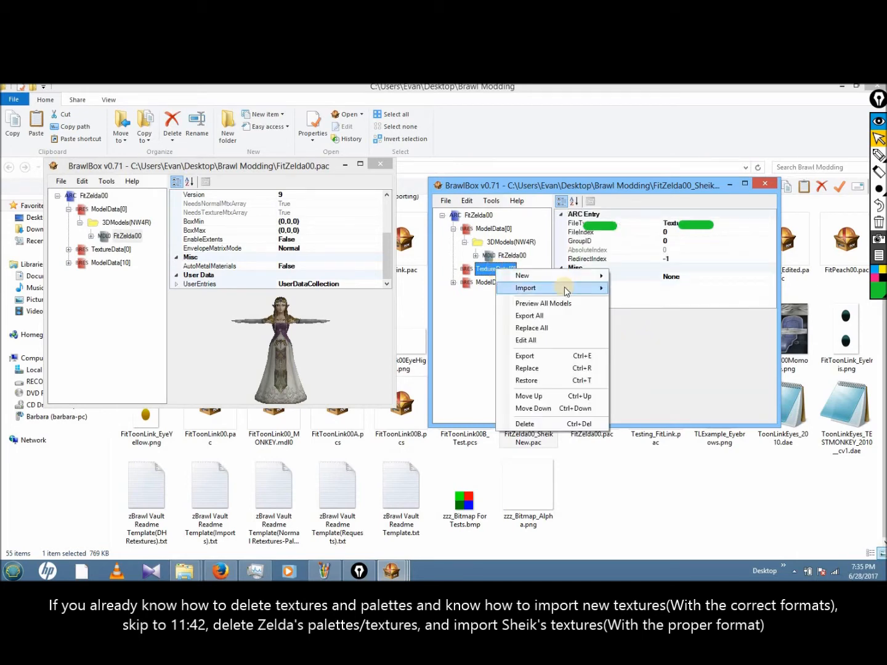
mouse_move(572, 291)
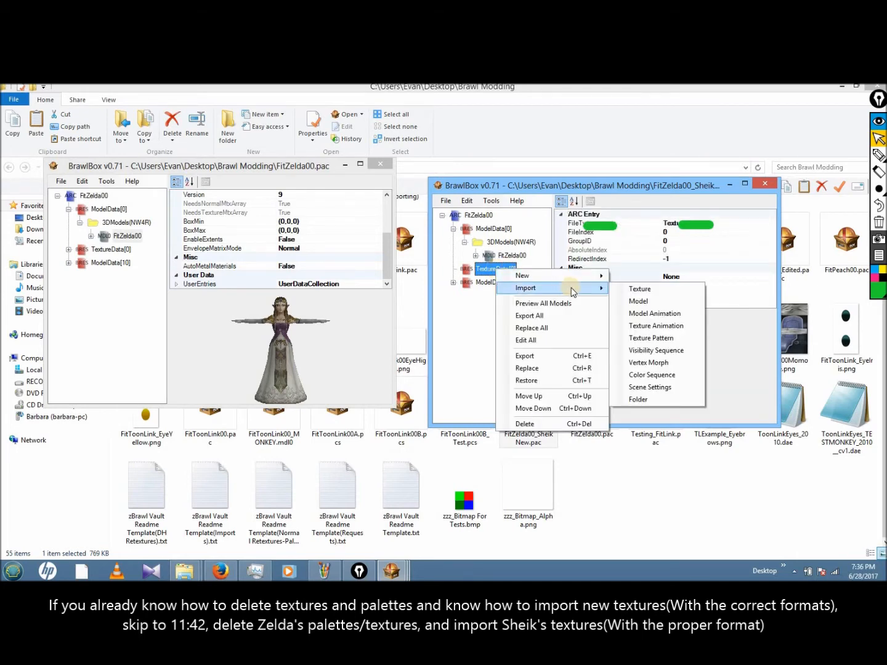
click(659, 289)
click(646, 372)
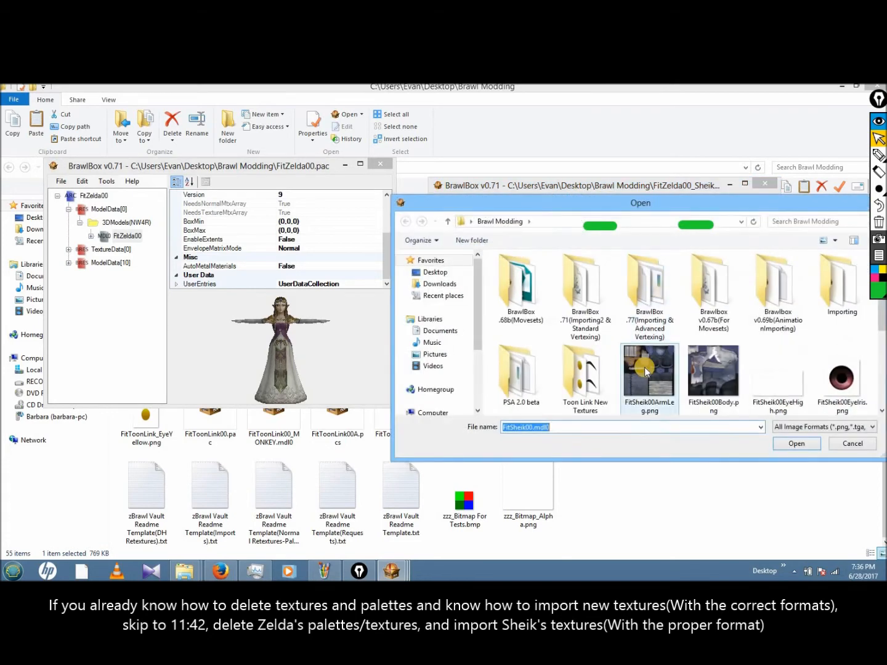
double_click(647, 375)
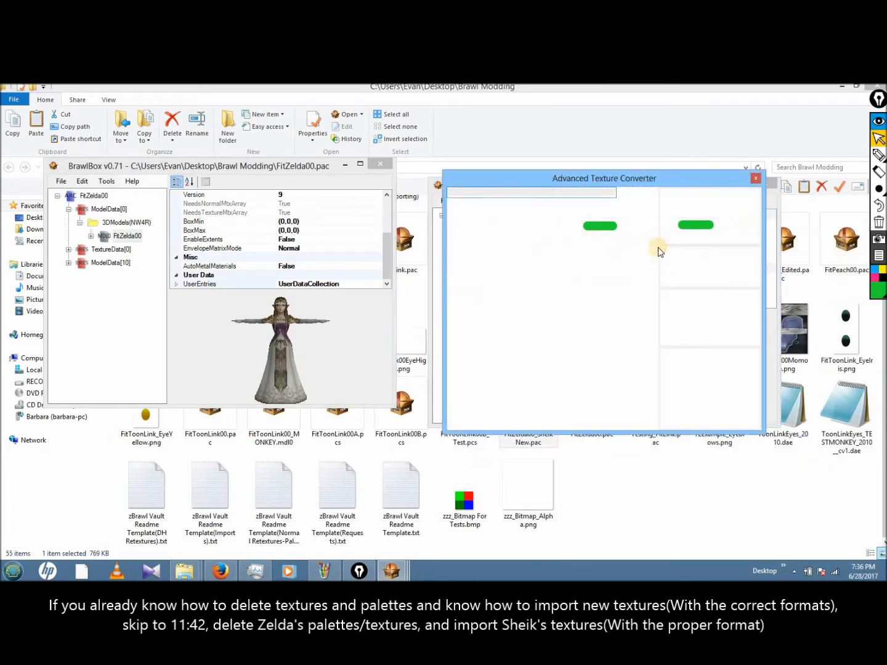
click(879, 222)
click(879, 155)
mouse_move(695, 249)
mouse_down()
mouse_move(696, 276)
mouse_move(748, 275)
mouse_move(765, 258)
mouse_move(694, 254)
mouse_up()
click(878, 223)
drag(673, 271, 759, 268)
click(878, 139)
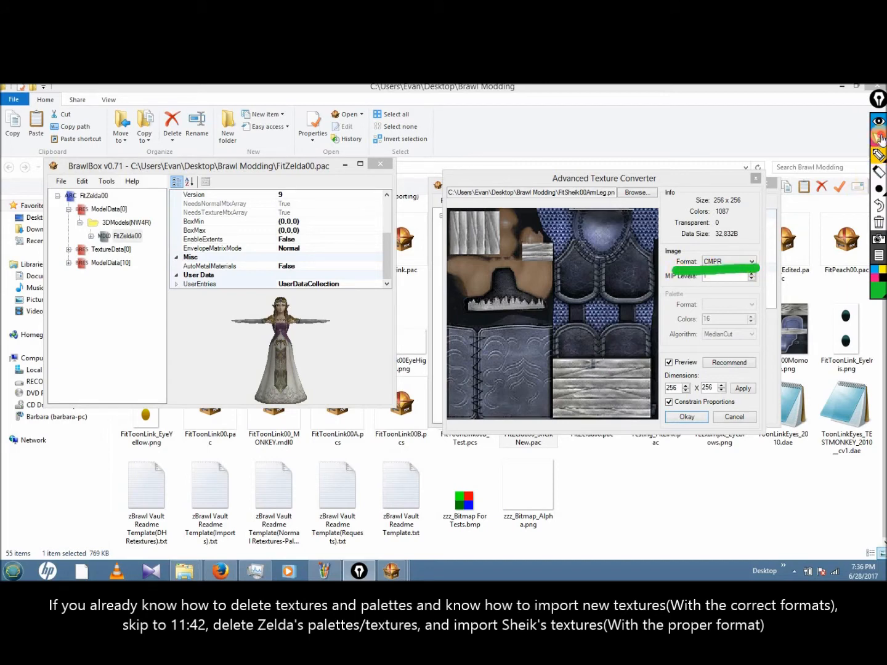
click(728, 262)
click(713, 337)
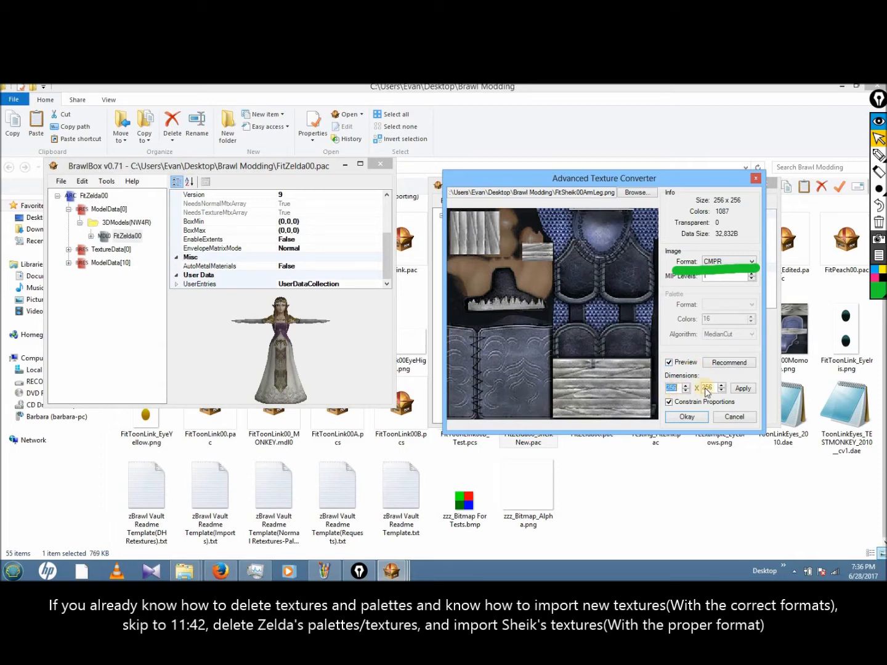
double_click(679, 386)
text(8)
click(743, 389)
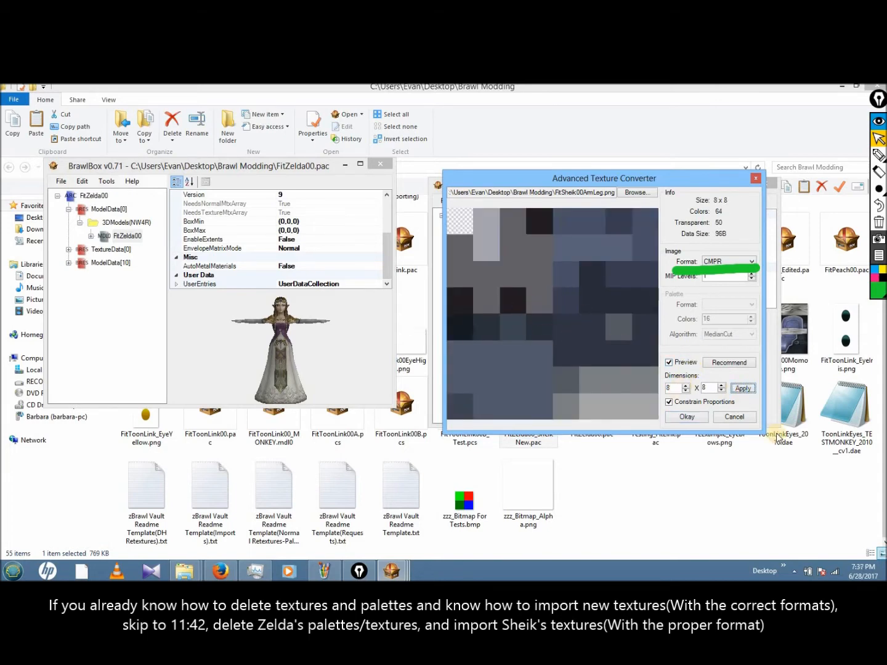
click(734, 417)
Step: Import FitSheik00ArmLeg.png into TextureData[0] as a 256 x 256 texture in CMPR format
right_click(507, 272)
mouse_move(561, 287)
click(647, 288)
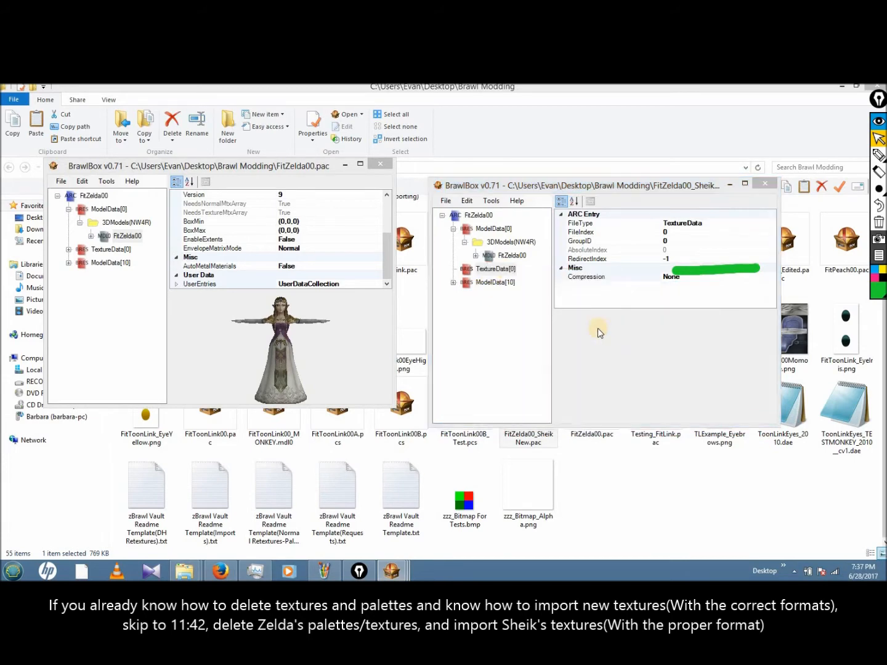
click(649, 363)
double_click(649, 363)
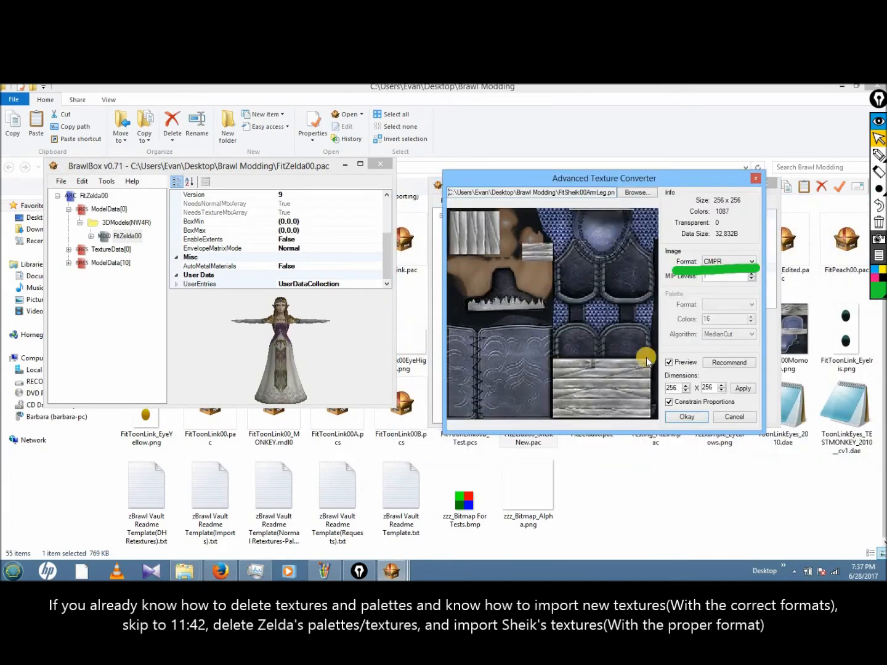
click(681, 418)
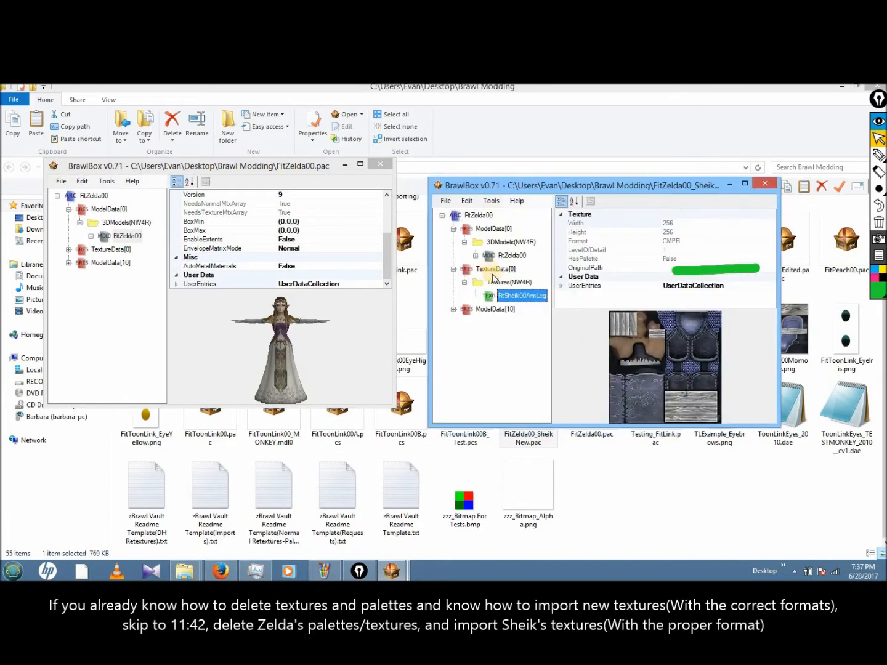
Step: Import FitSheik00Body.png into TextureData[0] with its image format set to CMPR
right_click(495, 268)
mouse_move(528, 286)
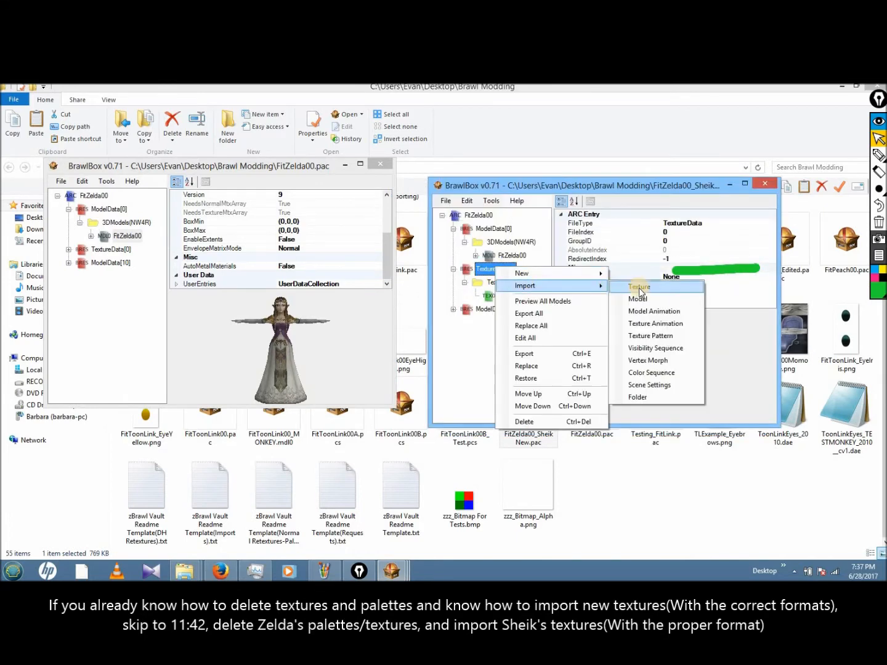
click(640, 288)
double_click(714, 369)
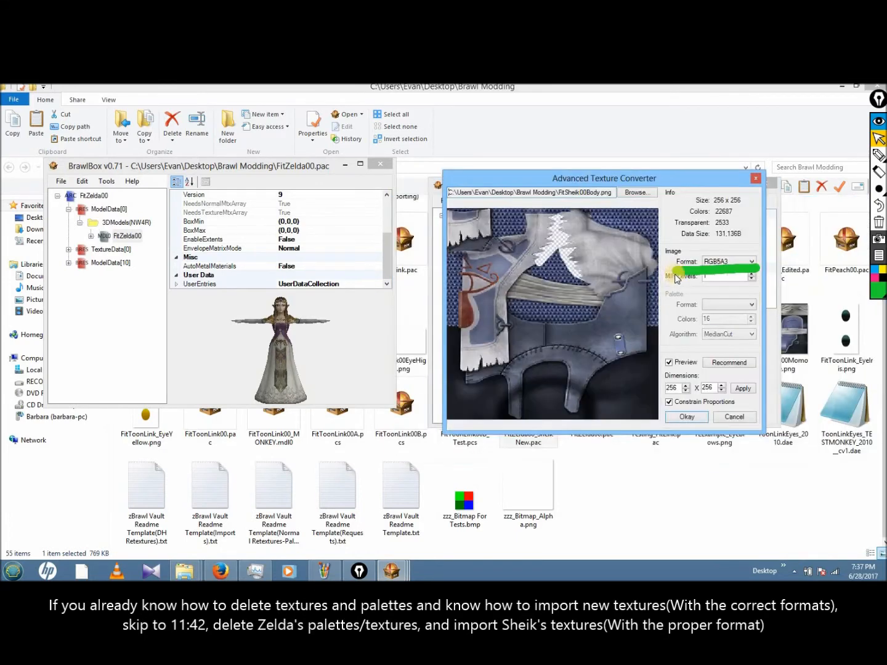
click(730, 261)
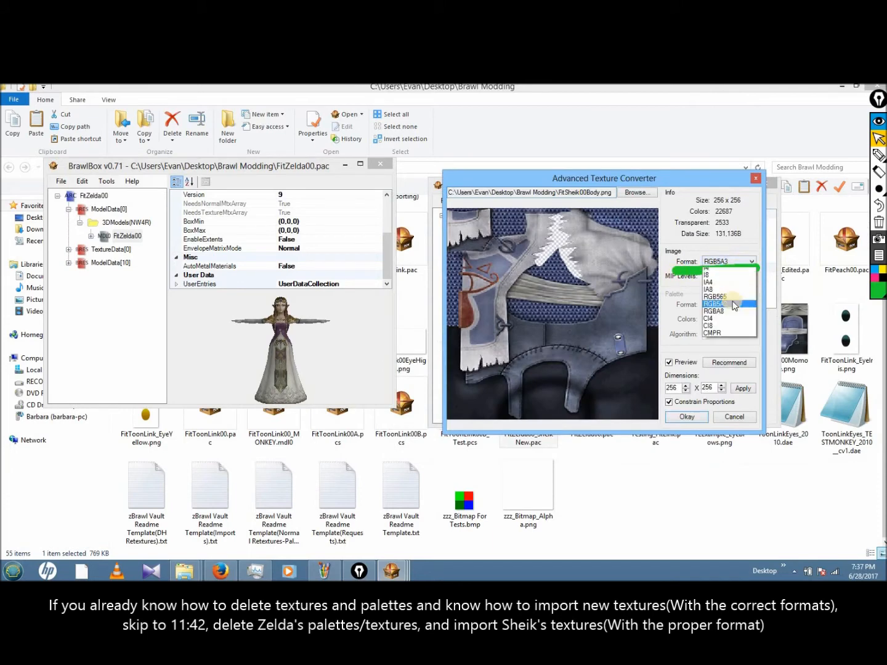
click(722, 338)
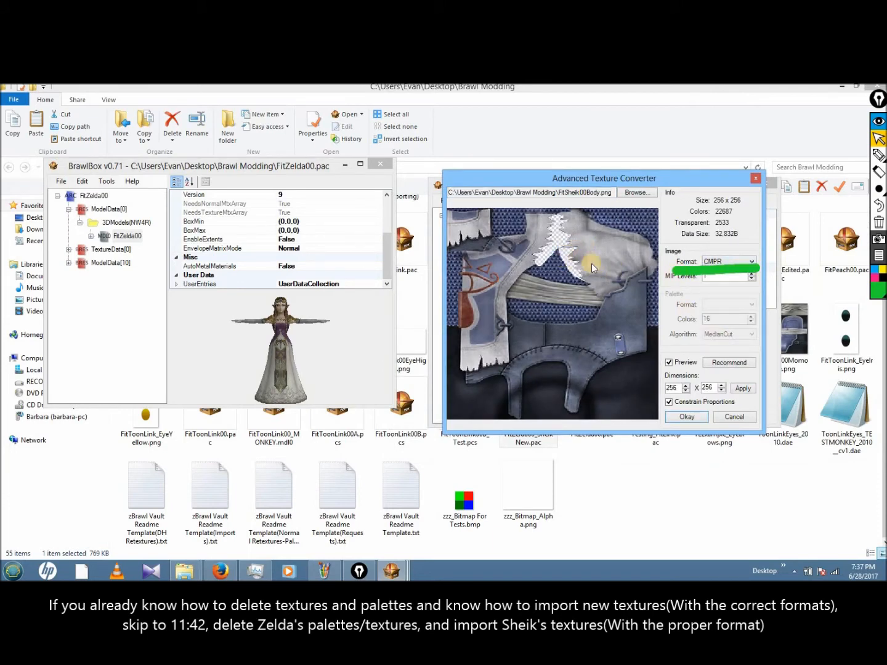
click(686, 418)
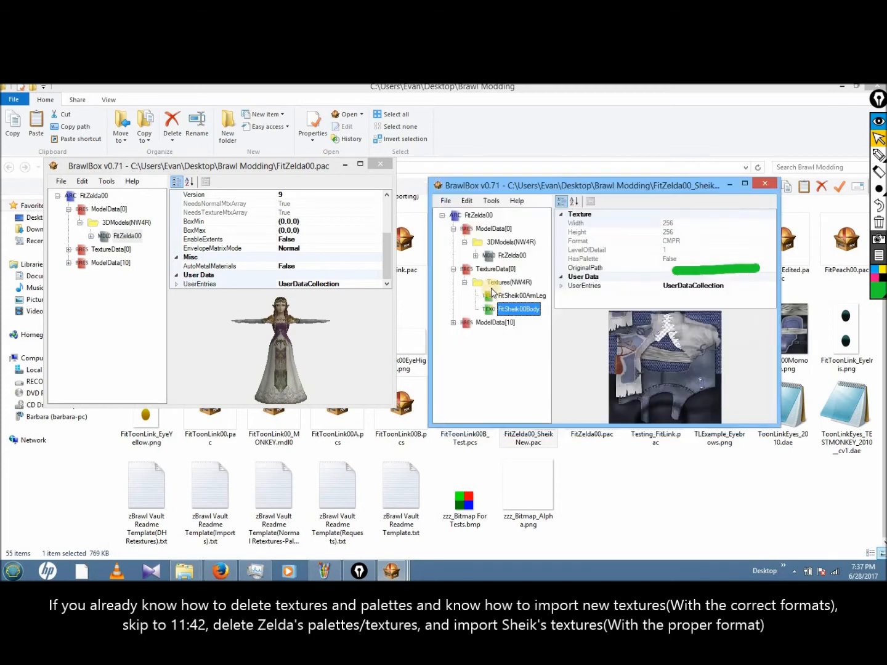
Step: Import FitSheik00EyeHigh.png into TextureData[0] in CI4 format, checking it against the original texture's format in FitSheik00.pac
right_click(495, 270)
mouse_move(612, 295)
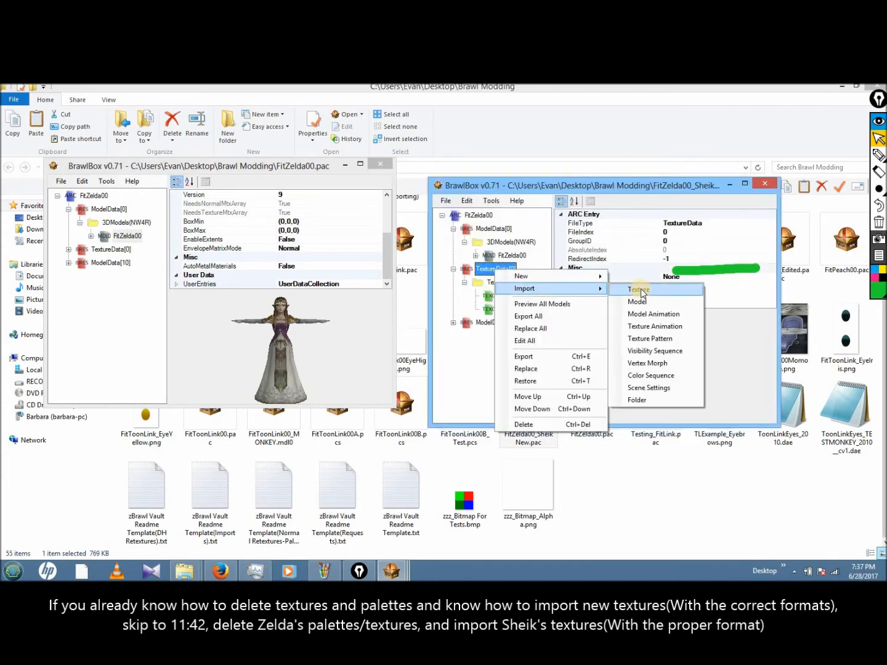
click(638, 289)
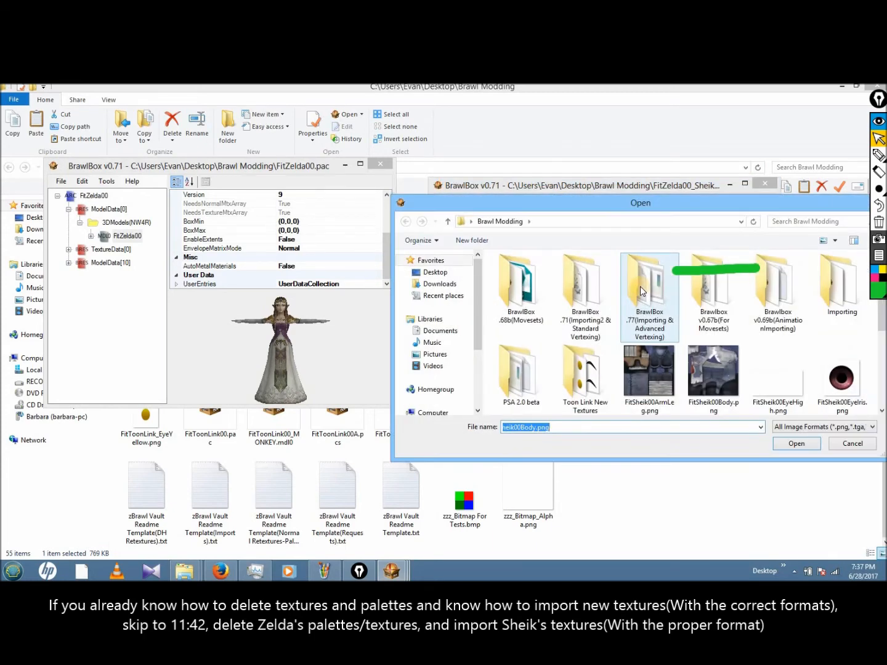
double_click(772, 366)
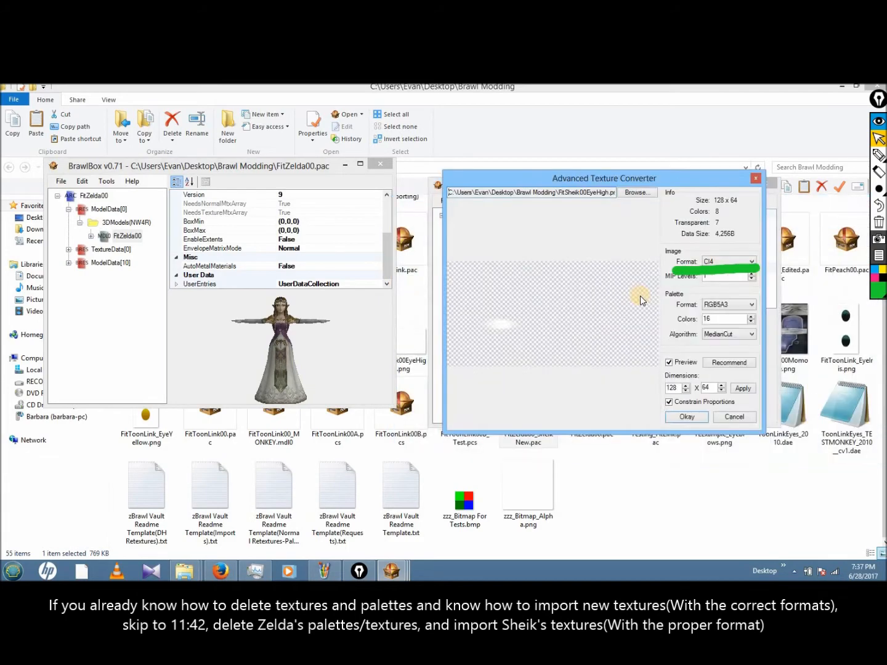
mouse_move(405, 575)
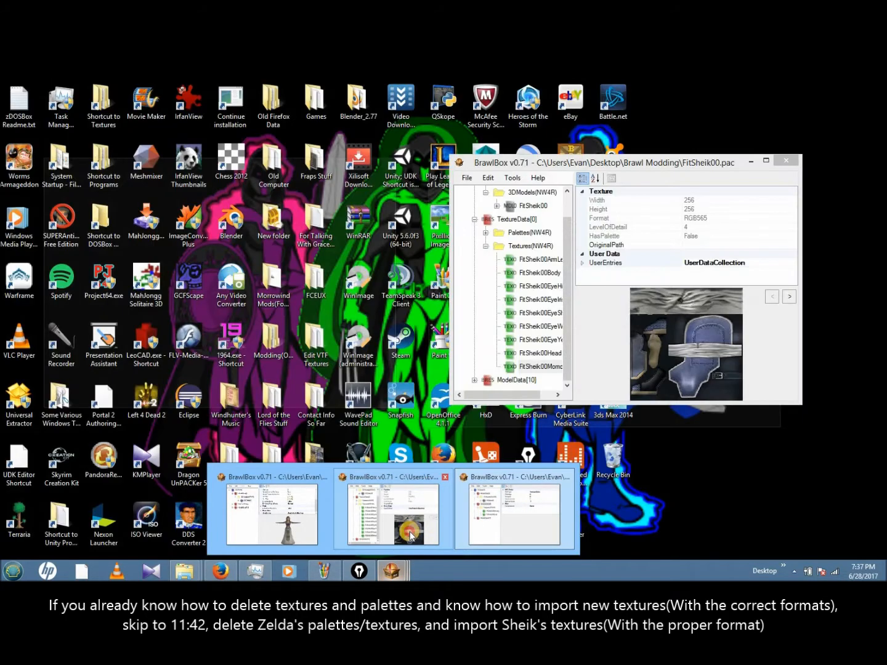
click(409, 530)
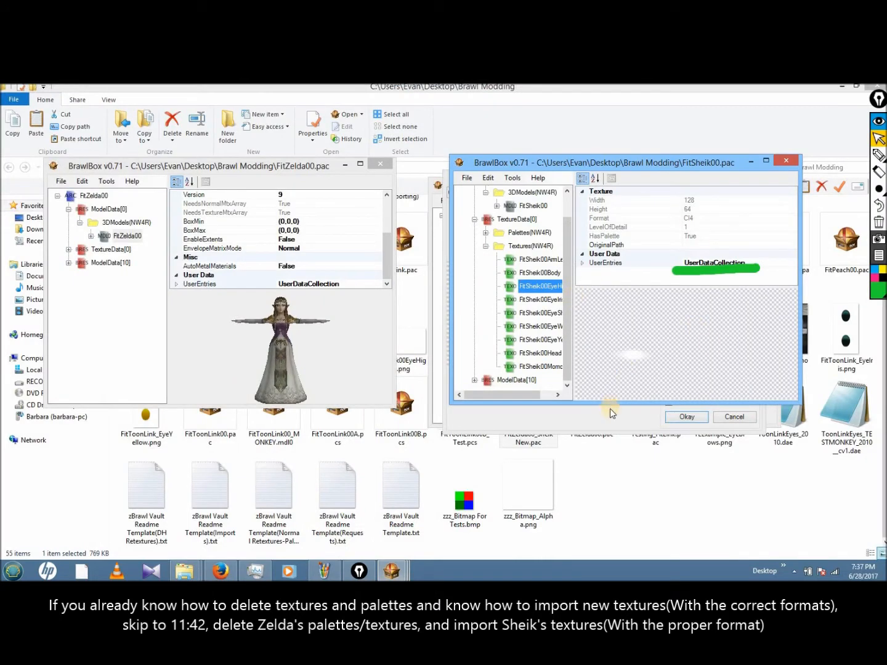
click(650, 420)
click(686, 419)
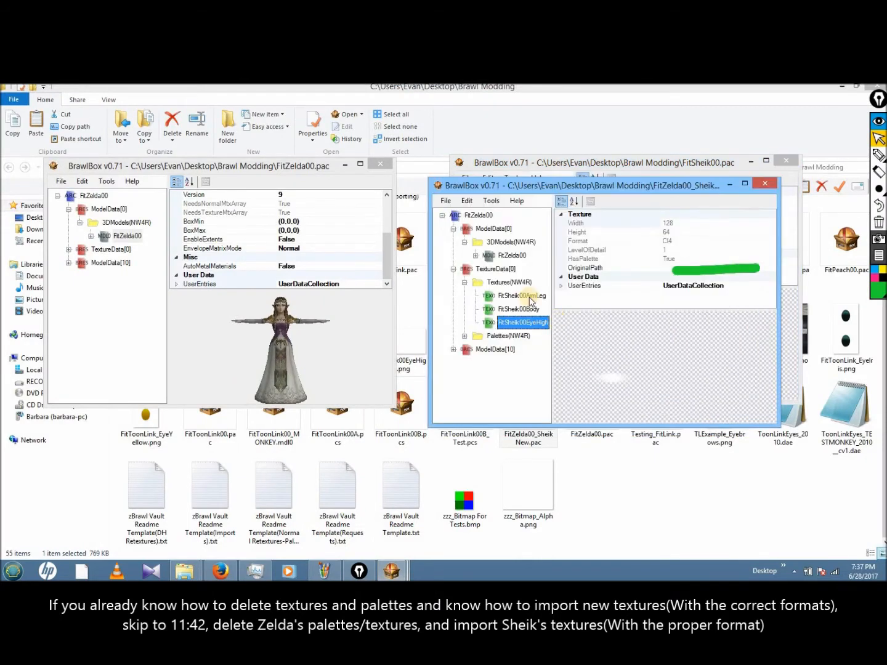
Step: Load FitSheik00EyeIris.png as a new texture for TextureData[0] and set its image format to CMPR
right_click(512, 270)
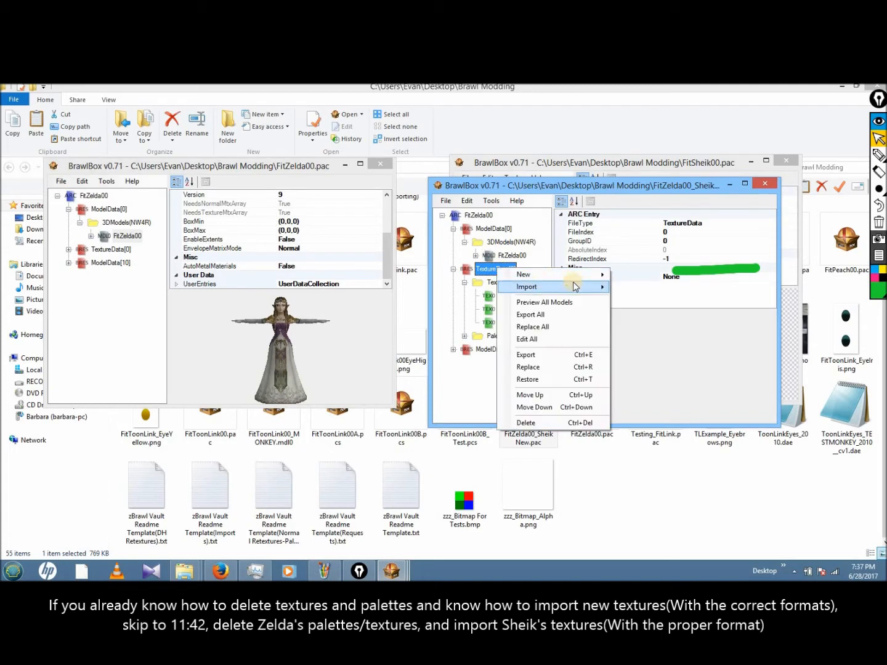
mouse_move(569, 287)
click(634, 289)
double_click(841, 376)
click(740, 260)
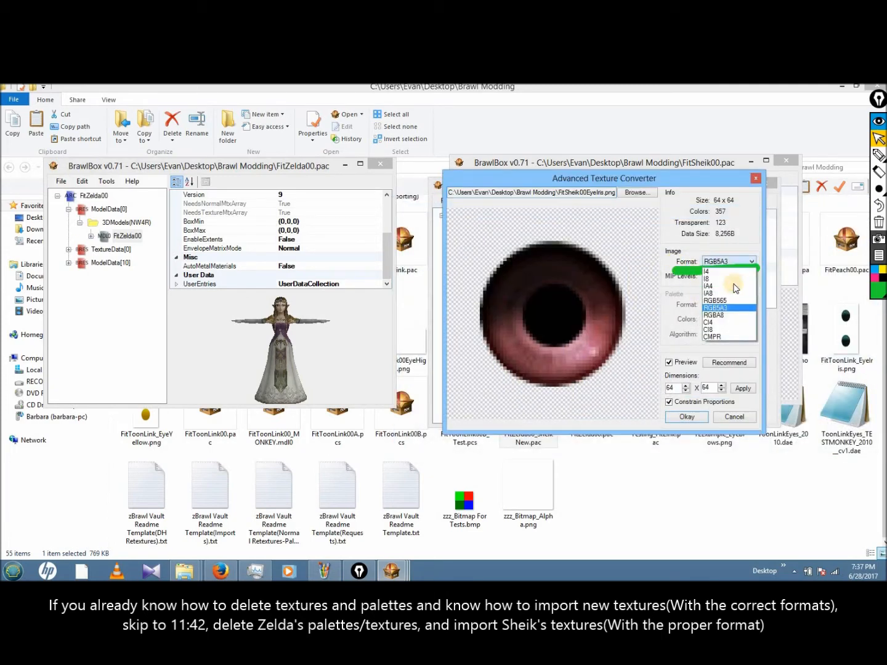
click(726, 336)
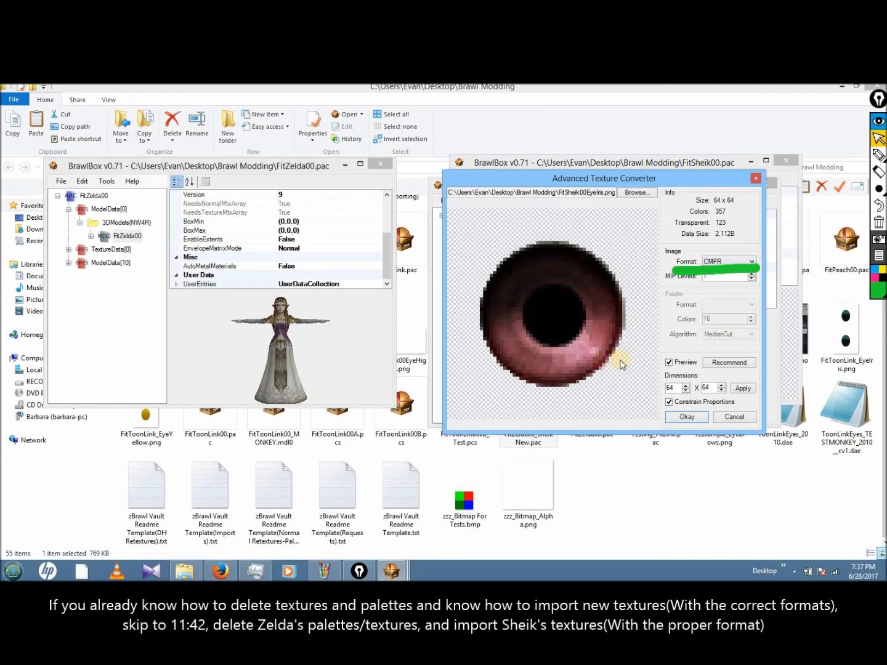
Step: Switch the eye iris texture between the RGB5A3 and CMPR formats to compare their previews
click(729, 263)
click(741, 308)
click(729, 261)
click(727, 336)
click(729, 261)
click(550, 285)
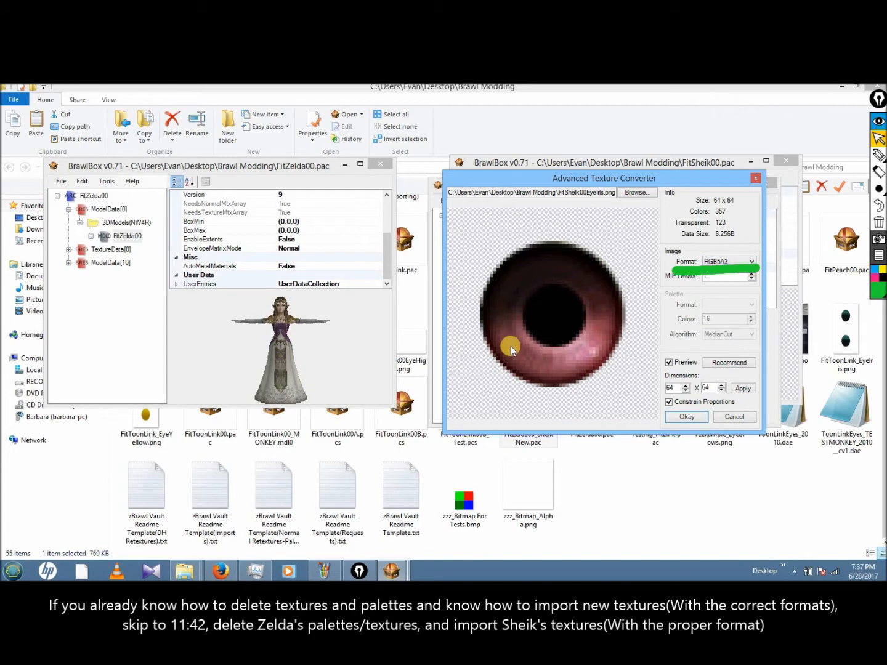
Step: Set the eye iris texture's format to CMPR and complete its import
click(739, 263)
click(715, 337)
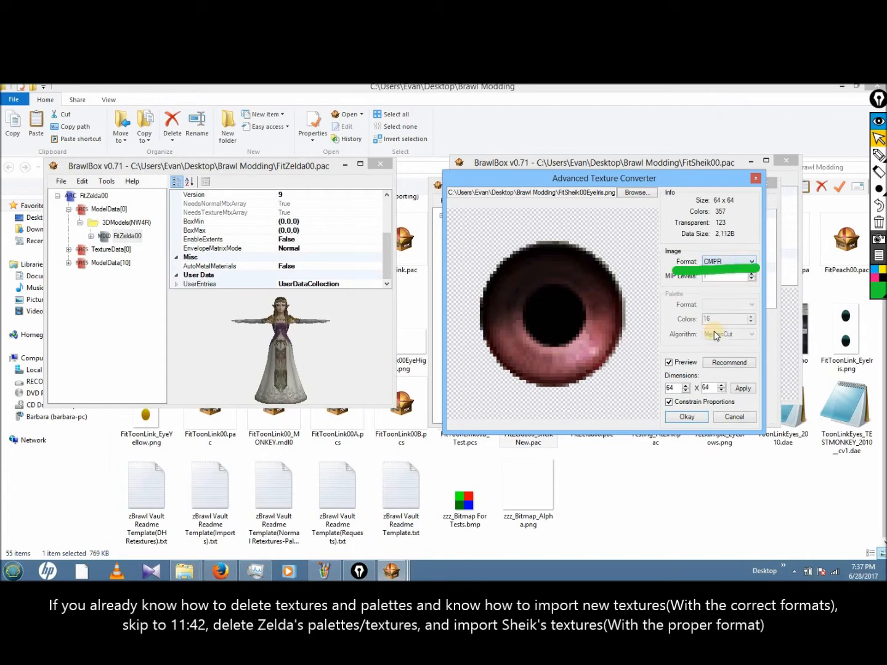
click(684, 417)
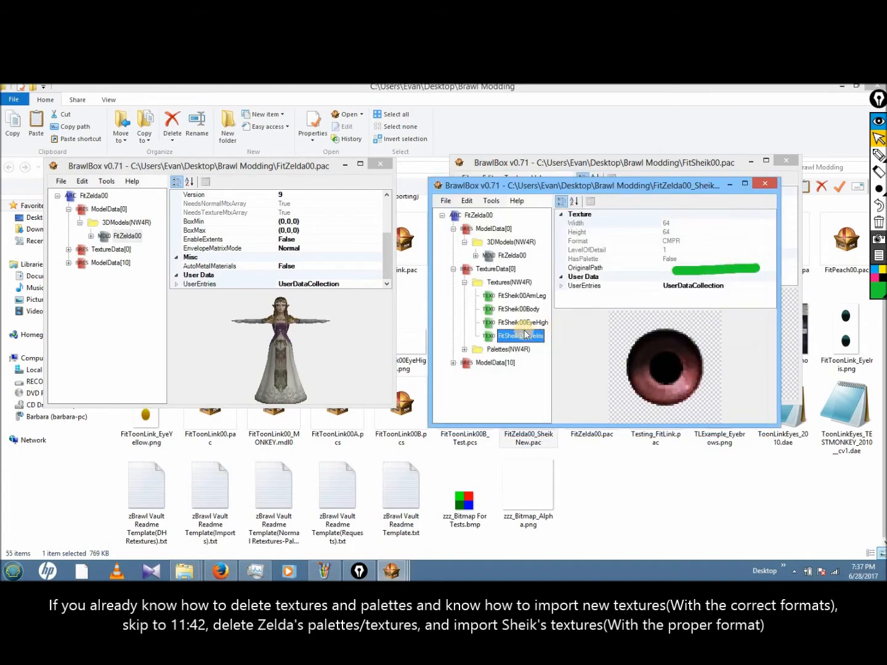
Step: Import FitSheik00EyeShadow.png into TextureData[0] in IA8 format, checking it against the original texture's format in FitSheik00.pac
right_click(506, 267)
mouse_move(567, 287)
click(643, 284)
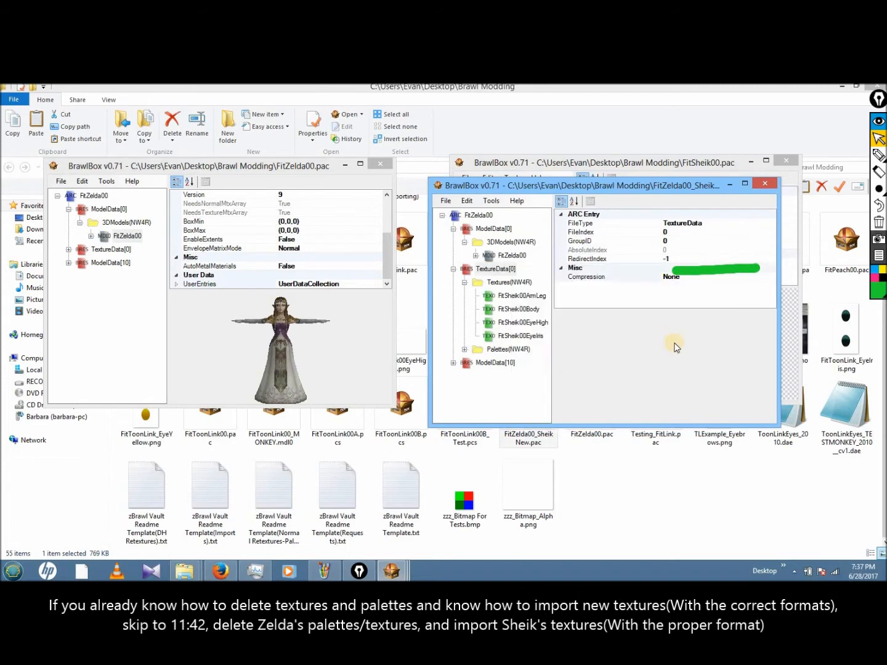
scroll(882, 326, down, 3)
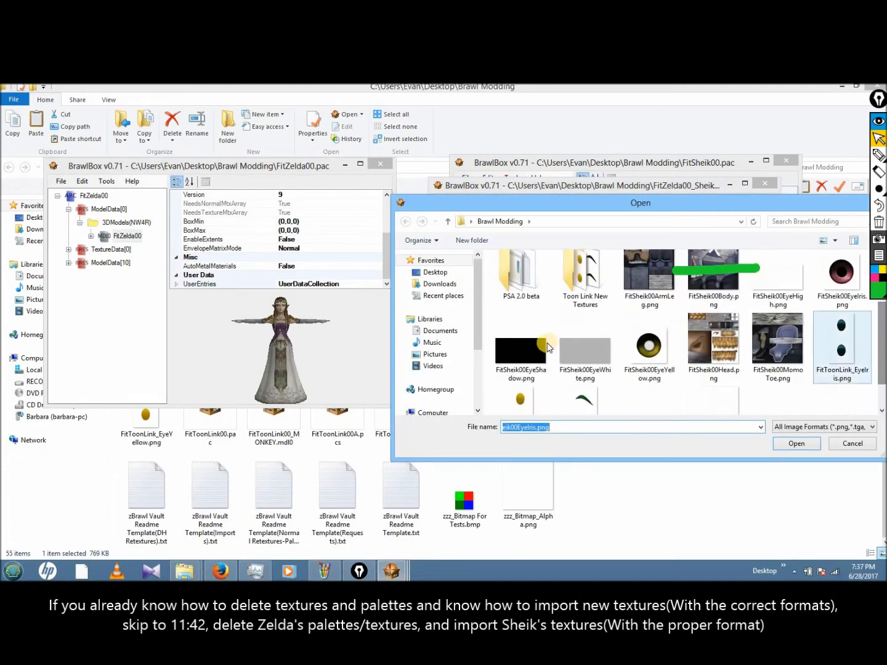
click(527, 354)
double_click(527, 354)
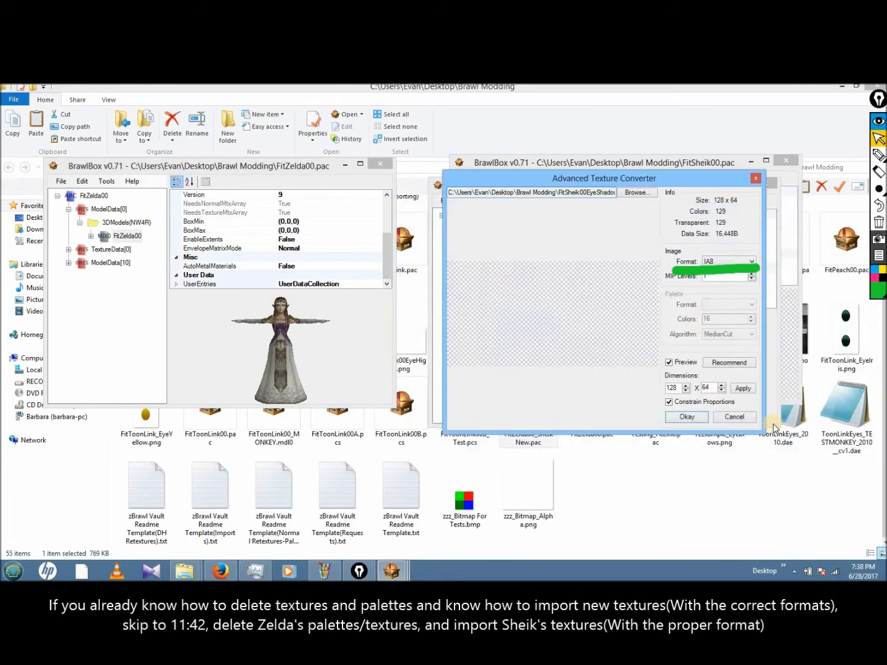
click(687, 417)
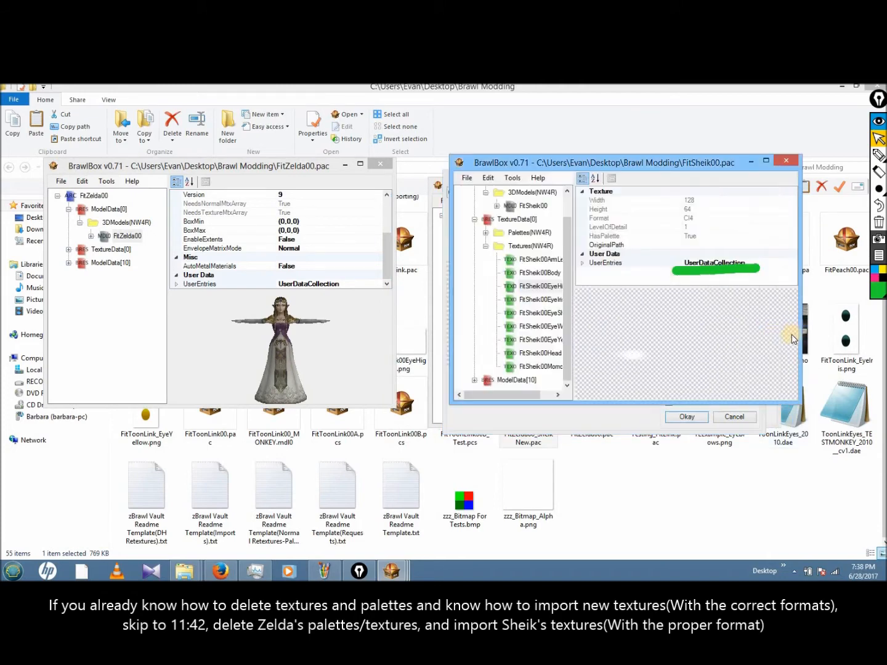
click(529, 300)
click(529, 313)
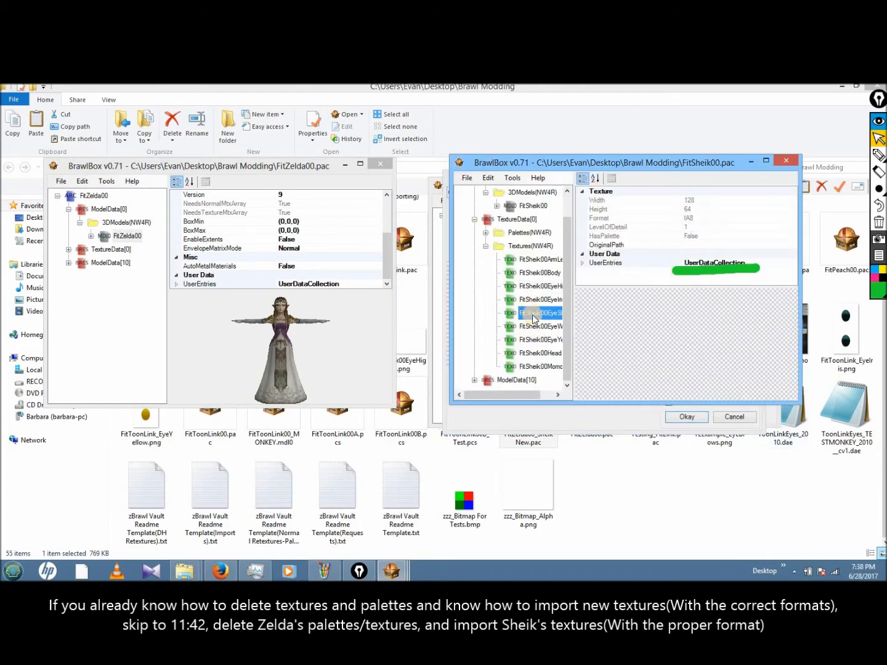
click(531, 326)
click(563, 423)
click(687, 417)
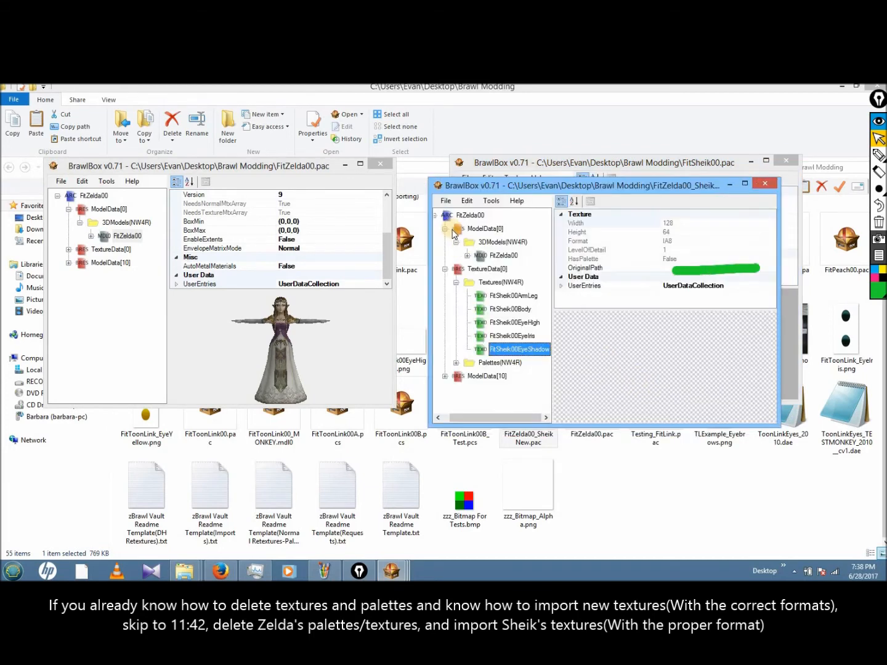
Step: Import FitSheik00EyeWhite.png as a new texture into TextureData[0] of the copied Zelda file in CMPR format
click(475, 269)
right_click(475, 269)
mouse_move(573, 282)
click(643, 283)
scroll(883, 369, down, 3)
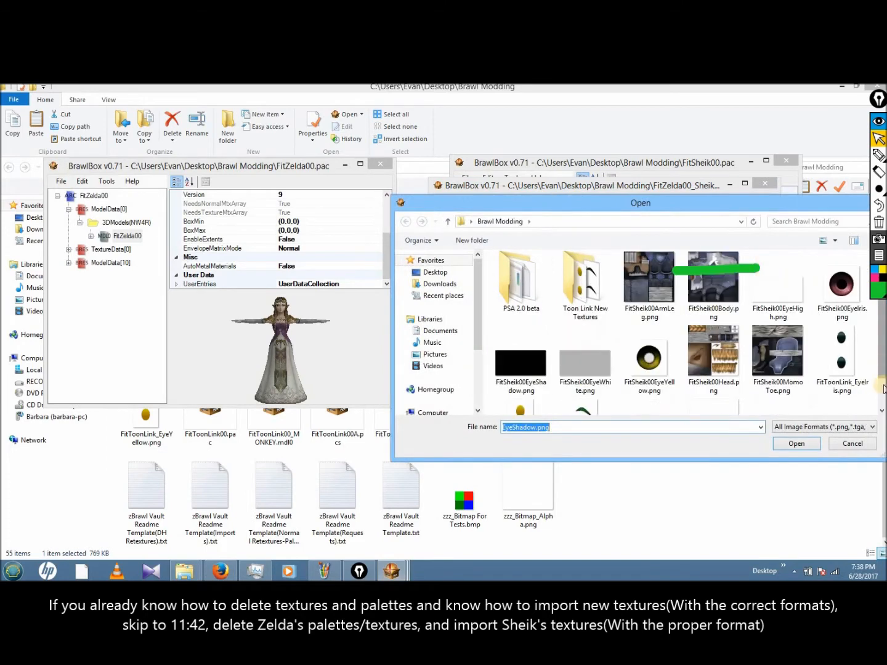
click(590, 314)
double_click(591, 314)
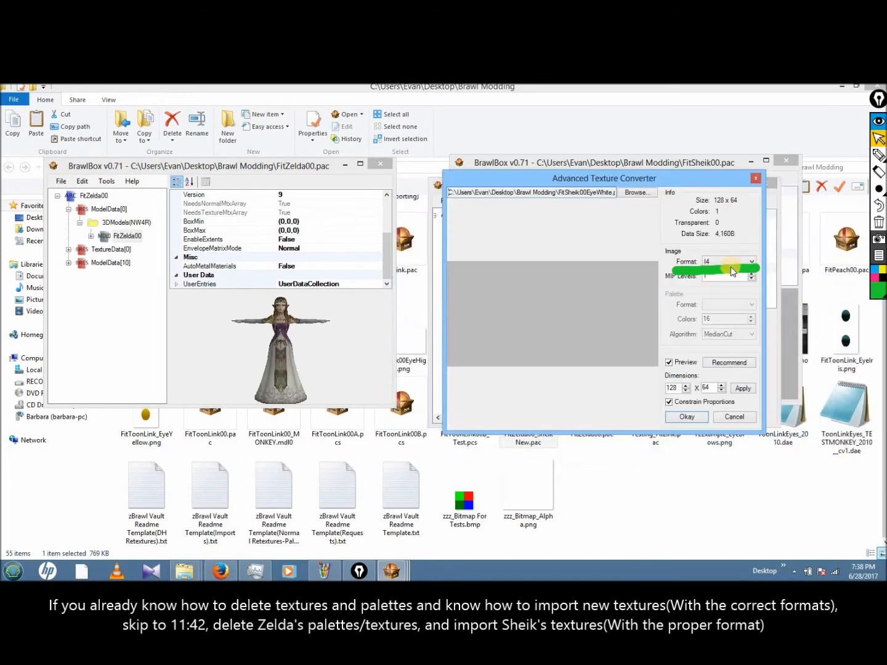
click(733, 266)
click(728, 338)
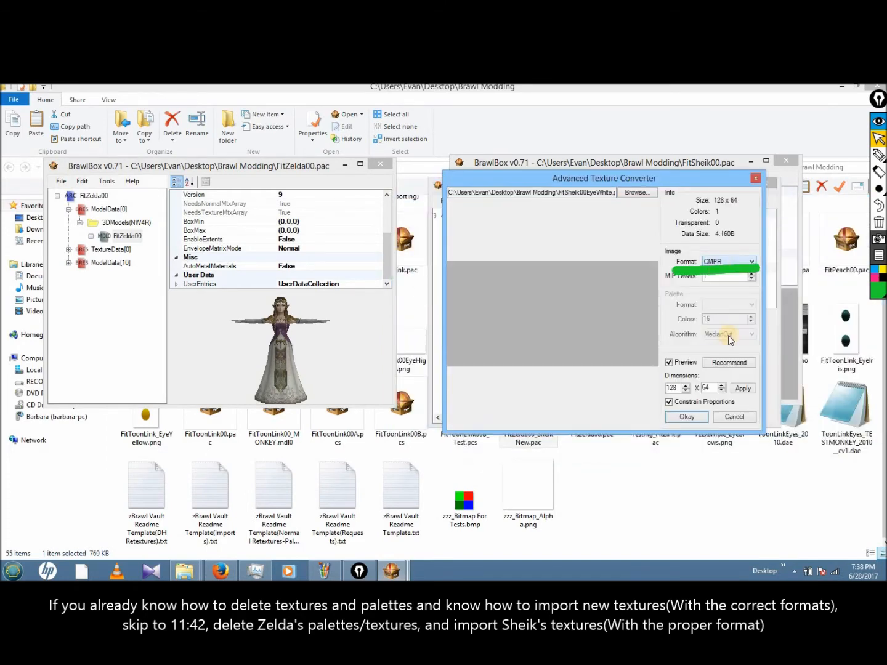
click(687, 416)
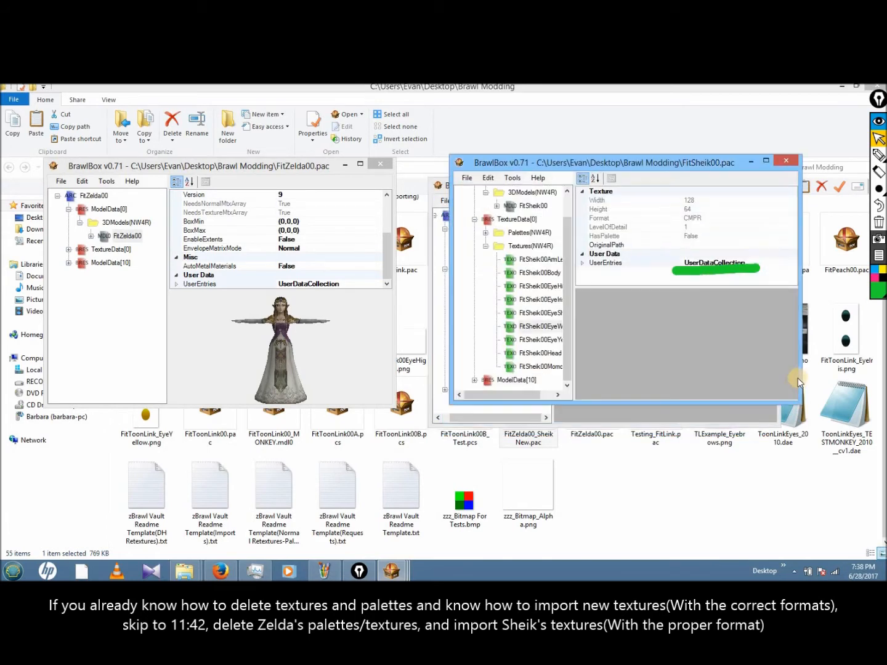
Step: Check the yellow eye texture's format in FitSheik00.pac and load FitSheik00EyeYellow.png for TextureData[0] with the format set to CMPR
click(547, 337)
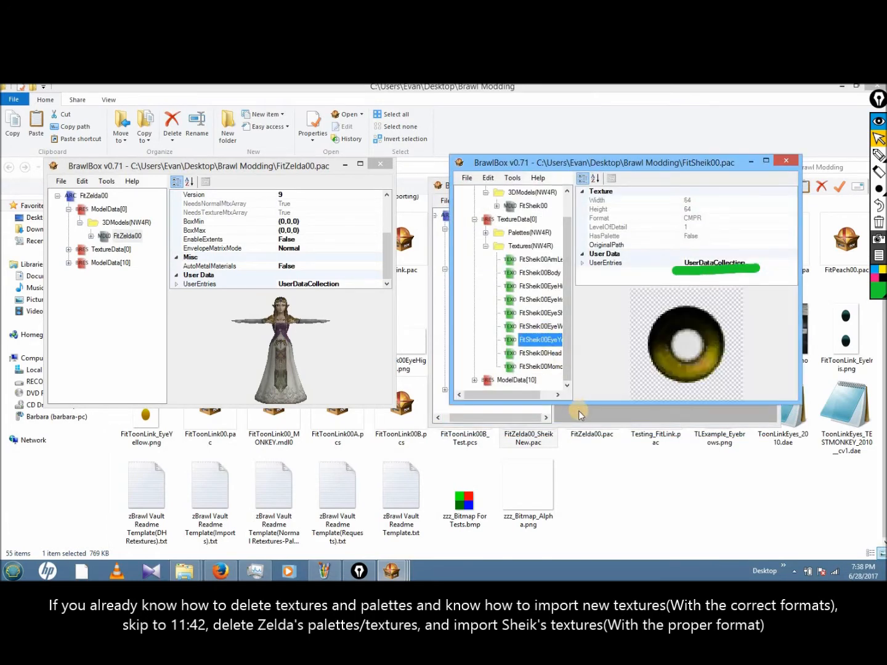
click(578, 413)
right_click(492, 270)
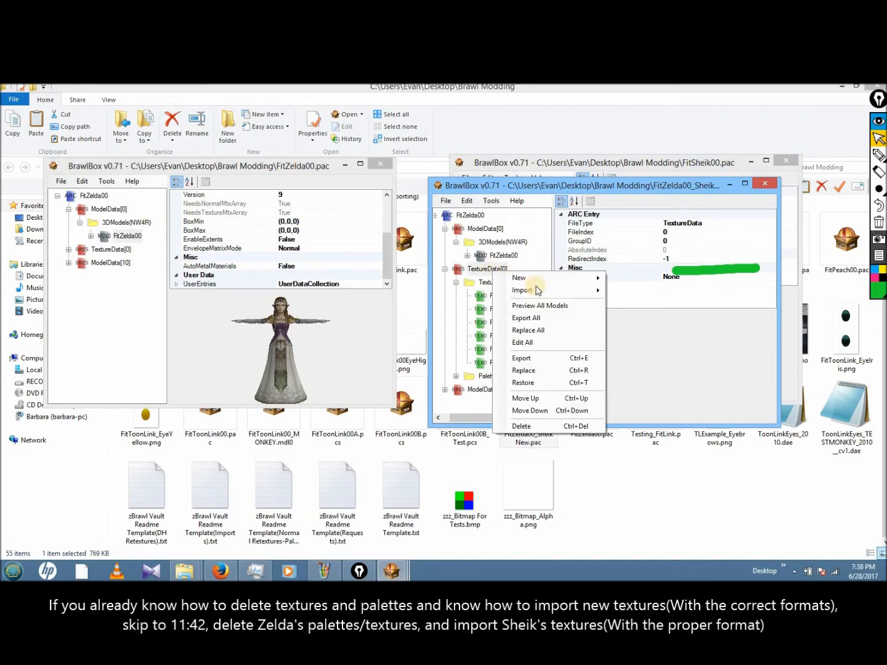
mouse_move(539, 292)
click(628, 291)
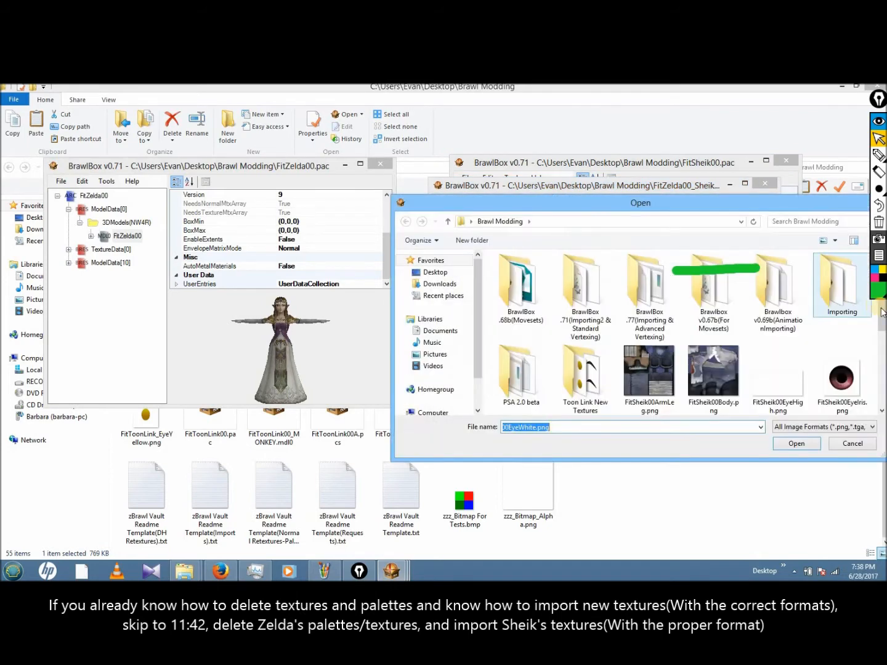
scroll(881, 393, down, 2)
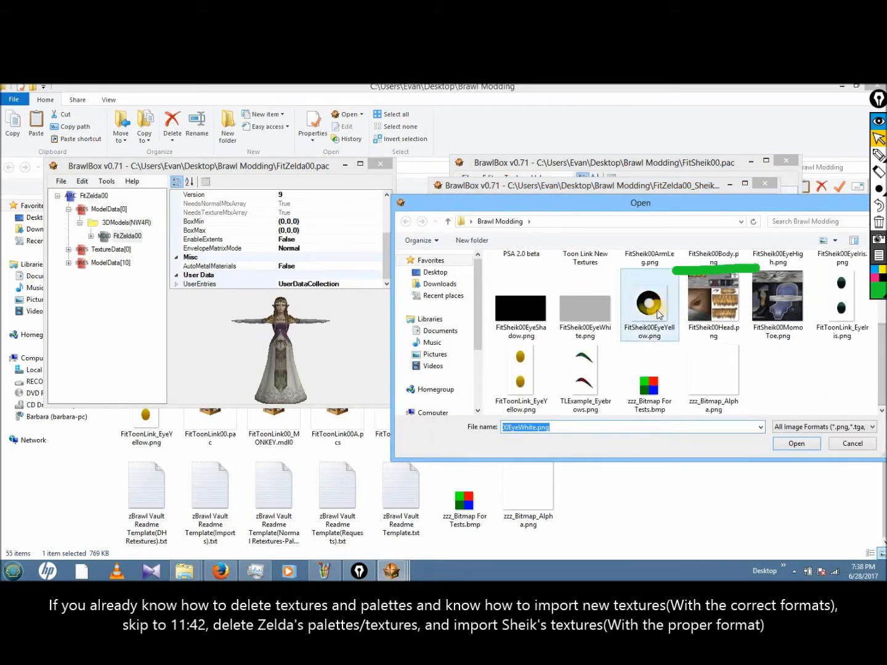
double_click(649, 303)
click(726, 261)
click(728, 337)
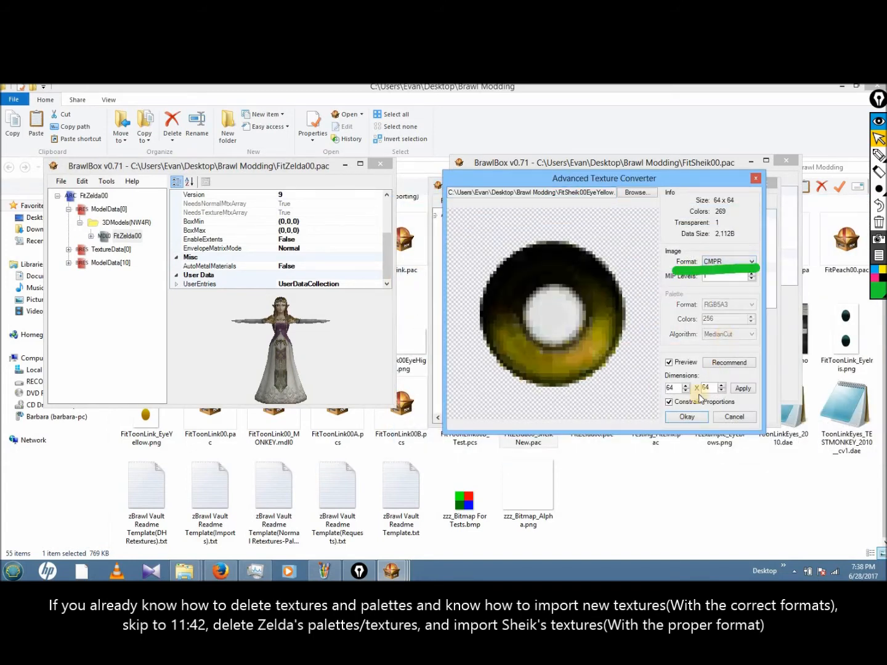
Step: Compare the yellow eye texture's preview in RGB5A3, return its format to CMPR and complete the import
click(723, 262)
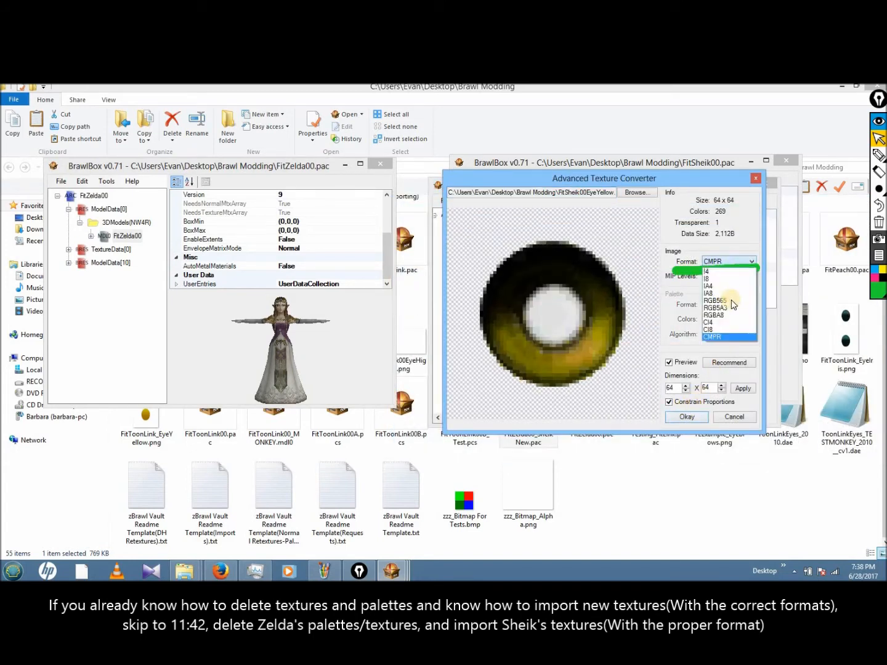
click(724, 314)
click(734, 262)
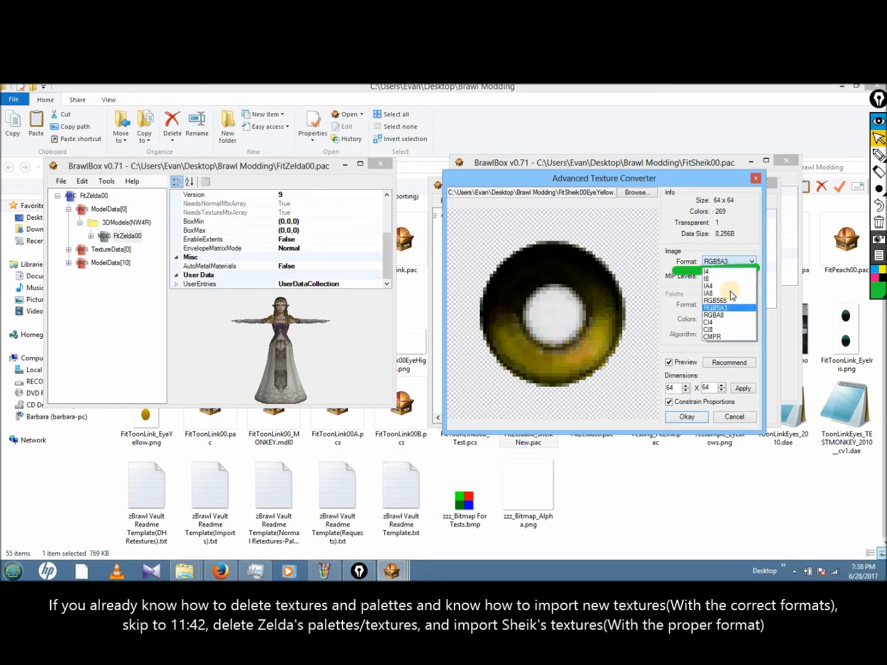
click(718, 337)
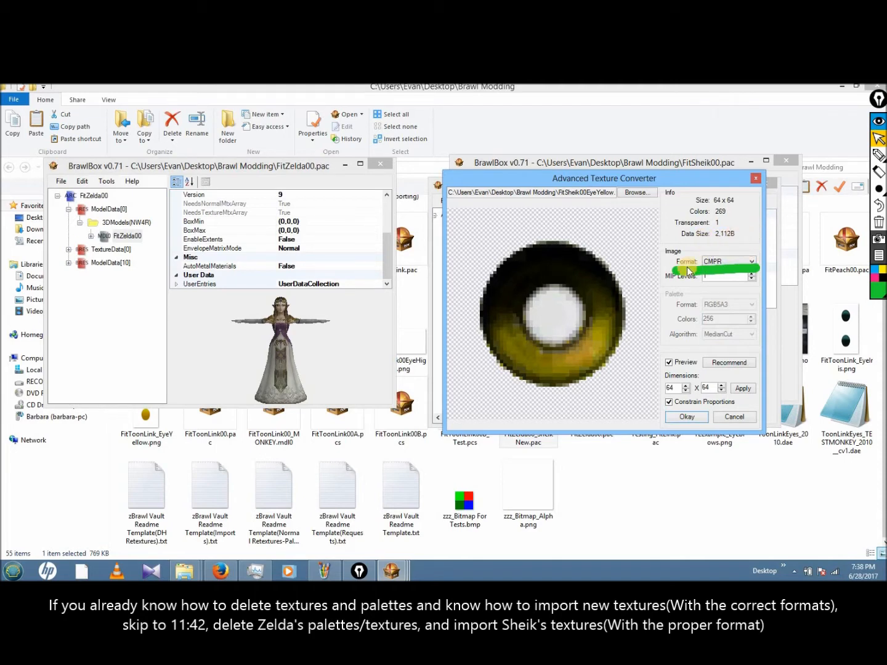
click(694, 420)
Step: Load FitSheik00Head.png as a new texture for TextureData[0] and set its image format to RGBA8
right_click(496, 271)
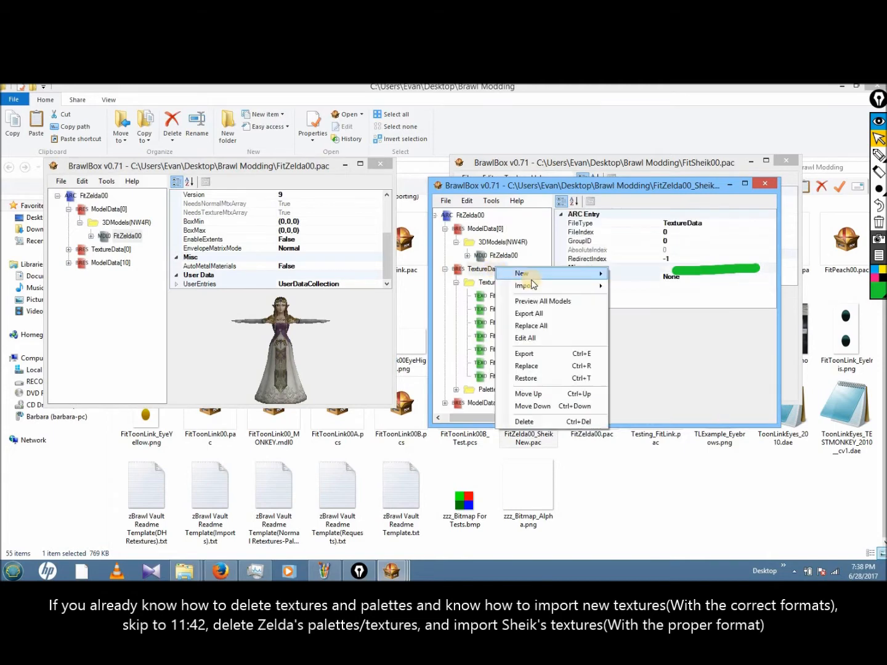
click(689, 310)
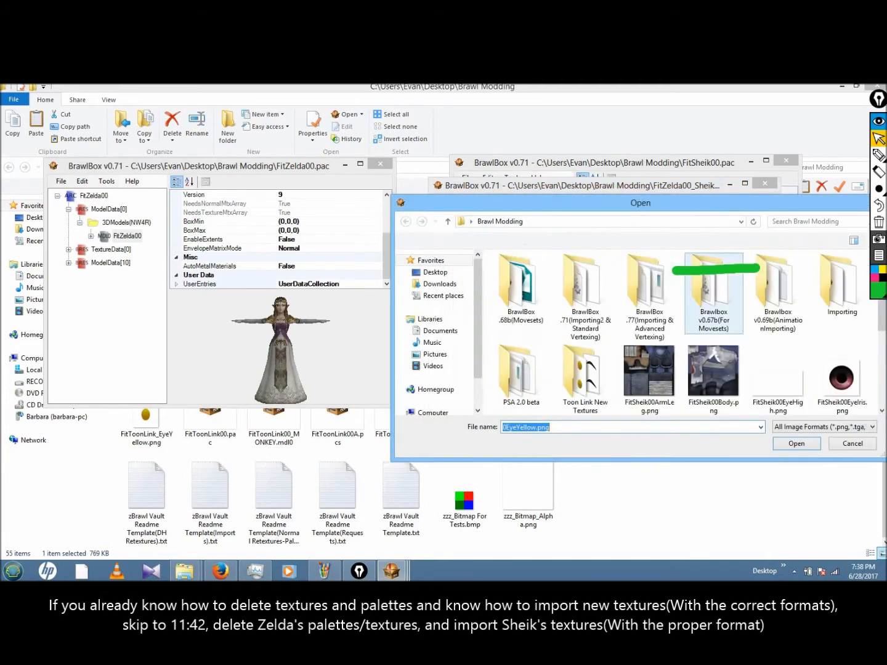
scroll(681, 303, down, 1)
double_click(701, 298)
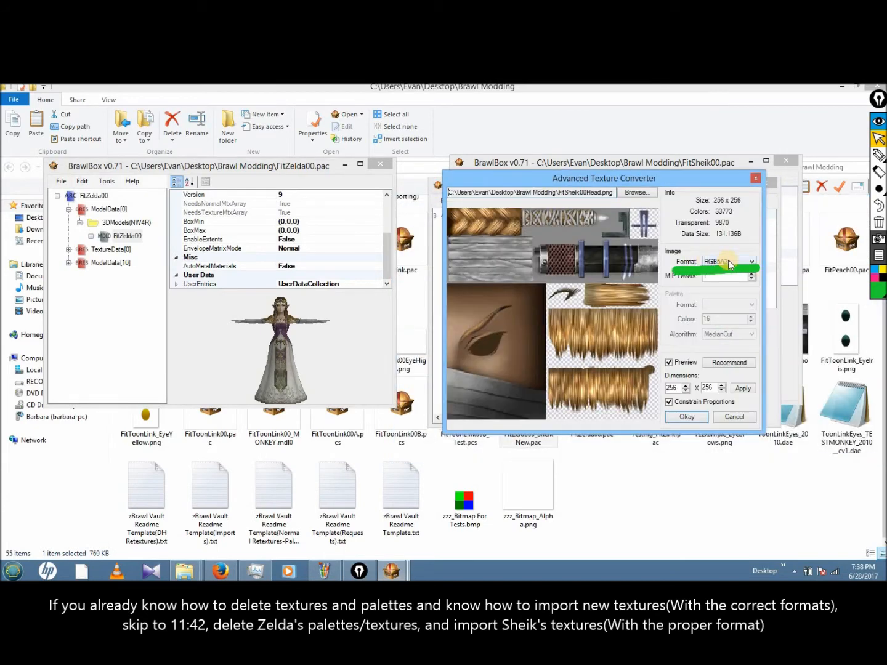
click(730, 263)
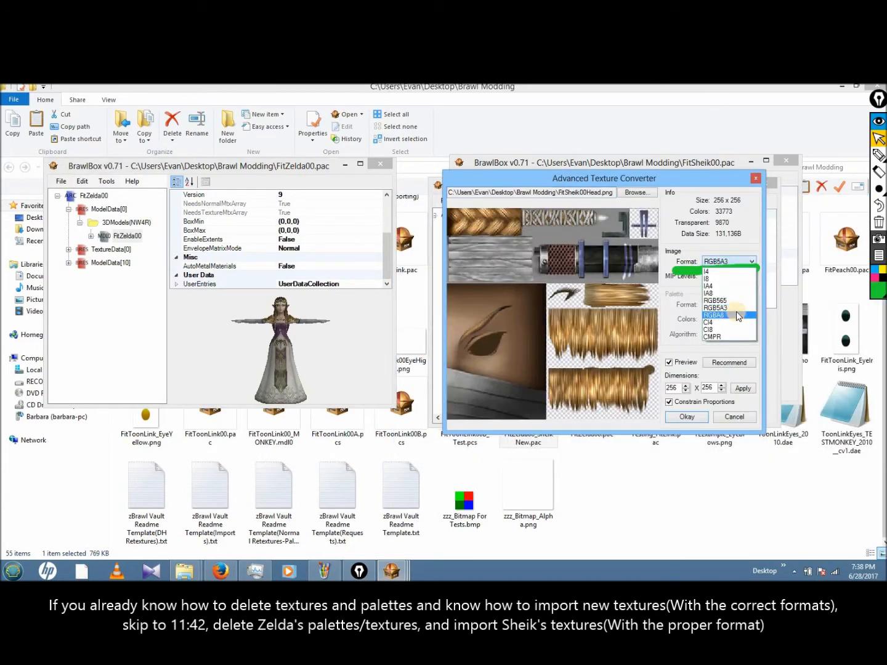
click(737, 316)
Step: Switch the head texture between the RGB5A3 and RGBA8 formats to compare their previews
click(734, 266)
click(737, 308)
click(738, 266)
click(730, 317)
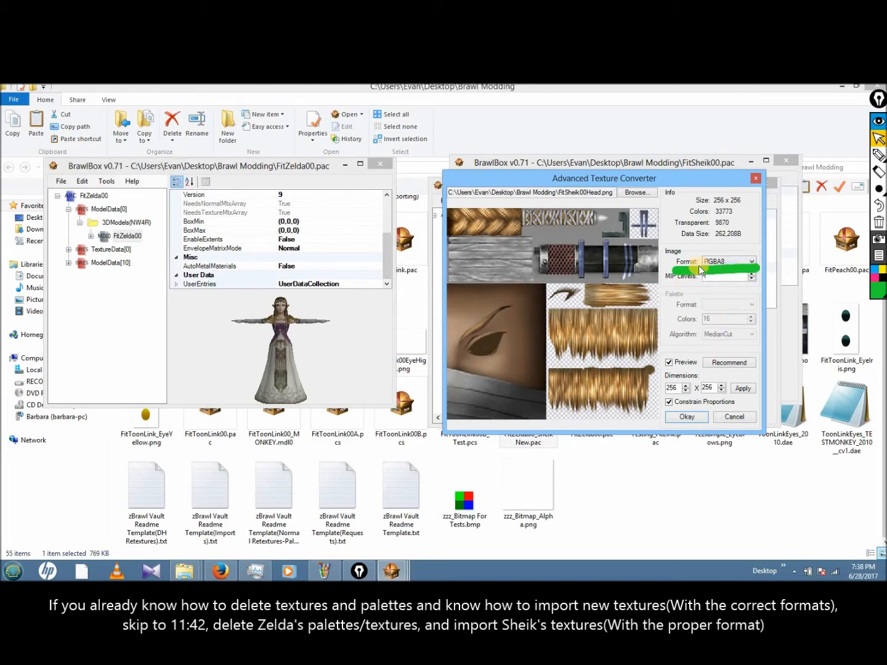
click(727, 266)
click(734, 308)
Step: Clear the green screen annotation and circle the eyebrow in the head texture preview in green
click(877, 220)
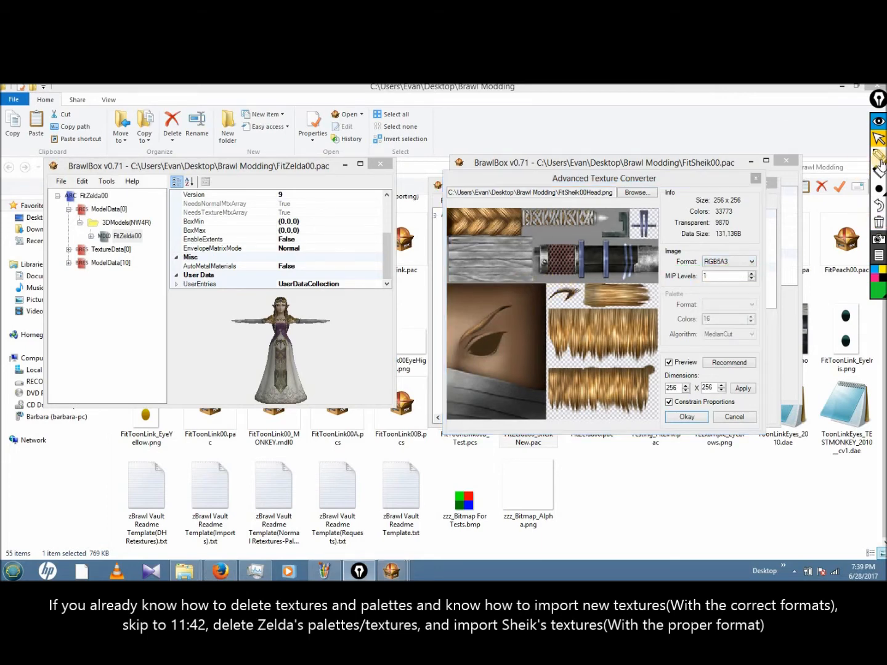
click(878, 156)
mouse_move(552, 311)
mouse_down()
mouse_move(596, 305)
mouse_move(542, 296)
mouse_move(554, 311)
mouse_up()
click(878, 138)
Step: Set the head texture's format to RGBA8 and complete its import
click(738, 264)
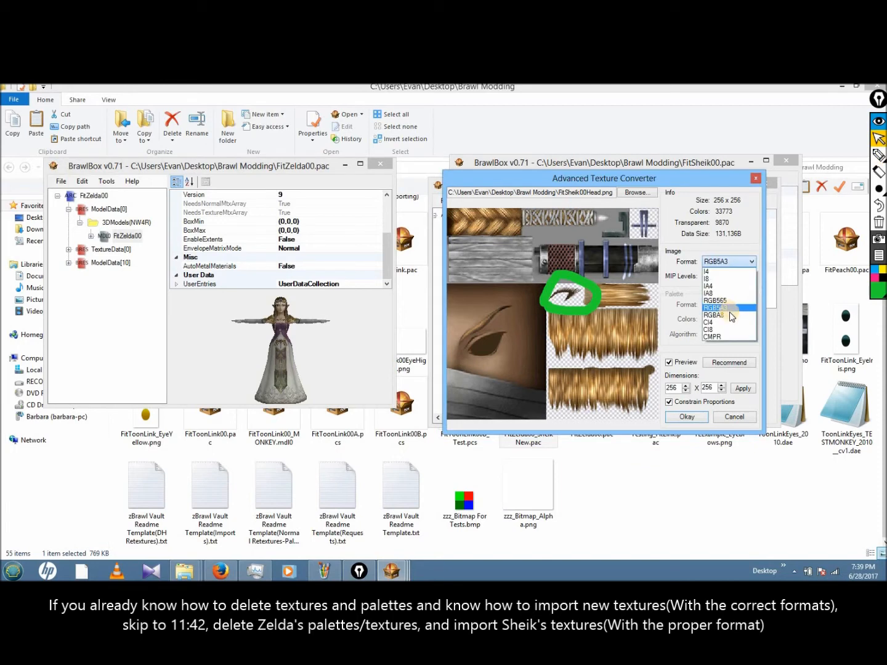
click(729, 315)
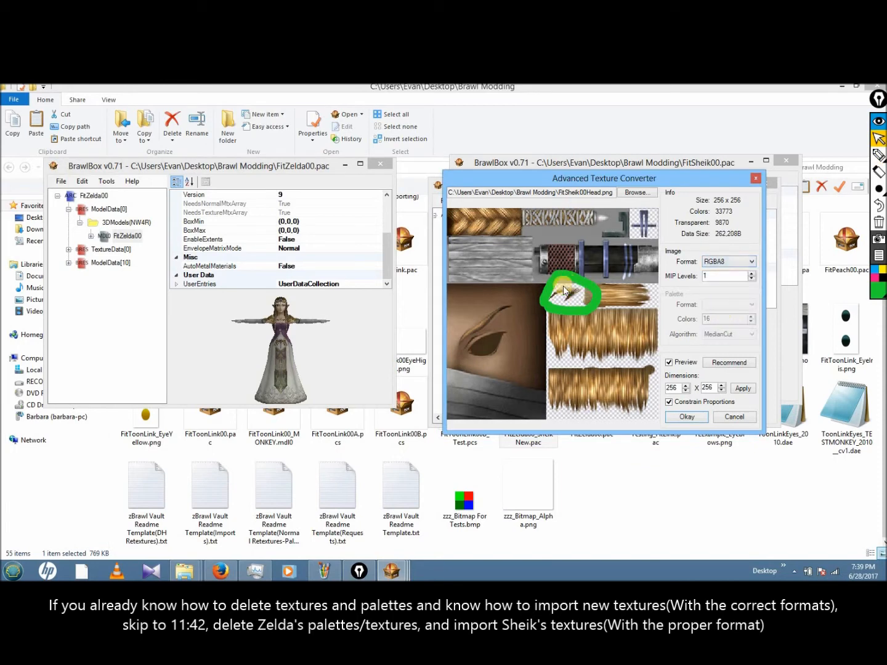
click(746, 264)
click(608, 288)
click(685, 417)
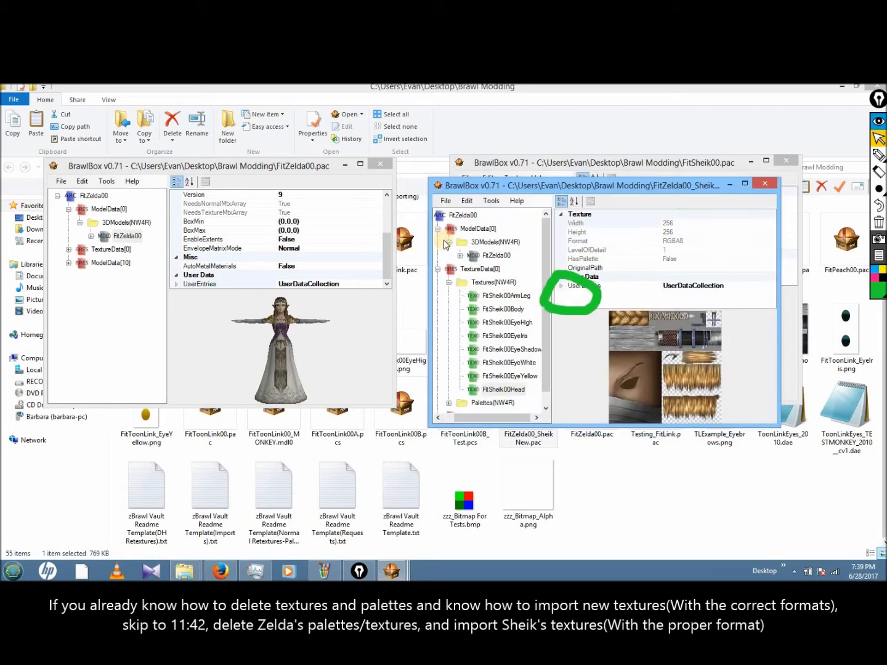
Step: Load FitSheik00MomoToe.png as a new texture for TextureData[0]
click(477, 269)
right_click(491, 271)
mouse_move(580, 288)
click(635, 290)
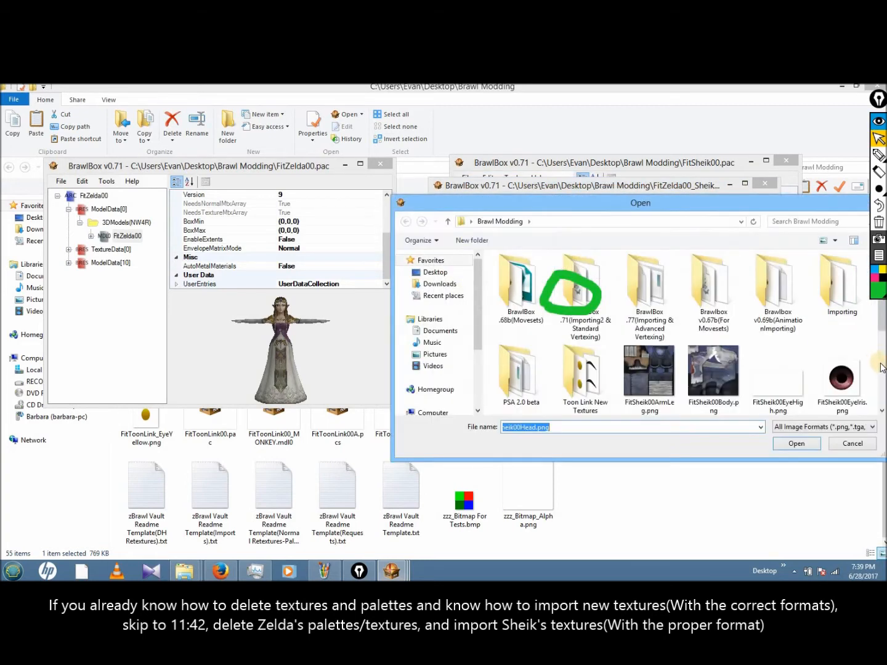
scroll(800, 332, down, 3)
click(777, 322)
double_click(777, 322)
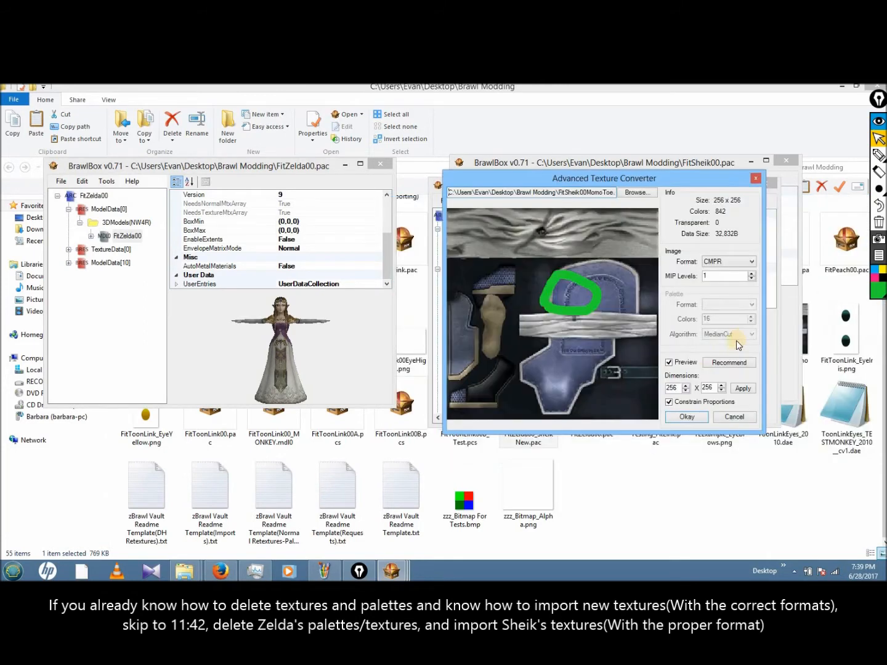
Step: Compare the MomoToe texture's preview in RGB565, import it in CMPR format and clear the green annotation
click(748, 262)
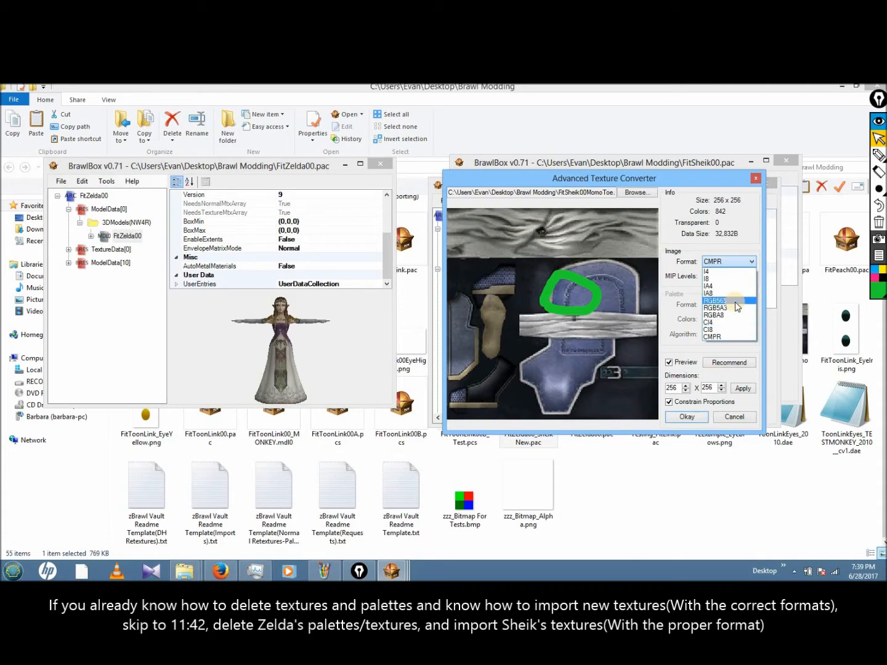
click(735, 301)
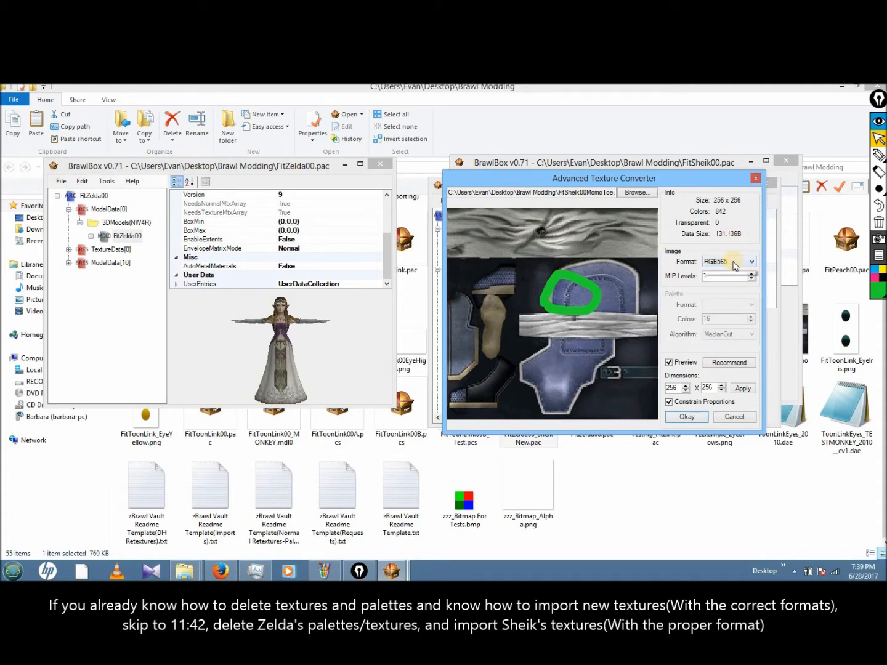
click(734, 262)
click(734, 338)
click(687, 416)
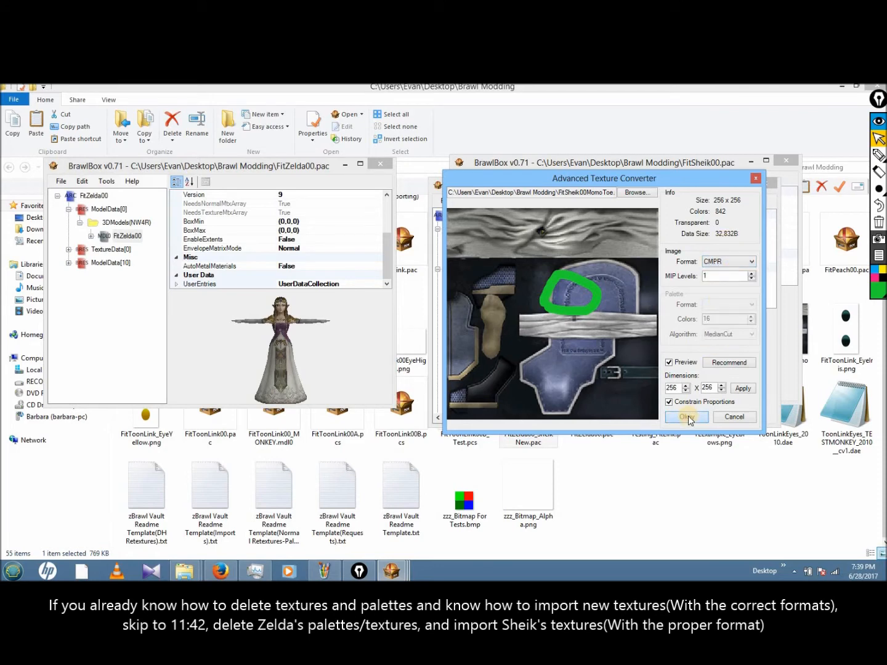
click(879, 222)
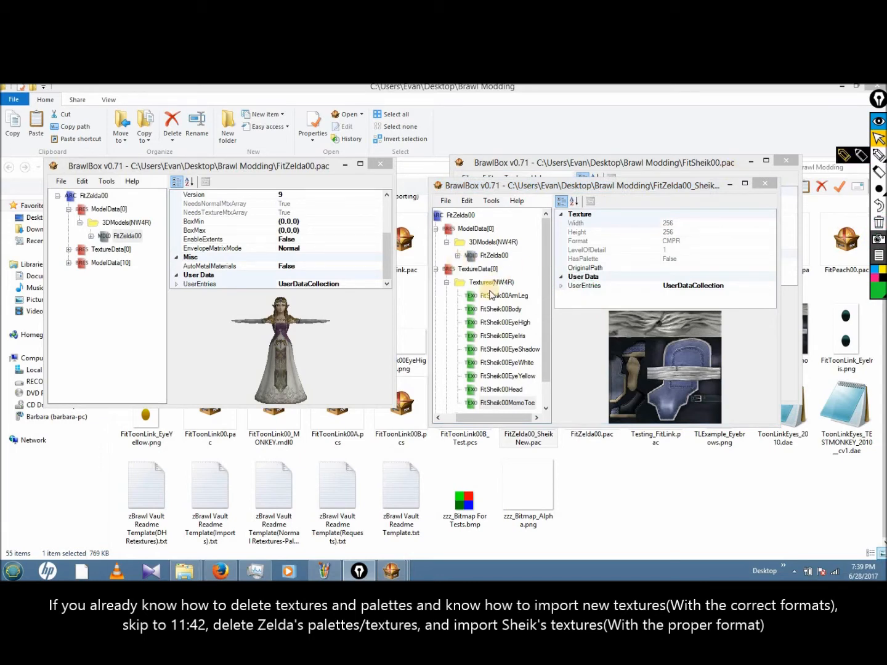
Step: Collapse TextureData[0], preview the FitZelda00 model with its imported textures and save the file
click(500, 309)
click(505, 322)
double_click(484, 270)
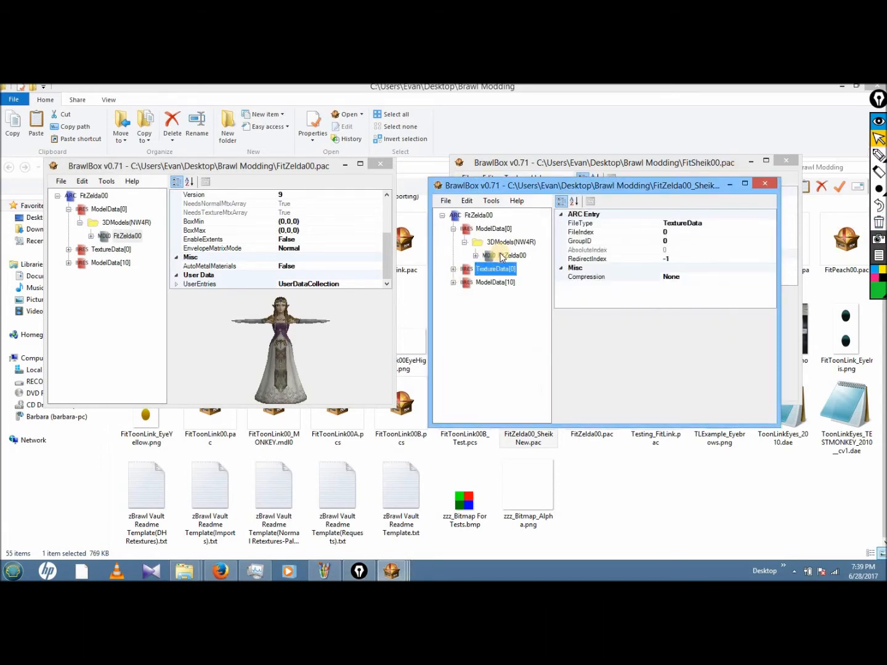
click(508, 255)
click(442, 200)
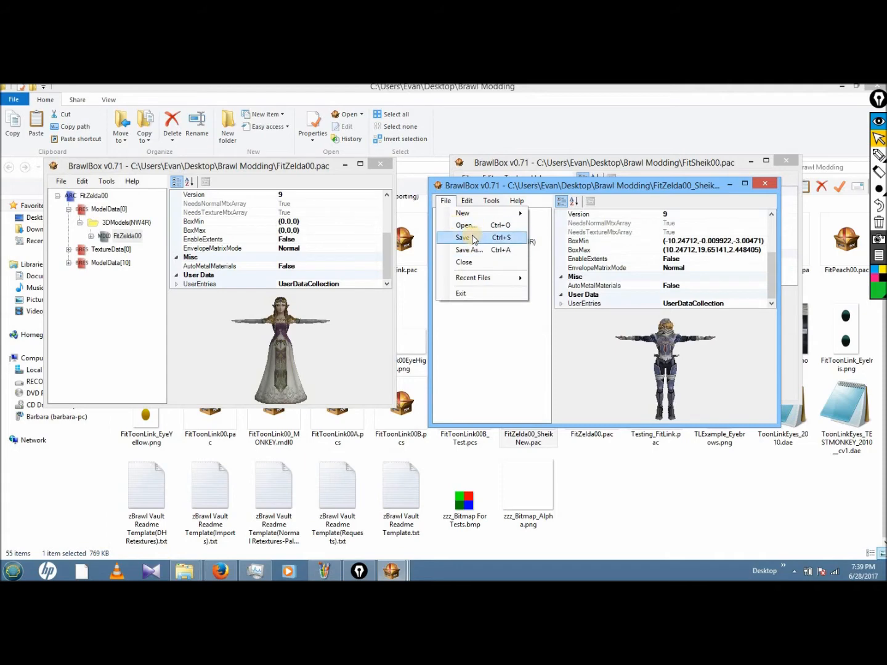
click(471, 238)
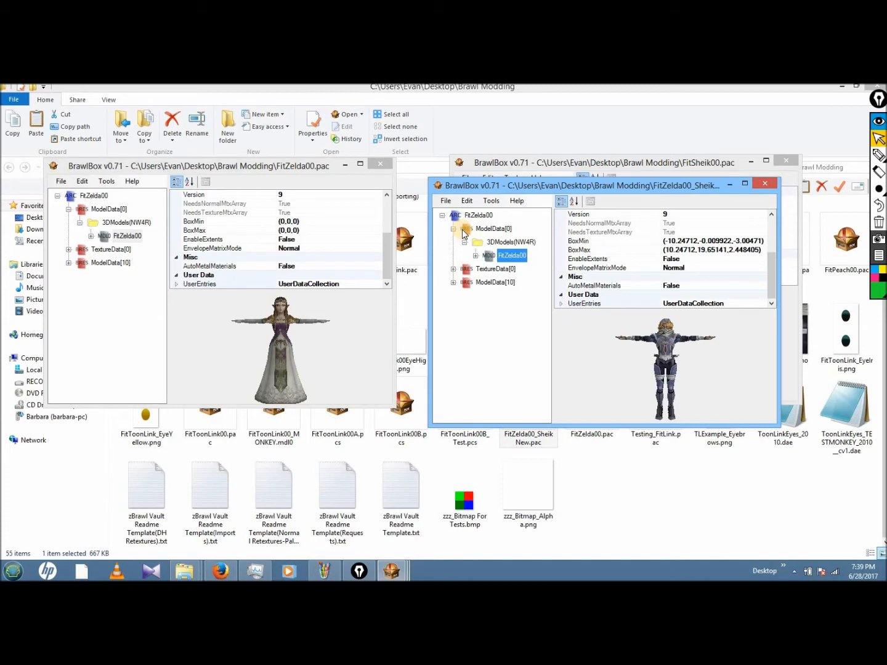
Step: Expand the FitZelda00 model's Shaders and Materials folders and look through the list of materials
click(476, 255)
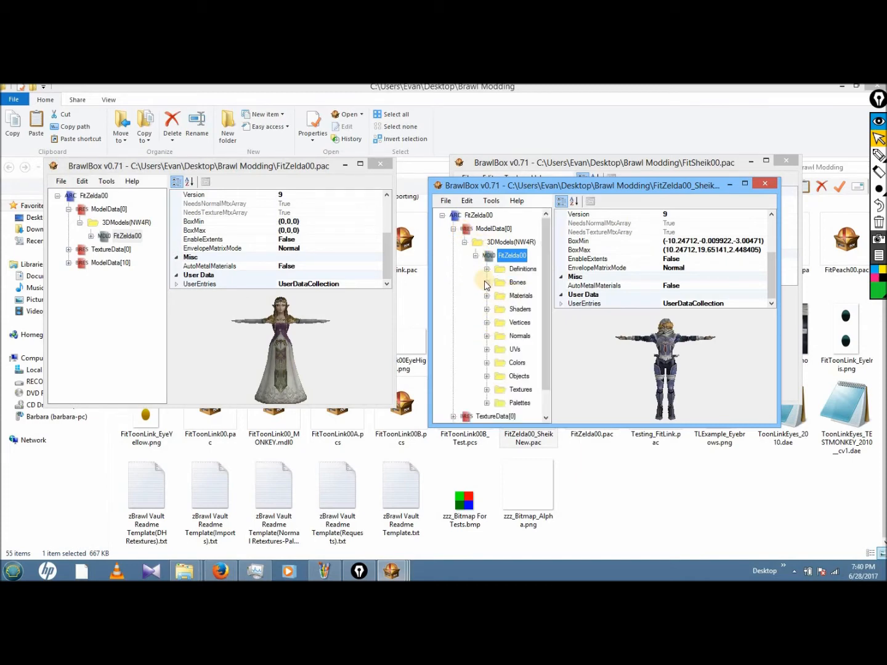
click(519, 335)
double_click(519, 309)
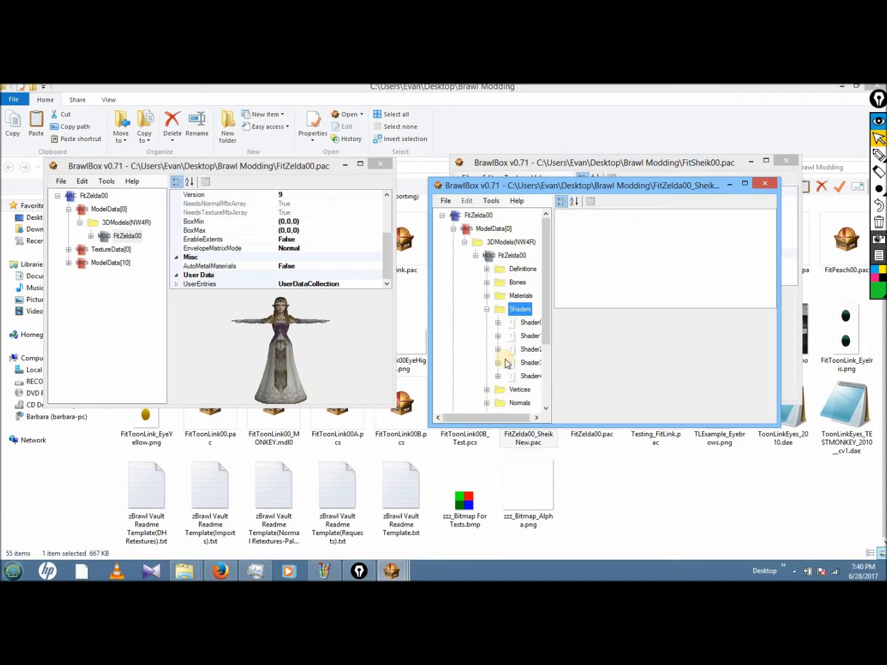
double_click(520, 296)
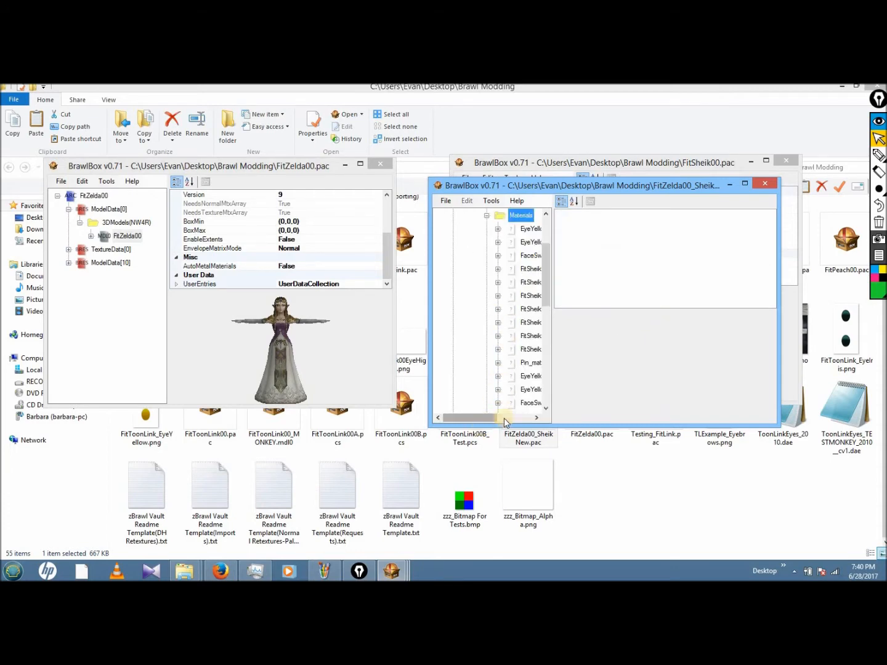
drag(503, 418, 533, 418)
drag(548, 299, 552, 335)
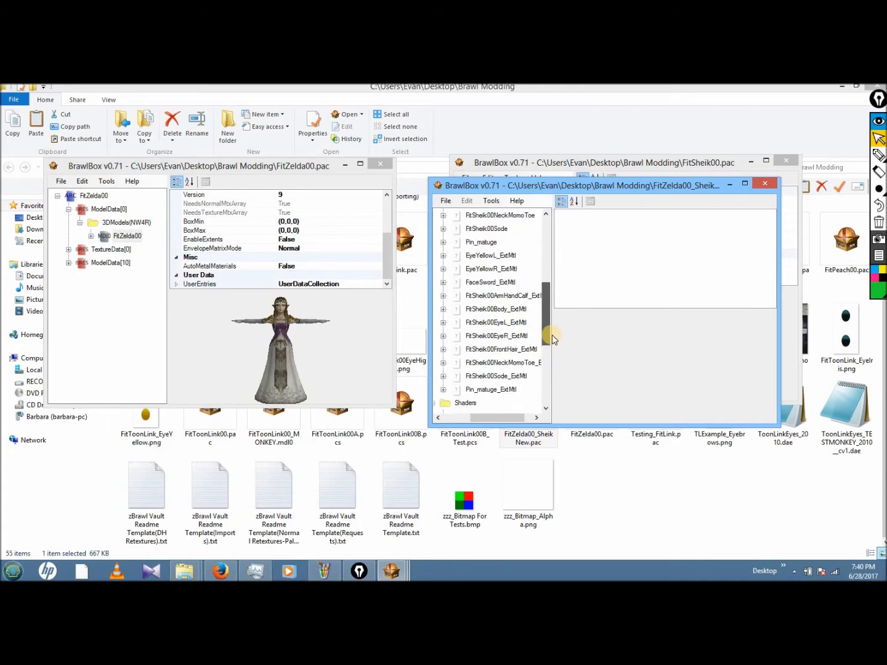
drag(549, 289, 548, 238)
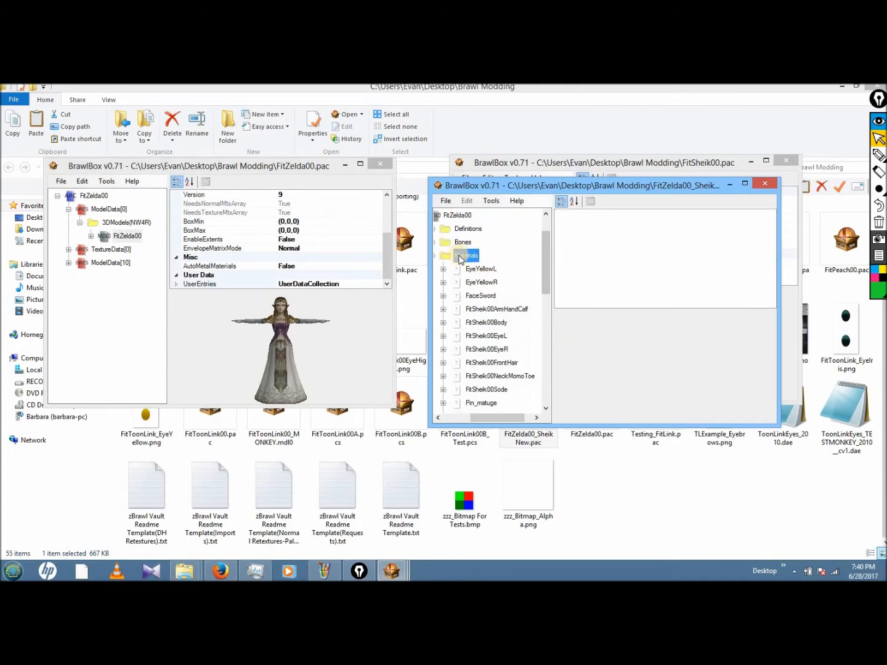
Step: Collapse the Materials and Shaders folders in the FitZelda00_Sheik file and preview its FitZelda00 model
double_click(462, 259)
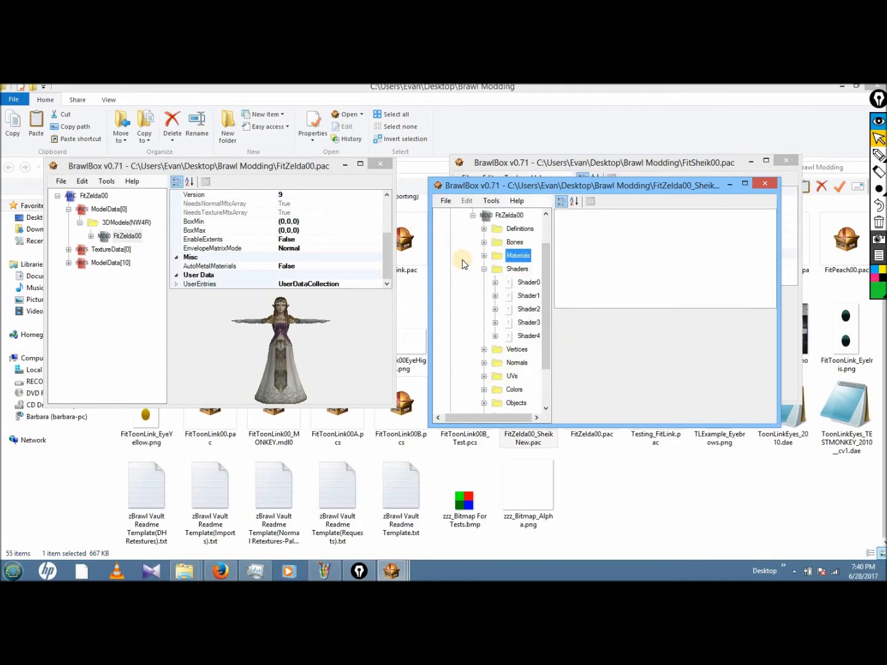
double_click(518, 272)
click(514, 229)
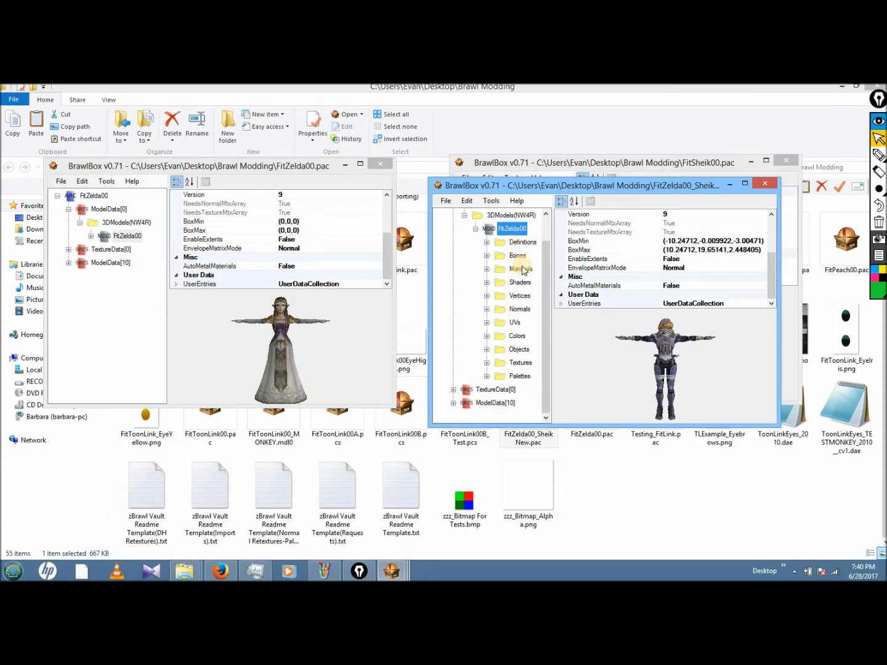
Step: Look through the Materials folder's entries once more, close it and return to the FitZelda00 model's preview
double_click(520, 268)
drag(475, 420, 566, 326)
drag(545, 276, 545, 252)
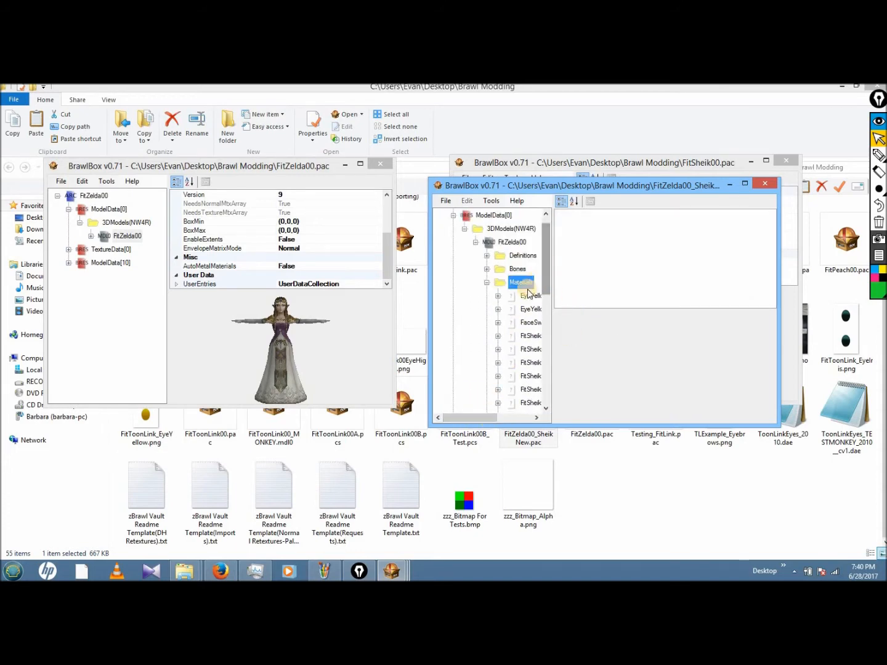
double_click(522, 282)
click(513, 243)
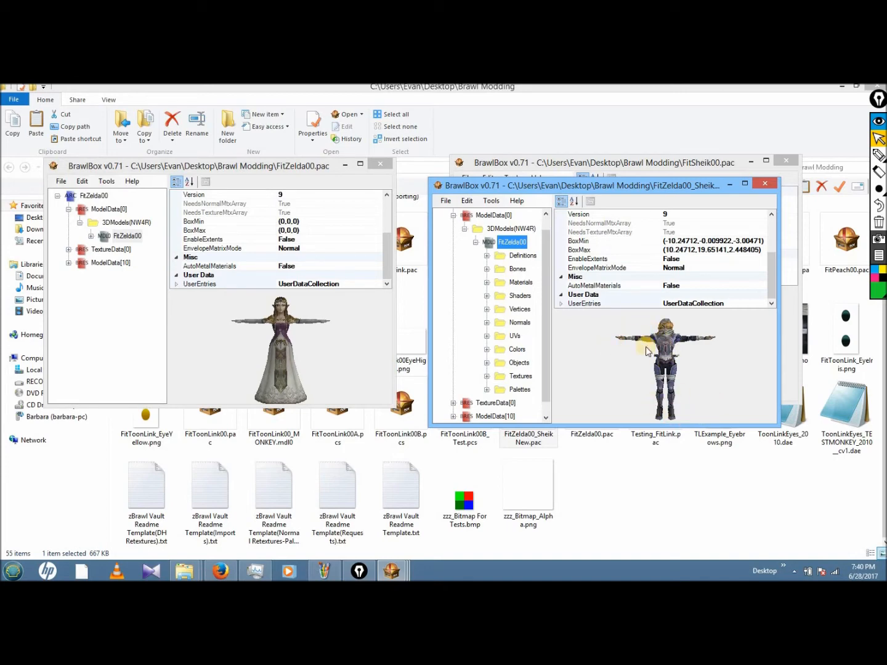
Step: Review the Sheik model's component folders, including Materials, Shaders and Objects, and compare its preview with the original Zelda model
click(519, 259)
click(520, 282)
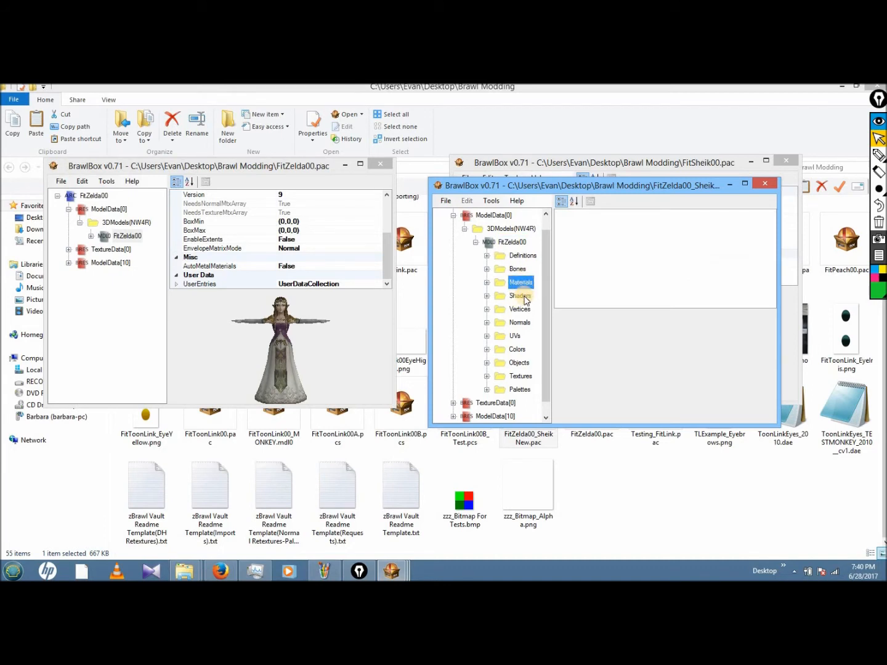
click(520, 296)
click(520, 282)
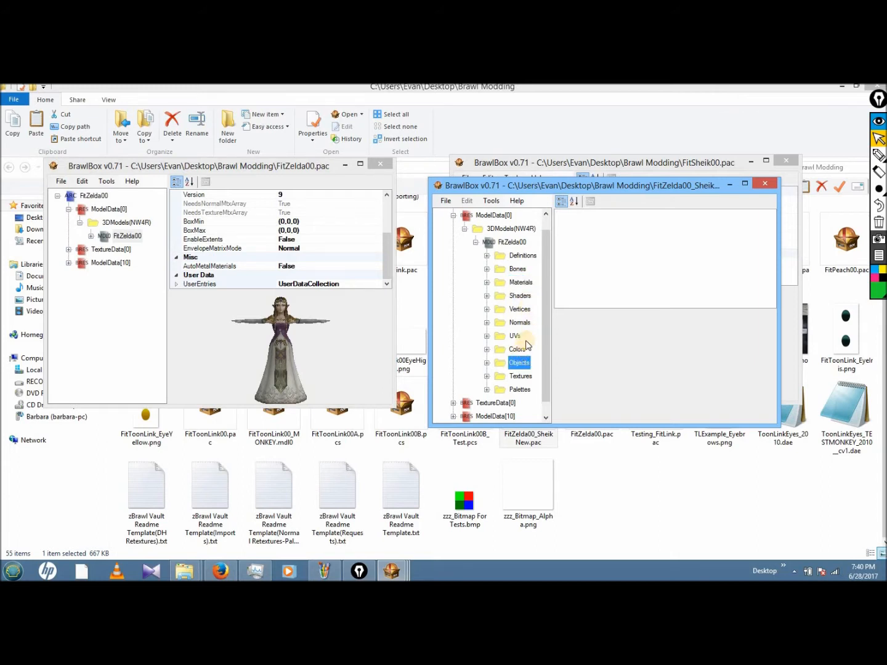
click(513, 242)
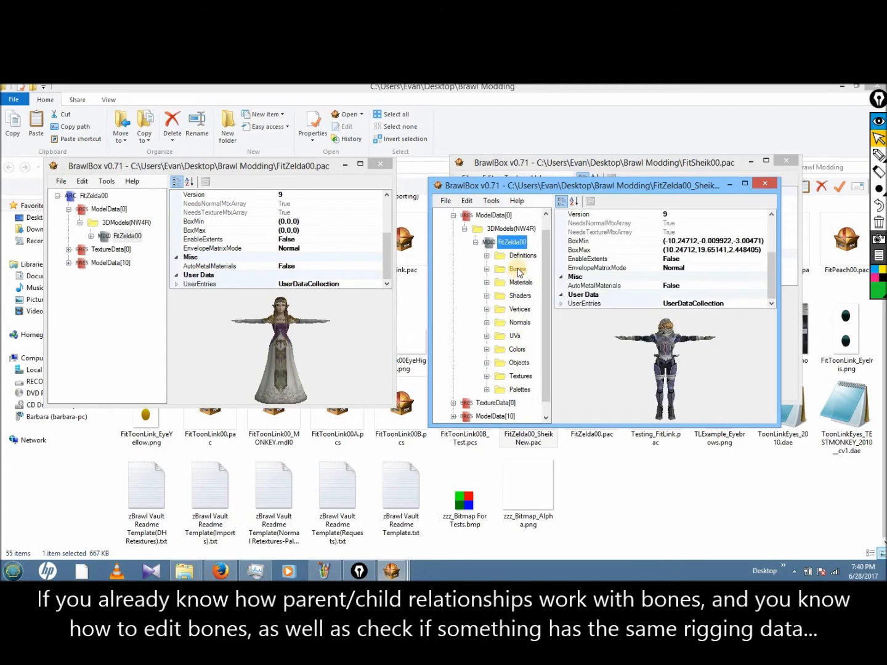
click(134, 238)
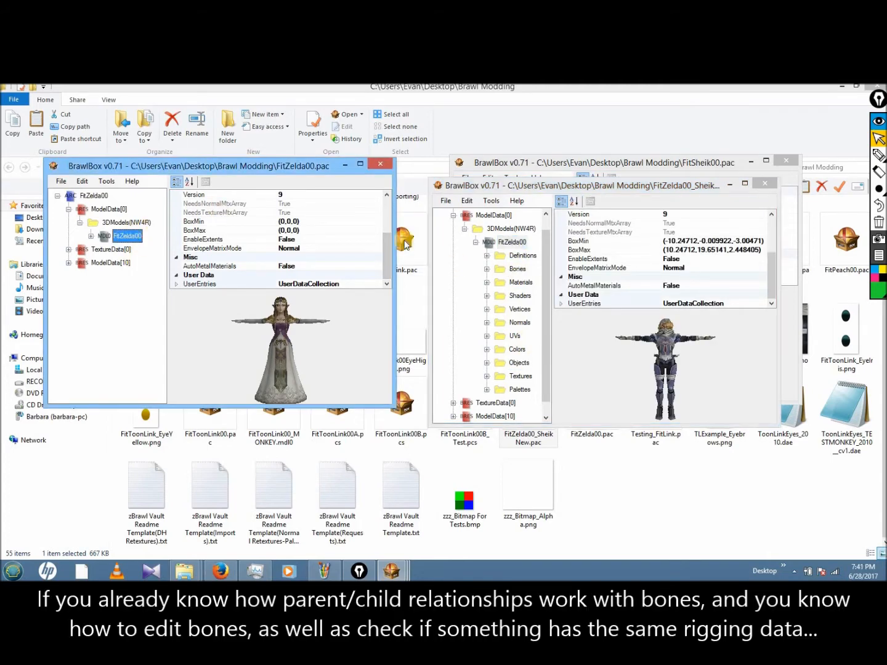
click(512, 244)
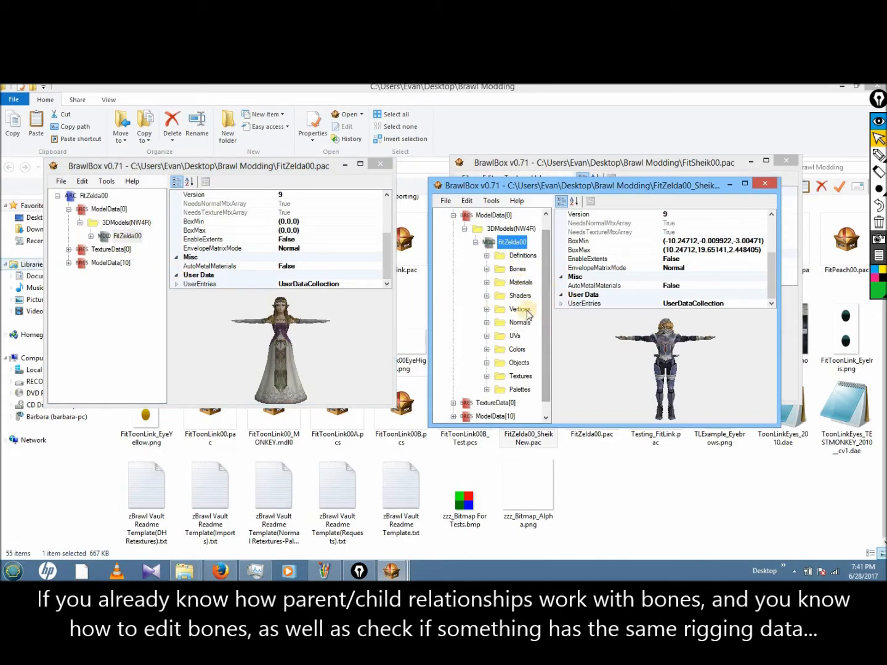
Step: Expand the Bones folders of both the Zelda and Sheik models, opening Sheik's tree through TopN and TransN
click(90, 236)
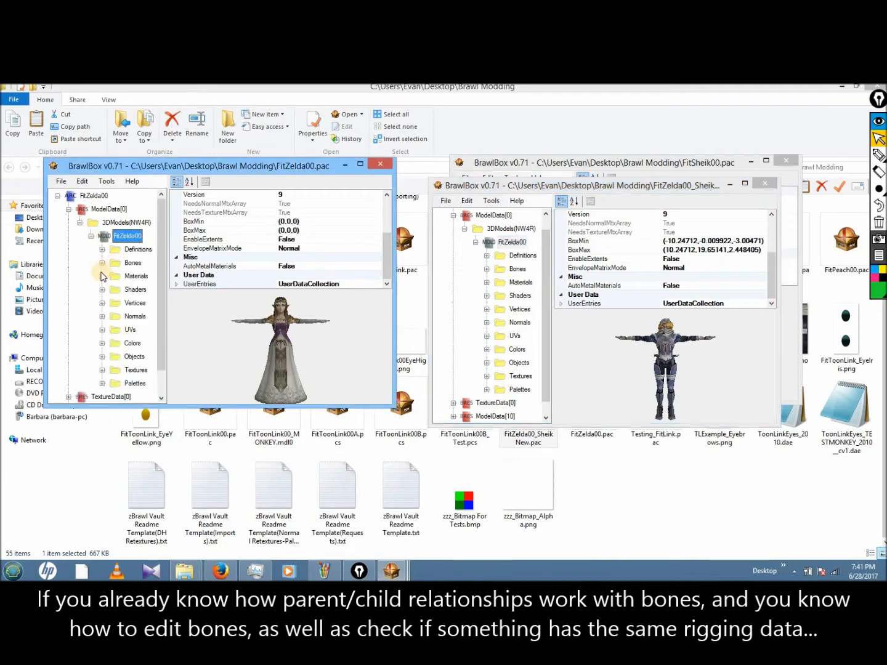
click(102, 262)
click(487, 269)
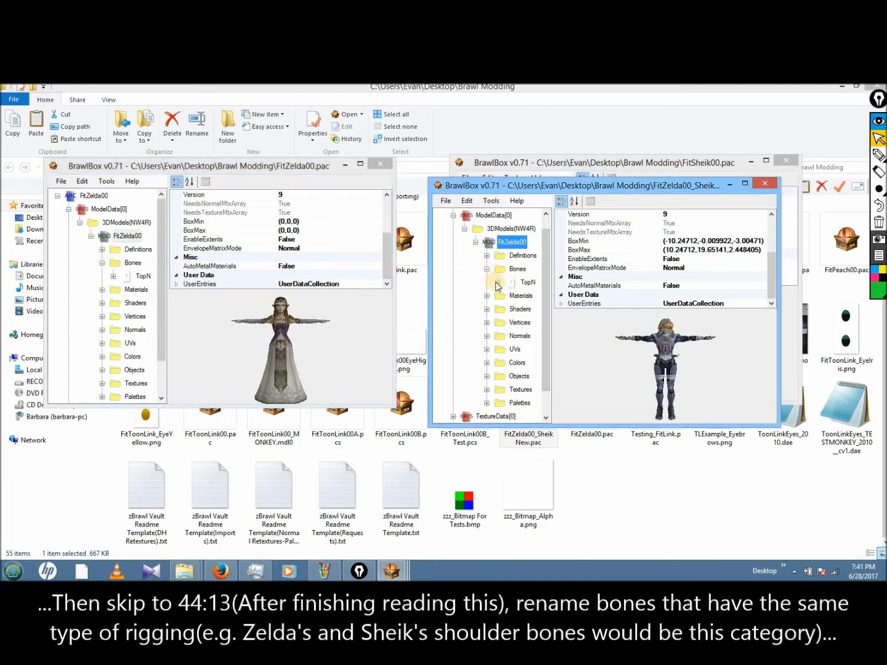
click(498, 282)
click(509, 309)
Step: Expand Zelda's bone tree through TopN, FacePattern, TransN, XRotN, YRotN and HipN
click(114, 275)
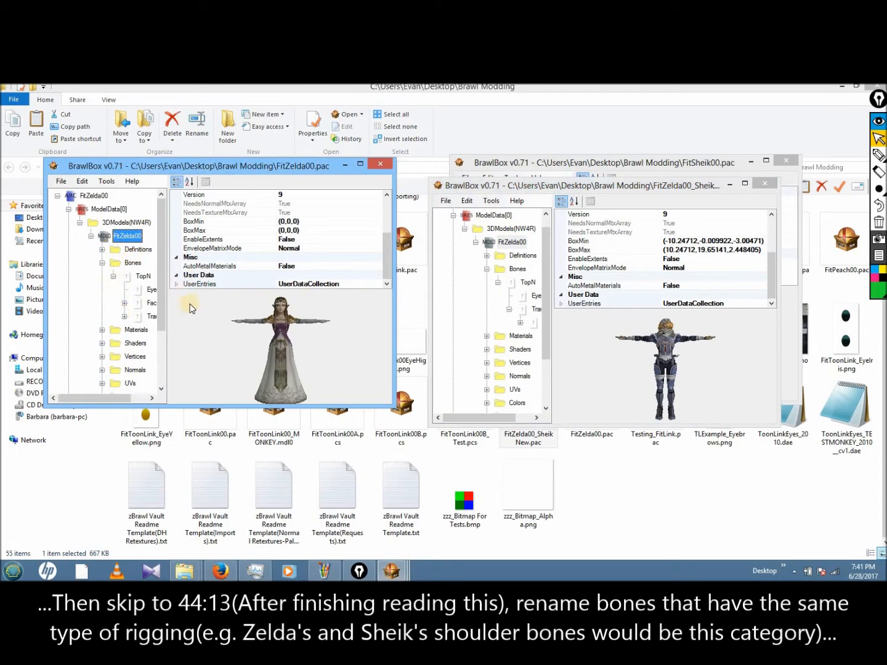
click(124, 303)
click(124, 370)
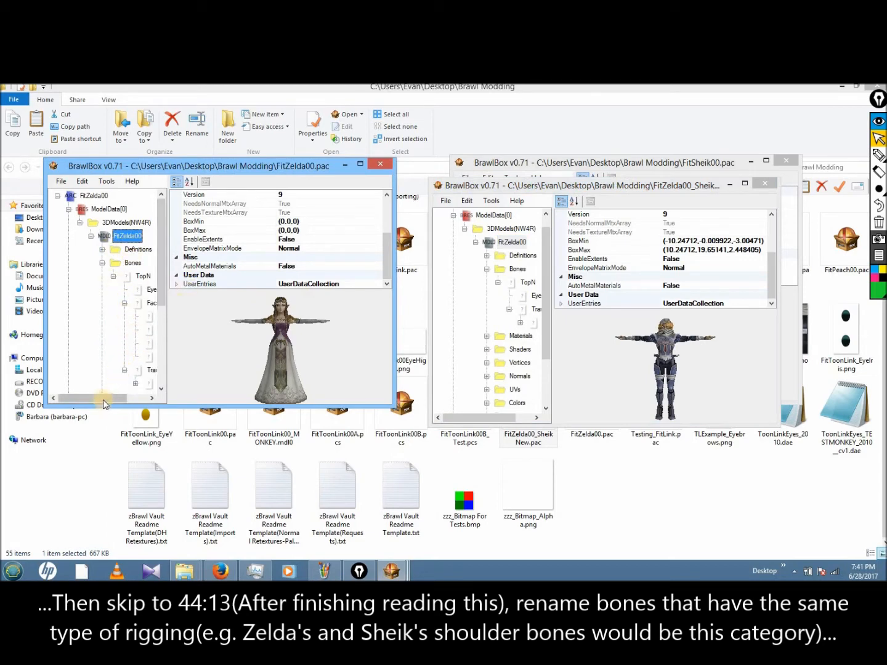
drag(100, 398, 118, 398)
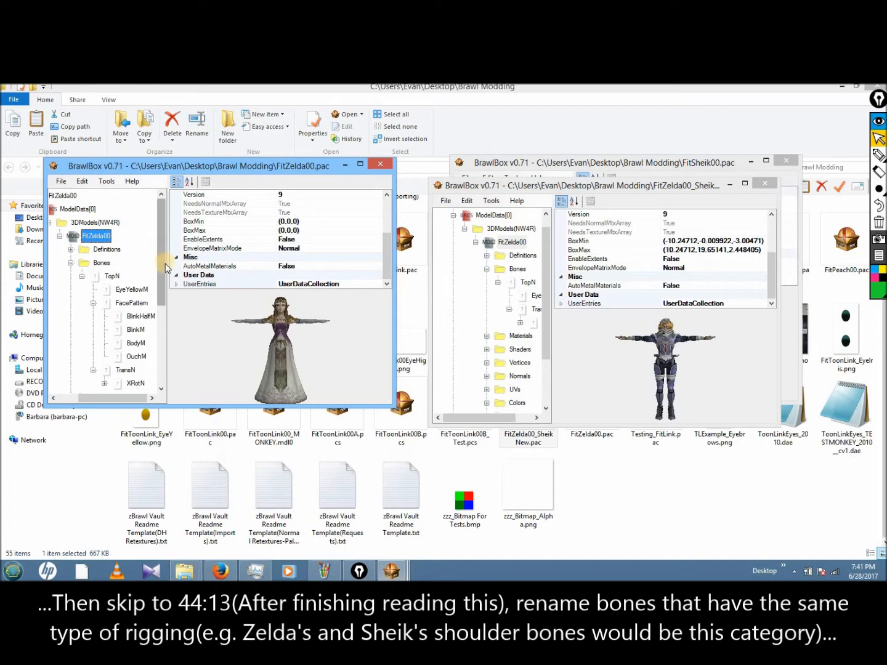
scroll(162, 259, down, 2)
click(104, 316)
click(114, 331)
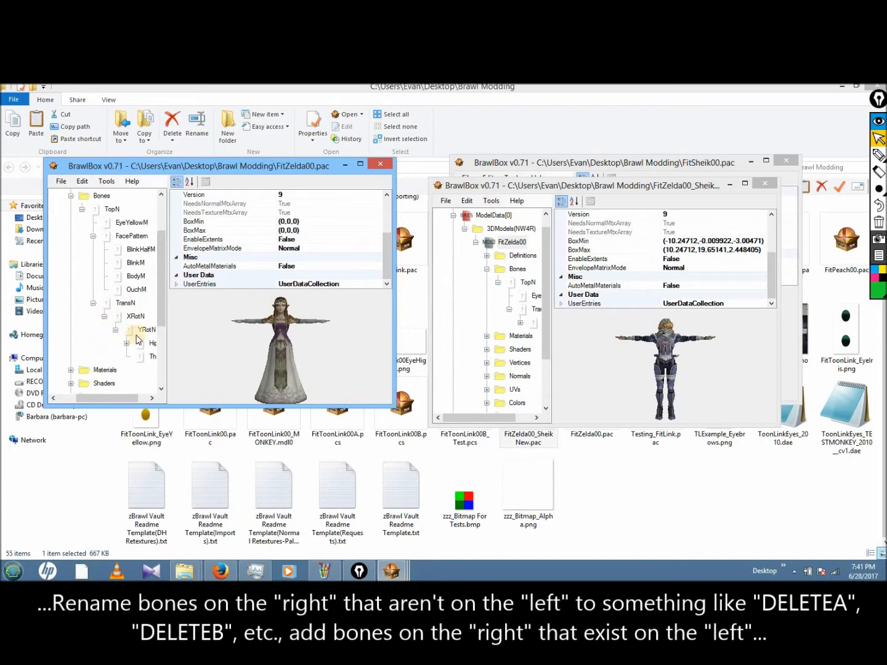
click(126, 342)
Step: Expand Zelda's left leg, MaekakeBN and right leg bones under HipN down to their last children
drag(111, 399, 131, 399)
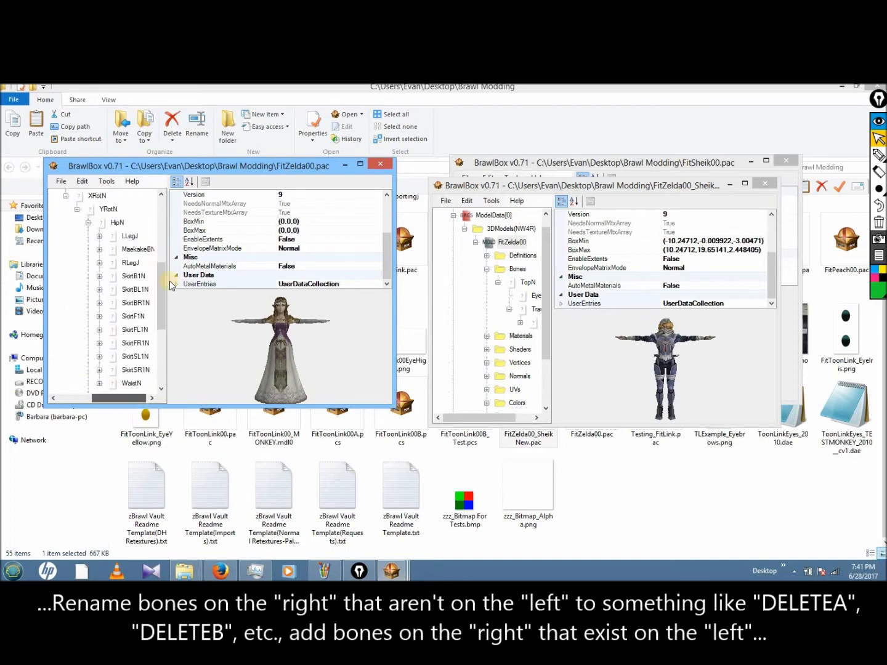
click(99, 236)
click(110, 249)
click(121, 262)
click(99, 289)
drag(164, 290, 165, 314)
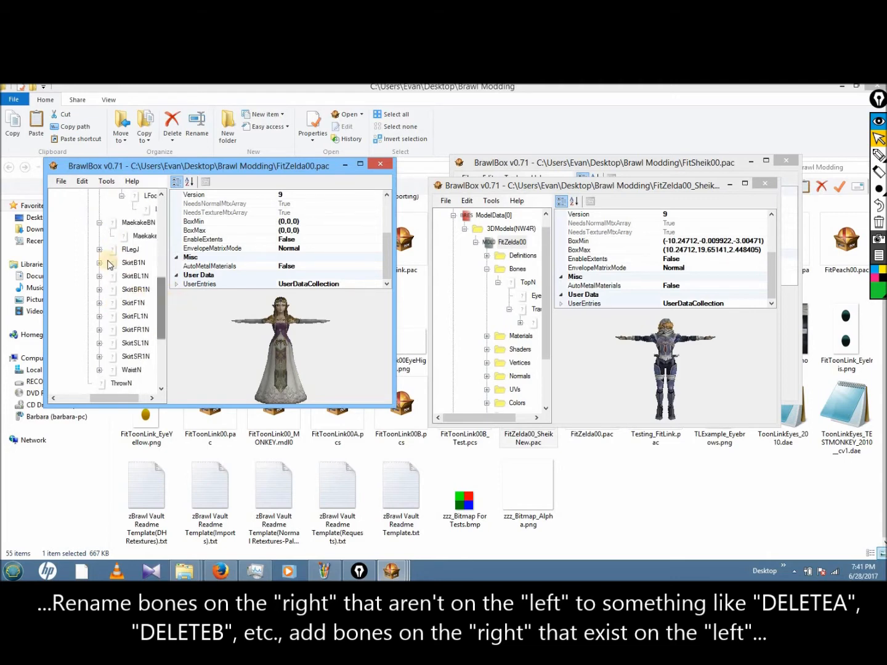
click(100, 249)
click(110, 263)
click(122, 275)
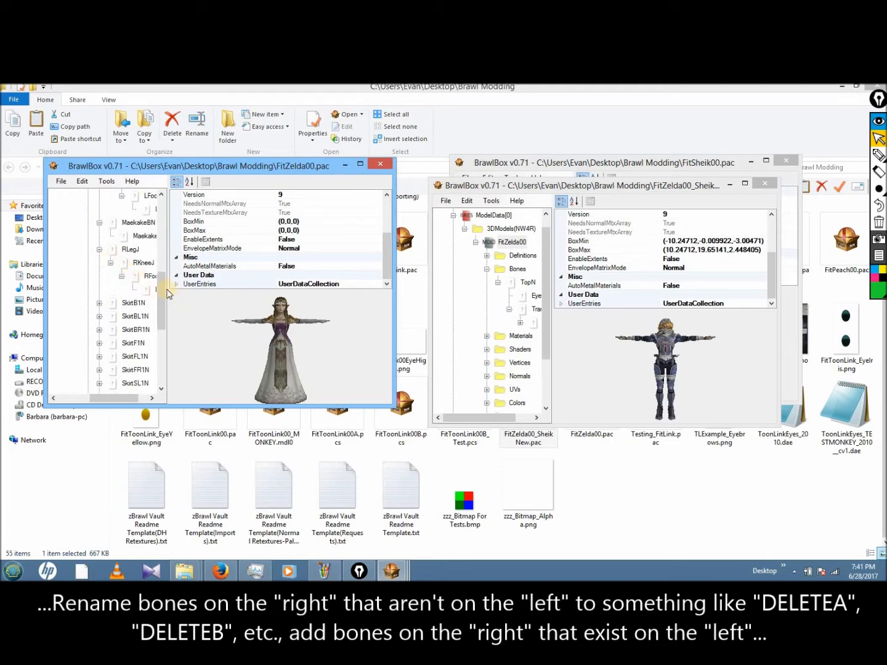
Step: Expand Zelda's SkirtB1N, SkirtBL1N, SkirtBR1N and SkirtF1N bone chains
scroll(114, 259, down, 2)
click(100, 235)
click(110, 249)
scroll(103, 252, down, 2)
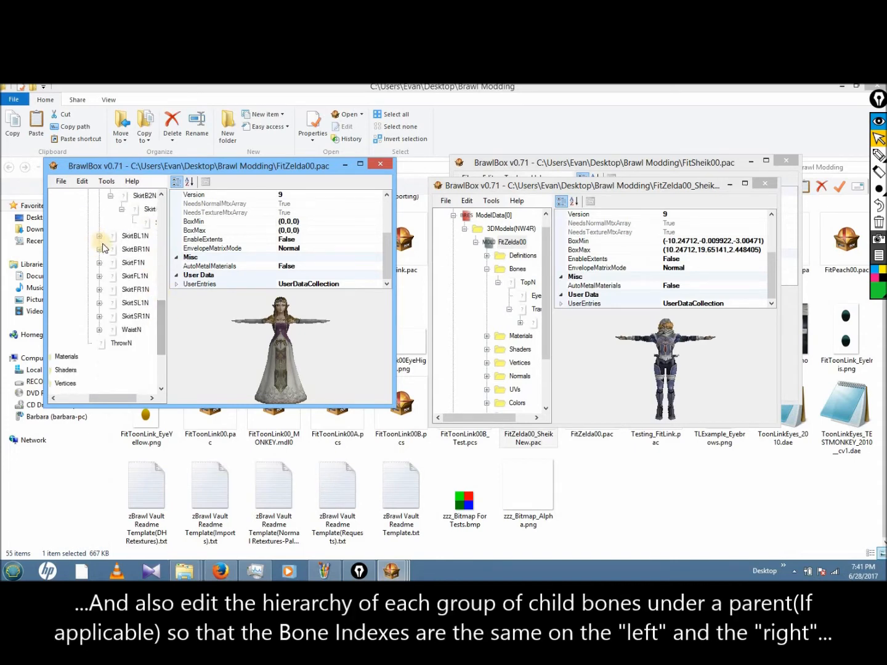
click(99, 236)
click(110, 249)
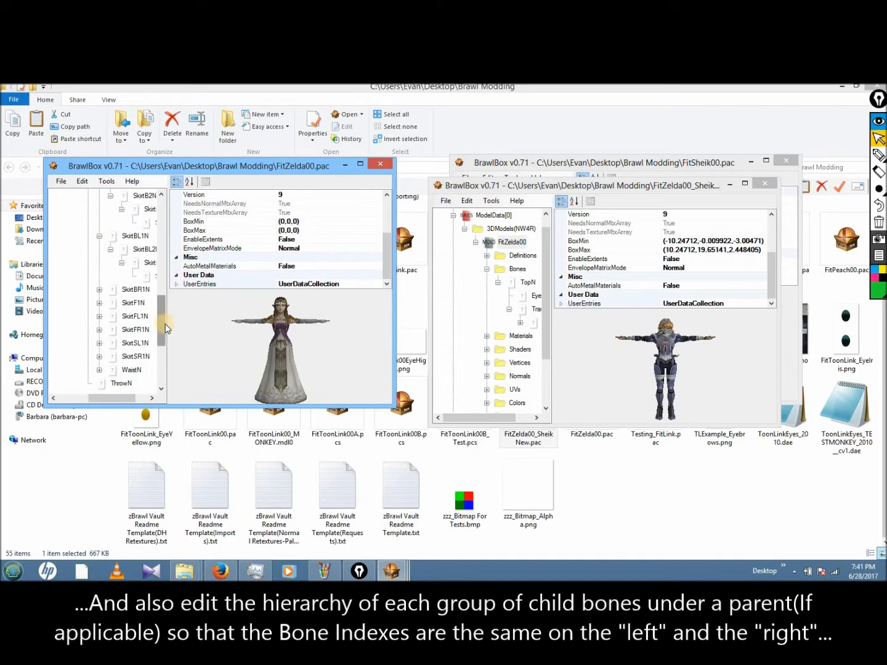
scroll(123, 296, down, 2)
click(99, 222)
click(110, 236)
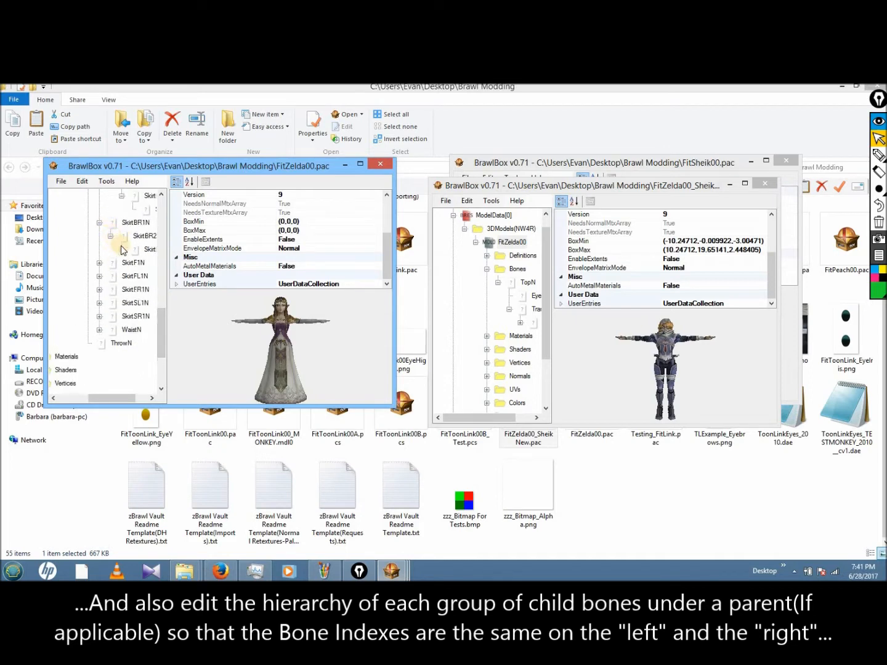
click(99, 276)
click(110, 289)
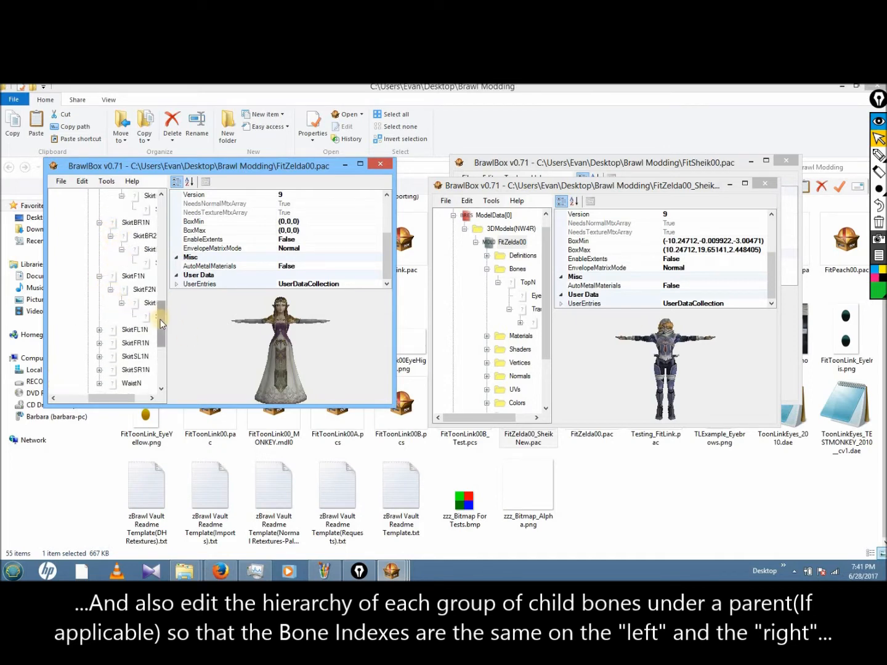
Step: Expand Zelda's SkirtFL1N, SkirtFR1N, SkirtSL1N and SkirtSR1N bone chains
scroll(124, 285, down, 2)
click(100, 248)
click(111, 262)
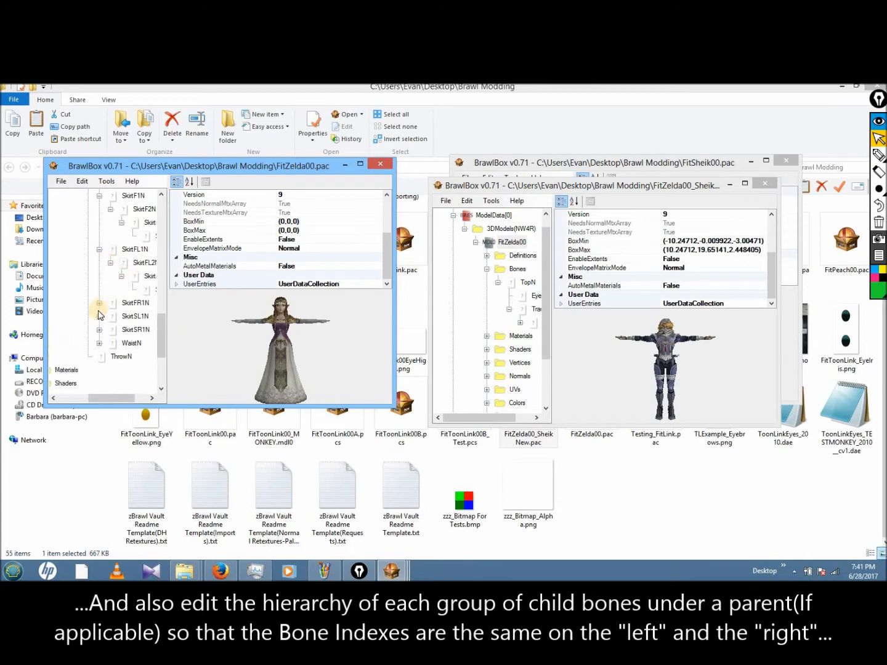
click(99, 302)
click(111, 316)
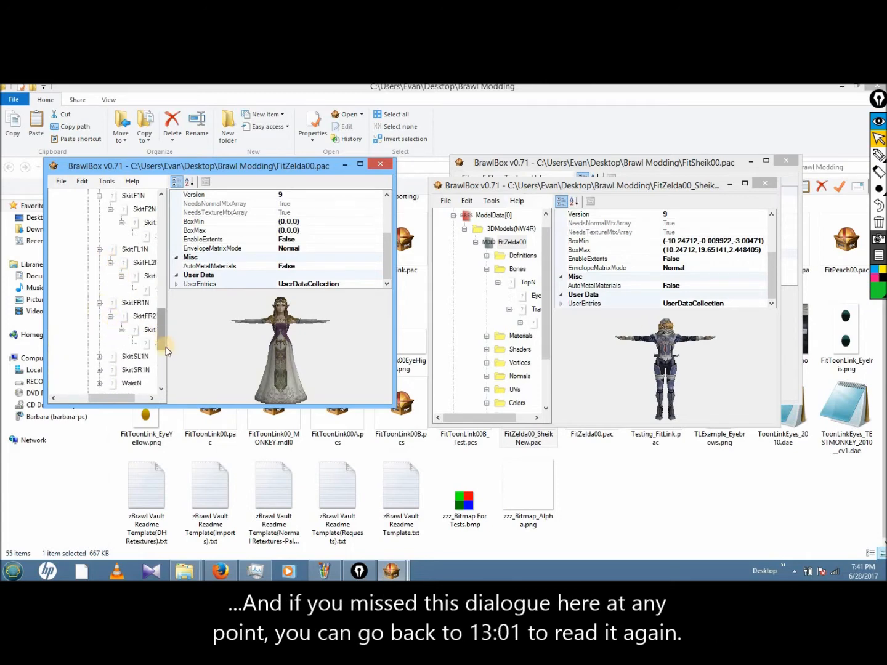
scroll(117, 290, down, 2)
click(109, 277)
click(99, 276)
click(110, 289)
click(99, 330)
click(111, 343)
click(120, 357)
Step: Expand Zelda's WaistN and BustN bones and open the left shoulder chain down through LArmJ
click(100, 383)
drag(161, 343, 162, 372)
click(110, 249)
click(121, 262)
click(132, 289)
click(143, 303)
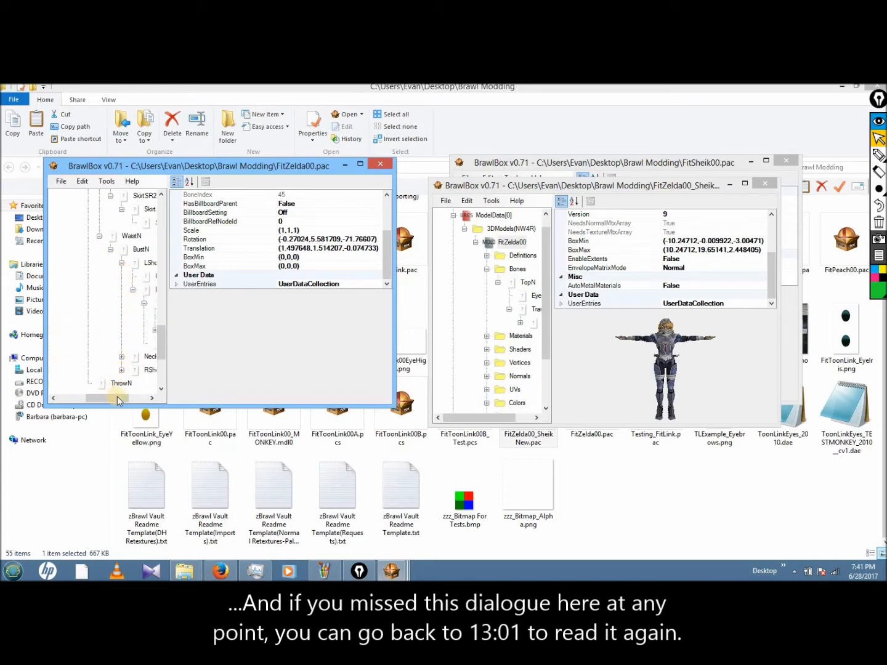
Step: Expand Zelda's NeckN, HeadN and RShoulderN bones under BustN
drag(117, 397, 127, 398)
drag(162, 355, 162, 367)
click(96, 289)
click(107, 302)
click(96, 356)
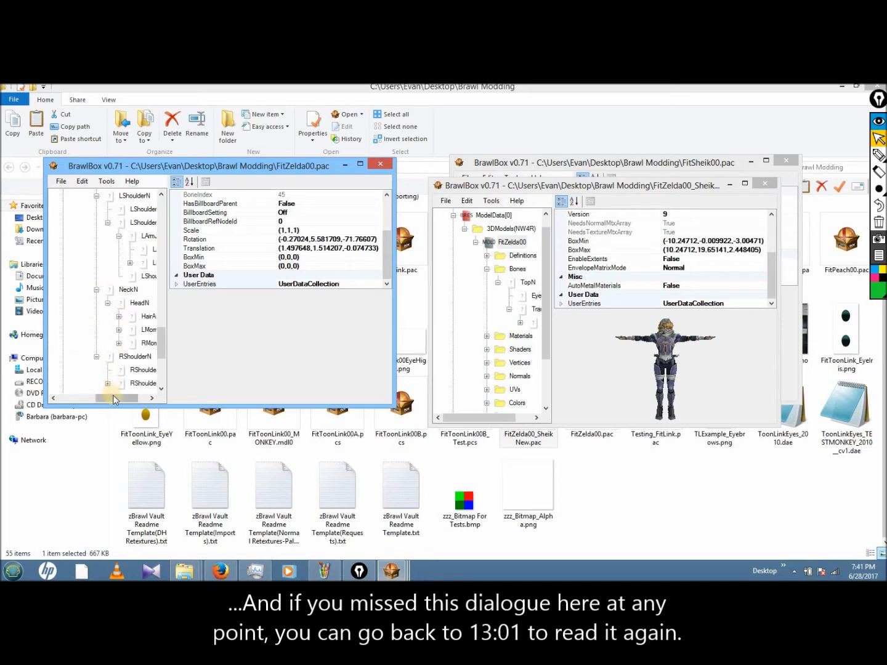
Step: Expand Zelda's right arm from RShoulderJ through RHandN, including the child bones of each finger
drag(113, 398, 123, 398)
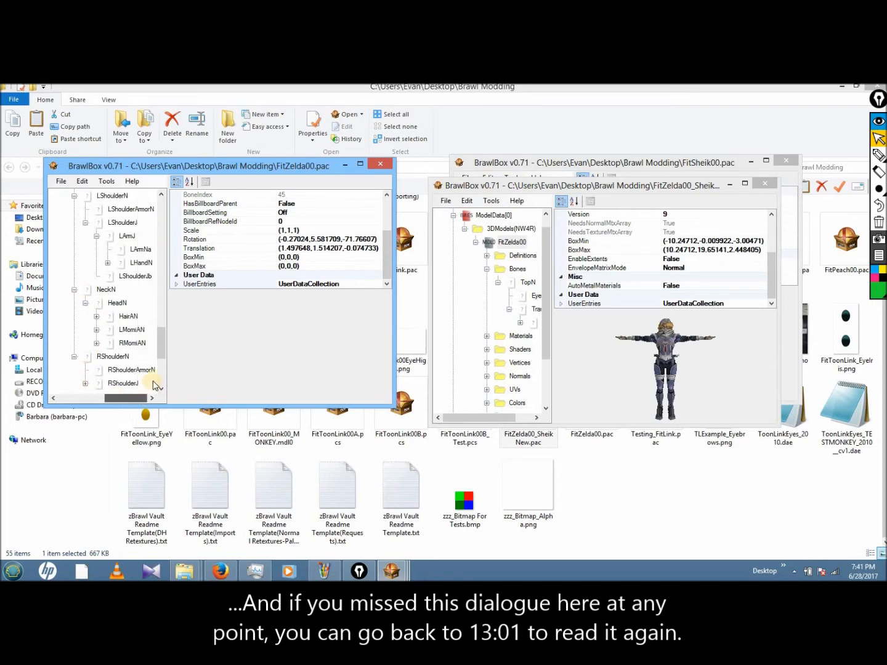
click(86, 383)
scroll(91, 367, down, 1)
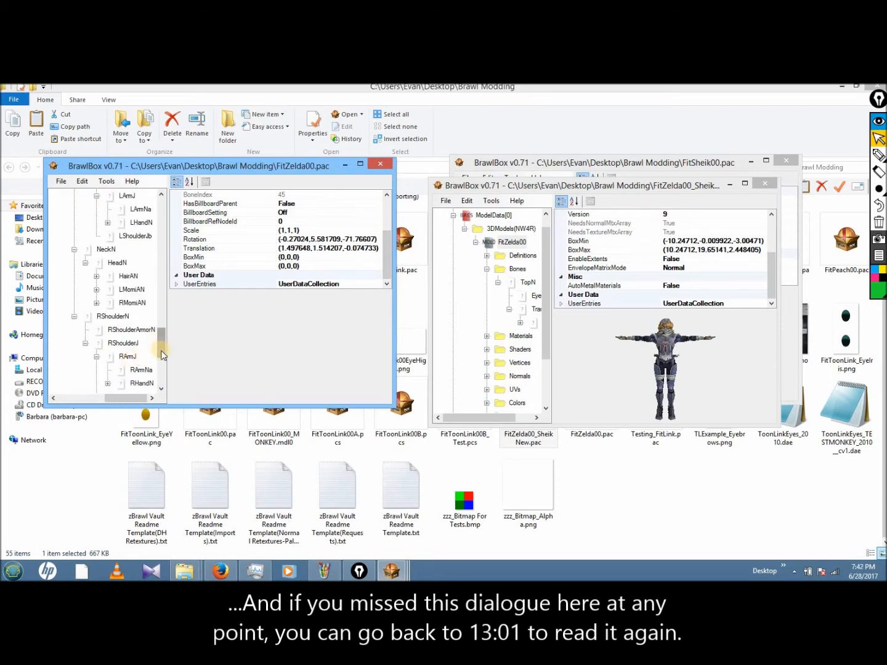
click(161, 351)
click(107, 289)
click(118, 343)
click(118, 329)
click(118, 316)
click(118, 302)
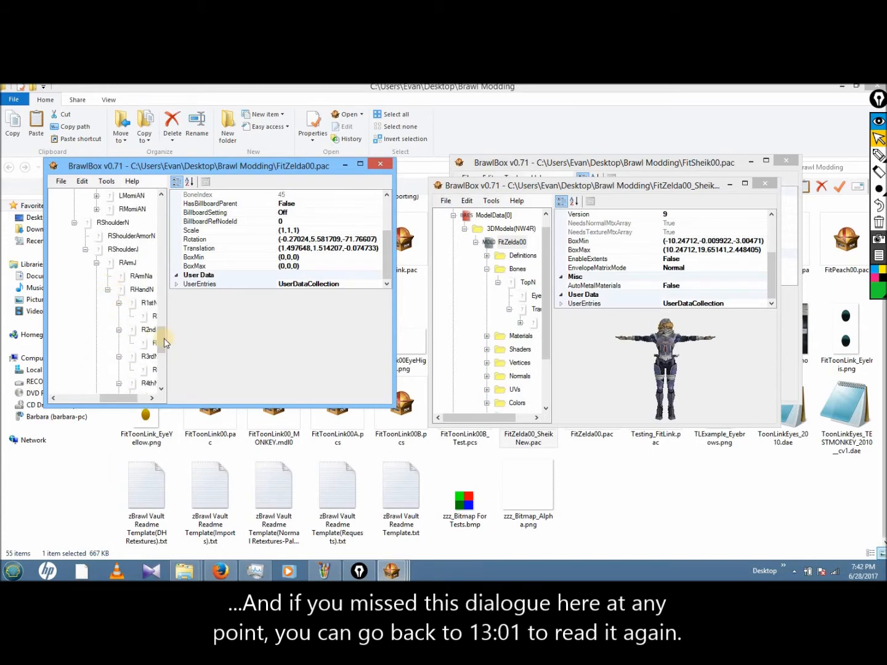
Step: Expand Zelda's RMomiAN, LMomiAN and HairAN bone chains under HeadN
mouse_move(163, 338)
mouse_down()
mouse_move(162, 362)
mouse_move(161, 329)
mouse_up()
click(97, 303)
click(108, 316)
click(107, 299)
click(97, 290)
click(106, 303)
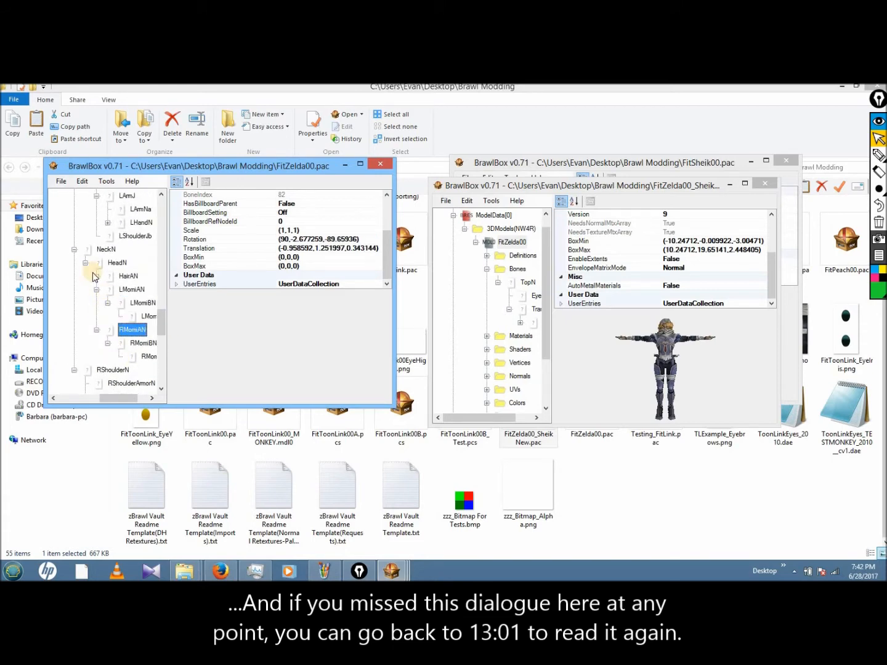
click(96, 276)
click(108, 289)
click(119, 303)
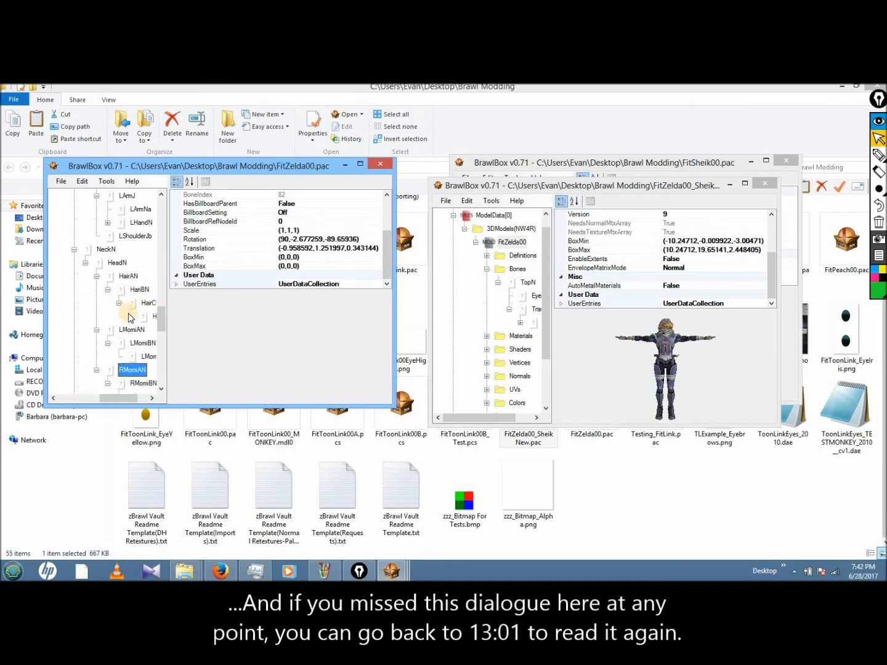
Step: Expand Zelda's LHandN bone along with the child bones of its fingers and thumb
scroll(159, 316, up, 2)
click(108, 303)
drag(160, 297, 160, 314)
click(119, 316)
click(118, 290)
click(119, 276)
click(119, 262)
click(119, 249)
drag(121, 403, 130, 401)
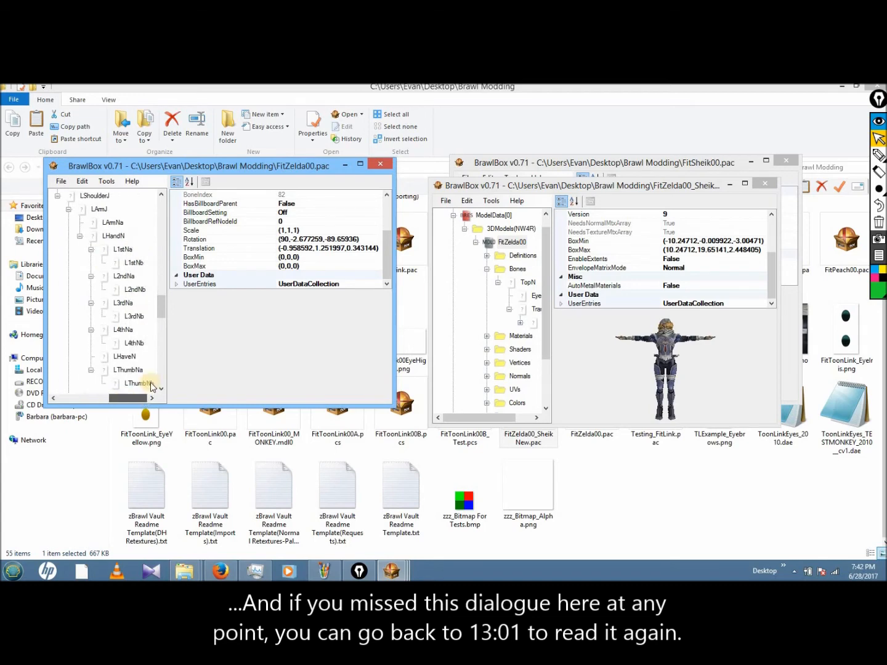
mouse_move(162, 308)
mouse_down()
mouse_move(169, 357)
mouse_move(173, 306)
mouse_up()
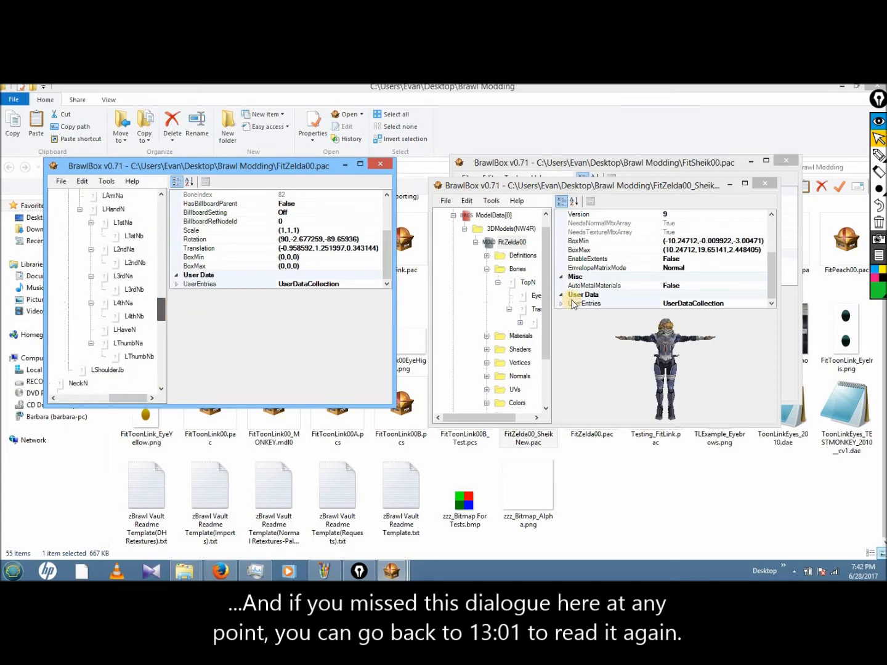
Step: Expand Sheik's bone tree through XRotN, YRotN and HipN, opening the left leg chain down to LToeN
click(520, 323)
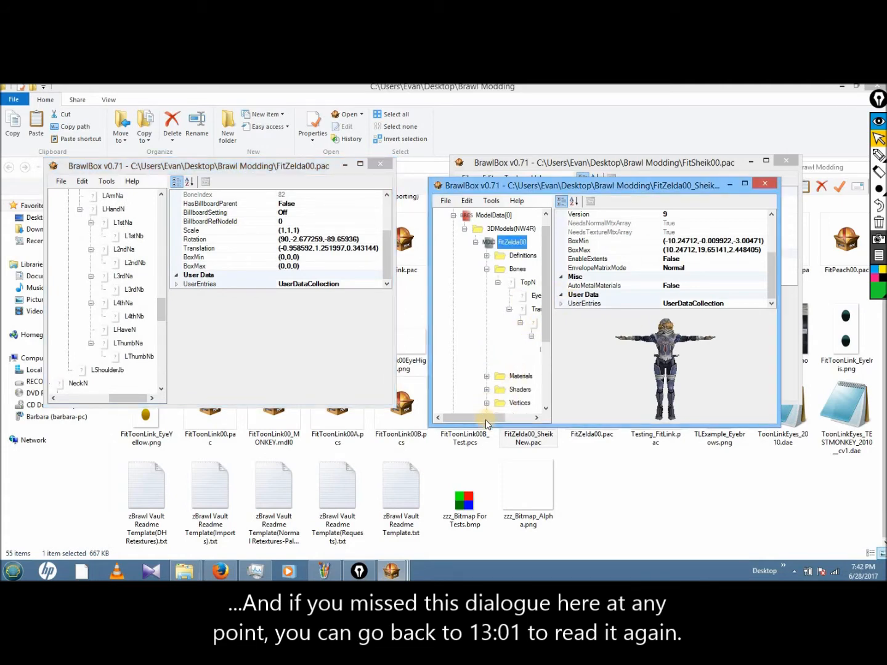
drag(485, 419, 509, 420)
click(496, 349)
click(507, 362)
click(518, 376)
drag(545, 303, 542, 350)
drag(477, 418, 536, 419)
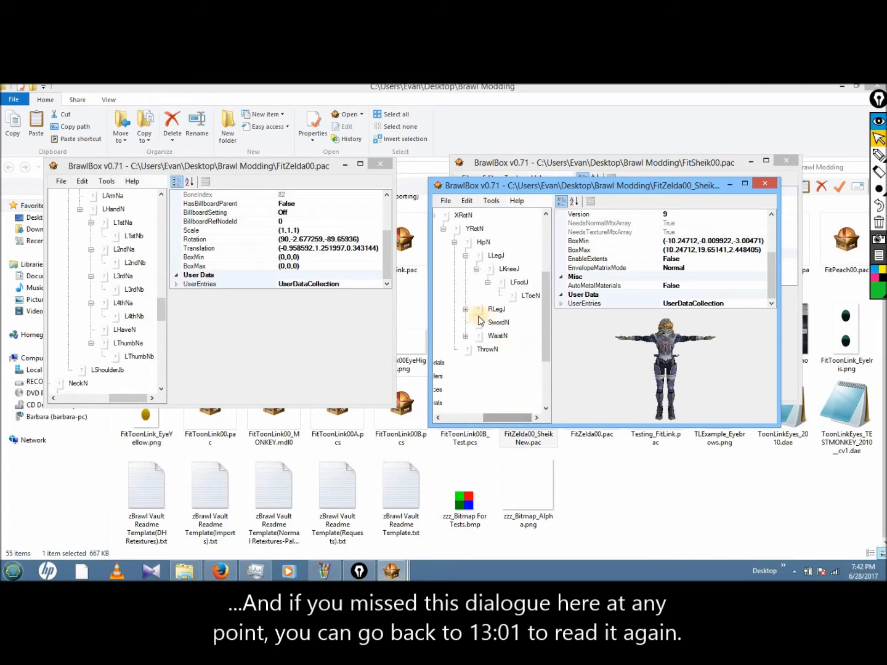
Step: Expand Sheik's right leg chain from RLegJ down to RToeN, along with WaistN and BustN
click(465, 309)
click(476, 323)
click(487, 335)
click(466, 376)
drag(546, 340, 548, 369)
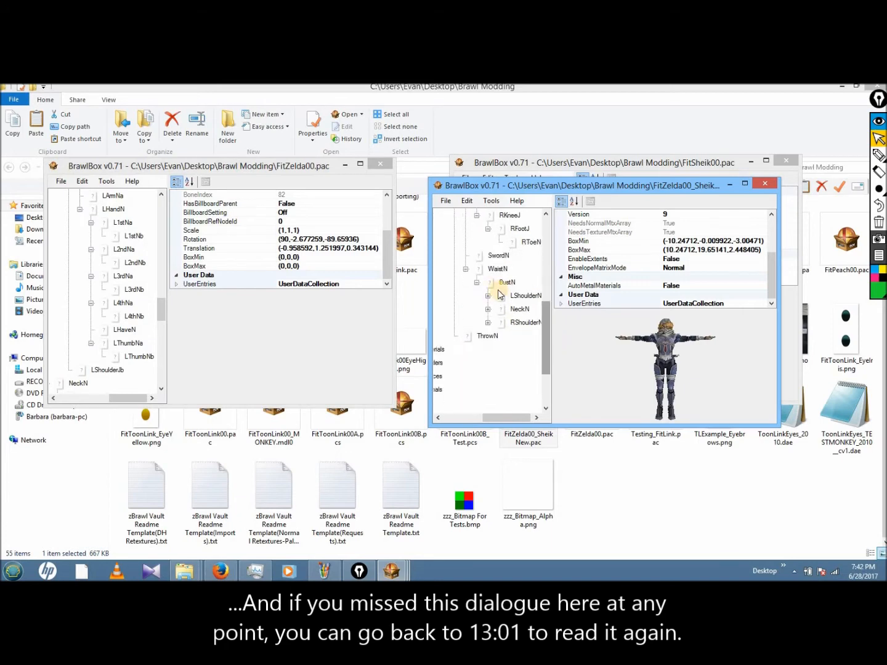
Step: Expand Sheik's left arm chain from LShoulderN through LArmJ, along with NeckN and HeadN
click(487, 296)
click(499, 309)
click(488, 362)
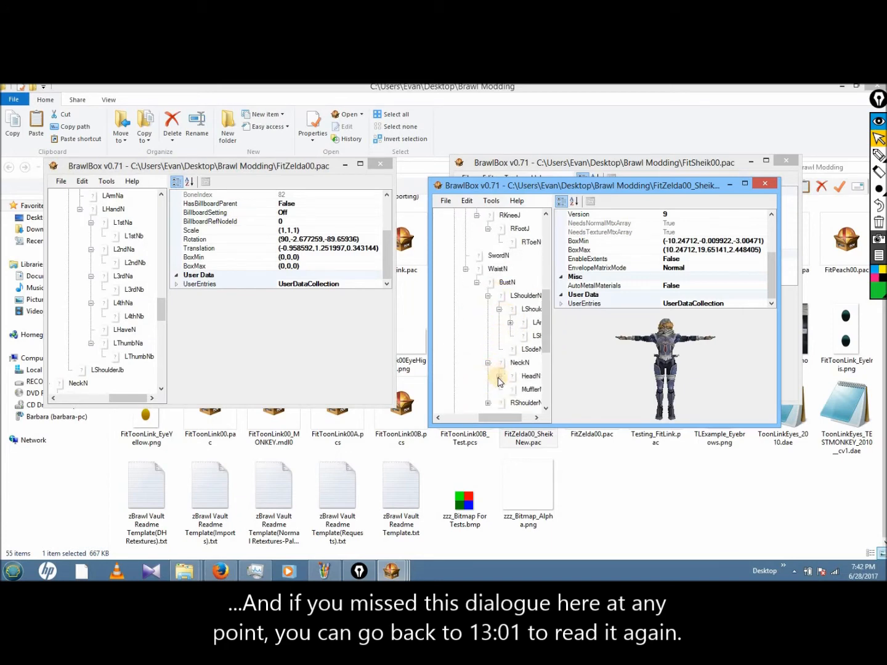
click(510, 322)
drag(544, 322, 544, 353)
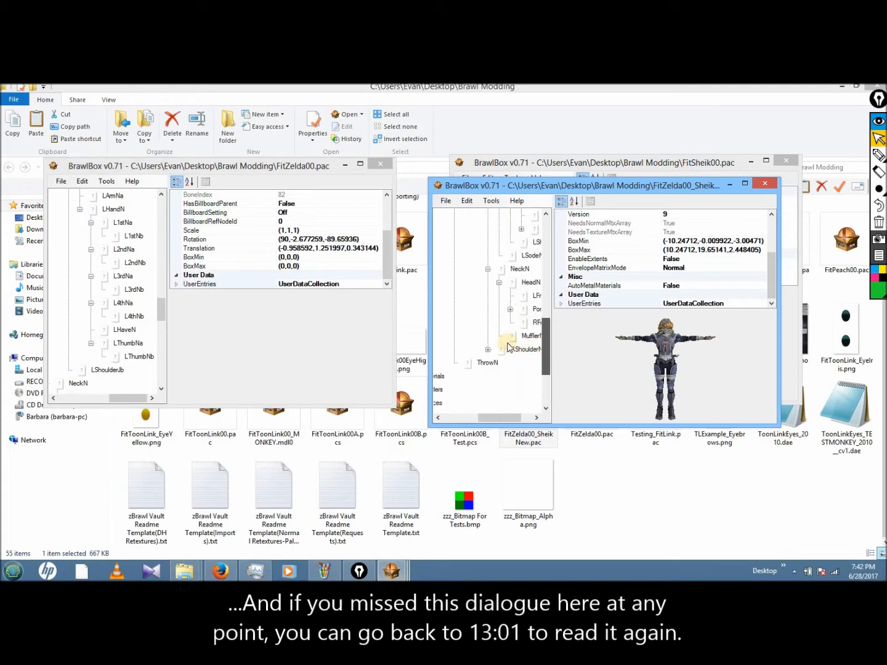
Step: Expand Sheik's right arm chain from RShoulderN through RArmJ and the ponytail chain from Pony01N down to Pony04N
click(488, 349)
click(499, 362)
click(510, 376)
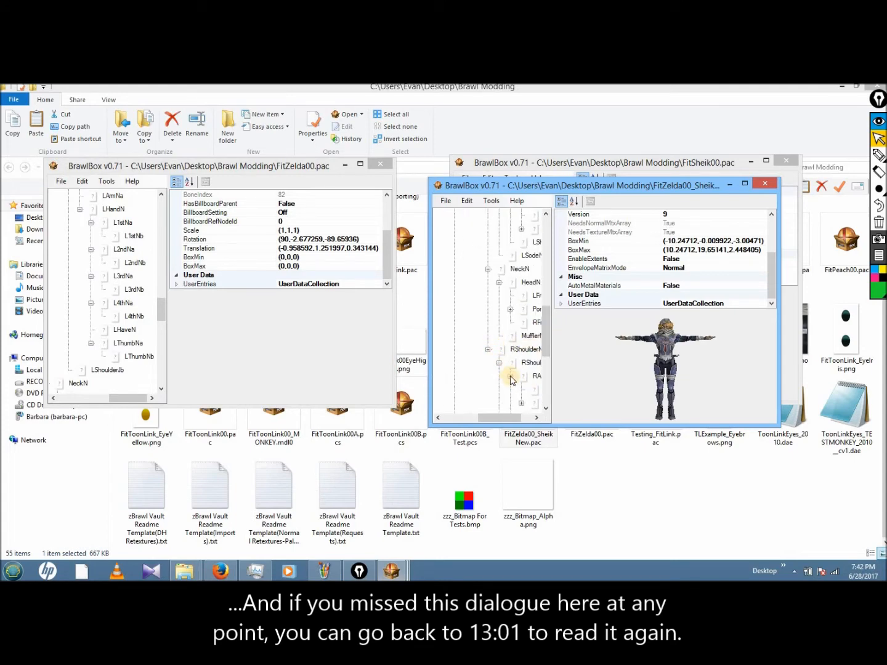
drag(503, 419, 513, 419)
click(483, 309)
click(494, 322)
click(505, 336)
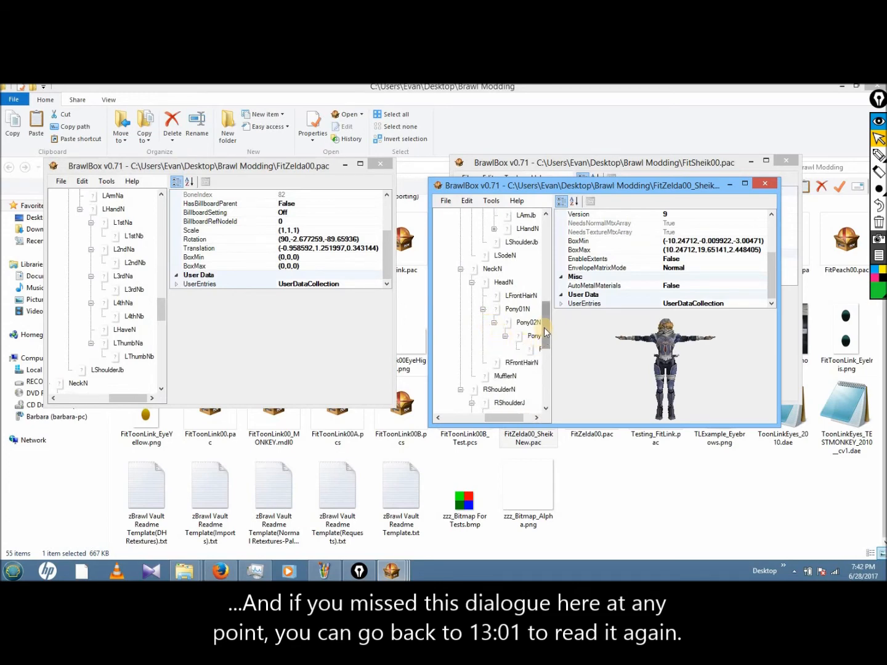
Step: Expand Sheik's LHandN bone along with the child bones of its fingers and thumb
drag(543, 332, 544, 314)
click(494, 282)
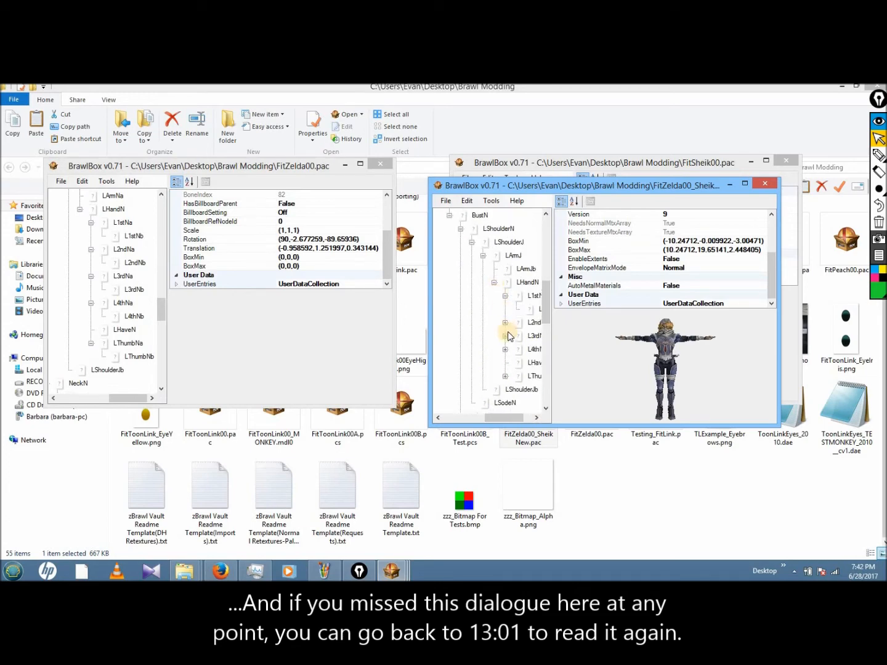
click(505, 322)
click(504, 350)
click(505, 377)
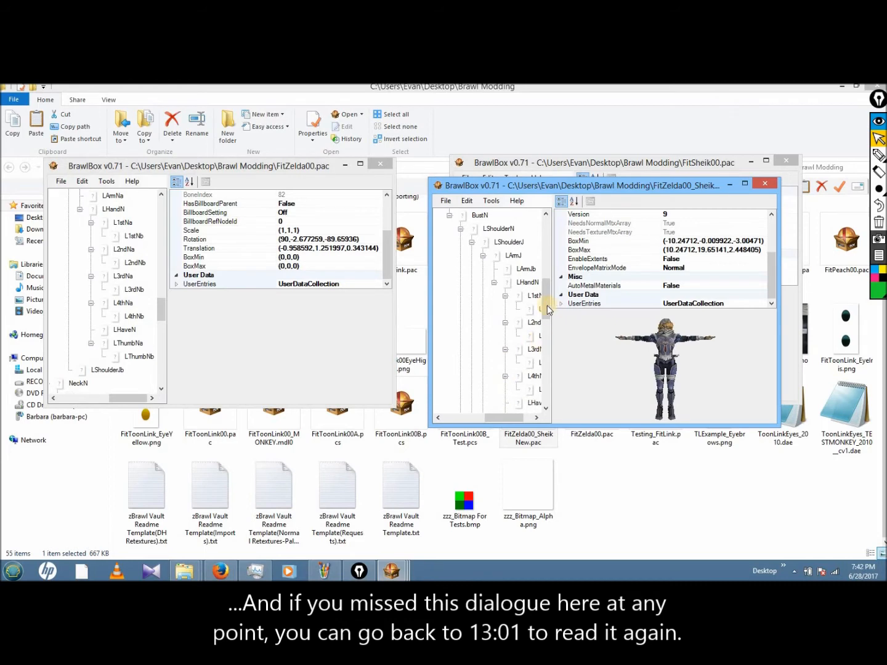
Step: Expand Sheik's RHandN bone along with the child bones of its fingers and thumb
drag(546, 322, 546, 363)
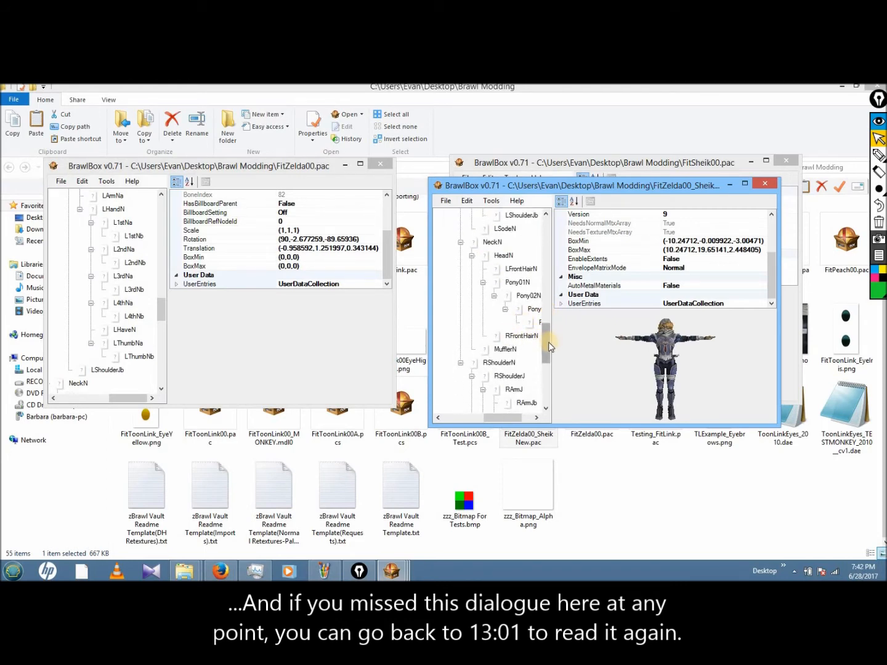
scroll(549, 346, down, 2)
click(524, 335)
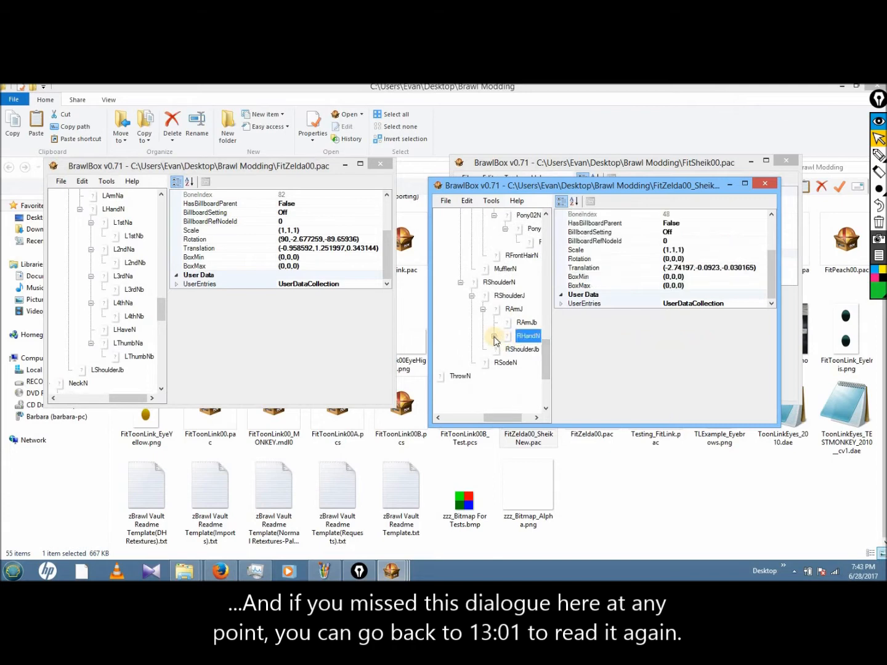
click(495, 336)
click(505, 336)
drag(546, 361, 546, 375)
click(505, 270)
click(506, 298)
click(505, 322)
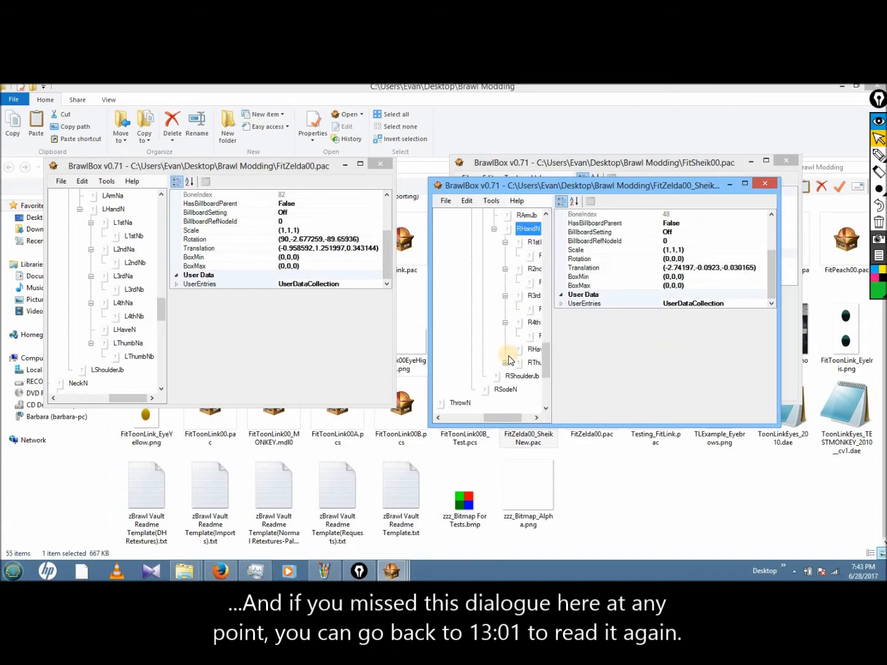
click(505, 363)
click(522, 323)
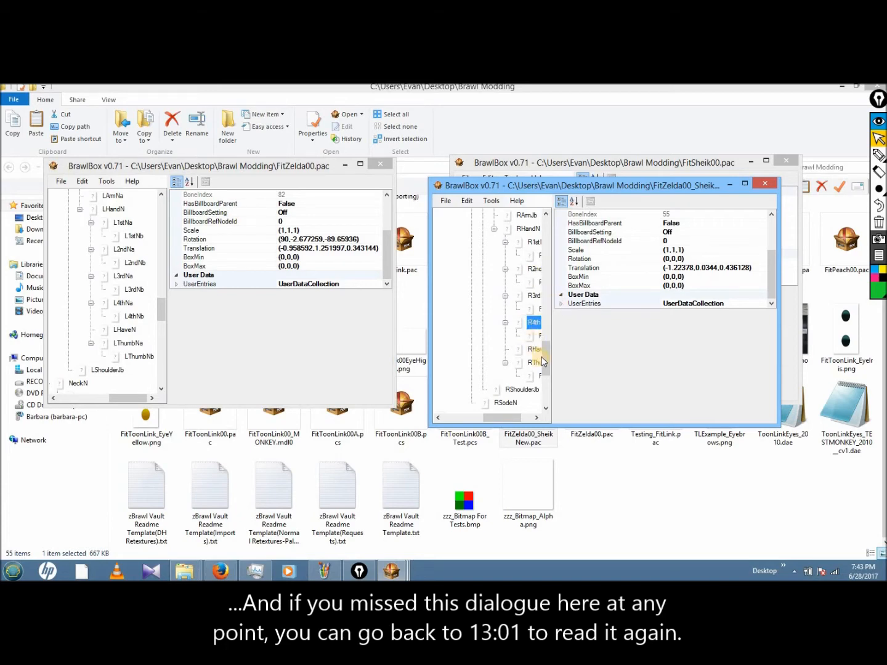
Step: Examine Sheik's arm bones, checking the properties of RShoulderN, RShoulderJ, RArmJb, RHandN and a left arm bone
scroll(452, 243, up, 10)
drag(546, 245, 546, 346)
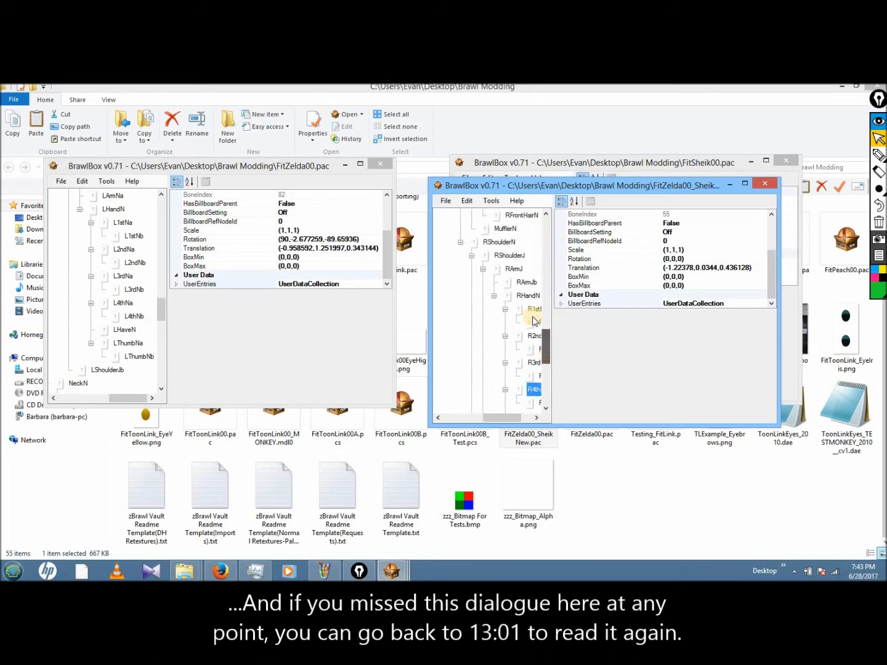
click(527, 295)
click(508, 255)
click(499, 241)
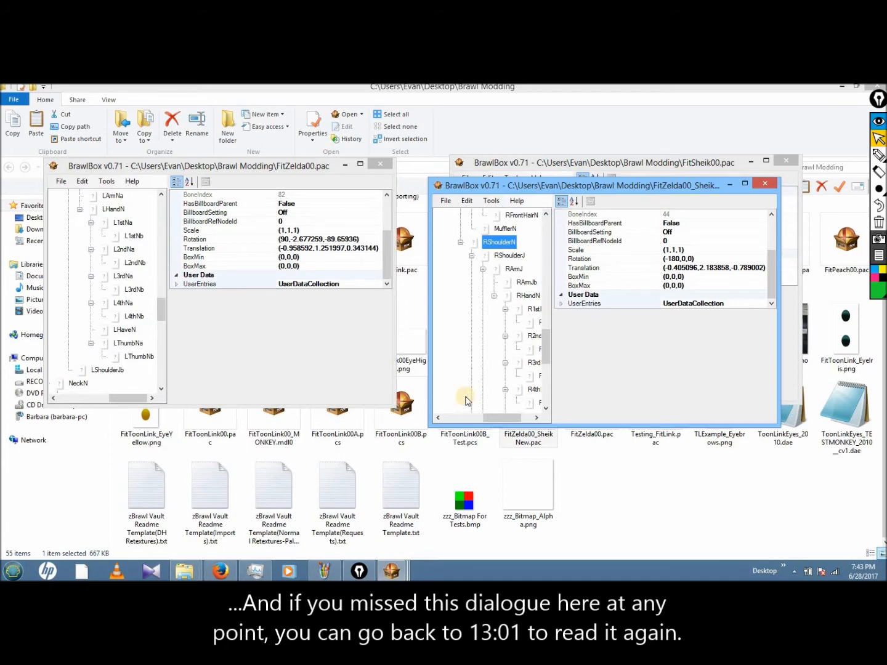
drag(500, 418, 533, 423)
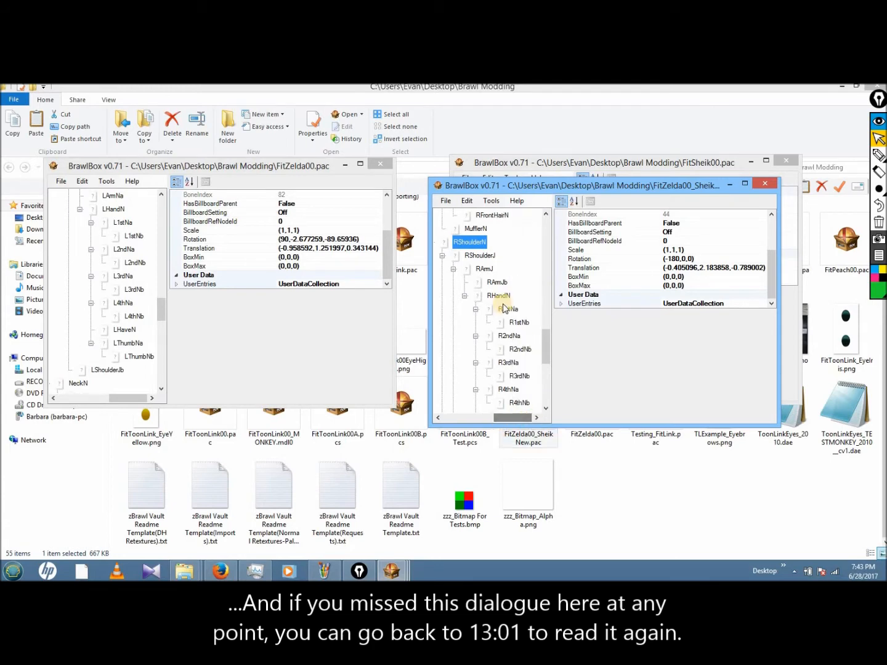
click(498, 295)
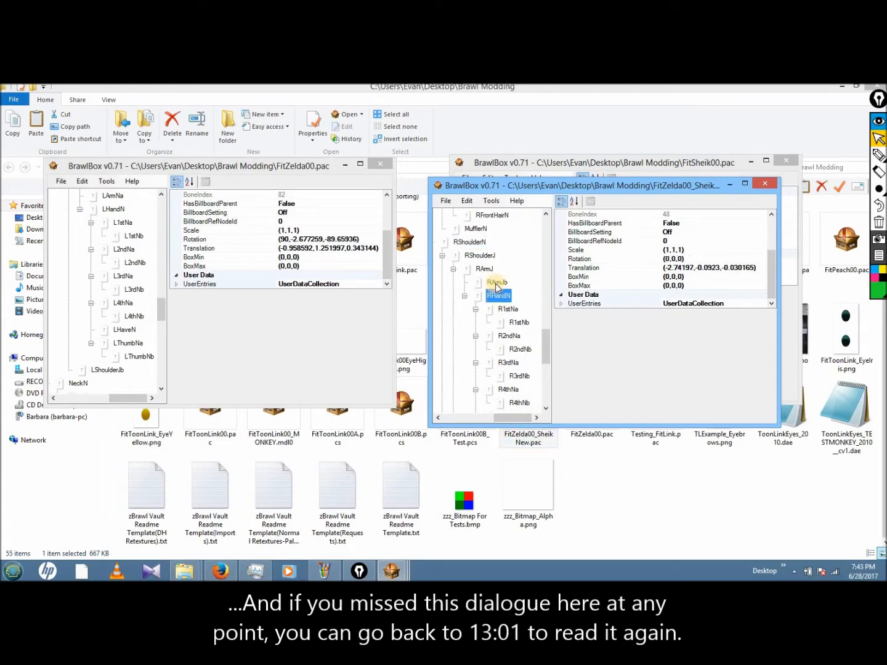
click(497, 283)
click(496, 297)
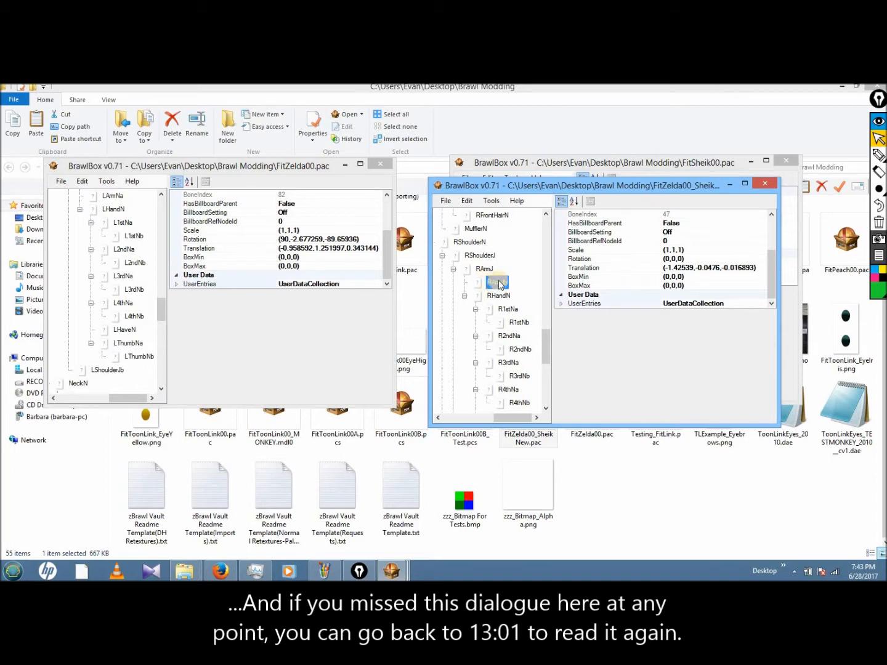
click(495, 295)
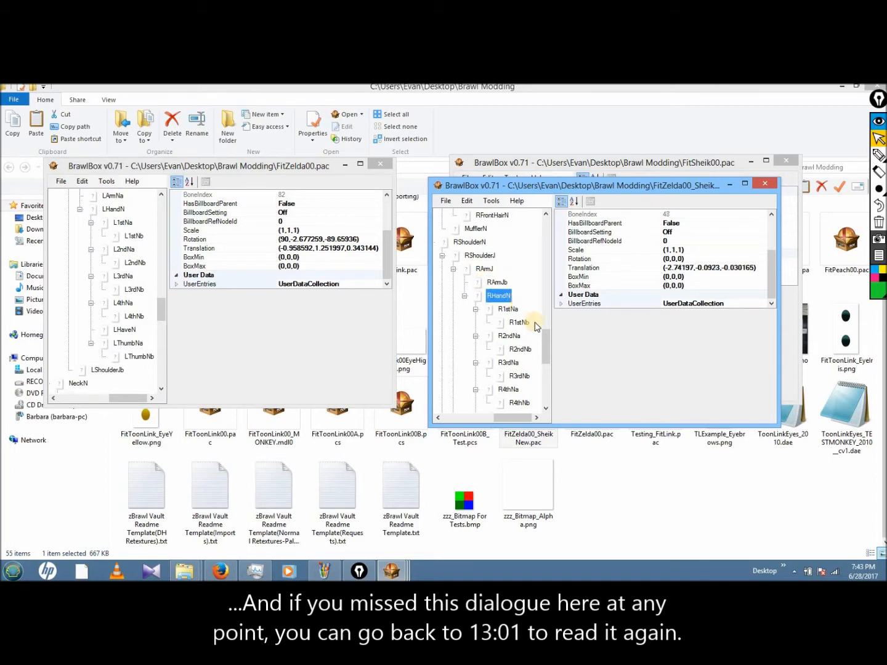
drag(545, 346, 544, 299)
click(500, 274)
drag(545, 299, 555, 346)
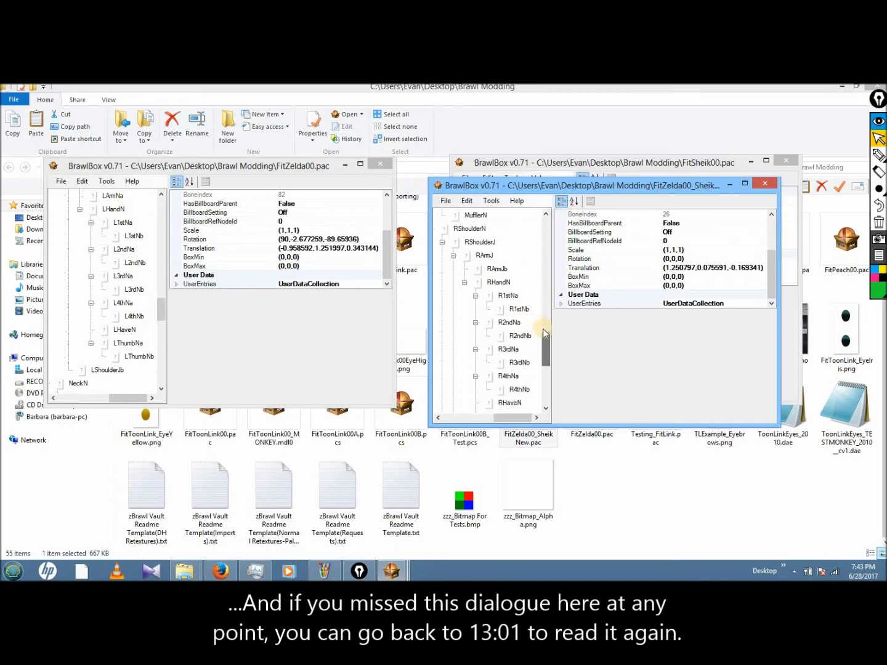
scroll(503, 269, down, 1)
click(497, 243)
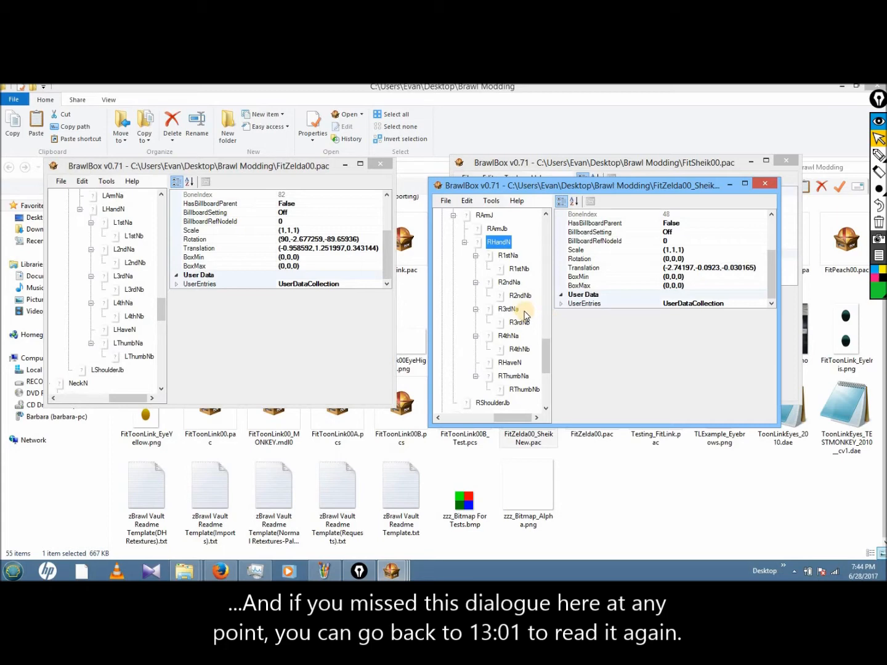
Step: Bring Sheik's LHandN bone group into view beside Zelda's and select Zelda's LHandN bone
drag(549, 354, 550, 295)
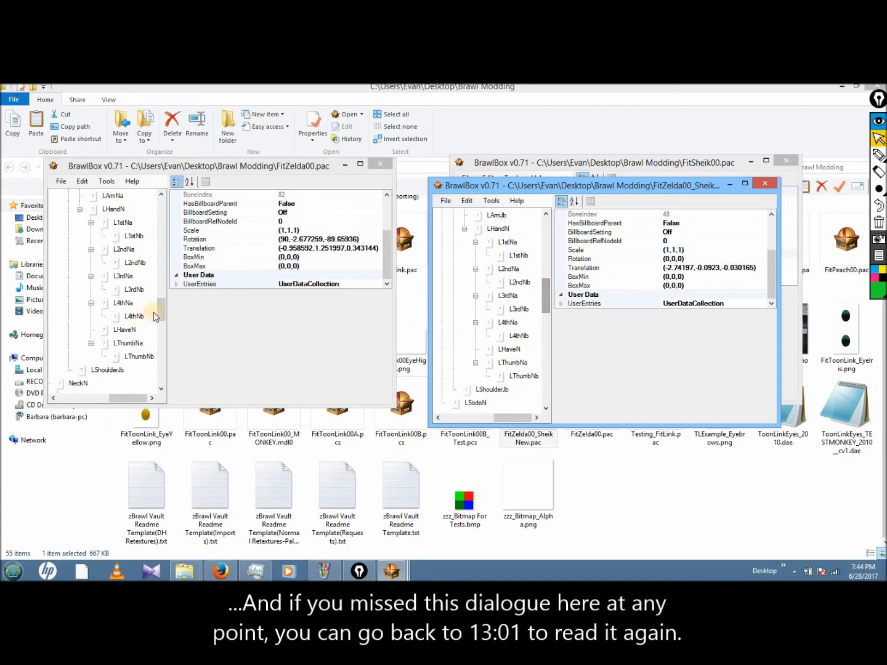
drag(160, 308, 161, 310)
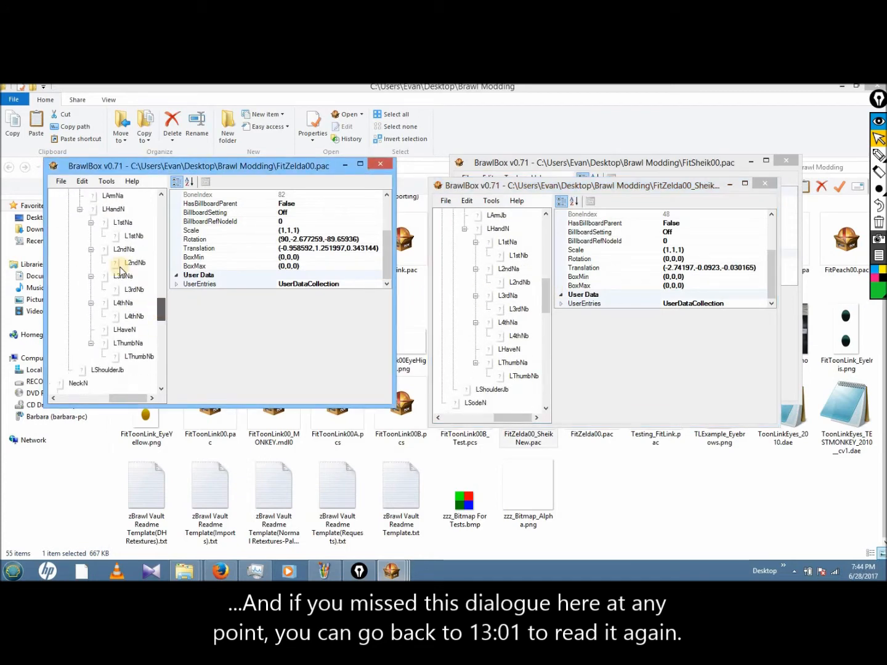
click(115, 209)
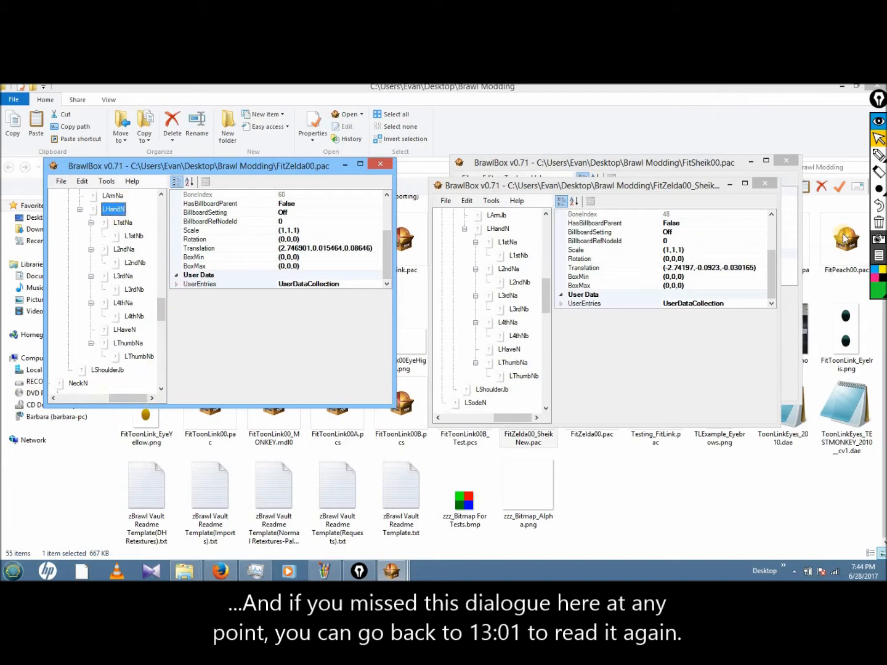
Step: Outline the LHandN bone group in green with the screen annotation pen in both Zelda's and Sheik's trees
click(880, 159)
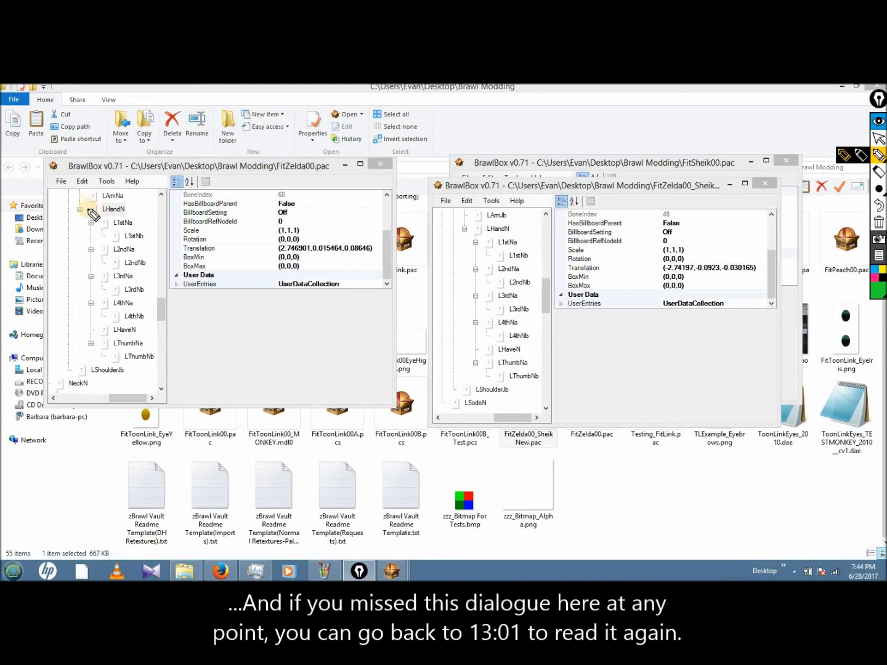
mouse_move(80, 220)
mouse_down()
mouse_move(81, 367)
mouse_move(166, 370)
mouse_move(163, 211)
mouse_move(129, 198)
mouse_move(63, 204)
mouse_move(72, 229)
mouse_up()
mouse_move(453, 222)
mouse_down()
mouse_move(480, 400)
mouse_move(553, 390)
mouse_move(547, 296)
mouse_move(525, 213)
mouse_move(450, 217)
mouse_up()
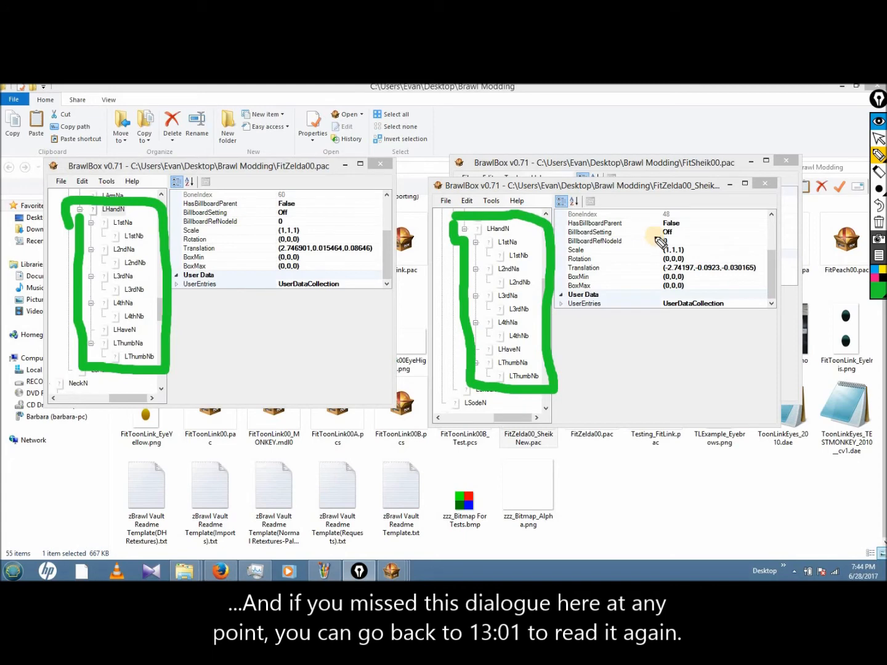
Step: Mark the matching LHandN, finger, LHaveN and thumb bones in both trees with red pen strokes, and clear all annotations
click(879, 289)
click(848, 212)
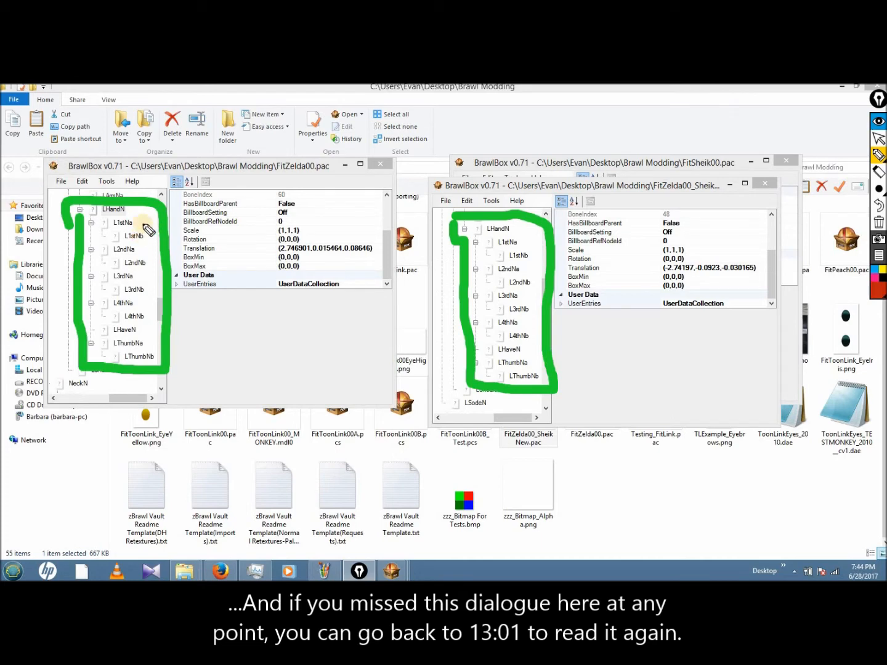
drag(141, 223, 158, 233)
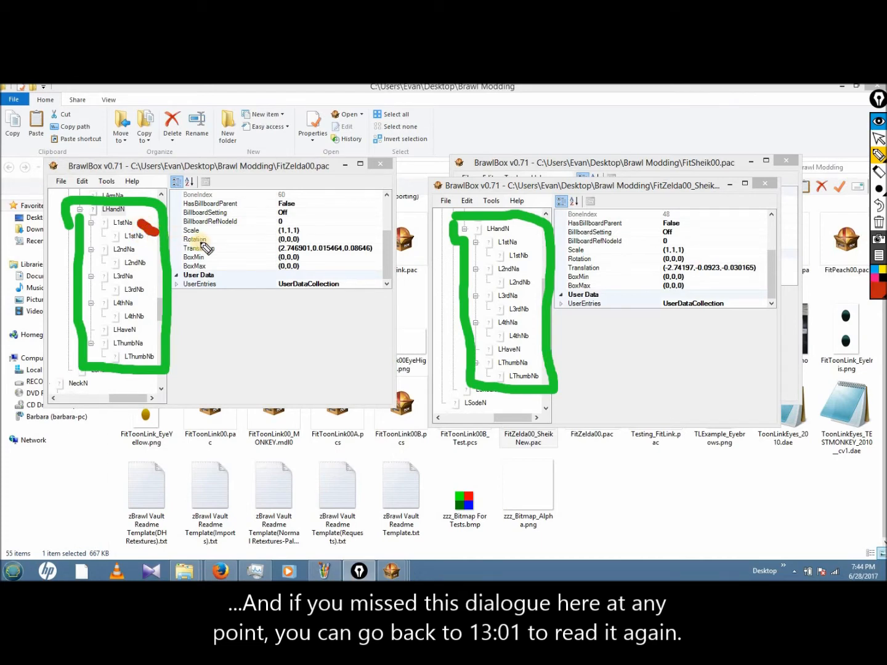
drag(523, 238, 536, 253)
drag(151, 254, 158, 264)
drag(529, 272, 537, 282)
drag(144, 275, 153, 287)
drag(524, 294, 536, 306)
drag(138, 299, 149, 313)
drag(517, 320, 536, 336)
drag(122, 341, 154, 353)
mouse_move(532, 361)
mouse_down()
mouse_move(542, 371)
mouse_move(525, 347)
mouse_up()
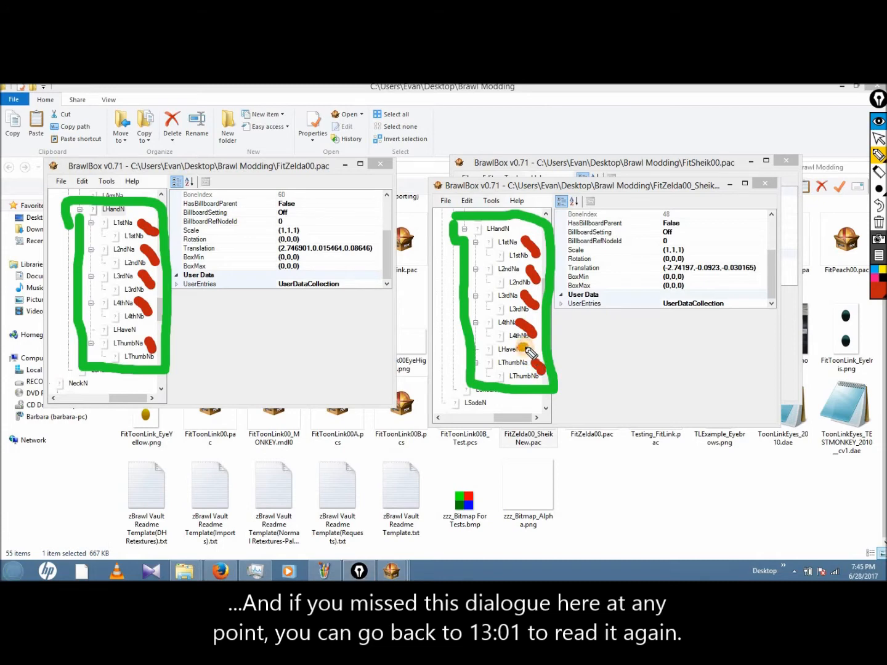
drag(155, 326, 144, 327)
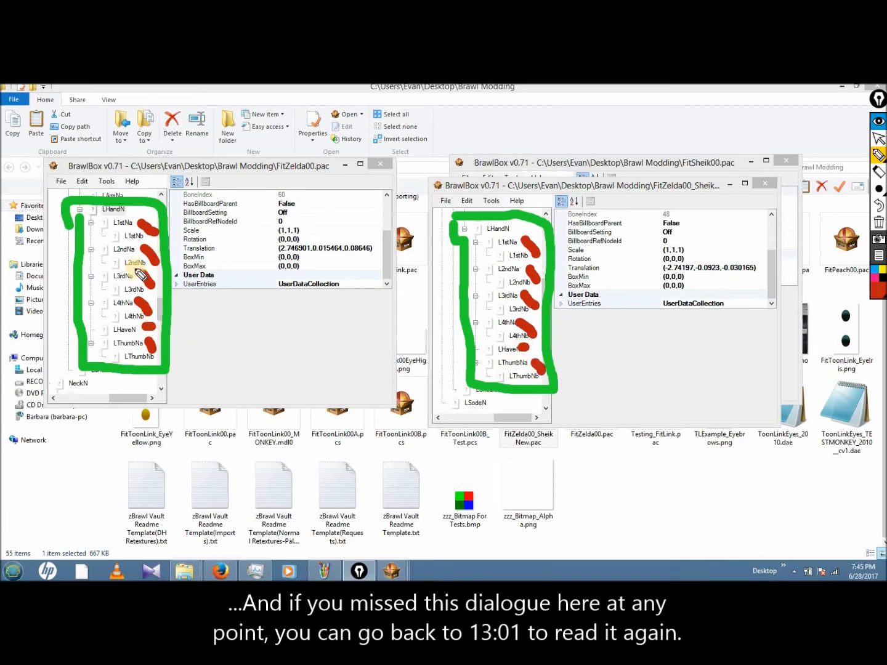
drag(128, 210, 142, 210)
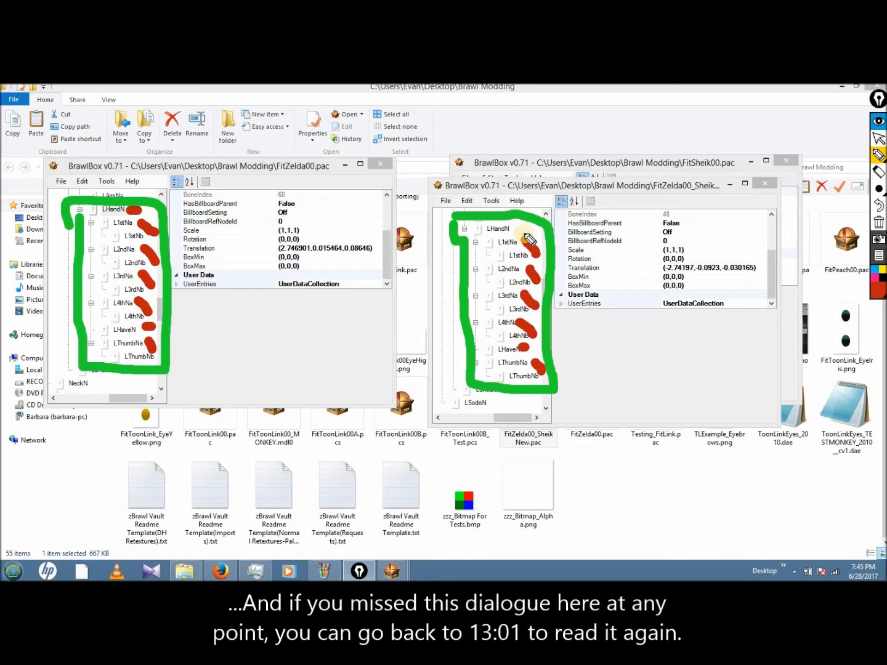
drag(511, 229, 521, 229)
click(879, 221)
click(878, 138)
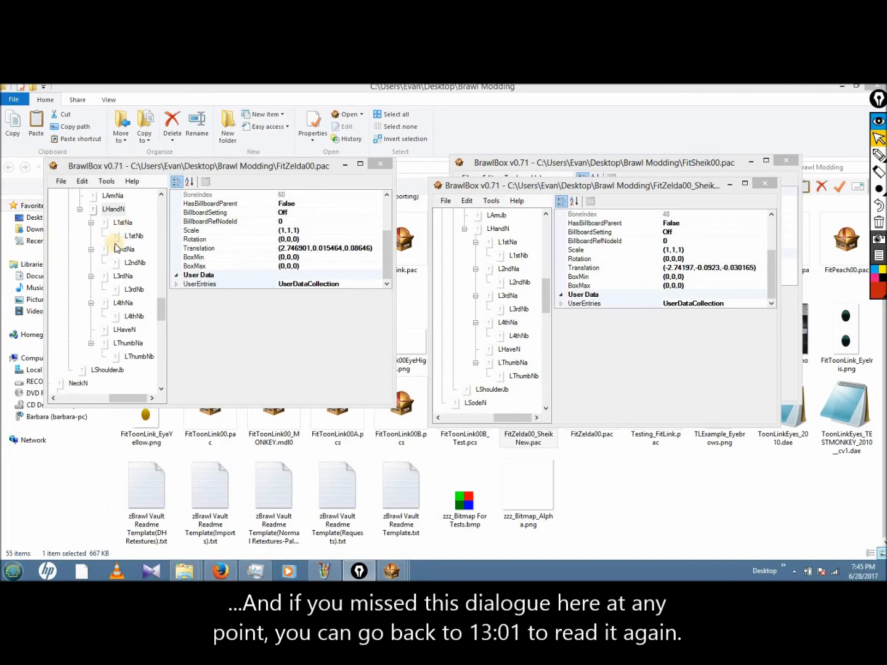
Step: Collapse LHandN in both Sheik's and Zelda's bone trees and bring Sheik's RHandN group into view
click(120, 223)
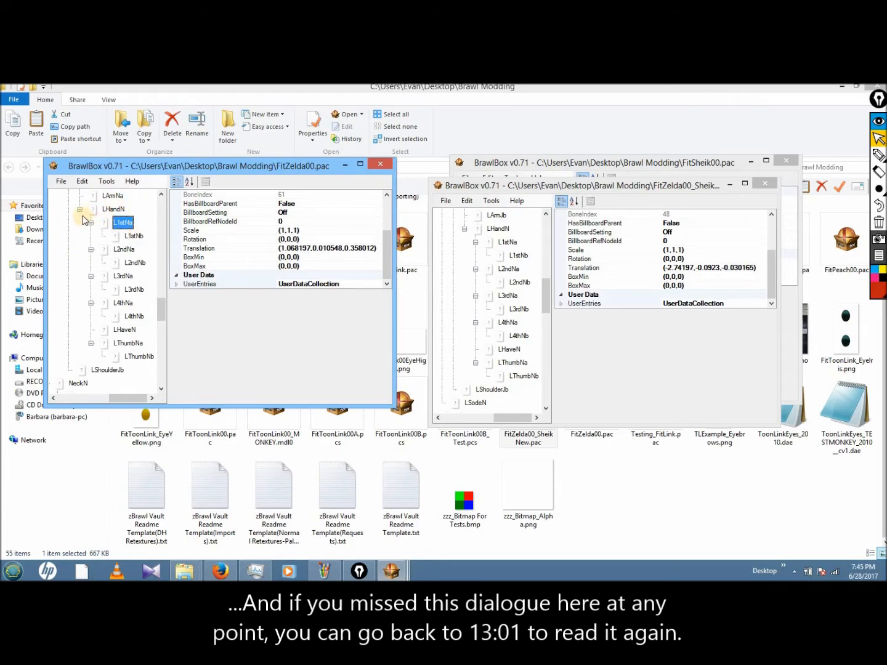
click(110, 209)
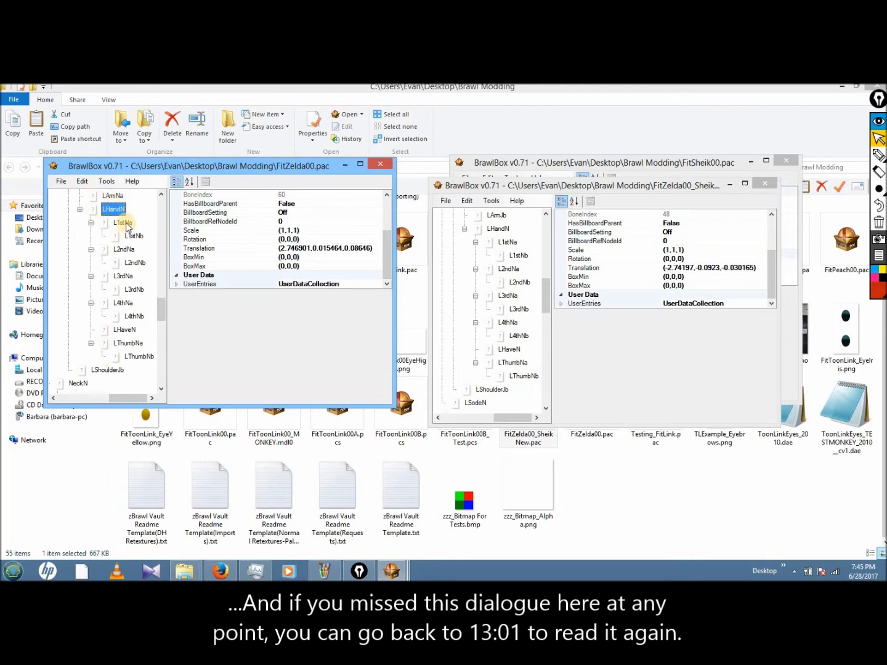
click(465, 228)
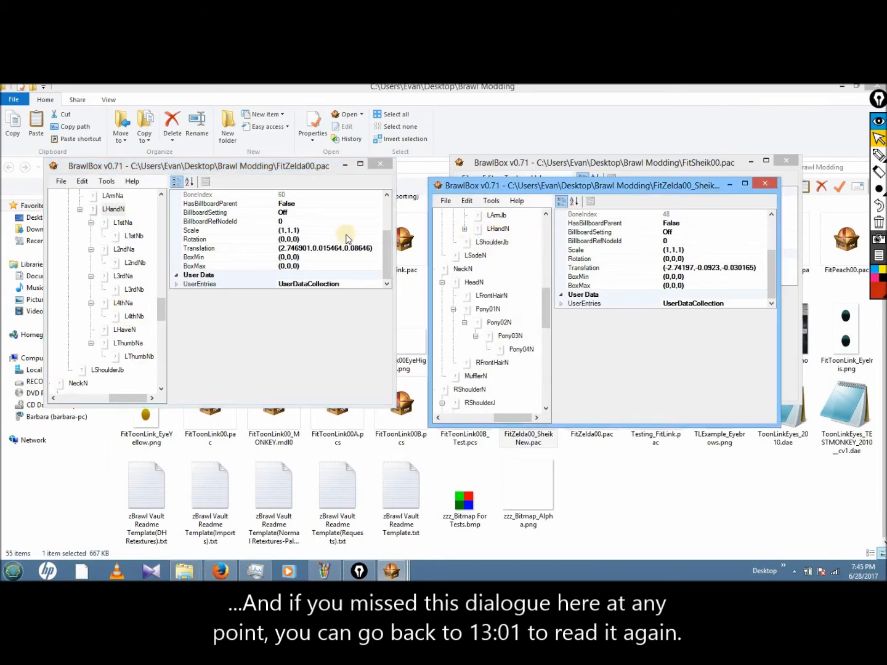
click(82, 210)
drag(163, 324, 162, 311)
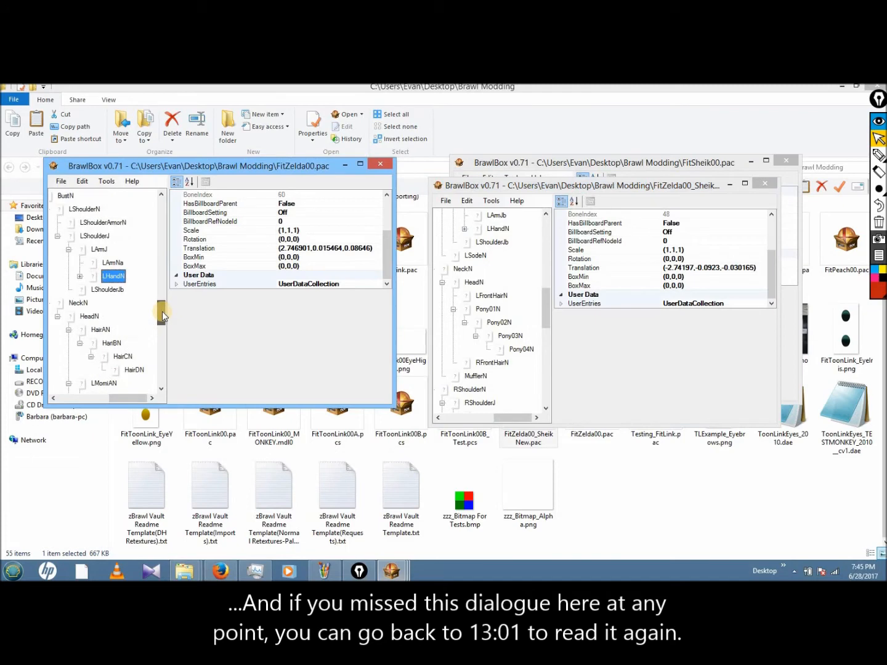
drag(549, 302, 550, 350)
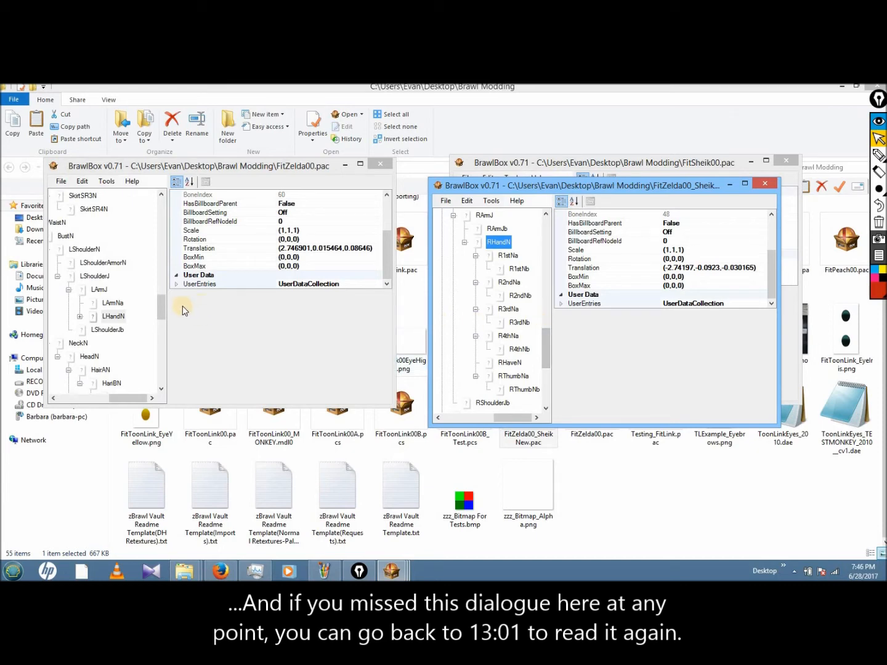
Step: Bring Zelda's RHandN bone group into view and collapse it
drag(158, 305, 164, 349)
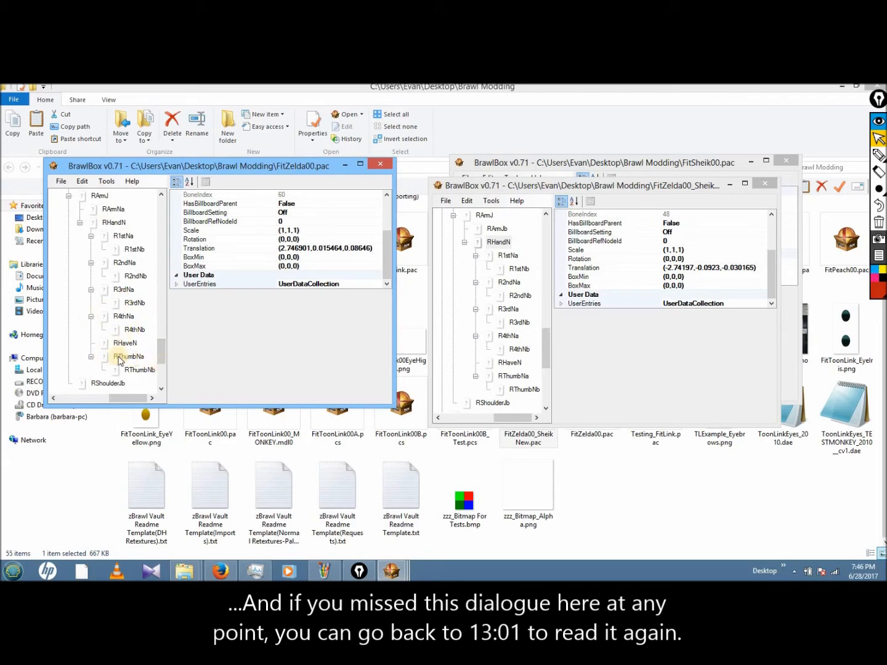
click(78, 224)
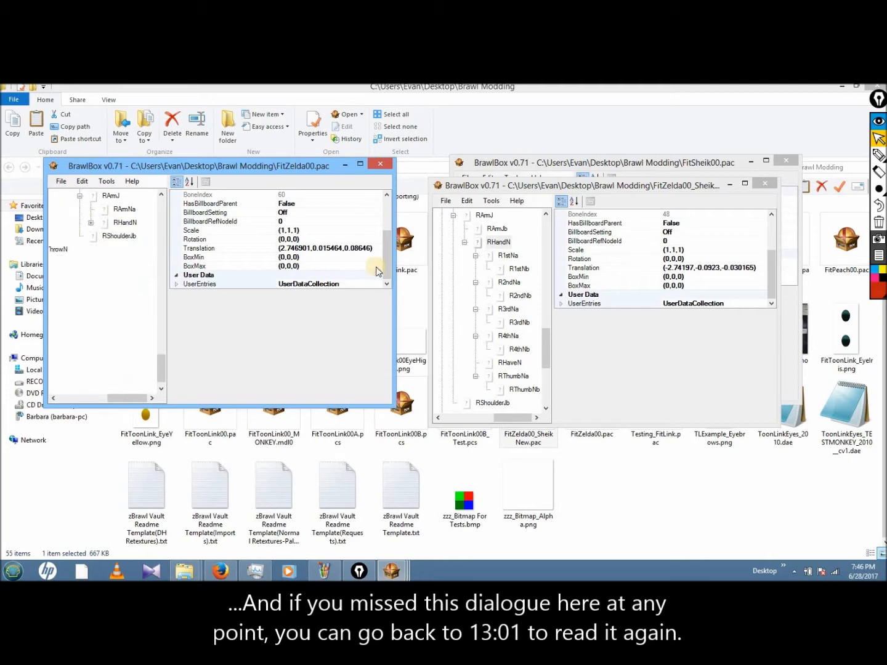
Step: Examine the R1stNa and R1stNb finger bones under RHandN in Sheik's bone tree
click(510, 263)
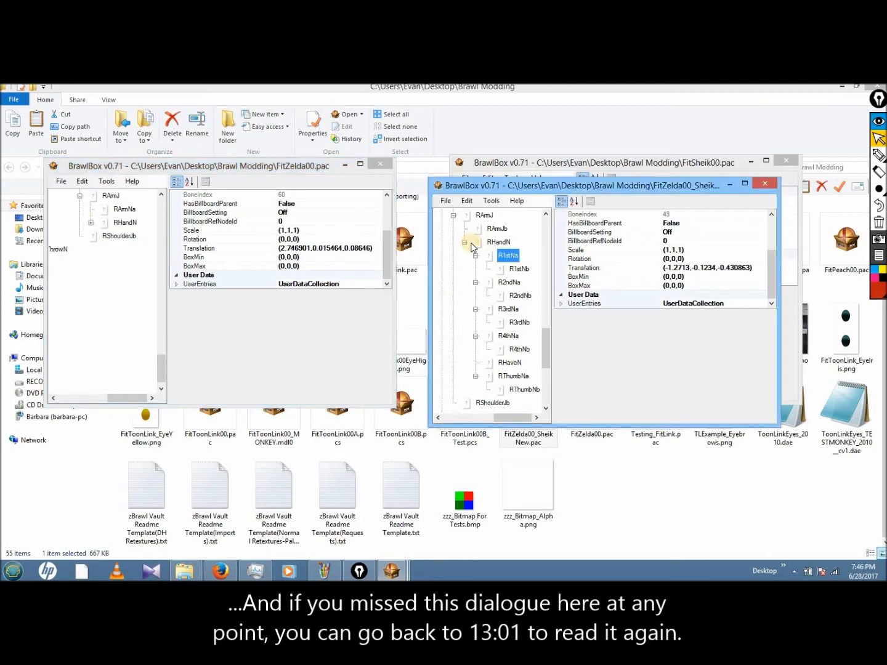
click(508, 255)
click(517, 270)
click(509, 256)
click(519, 270)
click(510, 256)
click(519, 270)
click(508, 255)
click(518, 270)
click(510, 256)
click(516, 268)
click(509, 256)
Step: Collapse RHandN in Sheik's bone tree and bring the RShoulderN groups of both models into view
click(496, 242)
click(464, 242)
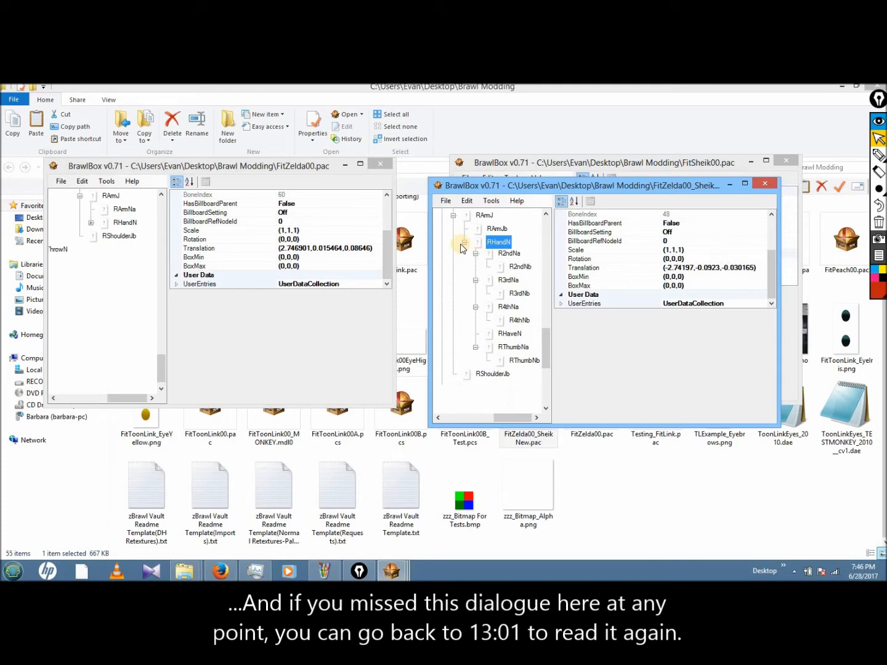
scroll(543, 368, up, 3)
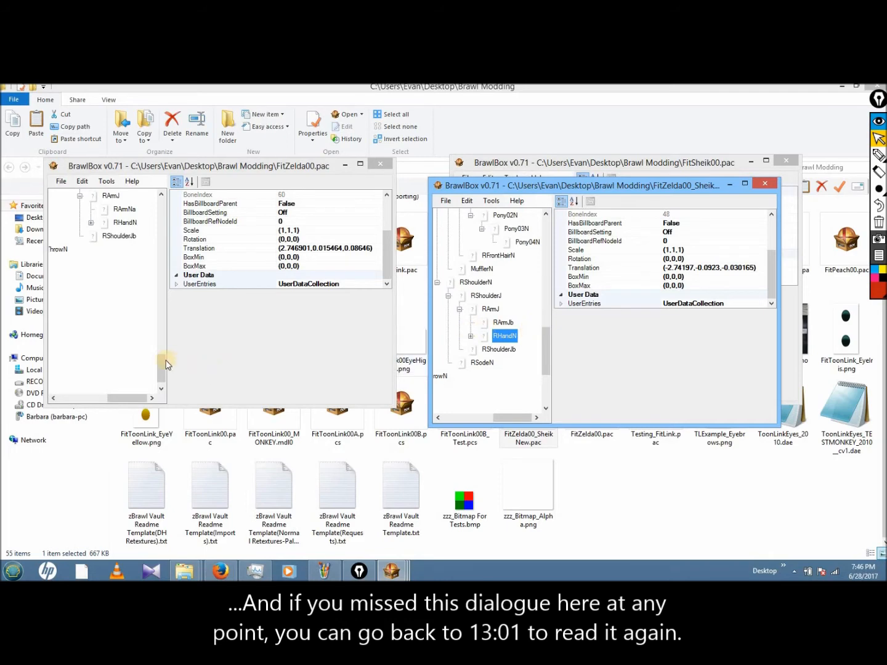
mouse_move(161, 364)
mouse_down()
mouse_move(162, 353)
mouse_move(162, 363)
mouse_up()
mouse_move(546, 352)
mouse_down()
mouse_move(548, 329)
mouse_move(546, 338)
mouse_up()
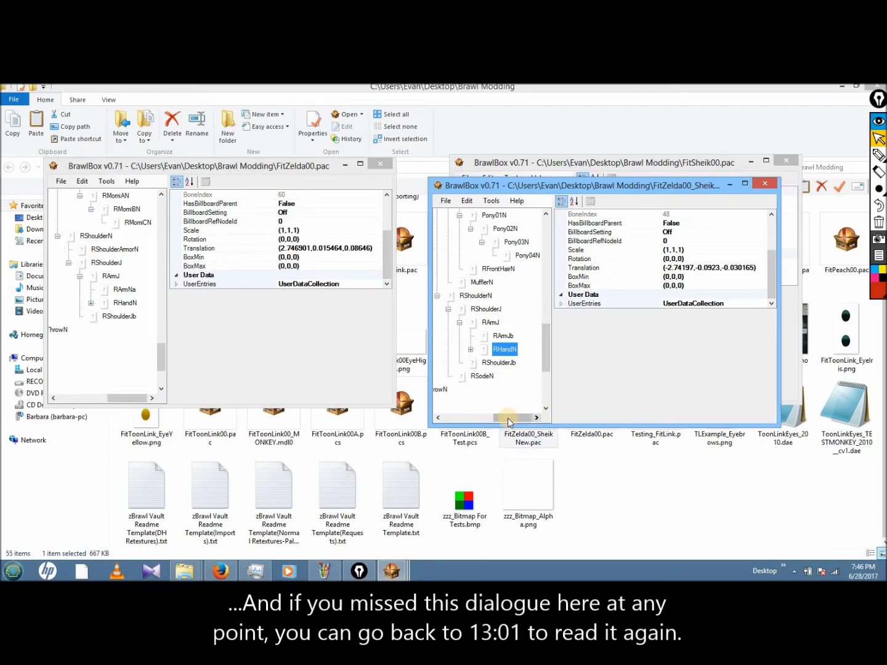
Step: Compare the NeckN and HeadN hair bones in Sheik's tree with those in Zelda's tree
drag(543, 349, 550, 329)
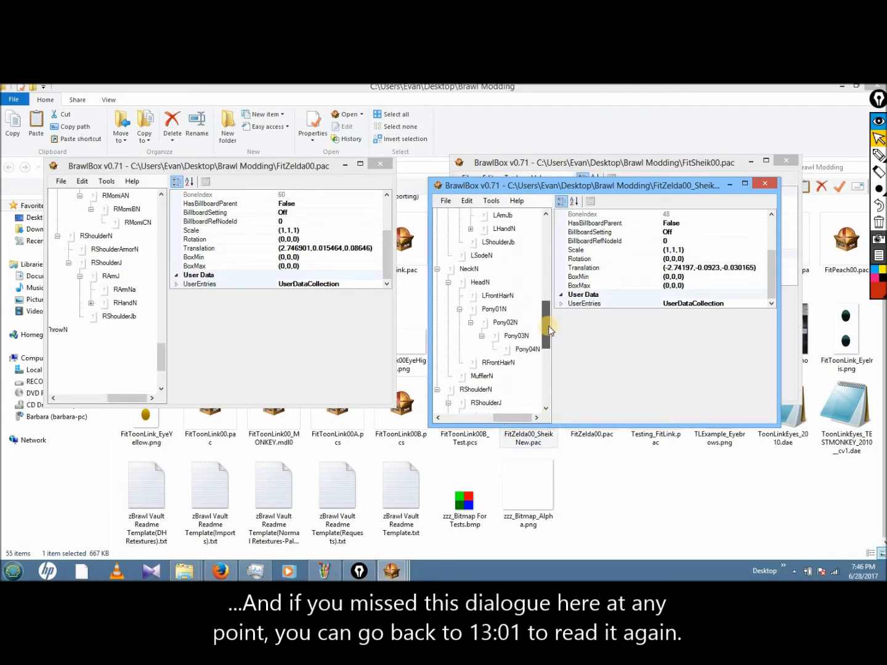
click(525, 349)
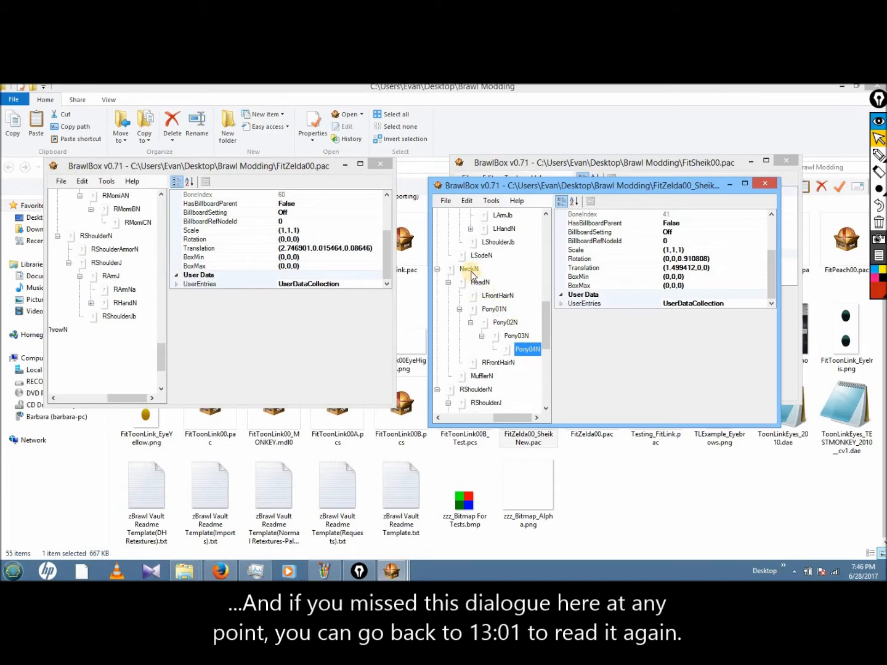
drag(161, 354, 160, 328)
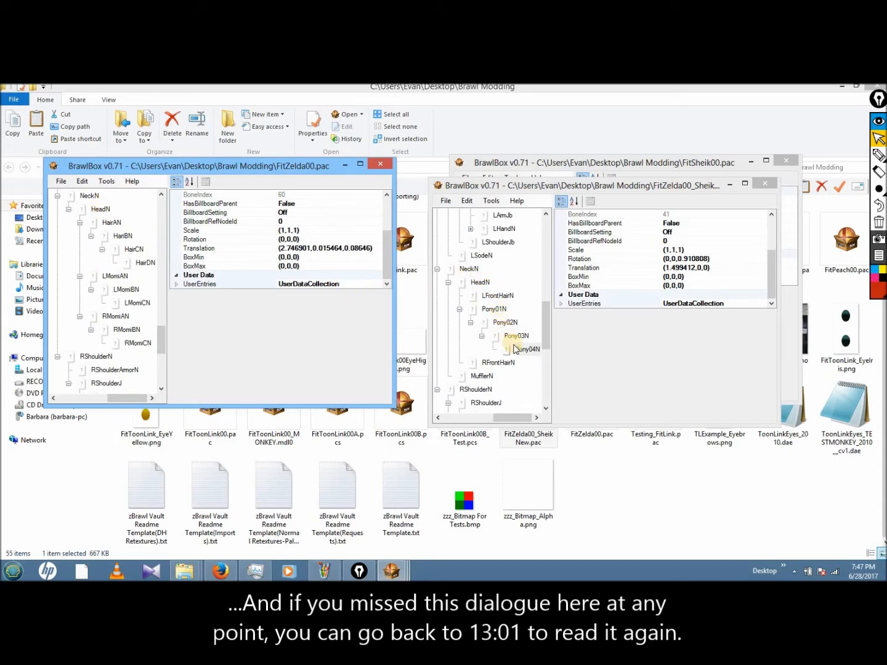
Step: Rename Sheik's LFrontHairN bone under HeadN to DELETEA
click(493, 296)
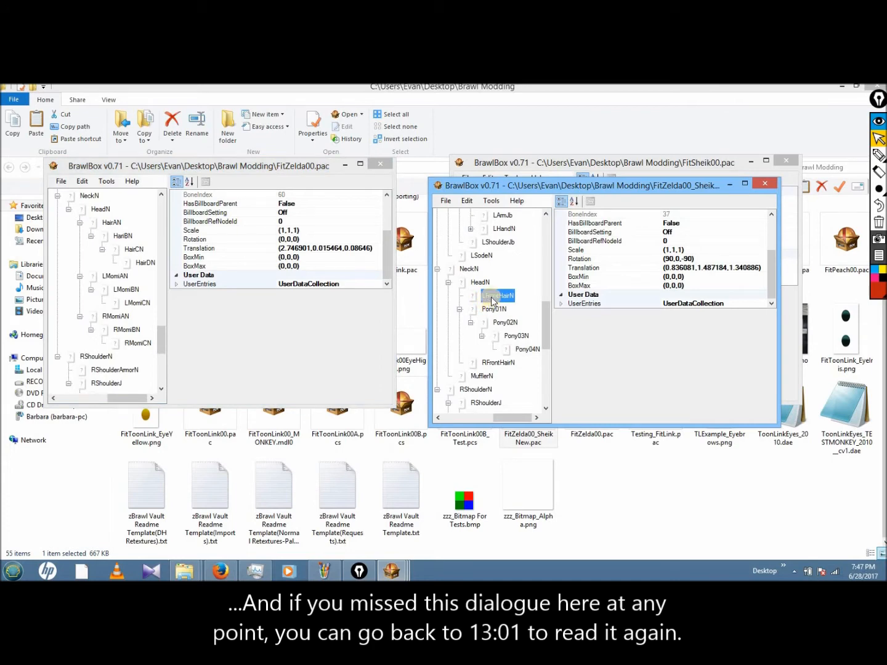
right_click(492, 298)
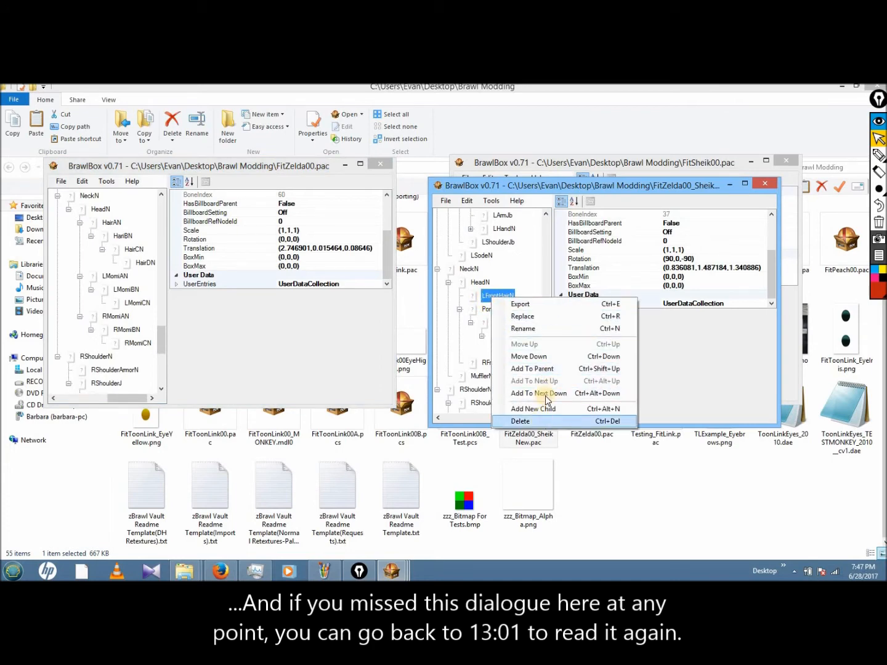
click(539, 330)
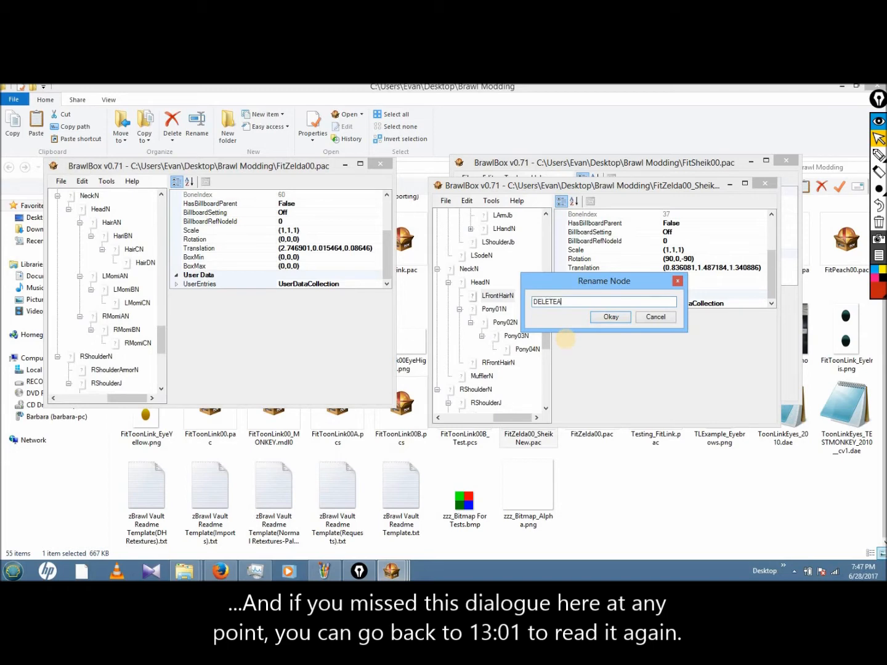
key(ctrl+c)
key(ctrl+v)
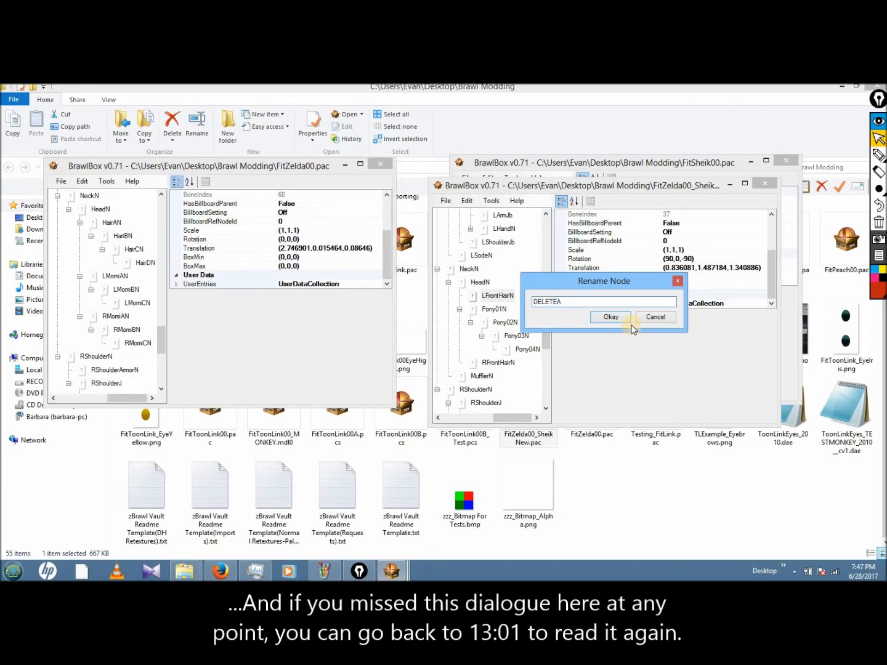
click(609, 319)
Step: Rename Sheik's Pony01N bone under HeadN to DELETEB
click(494, 308)
right_click(486, 309)
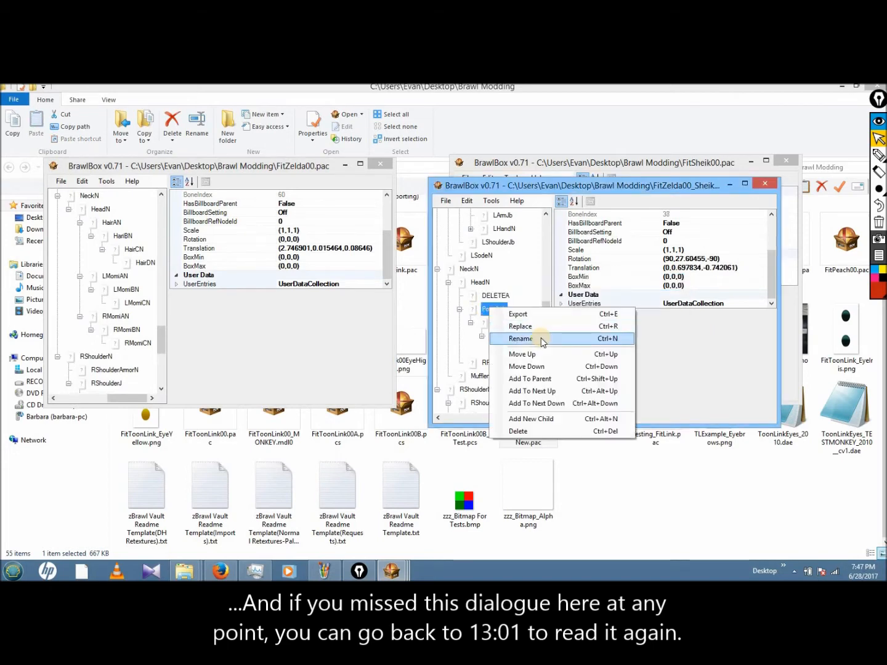
click(566, 338)
key(ctrl+v)
text(B)
click(605, 320)
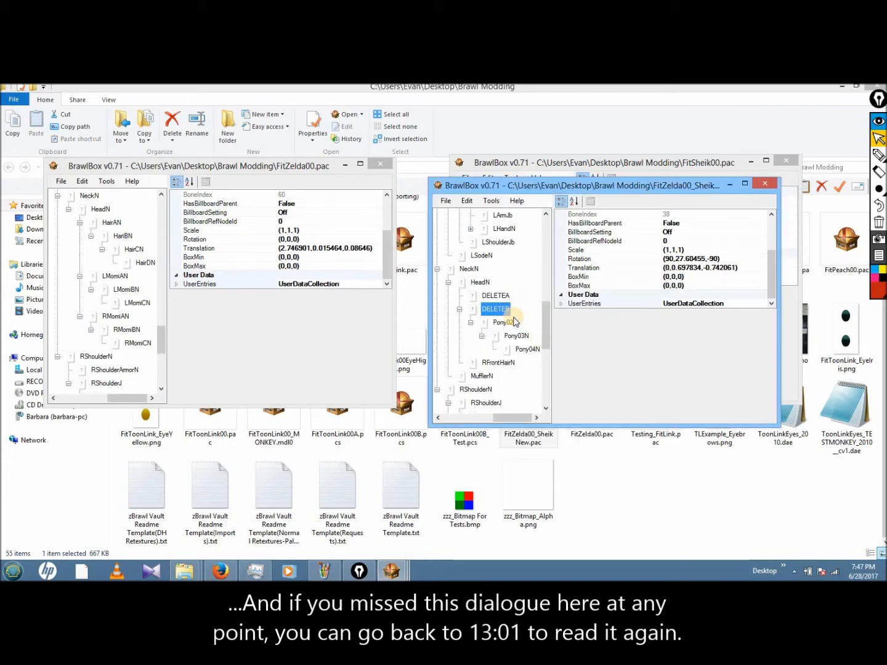
Step: Rename Sheik's Pony02N bone to DELETEC
right_click(511, 322)
click(551, 349)
key(ctrl+v)
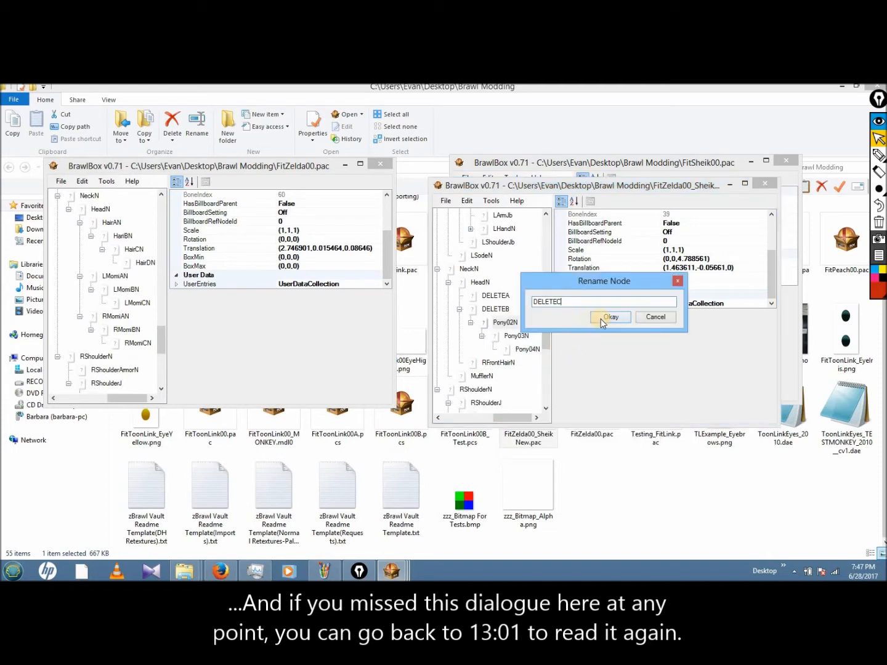
text(C)
click(600, 319)
Step: Rename Sheik's Pony03N bone to DELETED
click(516, 335)
right_click(516, 336)
click(548, 366)
key(ctrl+v)
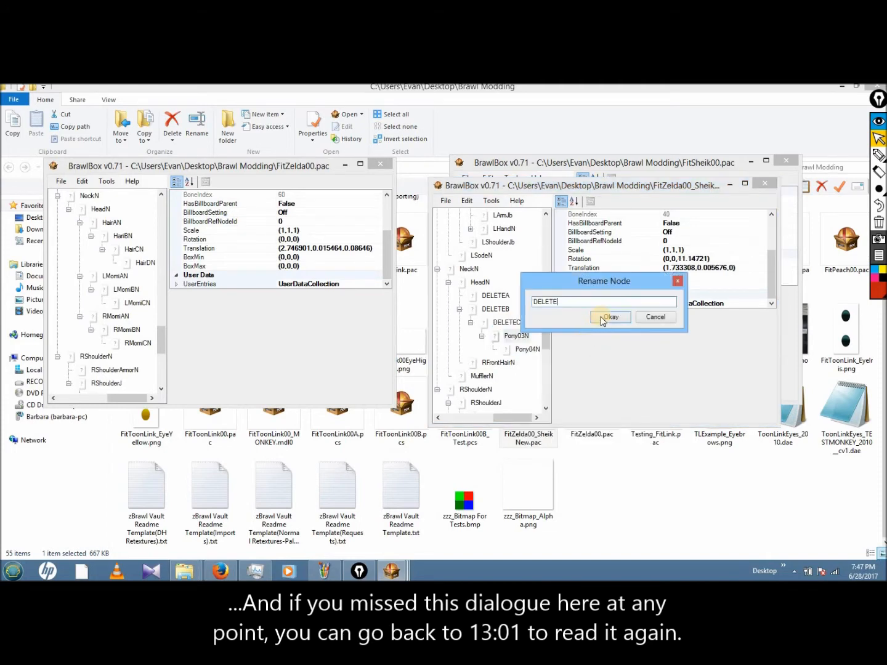
click(611, 316)
Step: Rename Sheik's Pony04N bone, the last in the ponytail chain, to DELETEE
right_click(527, 349)
click(552, 380)
key(ctrl+v)
click(609, 317)
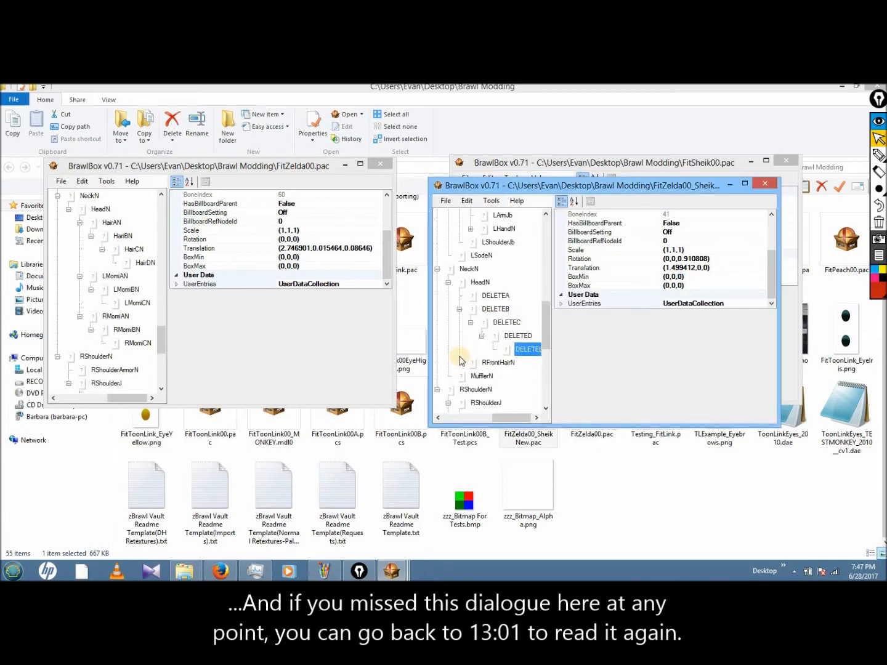
Step: Rename Sheik's RFrontHairN bone under HeadN to DELETEF
click(494, 362)
right_click(493, 364)
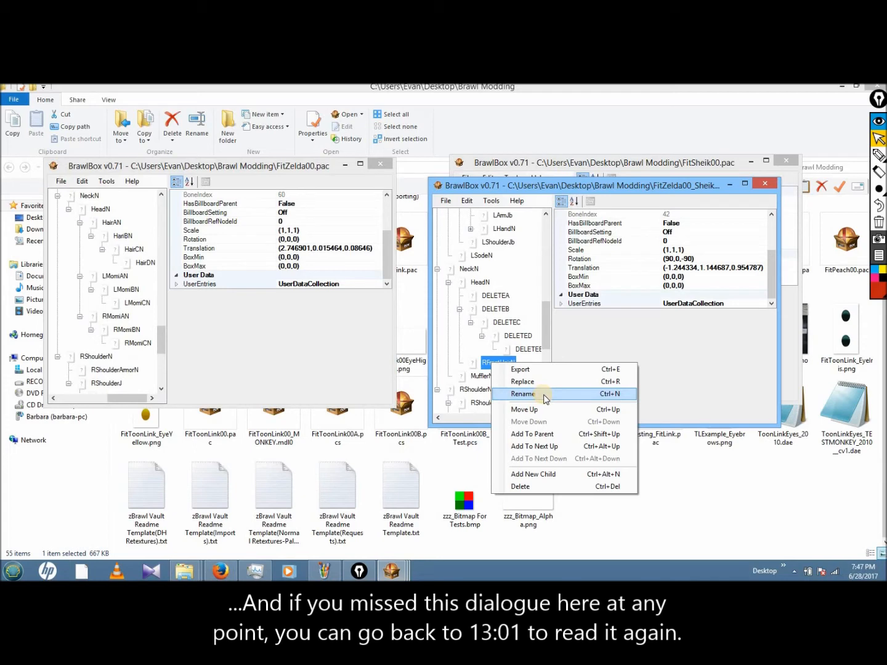
click(522, 394)
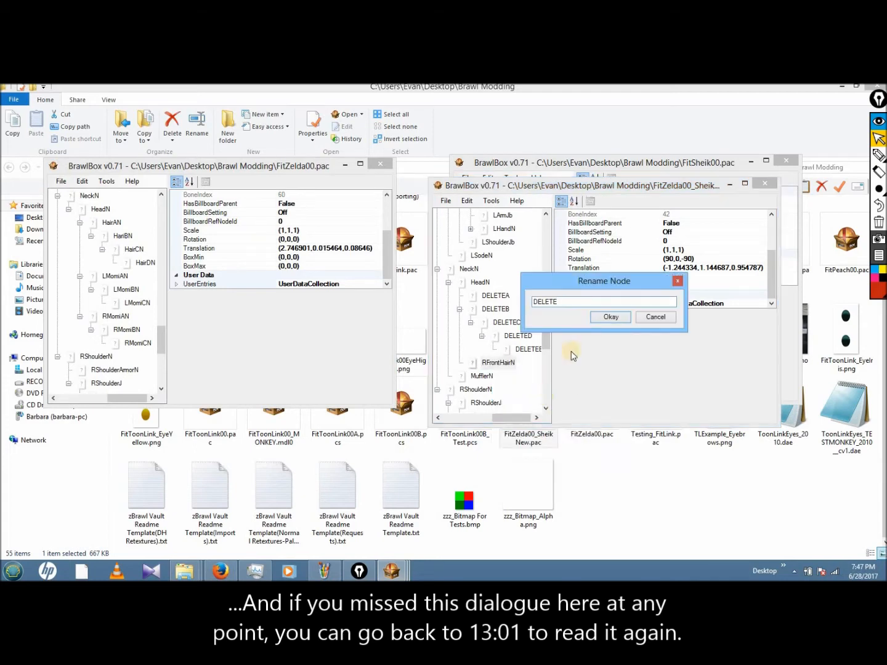
click(608, 317)
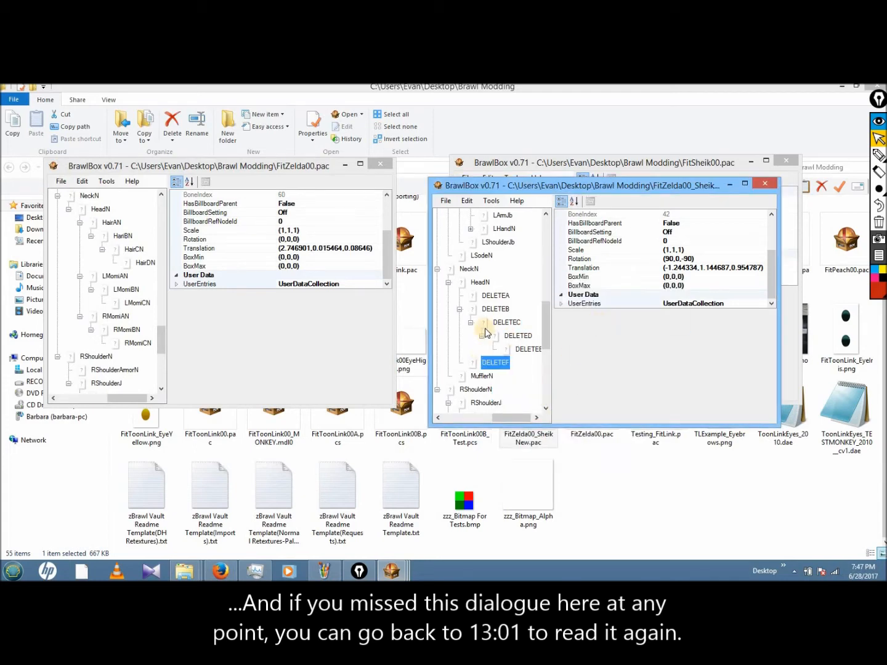
Step: Collapse the DELETED, DELETEC and DELETEB bones and their parent HeadN in Sheik's tree
click(482, 336)
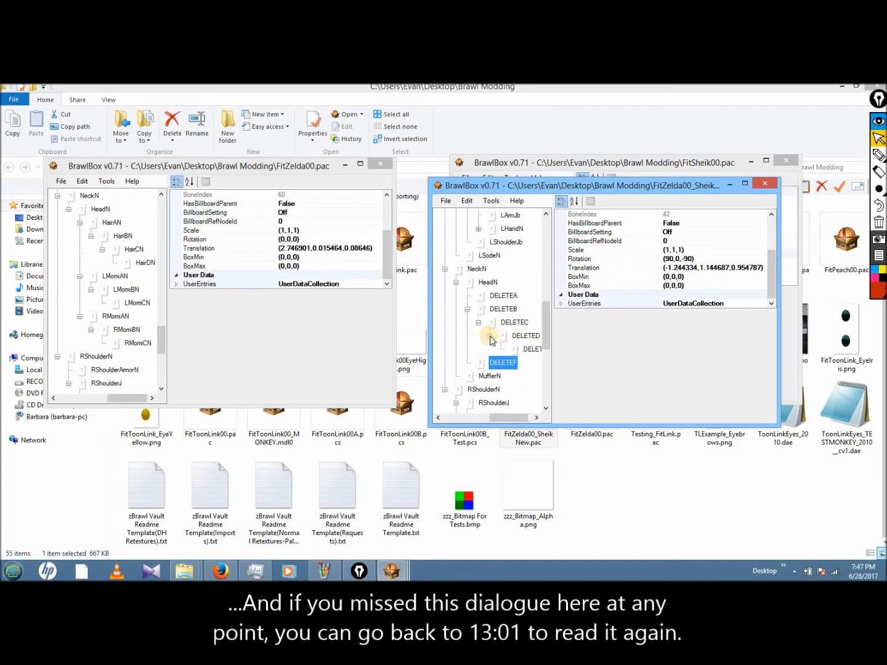
click(478, 322)
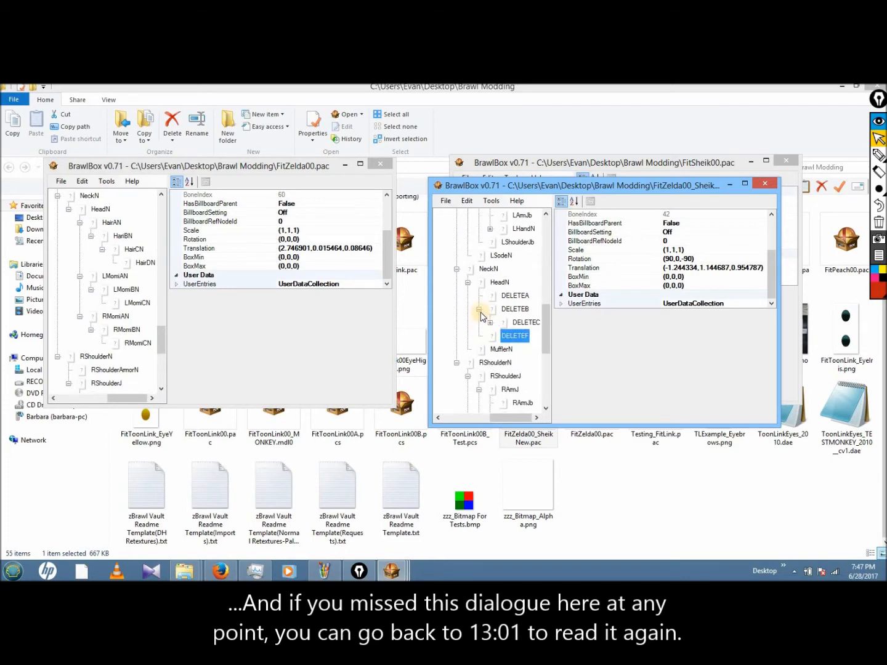
click(480, 311)
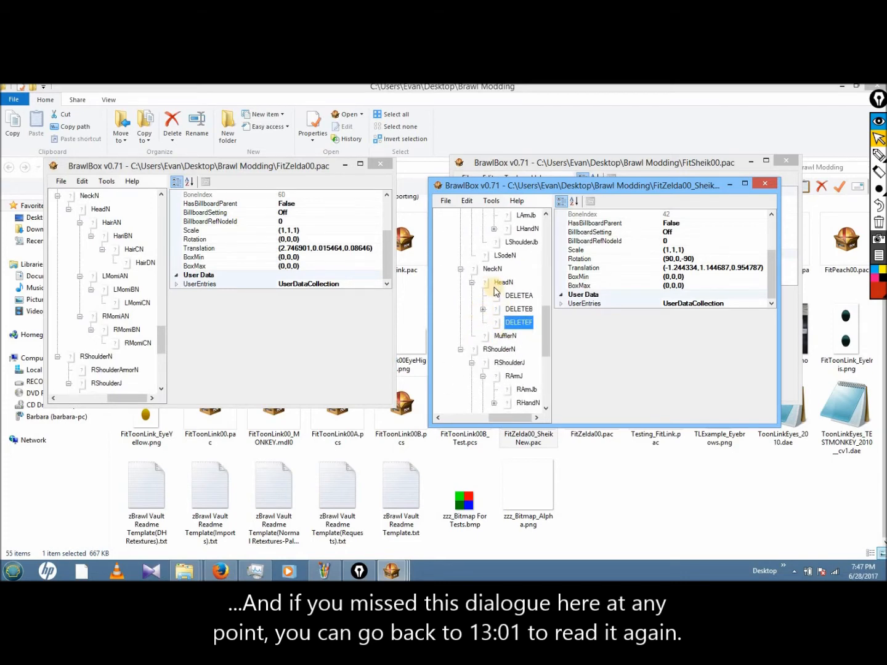
click(478, 285)
click(471, 282)
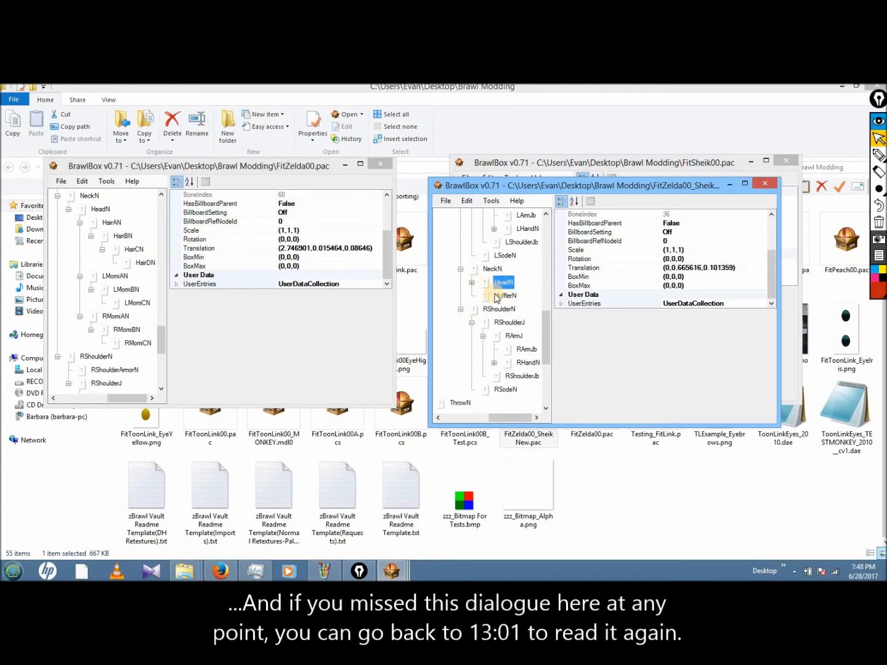
Step: Rename Sheik's MufflerN bone under NeckN to DELETEG
click(503, 296)
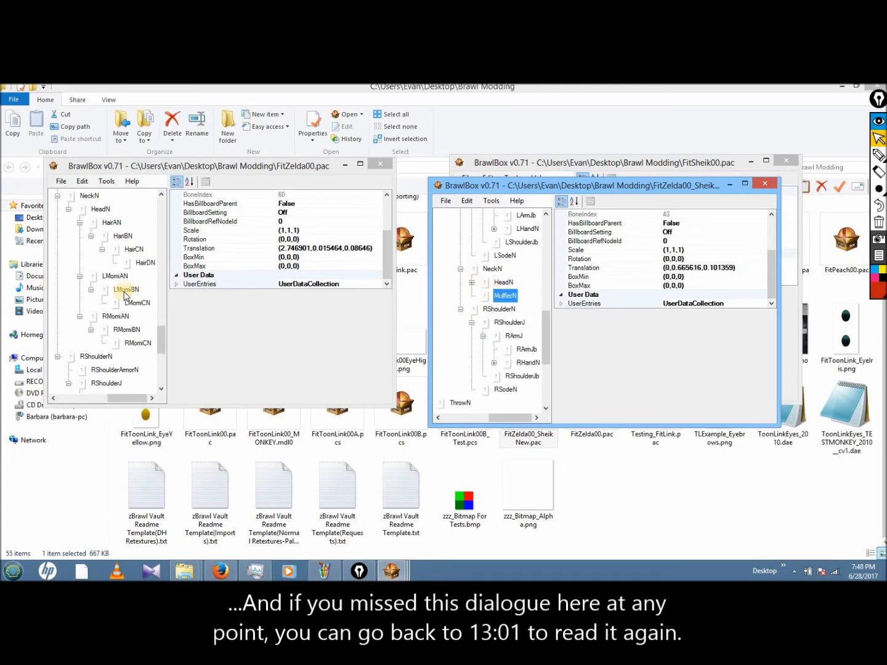
right_click(505, 302)
click(548, 329)
text(DELETEG)
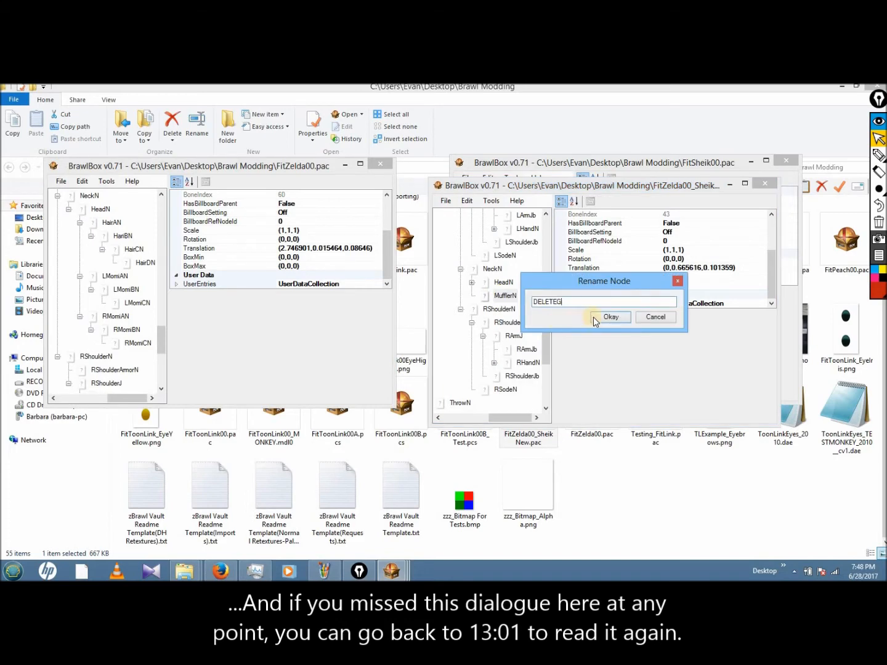
click(594, 317)
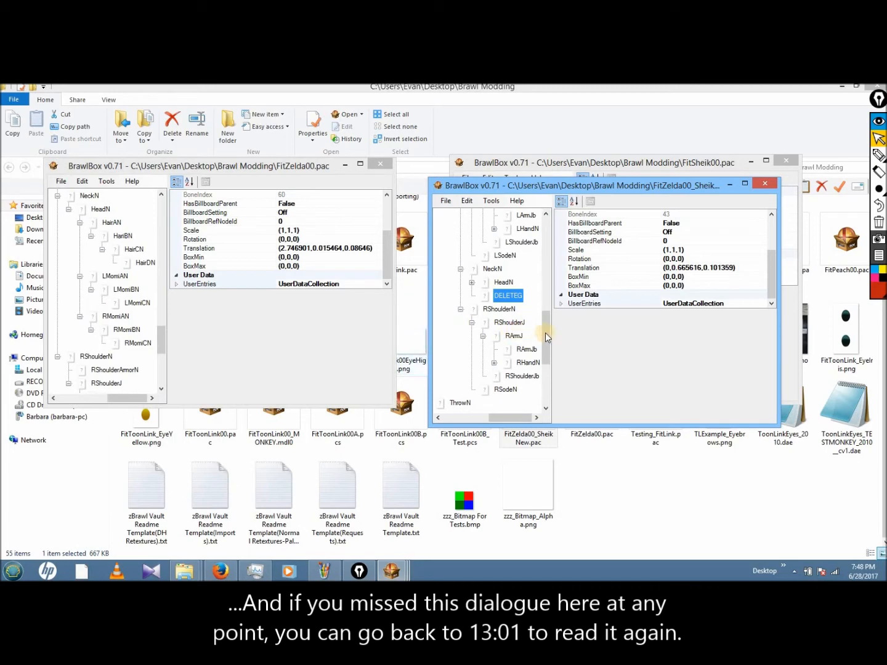
Step: Compare the bones under NeckN and HeadN in Zelda's tree with those in Sheik's tree, including HairAN, LMomiAN and RMomiAN
scroll(547, 338, down, 1)
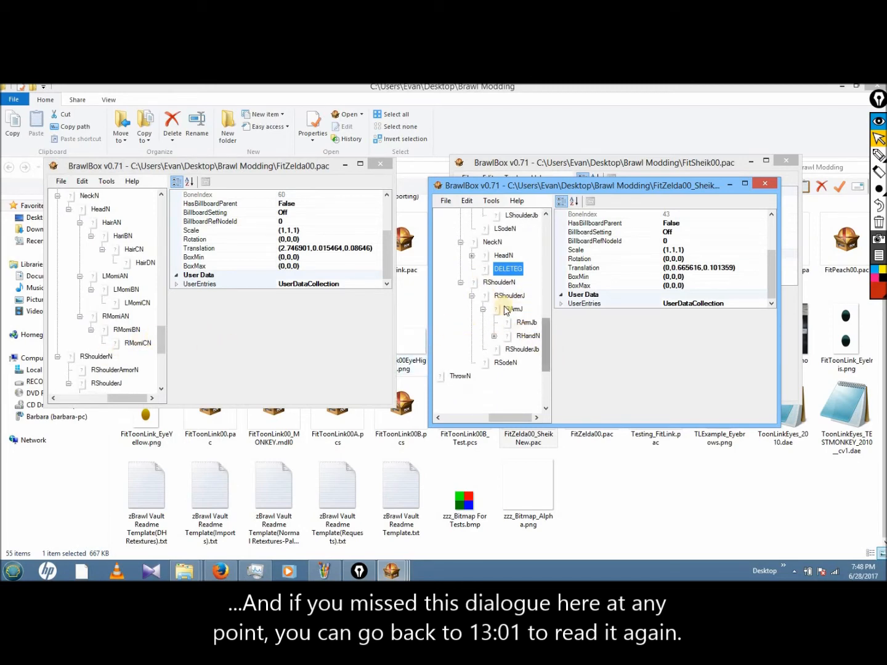
scroll(546, 336, up, 1)
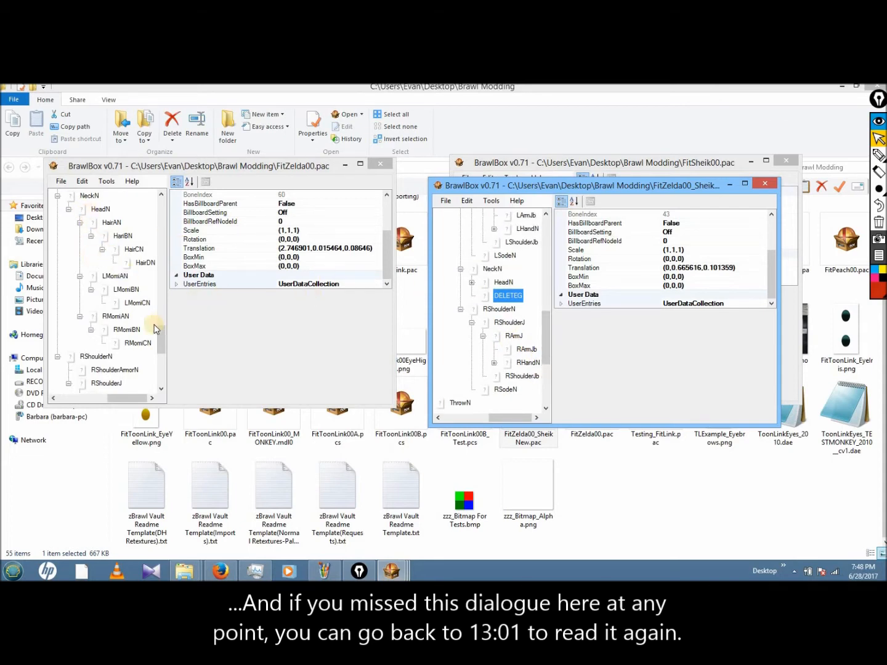
drag(160, 334, 161, 330)
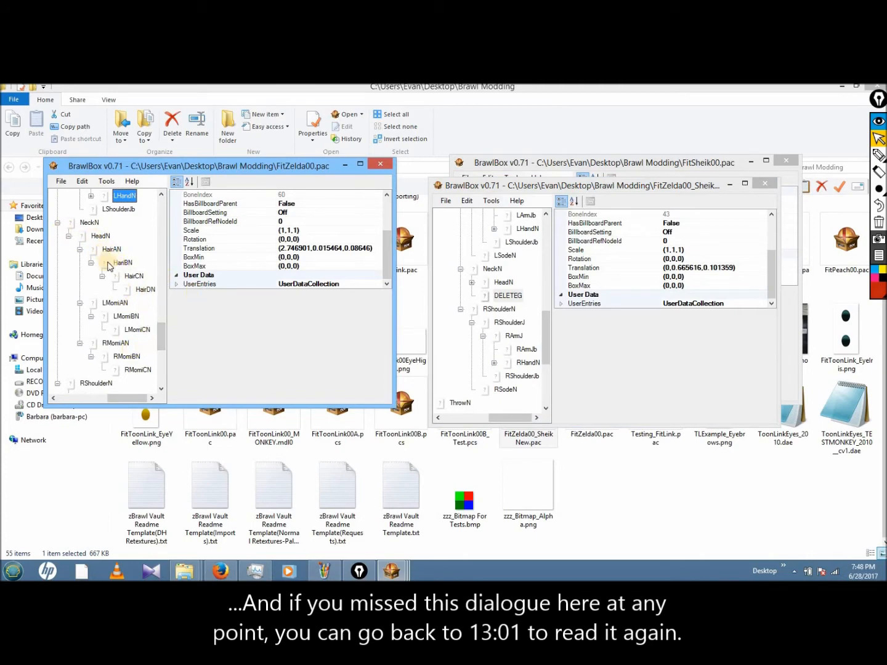
click(501, 282)
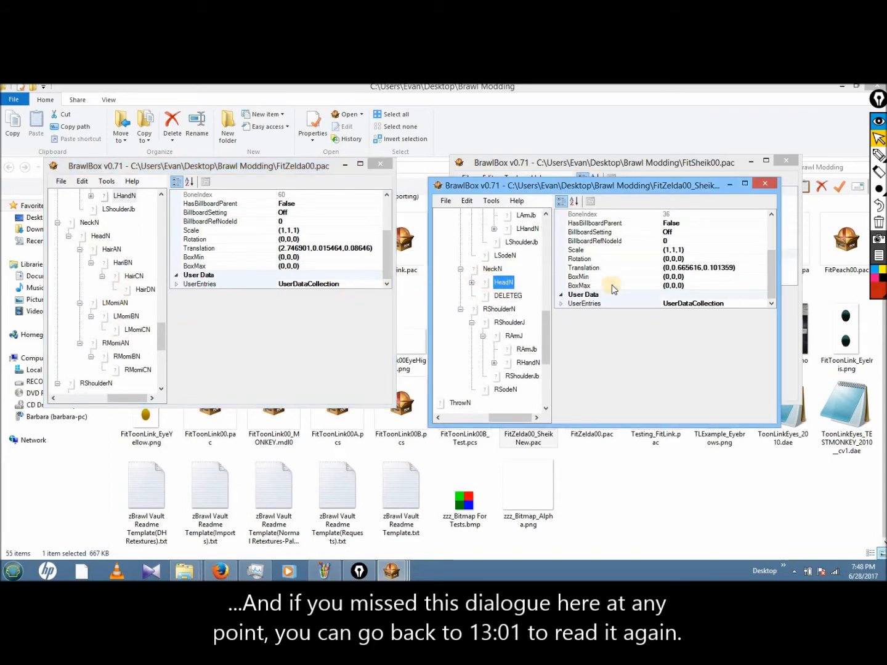
click(502, 282)
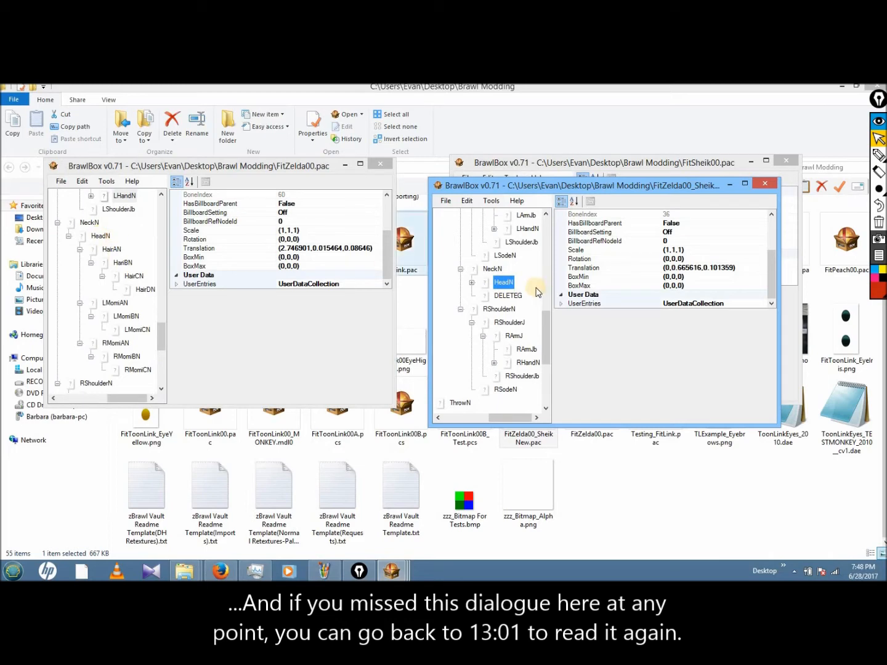
click(99, 236)
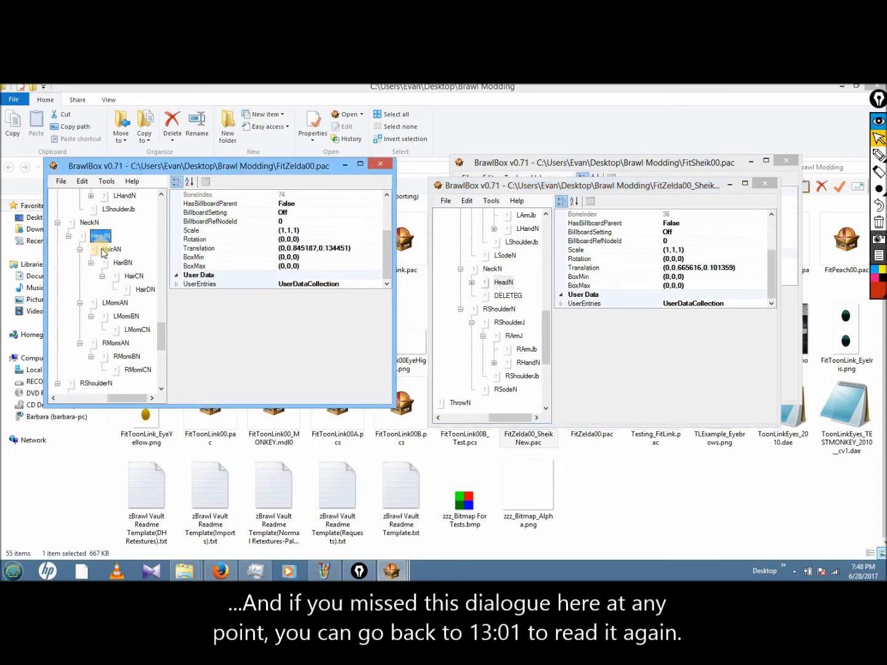
click(108, 249)
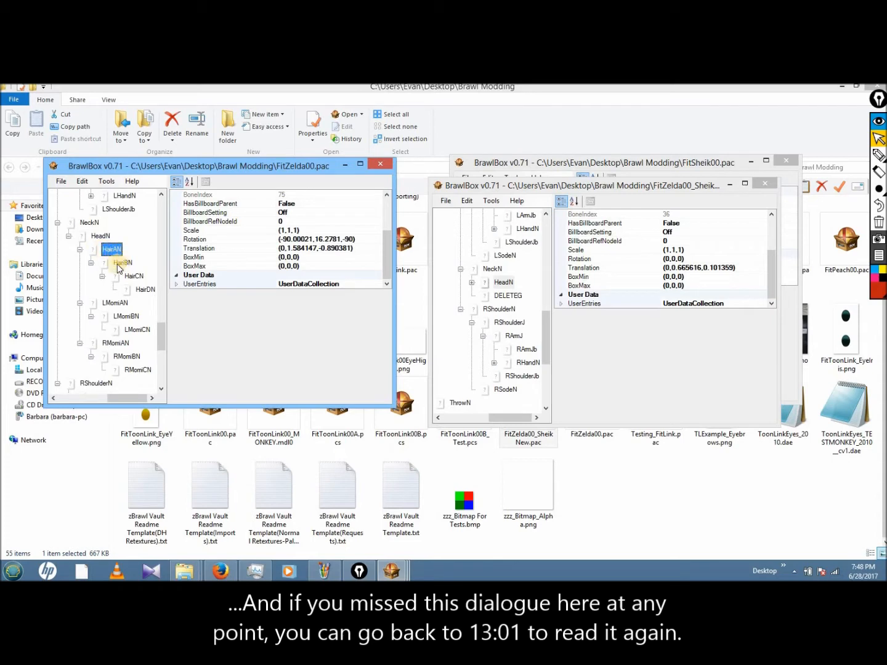
click(114, 303)
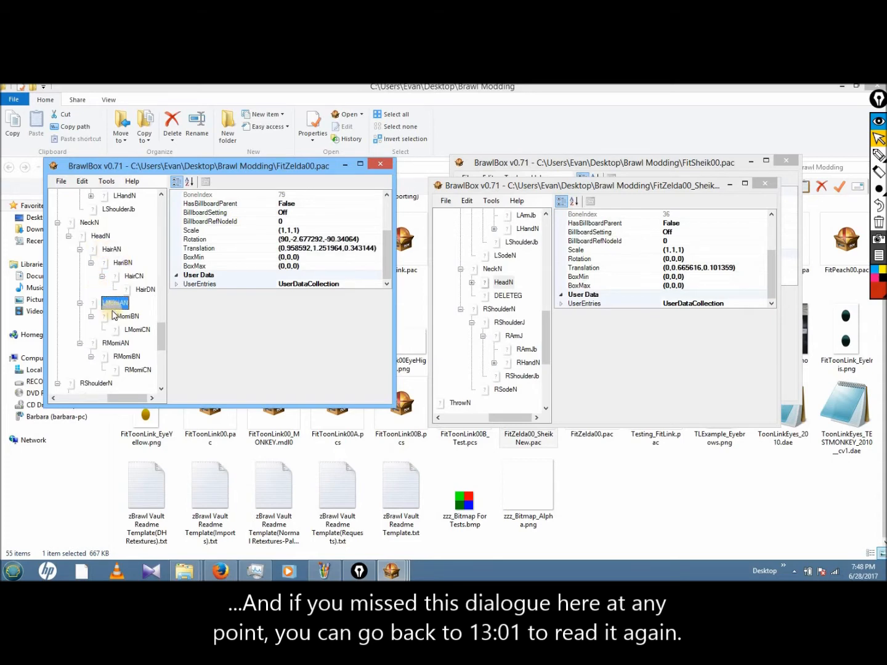
click(112, 250)
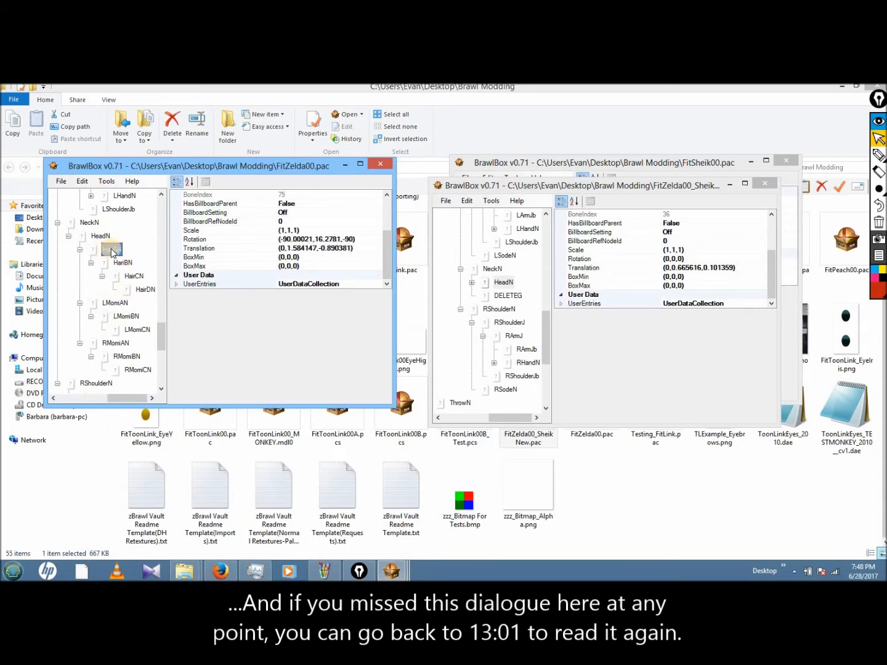
click(113, 305)
click(116, 342)
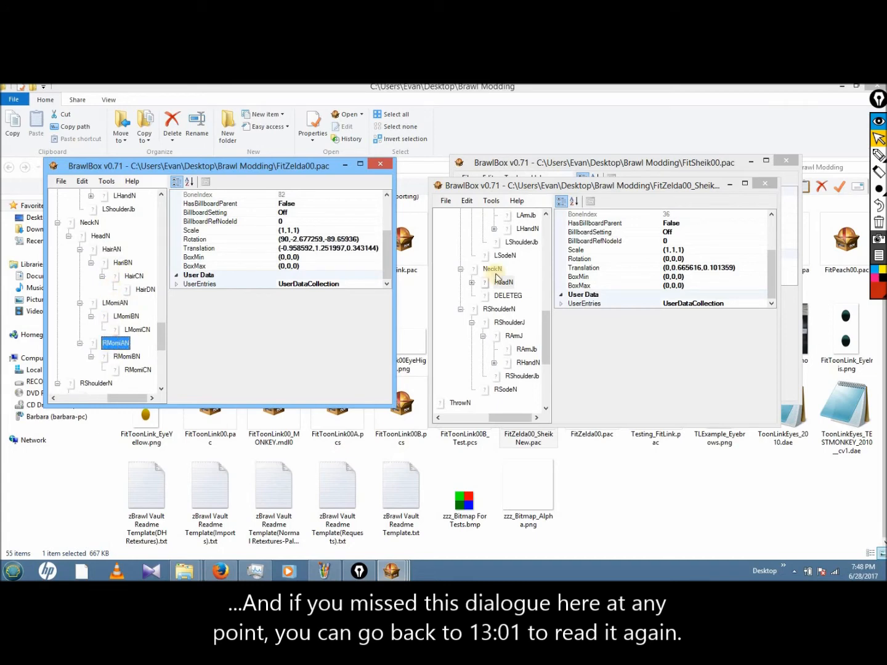
click(89, 222)
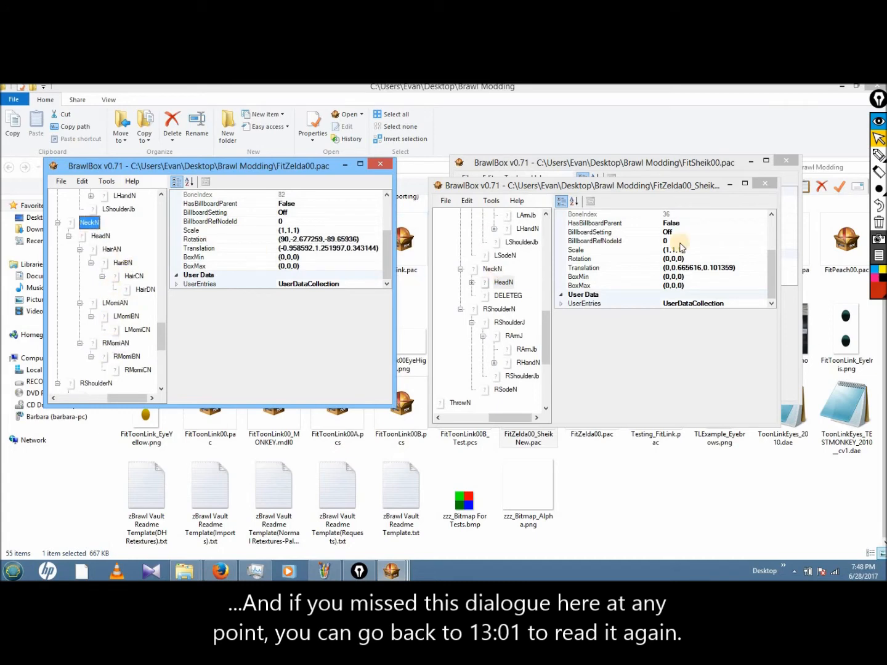
Step: Annotate Zelda's tree in green: strike over HairBN, LMomiBN and RMomiBN, dot HairAN, LMomiAN and RMomiAN, and mark beside HeadN
click(878, 289)
click(854, 175)
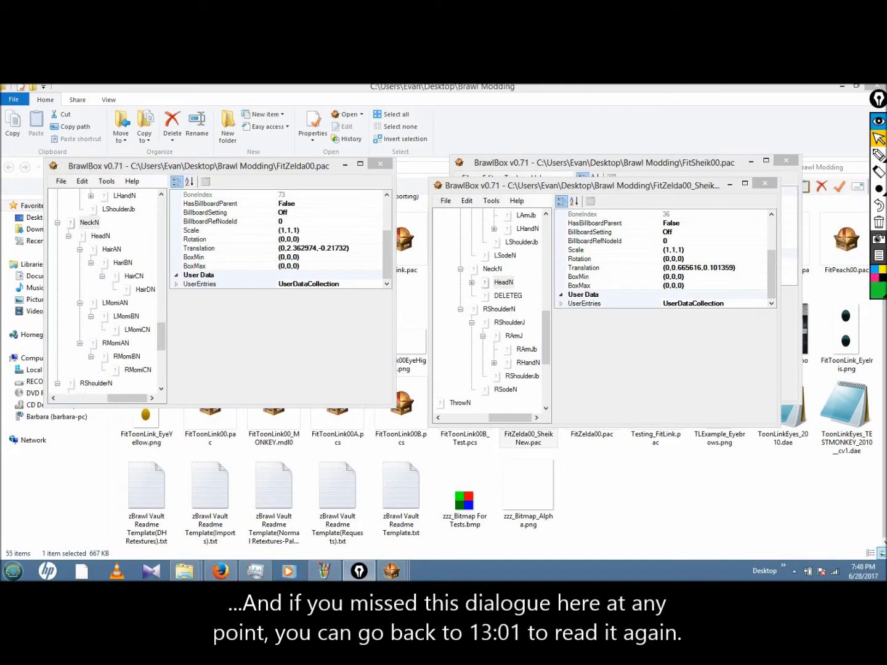
click(878, 158)
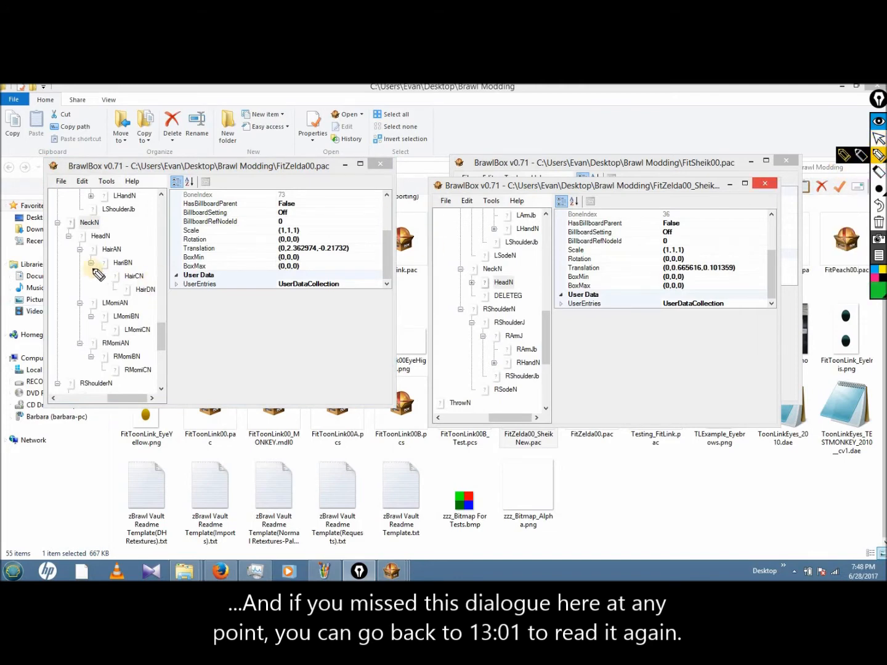
drag(89, 262, 135, 262)
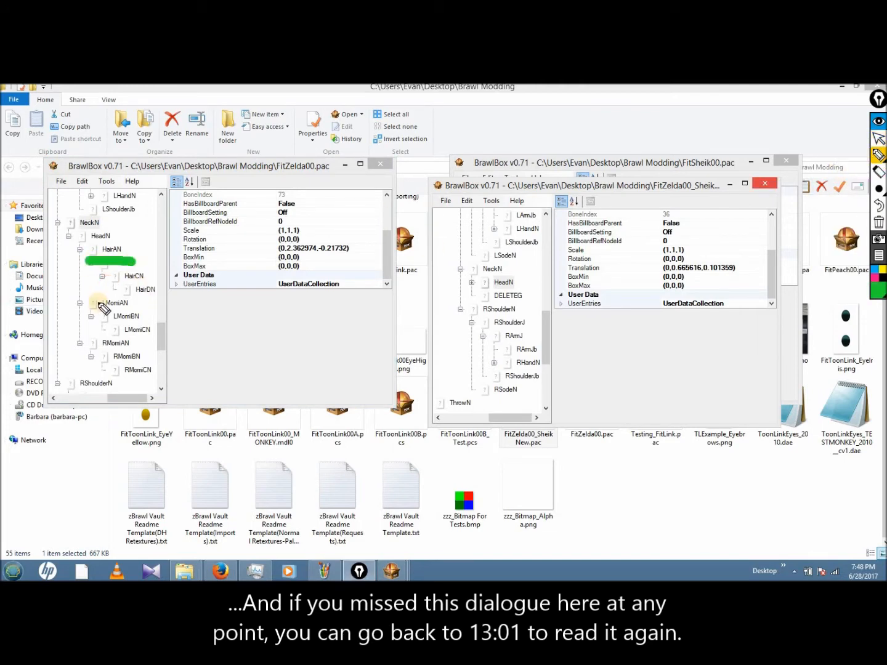
drag(90, 316, 145, 317)
drag(90, 355, 146, 356)
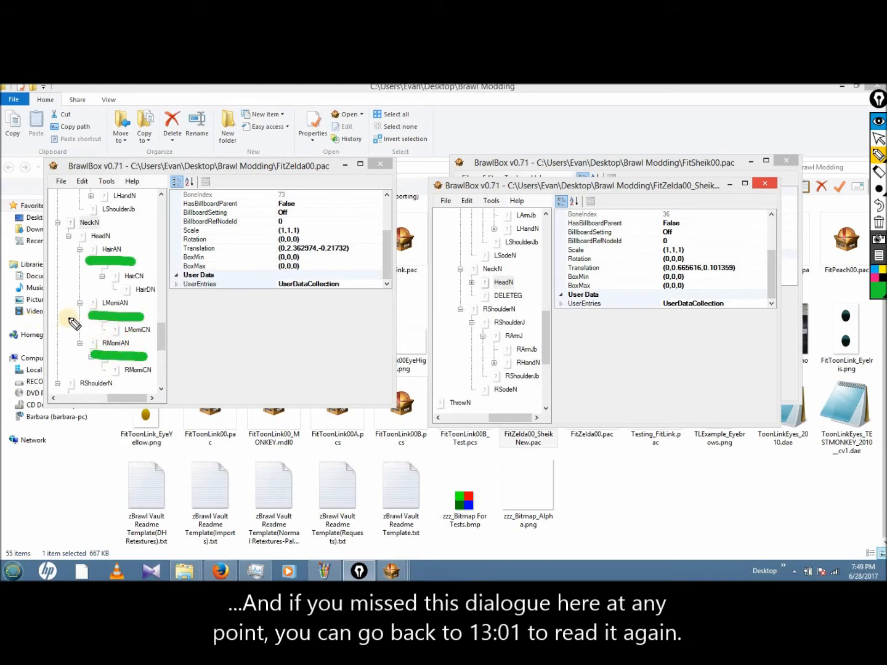
click(69, 303)
click(67, 341)
click(69, 249)
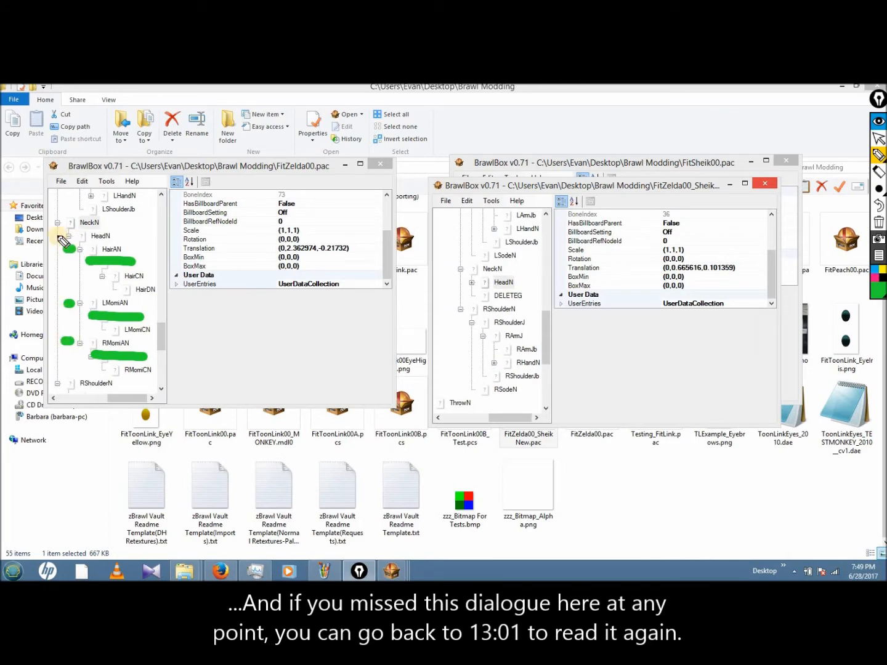
drag(119, 234, 123, 235)
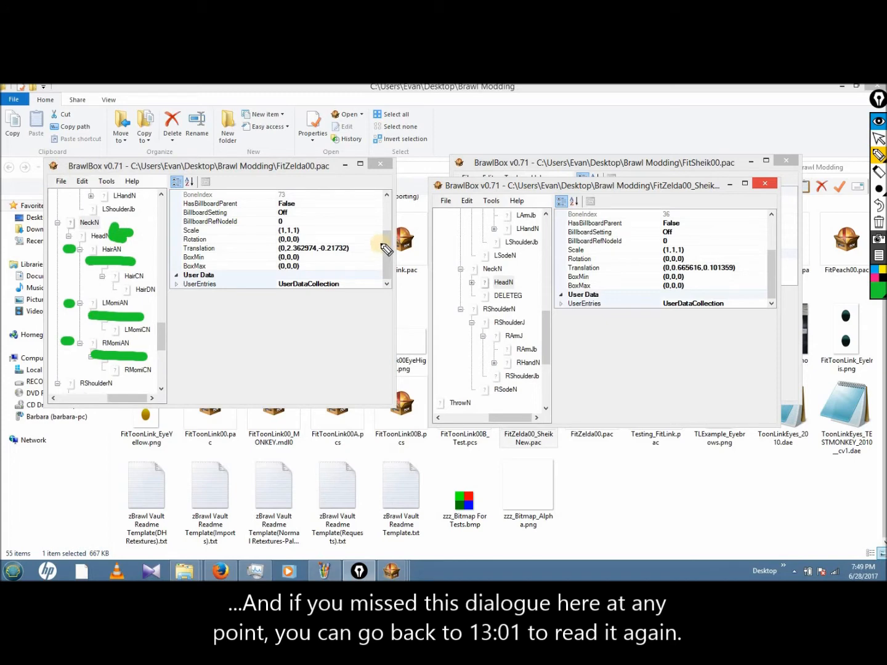
Step: Underline Zelda's HeadN bone in red and clear all the pen annotations from the screen
click(879, 294)
click(842, 206)
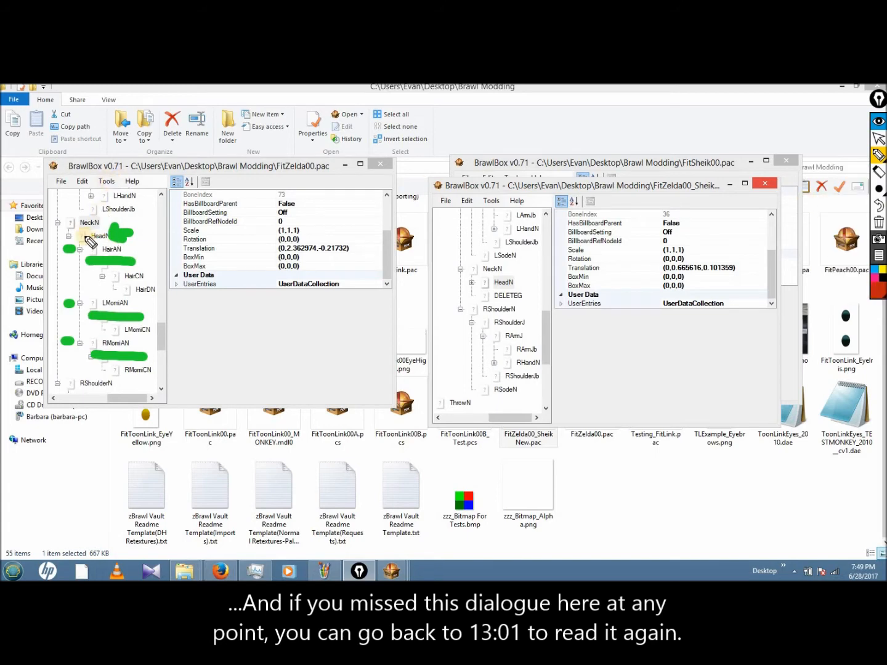
drag(83, 244, 110, 244)
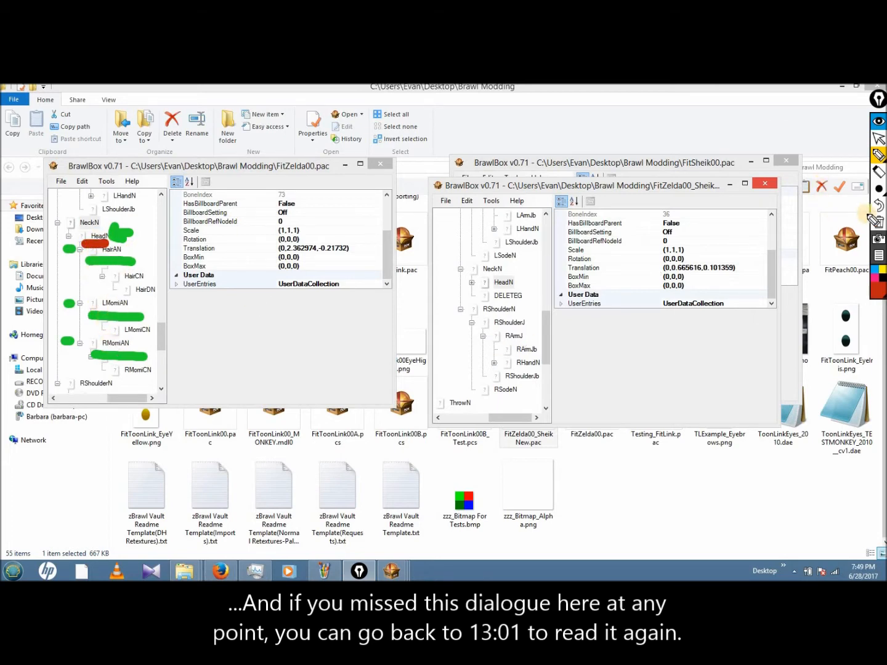
click(878, 222)
click(878, 138)
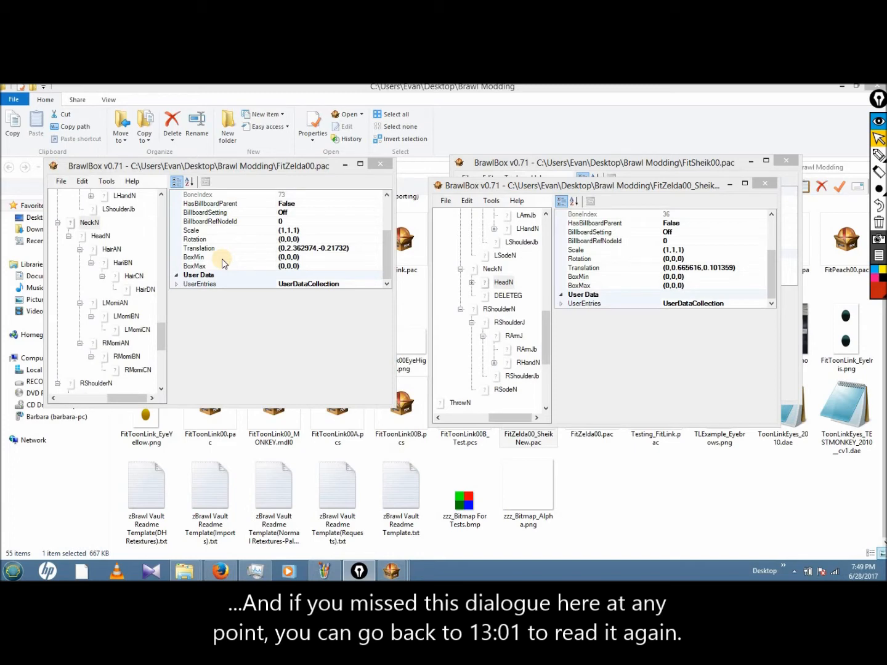
Step: Add three new child bones under HeadN in Sheik's tree
click(96, 237)
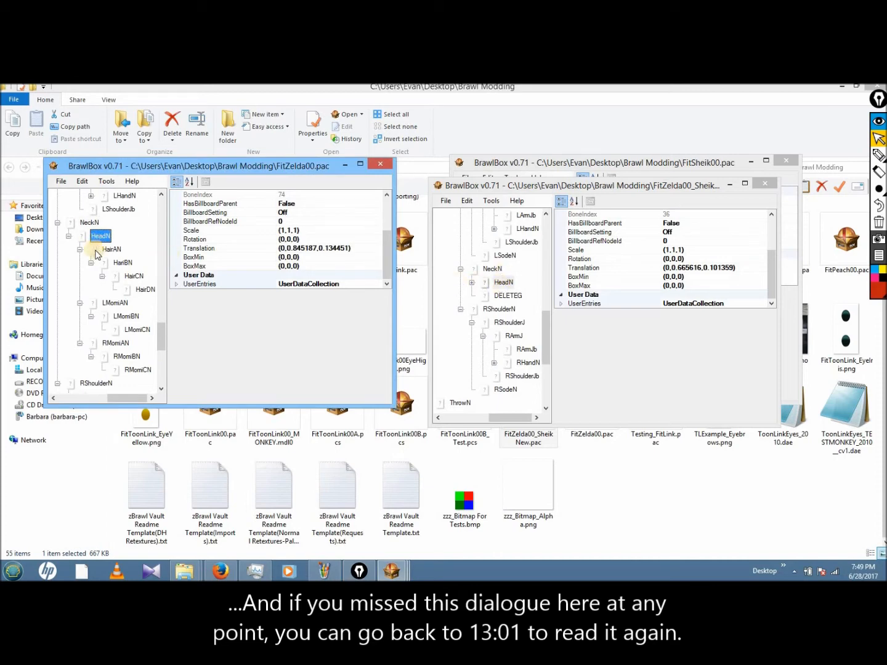
click(504, 283)
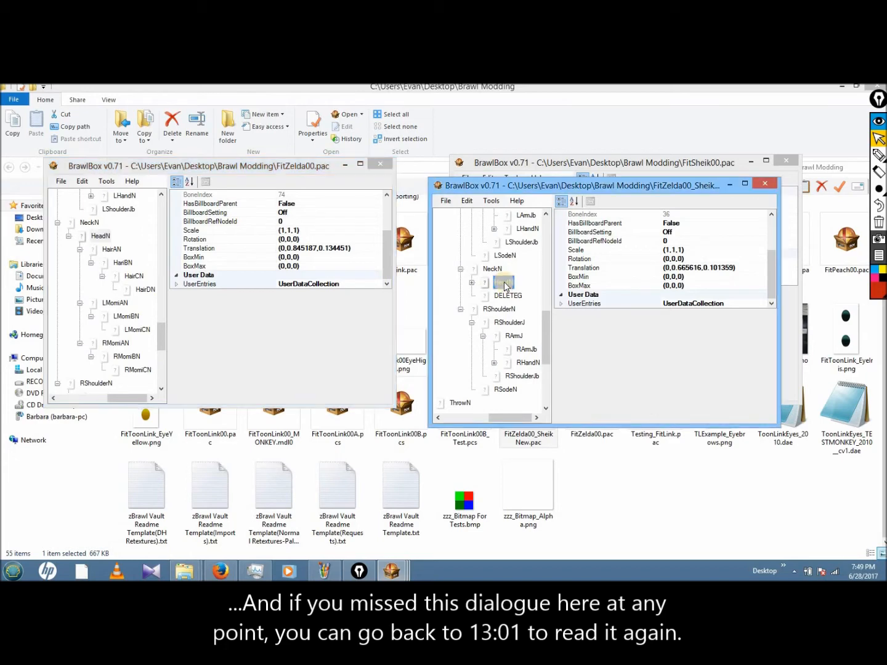
right_click(504, 283)
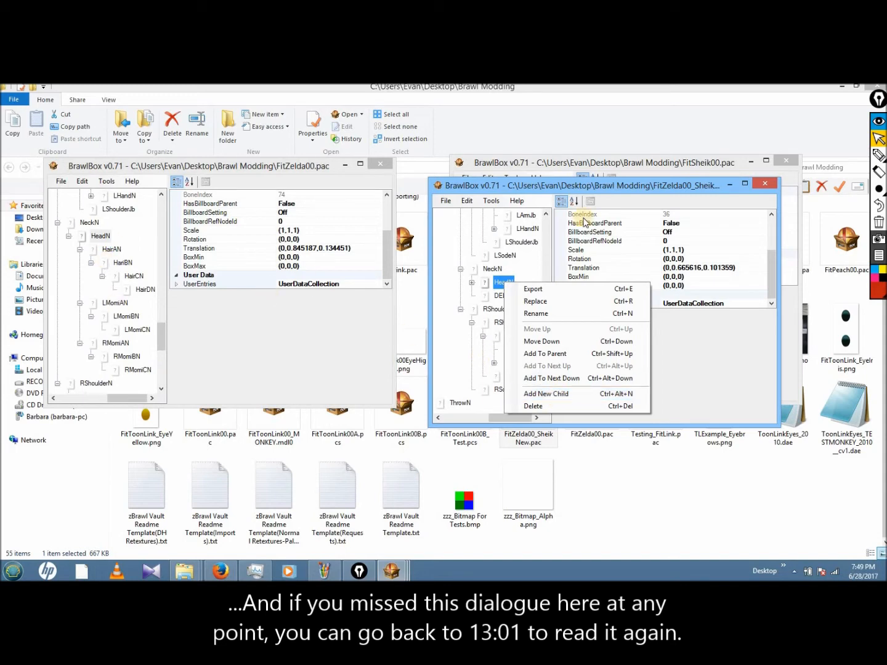
key(Escape)
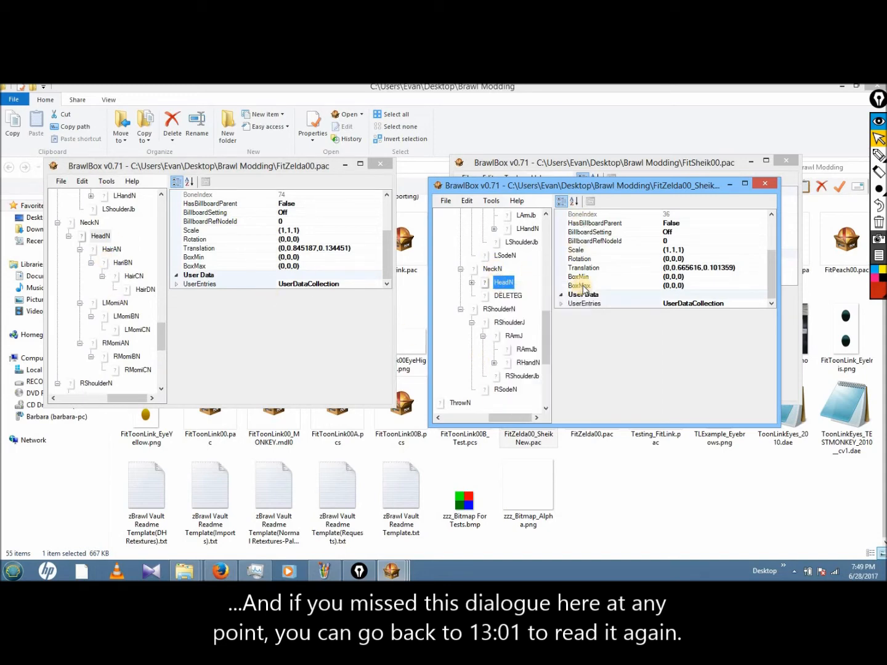
key(Right)
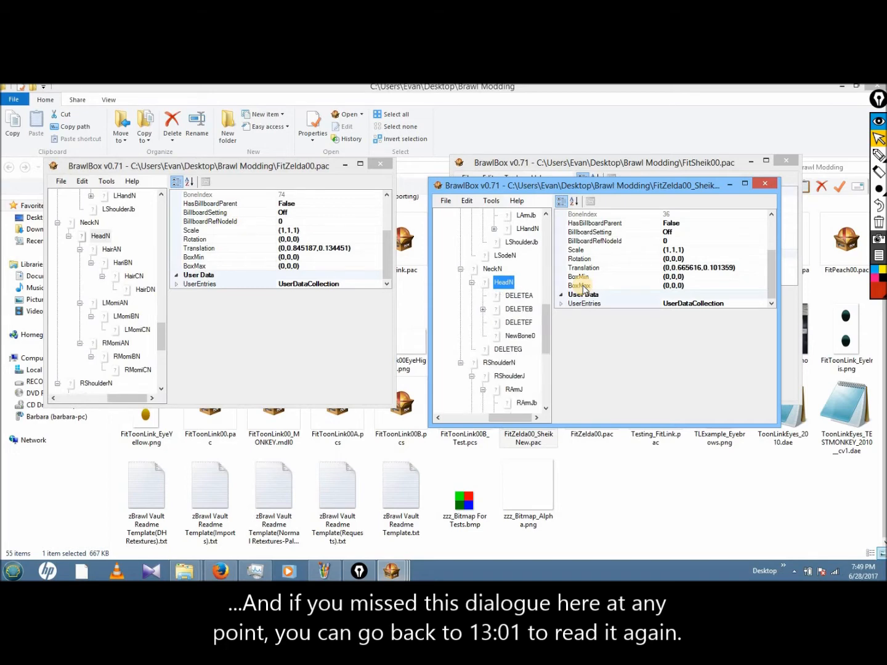
key(ctrl+alt+n)
key(ctrl+alt+n)
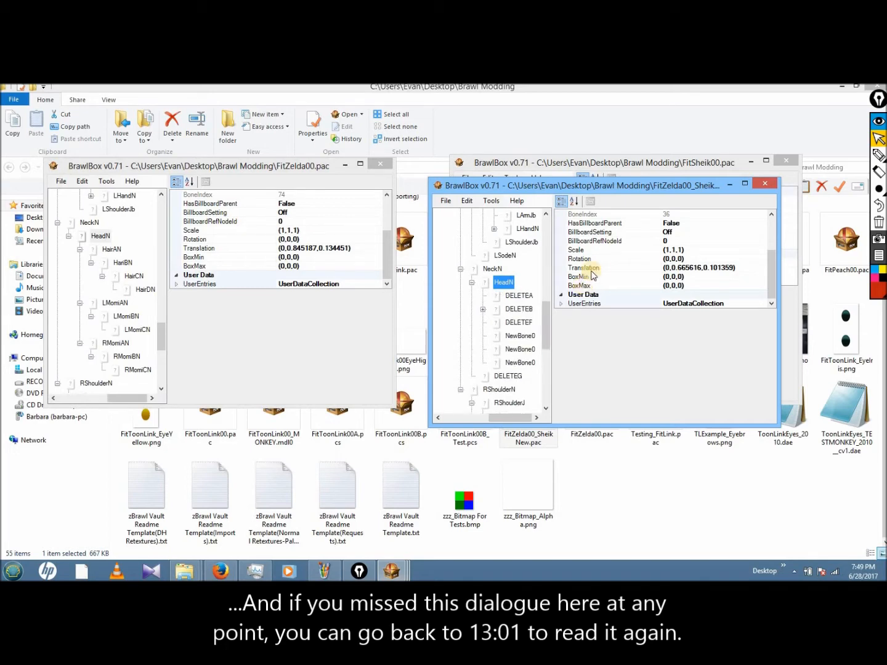
Step: Rename the first new bone under Sheik's HeadN to HairAN
click(517, 336)
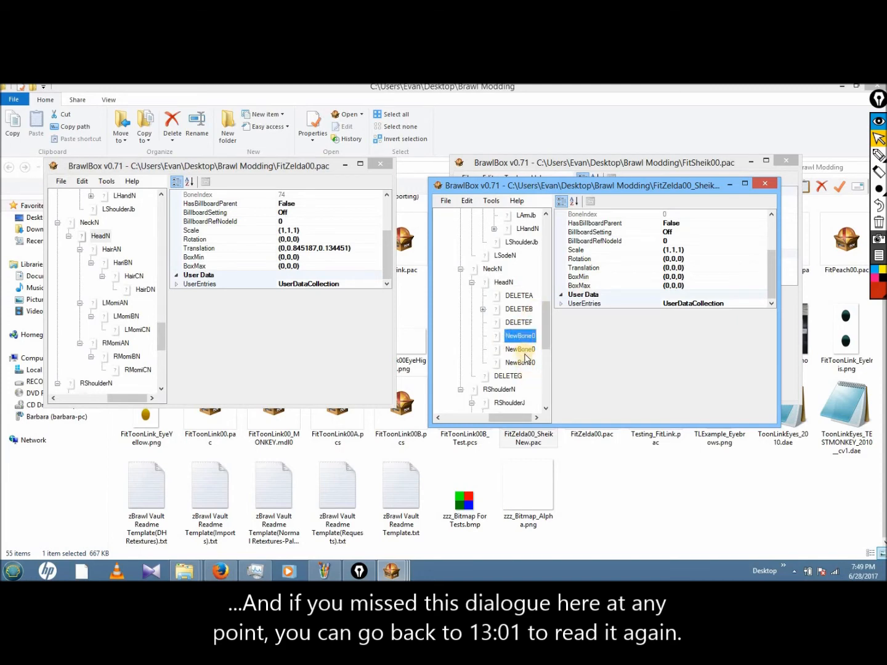
right_click(522, 336)
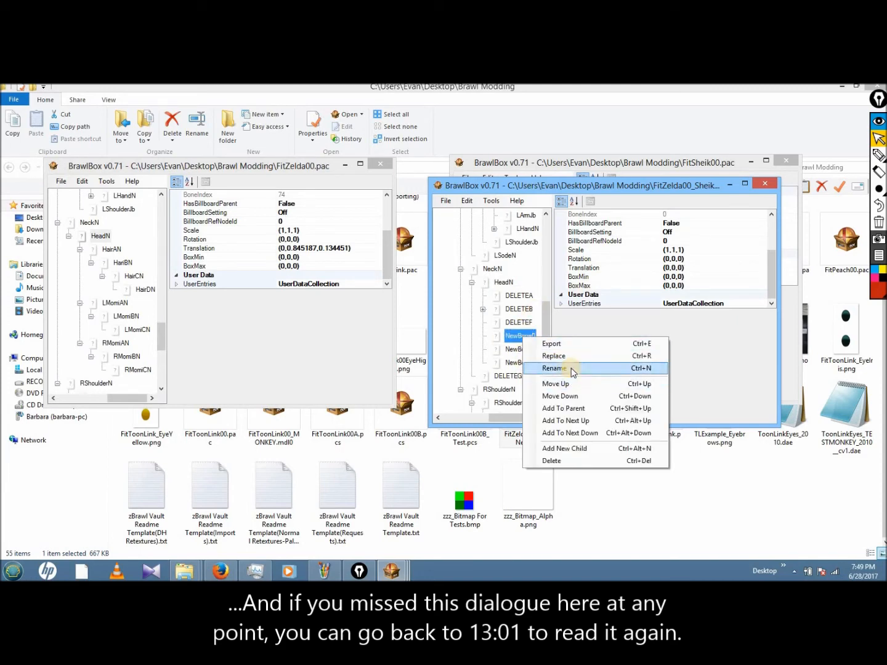
click(554, 369)
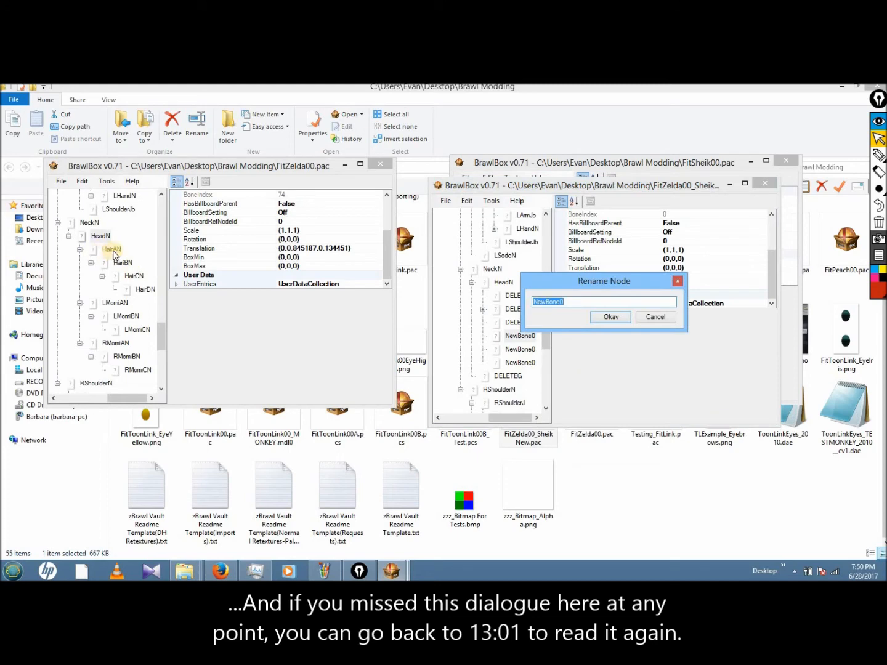
text(H)
click(608, 315)
Step: Rename the second new bone under Sheik's HeadN to LMomiAN
right_click(518, 340)
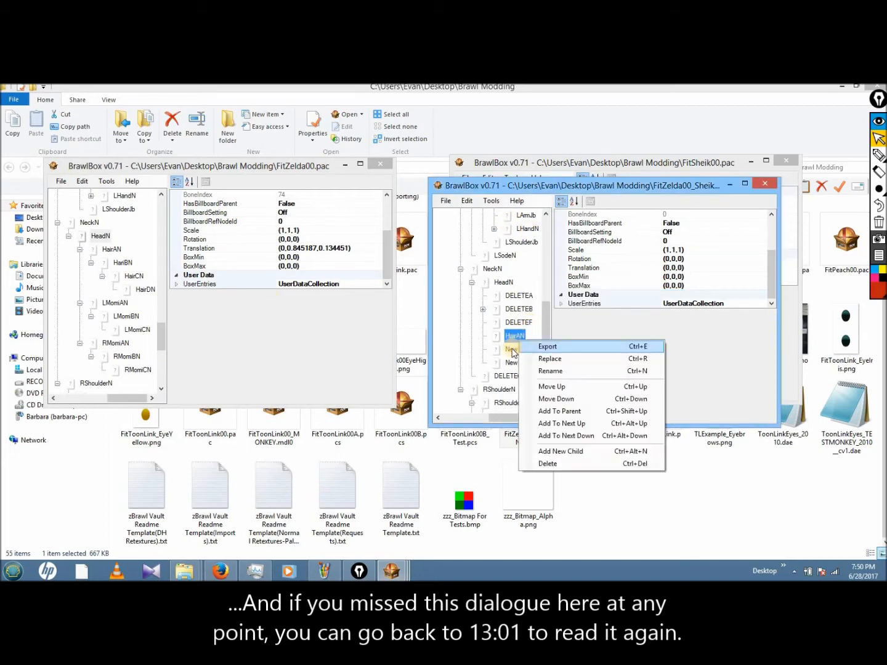
right_click(511, 349)
click(553, 382)
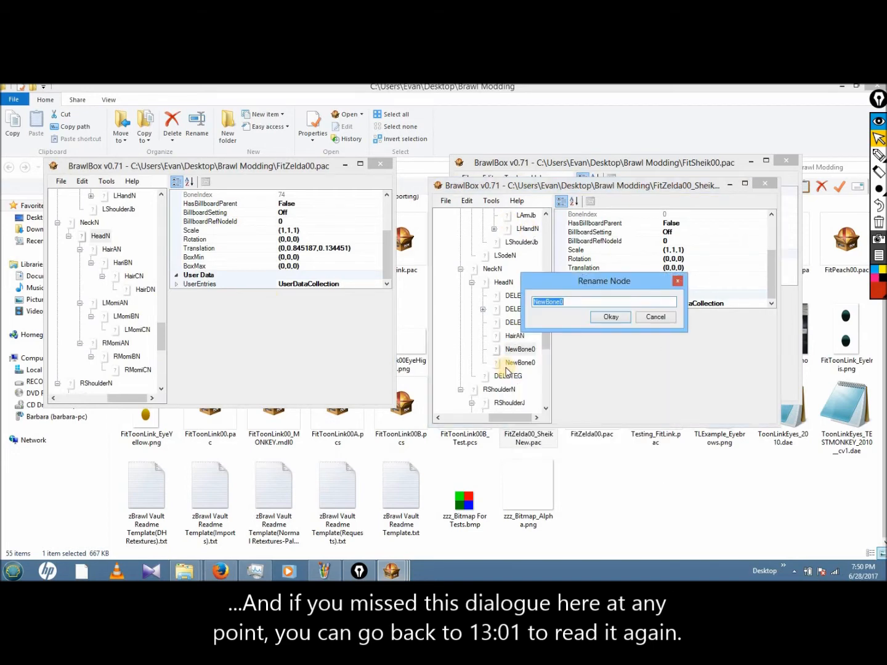
text(LMomiAN)
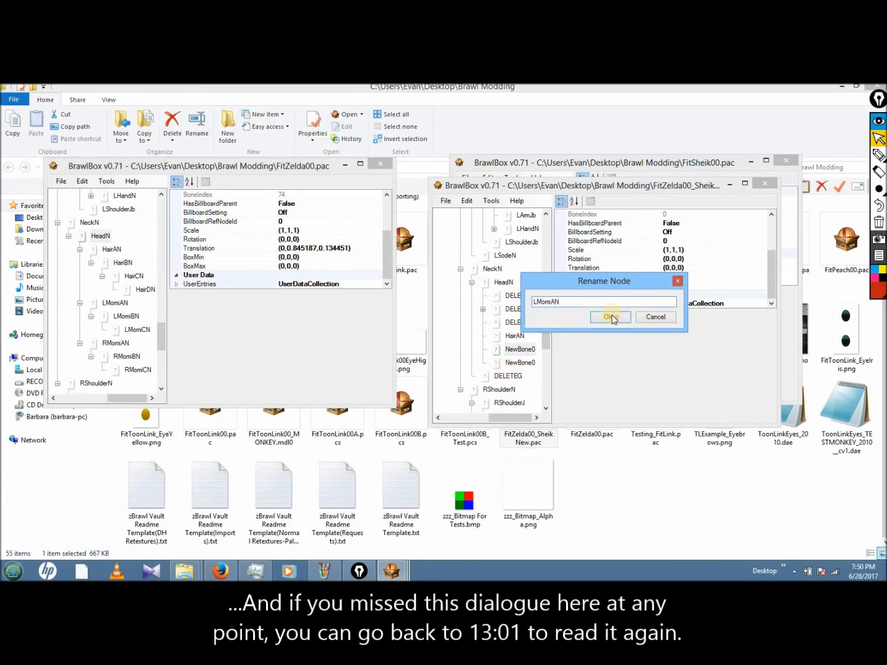
click(589, 318)
Step: Rename the third new bone under Sheik's HeadN to RMomiAN
right_click(520, 362)
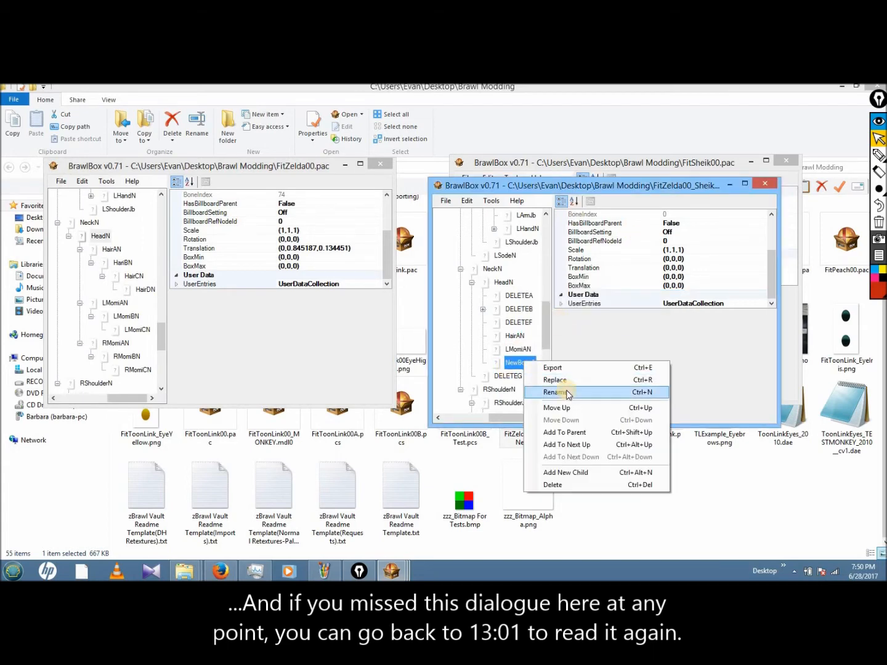
click(557, 392)
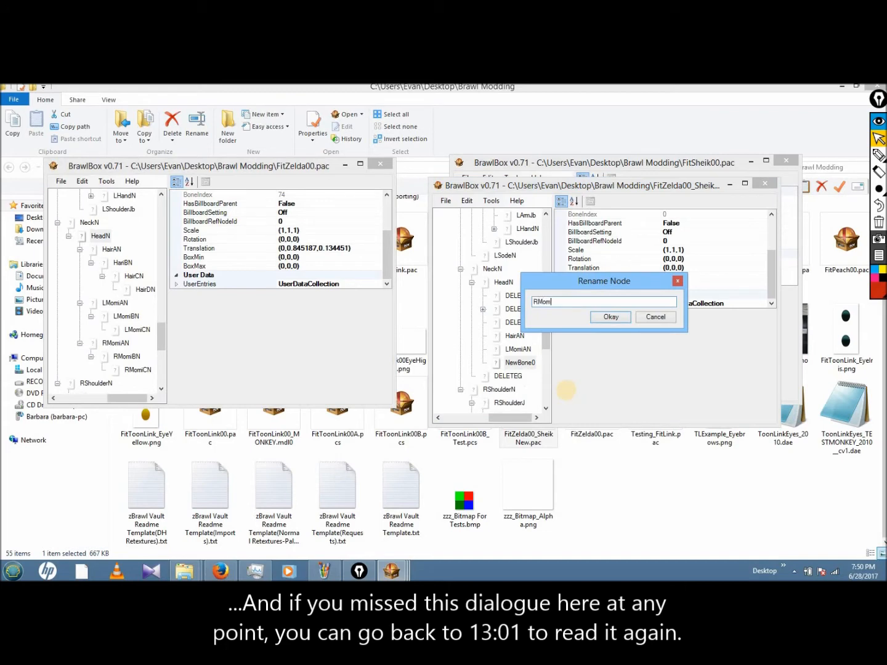
click(604, 319)
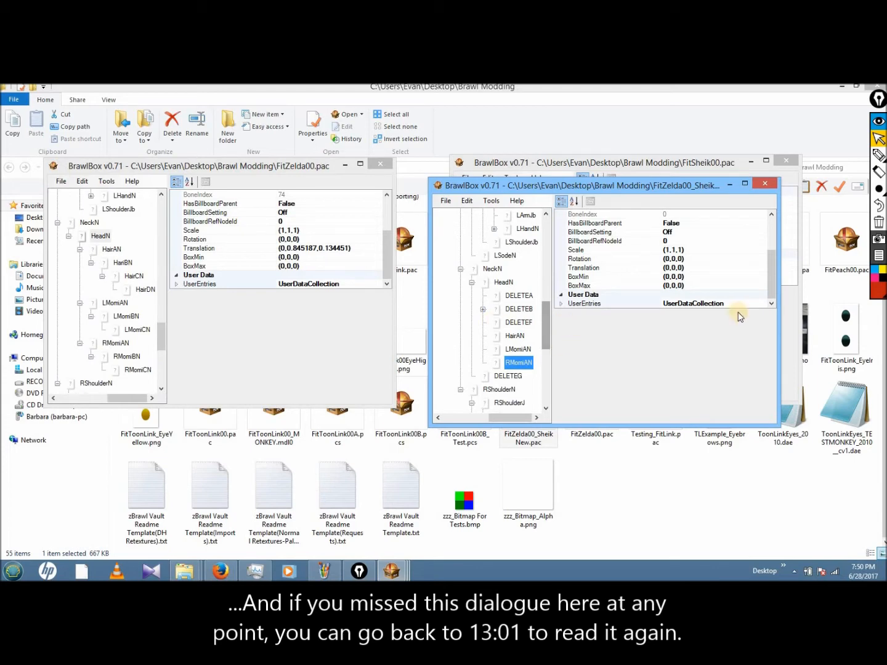
Step: Draw green brackets beside the DELETE placeholders and the three new bones under Sheik's HeadN
click(879, 290)
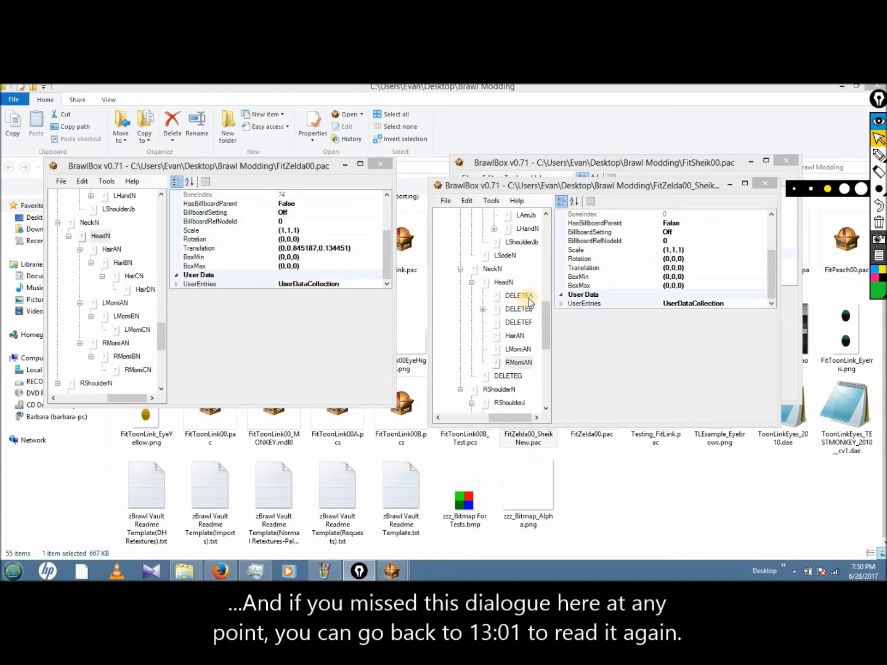
click(877, 152)
mouse_move(539, 296)
mouse_down()
mouse_move(550, 301)
mouse_move(556, 332)
mouse_move(542, 368)
mouse_up()
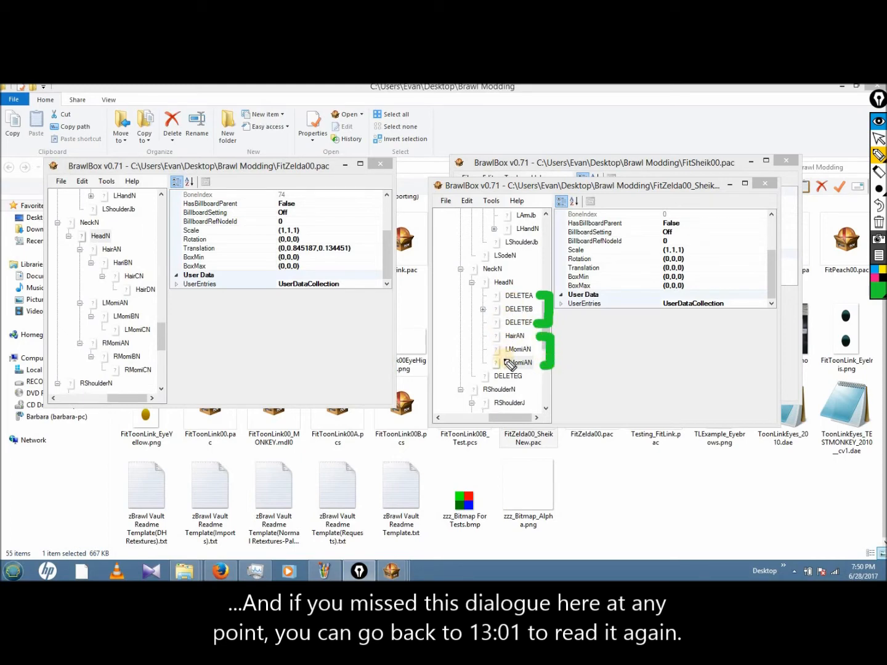
Step: Mark the DELETE placeholders with a red bracket and all six HeadN child bones with red dots, and clear the drawings
click(877, 287)
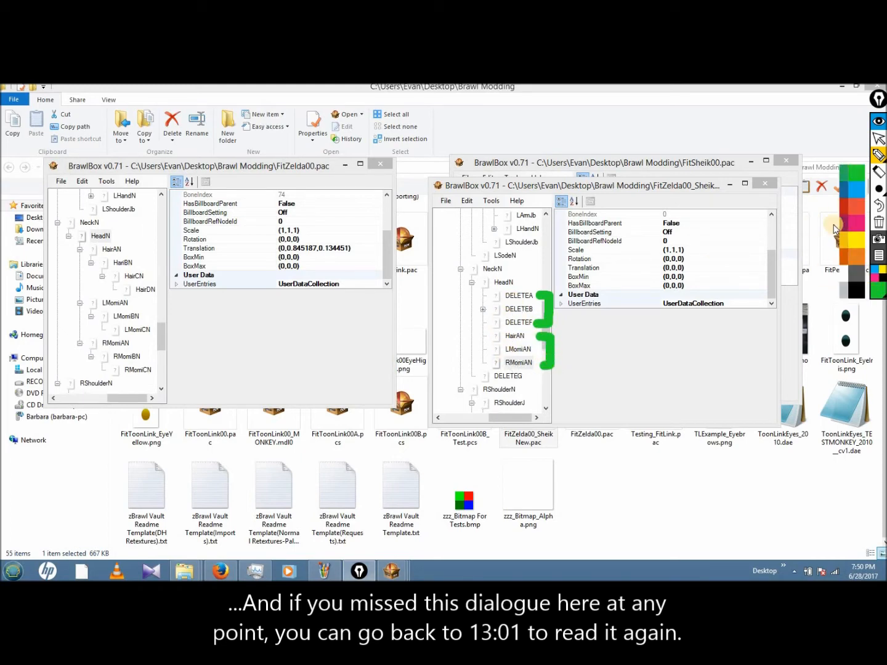
click(838, 211)
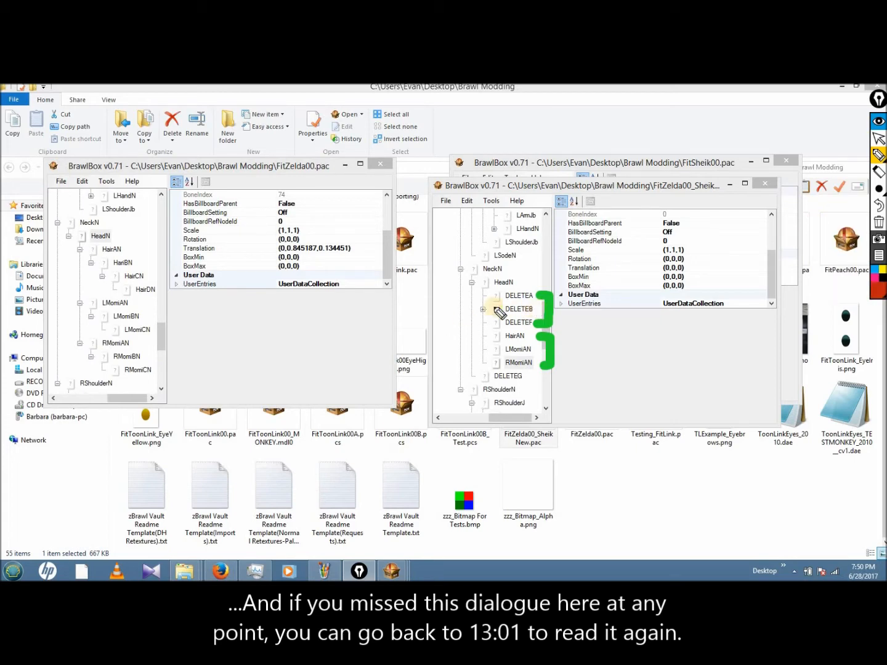
mouse_move(482, 296)
mouse_down()
mouse_move(468, 297)
mouse_move(467, 317)
mouse_move(483, 326)
mouse_up()
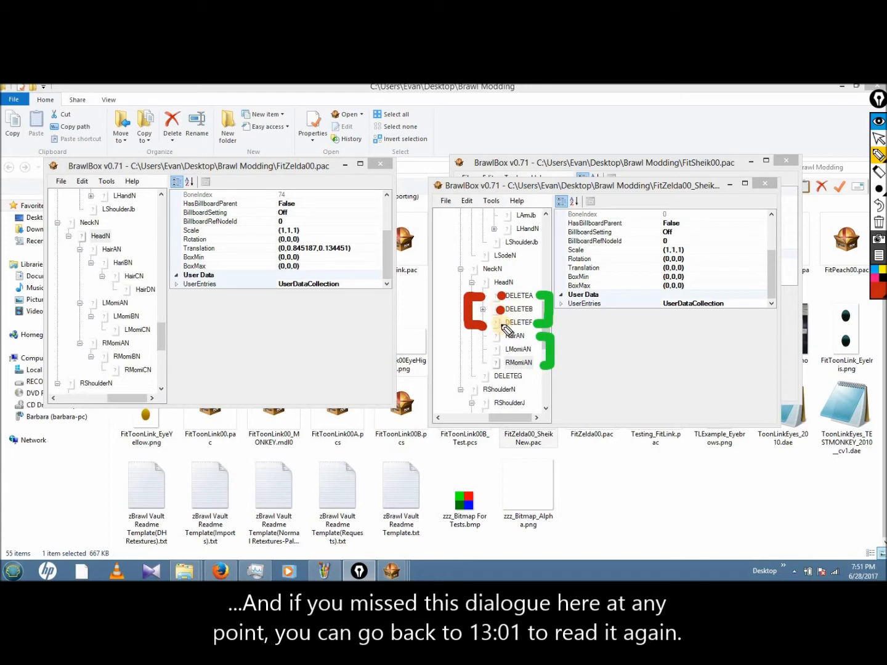
click(500, 324)
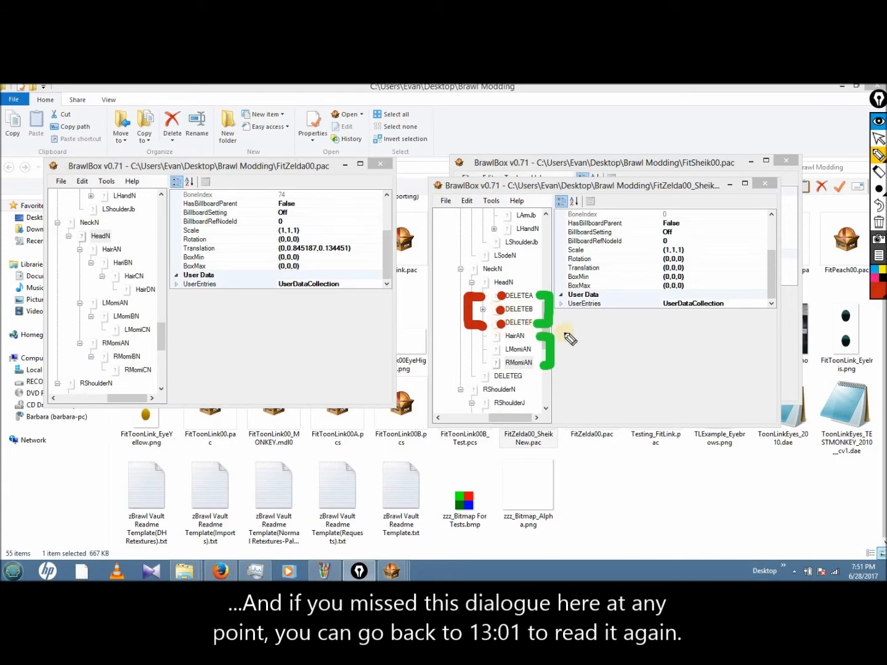
click(496, 337)
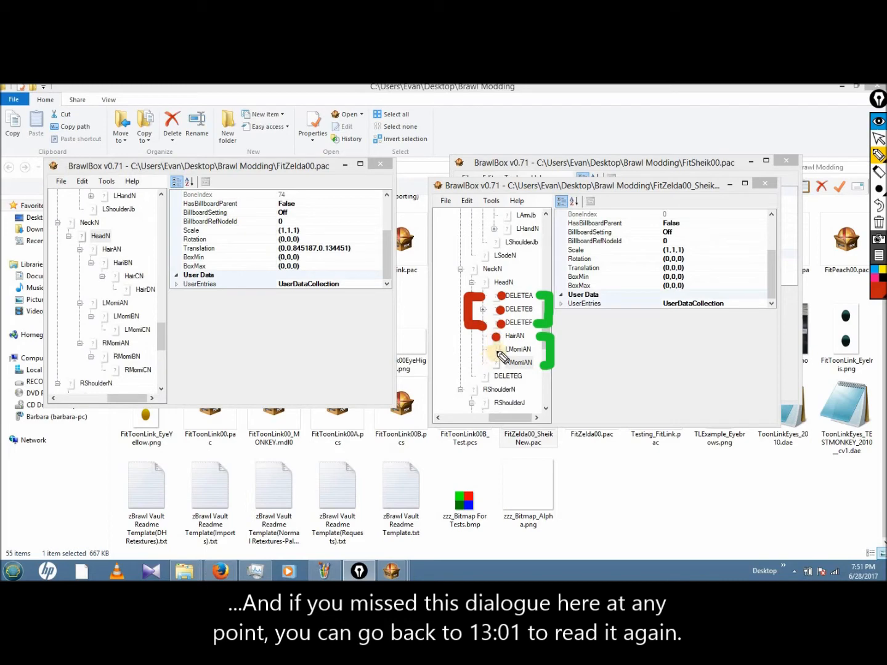
click(496, 349)
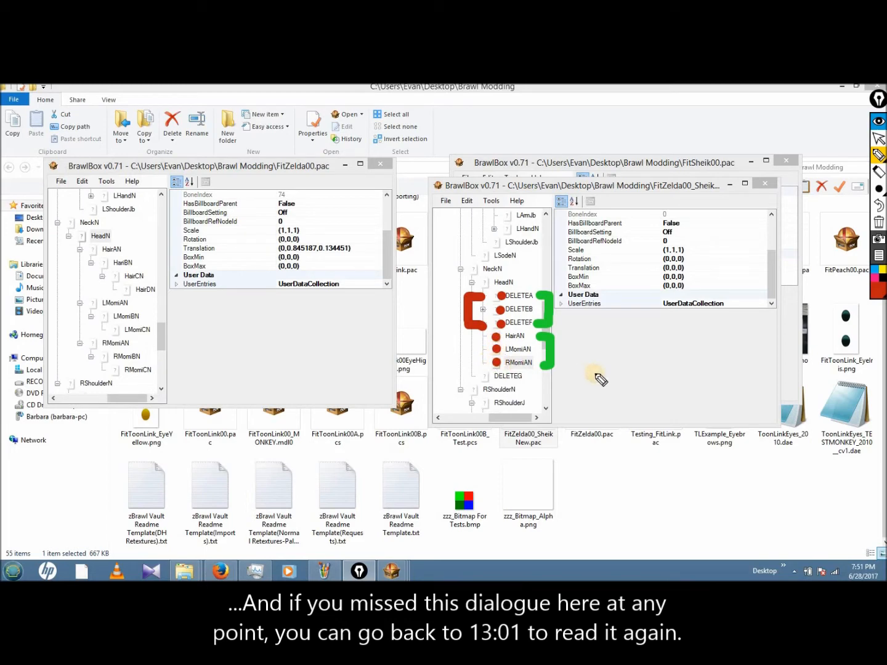
click(496, 362)
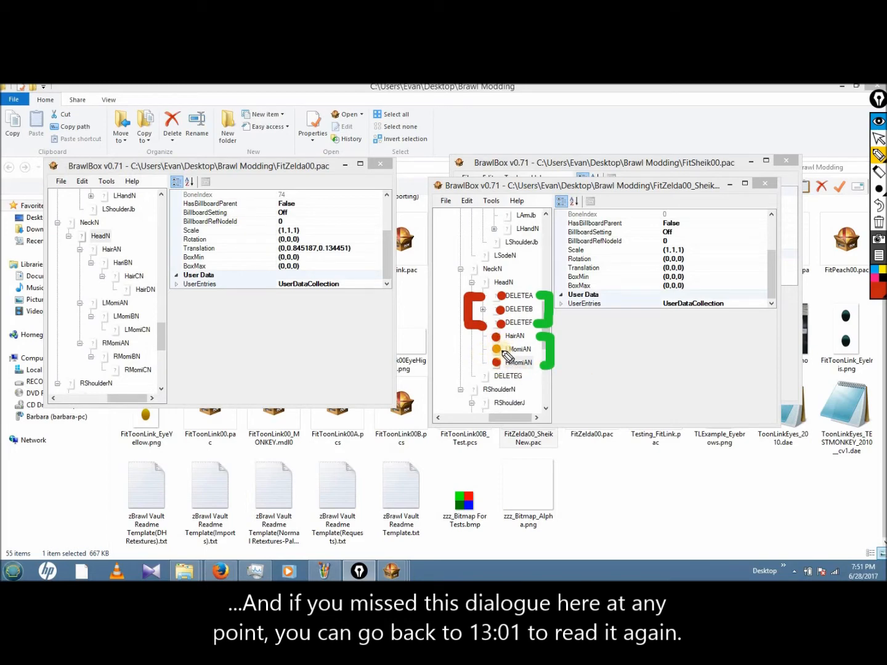
click(877, 222)
click(878, 138)
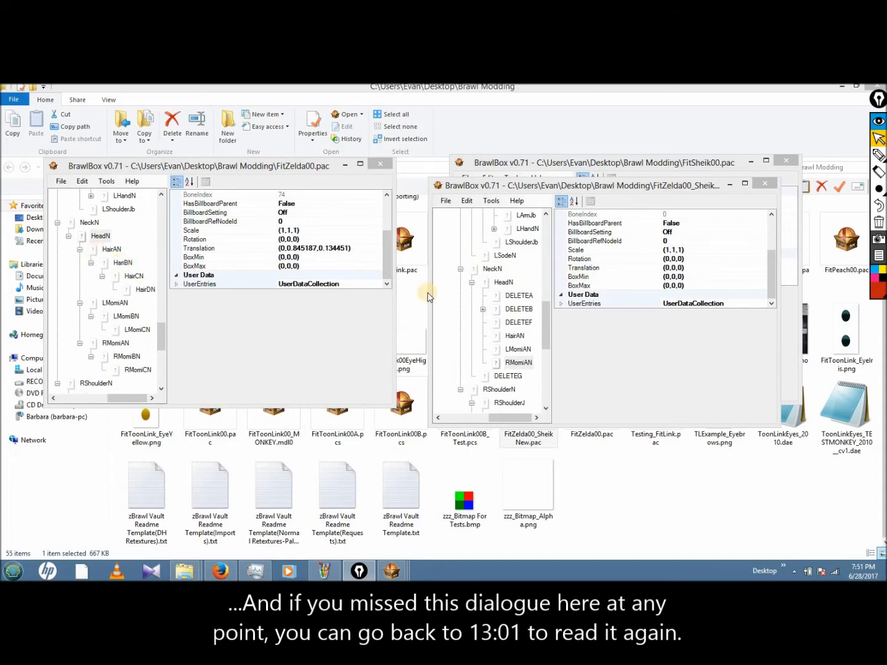
Step: Add a chain of three nested child bones under HairAN in Sheik's tree
click(498, 338)
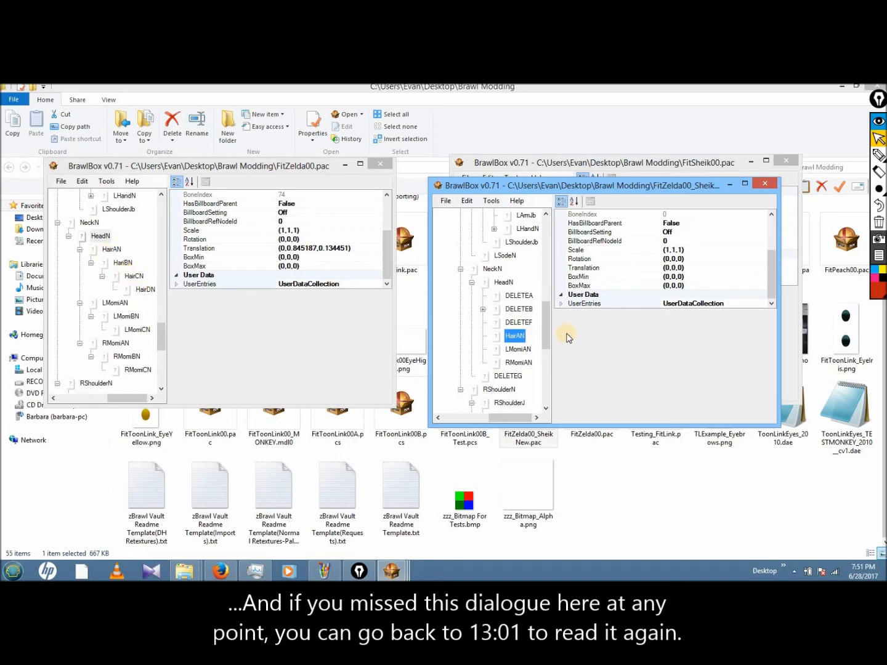
key(ctrl+alt+n)
click(531, 349)
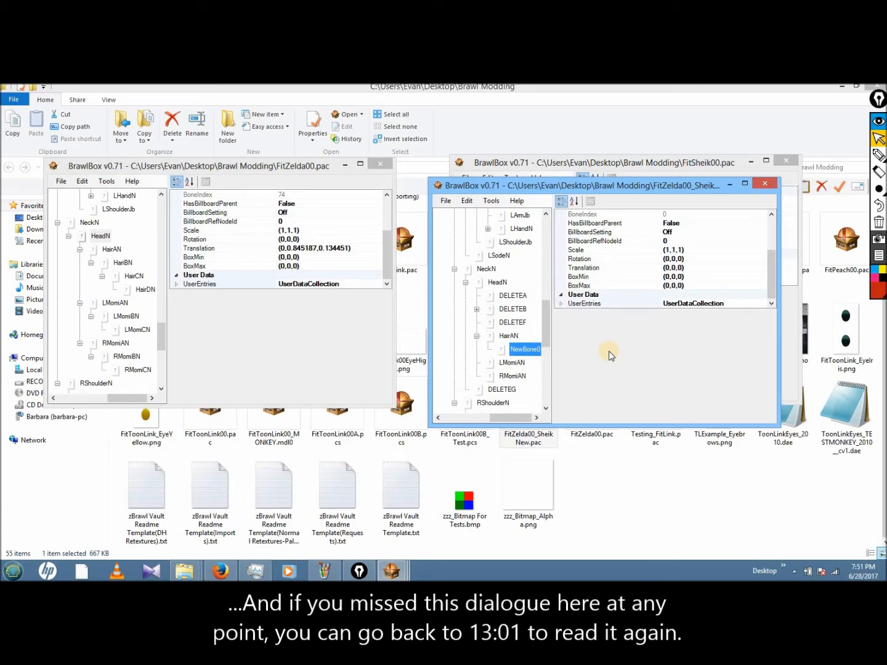
key(ctrl+alt+n)
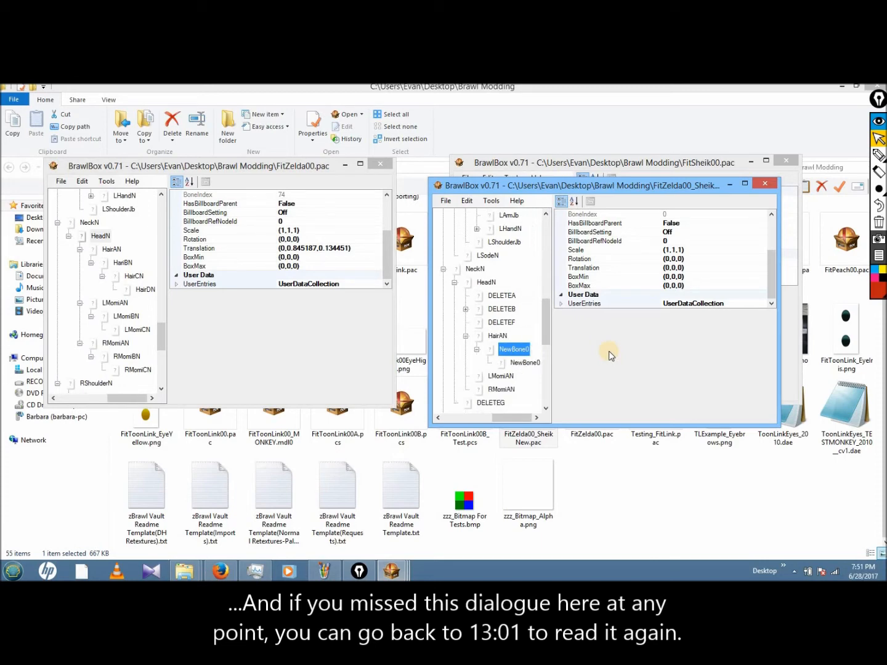
click(538, 363)
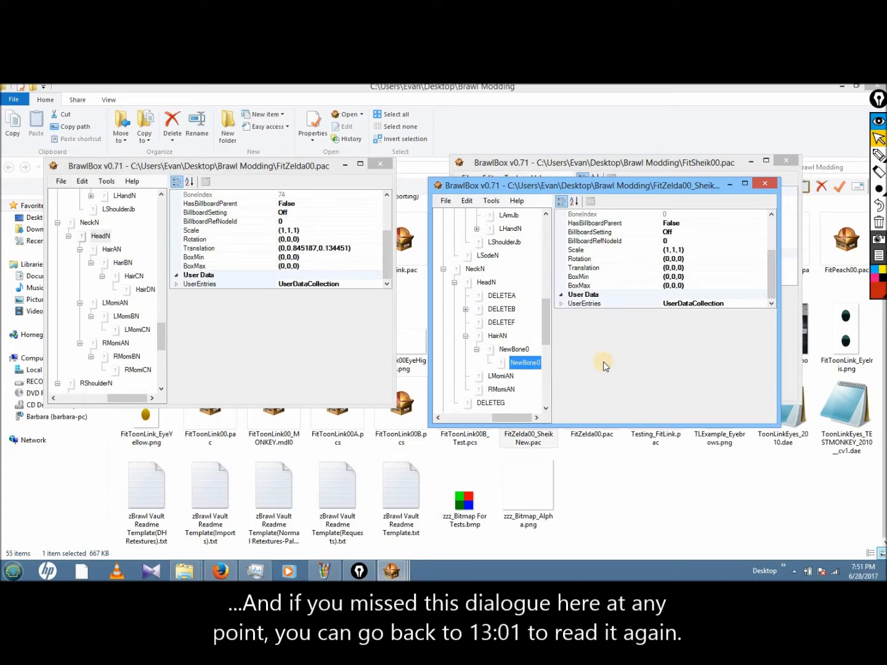
key(ctrl+alt+n)
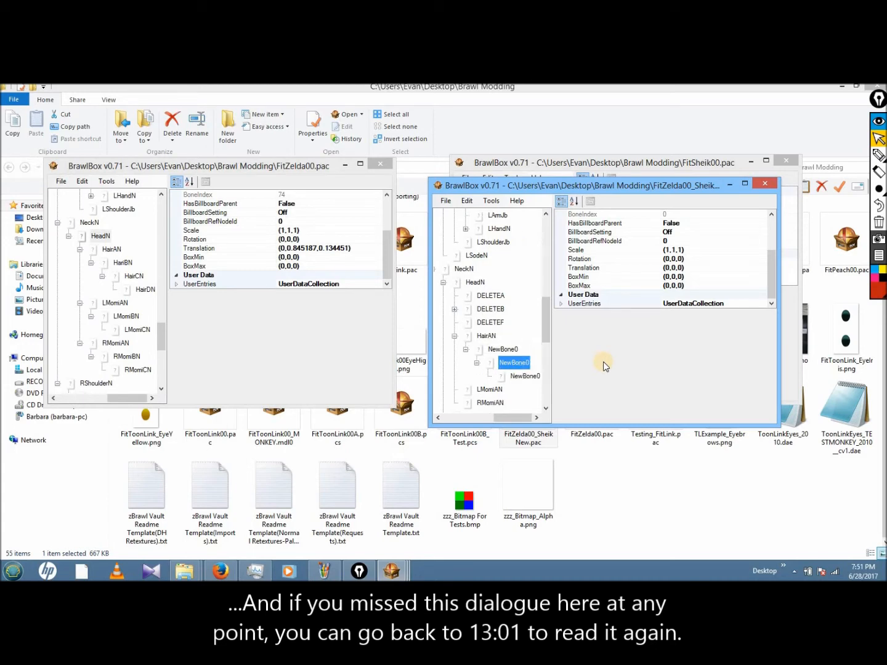
click(525, 375)
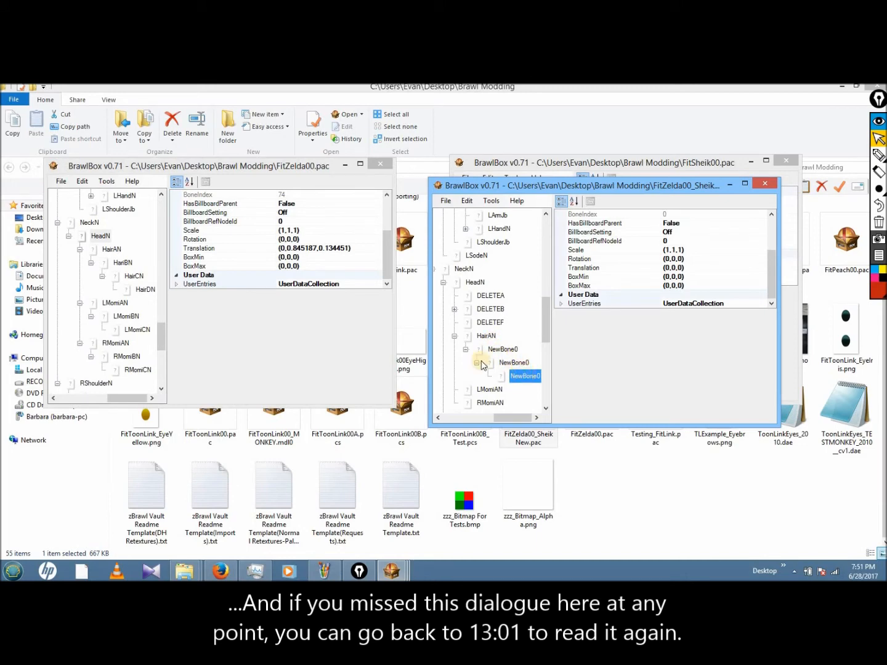
Step: Rename the new bone directly under Sheik's HairAN to HairBN
right_click(499, 354)
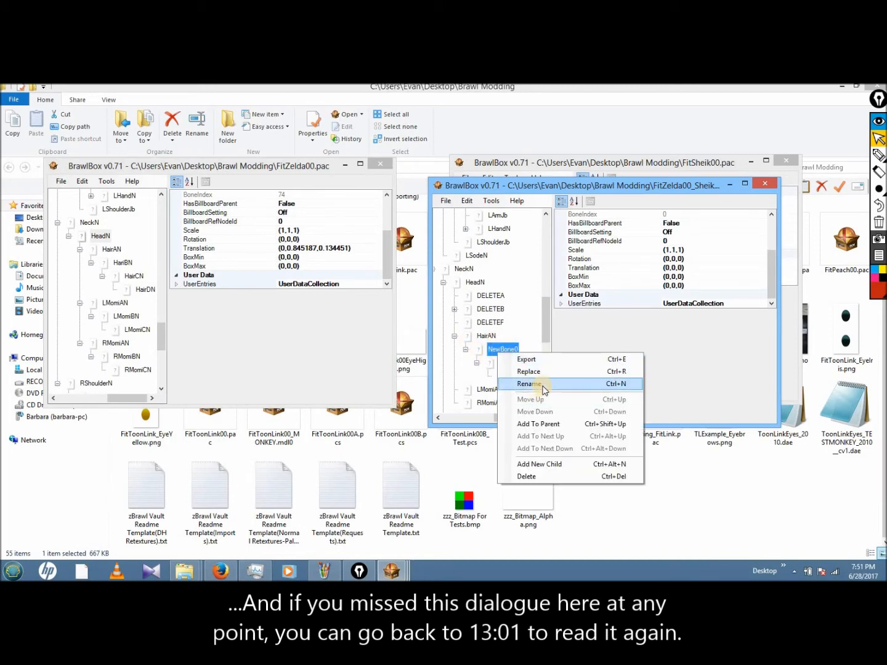
click(545, 384)
text(HairBN)
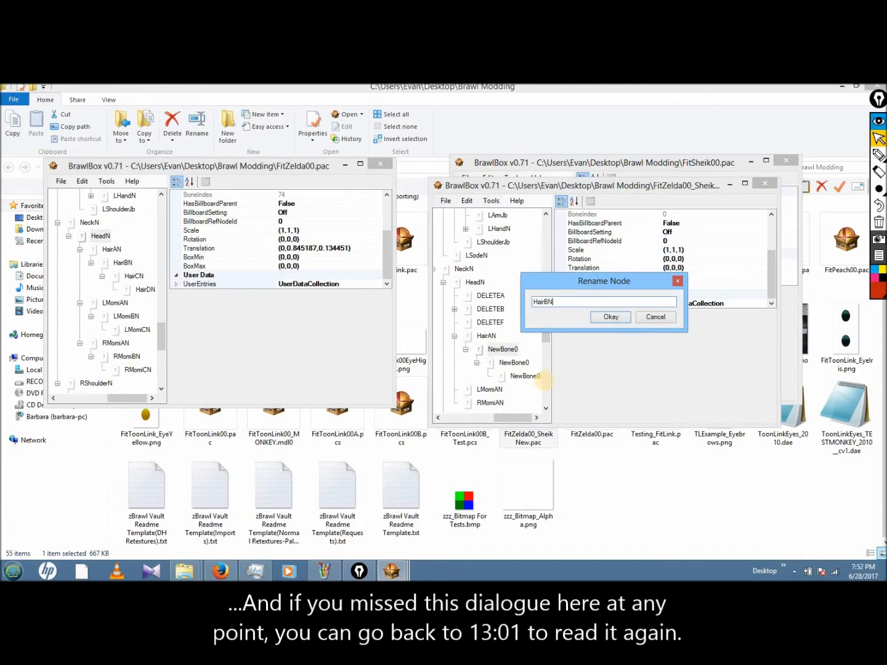
key(Return)
Step: Rename the new bone under Sheik's HairBN to HairCN
right_click(518, 364)
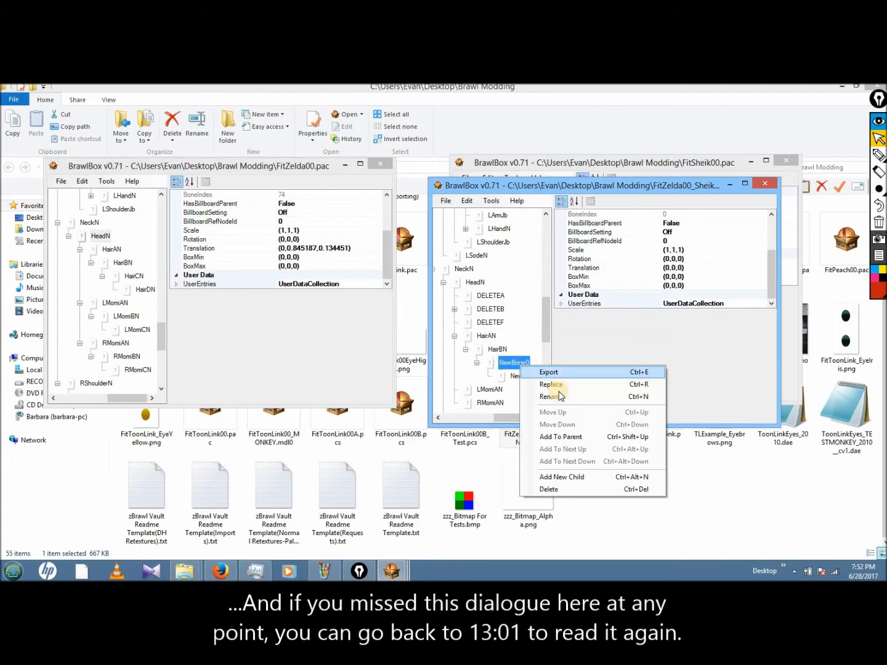
click(557, 397)
text(Ha)
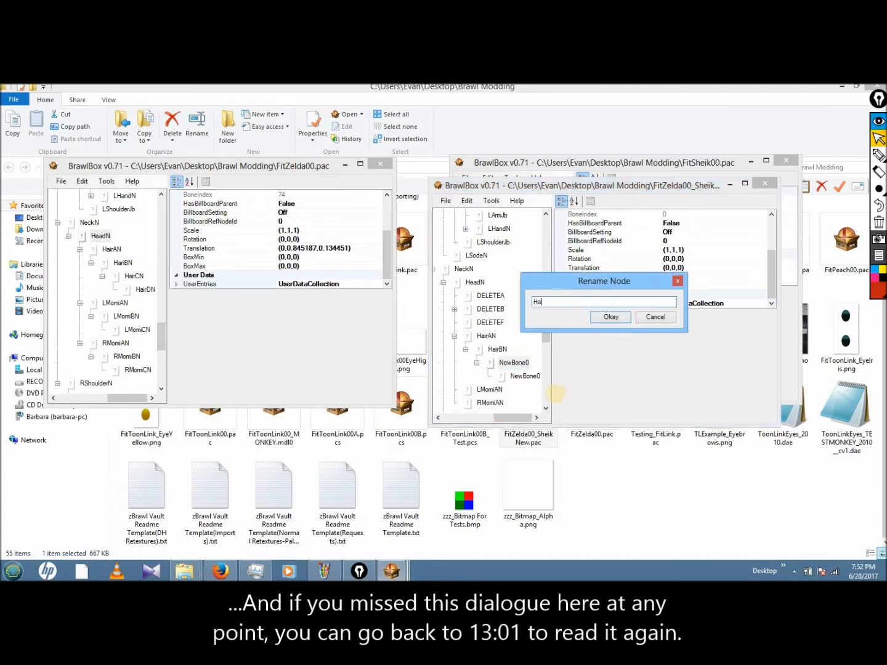
text(irCN)
click(611, 317)
Step: Rename the new bone under Sheik's HairCN to HairDN
right_click(523, 375)
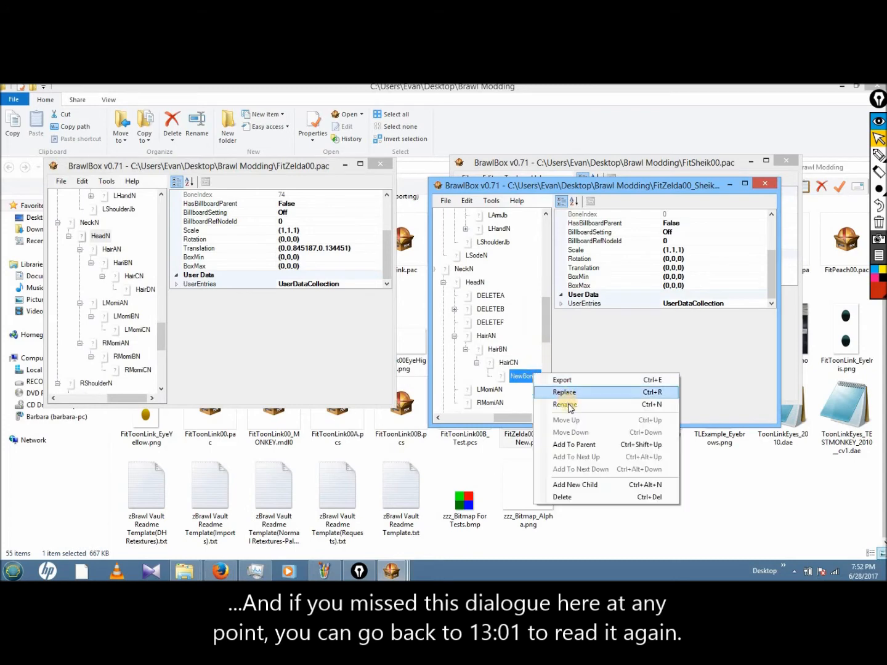
click(568, 407)
text(Hair)
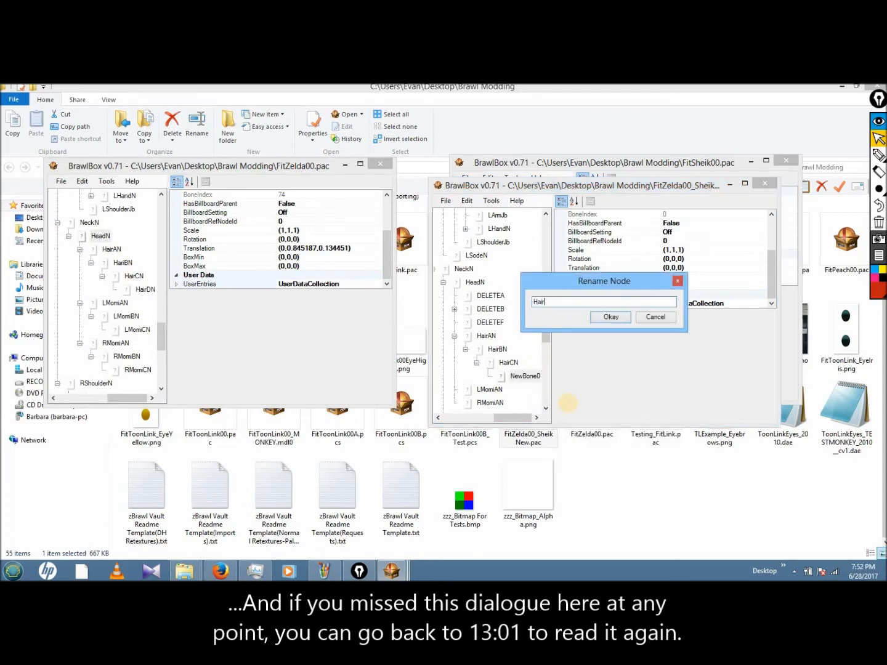
text(DN)
click(611, 316)
Step: Compare the HairAN chain in Sheik's and Zelda's trees, collapsing each level in both
click(509, 349)
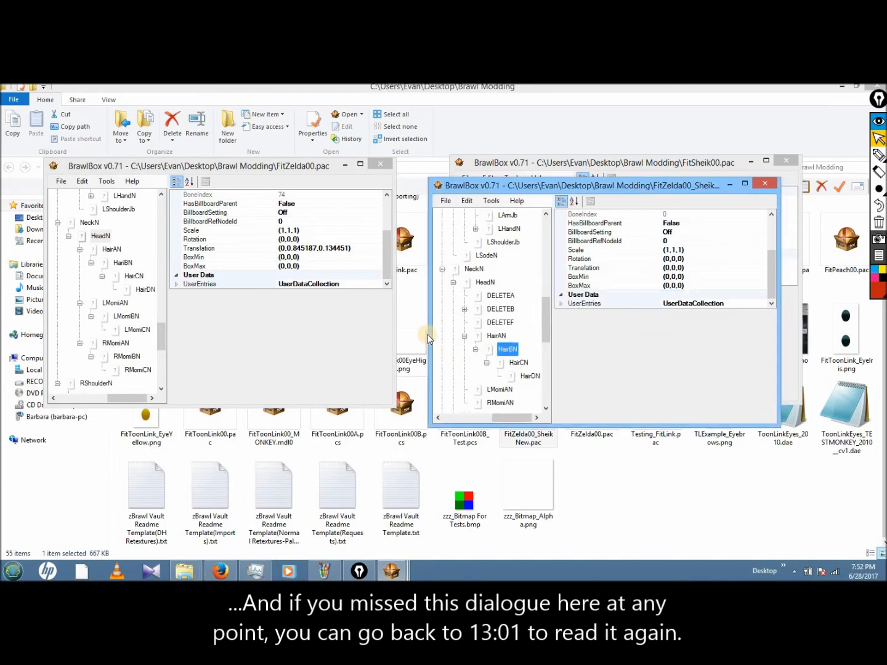
click(530, 376)
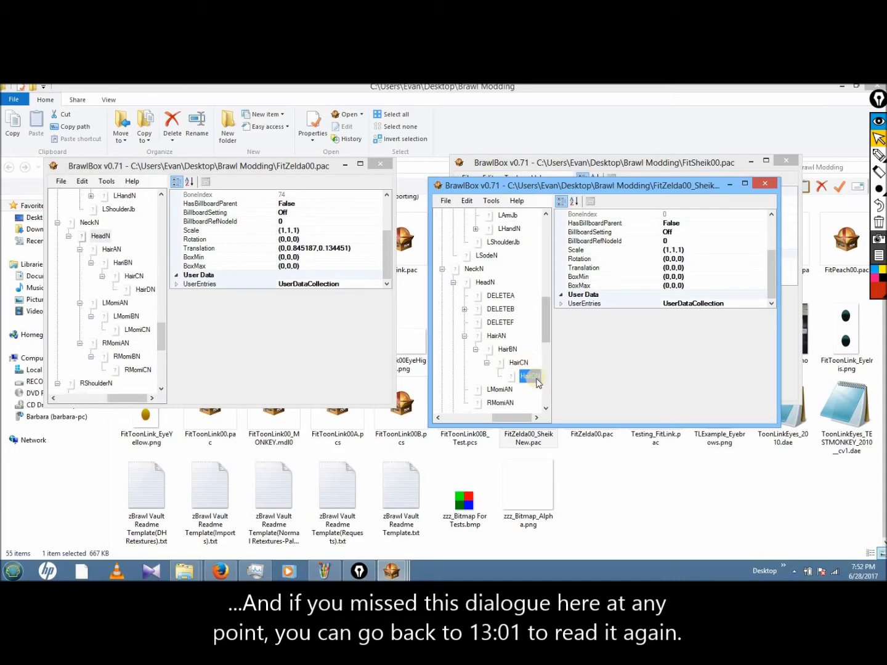
click(487, 363)
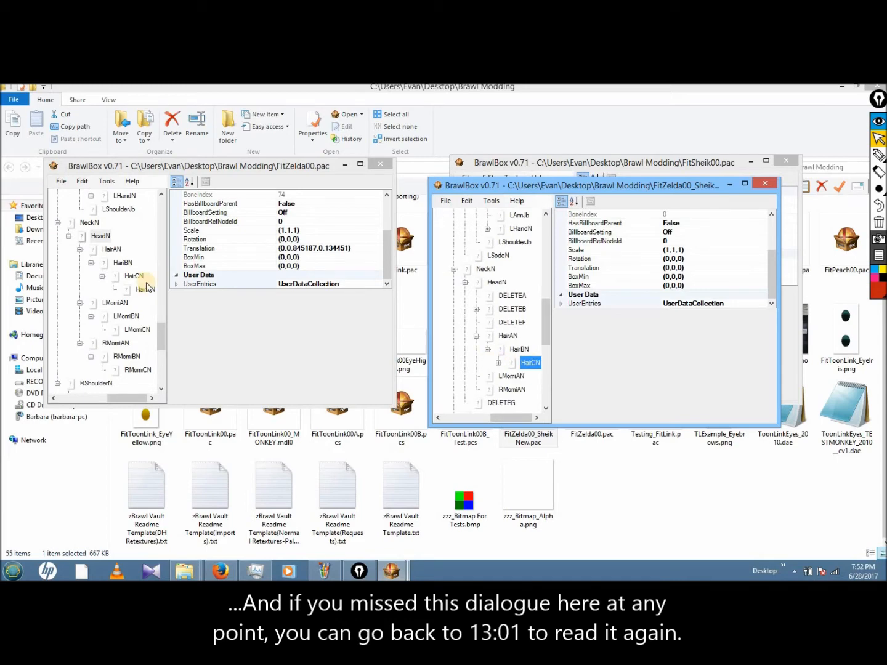
click(102, 276)
click(487, 349)
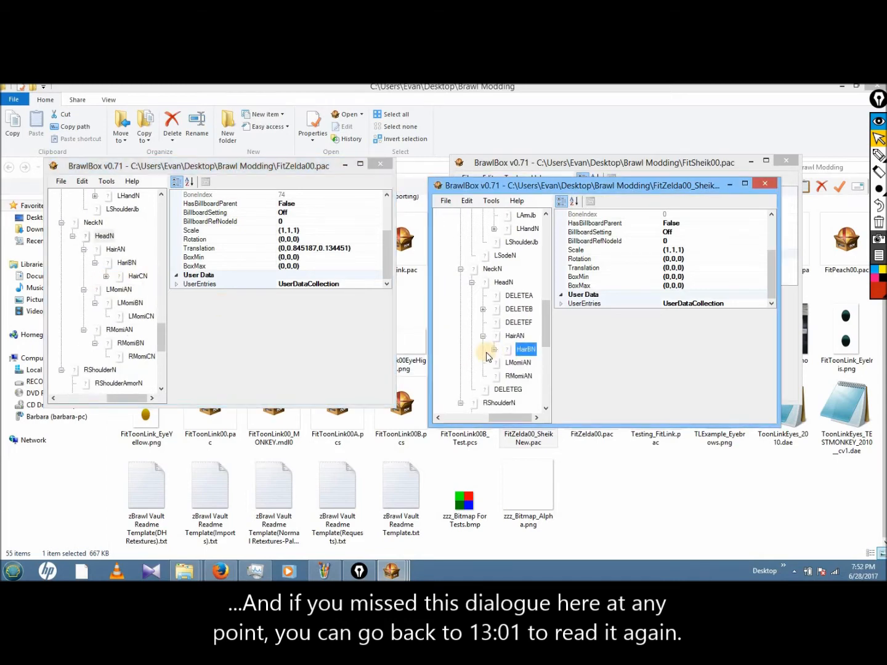
click(94, 263)
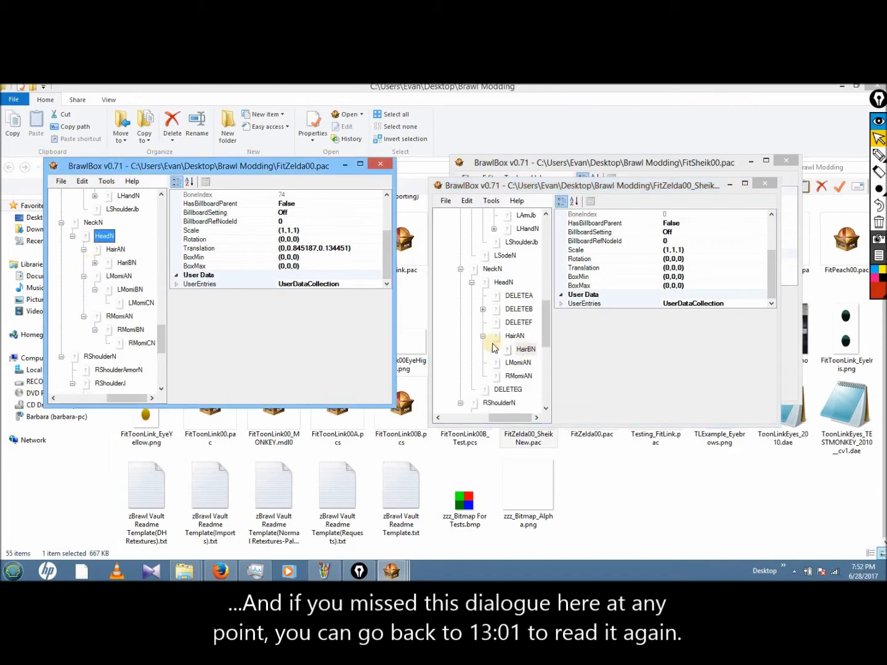
click(483, 336)
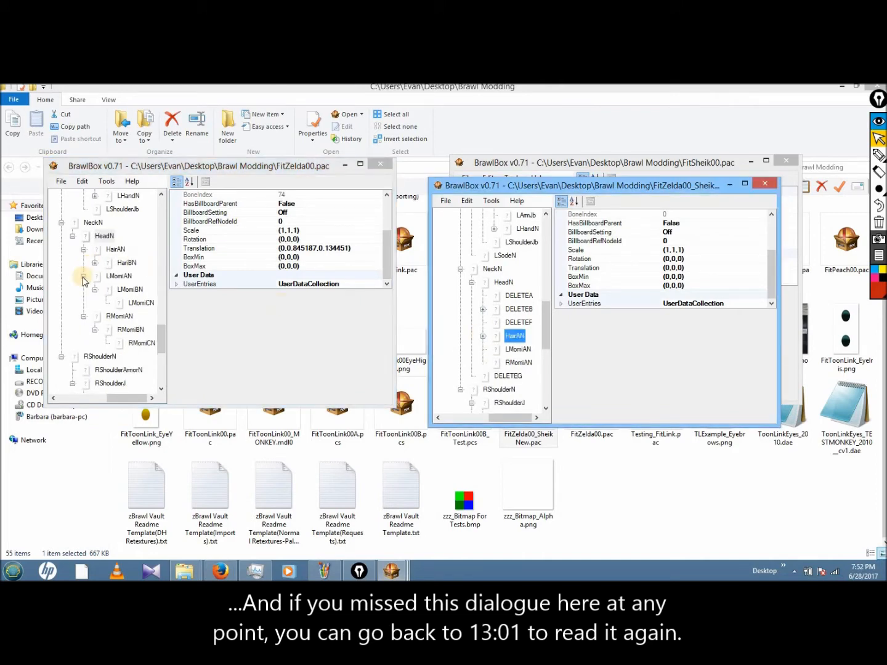
click(84, 249)
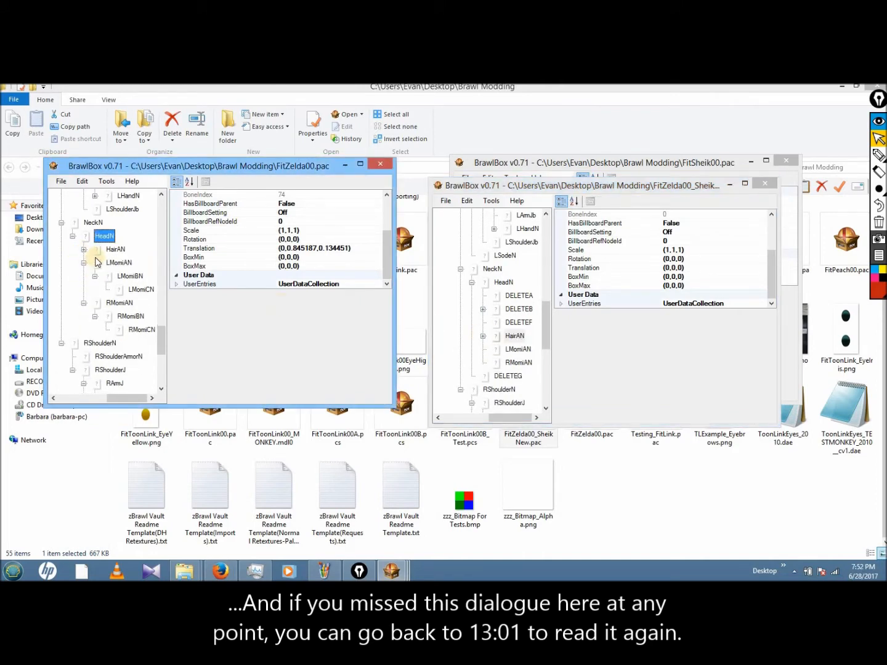
Step: Add a chain of two nested child bones under LMomiAN in Sheik's tree
click(518, 349)
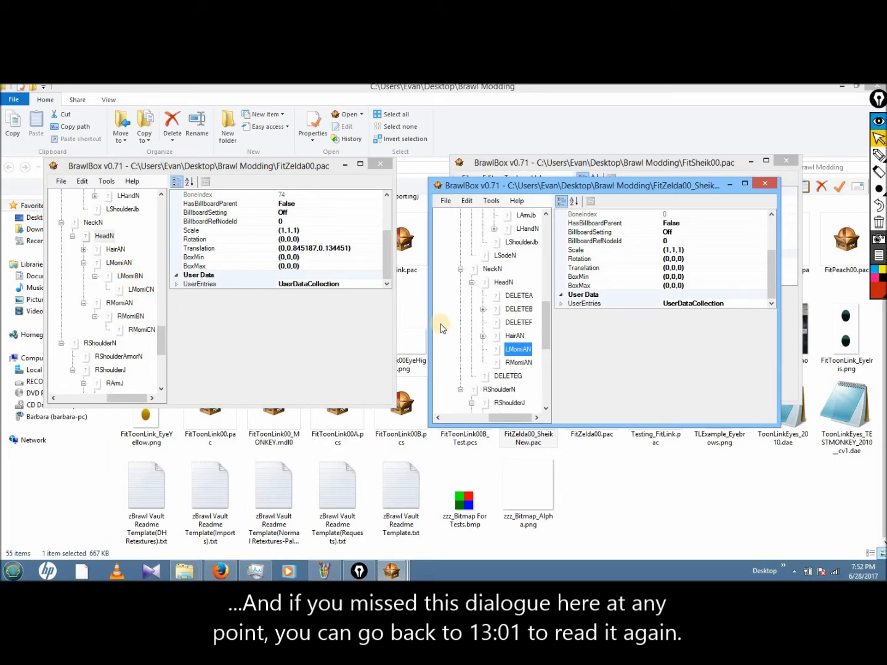
key(ctrl+alt+n)
click(533, 362)
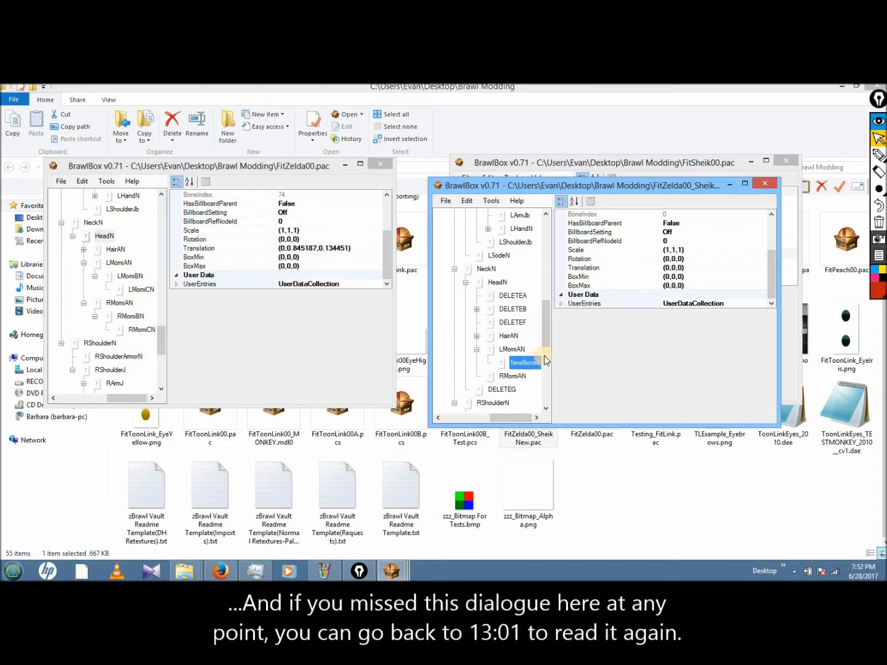
key(ctrl+alt+n)
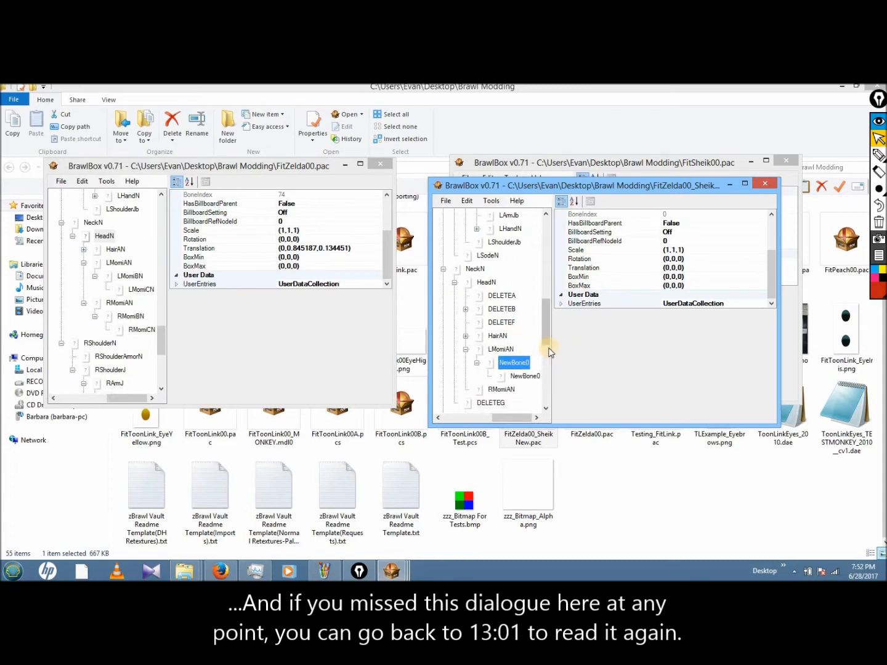
Step: Rename the new bone directly under Sheik's LMomiAN to LMomiBN
right_click(516, 362)
click(554, 394)
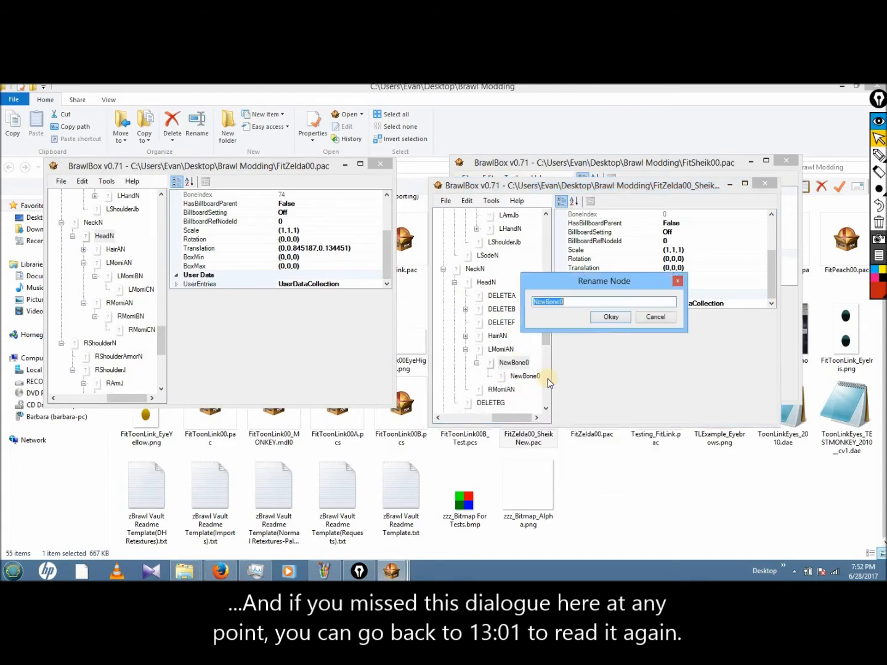
text(LM)
click(600, 315)
Step: Rename the new bone under Sheik's LMomiBN to LMomiCN and collapse the LMomiAN branch in both Sheik's and Zelda's trees
right_click(525, 375)
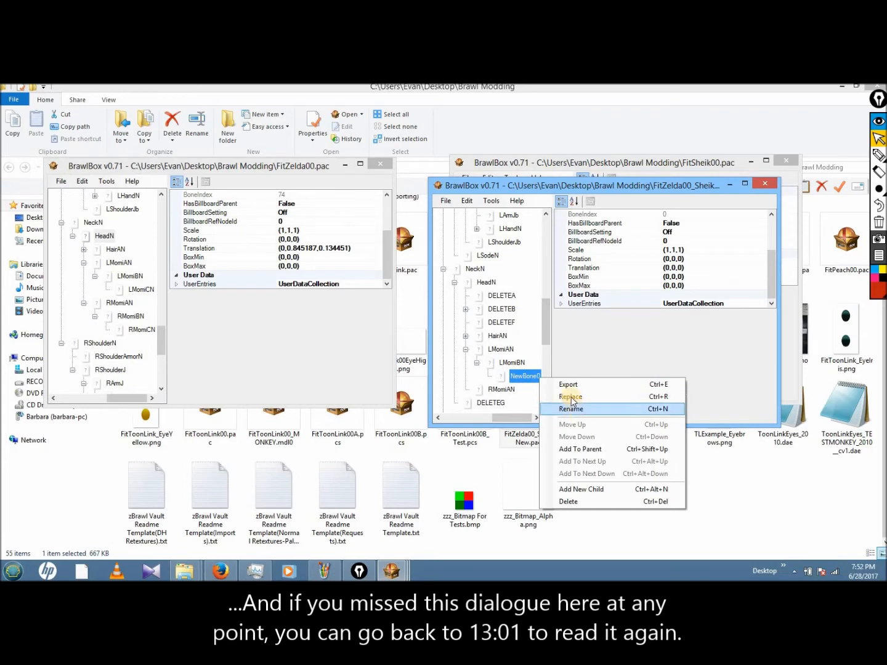
click(570, 396)
text(LMomiCN)
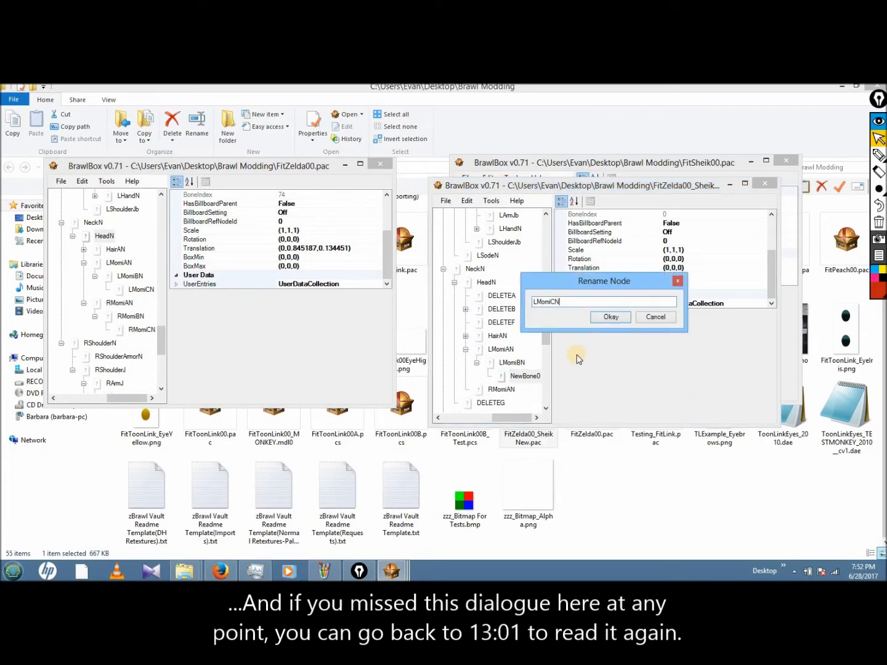
click(611, 317)
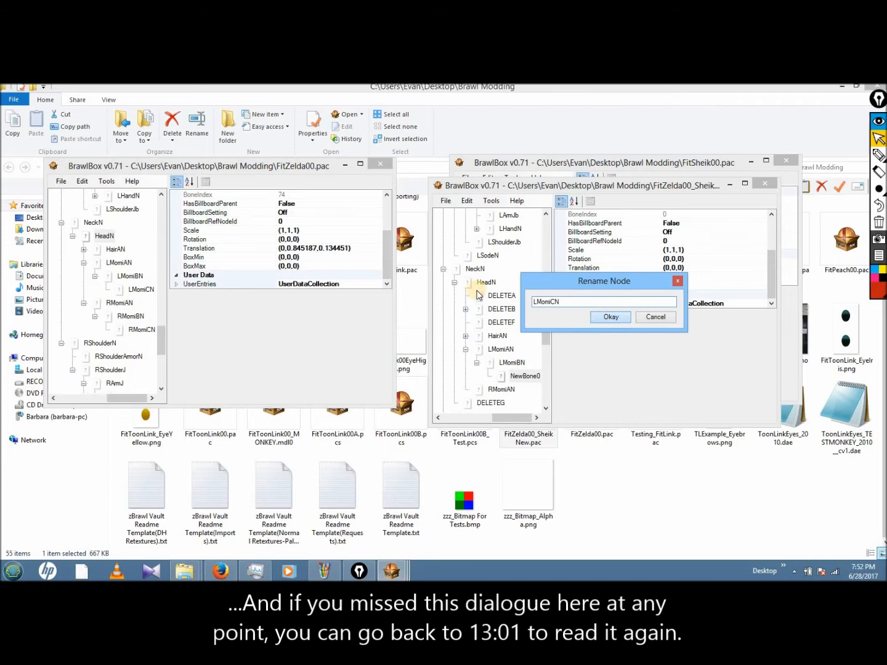
click(481, 363)
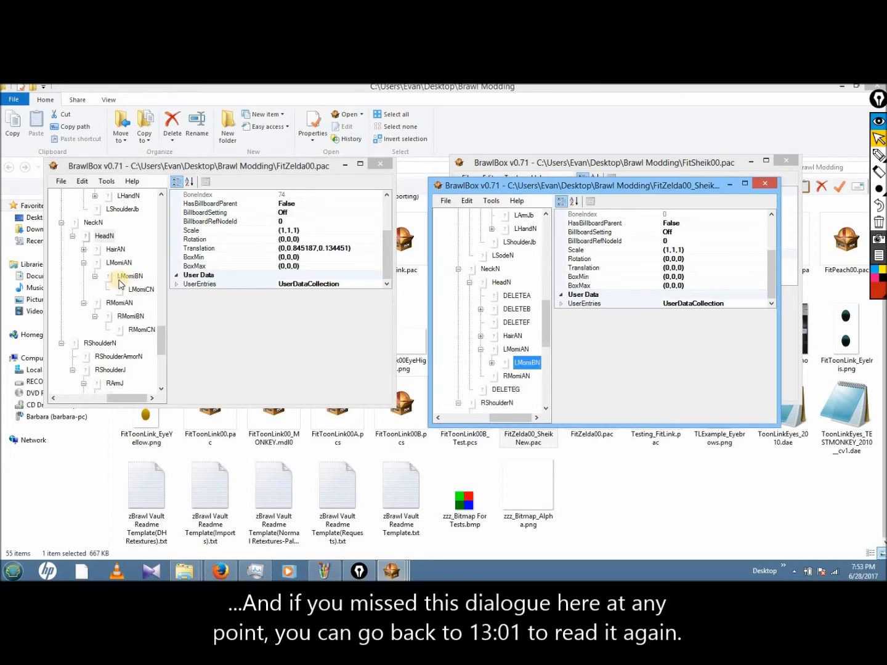
click(95, 276)
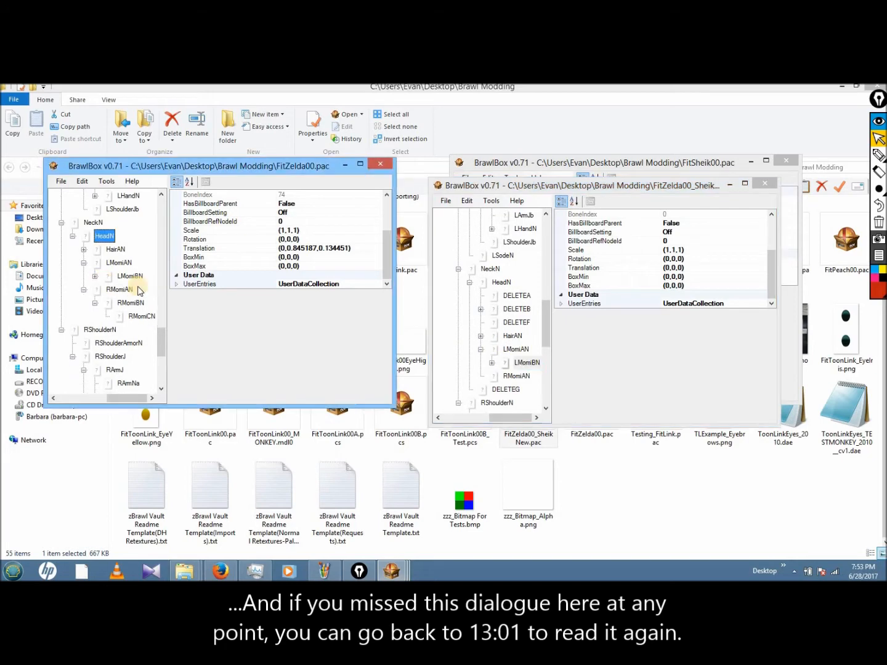
click(480, 349)
click(83, 263)
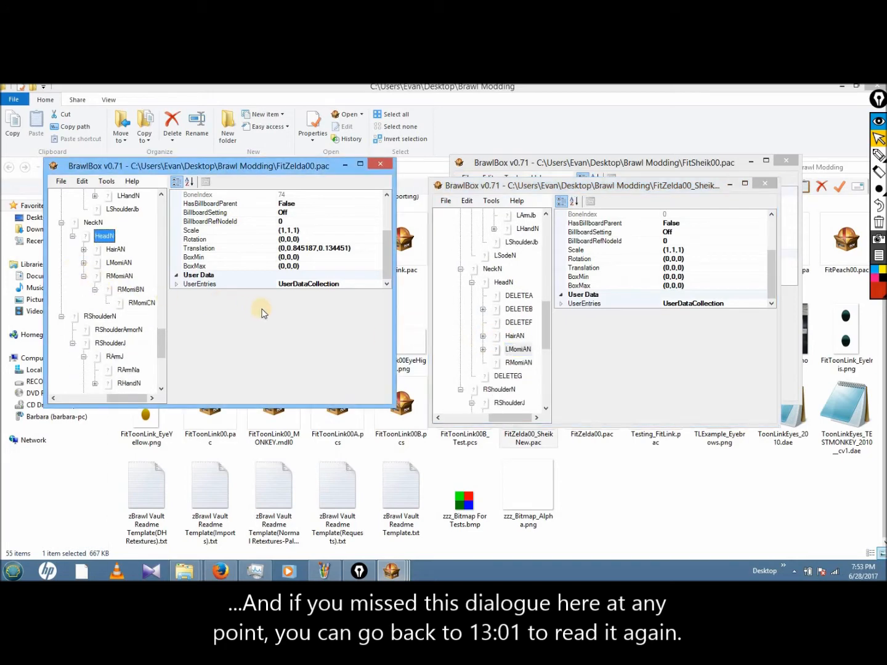
Step: Add a chain of two nested child bones under RMomiAN in Sheik's tree
click(518, 363)
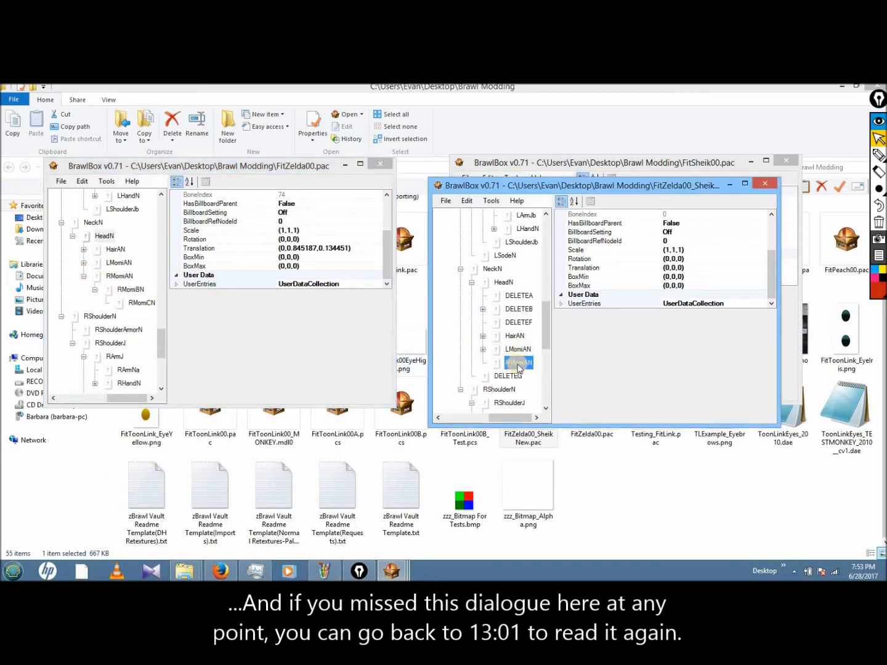
key(ctrl+alt+n)
click(524, 375)
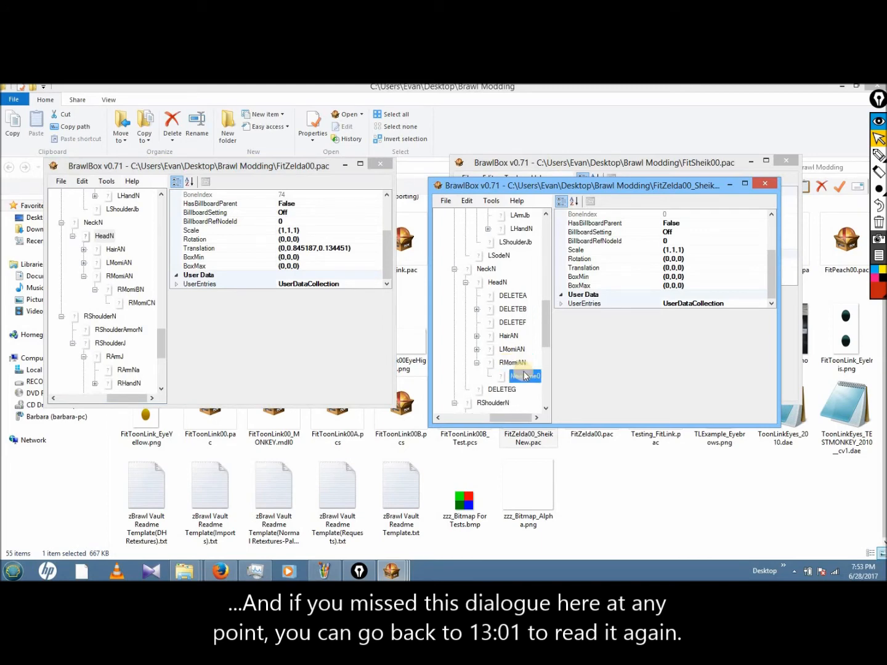
key(ctrl+alt+n)
Step: Rename the new bone directly under Sheik's RMomiAN to RMomiBN
right_click(522, 375)
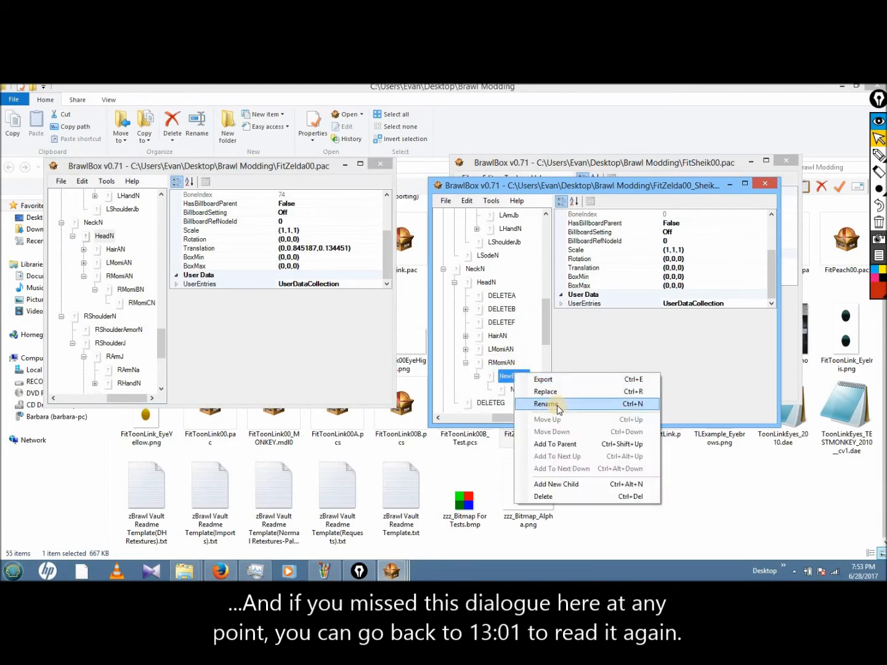
click(548, 407)
text(RMomiBN)
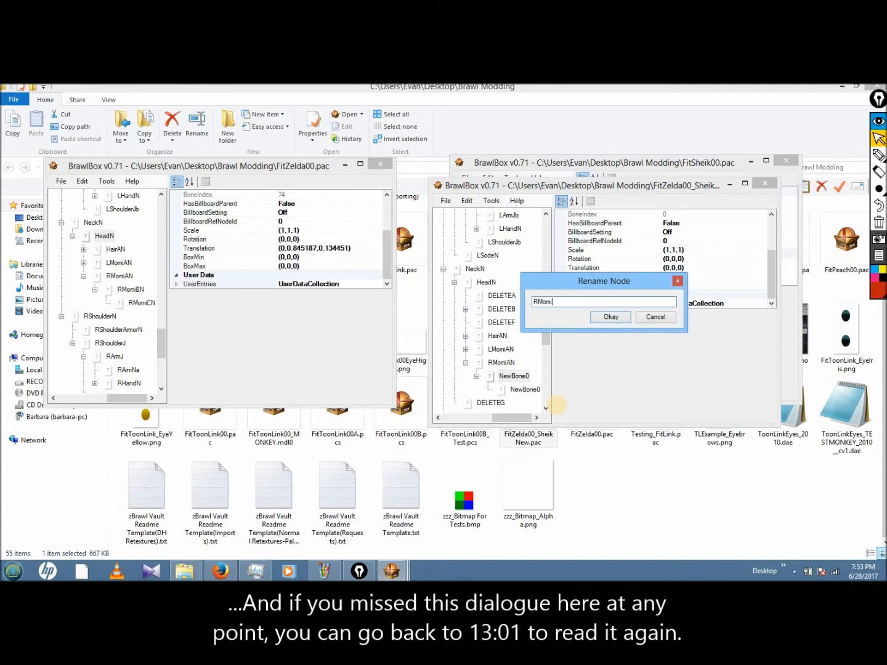
click(609, 317)
Step: Rename the new bone under Sheik's RMomiBN to RMomiCN and collapse the RMomiAN branch in both trees
right_click(525, 389)
click(565, 419)
text(RMomiCN)
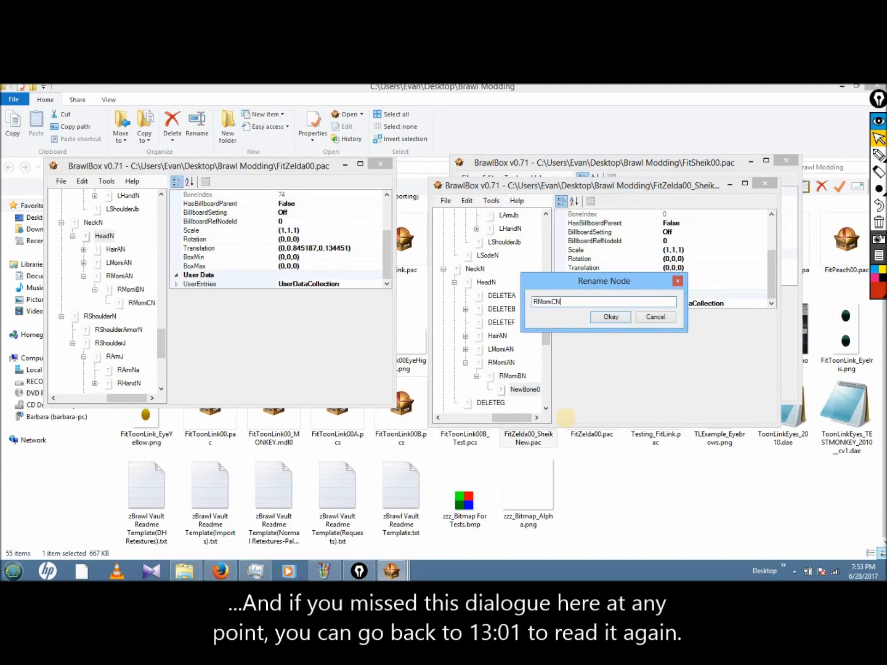
click(610, 321)
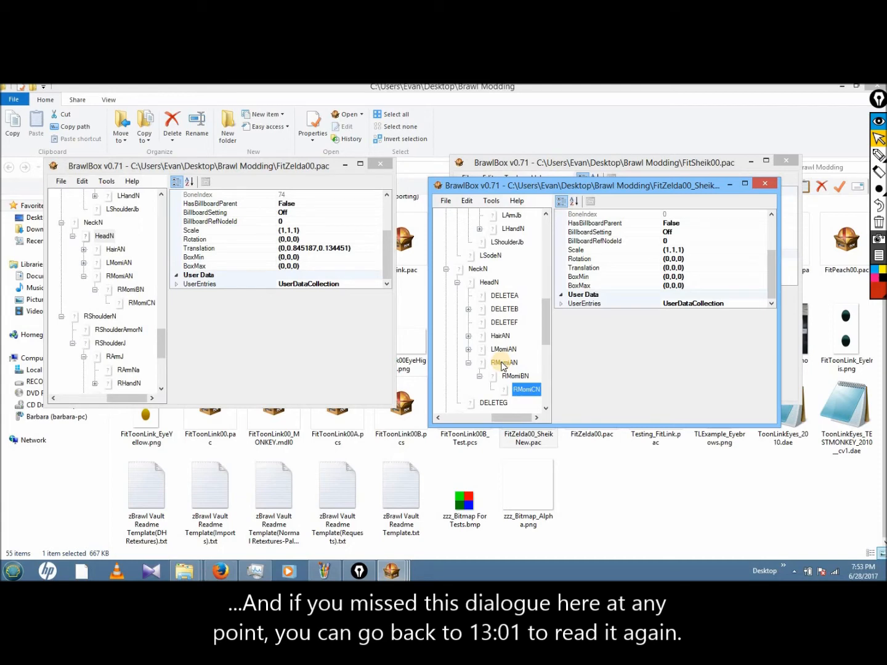
double_click(504, 363)
double_click(121, 276)
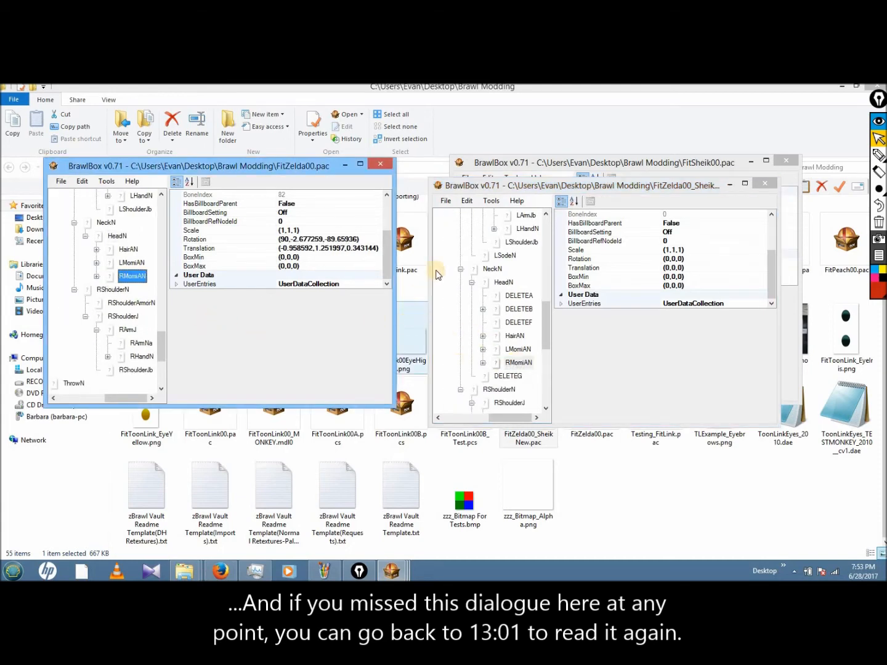
Step: Bracket the child bones of HeadN in both trees with green pen strokes and clear the markings
click(503, 282)
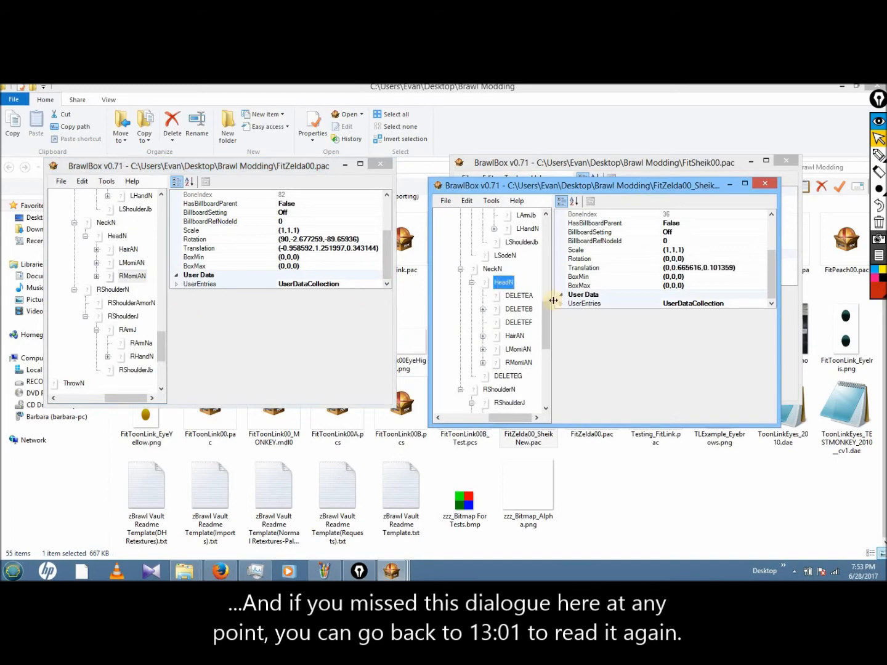
click(879, 289)
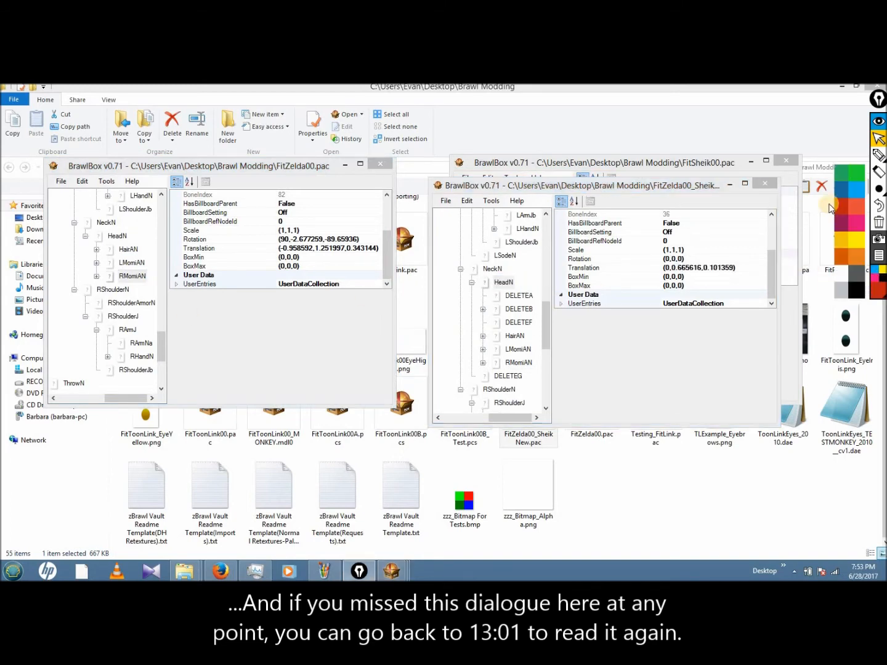
click(852, 179)
click(878, 156)
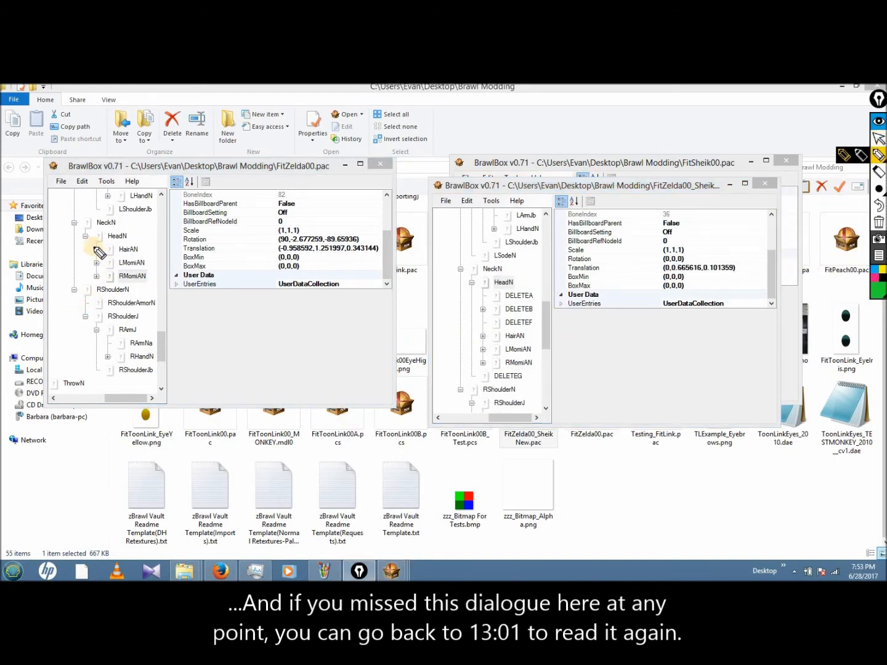
mouse_move(84, 247)
mouse_down()
mouse_move(84, 266)
mouse_move(103, 292)
mouse_move(146, 292)
mouse_up()
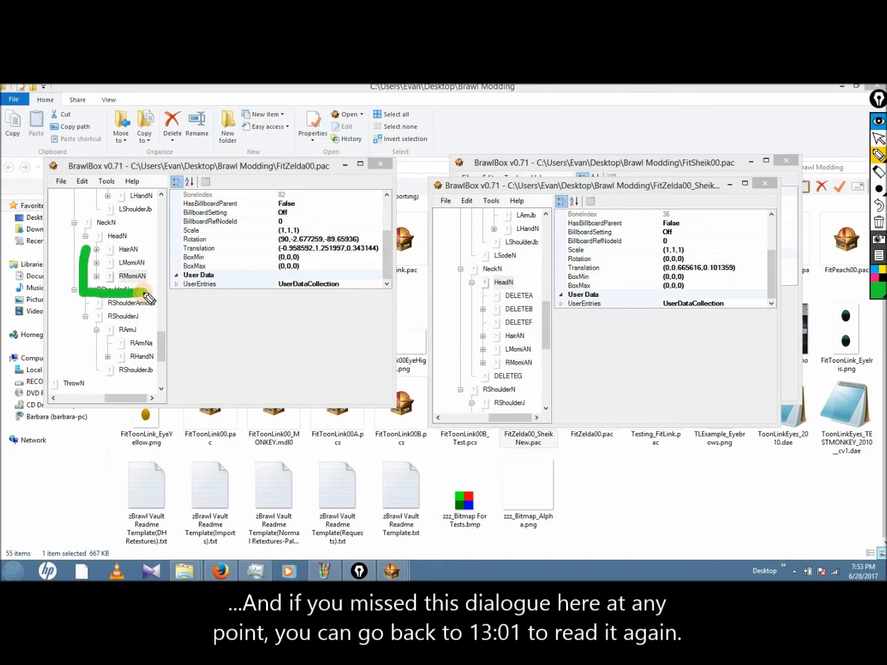
mouse_move(471, 290)
mouse_down()
mouse_move(474, 380)
mouse_move(543, 381)
mouse_up()
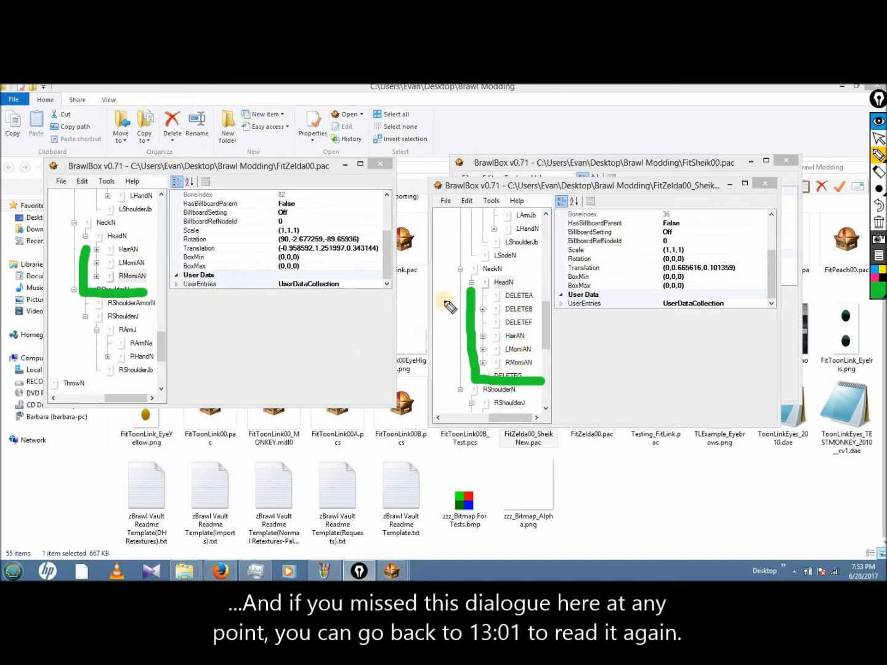
click(878, 138)
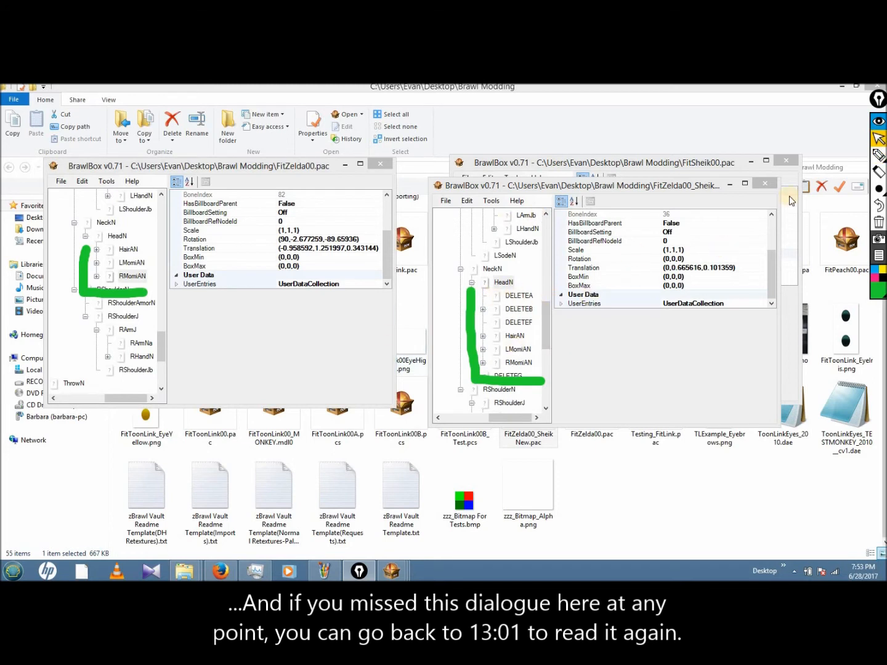
click(879, 222)
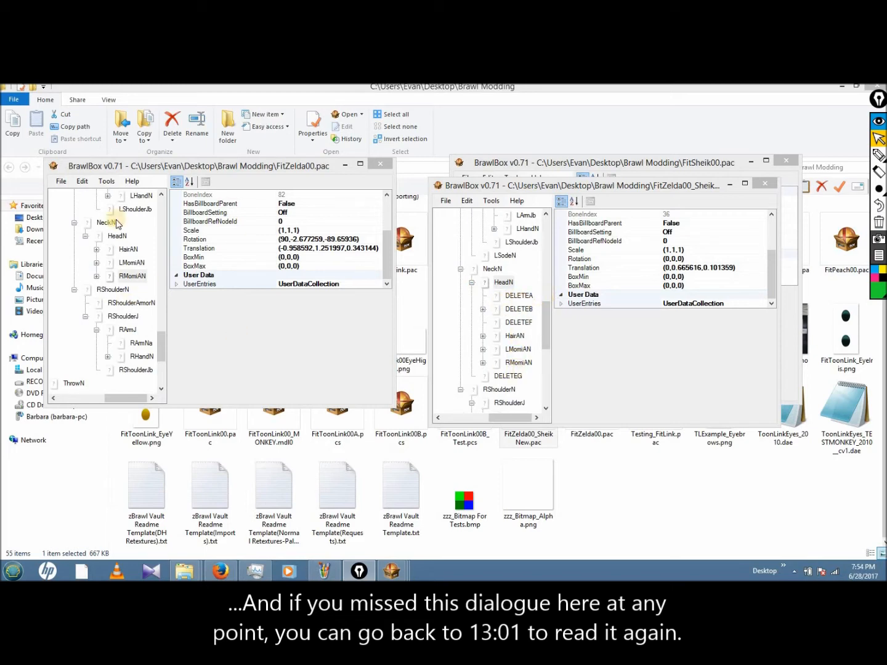
Step: Collapse the HeadN and NeckN branches in both Zelda's and Sheik's trees
click(84, 236)
click(471, 282)
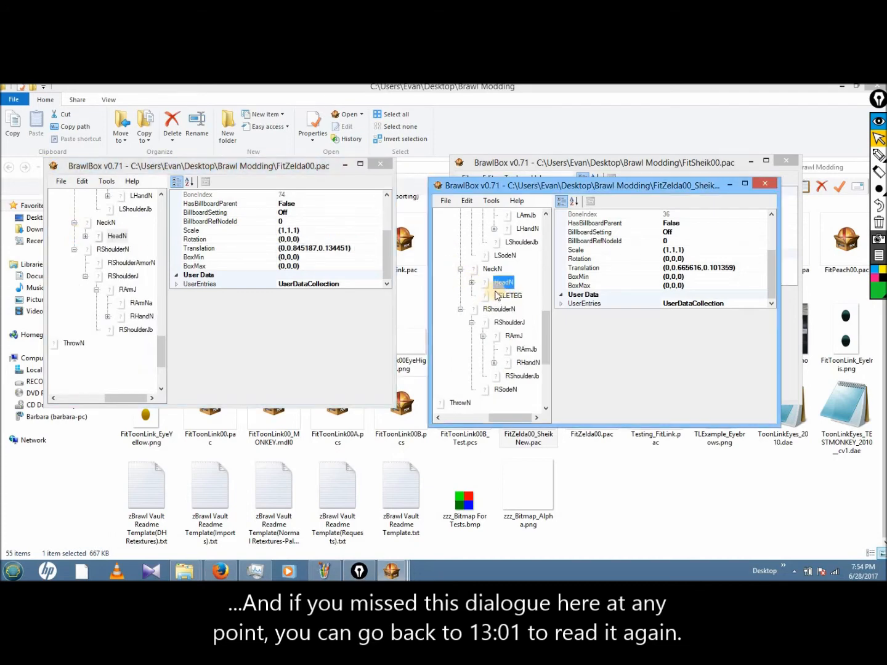
click(74, 222)
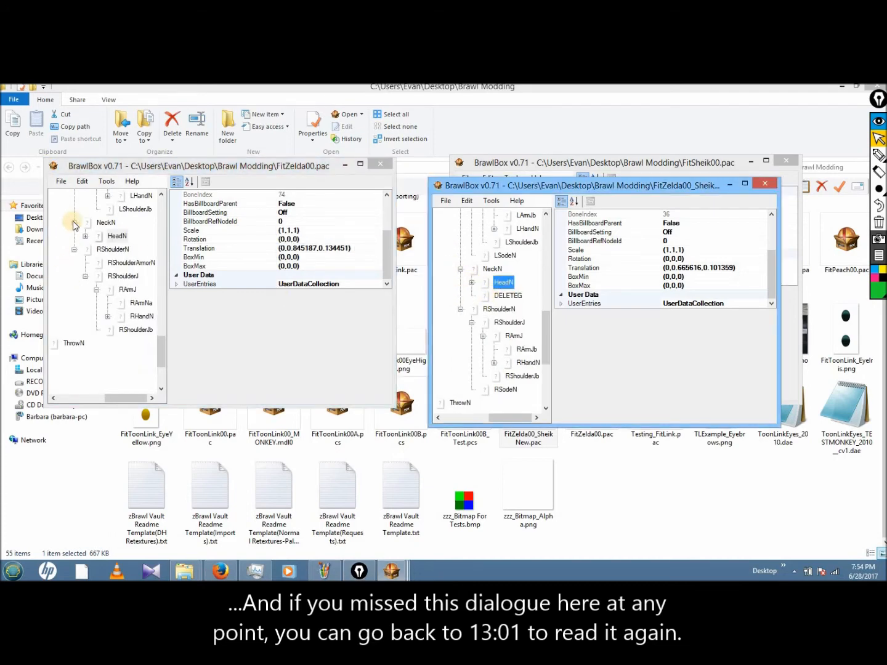
click(460, 269)
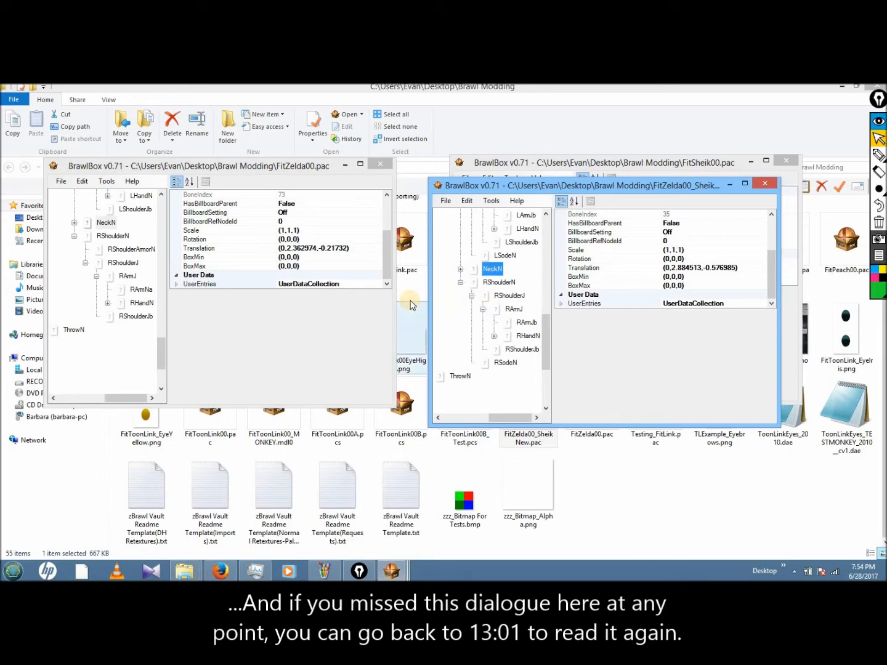
Step: Compare the translation of Zelda's RArmNa bone with that of Sheik's RArmJb bone
click(141, 289)
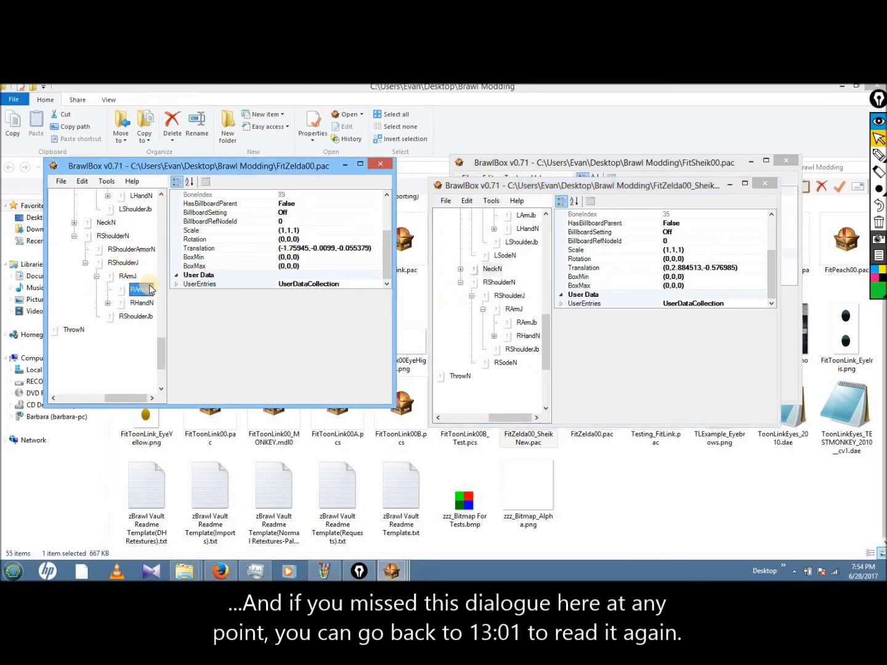
click(531, 325)
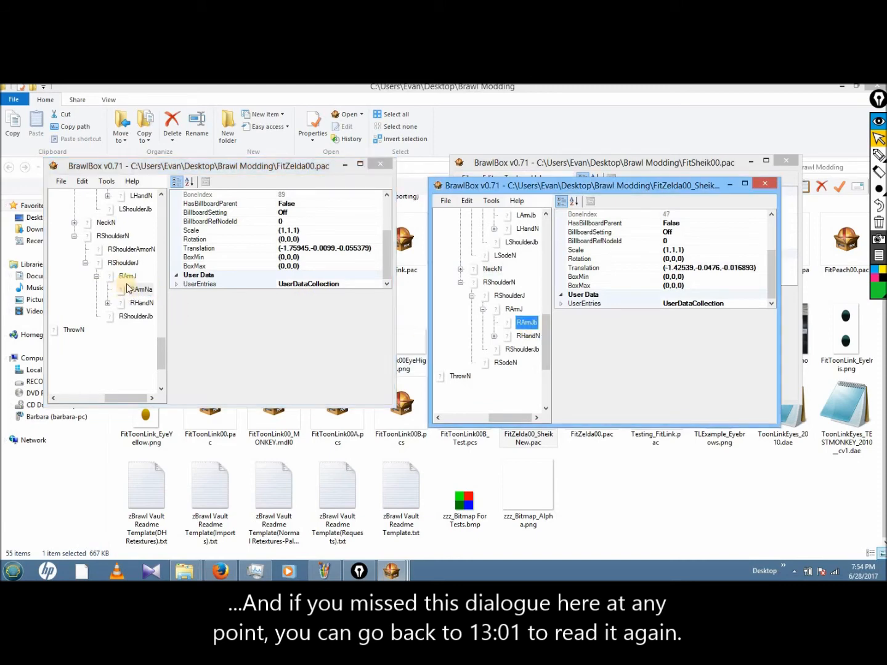
key(alt+Tab)
click(518, 325)
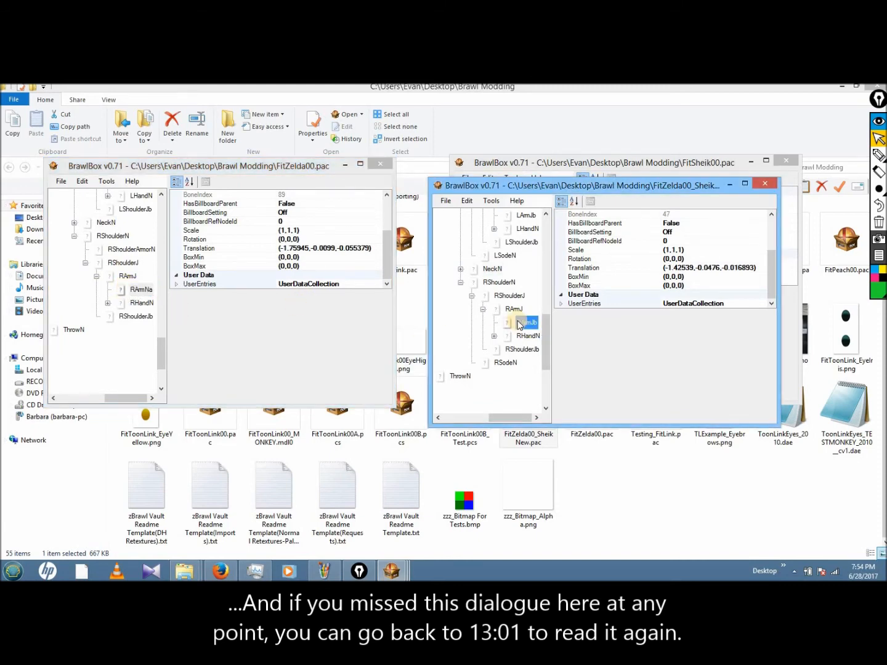
click(136, 290)
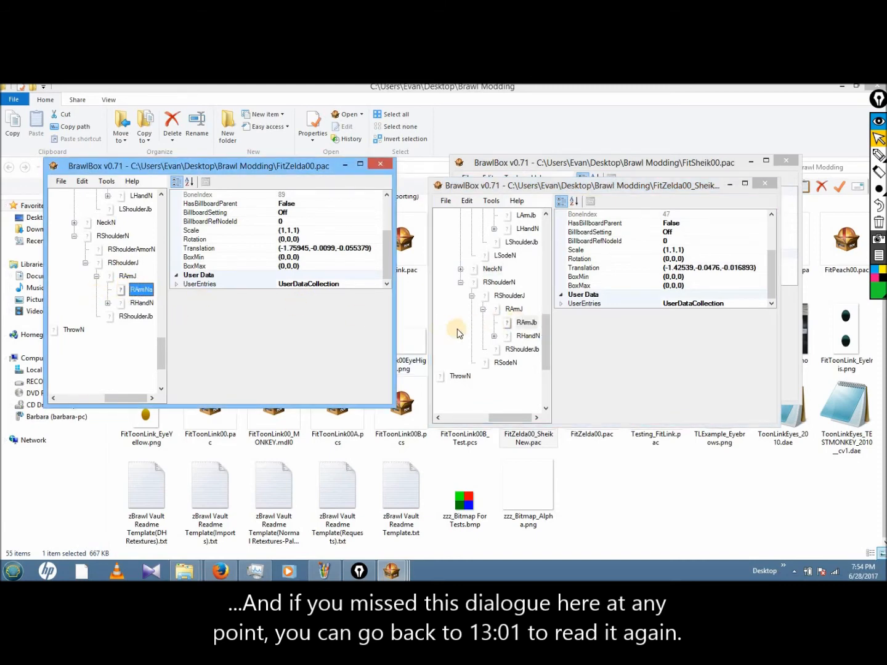
click(519, 325)
click(135, 292)
click(521, 321)
click(139, 291)
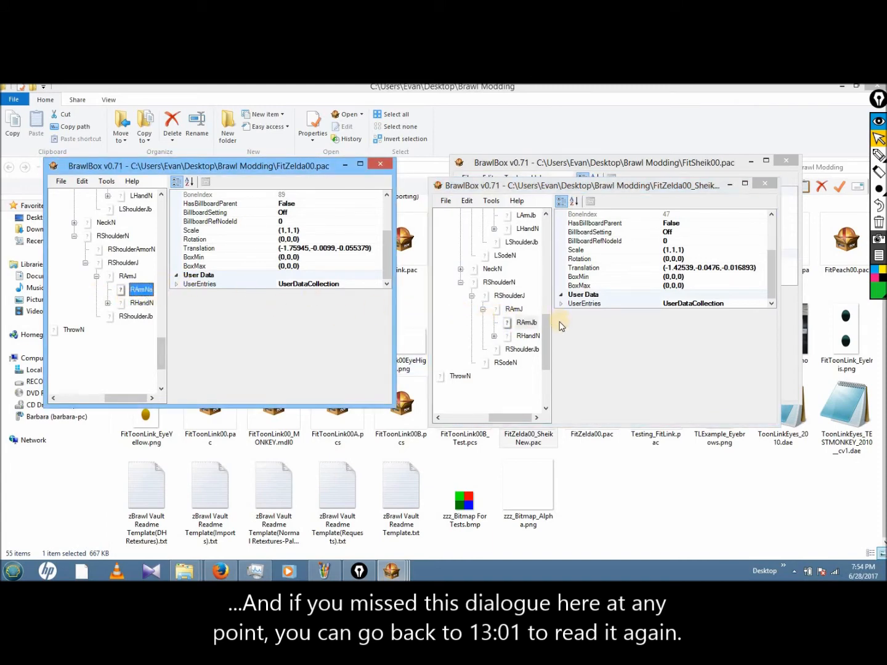
click(523, 323)
click(138, 291)
click(527, 324)
Step: Open the FitZelda00 model from the Sheik port file in the Advanced Model Editor
click(546, 253)
drag(497, 417, 450, 418)
click(513, 255)
right_click(514, 257)
key(Escape)
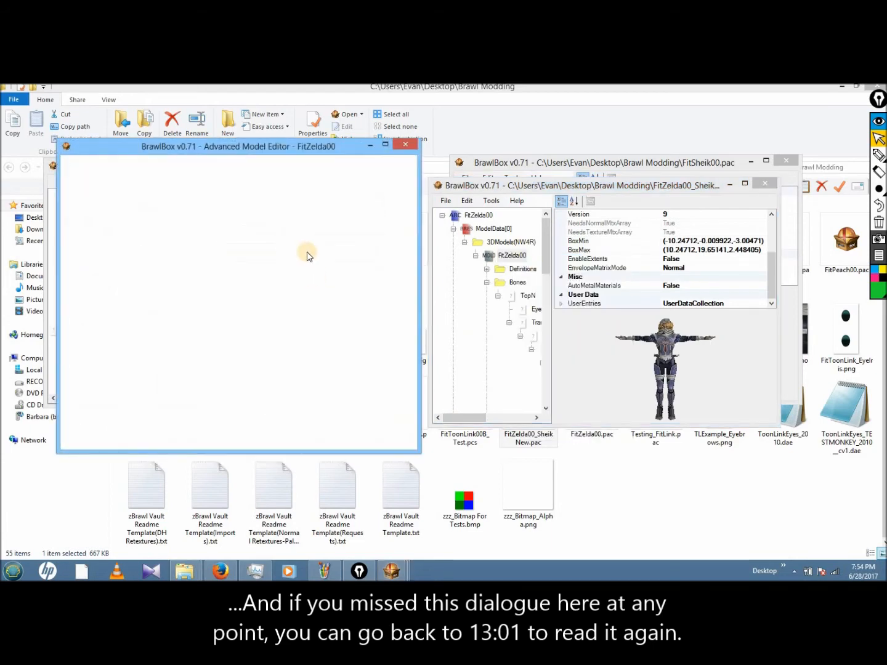
Step: Inspect the Sheik model's skeleton in the preview by highlighting several leg, waist and sword bones from its bone list
scroll(274, 212, up, 4)
right_drag(273, 208, 334, 294)
scroll(262, 278, down, 5)
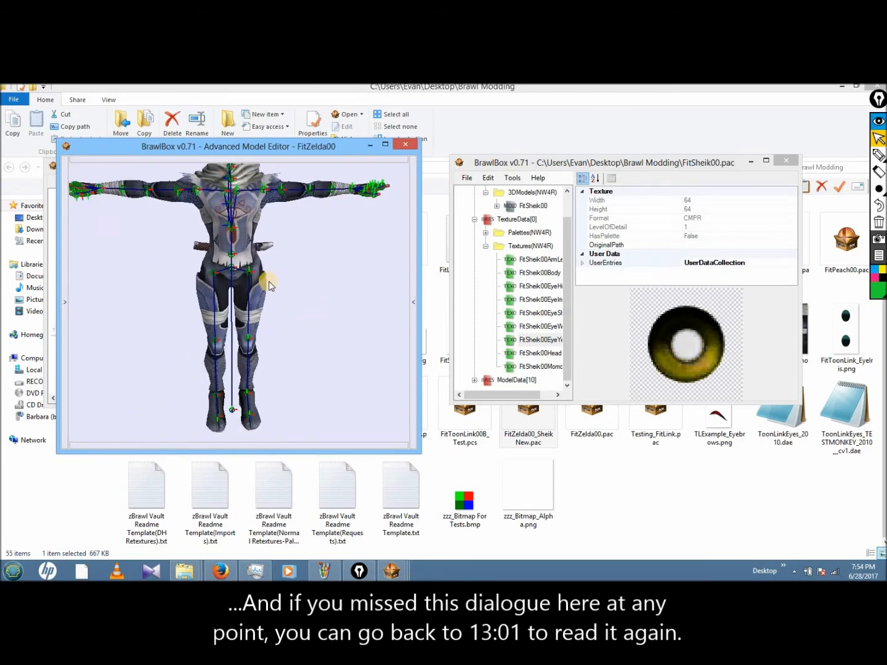
click(413, 270)
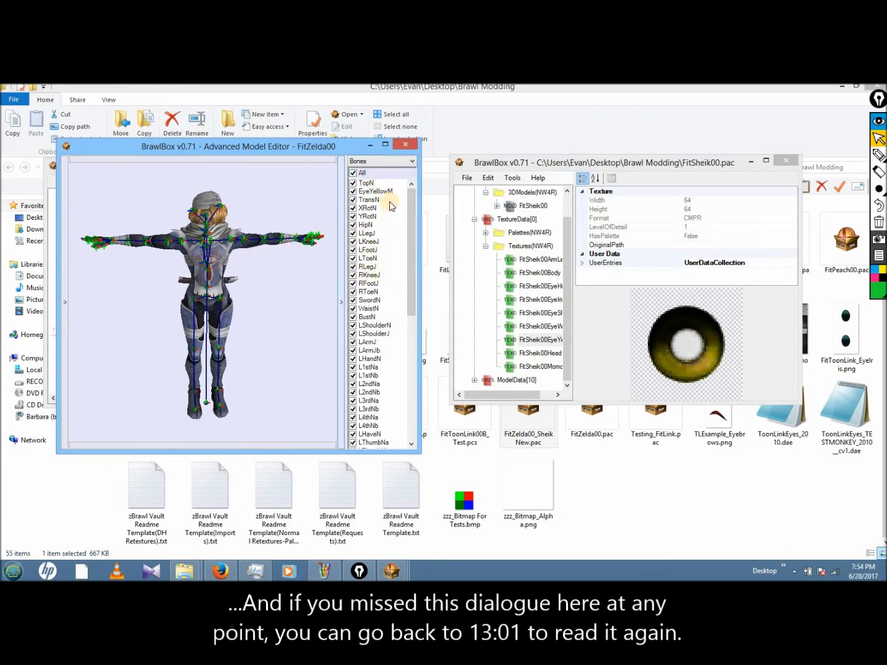
click(368, 241)
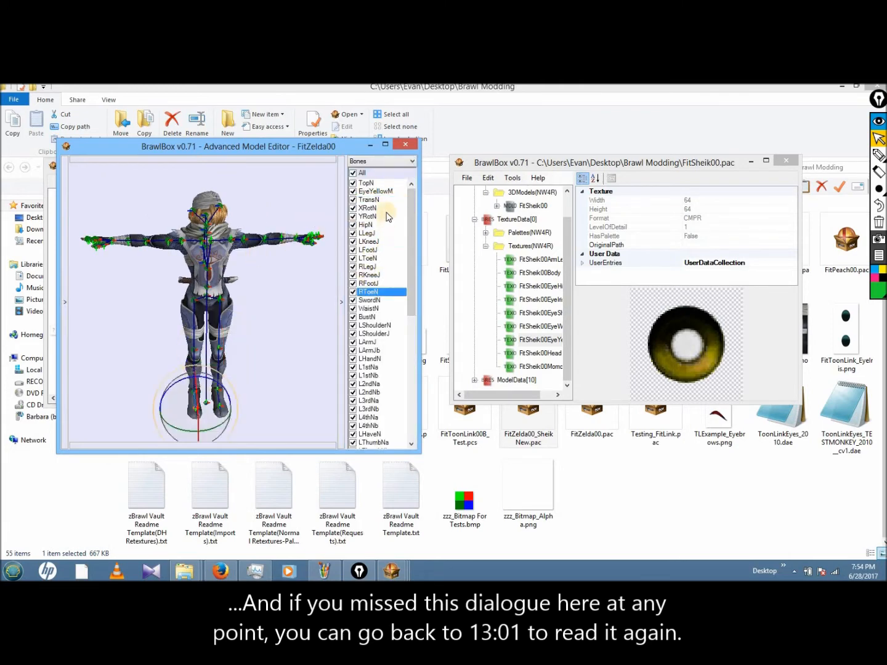
click(388, 208)
click(394, 265)
click(392, 225)
click(375, 316)
click(382, 224)
click(375, 308)
click(373, 234)
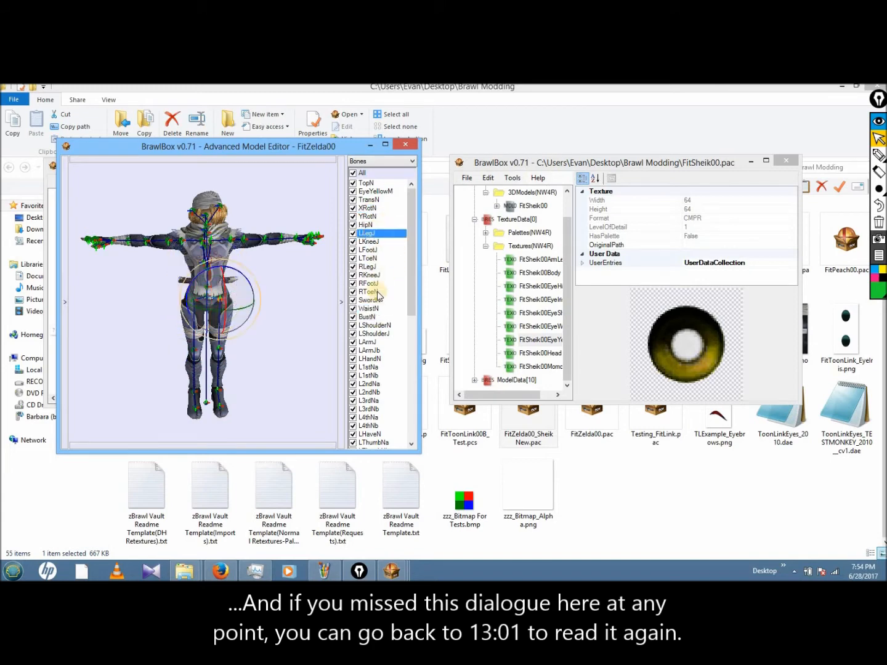
click(380, 300)
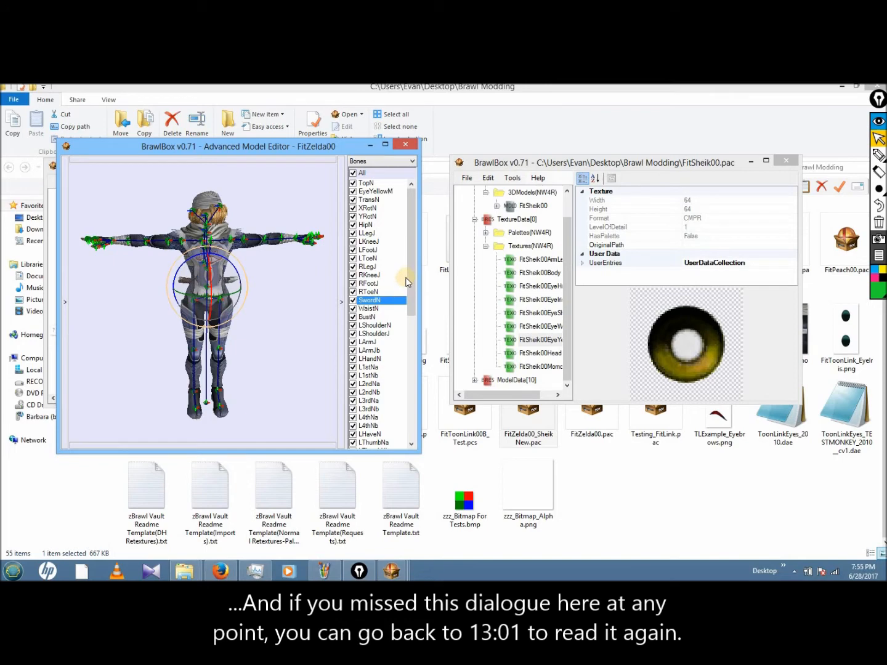
Step: Highlight the RArmJb bone on the Sheik model and check which part of the arm it controls
drag(409, 277, 415, 388)
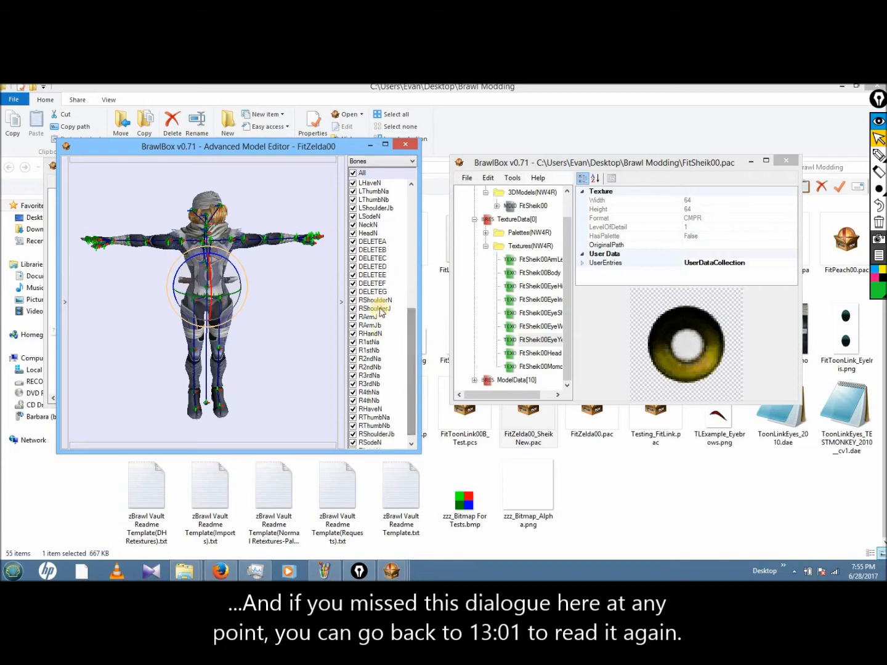
click(378, 325)
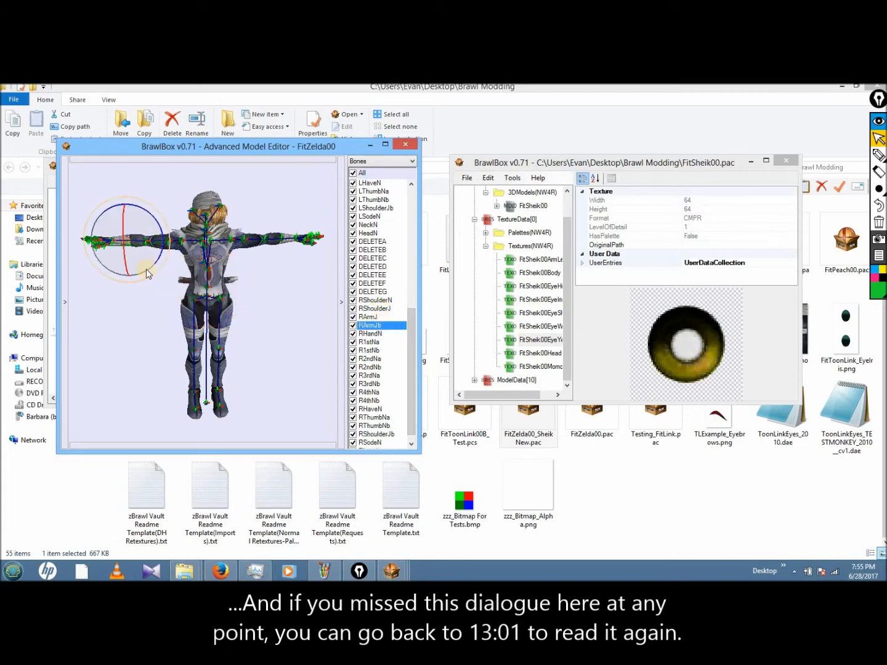
drag(140, 248, 156, 263)
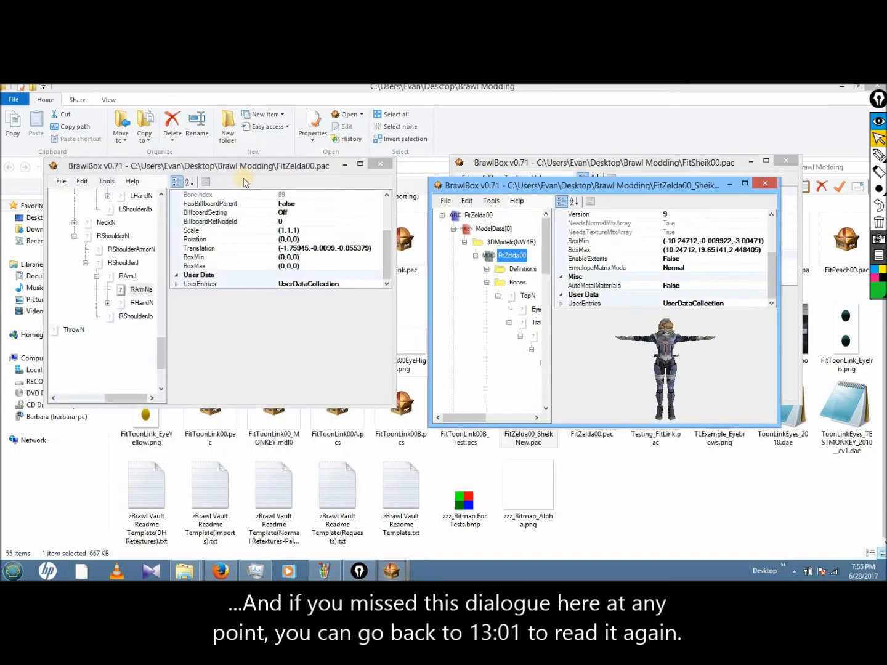
Step: Open a preview of the FitZelda00 model from FitZelda00.pac
click(162, 170)
drag(161, 333, 164, 216)
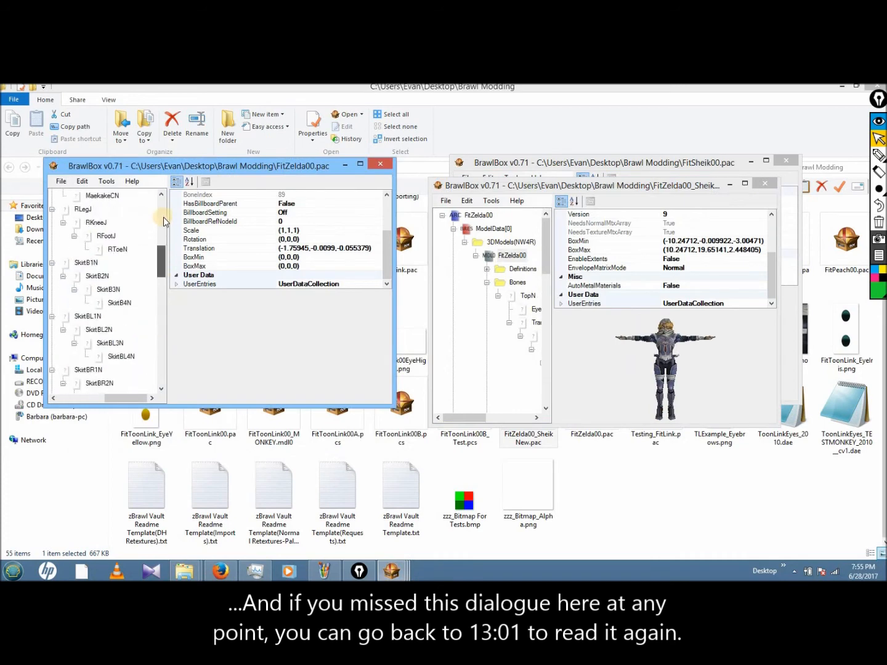
click(79, 396)
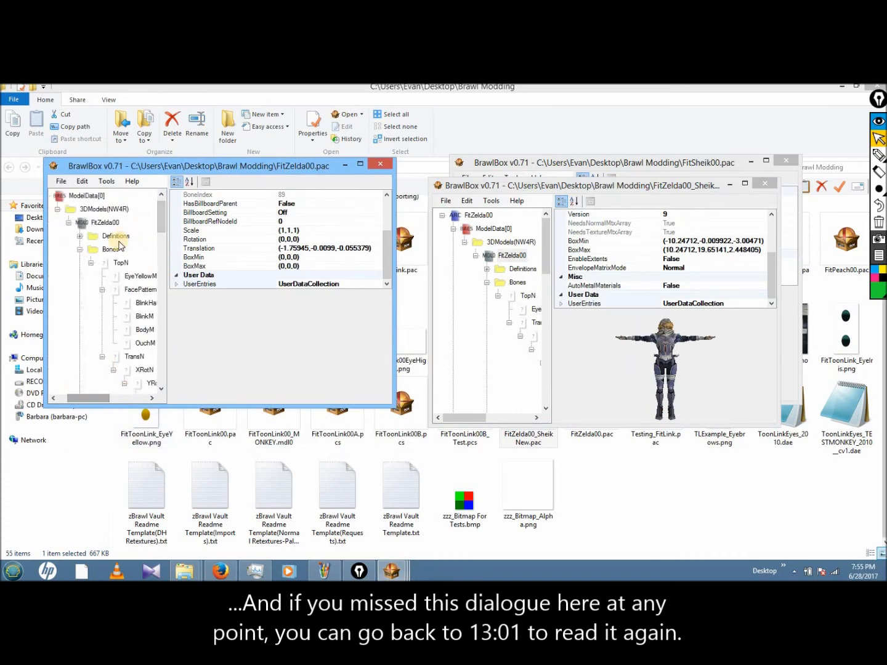
right_click(104, 222)
click(146, 230)
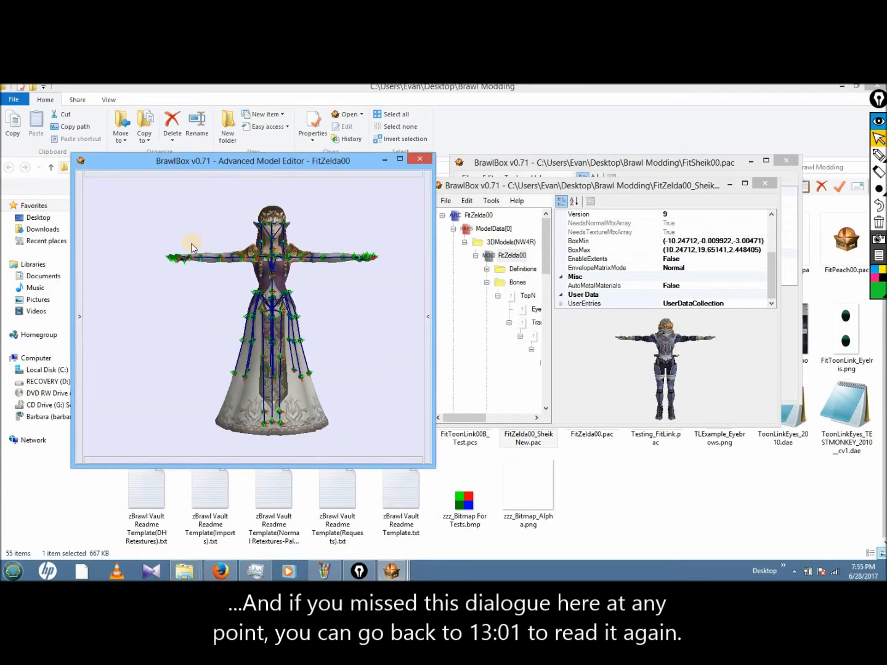
right_drag(191, 244, 191, 241)
scroll(192, 241, up, 1)
Step: Highlight the RArmNa bone on the Zelda model to compare its position with Sheik's RArmJb, and clear the selection
click(428, 263)
drag(423, 248, 441, 425)
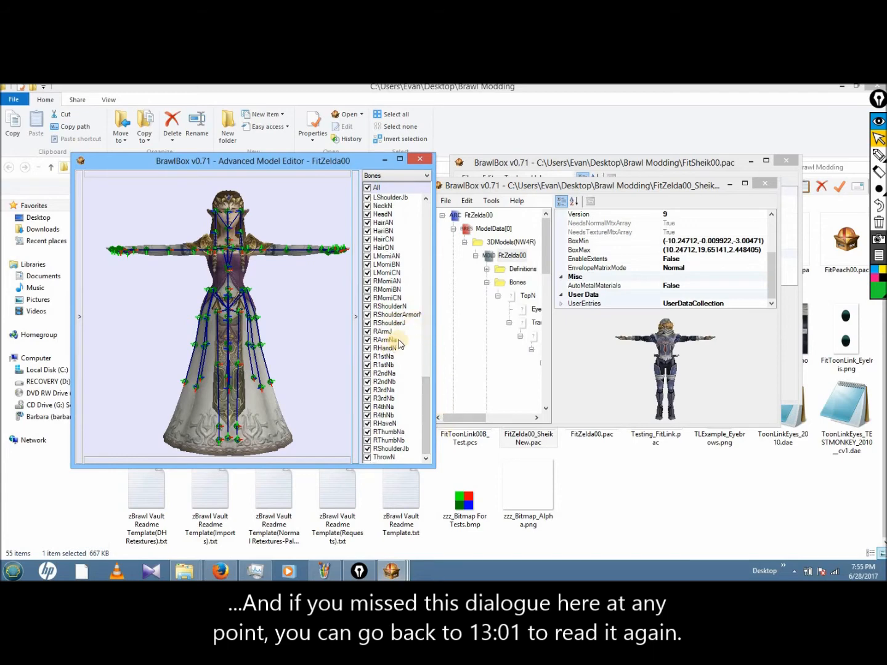
click(398, 341)
drag(155, 274, 165, 318)
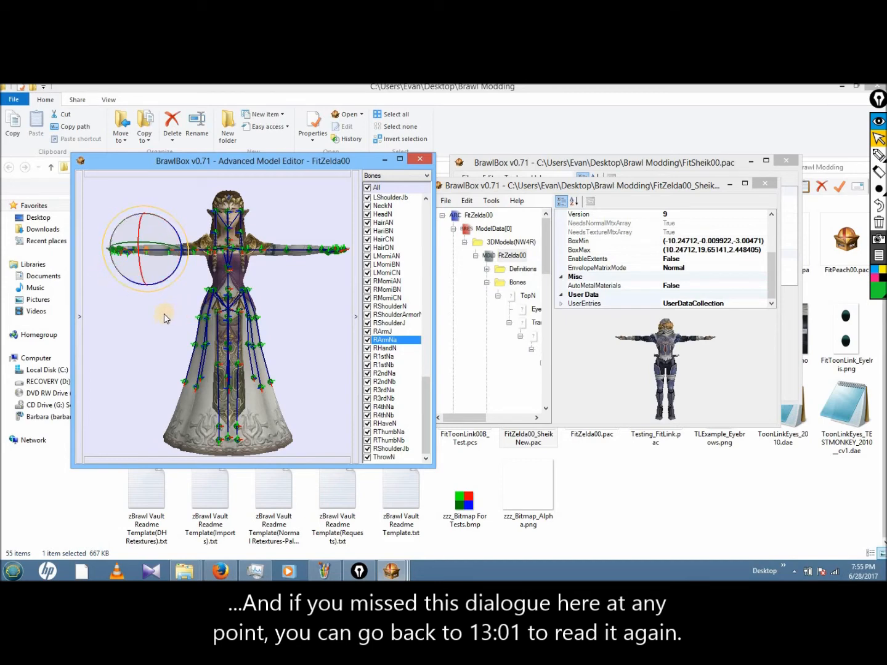
click(164, 317)
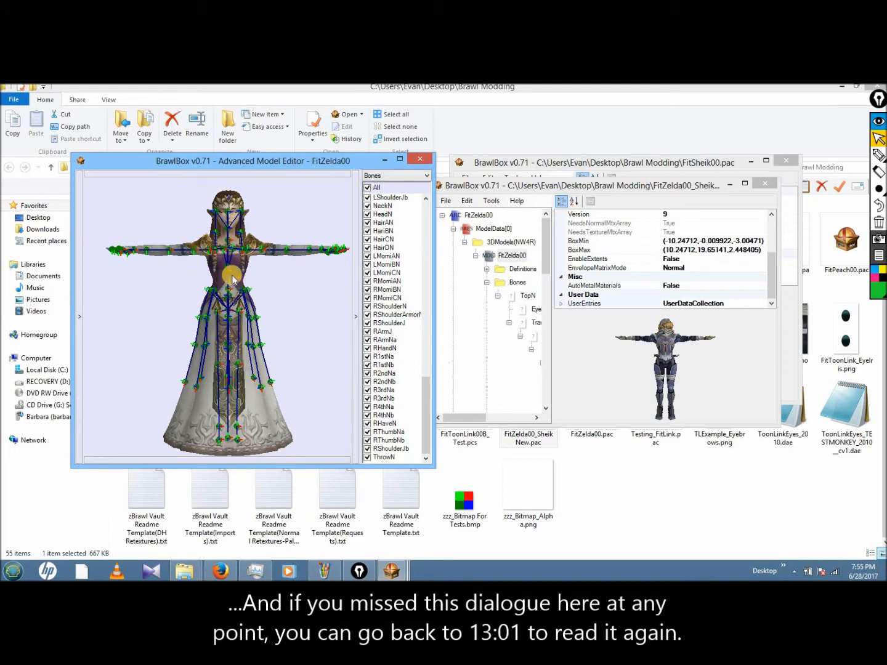
Step: Try rotating the Zelda model's BustN bone in several directions, undo each rotation and close the preview
ctrl+right_drag(317, 307, 300, 268)
drag(290, 258, 210, 289)
click(387, 289)
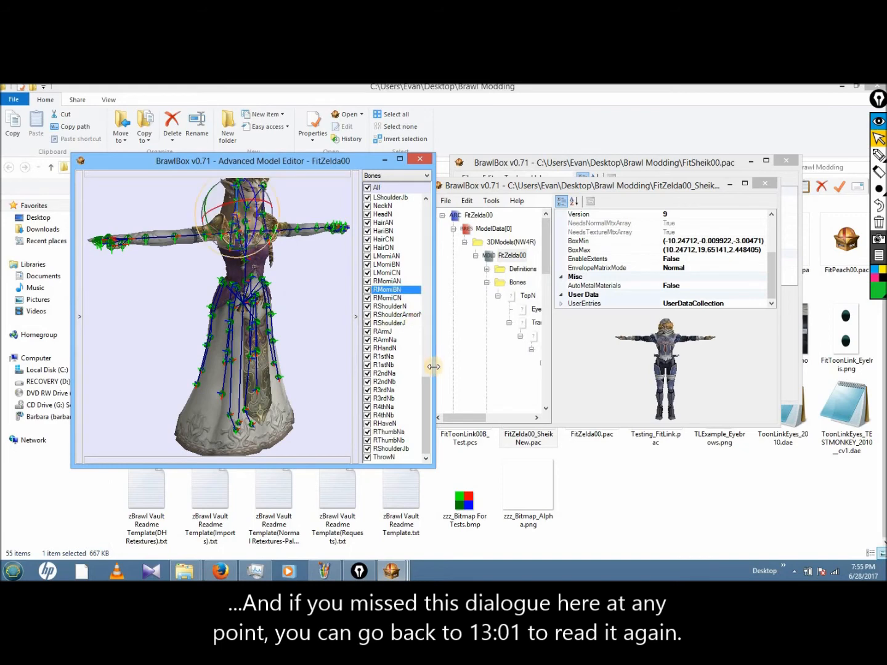
drag(427, 385, 426, 290)
click(379, 372)
right_drag(234, 259, 212, 275)
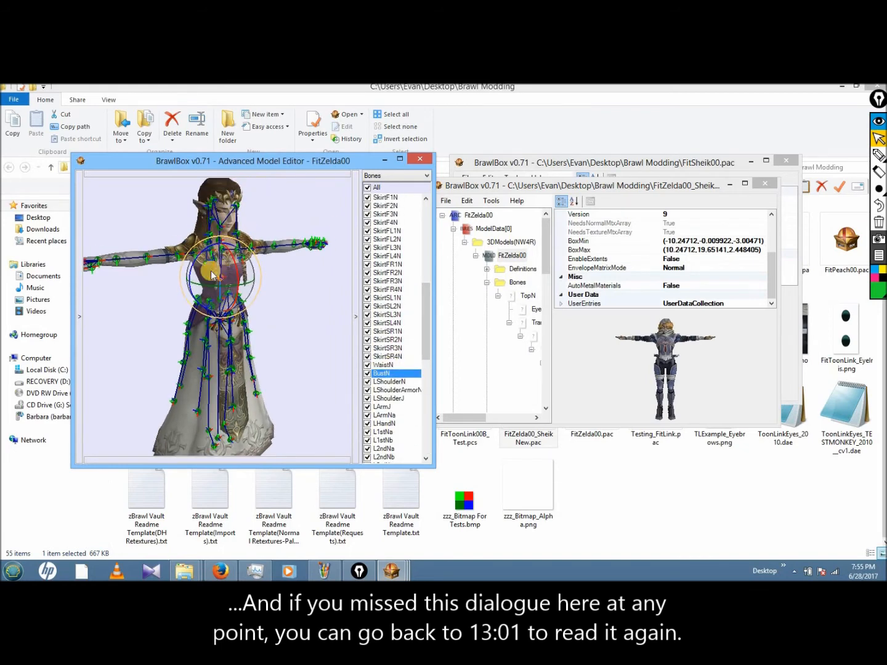
drag(203, 277, 258, 310)
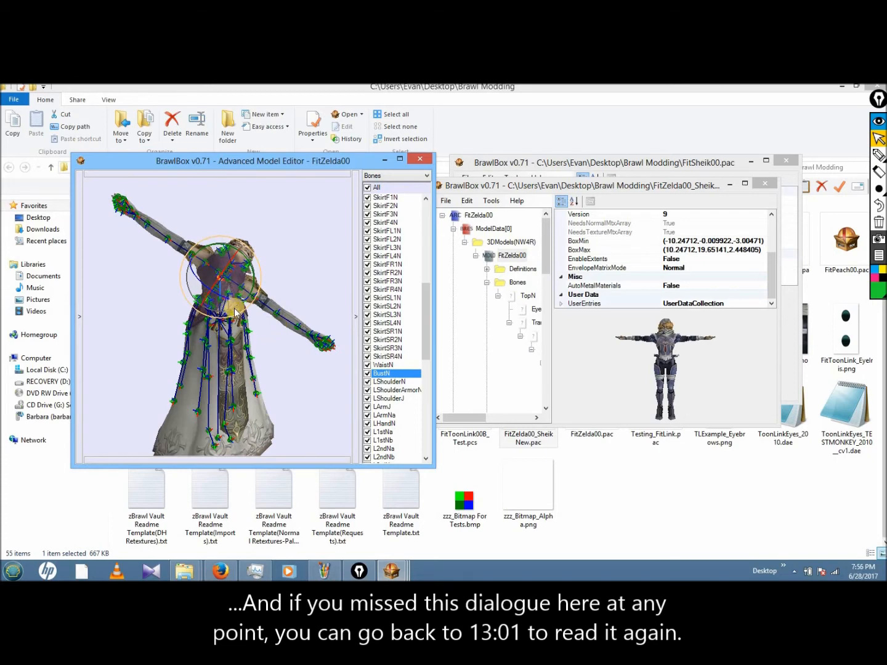
key(ctrl+z)
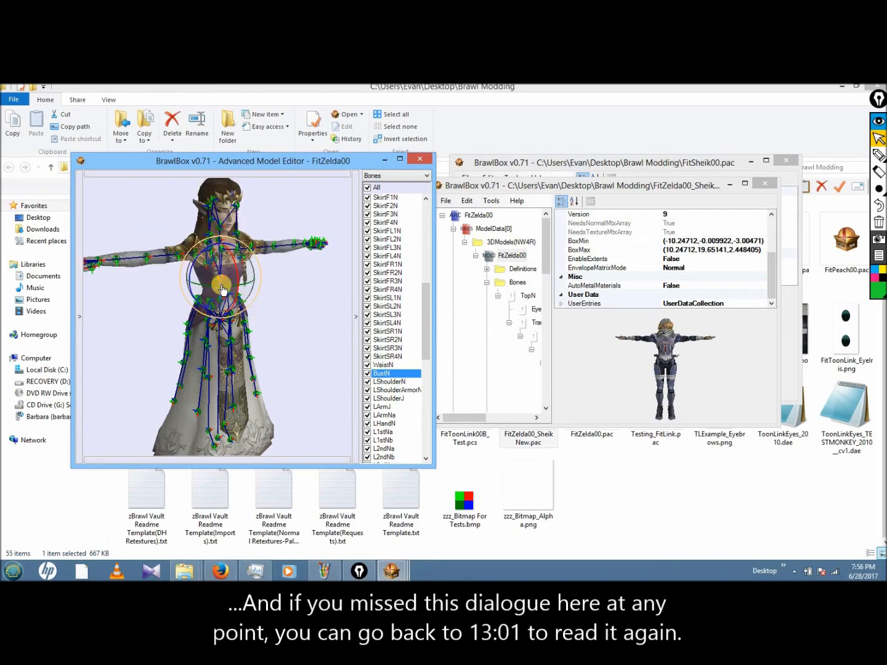
drag(220, 278, 212, 257)
key(ctrl+z)
ctrl+right_drag(289, 336, 283, 276)
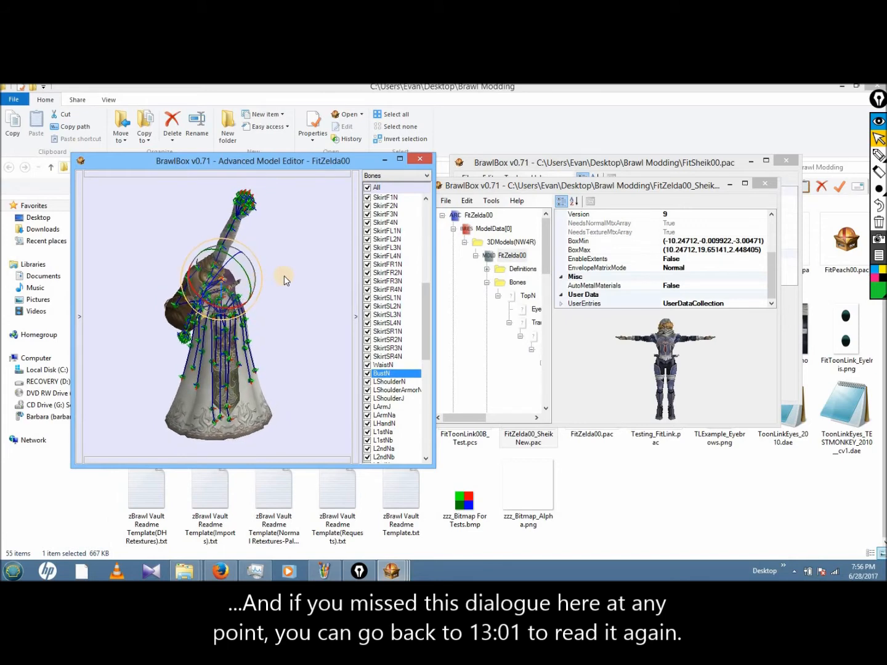
key(ctrl+z)
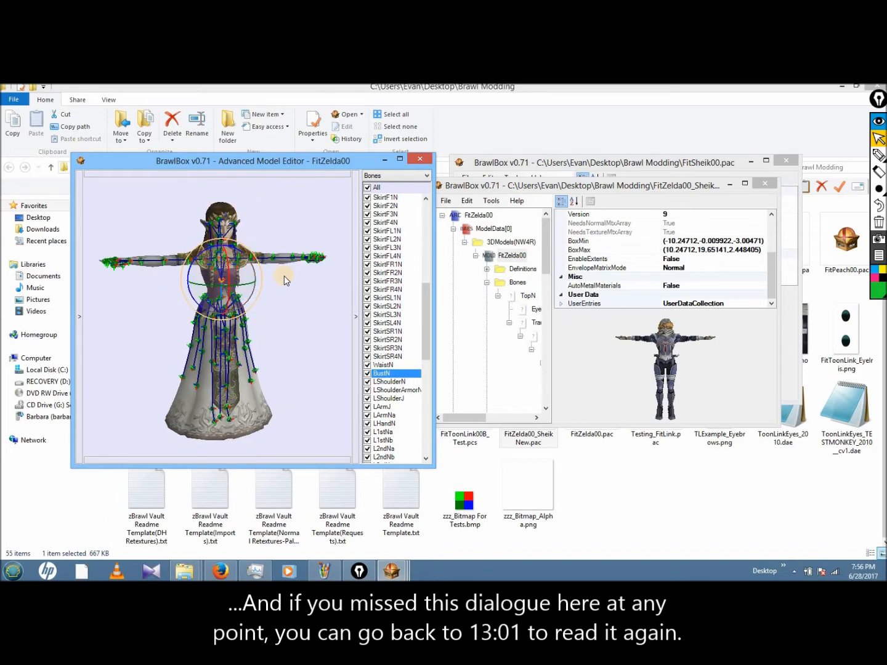
click(285, 280)
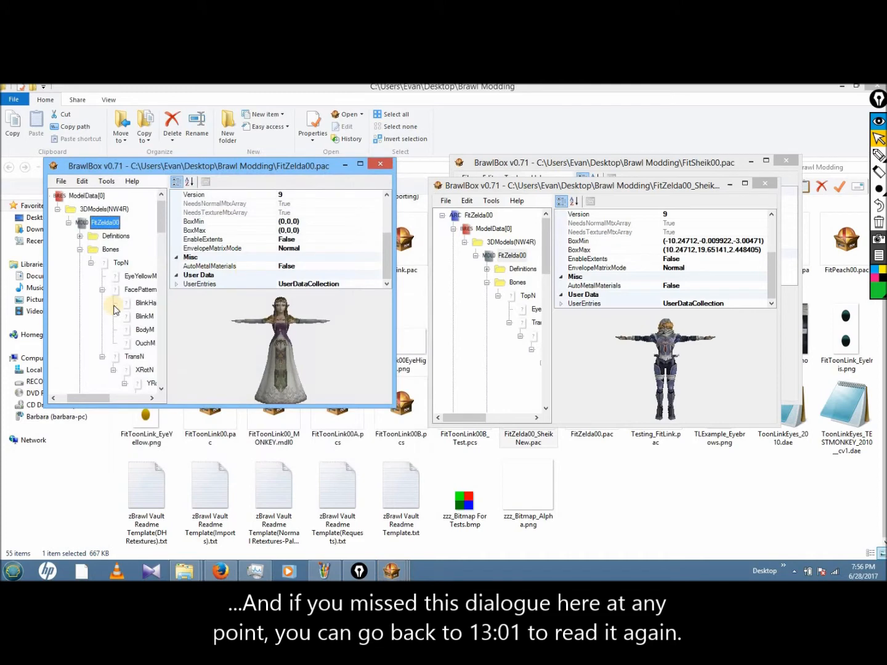
Step: Rename the RArmJb bone under RArmJ in FitZelda00_SheikNew.pac to RArmNa, matching the bone in FitZelda00.pac
drag(160, 232, 166, 372)
drag(98, 399, 155, 396)
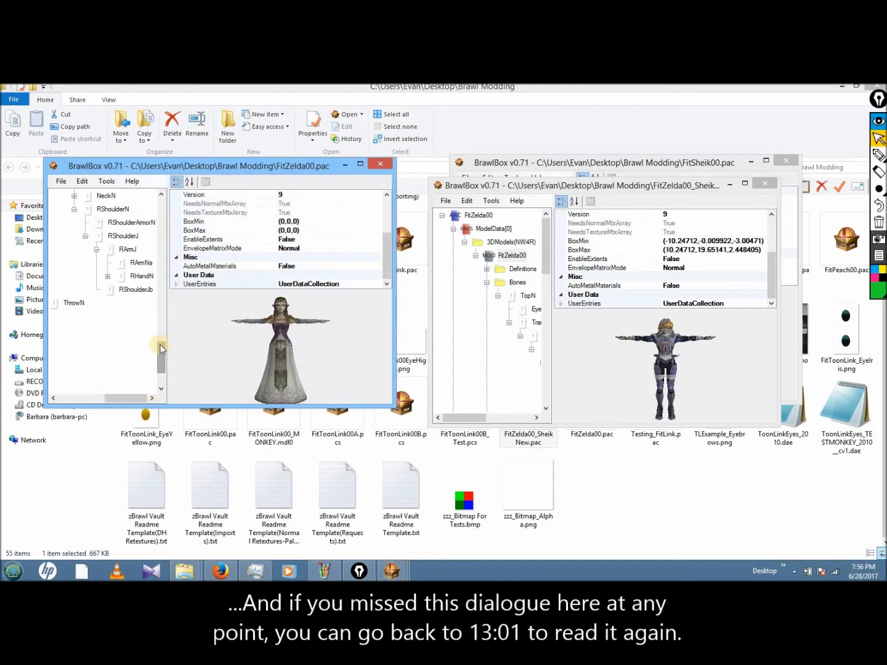
drag(164, 342, 164, 334)
drag(546, 256, 552, 338)
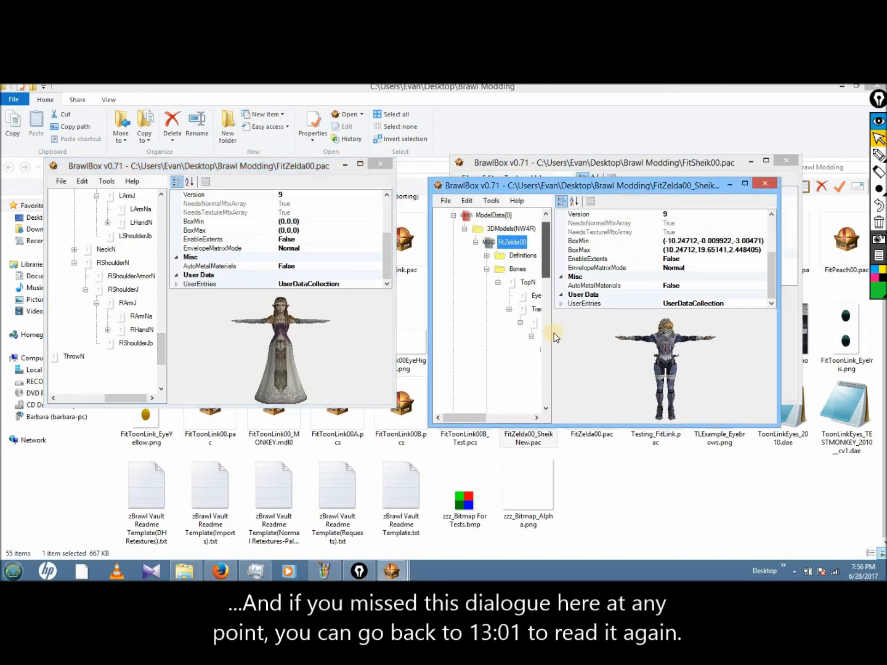
drag(486, 417, 549, 360)
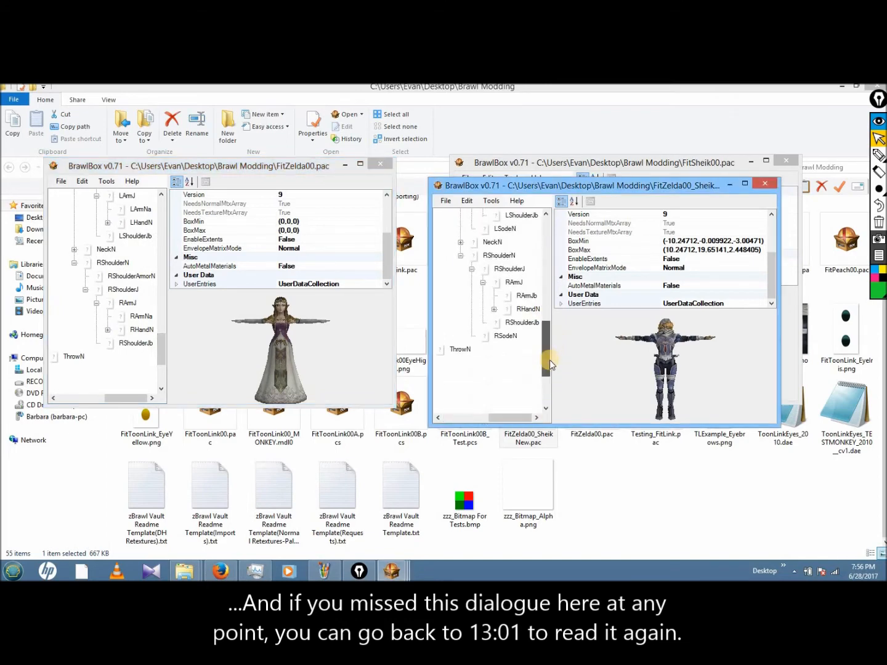
click(141, 316)
click(526, 308)
right_click(528, 311)
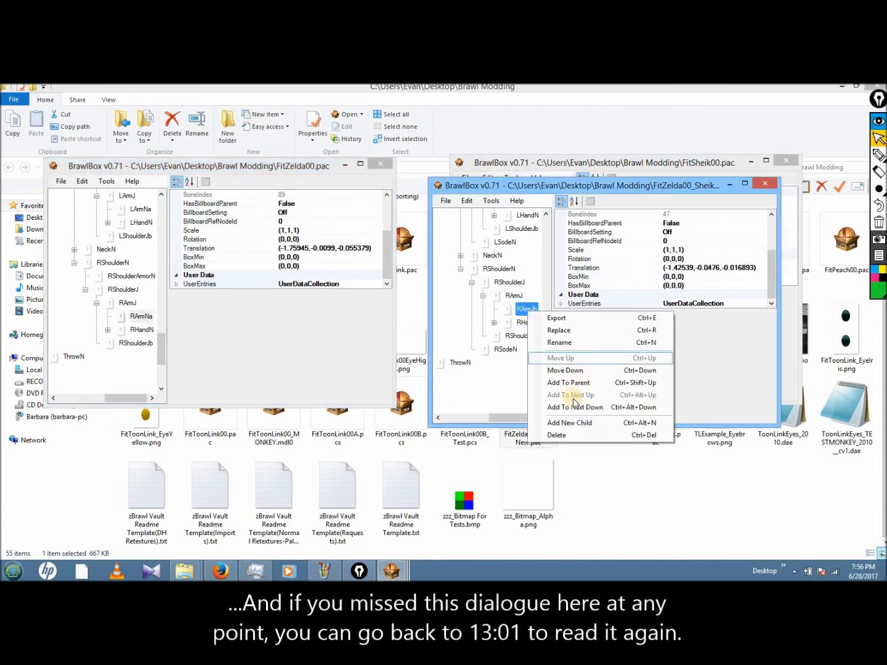
click(560, 342)
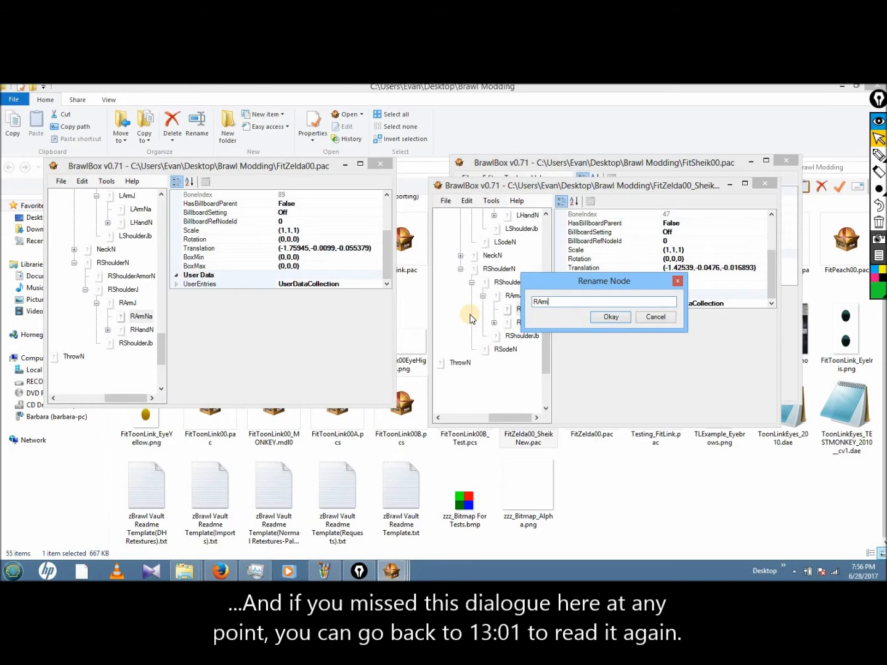
click(609, 317)
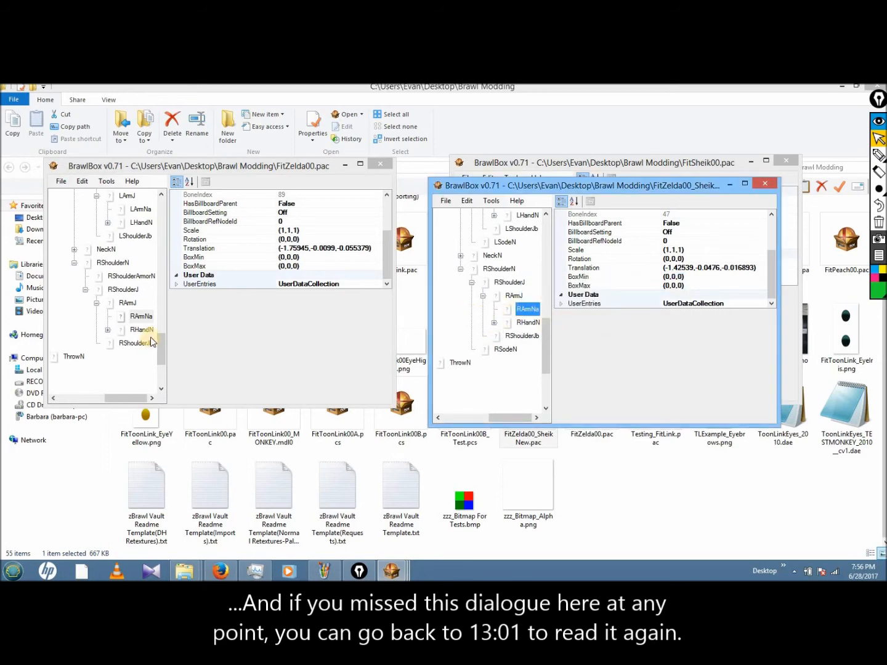
Step: Collapse the RArmJ and RShoulderJ bone branches in both FitZelda00.pac and FitZelda00_SheikNew.pac
click(96, 303)
click(483, 297)
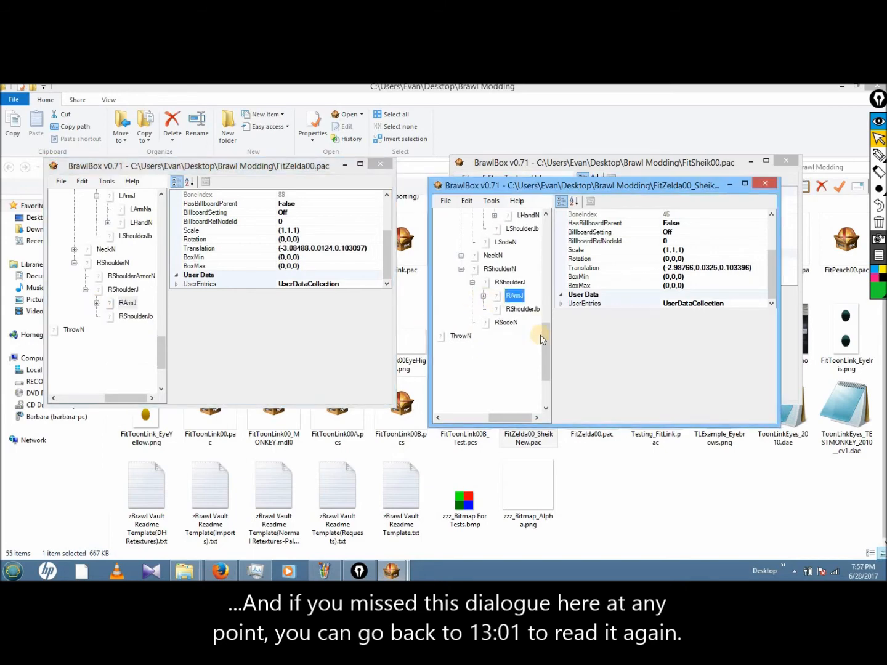
drag(547, 344, 546, 339)
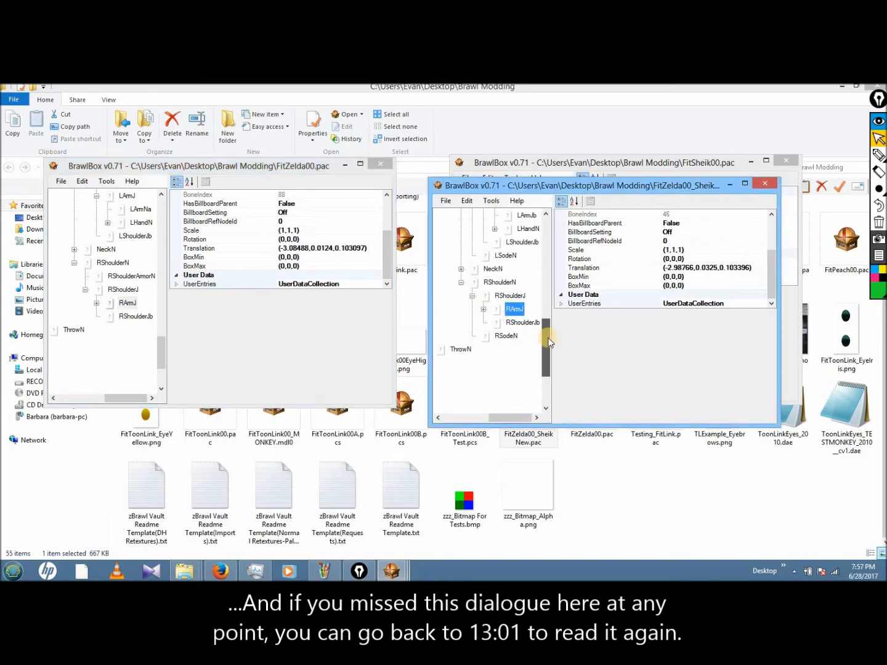
click(84, 290)
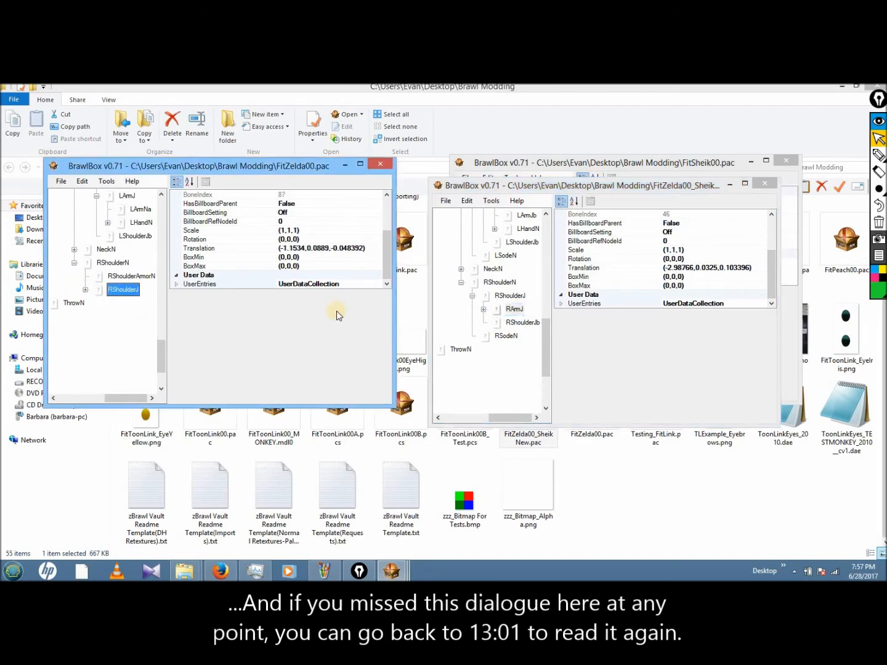
click(472, 296)
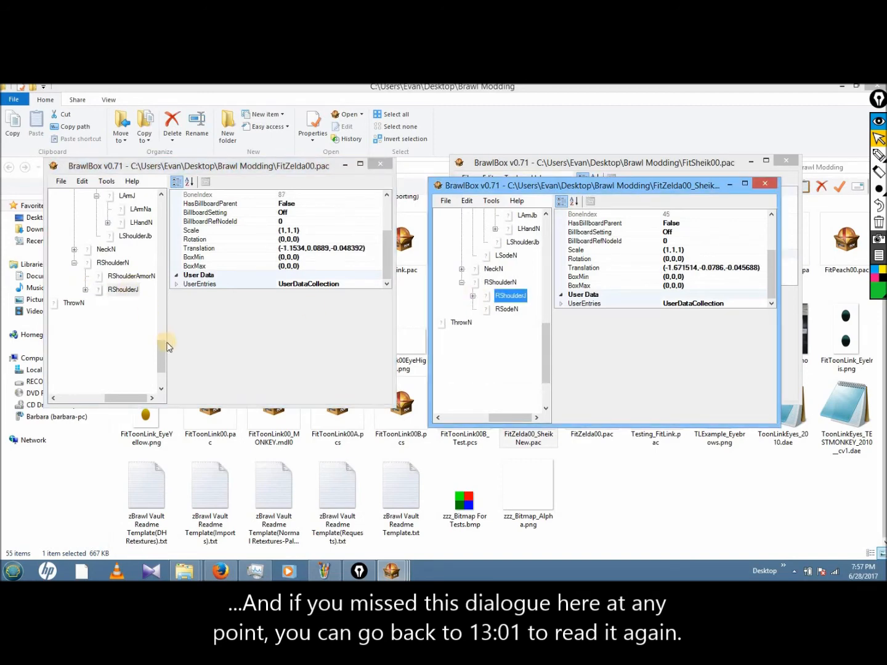
Step: Compare the properties of RSodeN in FitZelda00_SheikNew.pac with those of RShoulderArmorN in FitZelda00.pac
drag(163, 351, 164, 344)
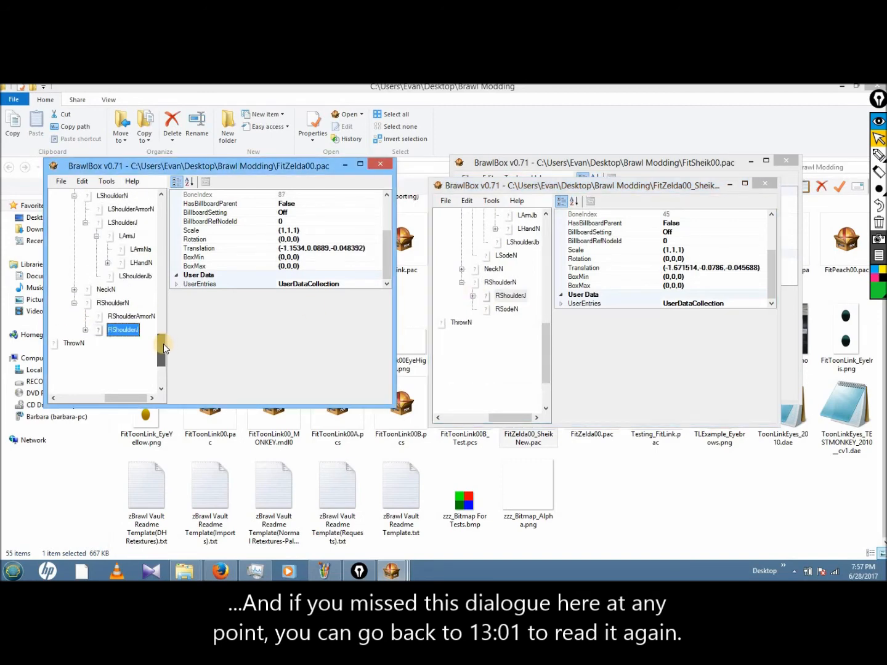
click(505, 309)
click(141, 316)
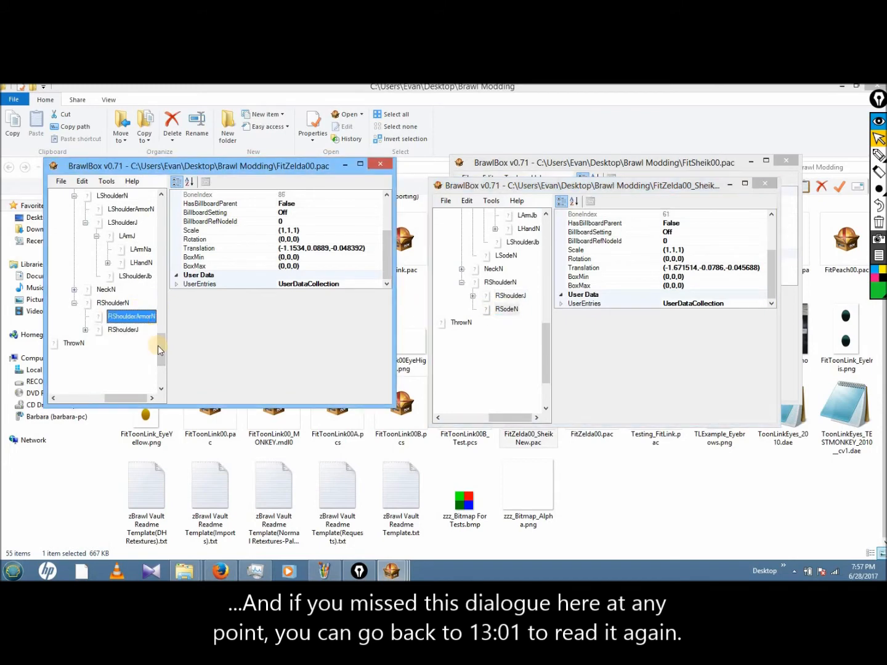
Step: Reopen the preview of the FitZelda00 model from FitZelda00.pac
drag(161, 352, 162, 228)
drag(123, 398, 88, 398)
scroll(87, 237, up, 2)
right_click(86, 236)
click(178, 294)
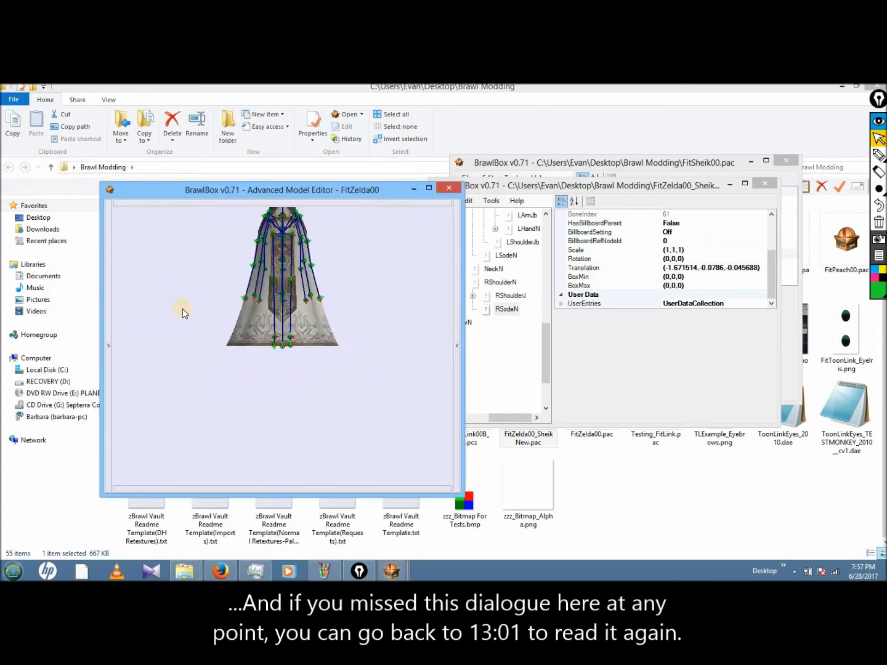
Step: Highlight the RShoulderArmorN bone on the Zelda model and examine its location at the shoulder up close
click(457, 270)
drag(454, 286, 463, 484)
click(425, 343)
right_drag(275, 264, 283, 291)
scroll(282, 290, up, 8)
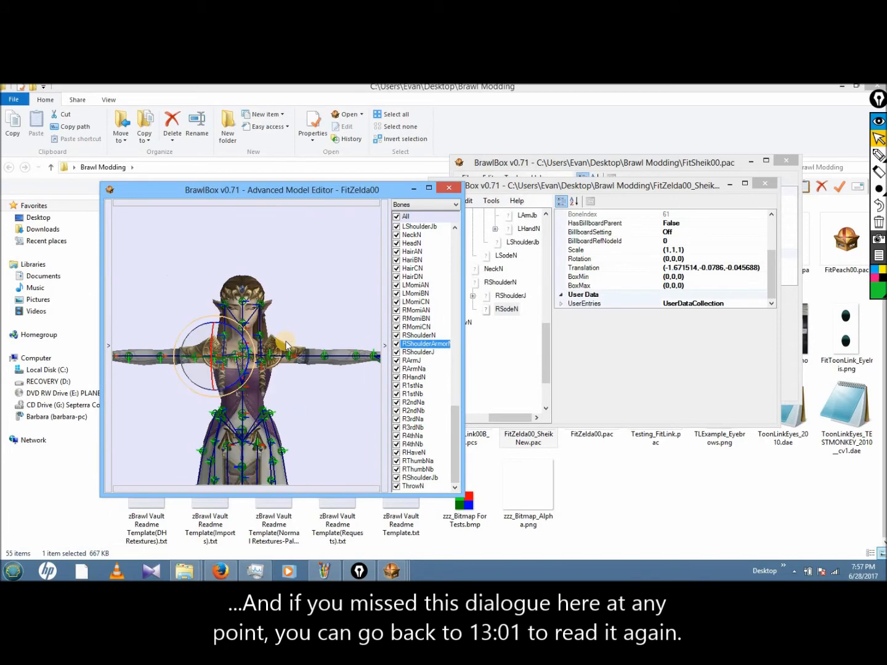
Step: Test-rotate the RShoulderArmorN bone at the Zelda model's shoulder, undo the rotation and clear the bone selection
right_drag(335, 300, 317, 358)
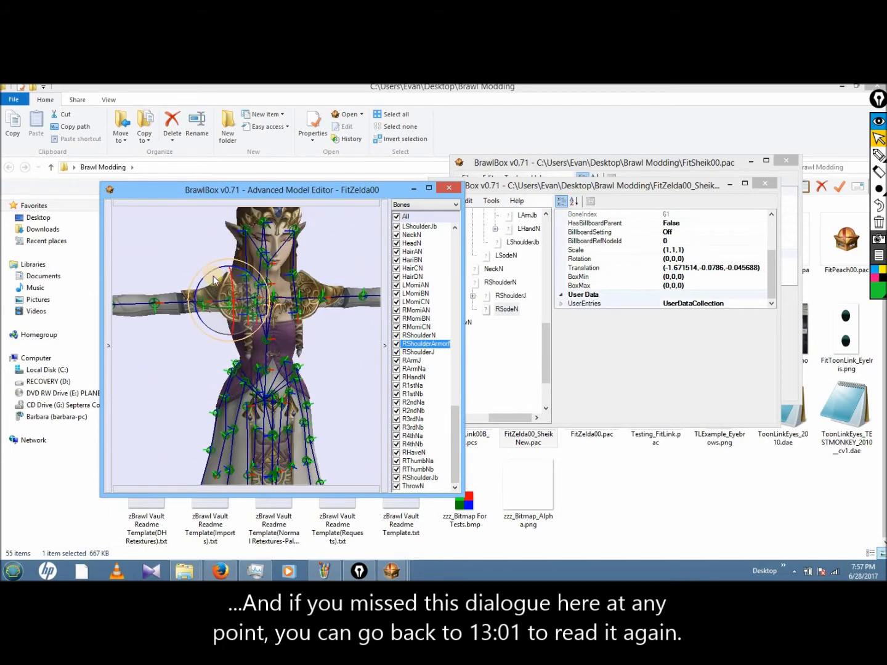
mouse_move(221, 298)
mouse_down()
mouse_move(218, 309)
mouse_move(209, 284)
mouse_move(233, 288)
mouse_move(235, 307)
mouse_move(213, 312)
mouse_move(226, 316)
mouse_up()
key(ctrl+z)
click(334, 332)
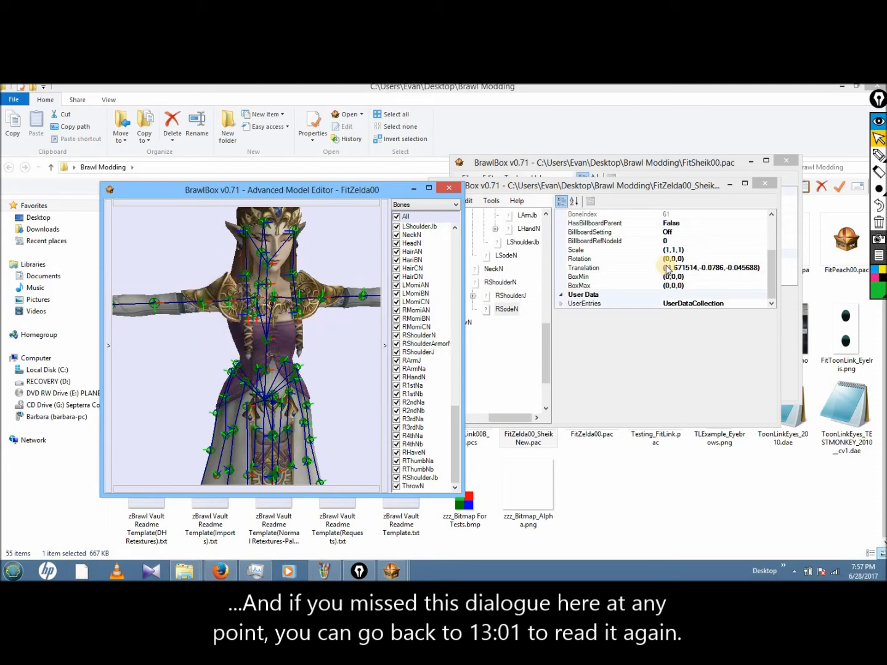
Step: Open a preview of the FitZelda00 model from FitZelda00_SheikNew.pac and frame Sheik's upper body
drag(547, 344, 554, 243)
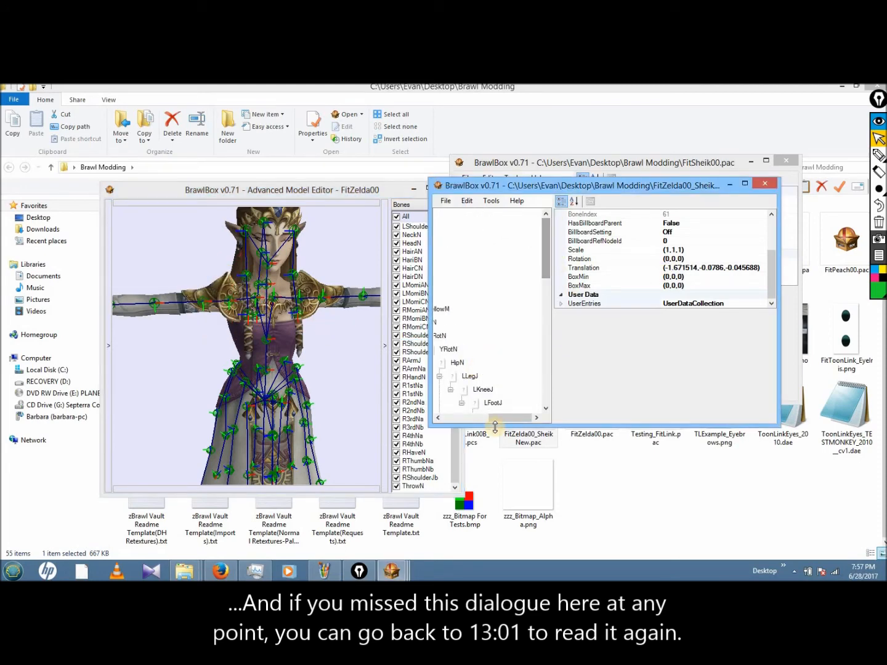
drag(507, 419, 455, 418)
right_click(500, 256)
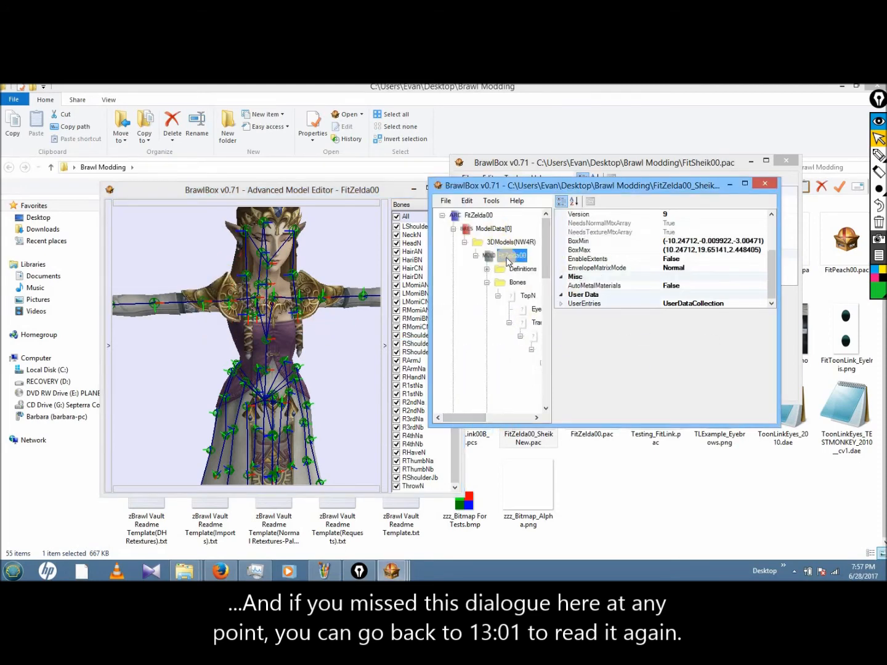
click(509, 264)
scroll(313, 324, down, 5)
right_drag(311, 244, 487, 330)
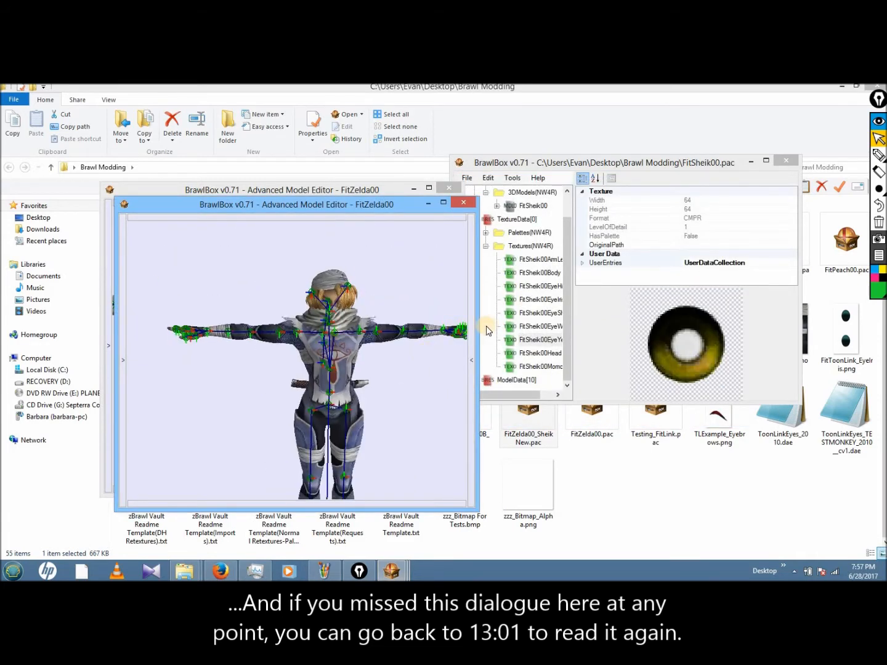
Step: Show the Sheik model's bone list and highlight RShoulderJb and RSodeN to check their locations, then clear the selection
click(472, 336)
scroll(456, 431, down, 10)
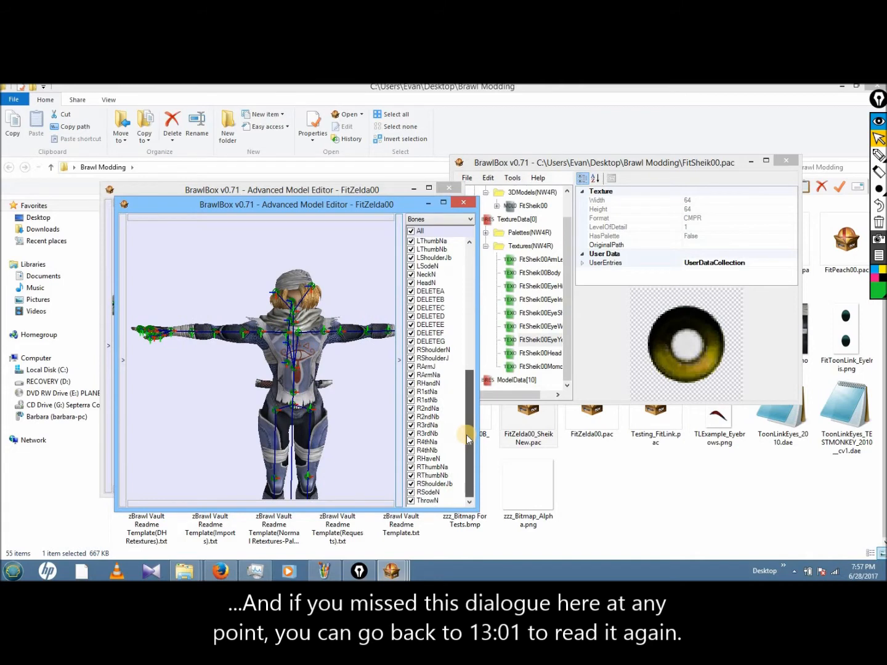
click(431, 483)
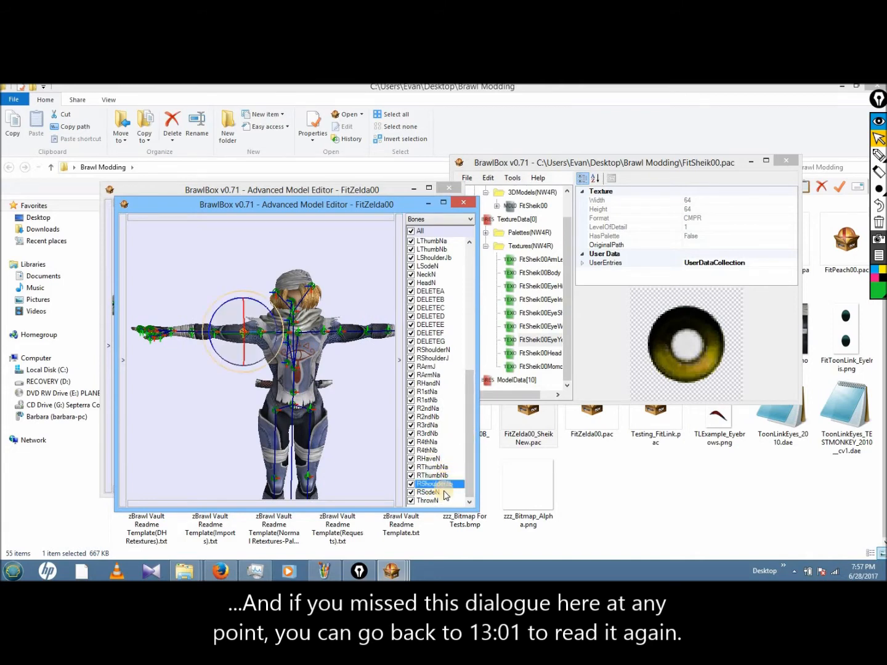
click(445, 493)
drag(281, 356, 352, 407)
click(351, 407)
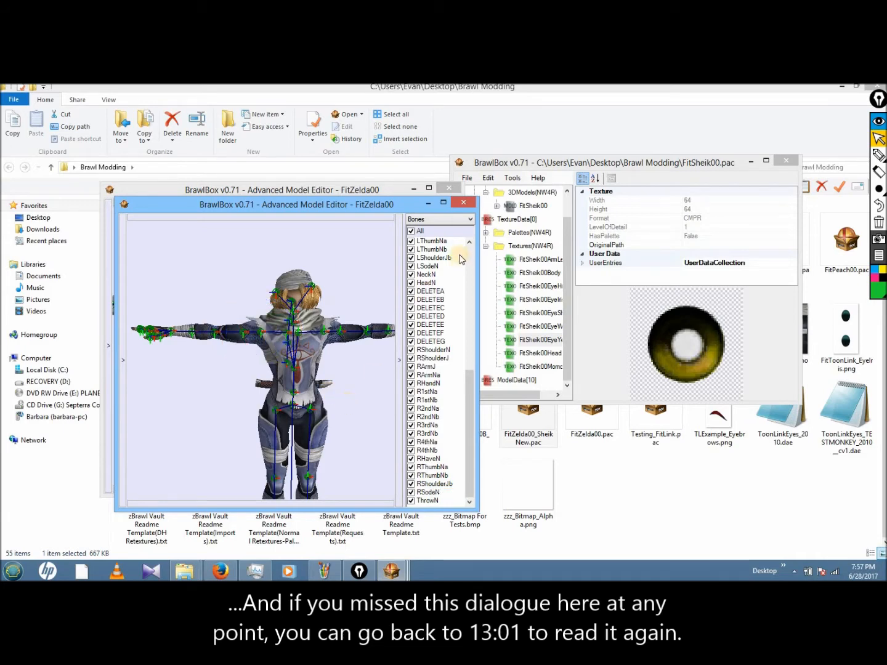
Step: Close the model previews of both FitZelda00_SheikNew.pac and FitZelda00.pac
click(458, 205)
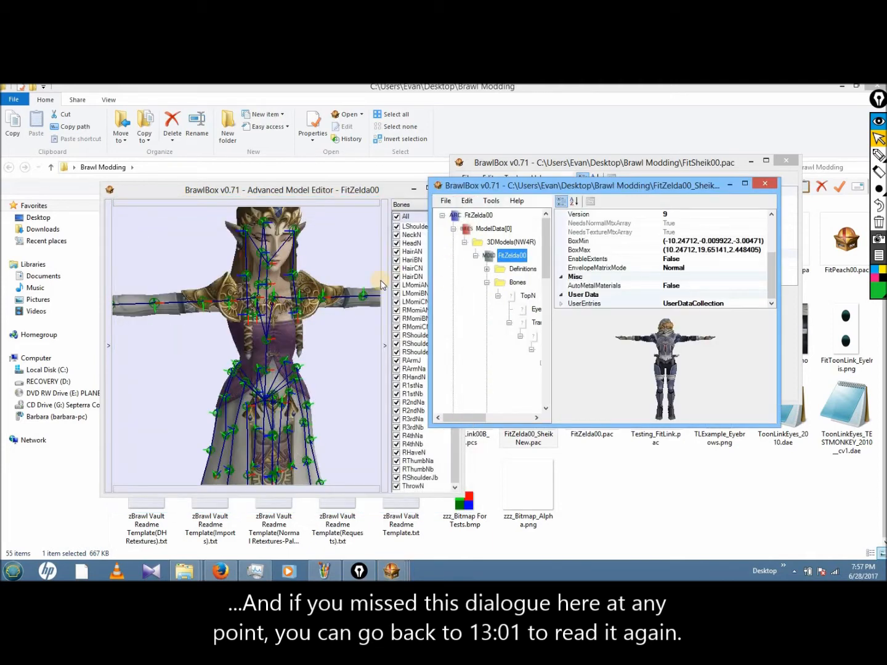
click(379, 195)
click(448, 192)
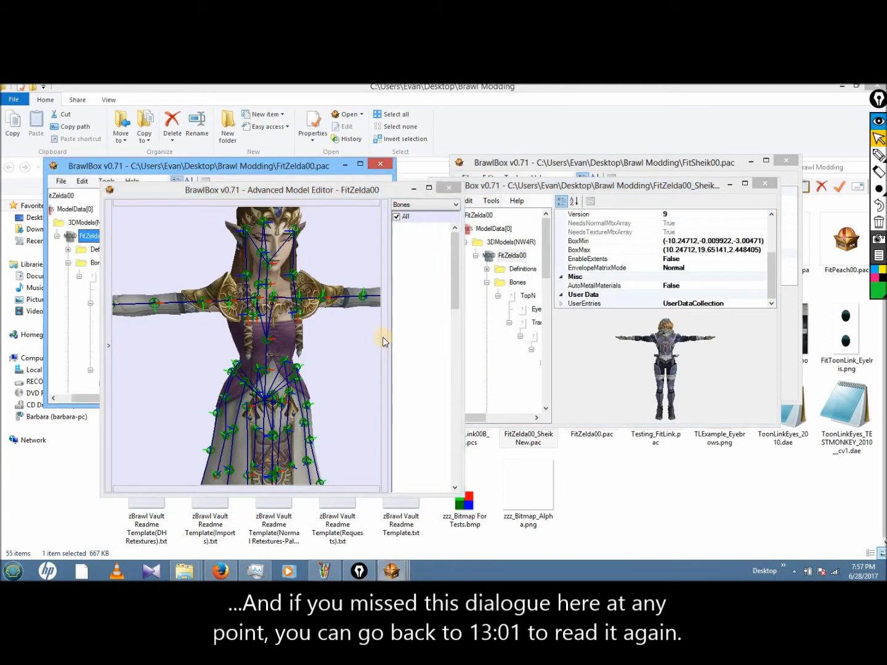
Step: Rename the RSodeN bone in FitZelda00_SheikNew.pac to RShoulderArmorN, matching the bone under RShoulderN in FitZelda00.pac
drag(164, 220, 168, 355)
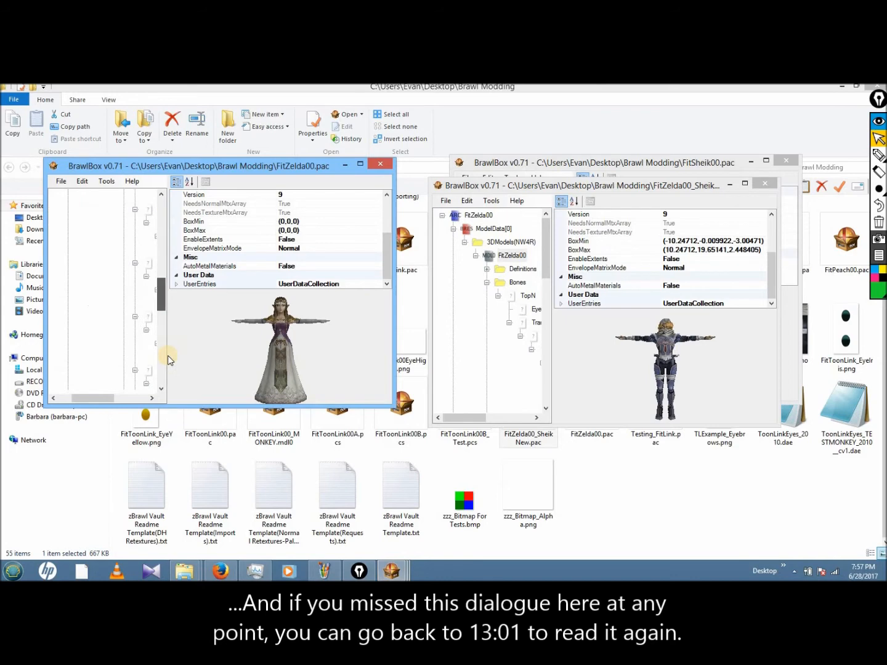
click(146, 398)
click(145, 398)
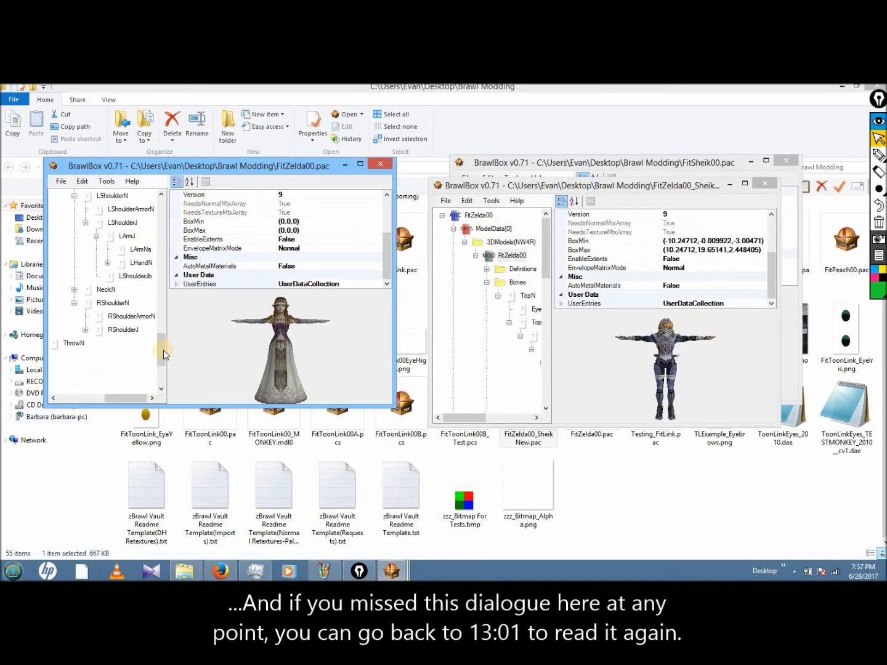
scroll(162, 349, up, 1)
click(138, 344)
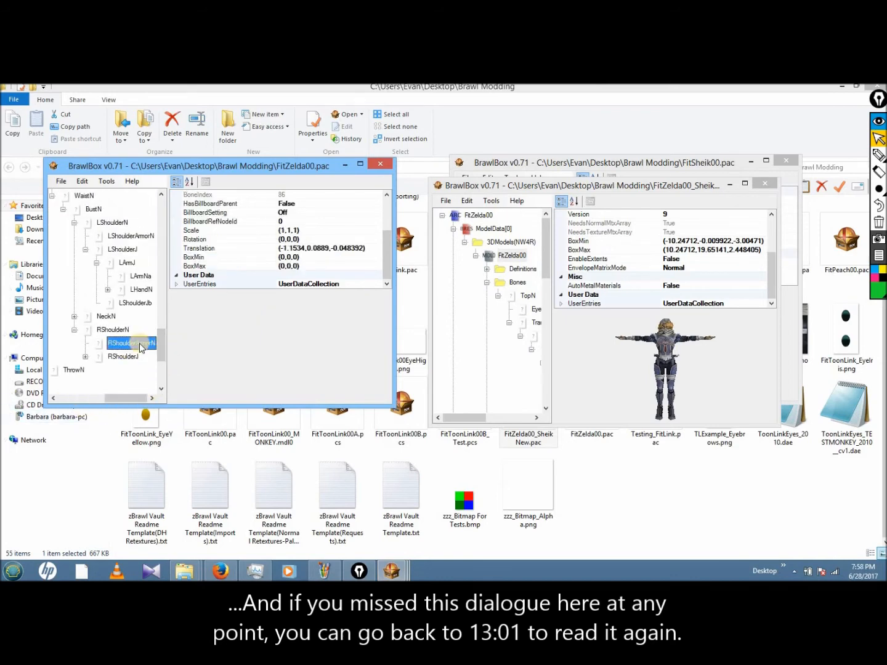
click(515, 416)
drag(549, 253, 550, 354)
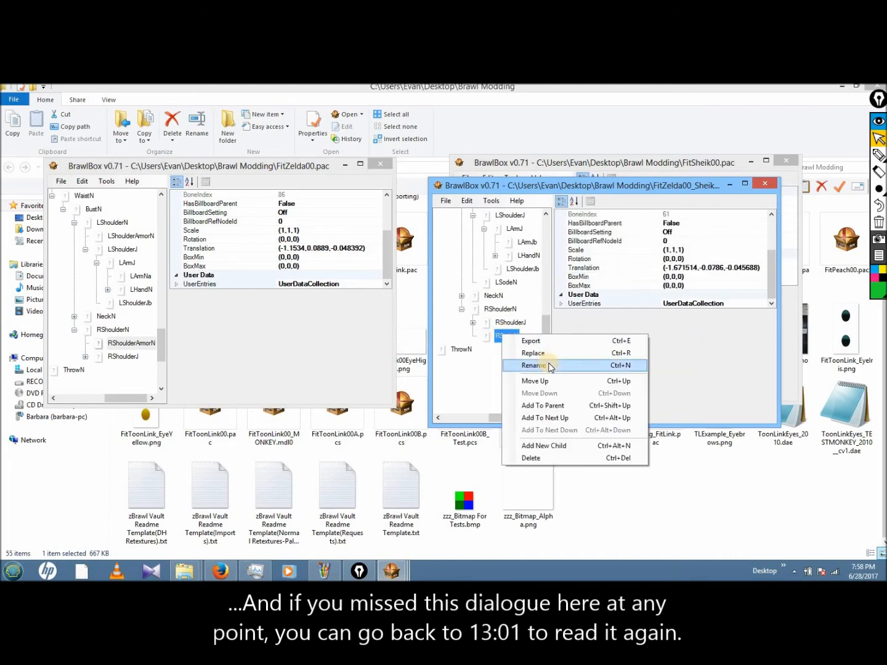
click(533, 365)
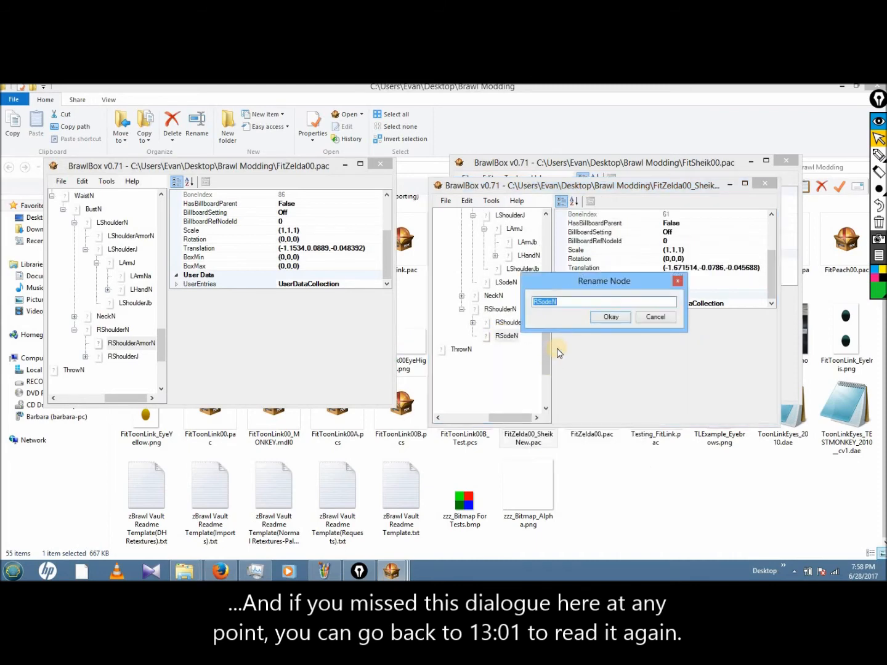
text(R)
click(604, 318)
drag(514, 418, 518, 420)
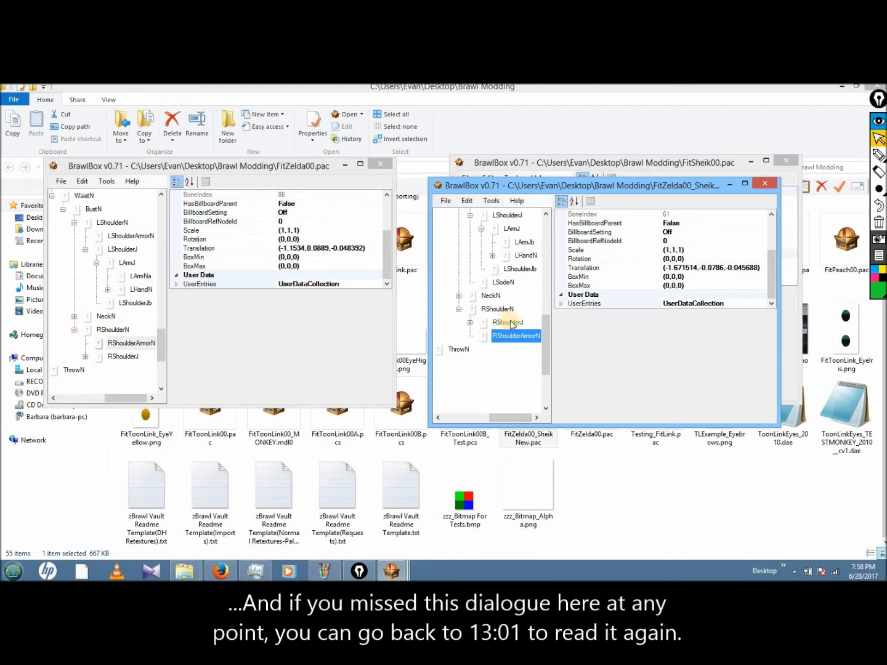
Step: Mark RShoulderArmorN and RShoulderJ with green pen marks in both bone trees, and clear the marks
click(128, 346)
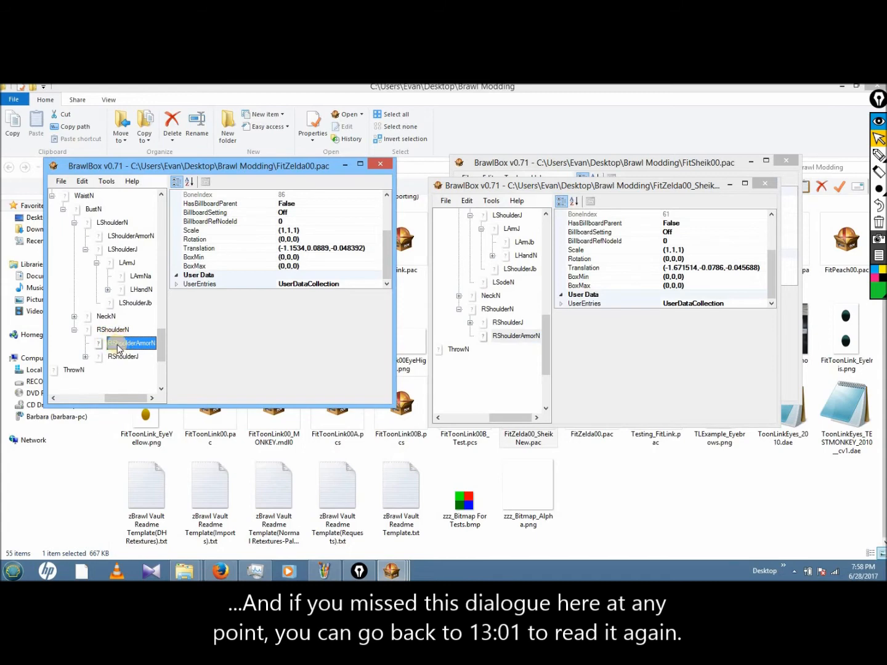
click(879, 158)
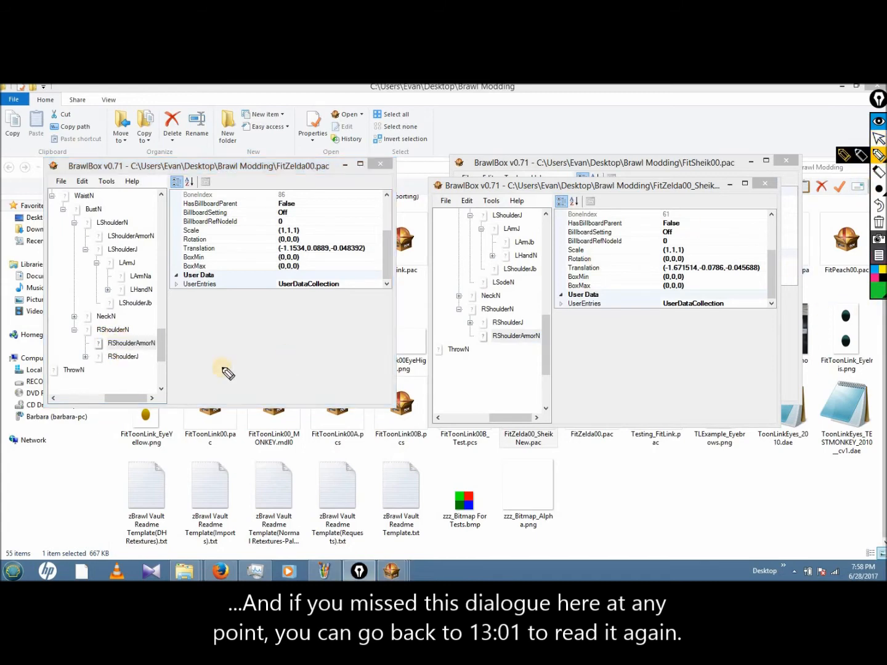
drag(56, 343, 84, 343)
click(74, 356)
drag(474, 337, 455, 336)
click(458, 325)
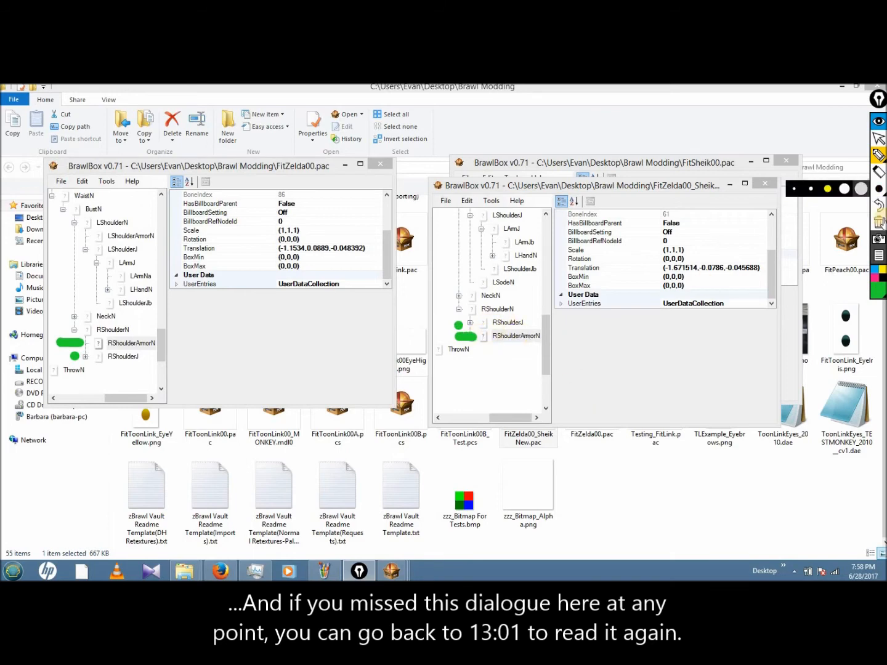
click(879, 221)
click(876, 139)
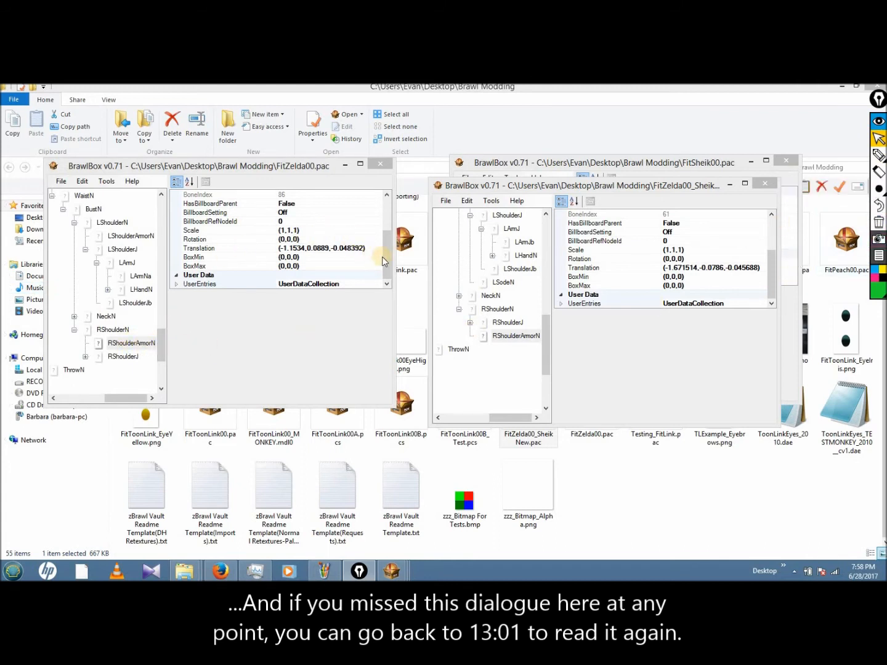
Step: Compare the BoneIndex values of RShoulderArmorN and RShoulderJ between FitZelda00.pac and FitZelda00_SheikNew.pac
drag(385, 241, 386, 223)
click(253, 231)
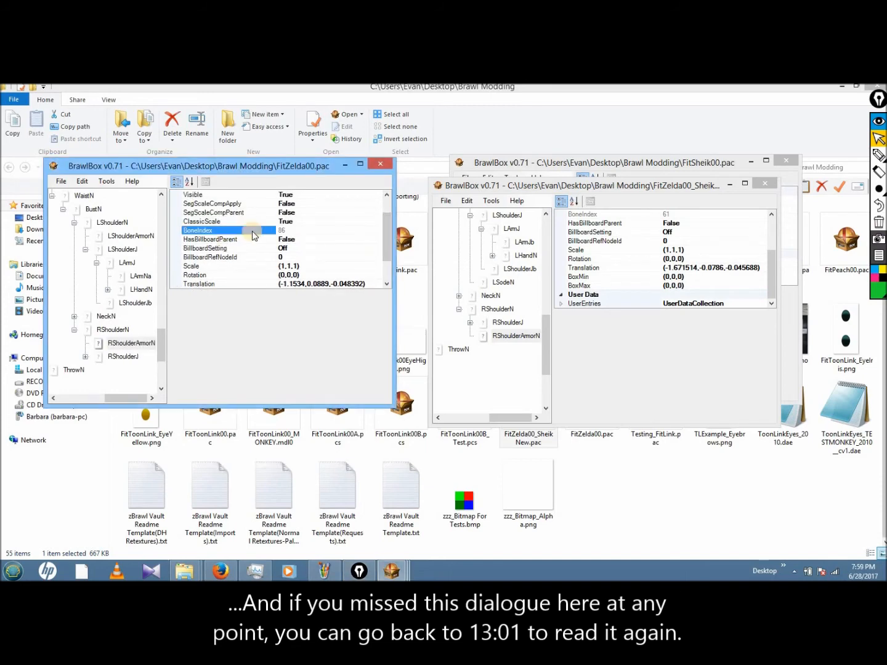
click(293, 229)
click(140, 349)
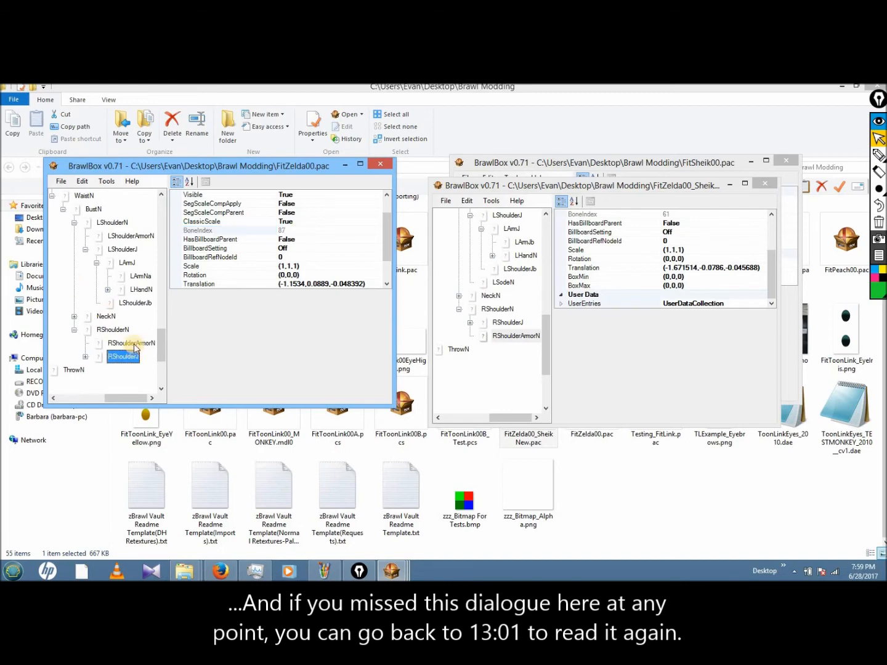
click(123, 356)
click(516, 324)
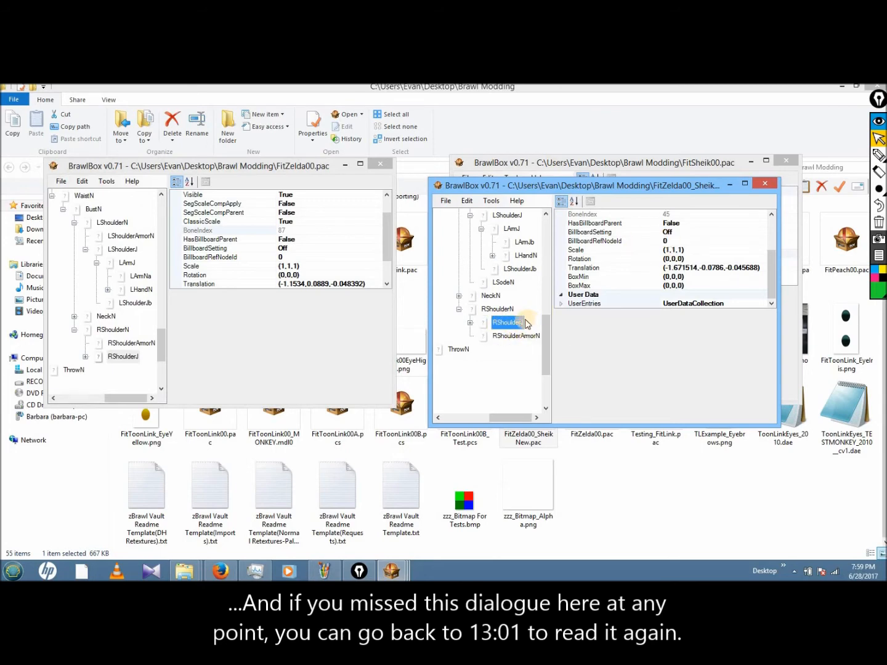
click(501, 337)
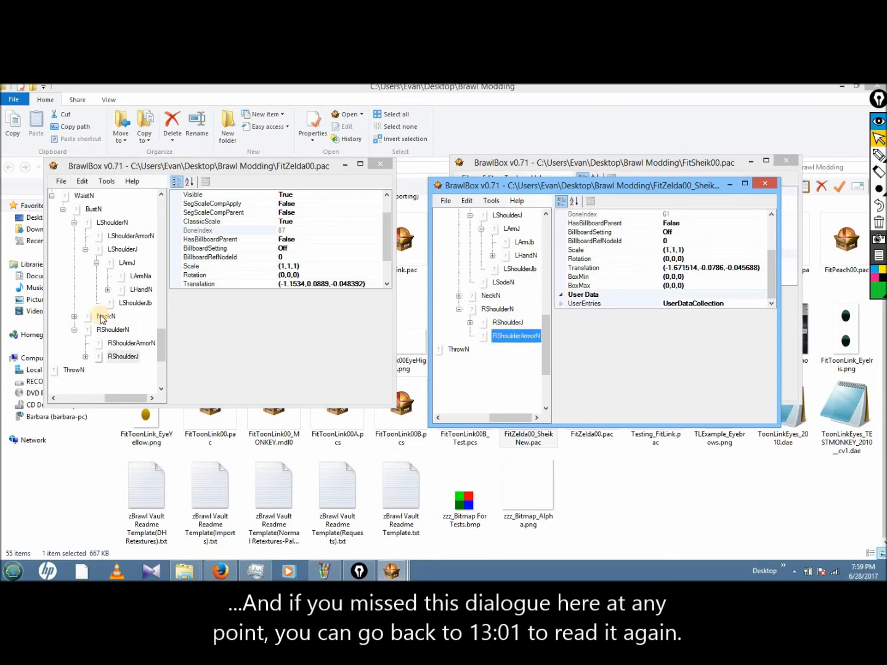
click(134, 343)
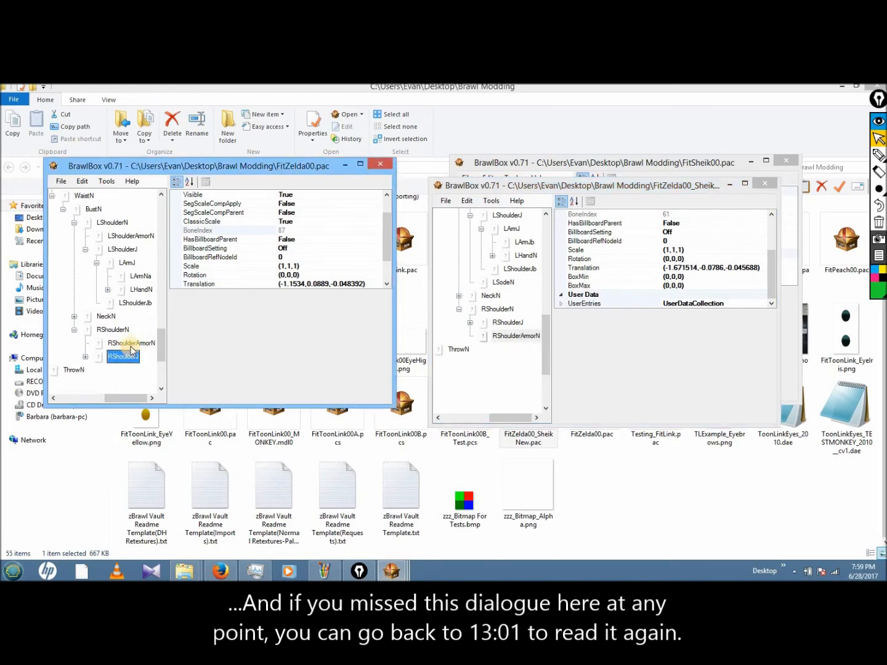
click(502, 335)
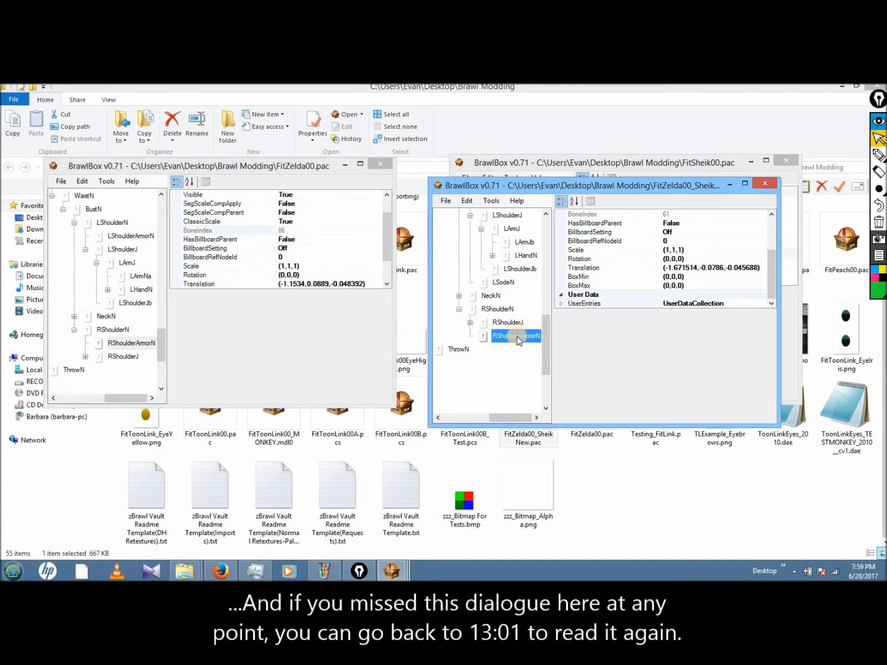
Step: Move the RShoulderJ bone down below RShoulderArmorN in FitZelda00_SheikNew.pac
right_click(524, 341)
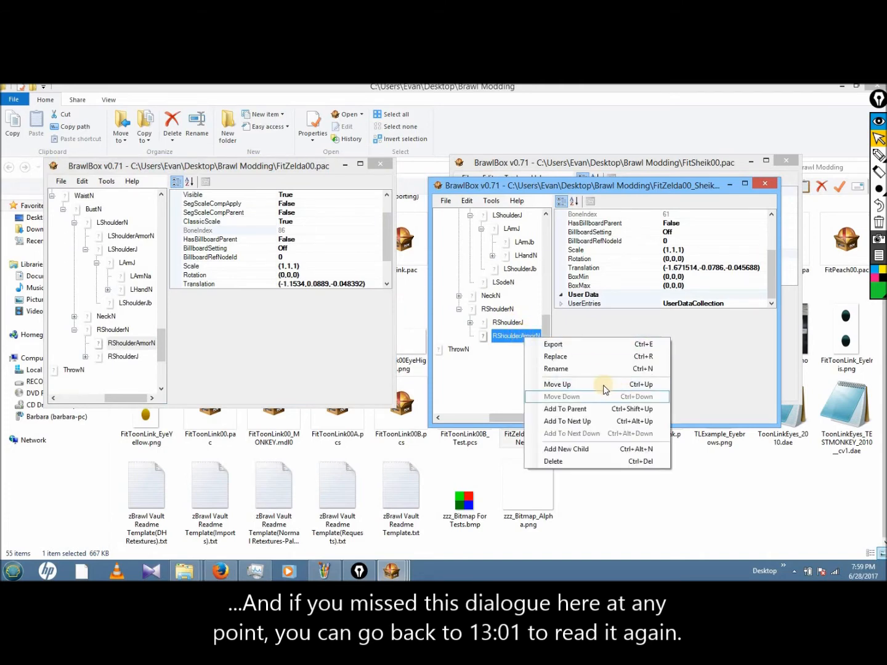
click(506, 341)
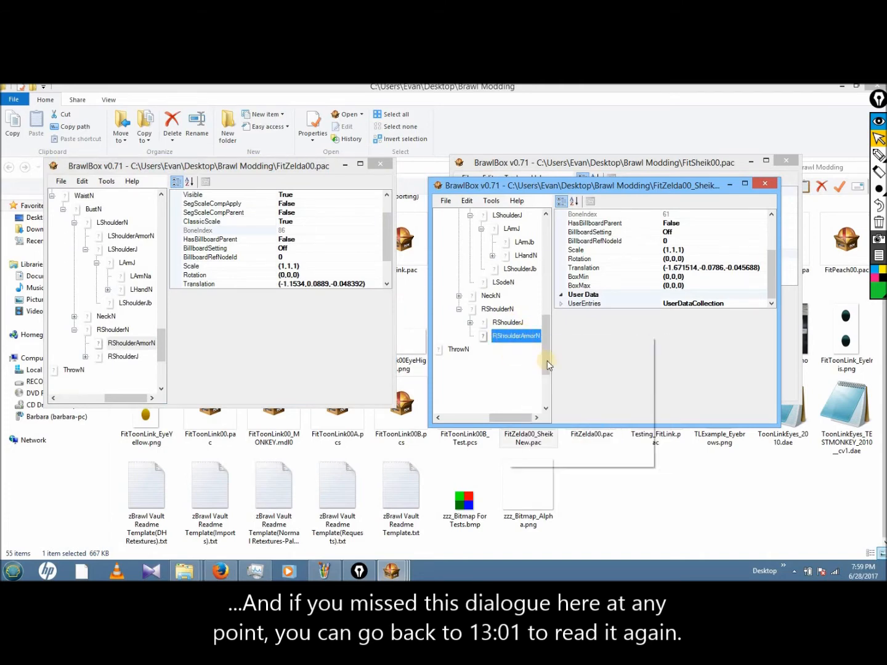
right_click(506, 337)
right_click(504, 320)
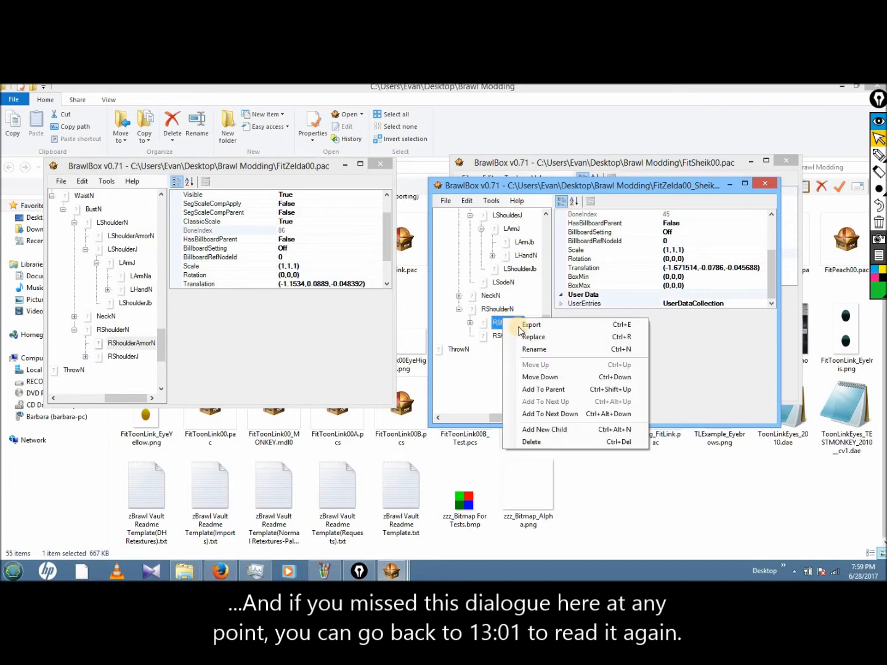
click(554, 376)
scroll(546, 358, down, 1)
click(508, 296)
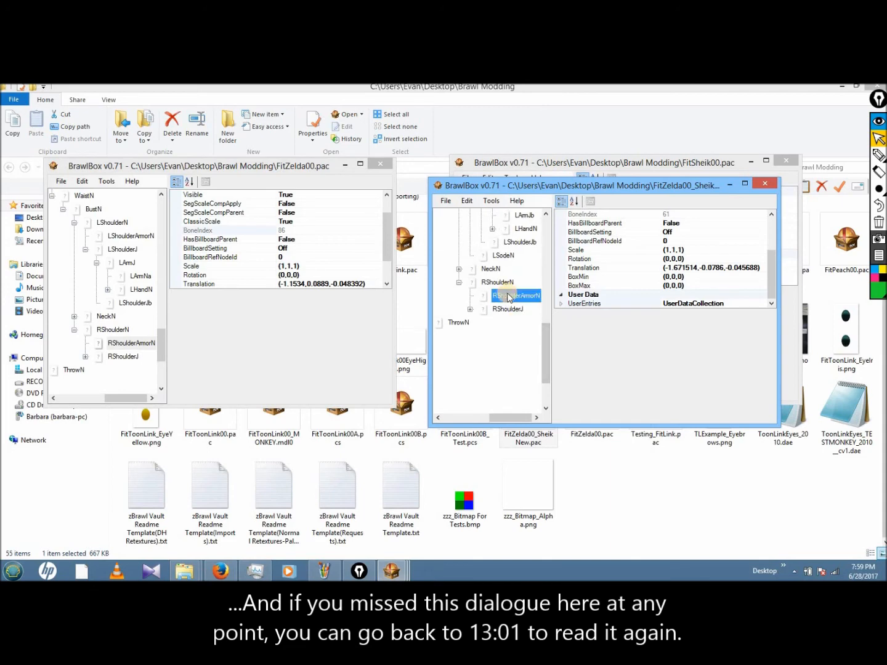
Step: Check the reordering options for RShoulderArmorN and RShoulderJ in FitZelda00_SheikNew.pac without applying any
right_click(509, 297)
click(503, 310)
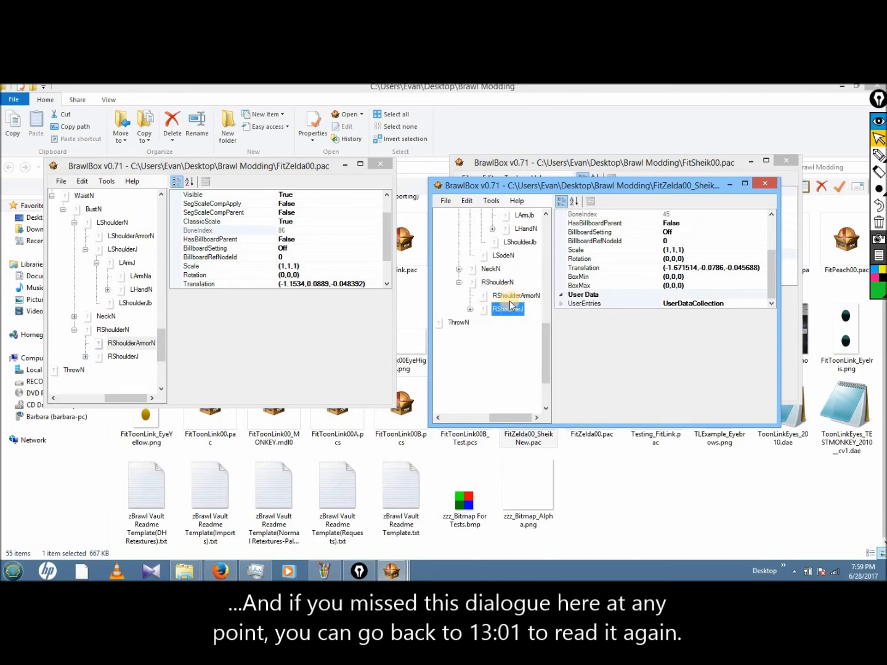
right_click(513, 303)
click(511, 301)
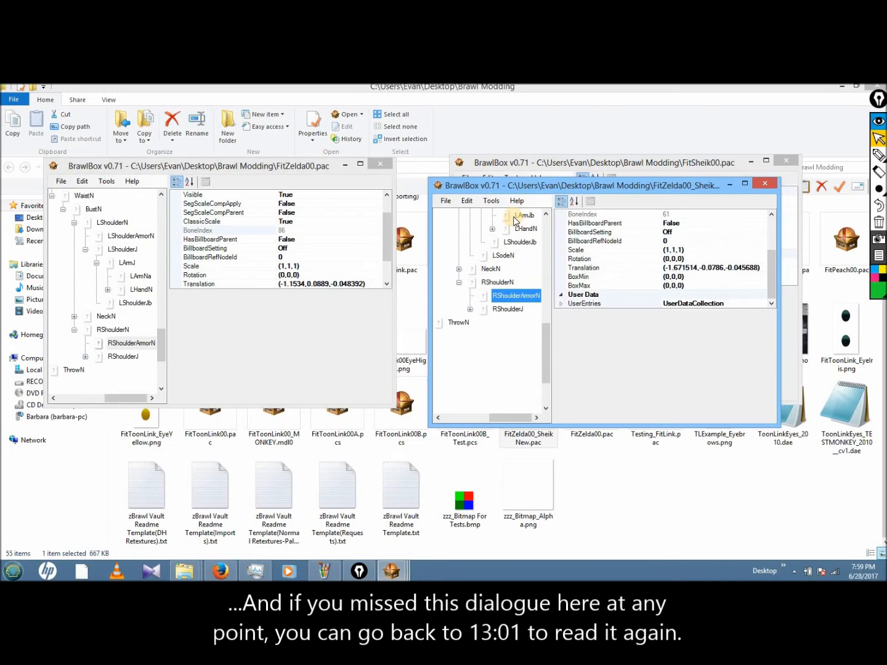
right_click(500, 301)
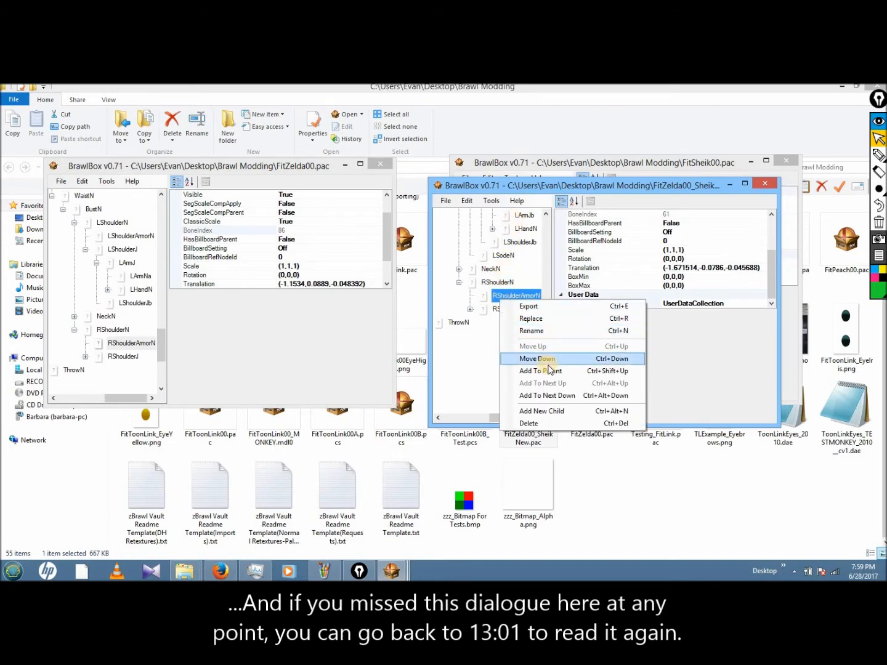
click(500, 298)
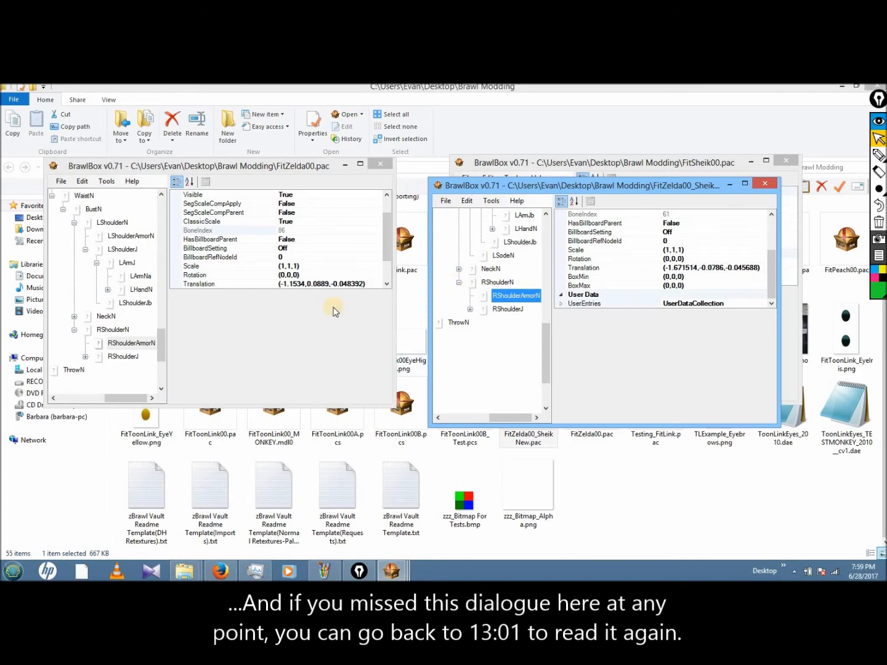
Step: Collapse the RShoulderN bone branch in both FitZelda00_SheikNew.pac and FitZelda00.pac
click(459, 282)
click(75, 330)
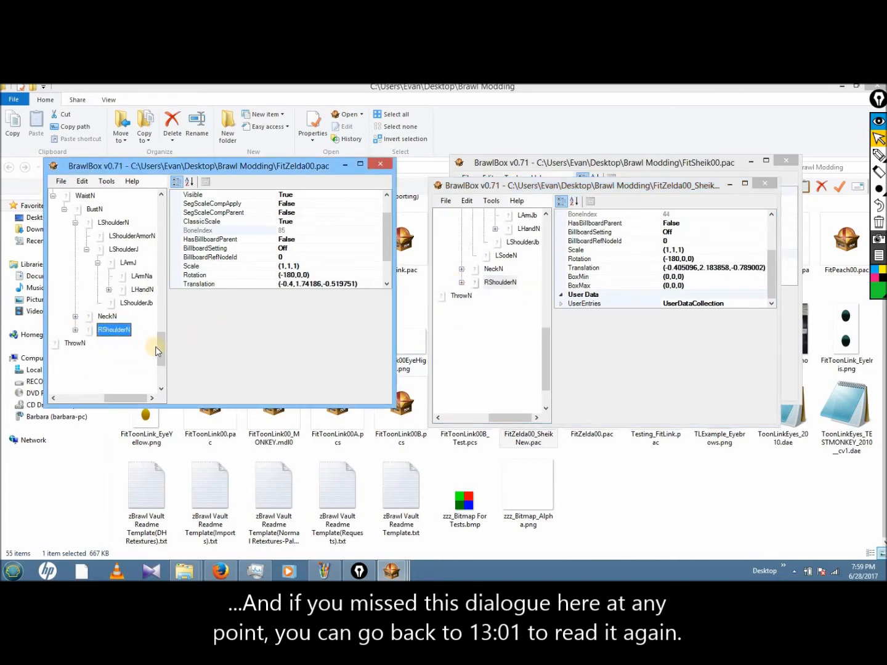
Step: Rename the LArmJb bone under LArmJ to LArmNa in FitZelda00_SheikNew.pac
scroll(157, 342, up, 1)
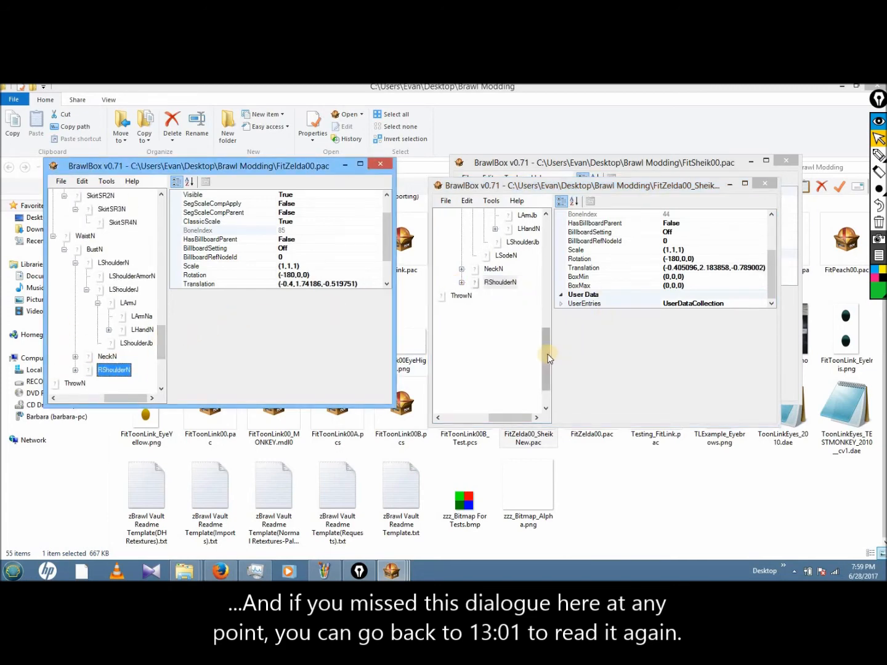
drag(544, 356, 545, 331)
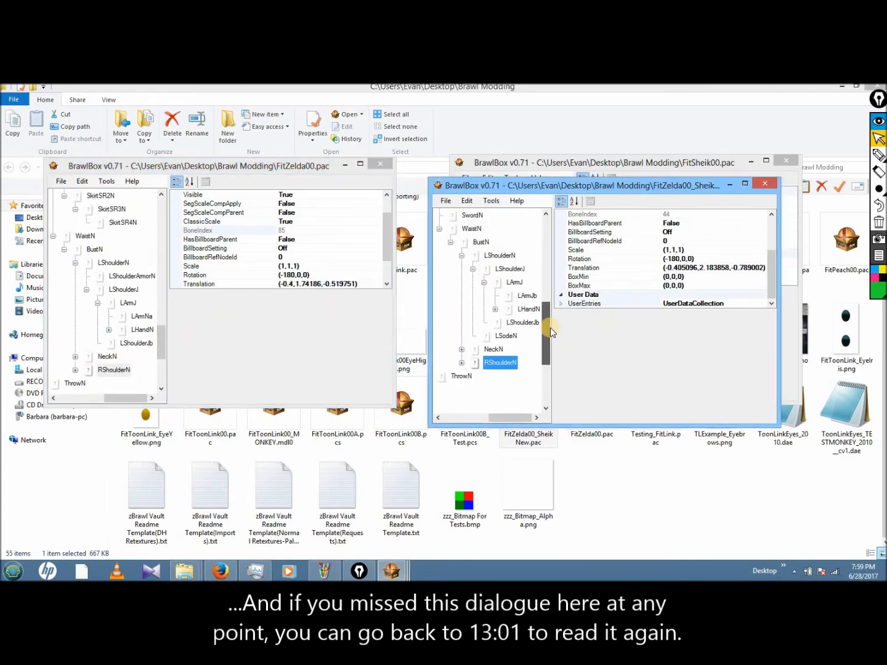
click(140, 315)
click(533, 298)
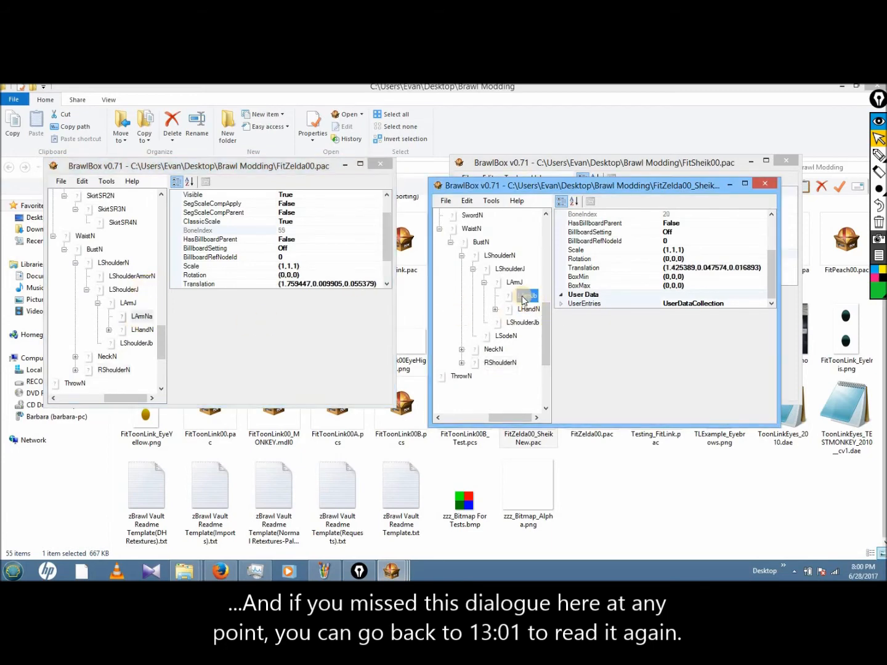
right_click(533, 298)
click(573, 327)
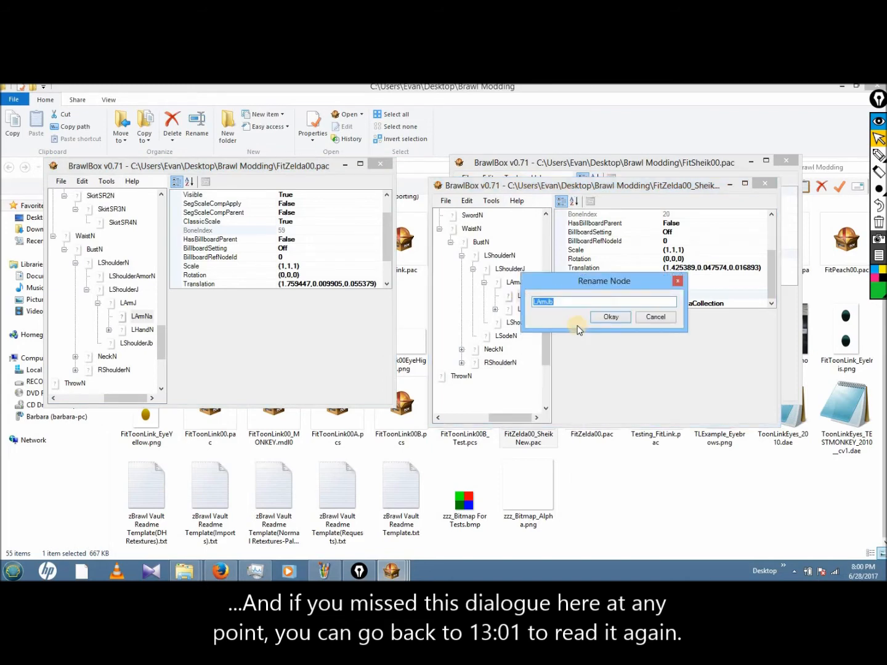
text(LArmNa)
click(601, 319)
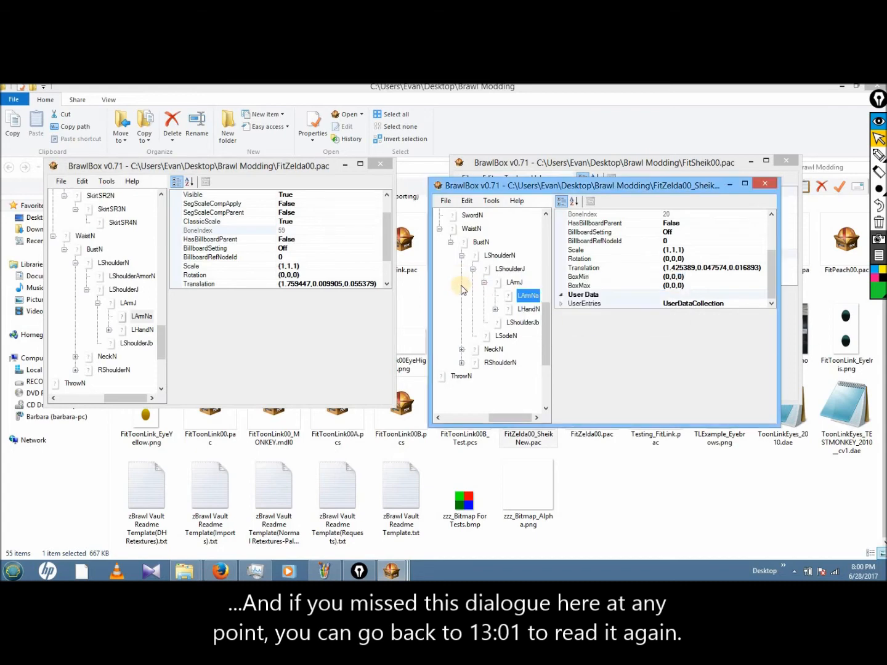
Step: Collapse the LArmJ and LShoulderJ bone branches in both FitZelda00.pac and FitZelda00_SheikNew.pac
click(98, 303)
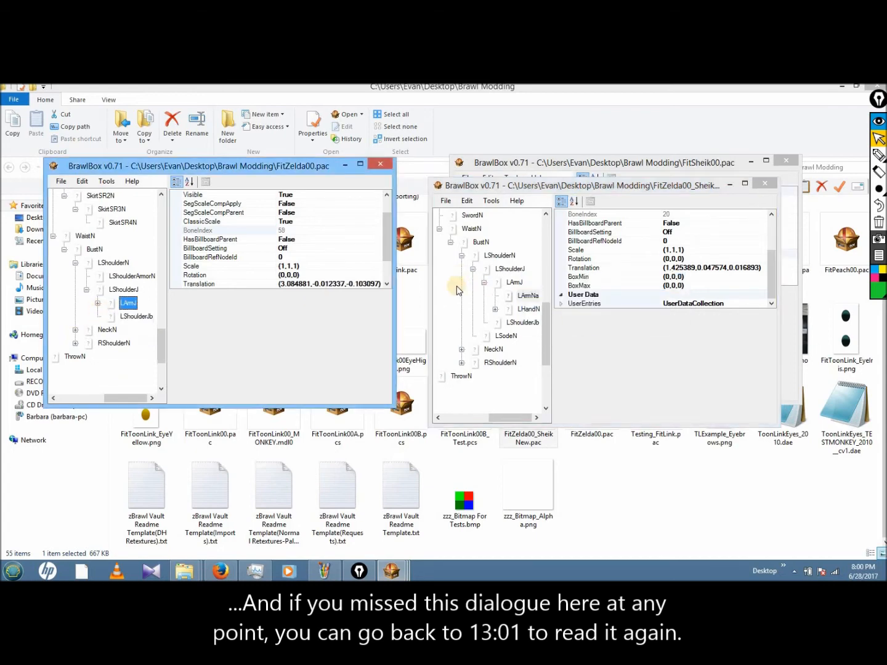
click(484, 282)
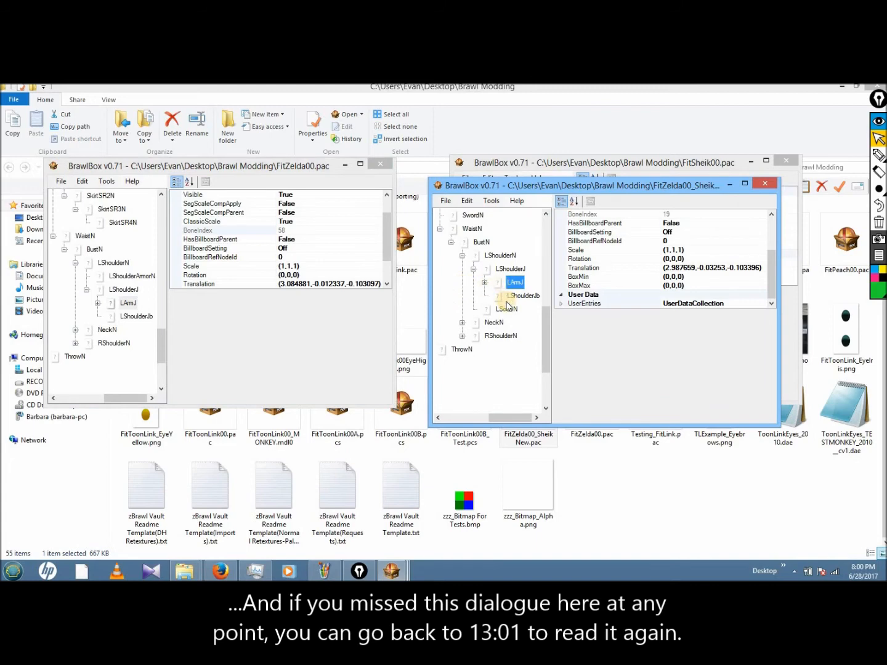
click(473, 269)
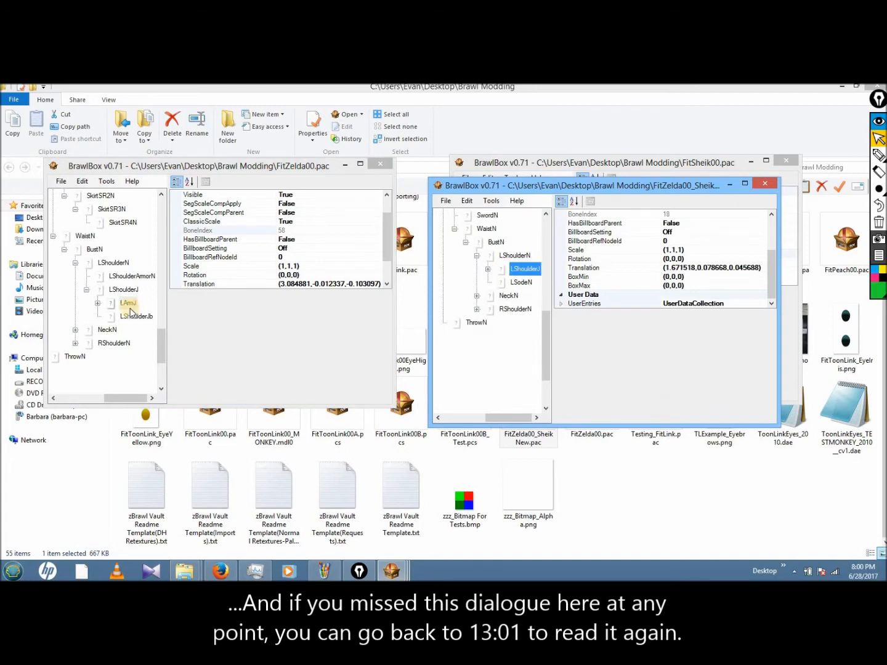
click(88, 290)
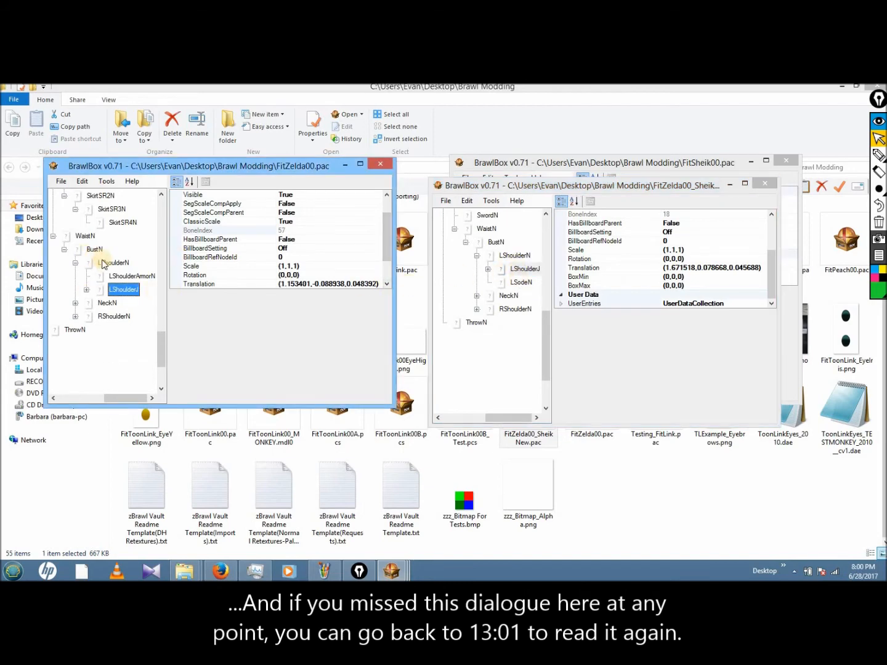
Step: Rename the LSodeN bone under LShoulderN to LShoulderArmorN in FitZelda00_SheikNew.pac
click(521, 282)
right_click(516, 283)
click(556, 314)
text(LShoulderArmorN)
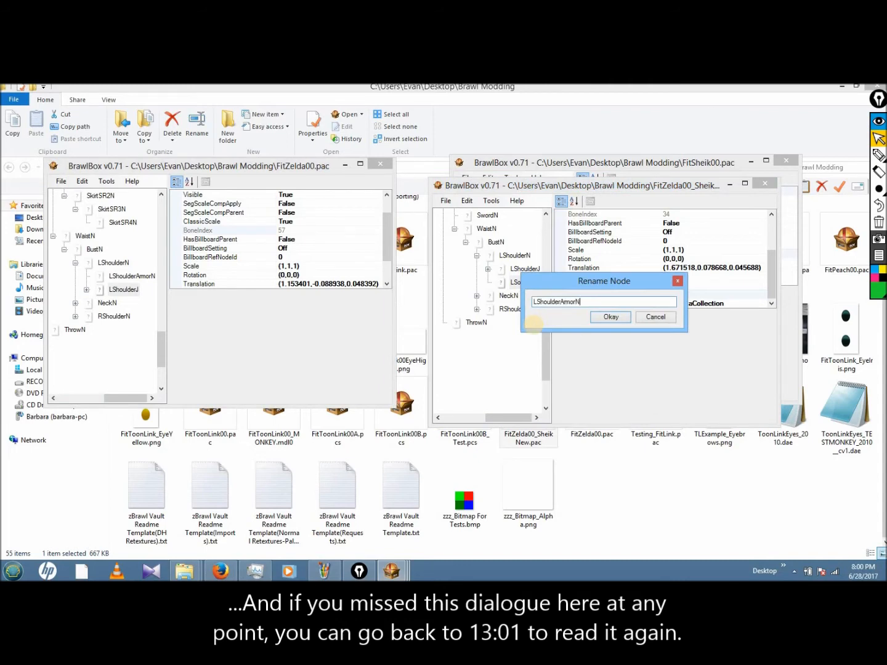
click(609, 316)
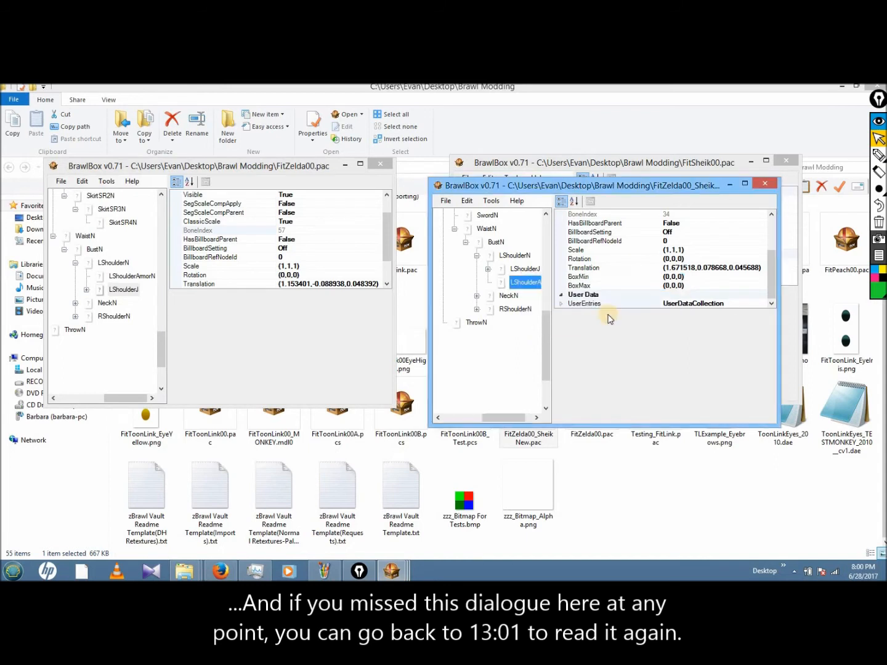
Step: Move the LShoulderArmorN bone up above LShoulderJ in FitZelda00_SheikNew.pac and check the neighbouring shoulder bones
click(533, 416)
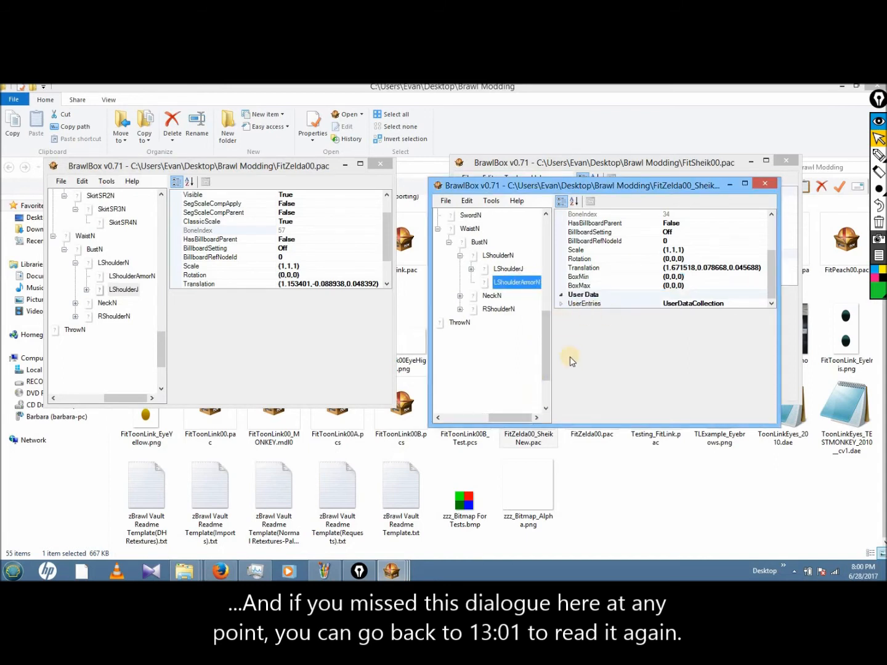
key(ctrl+Up)
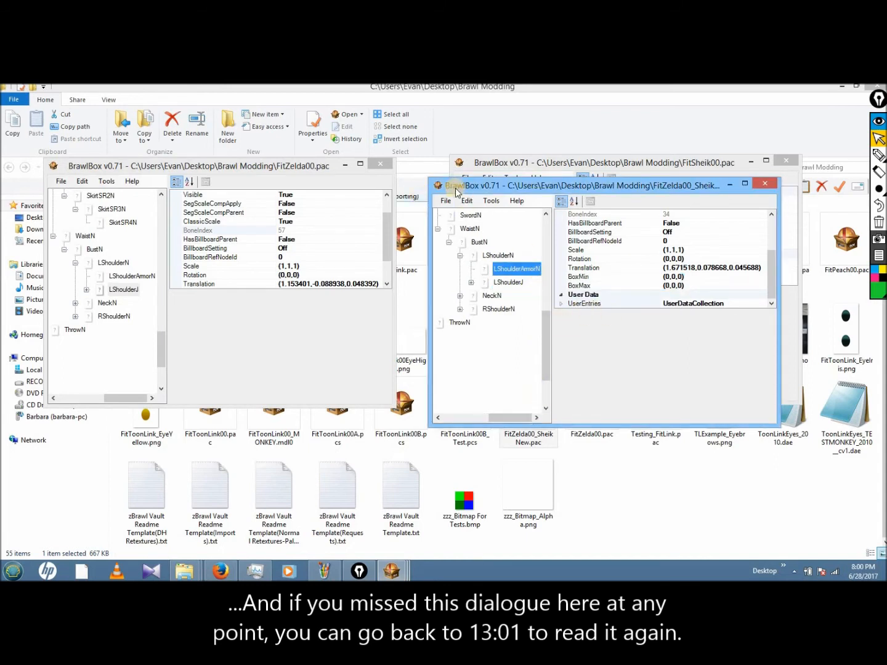
right_click(516, 266)
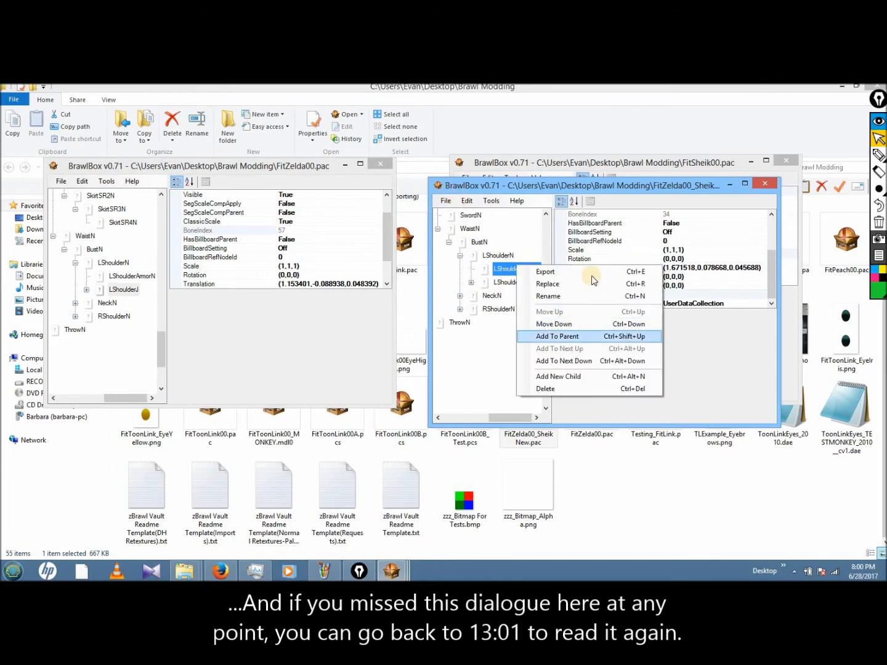
click(505, 271)
click(510, 285)
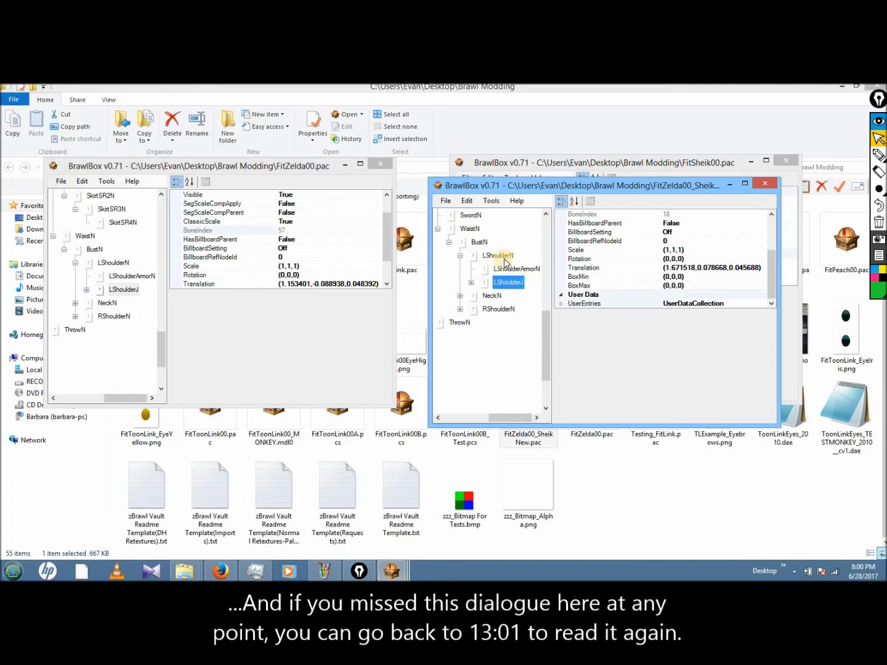
click(500, 256)
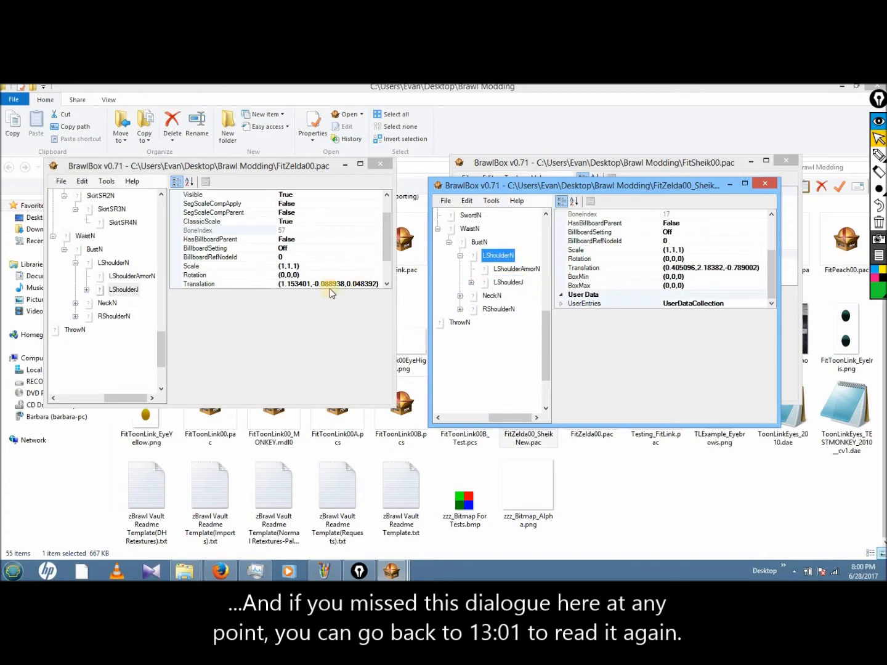
Step: Collapse the LShoulderN and WaistN bone branches in both FitZelda00_SheikNew.pac and FitZelda00.pac
click(460, 255)
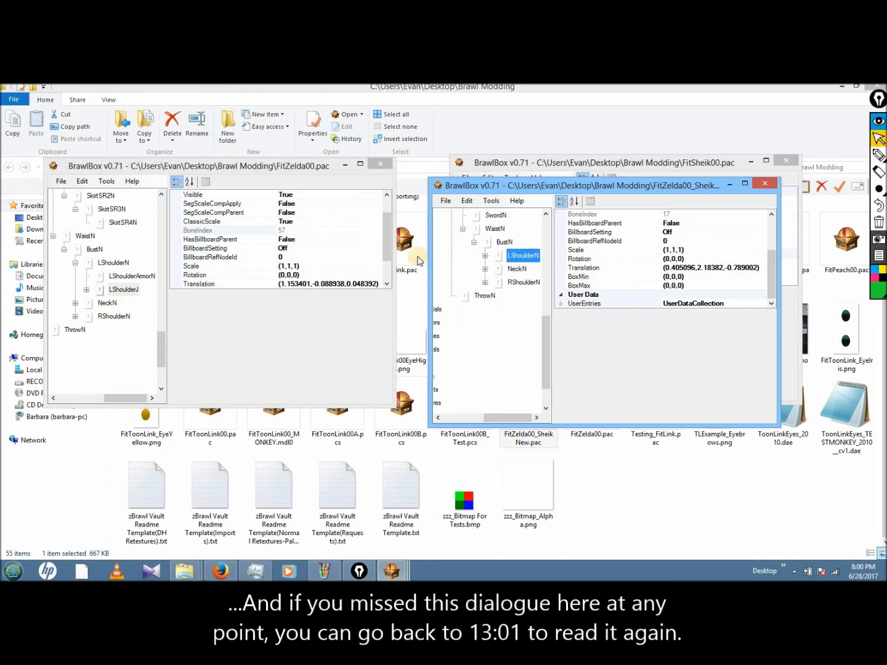
click(75, 265)
drag(546, 328, 547, 322)
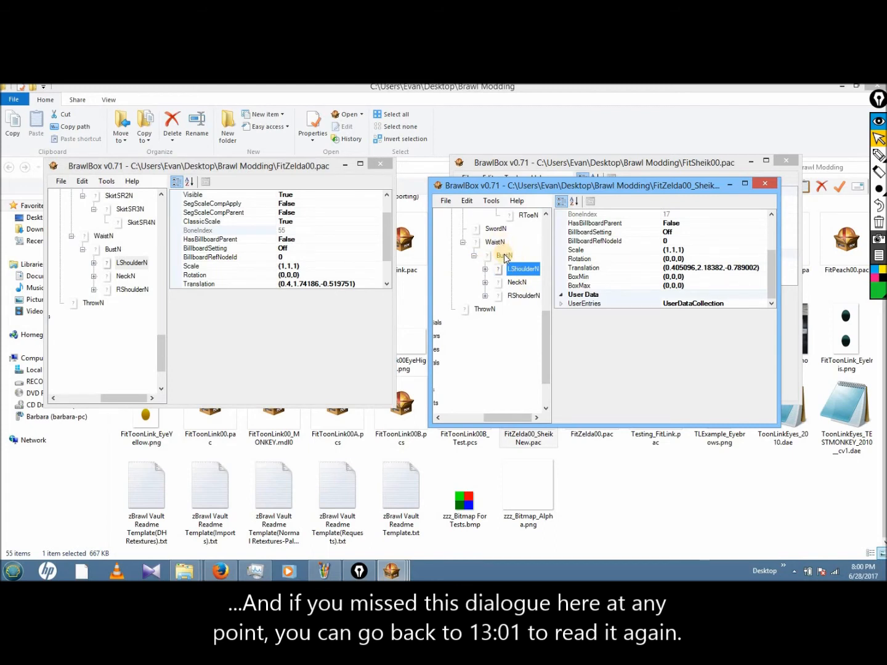
click(464, 243)
click(71, 236)
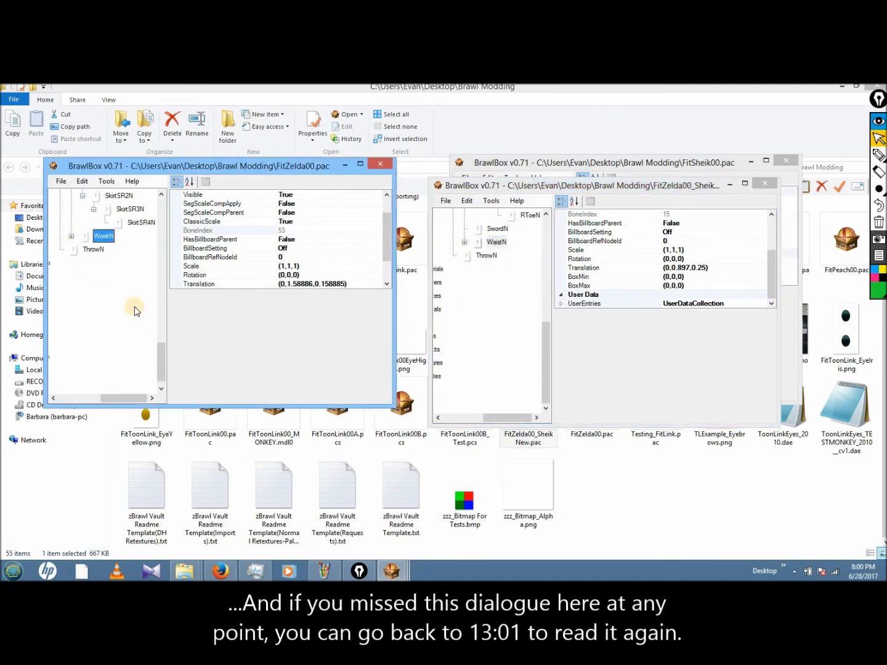
Step: Compare the leg and skirt bones under HipN in FitZelda00.pac with those in FitZelda00_SheikNew.pac
drag(165, 350, 168, 327)
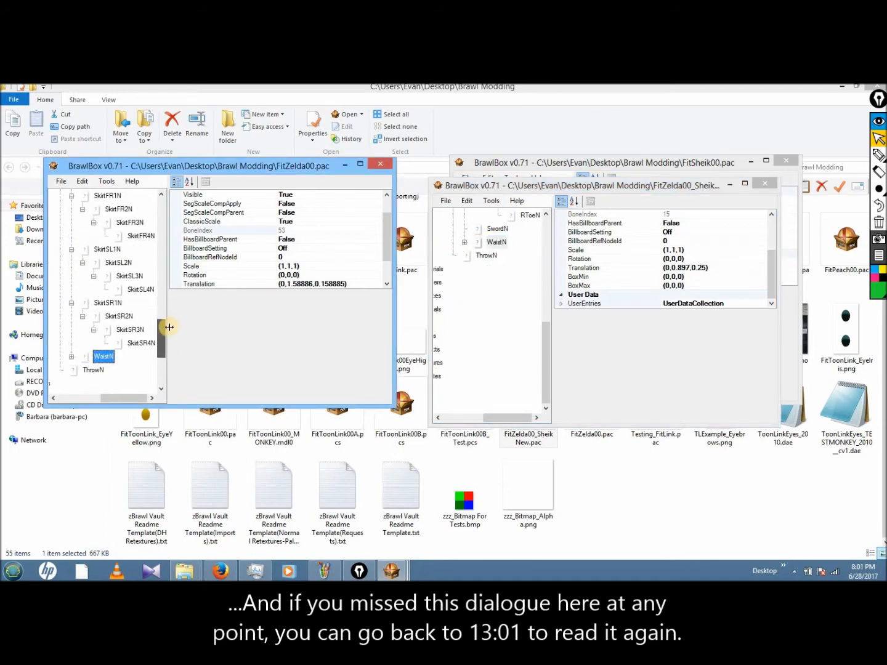
drag(543, 358, 559, 314)
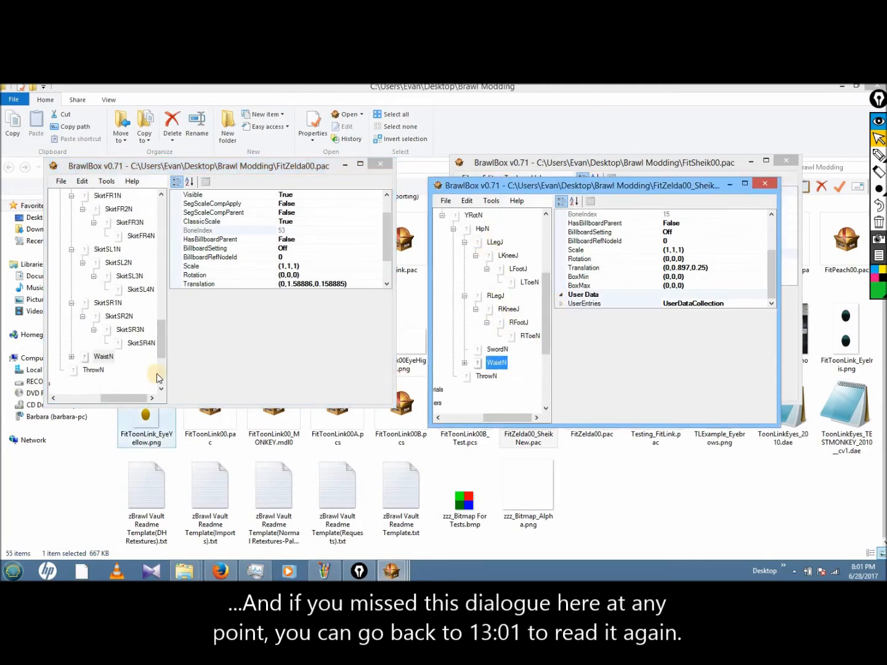
drag(164, 332, 171, 274)
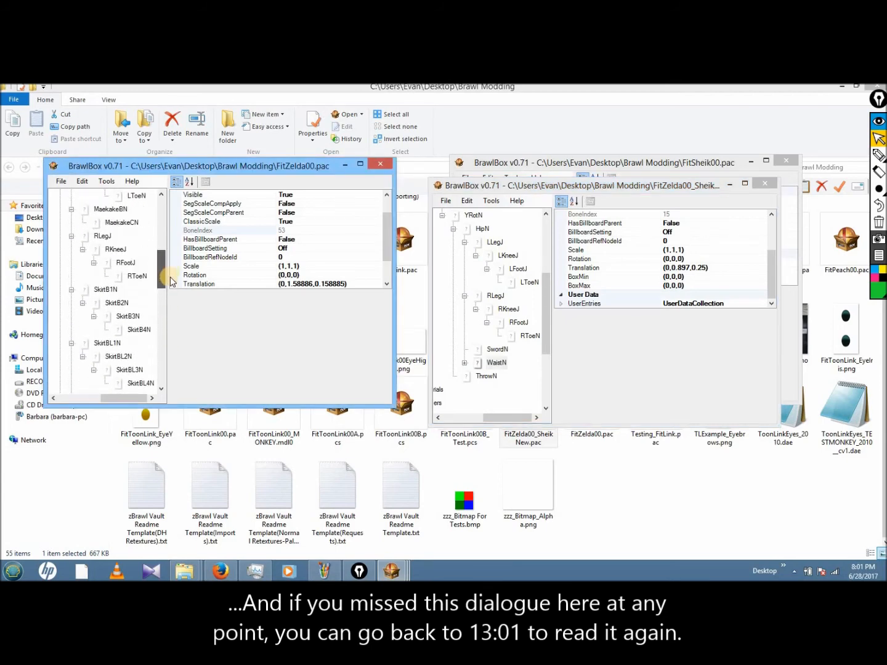
scroll(171, 281, down, 1)
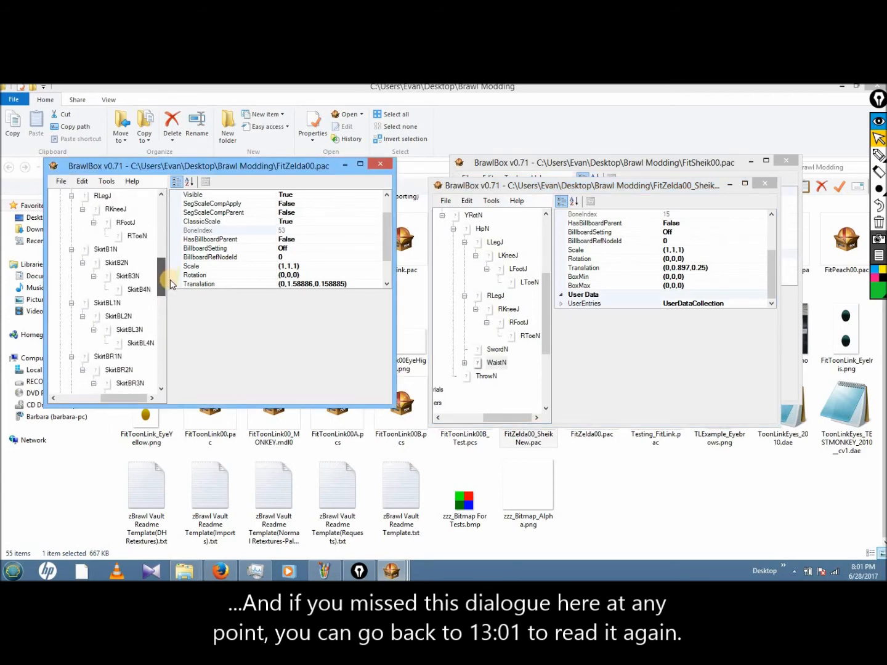
right_click(97, 252)
click(94, 253)
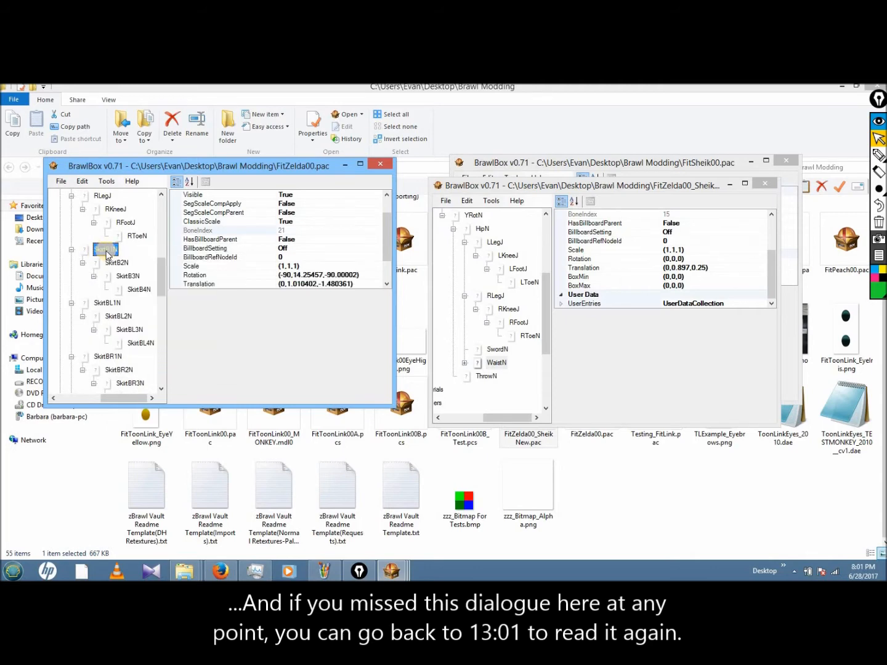
scroll(158, 277, down, 2)
scroll(157, 326, down, 6)
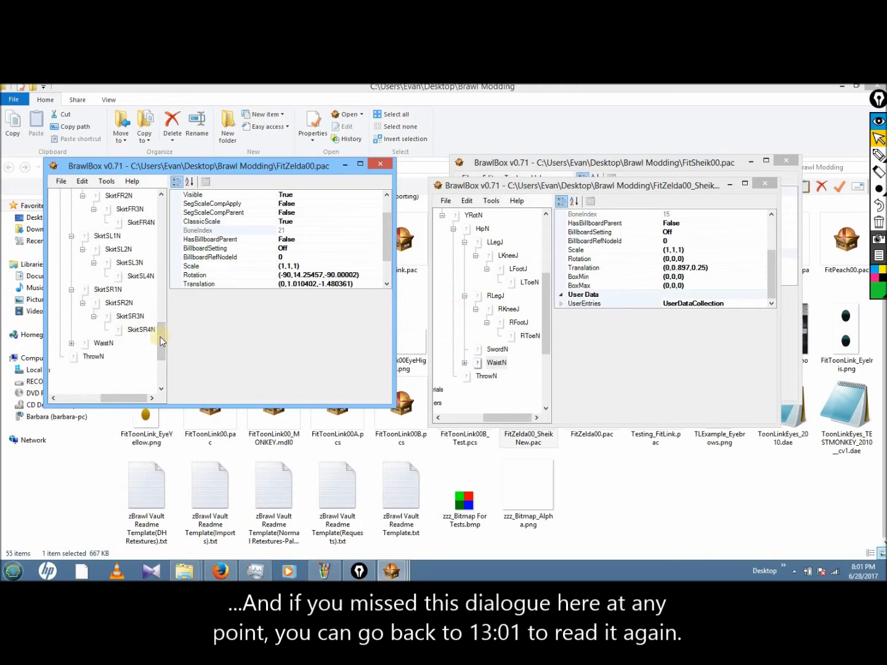
Step: Examine the first bone of the skirt chains in FitZelda00.pac, from SkirtSR1N back up to SkirtB1N
click(117, 289)
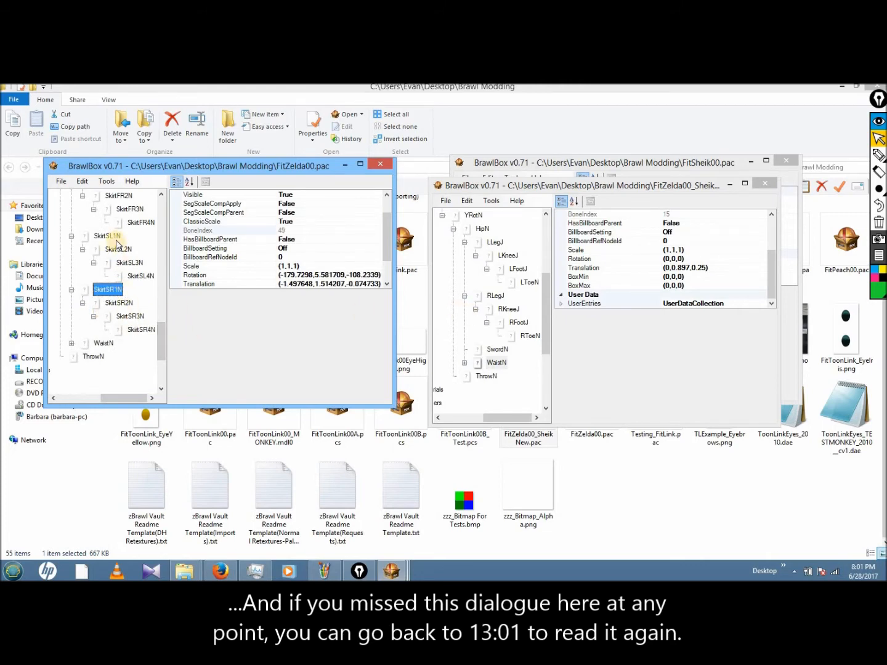
click(116, 240)
scroll(117, 264, up, 2)
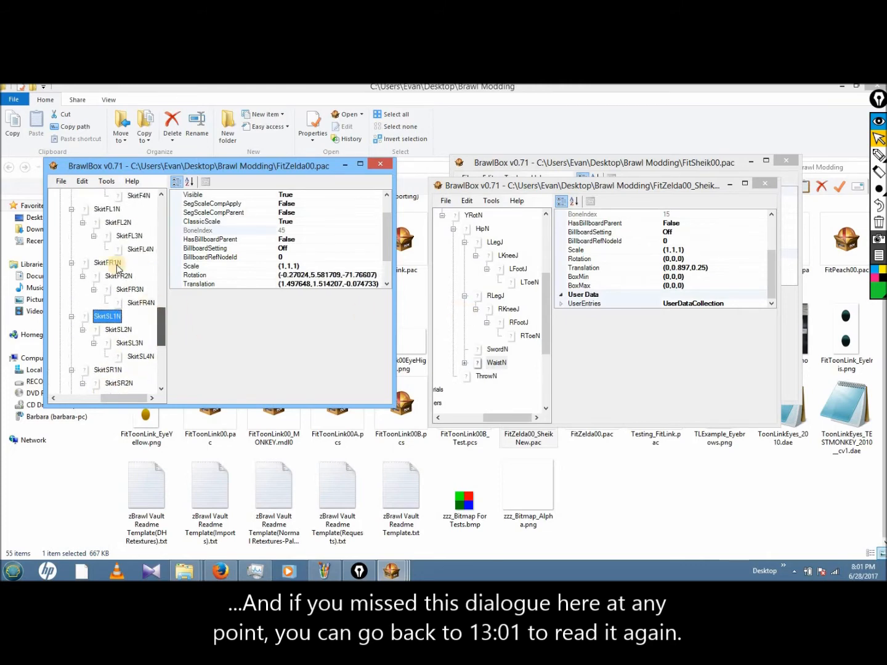
click(115, 264)
click(112, 211)
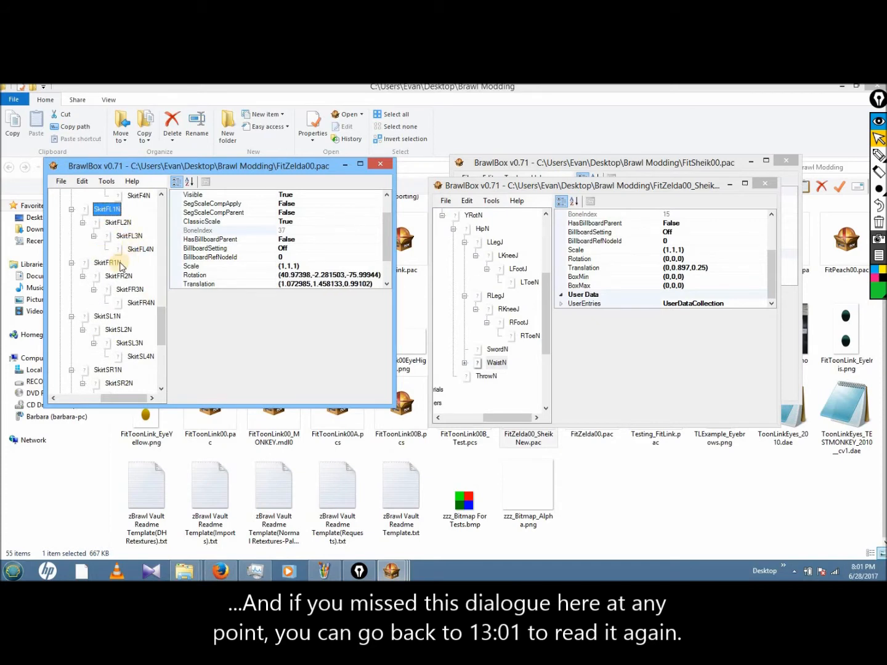
scroll(121, 266, up, 3)
click(108, 222)
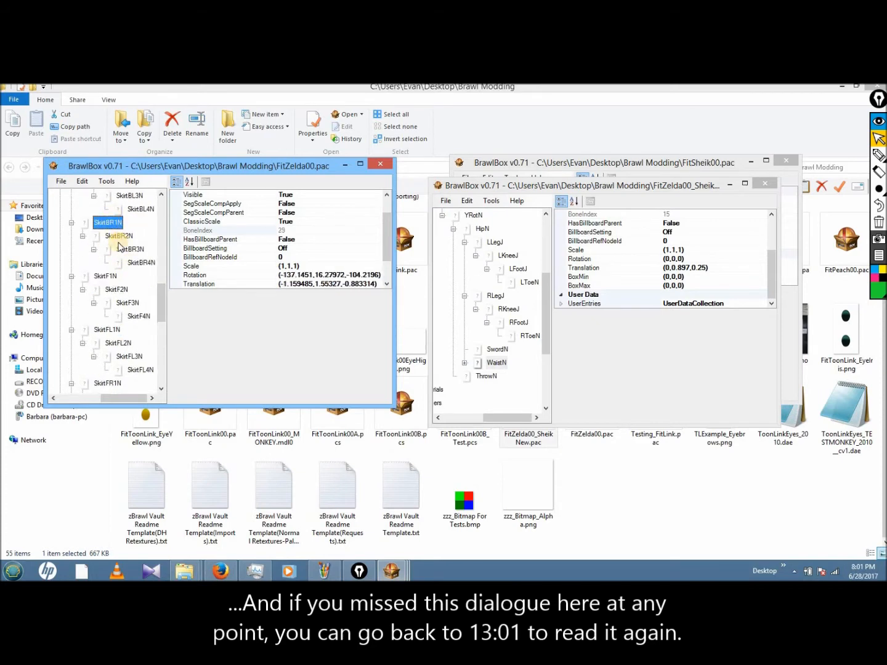
scroll(114, 246, up, 3)
click(105, 289)
click(105, 236)
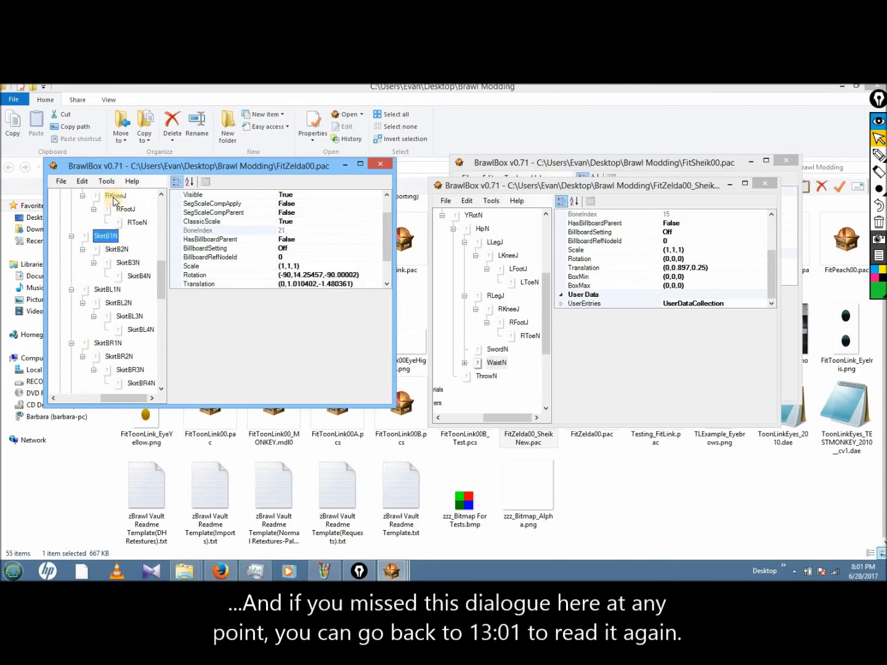
scroll(123, 242, up, 3)
scroll(129, 248, down, 2)
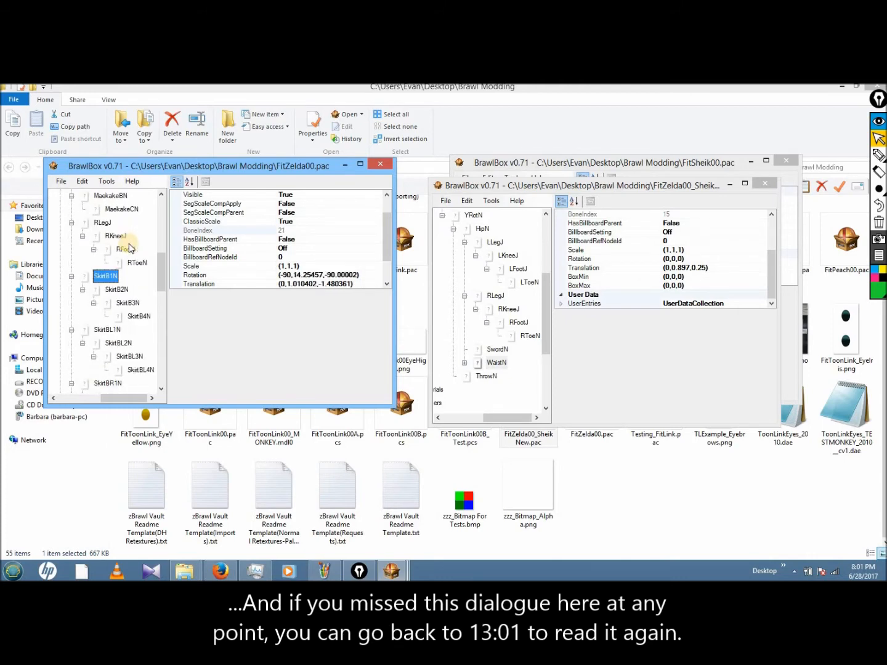
scroll(129, 248, down, 1)
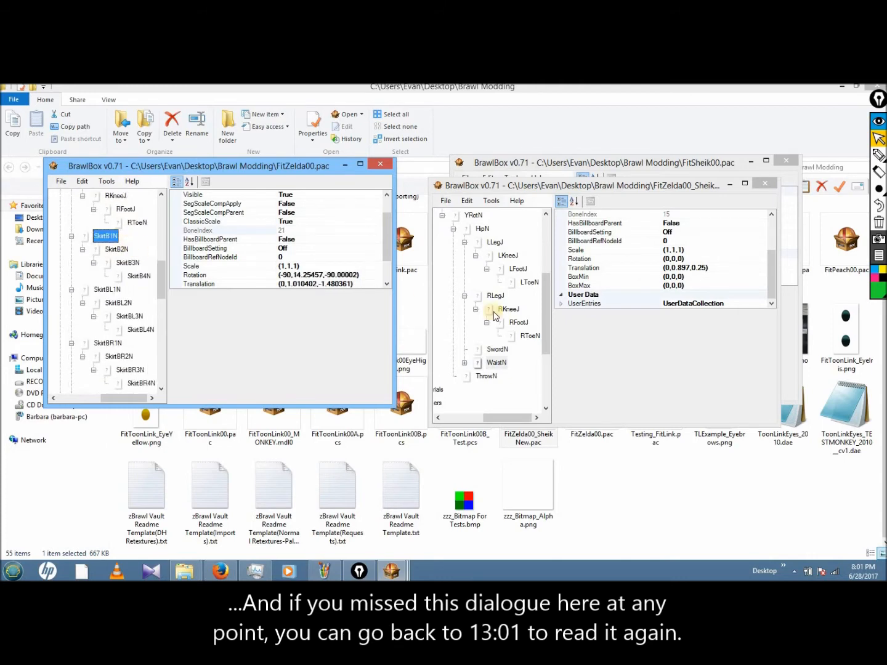
Step: Add eight new child bones under HipN in FitZelda00_SheikNew.pac
click(544, 317)
drag(545, 316, 544, 321)
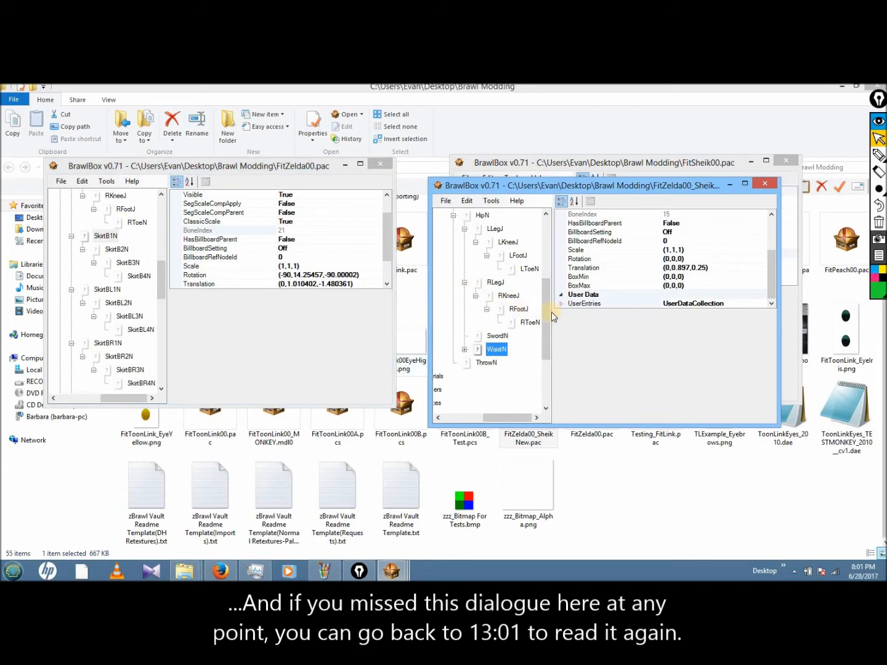
drag(544, 320, 545, 313)
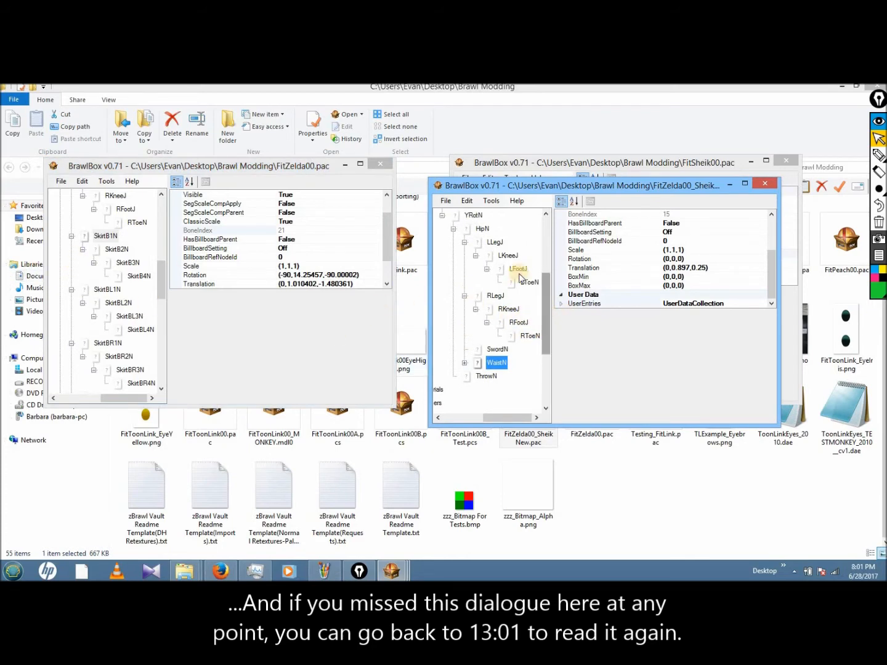
click(483, 230)
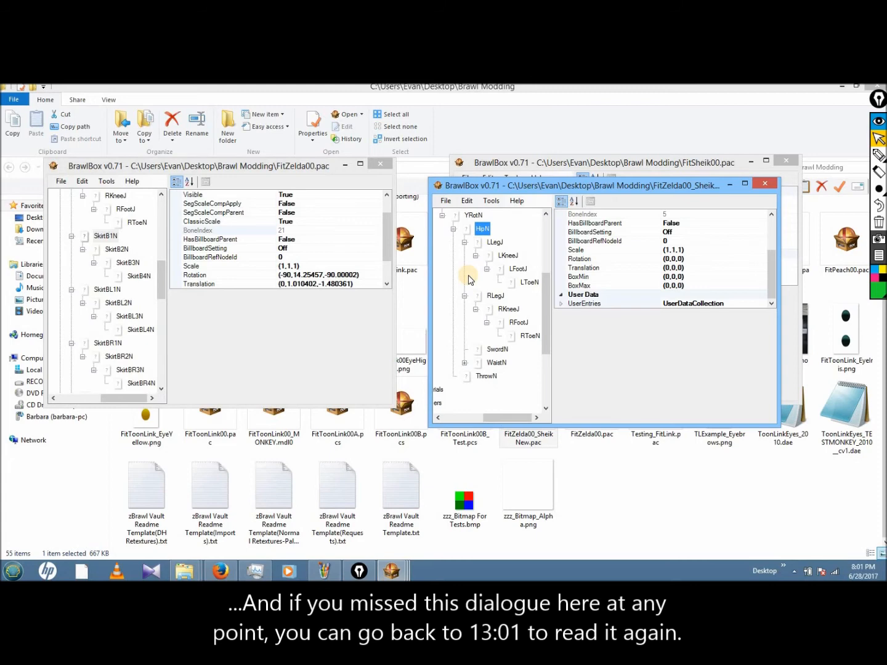
right_click(484, 229)
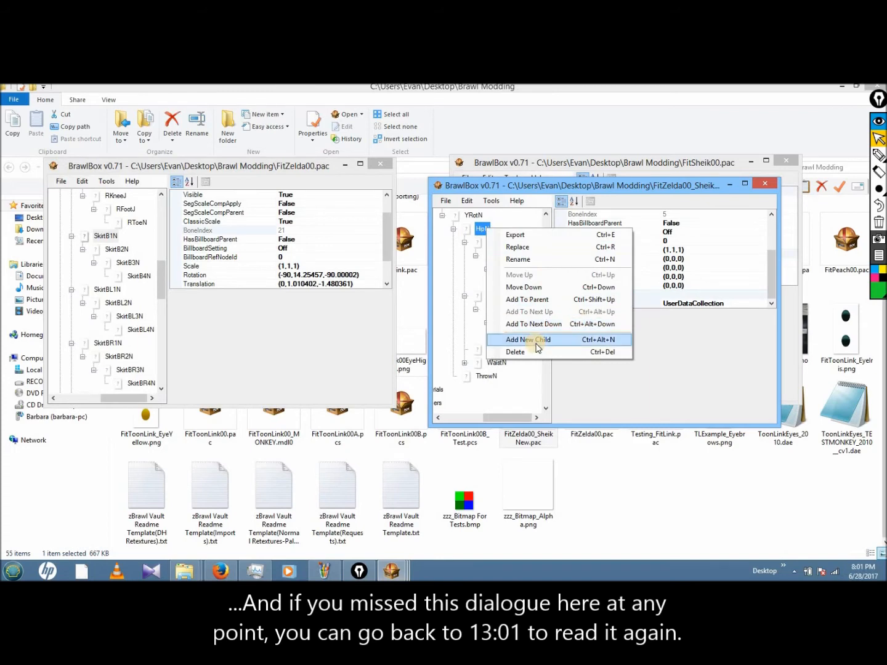
click(485, 232)
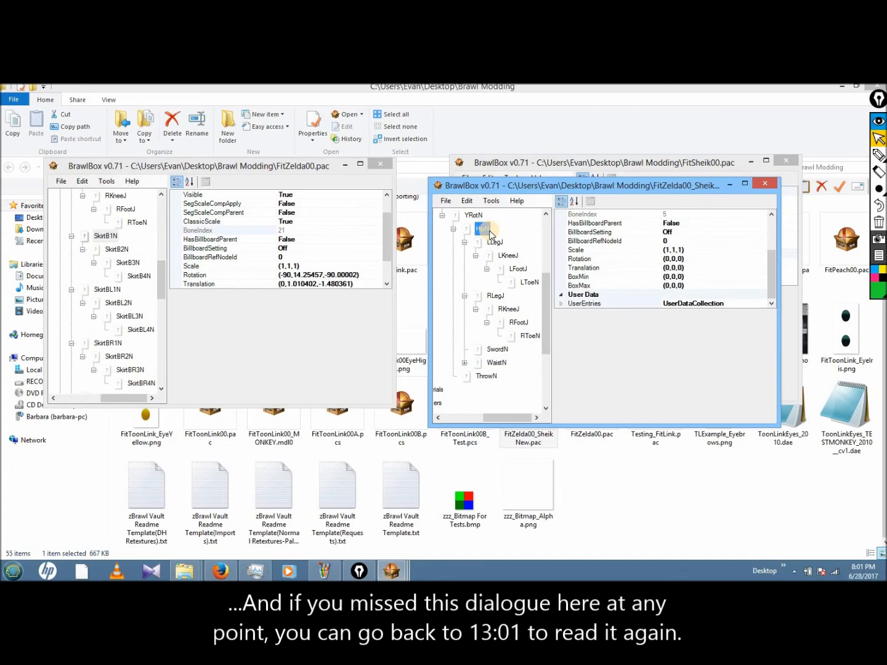
key(ctrl+alt+n)
key(ctrl+alt+n)
key(ctrl+alt+n)
key(ctrl+alt+n)
key(ctrl+alt+n)
key(ctrl+alt+n)
key(ctrl+alt+n)
key(ctrl+alt+n)
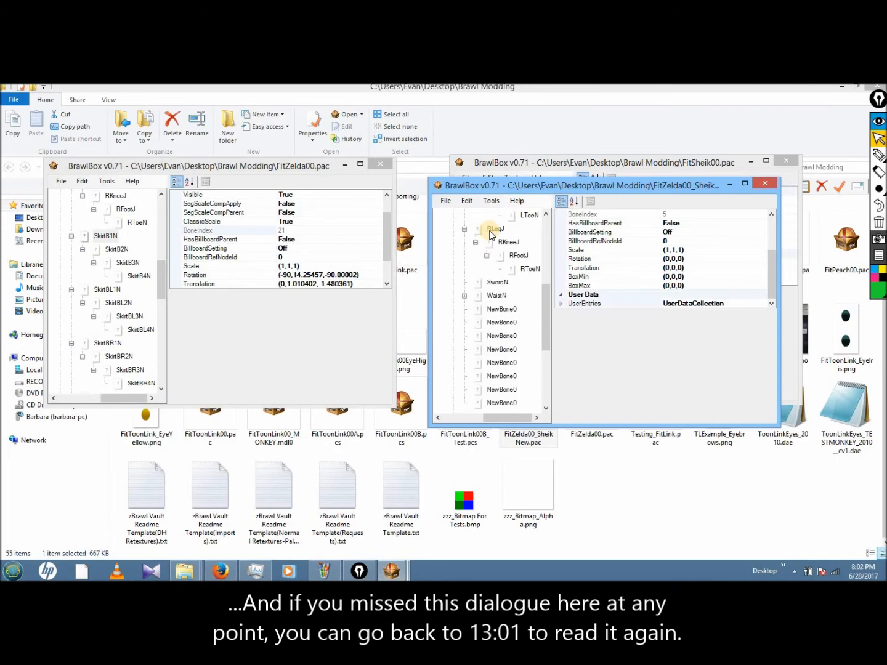
Step: Move the WaistN bone down below the eight new bones under HipN in FitZelda00_SheikNew.pac
click(500, 309)
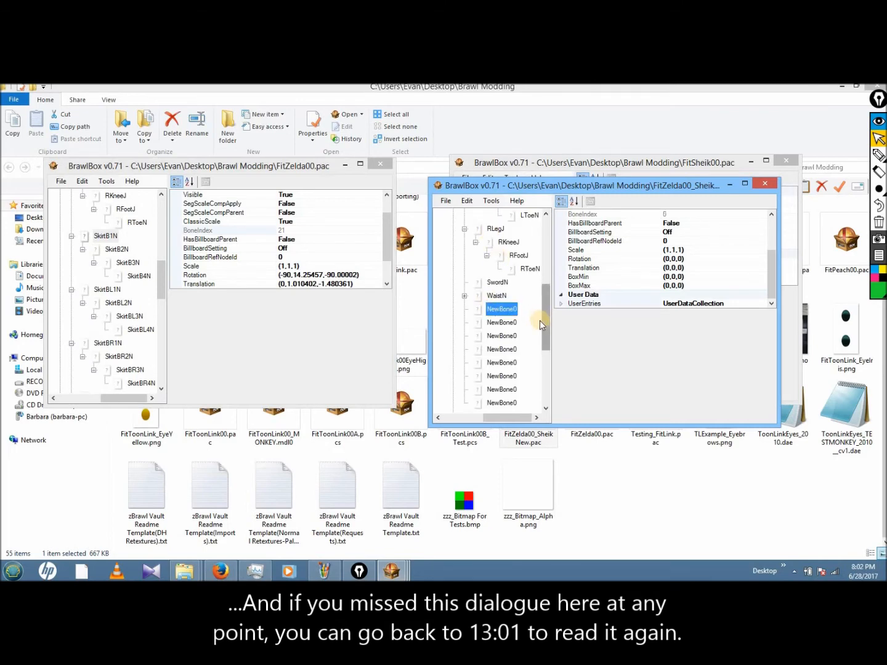
scroll(540, 320, down, 2)
scroll(533, 309, up, 1)
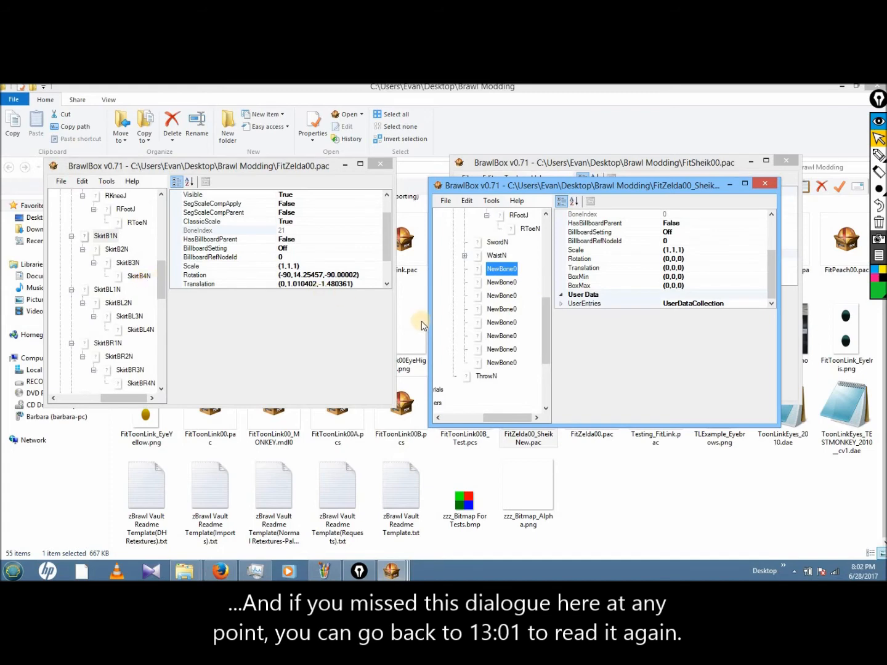
drag(162, 287, 179, 277)
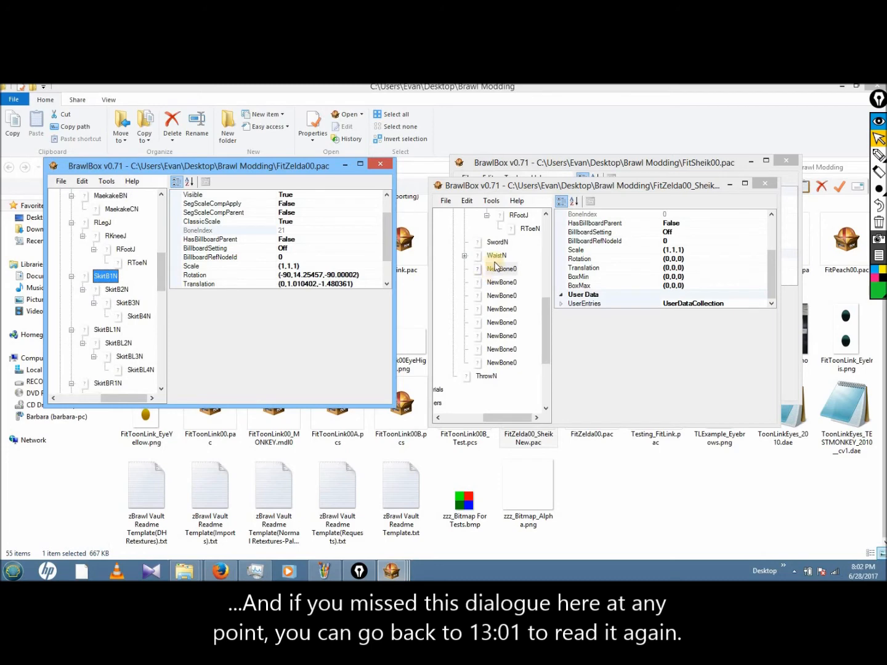
click(494, 282)
click(497, 255)
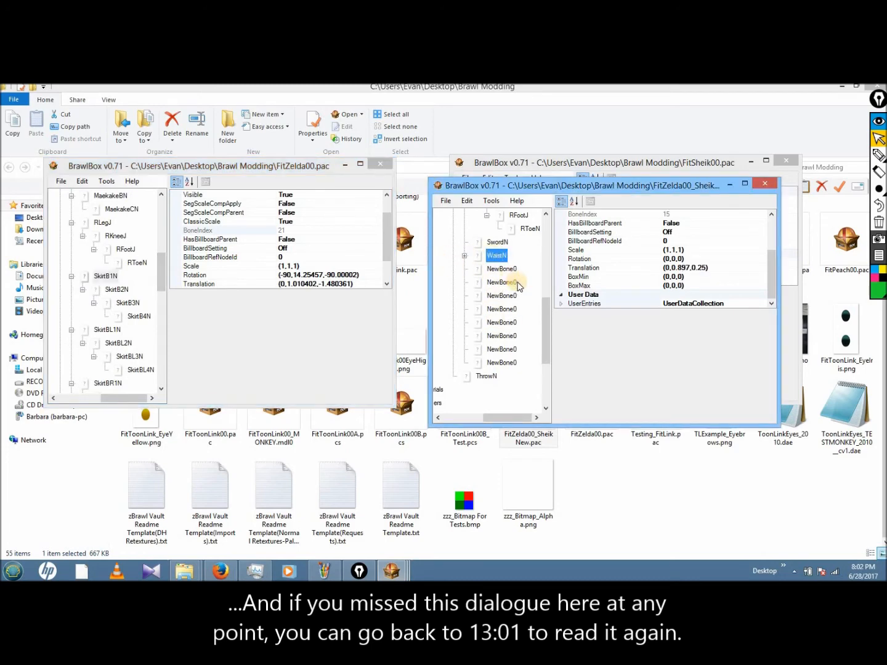
scroll(519, 285, down, 3)
key(ctrl+Down)
key(ctrl+Down)
key(ctrl+Down)
key(ctrl+Down)
key(ctrl+Down)
key(ctrl+Down)
key(ctrl+Down)
key(ctrl+Down)
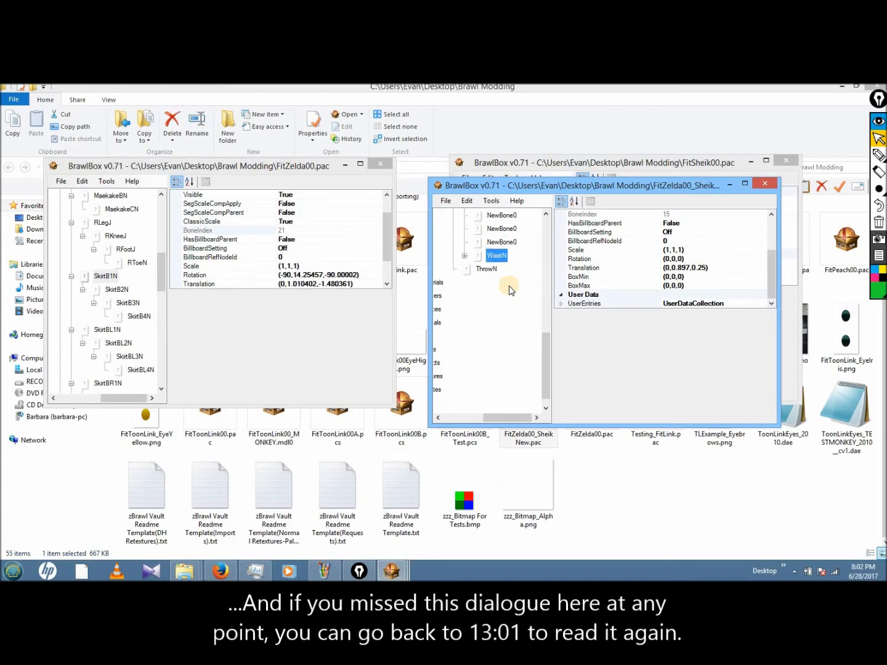
scroll(509, 290, up, 5)
scroll(510, 296, down, 2)
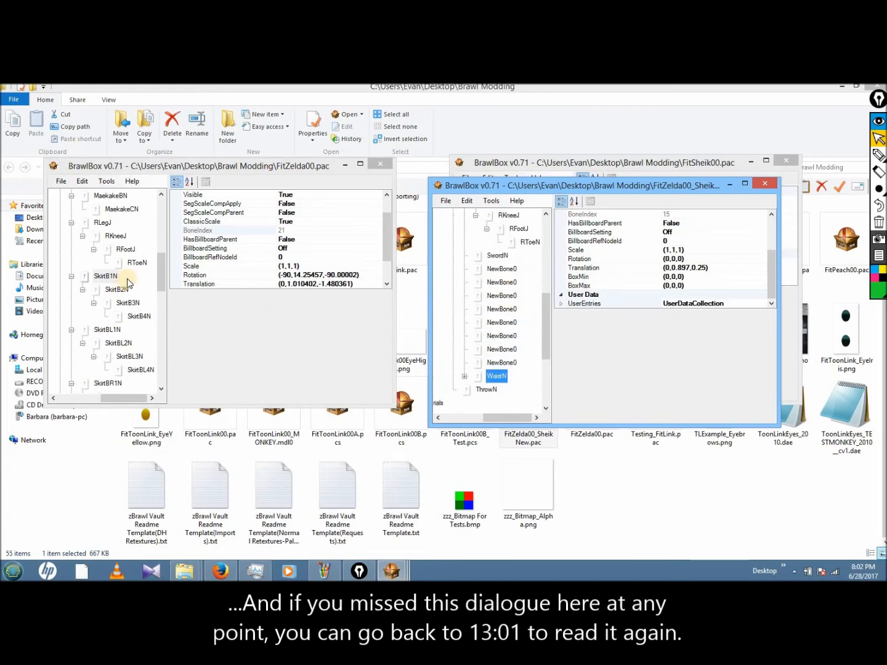
Step: Rename the first new bone below SwordN as SkirtB1N, following the skirt bone order in FitZelda00.pac
mouse_move(161, 273)
mouse_down()
mouse_move(170, 343)
mouse_move(178, 270)
mouse_up()
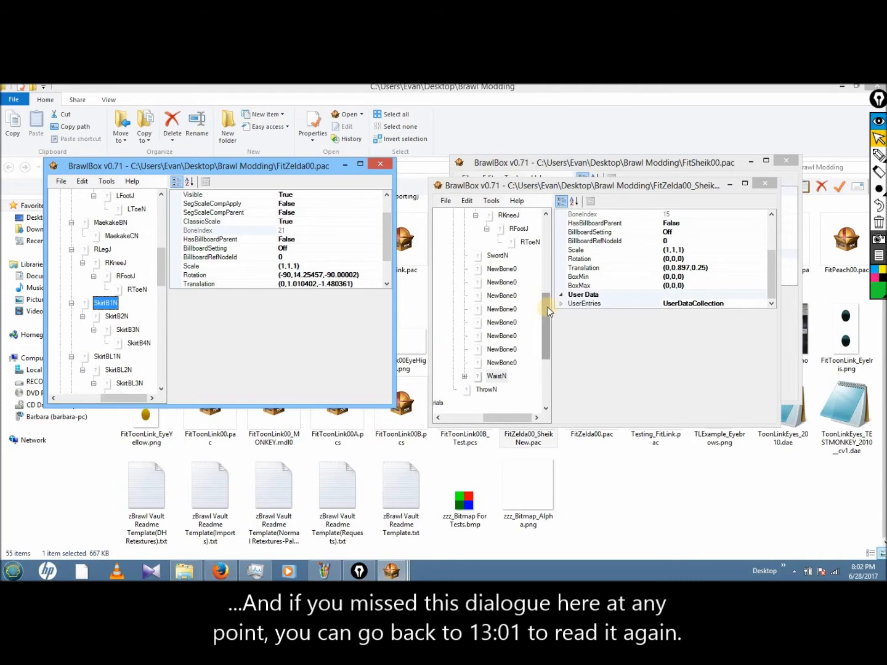
drag(546, 313, 546, 300)
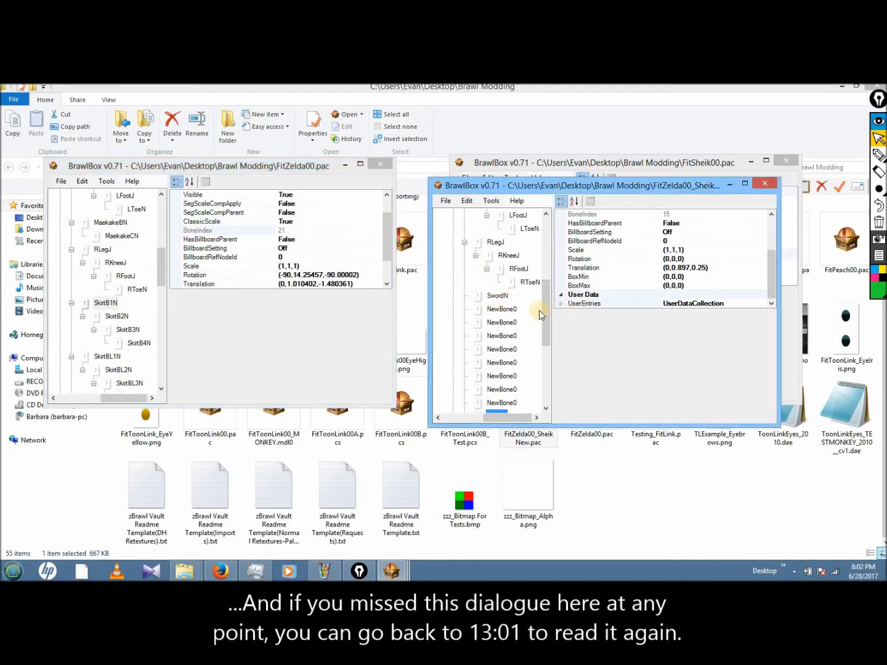
drag(544, 314, 546, 328)
click(501, 255)
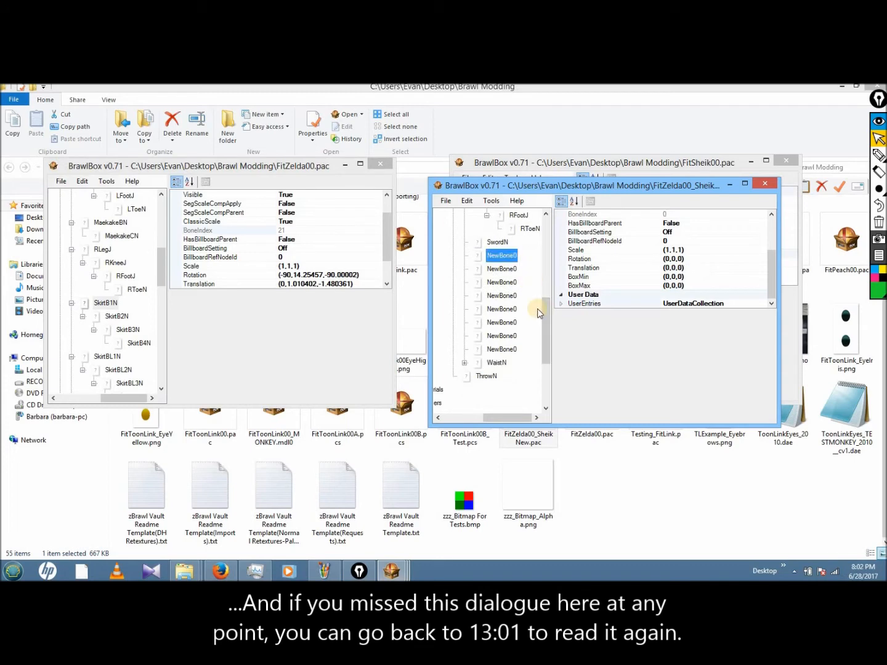
drag(165, 267, 169, 283)
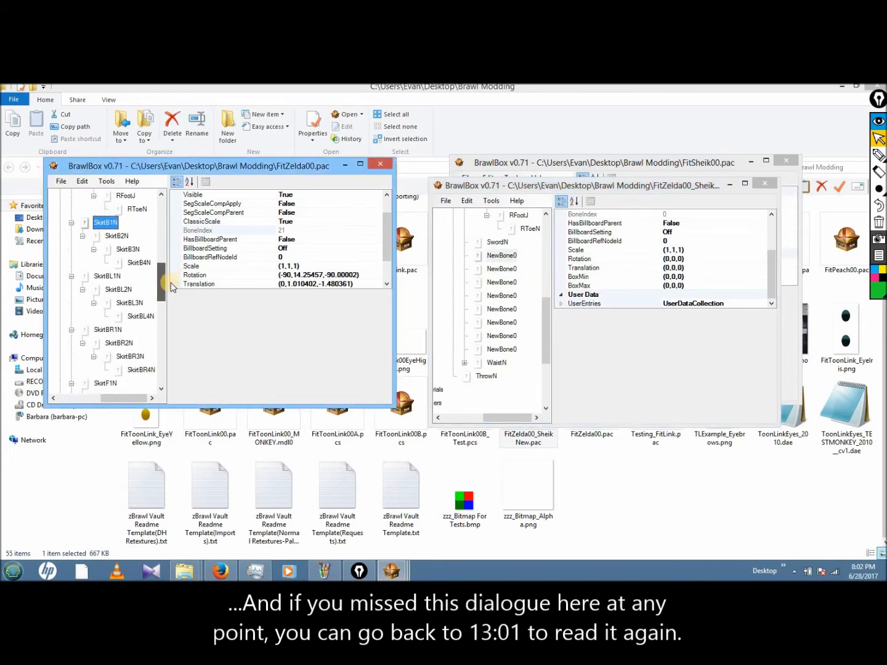
right_click(506, 254)
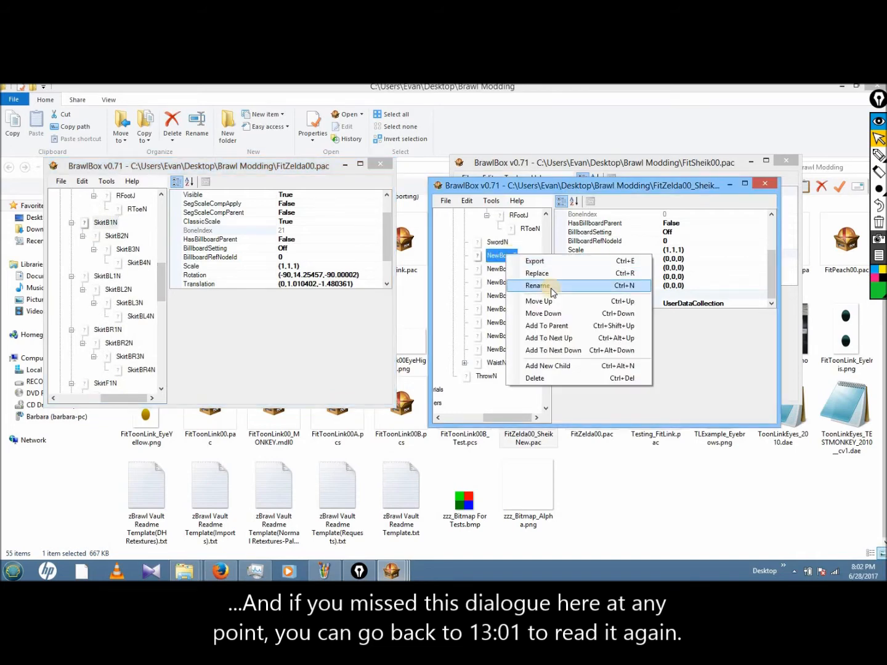
click(537, 286)
text(SkirtB)
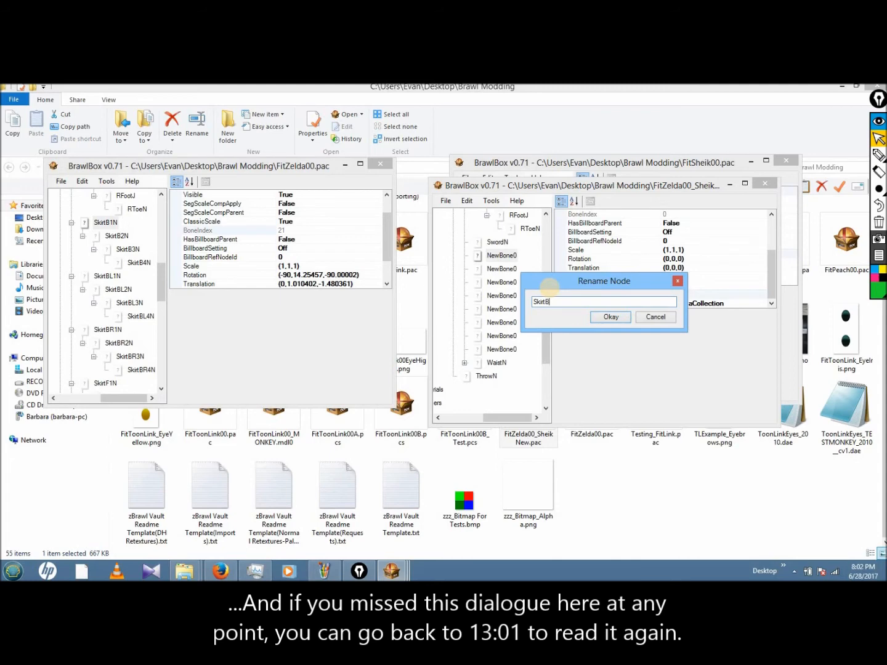
text(1N)
click(611, 316)
Step: Rename the two new bones below SkirtB1N as SkirtBL1N and SkirtBR1N
right_click(500, 269)
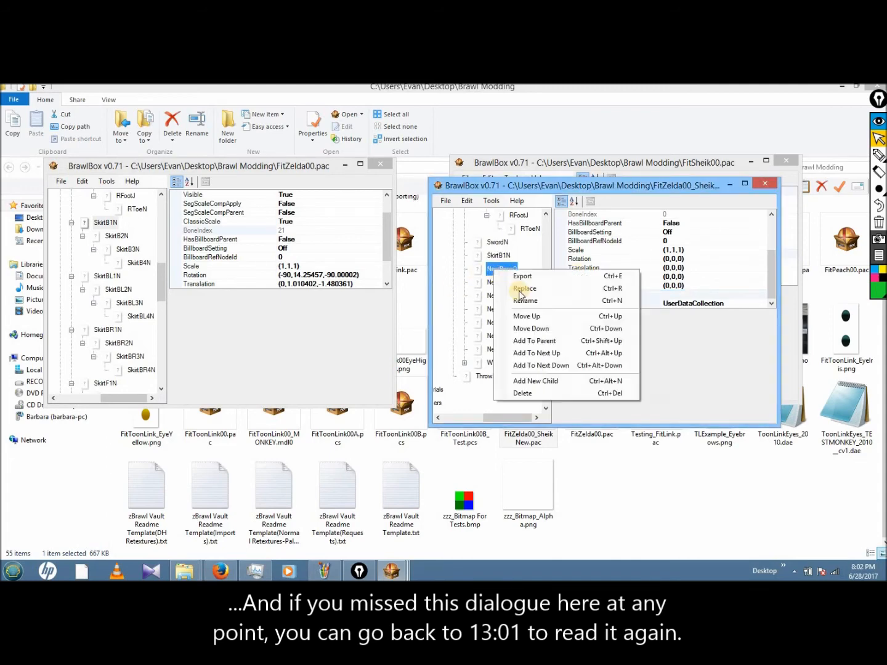
click(533, 301)
text(SkirtBL1N)
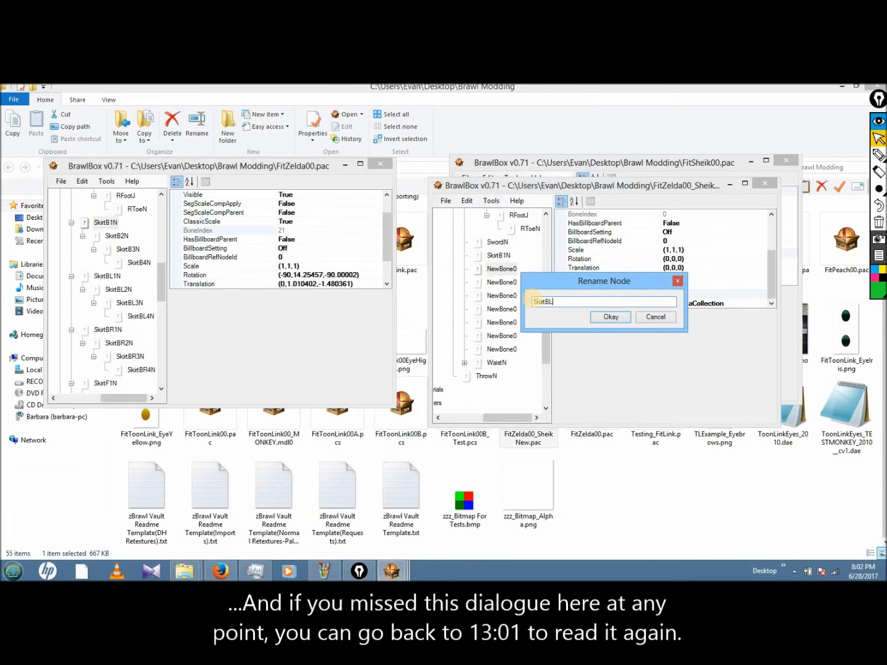
click(611, 317)
right_click(501, 282)
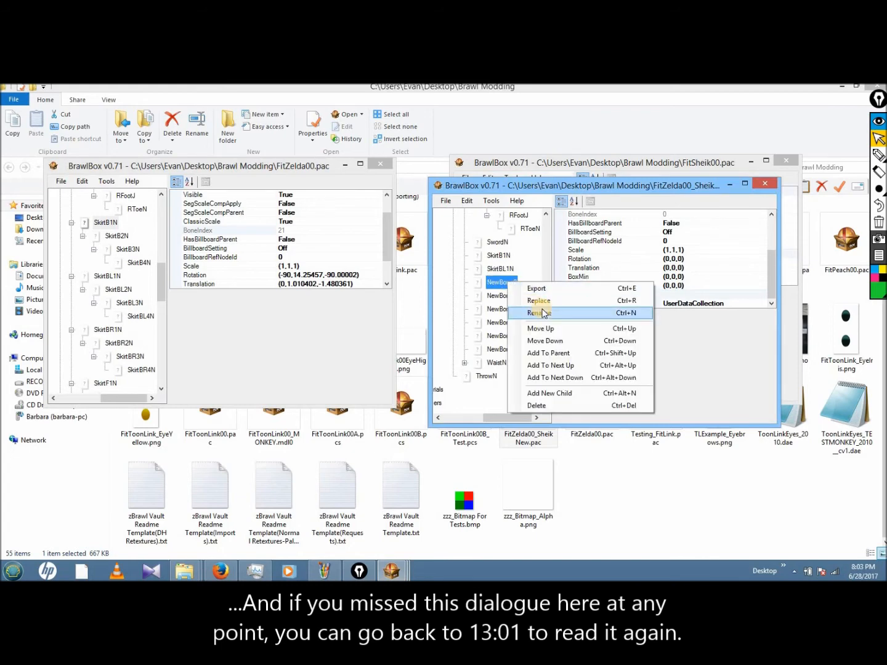
click(536, 313)
text(SkirtBR1N)
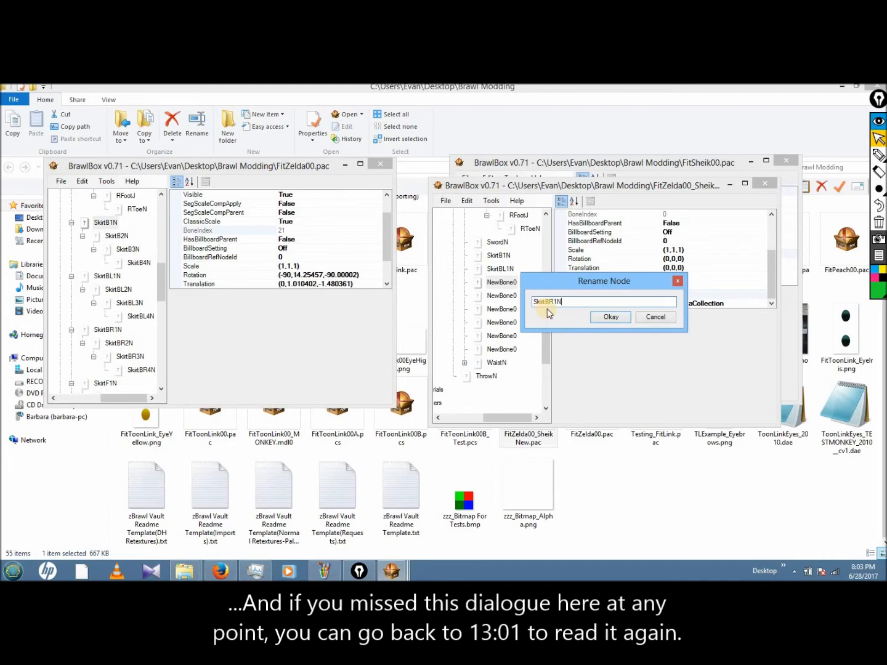
click(610, 317)
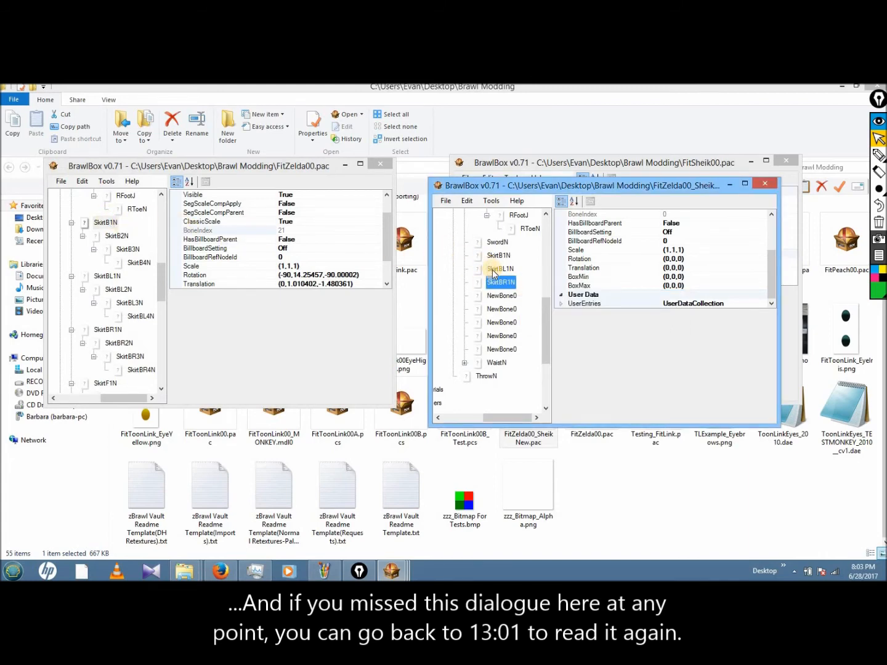
Step: Compare the back skirt bones with those in FitZelda00.pac and rename the new bone below SkirtBR1N as SkirtF1N
click(107, 275)
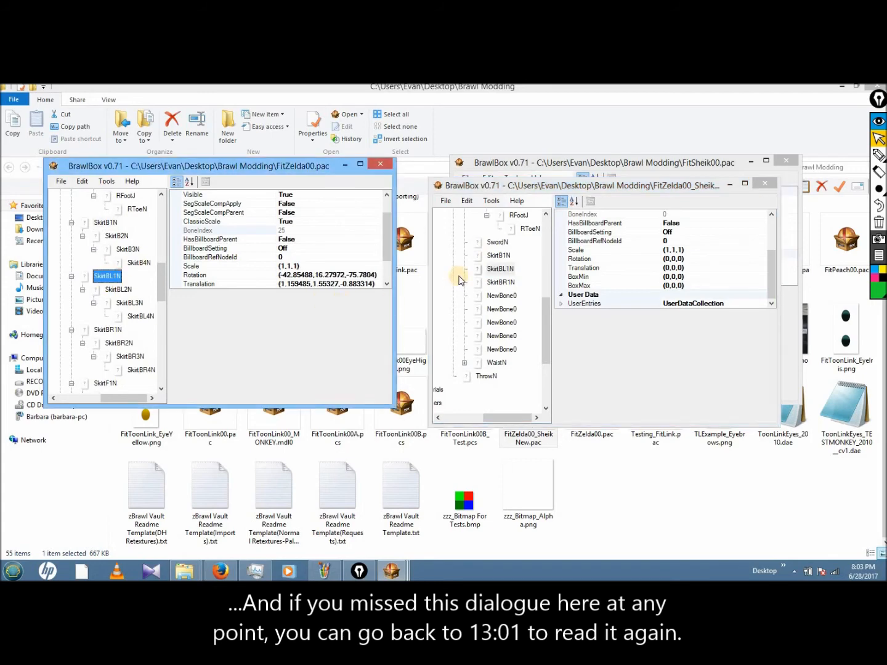
click(500, 282)
click(106, 329)
scroll(161, 289, down, 3)
click(105, 263)
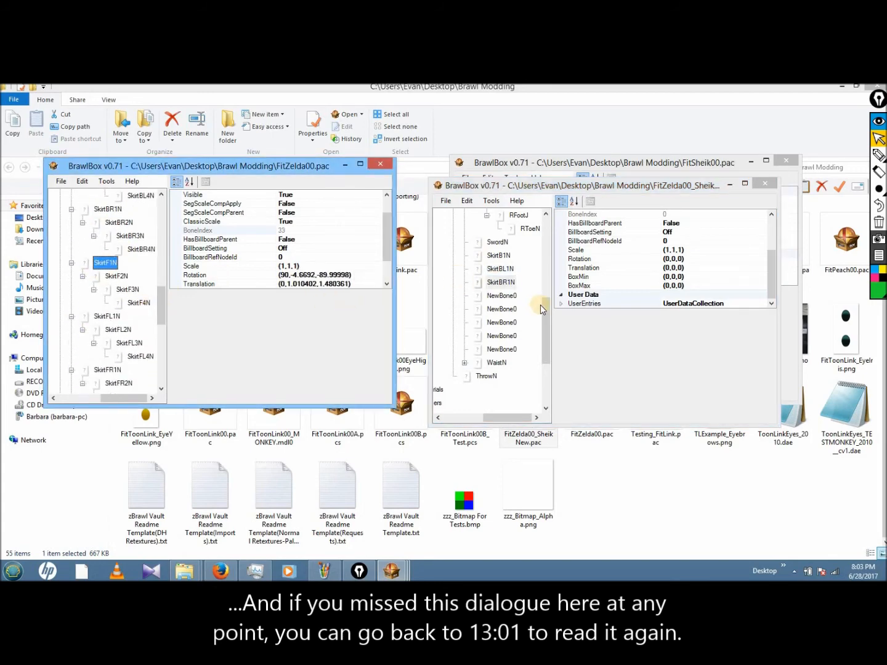
right_click(502, 296)
click(513, 302)
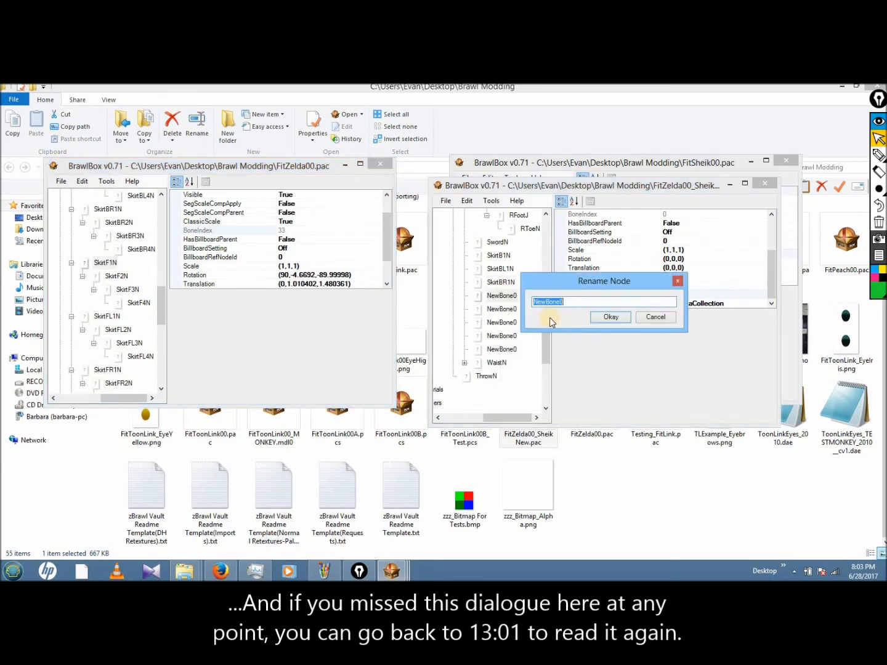
text(SkirtF1N)
click(608, 316)
Step: Rename the new bone below SkirtF1N as SkirtFL1N in FitZelda00_SheikNew.pac
click(507, 310)
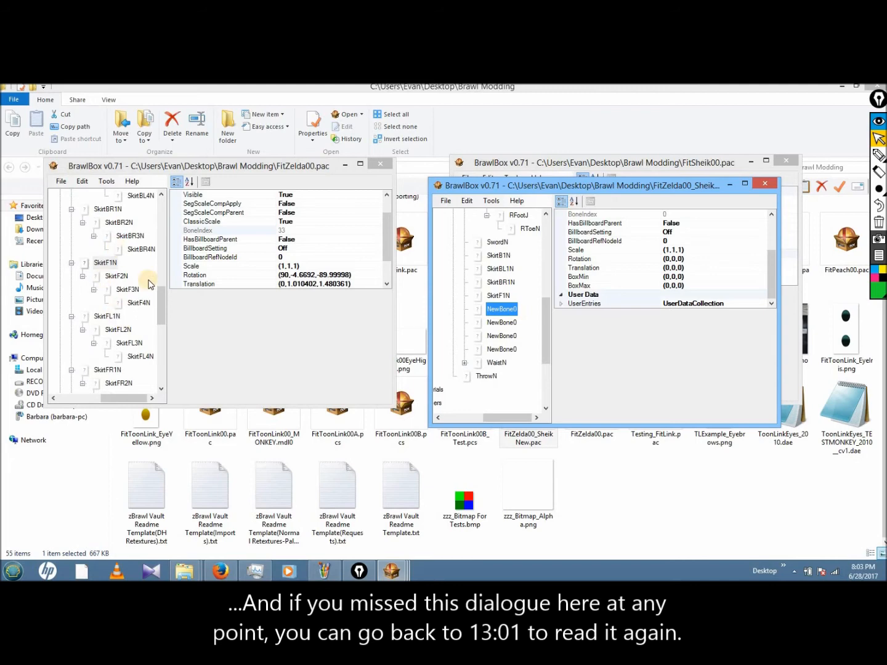
right_click(513, 309)
click(545, 341)
text(S)
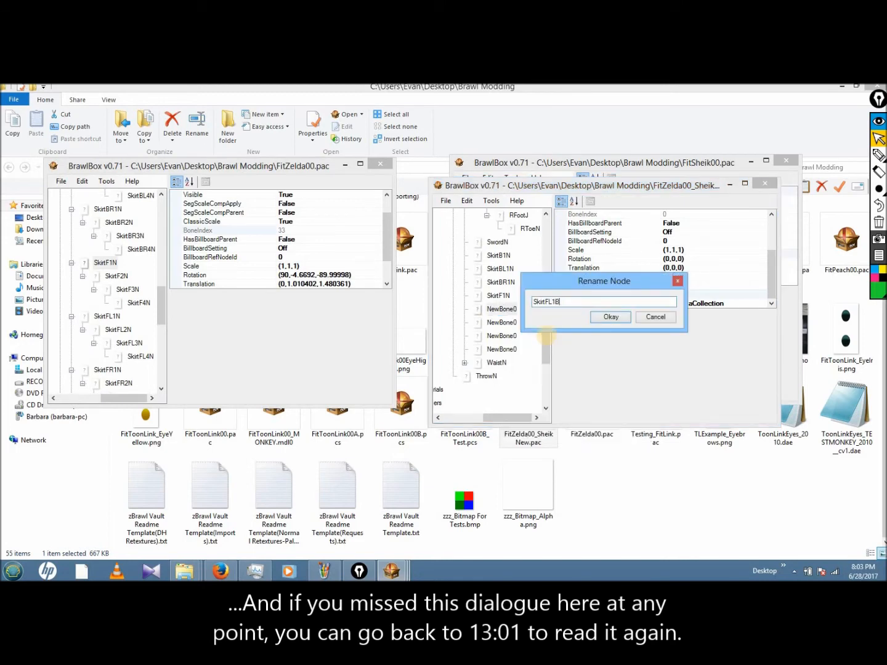
text(kirtFL1N)
click(609, 317)
Step: Rename the new bone below SkirtFL1N as SkirtFR1N to match the FitZelda00.pac skirt bones
drag(159, 303, 161, 336)
click(514, 322)
right_click(520, 322)
click(552, 352)
text(Sk)
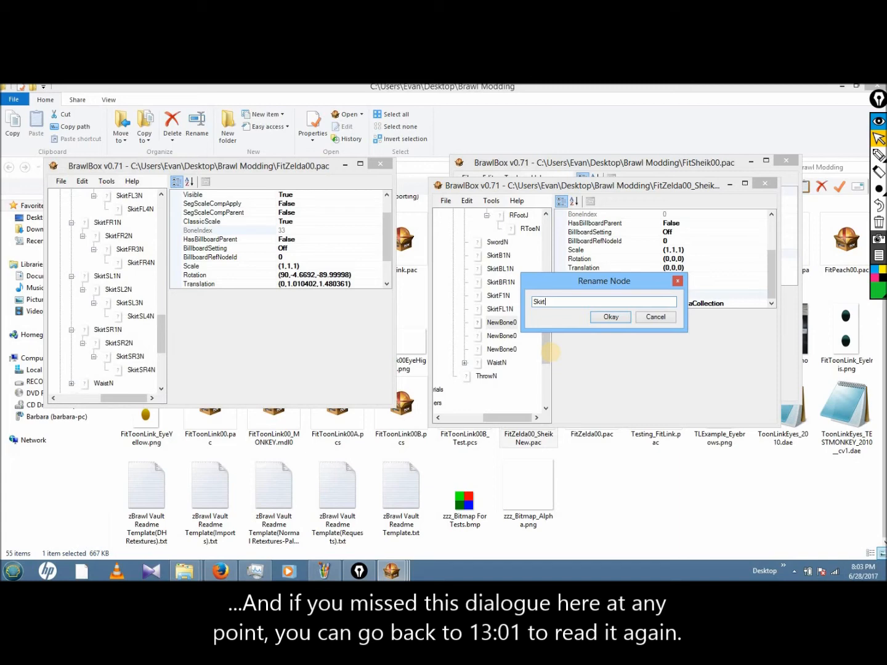
click(606, 317)
Step: Rename the last two new bones above WaistN as SkirtSL1N and SkirtSR1N
right_click(503, 335)
click(537, 362)
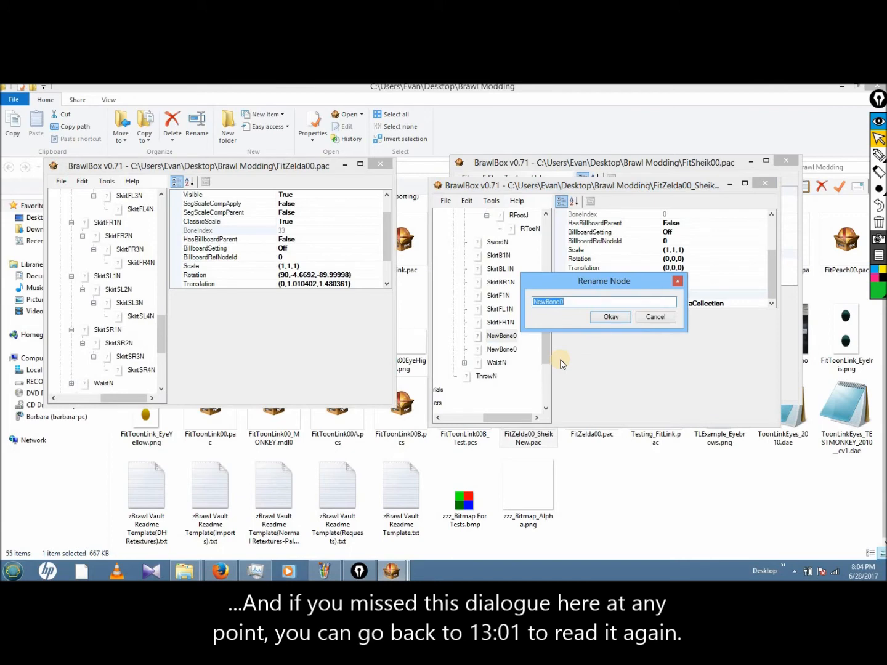
text(Sk)
click(610, 317)
right_click(500, 350)
click(533, 373)
text(SR1N)
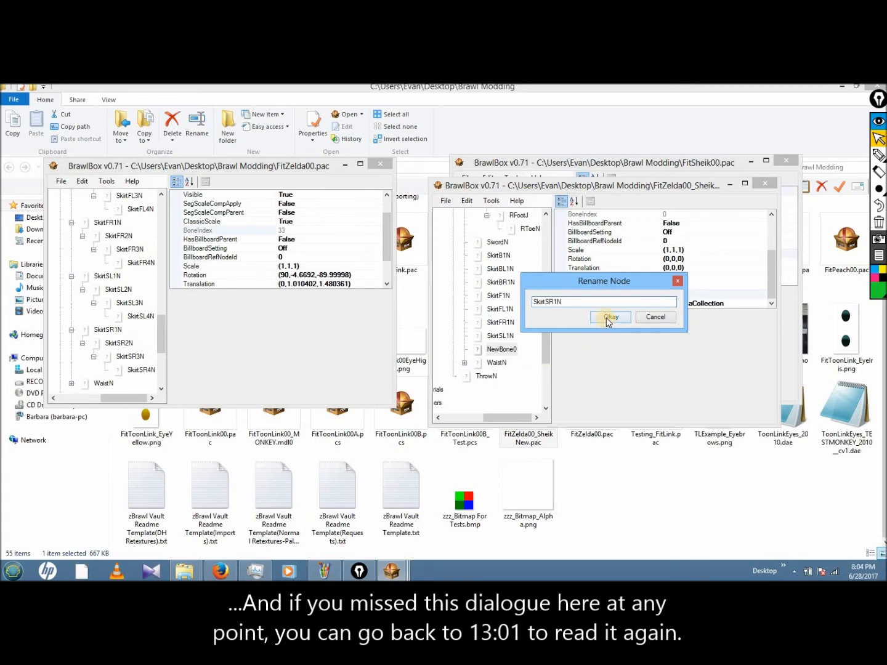
click(607, 317)
Step: Check the renamed skirt bones between SwordN and WaistN, and select SkirtB1N in FitZelda00_SheikNew.pac
click(501, 362)
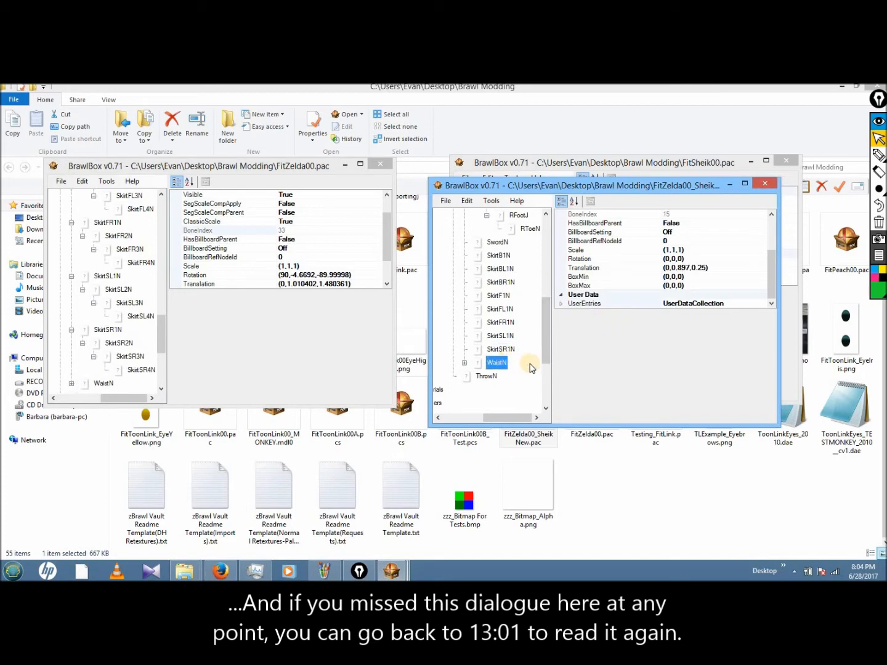
scroll(546, 358, down, 2)
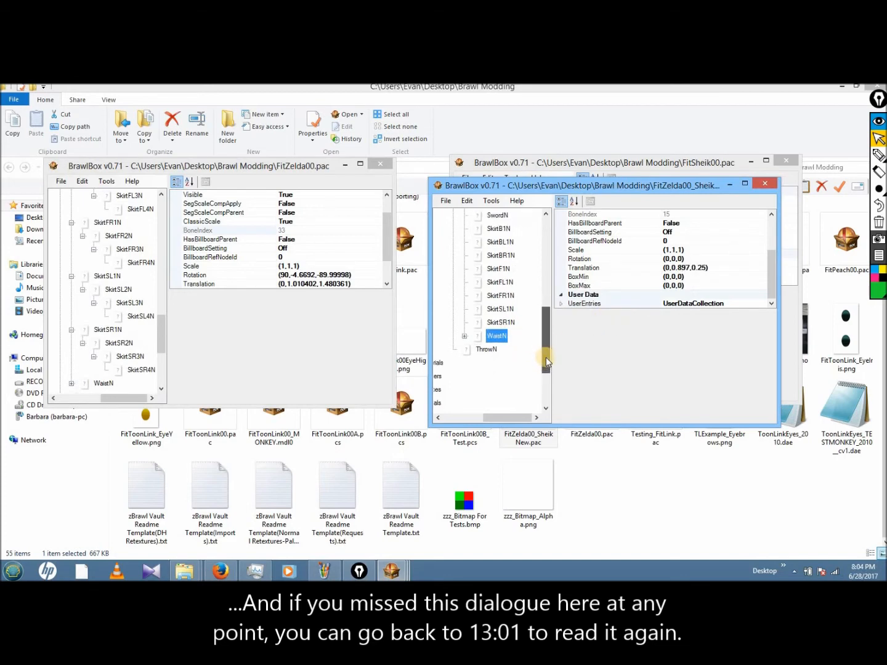
scroll(549, 349, up, 2)
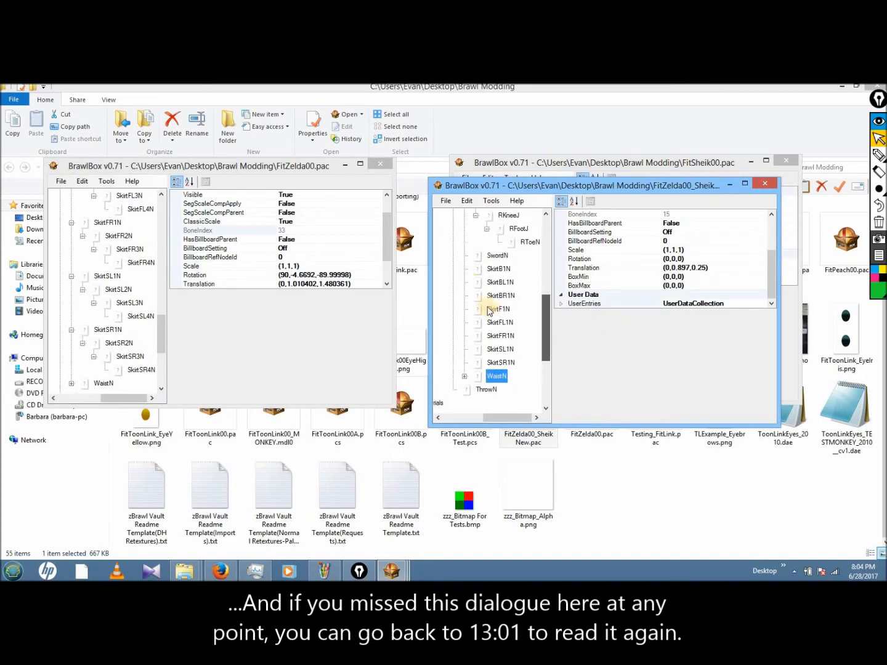
click(503, 272)
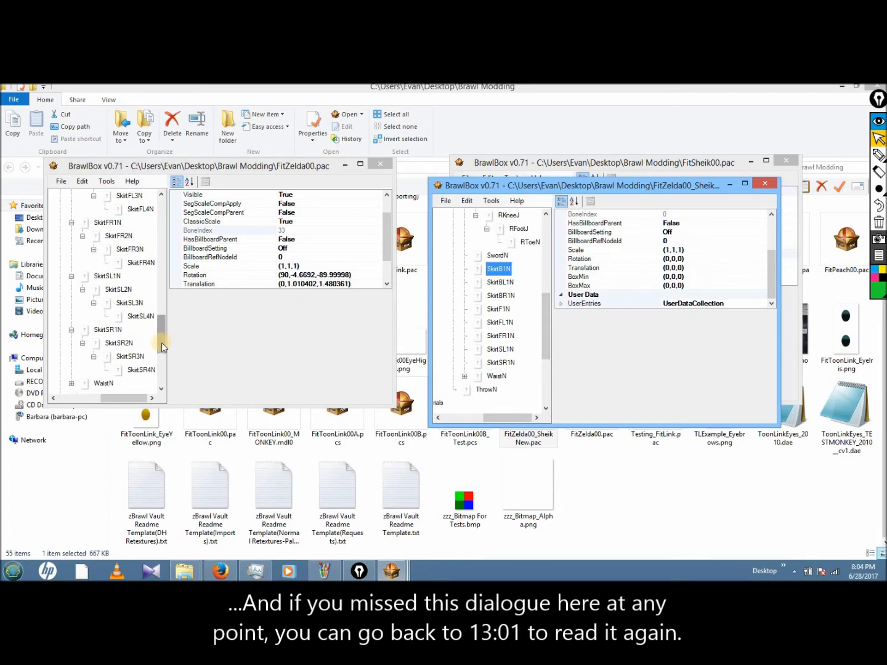
Step: Add a chain of three nested new bones under SkirtSR1N in FitZelda00_SheikNew.pac
drag(163, 345, 162, 358)
click(500, 362)
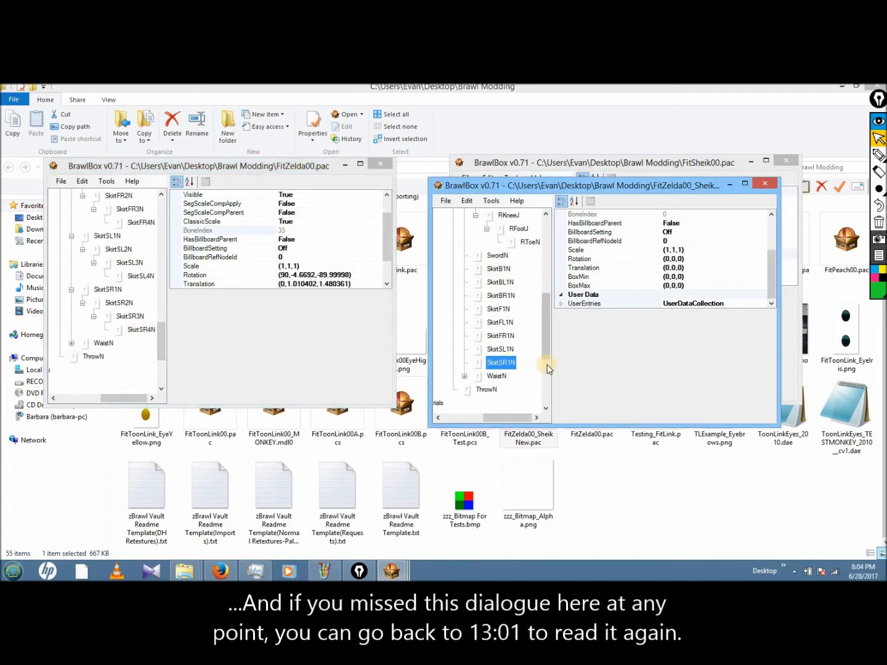
key(ctrl+alt+n)
click(519, 374)
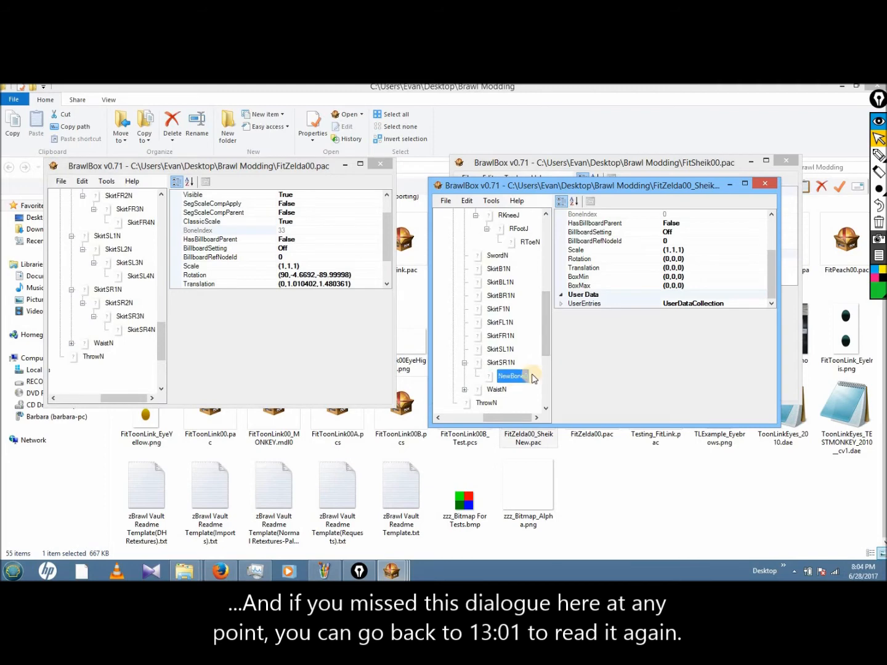
key(ctrl+alt+n)
click(523, 389)
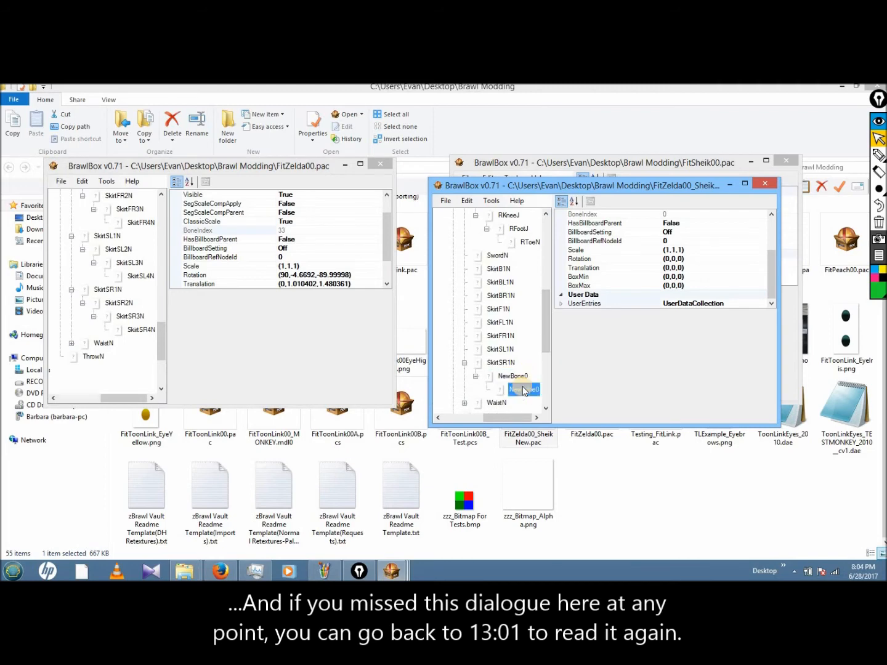
key(ctrl+alt+n)
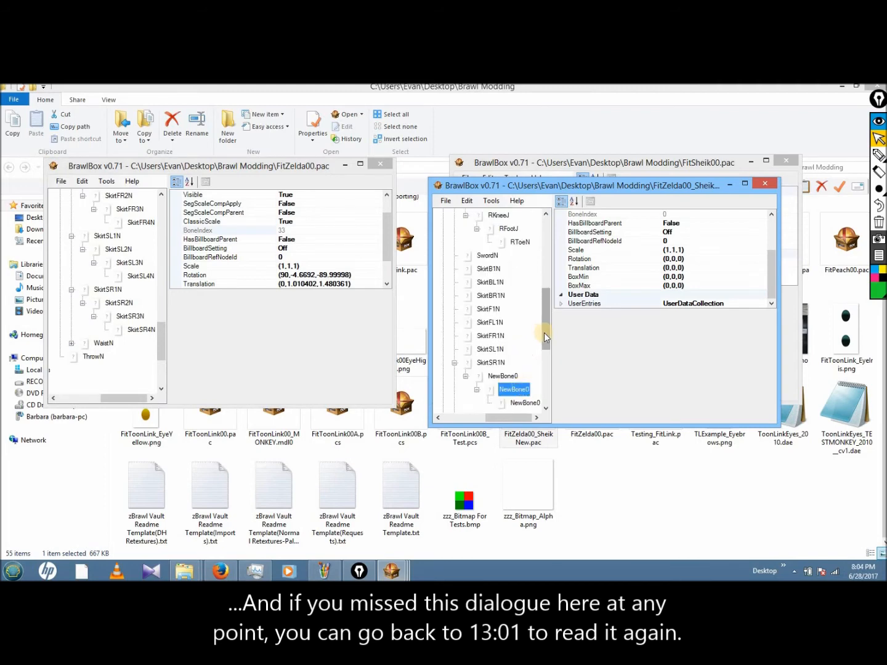
Step: Add a chain of three nested new bones under SkirtSL1N
scroll(544, 336, down, 1)
click(491, 308)
key(ctrl+alt+n)
click(511, 321)
key(ctrl+alt+n)
Step: Add a chain of three nested new bones under SkirtFR1N
key(Up)
key(Up)
key(Up)
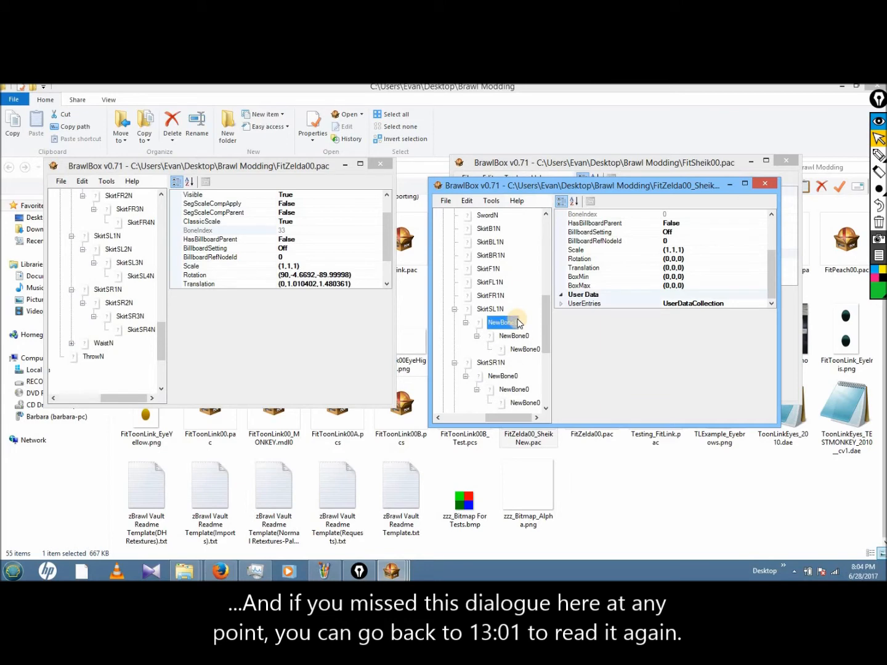
key(ctrl+alt+n)
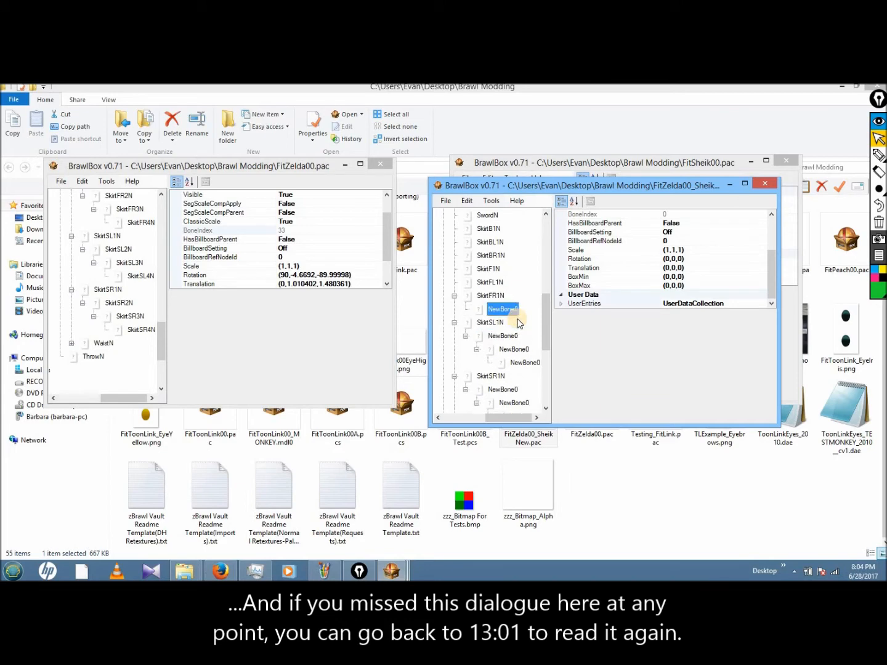
key(ctrl+alt+n)
key(Down)
key(ctrl+alt+n)
Step: Add a chain of three nested new bones under SkirtFL1N
key(Up)
key(Up)
key(Up)
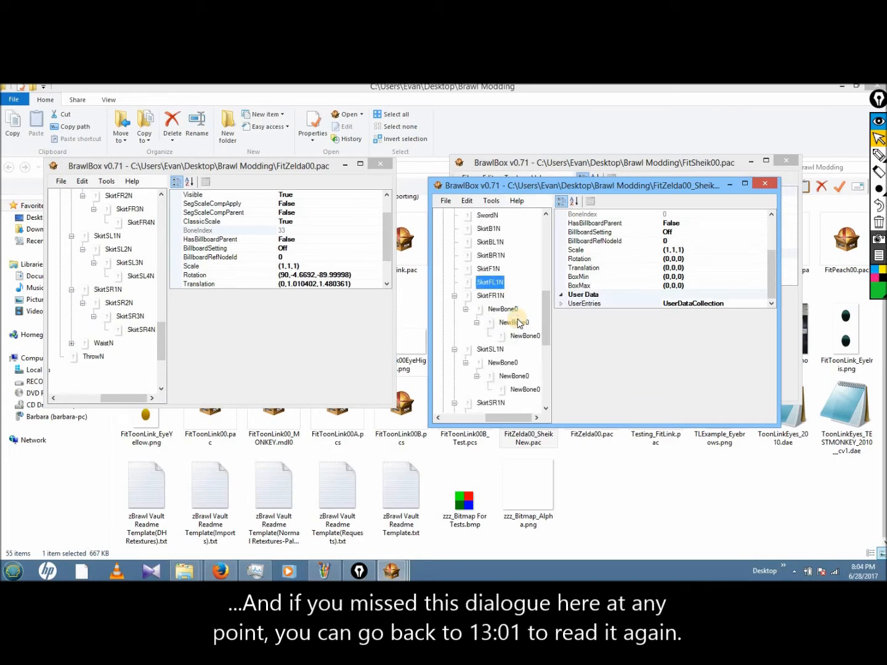
key(ctrl+alt+n)
key(ctrl+alt+n)
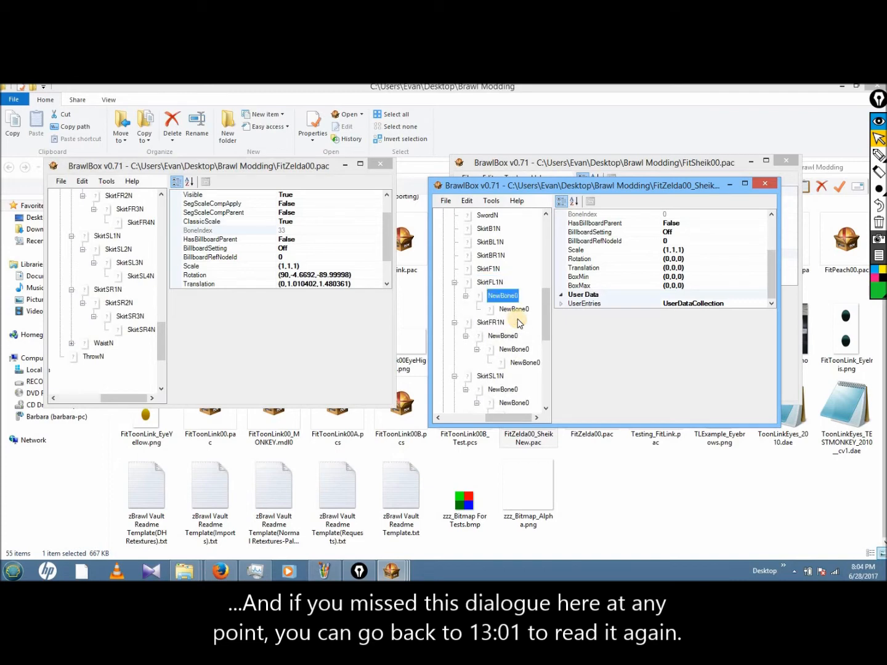
key(Down)
key(ctrl+alt+n)
Step: Add a chain of three nested new bones under SkirtF1N
key(Up)
key(Up)
key(Up)
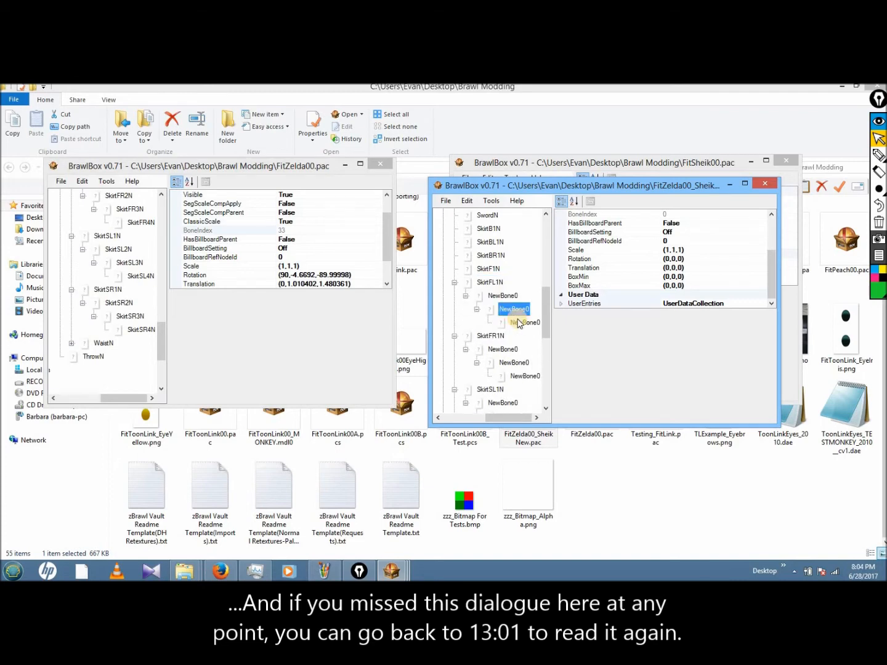
key(ctrl+alt+n)
key(Down)
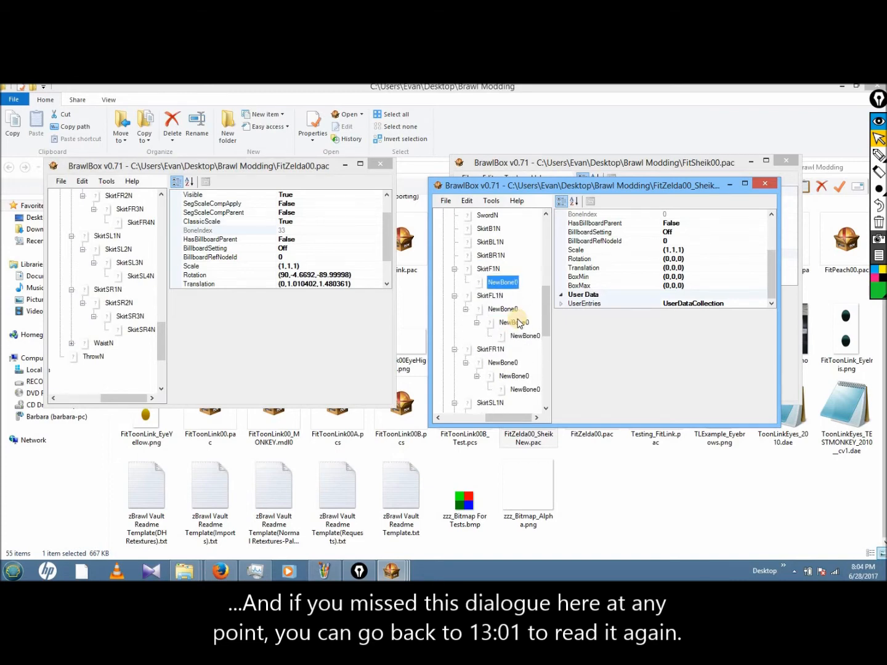
key(ctrl+alt+n)
key(Down)
key(ctrl+alt+n)
Step: Add a chain of three nested new bones under SkirtBR1N
key(Up)
key(Up)
key(Up)
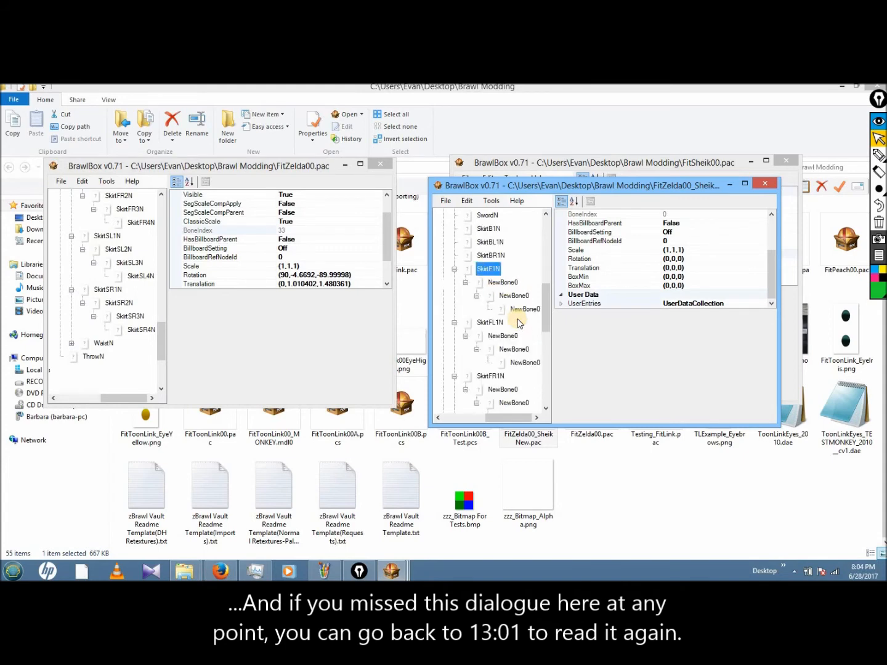
key(ctrl+alt+n)
key(Down)
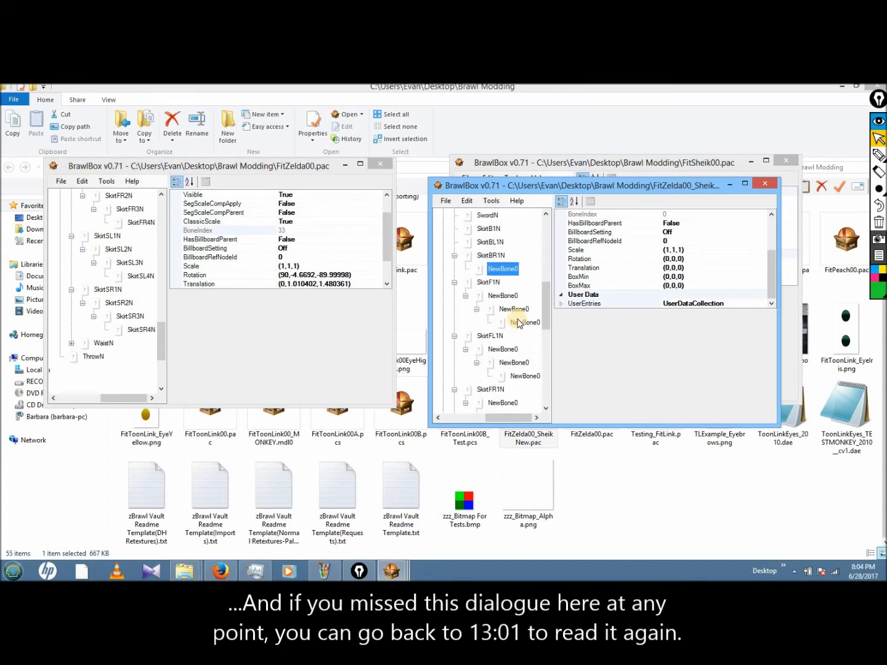
key(ctrl+alt+n)
key(Down)
key(ctrl+alt+n)
Step: Add a chain of three nested new bones under SkirtBL1N
key(Up)
key(Up)
key(Up)
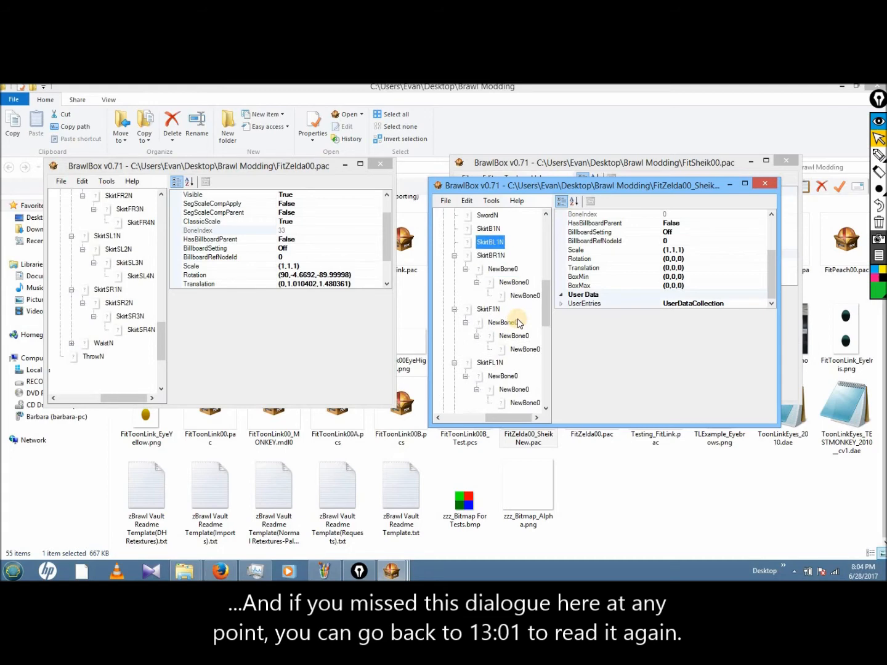
key(ctrl+alt+n)
key(Down)
key(ctrl+alt+n)
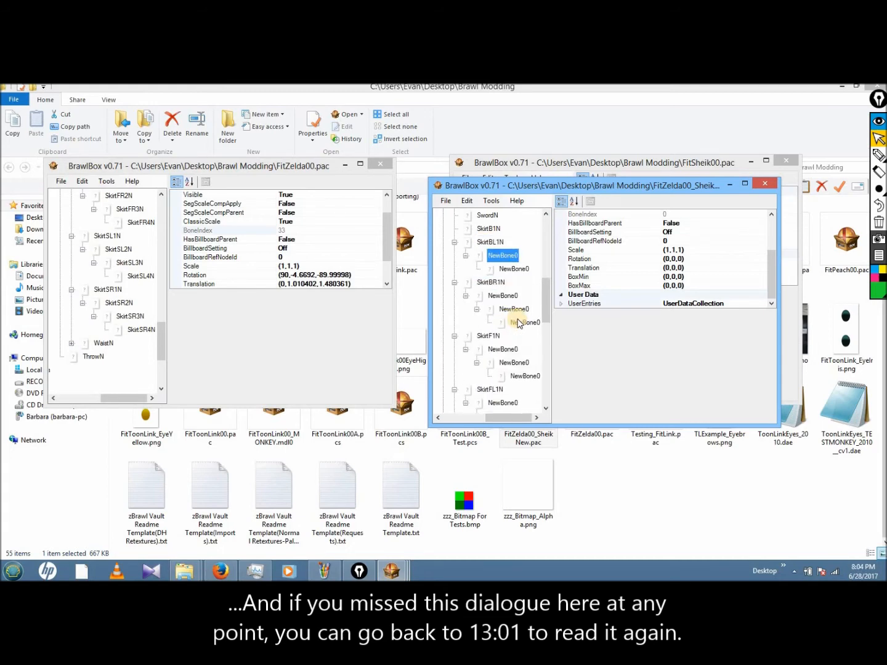
key(Down)
key(ctrl+alt+n)
Step: Add a chain of three nested new bones under SkirtB1N
key(Up)
key(Up)
key(Up)
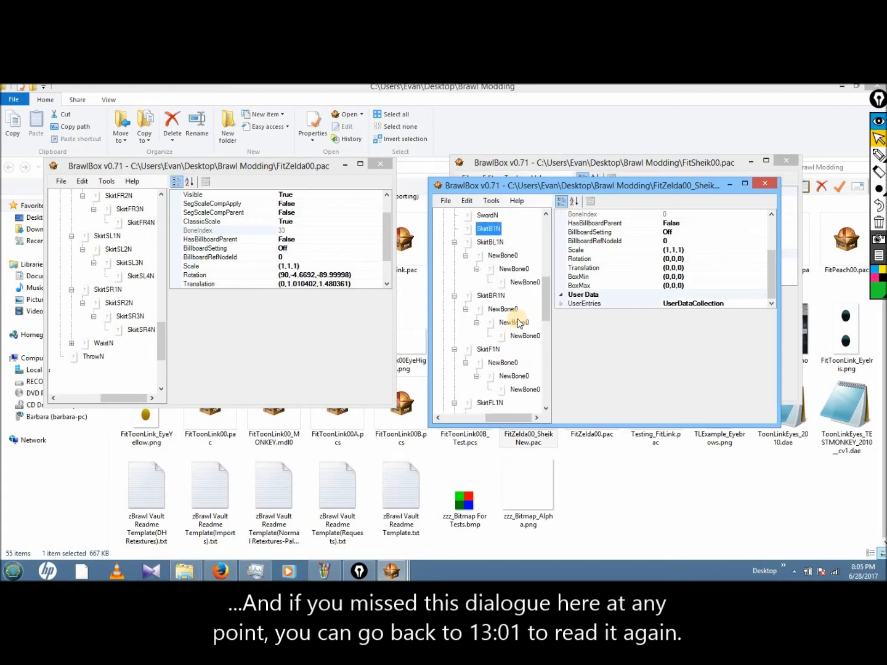
key(ctrl+alt+n)
key(Down)
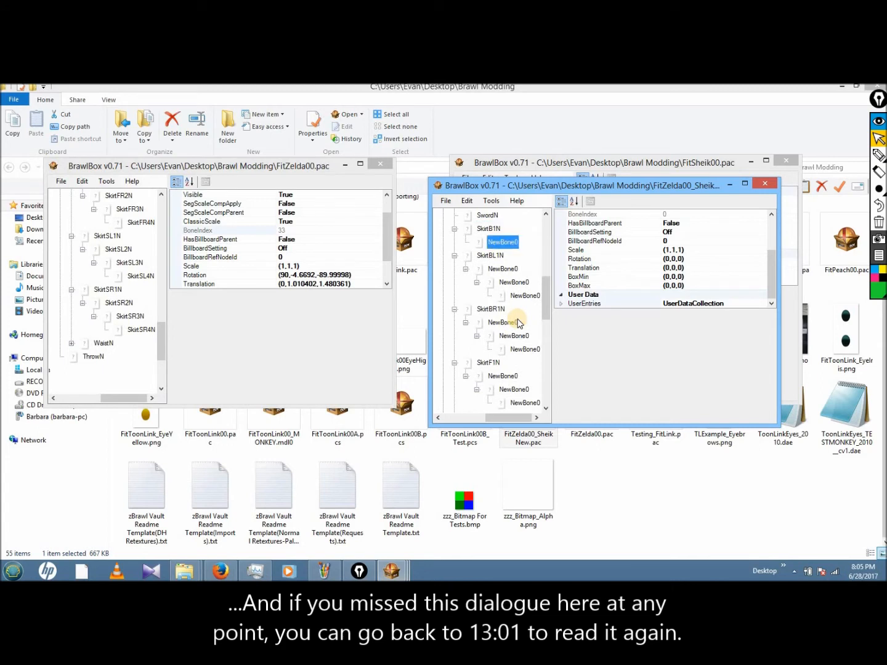
key(ctrl+alt+n)
key(Down)
key(ctrl+alt+n)
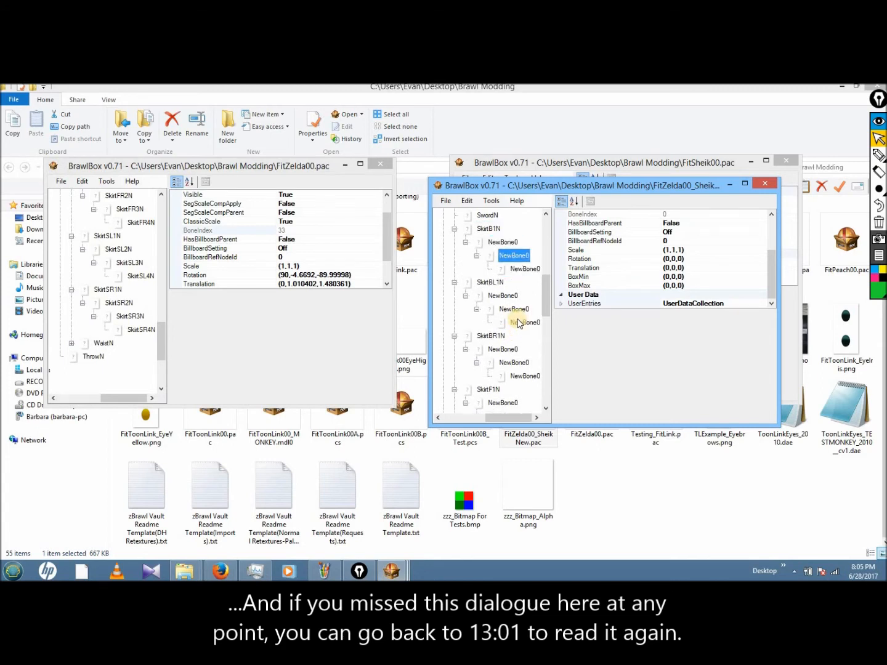
click(501, 242)
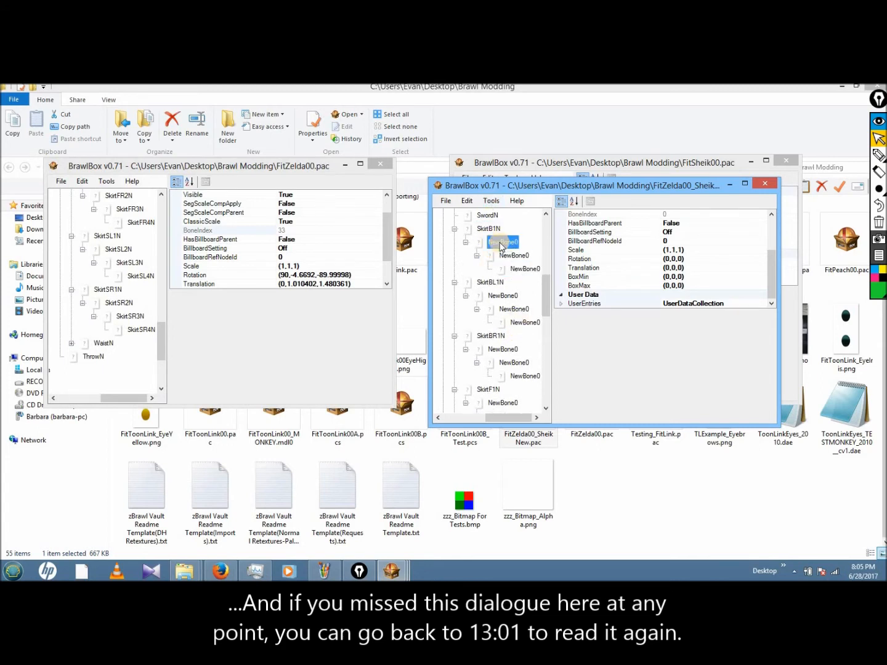
right_click(501, 244)
click(500, 349)
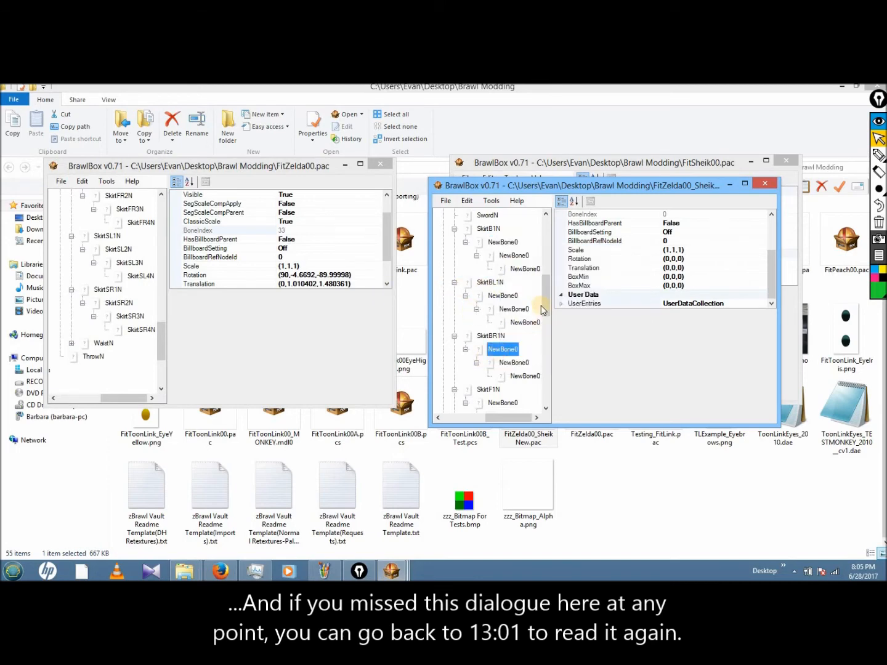
Step: Rename the first new bone under SkirtSR1N as SkirtSR2N
drag(544, 303, 551, 363)
right_click(505, 308)
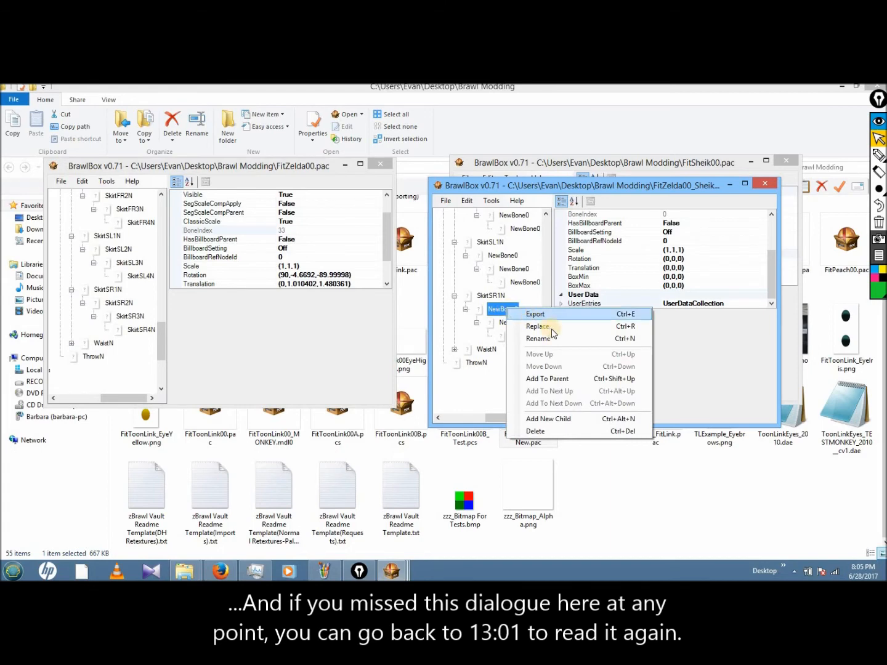
click(542, 339)
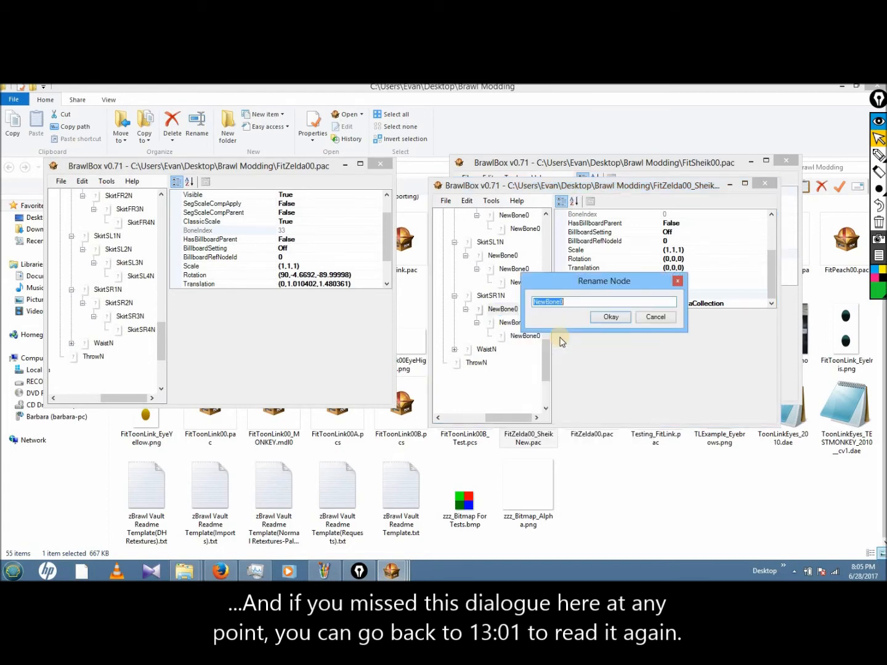
text(SkirtSR2N)
click(610, 317)
Step: Rename the new child bone of SkirtSR2N as SkirtSR3N
click(518, 323)
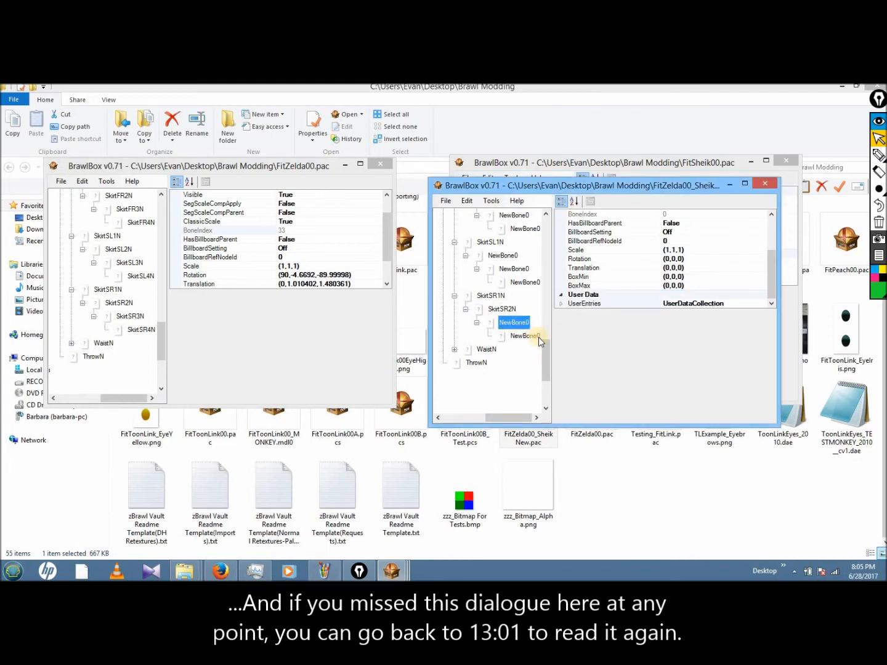
right_click(540, 340)
click(559, 353)
text(Skirt)
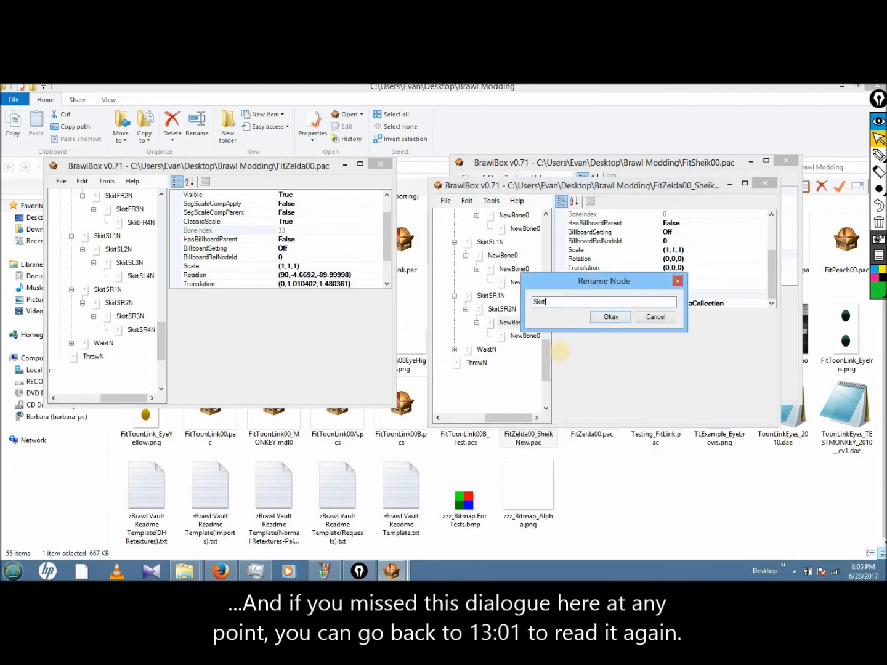
text(SR3N)
click(601, 319)
Step: Rename the last new bone under SkirtSR3N as SkirtSR4N and collapse the SkirtSR1N branch in both files
right_click(524, 336)
click(557, 369)
text(S)
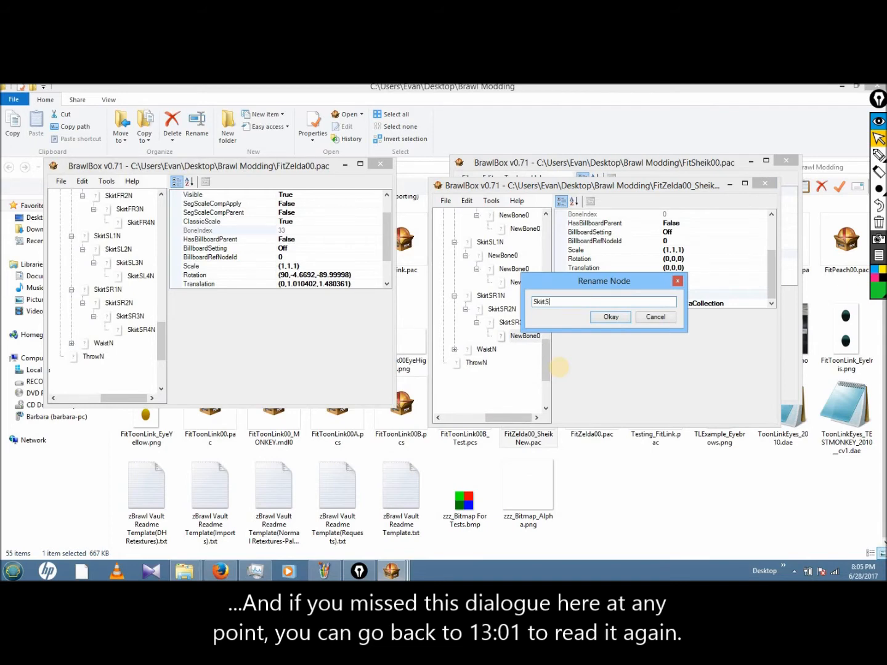
text(kirtSR4N)
click(609, 319)
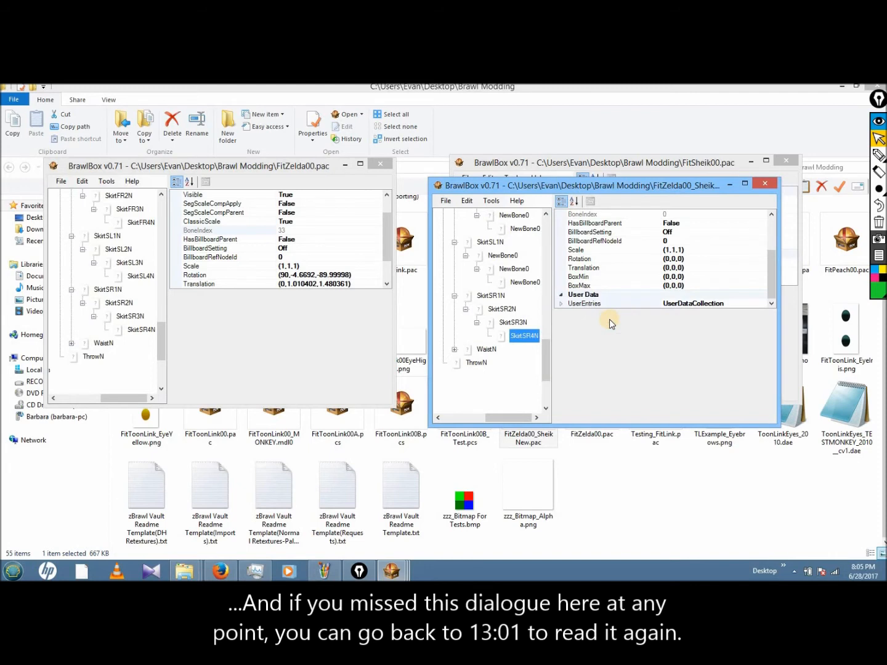
click(455, 296)
click(71, 290)
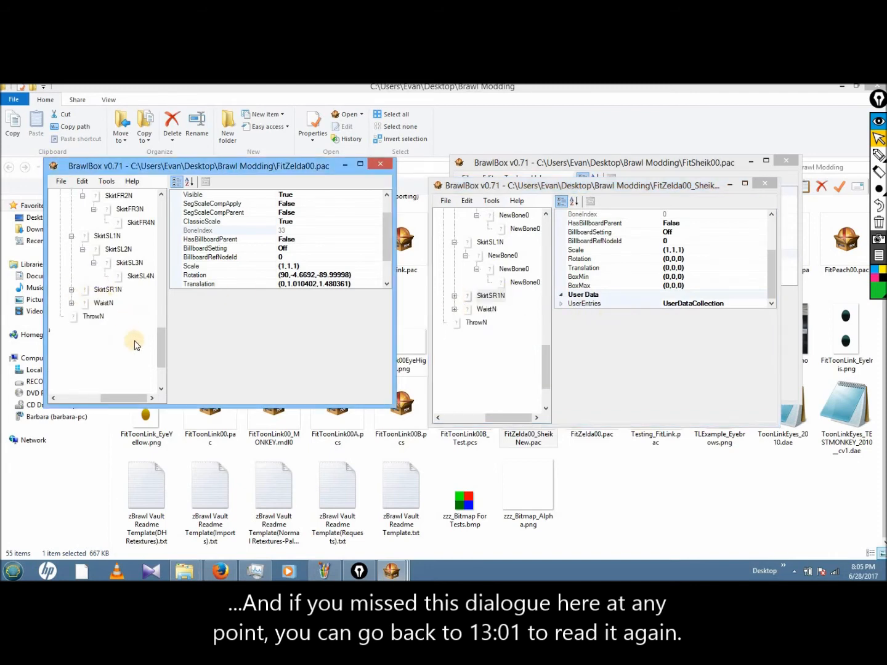
Step: Rename the first new bone under SkirtSL1N as SkirtSL2N, copying the SkirtSL prefix for reuse
drag(157, 345, 162, 334)
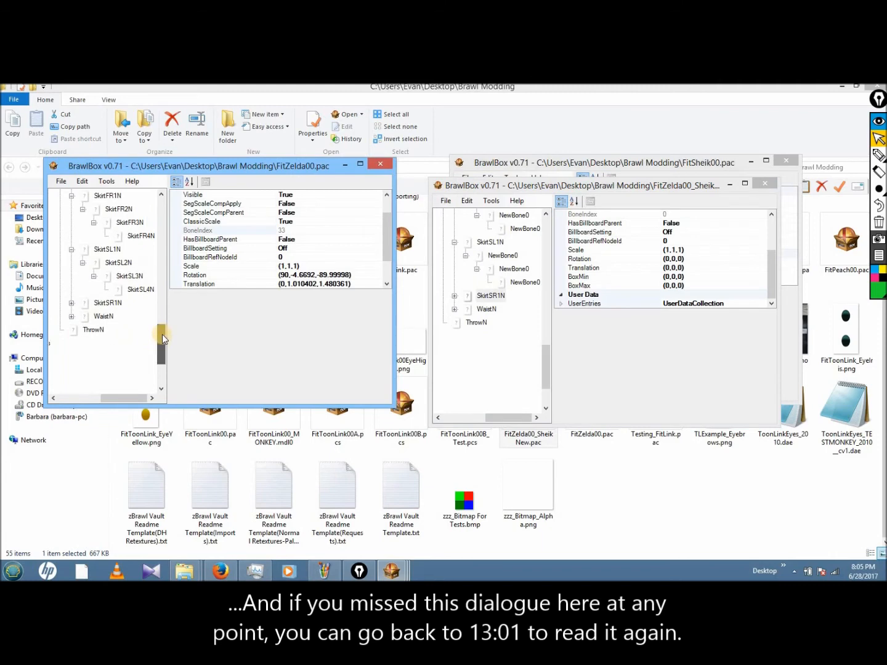
right_click(502, 256)
click(538, 285)
text(Skirt)
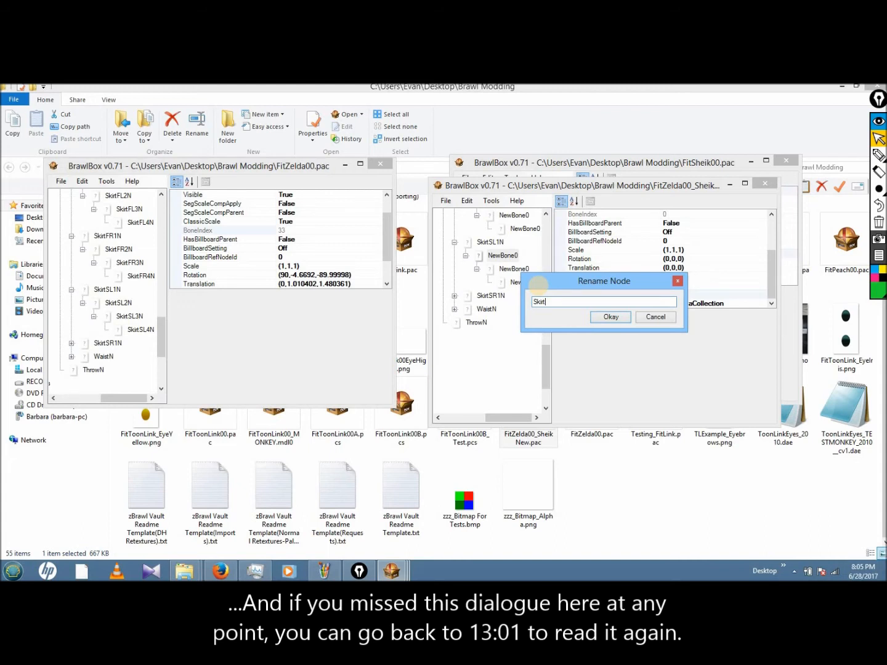
key(ctrl+a)
key(Right)
key(ctrl+a)
key(ctrl+c)
key(Right)
text(2)
click(611, 317)
Step: Rename the new child bone of SkirtSL2N as SkirtSL3N, reusing the copied prefix
right_click(511, 264)
click(556, 296)
key(ctrl+v)
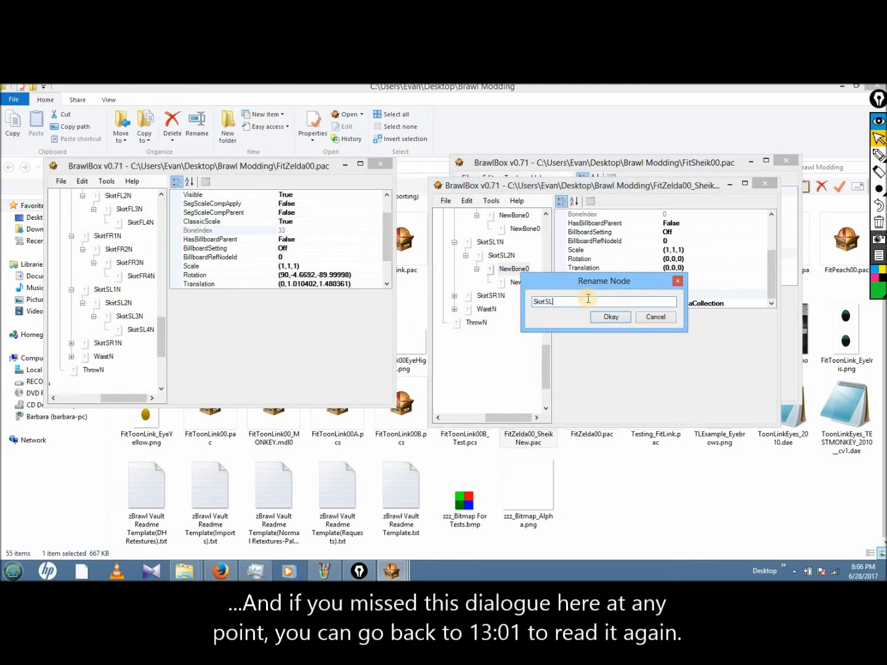
text(3N)
click(603, 317)
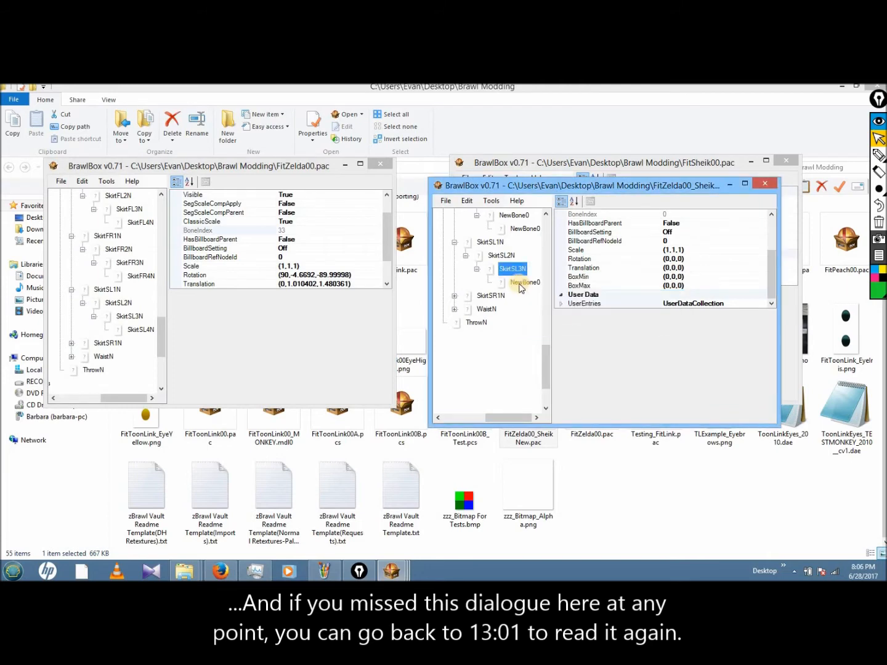
Step: Rename the last new bone under SkirtSL3N as SkirtSL4N and collapse the SkirtSL1N branch in both files
right_click(519, 283)
click(572, 315)
key(ctrl+v)
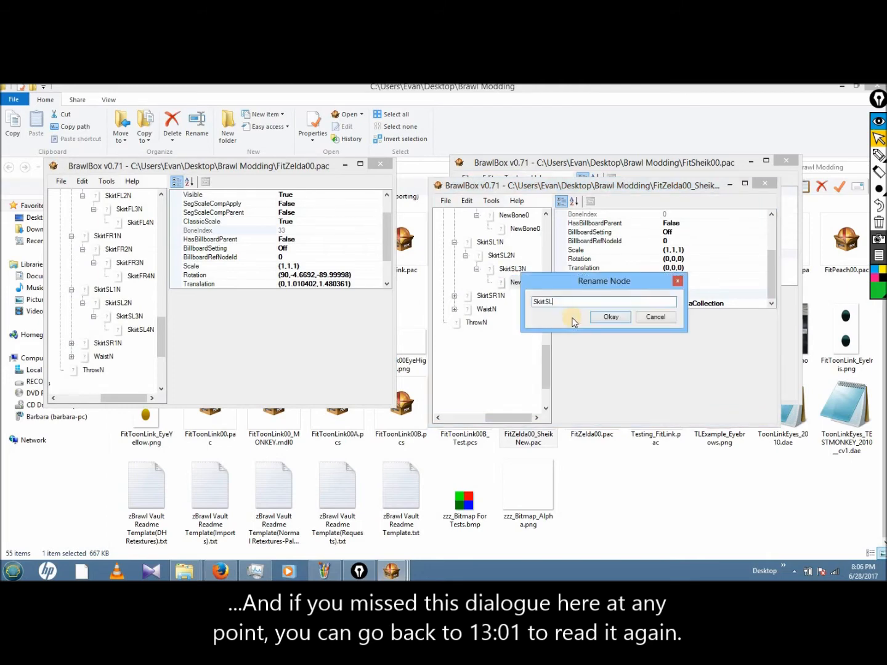
text(4N)
click(597, 317)
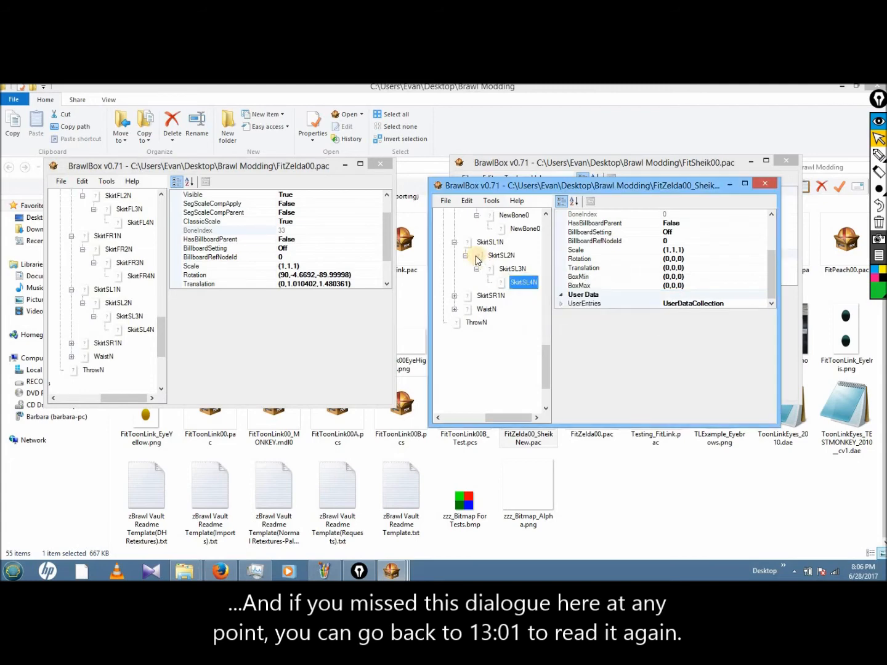
click(455, 242)
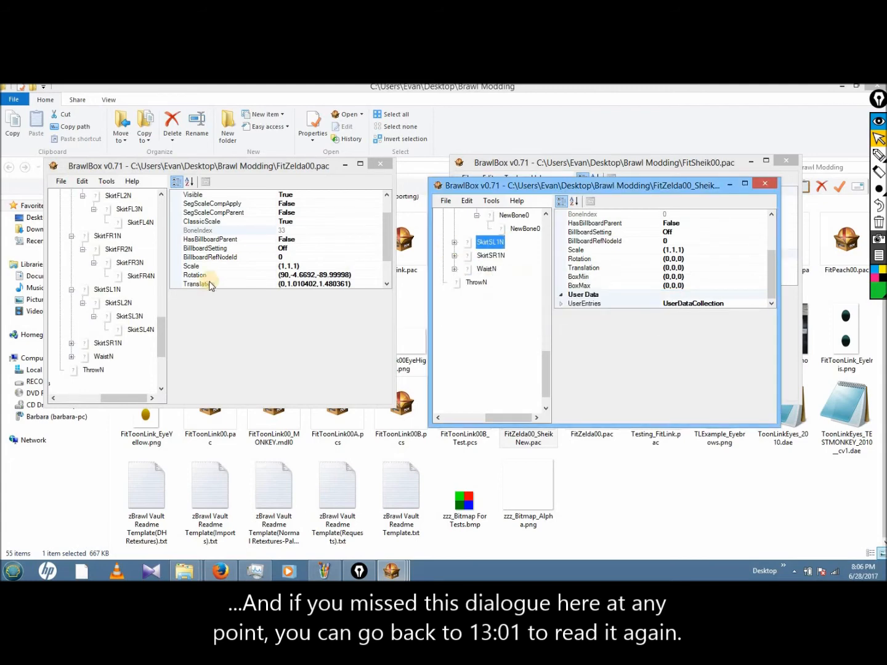
click(72, 290)
drag(161, 333, 163, 310)
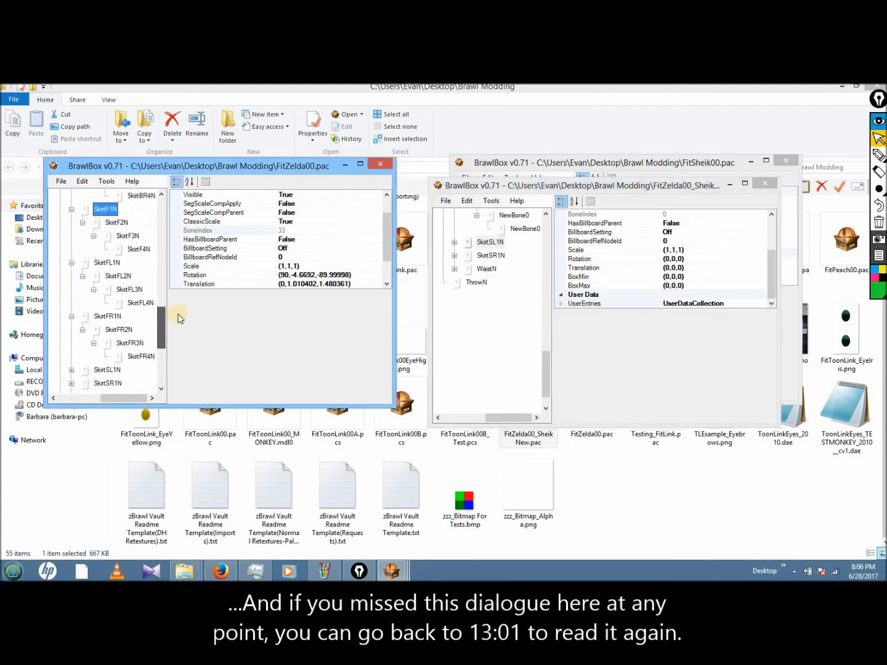
drag(550, 366, 549, 336)
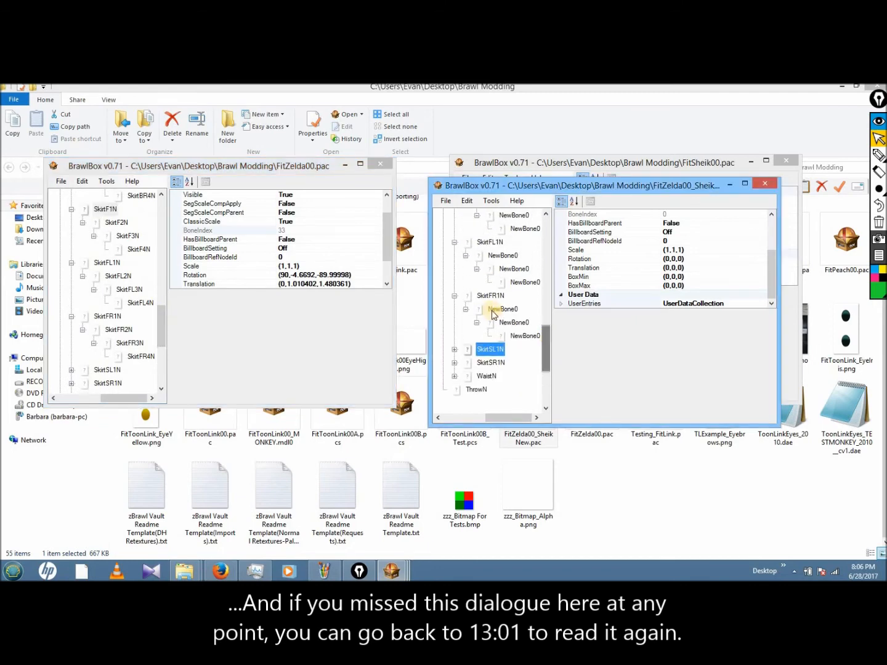
Step: Rename the first new bone under SkirtFR1N as SkirtFR2N, copying the SkirtFR prefix for reuse
right_click(493, 308)
click(534, 342)
text(SkirtSL)
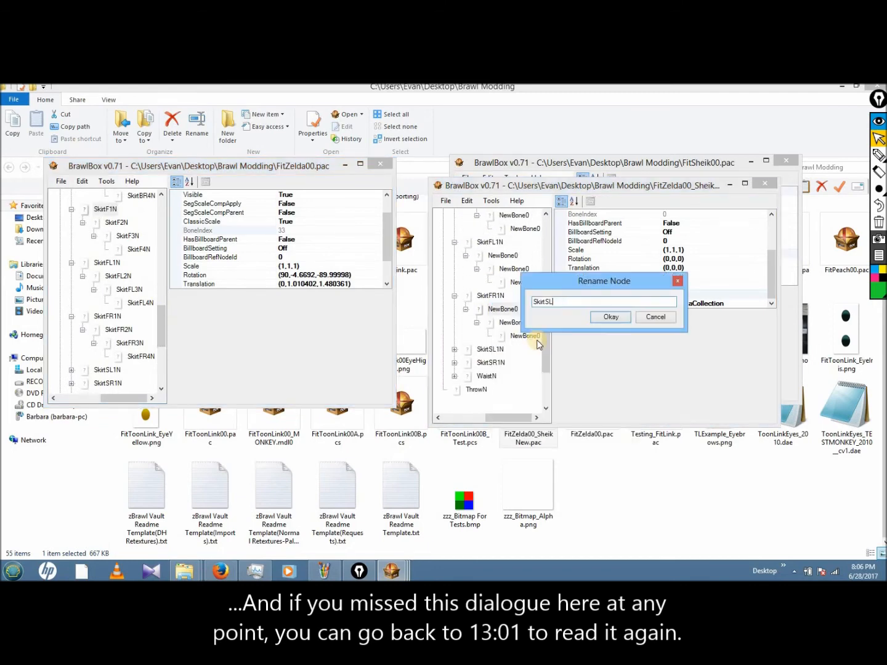
key(BackSpace)
key(BackSpace)
text(FR)
key(ctrl+a)
key(End)
text(2N)
click(616, 318)
Step: Rename the new child bone of SkirtFR2N as SkirtFR3N, reusing the copied prefix
right_click(511, 323)
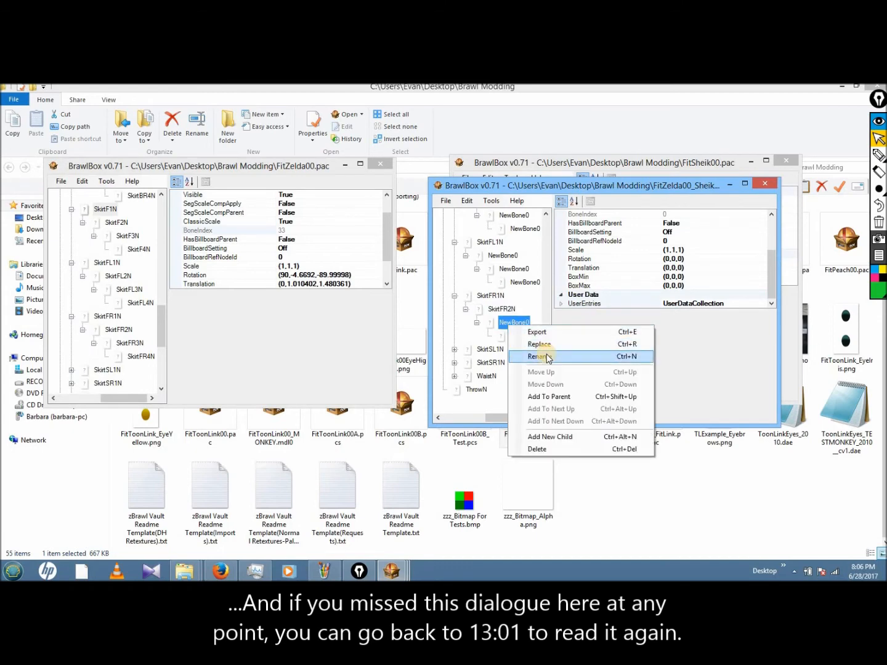
click(545, 356)
text(3N)
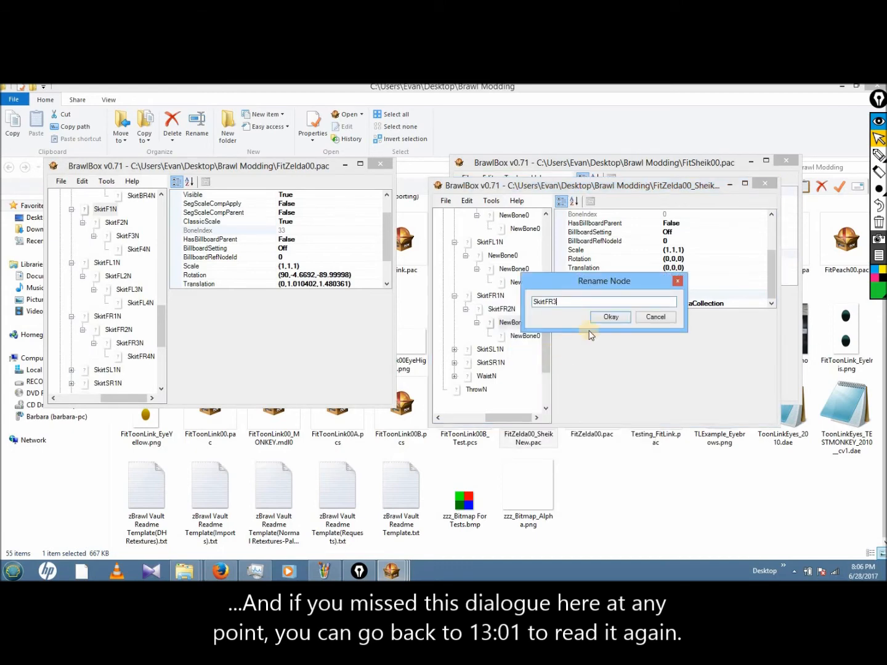
click(608, 317)
Step: Rename the last new bone under SkirtFR3N as SkirtFR4N and collapse the SkirtFR1N branch in both files
right_click(536, 340)
click(568, 368)
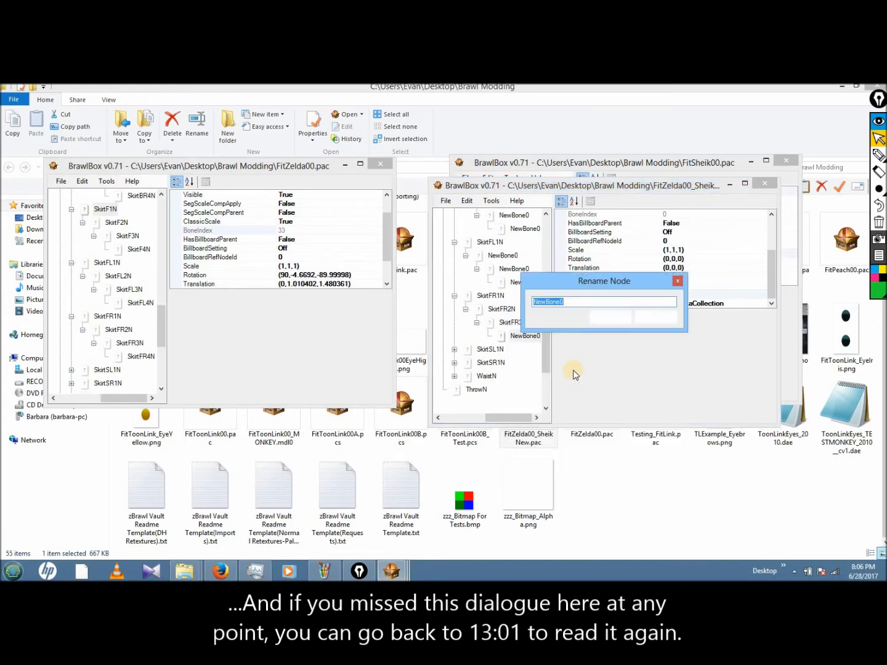
text(4N)
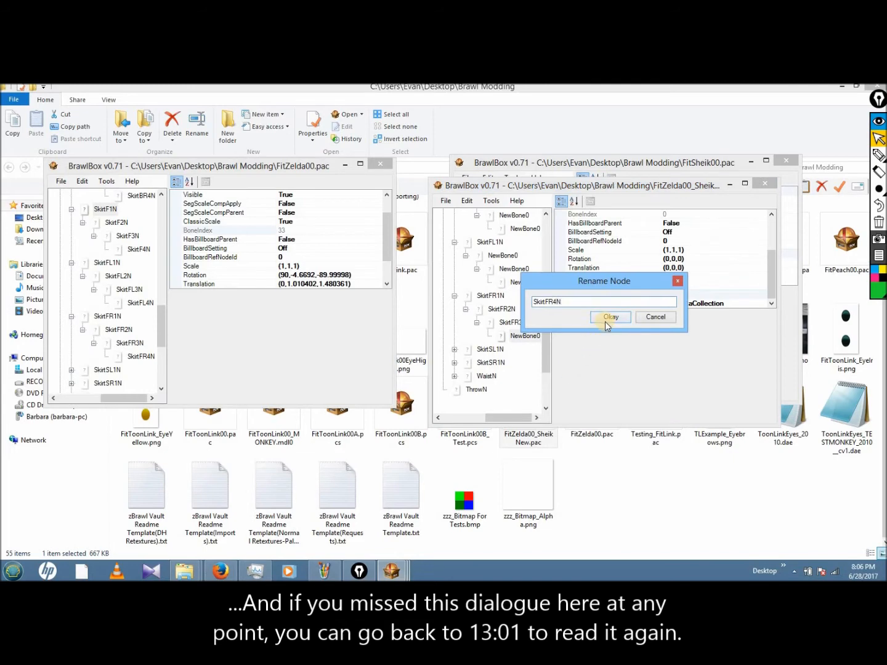
click(609, 317)
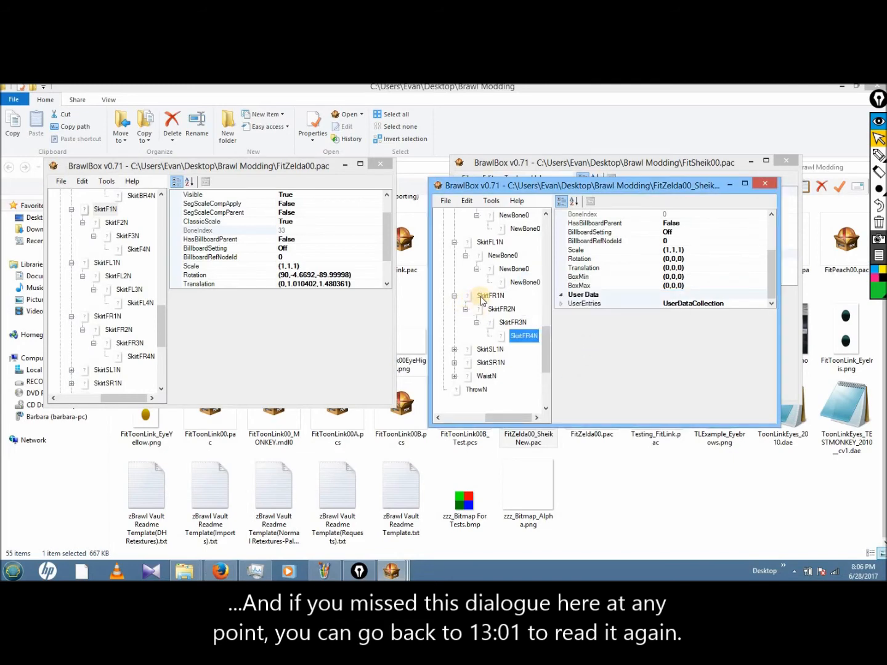
click(484, 297)
double_click(484, 300)
double_click(107, 317)
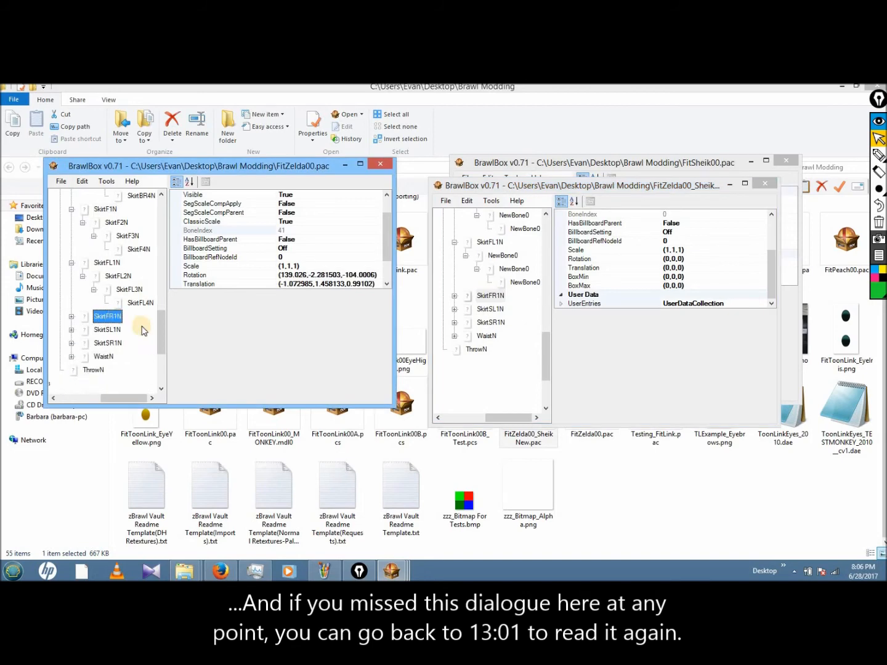
Step: Rename the first new bone under SkirtFL1N as SkirtFL2N, copying the SkirtFL prefix for reuse
drag(163, 337, 169, 330)
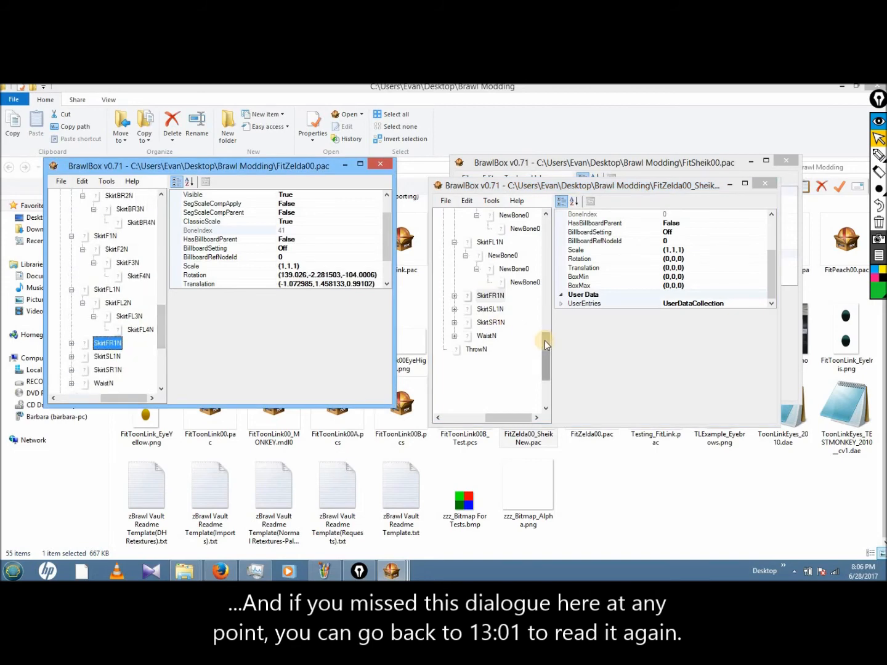
drag(546, 344, 547, 338)
click(500, 282)
right_click(510, 283)
click(530, 313)
text(SkirtFRL)
key(ctrl+a)
key(ctrl+c)
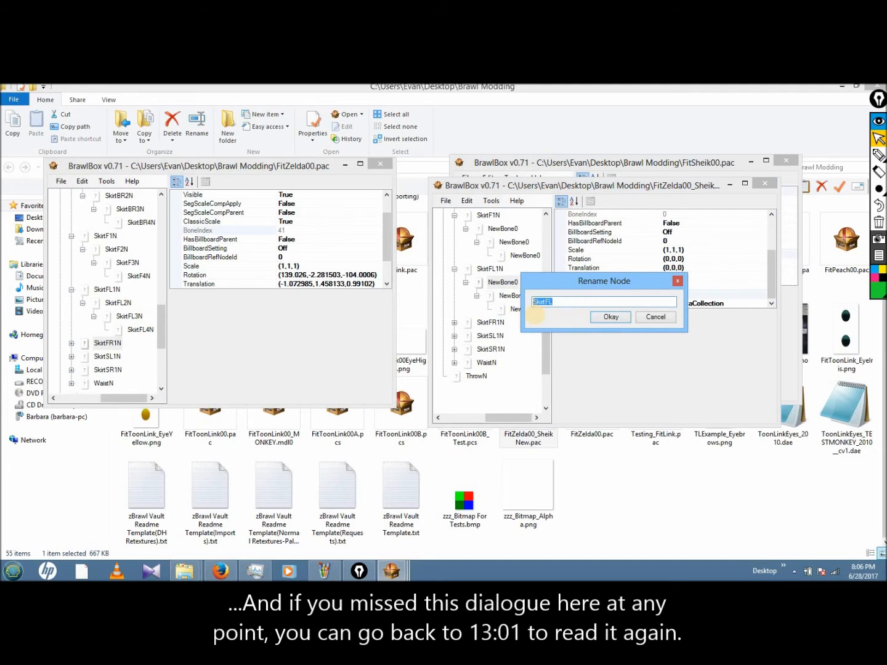
key(Right)
click(604, 317)
Step: Rename the new child bone of SkirtFL2N as SkirtFL3N, reusing the copied prefix
right_click(508, 297)
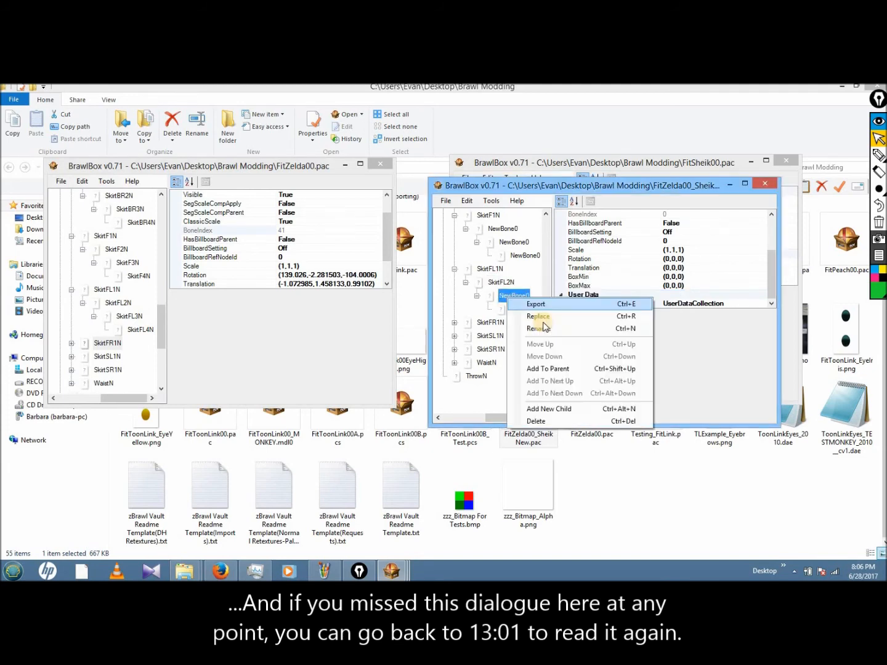
click(537, 328)
key(ctrl+v)
text(3)
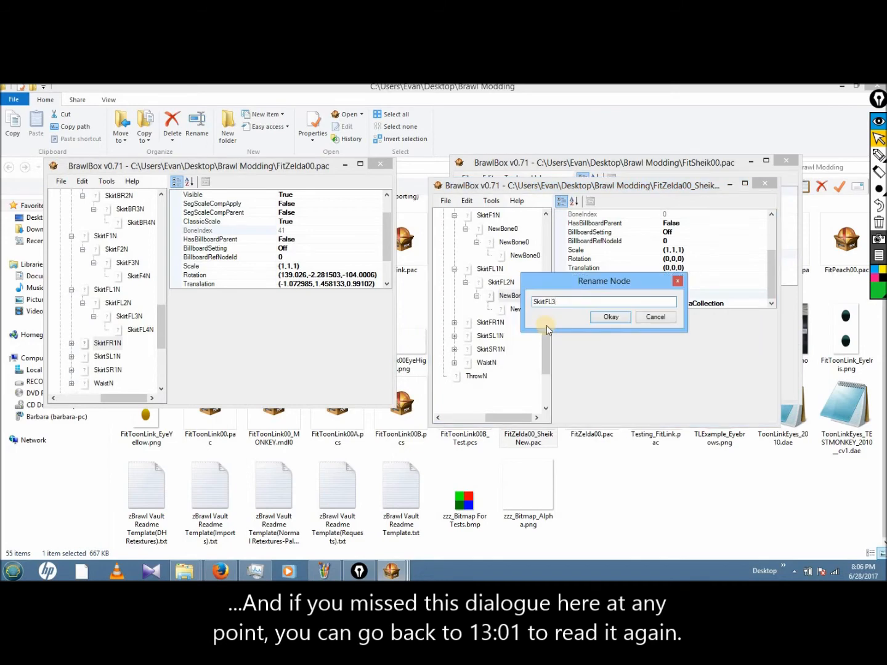
click(610, 317)
Step: Rename the last new bone under SkirtFL3N as SkirtFL4N and collapse the SkirtFL1N branch in both files
right_click(515, 310)
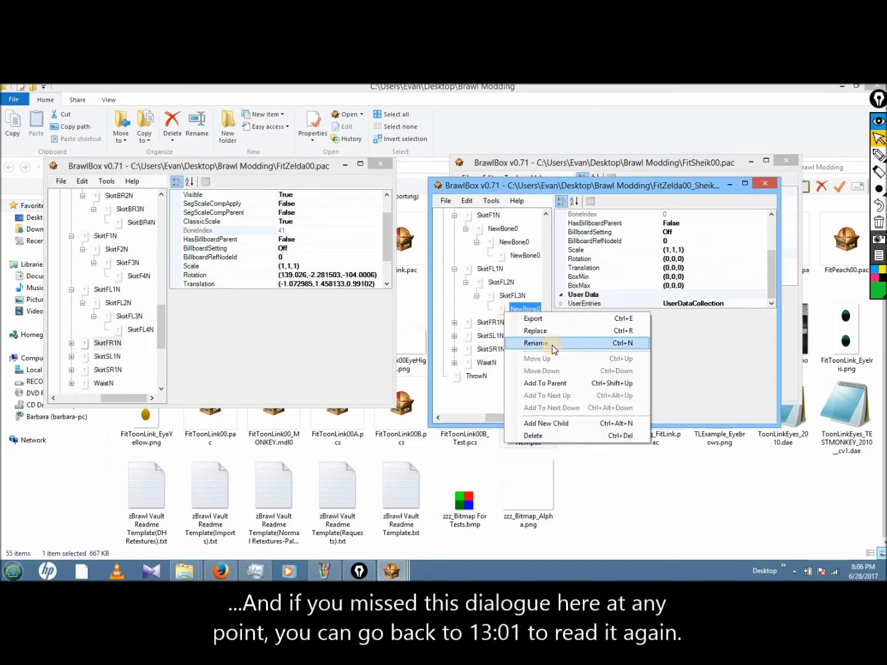
click(552, 345)
key(ctrl+v)
text(4N)
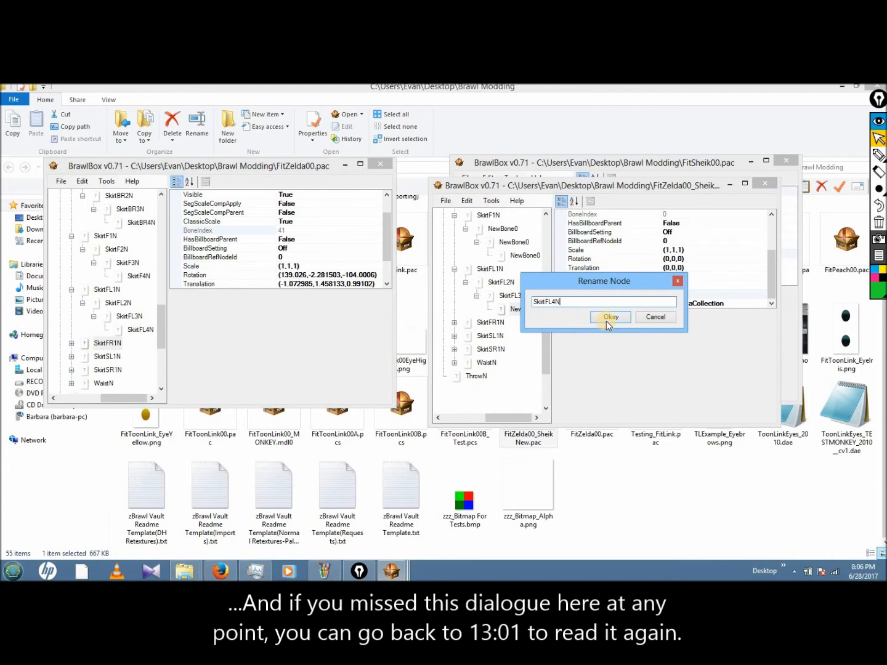
click(606, 317)
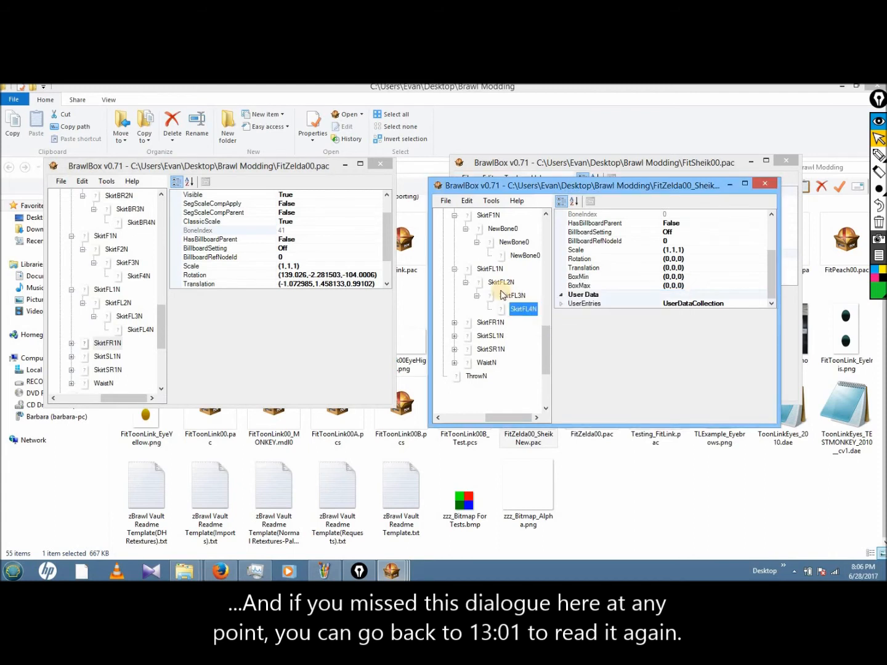
click(454, 268)
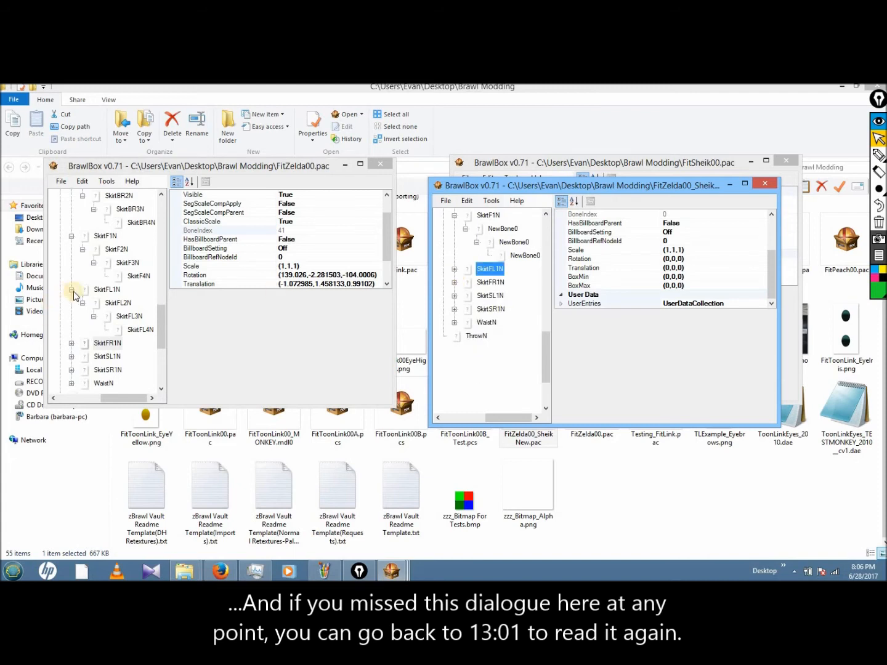
click(72, 289)
Step: Rename the first new bone under SkirtF1N as SkirtF2N, shortening the reused prefix to SkirtF
drag(163, 326, 161, 309)
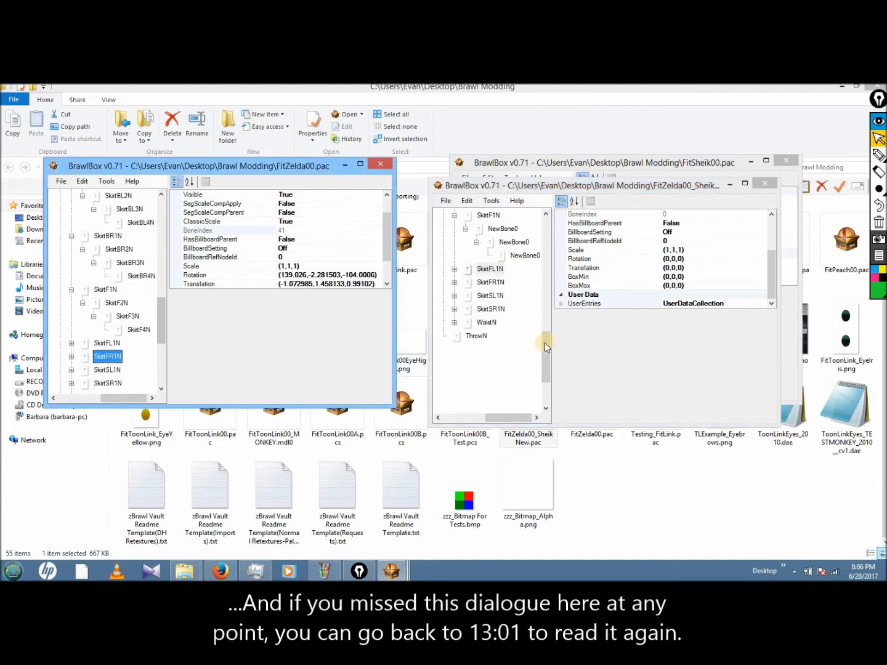
drag(542, 348, 543, 330)
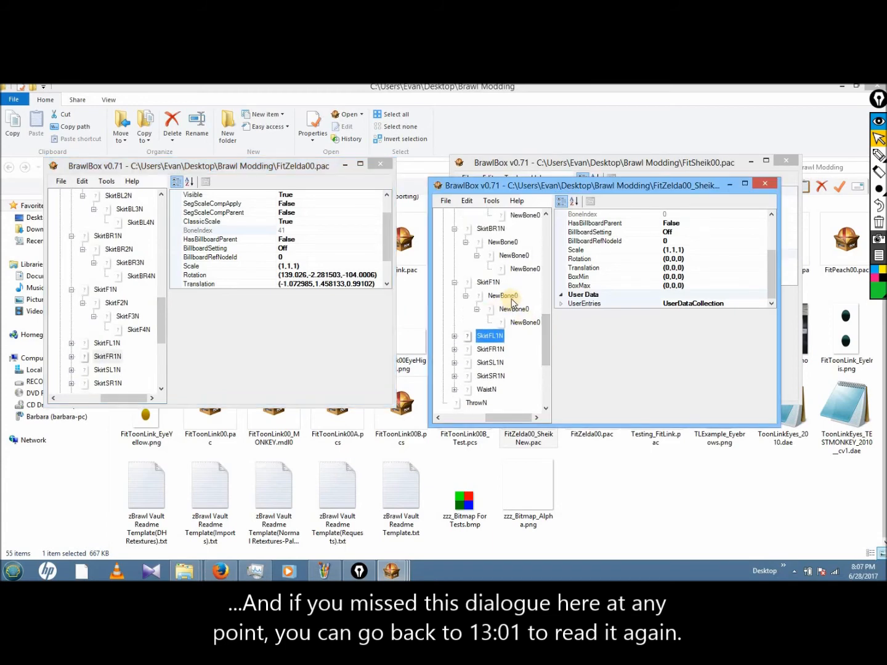
click(508, 297)
right_click(507, 298)
click(557, 326)
text(SkirtFL)
key(shift+Left)
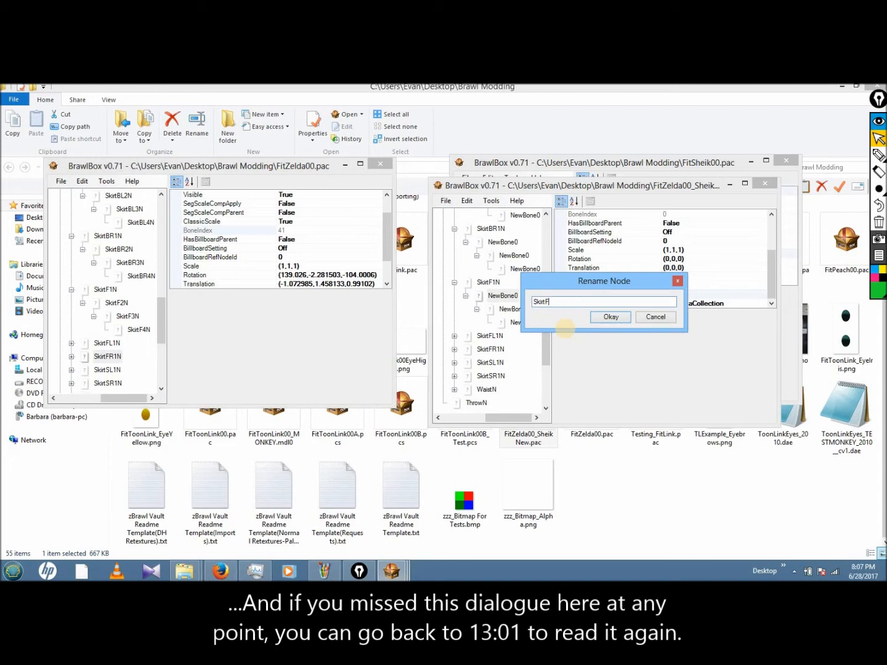
click(605, 319)
Step: Rename the new child bone of SkirtF2N as SkirtF3N
right_click(515, 308)
click(562, 340)
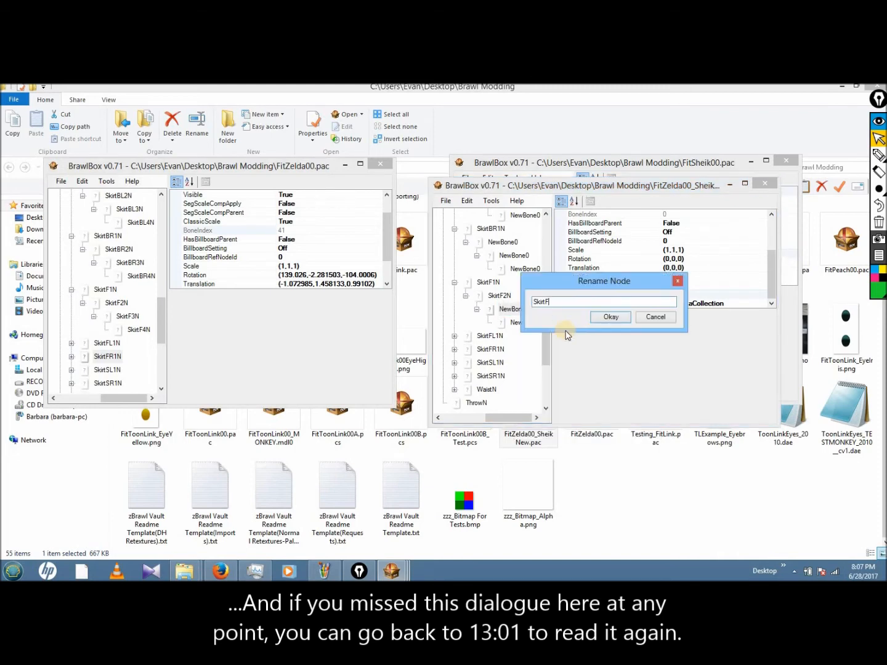
text(SkirtF3N)
click(607, 319)
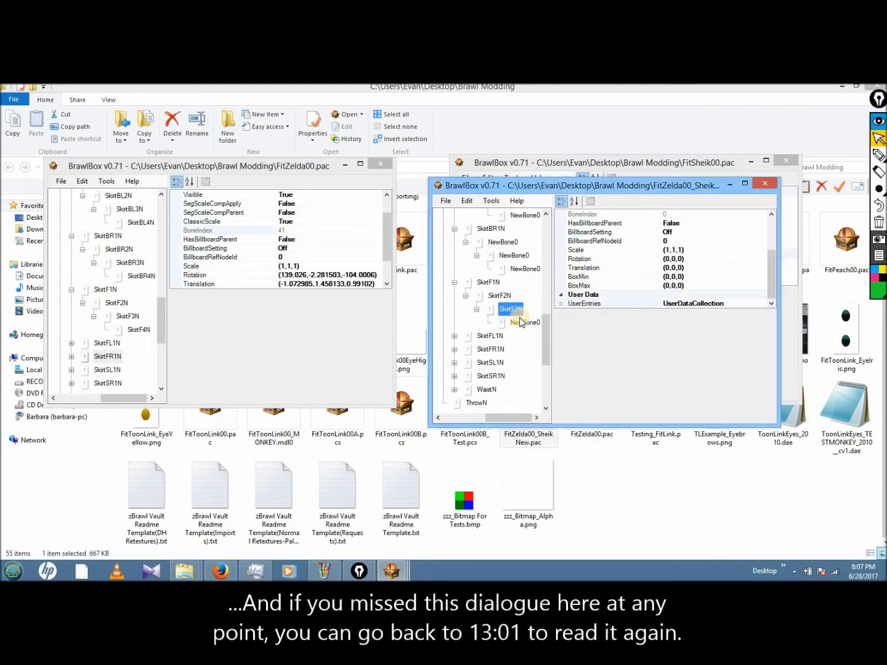
Step: Rename the last new bone under SkirtF3N as SkirtF4N and collapse the SkirtF1N branch in both files
right_click(516, 325)
click(547, 350)
text(SkirtF4N)
click(610, 317)
click(488, 282)
click(454, 282)
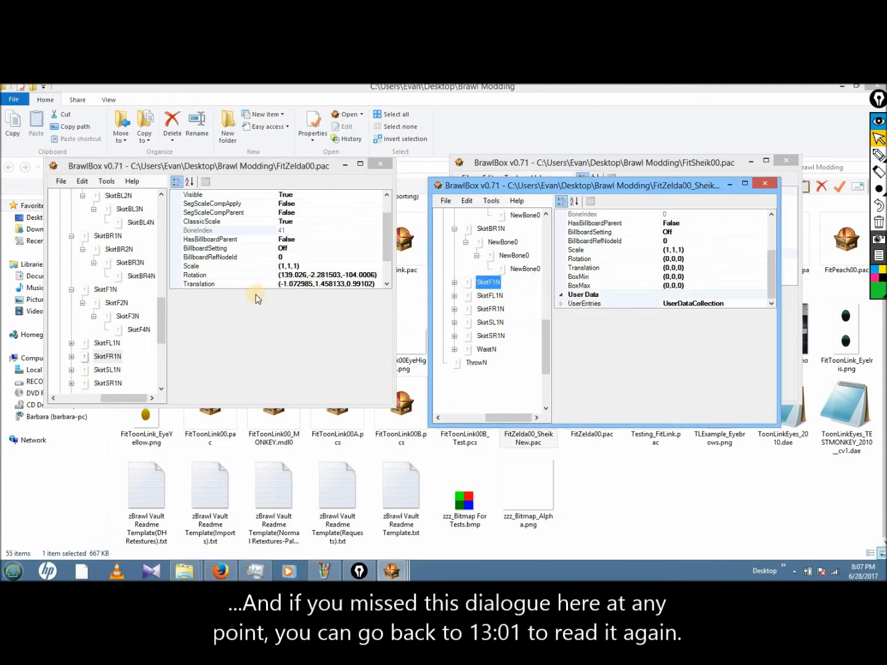
double_click(109, 289)
Step: Rename the first new bone under SkirtBR1N as SkirtBR2N, copying the SkirtBR prefix for reuse
click(543, 323)
scroll(543, 324, up, 1)
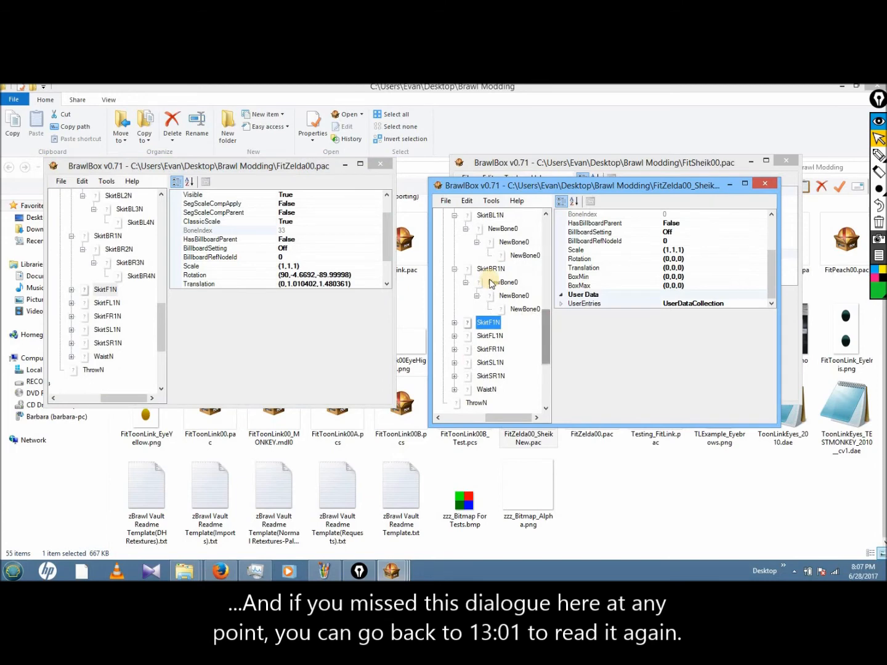
right_click(490, 281)
click(533, 312)
text(SkirtF)
key(shift+Left)
text(BR)
key(shift+Home)
key(ctrl+c)
key(End)
text(2)
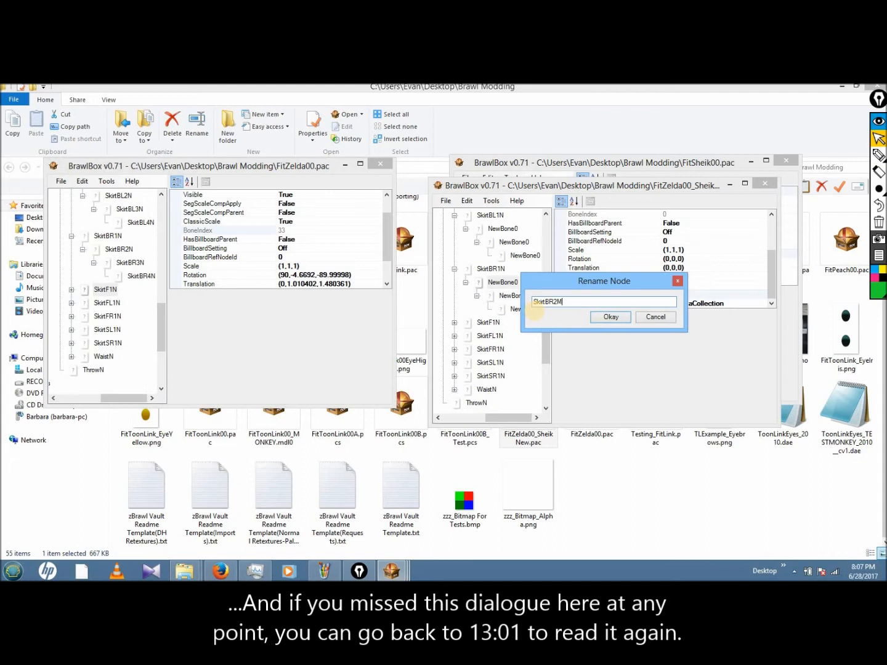
text(N)
key(Return)
Step: Rename the new child bone of SkirtBR2N as SkirtBR3N, reusing the copied prefix
right_click(531, 303)
right_click(510, 296)
click(551, 332)
key(ctrl+v)
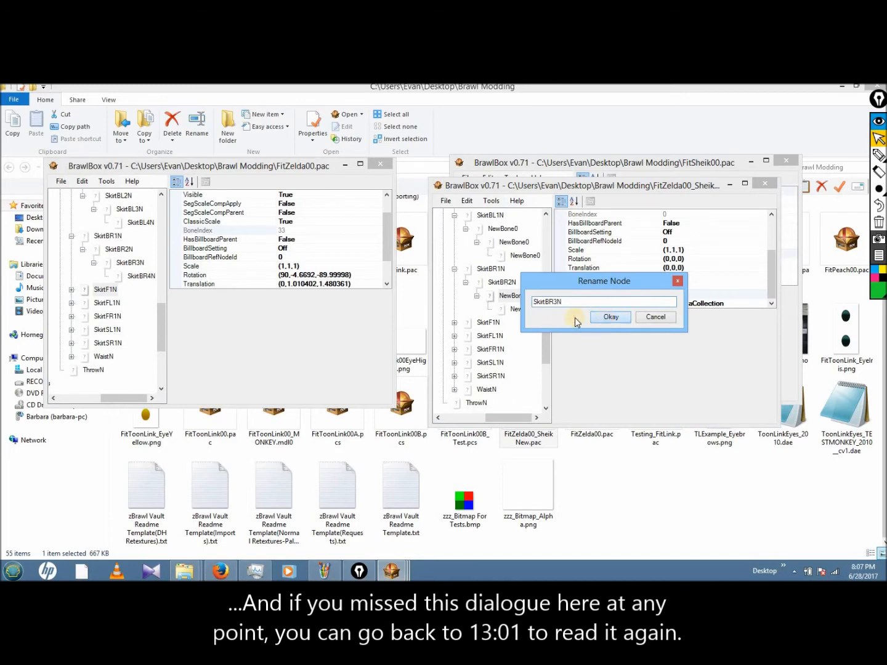
click(610, 317)
Step: Rename the last new bone under SkirtBR3N as SkirtBR4N and collapse the SkirtBR1N branch in both files
right_click(518, 308)
click(570, 345)
key(ctrl+v)
text(4N)
click(610, 316)
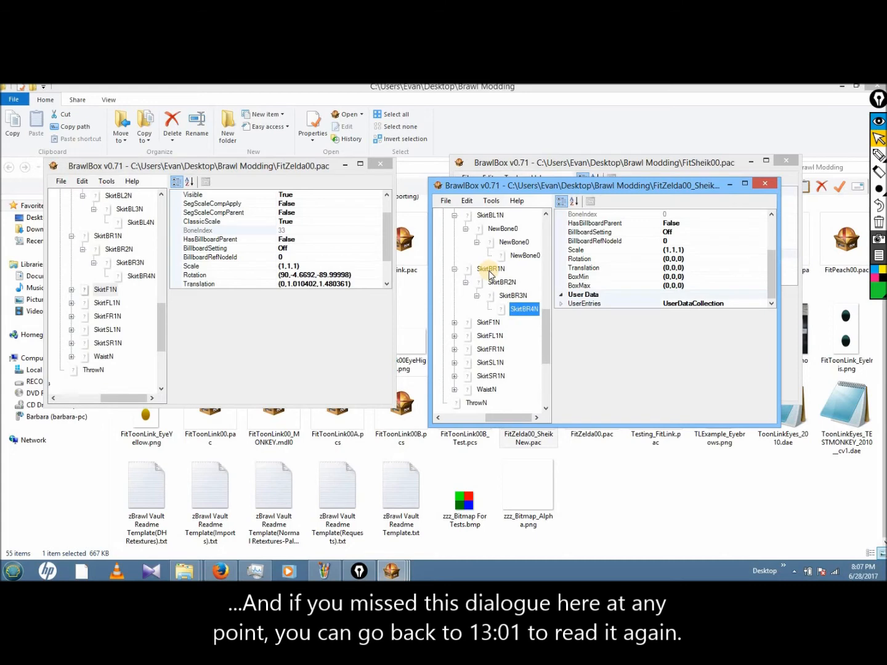
double_click(490, 271)
double_click(106, 236)
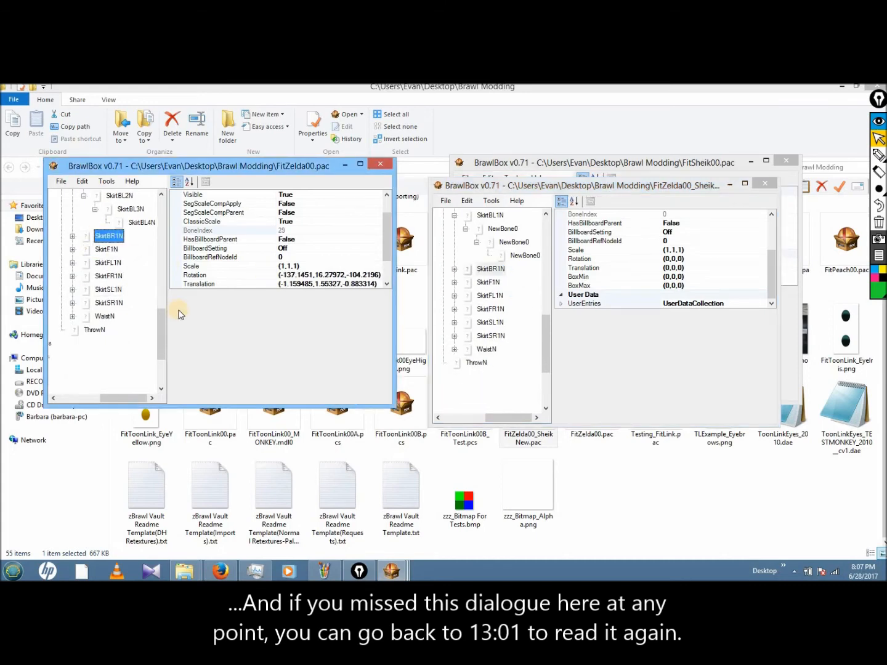
Step: Rename the first new bone under SkirtBL1N as SkirtBL2N, copying the SkirtBL prefix for reuse
scroll(158, 329, up, 3)
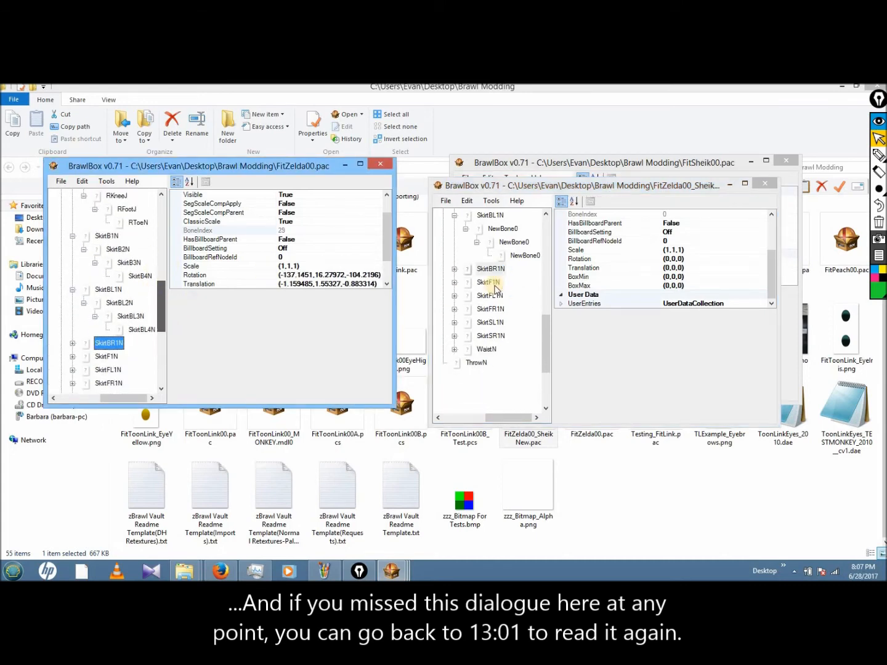
drag(547, 332, 497, 311)
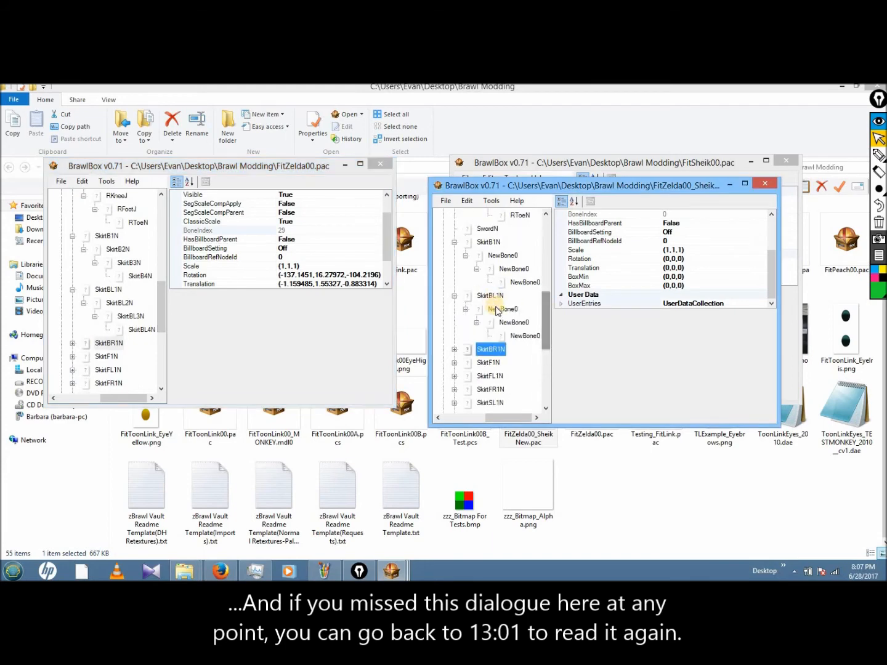
right_click(498, 310)
click(542, 338)
text(SkirtBR)
key(shift+Left)
text(L)
key(shift+Home)
key(ctrl+c)
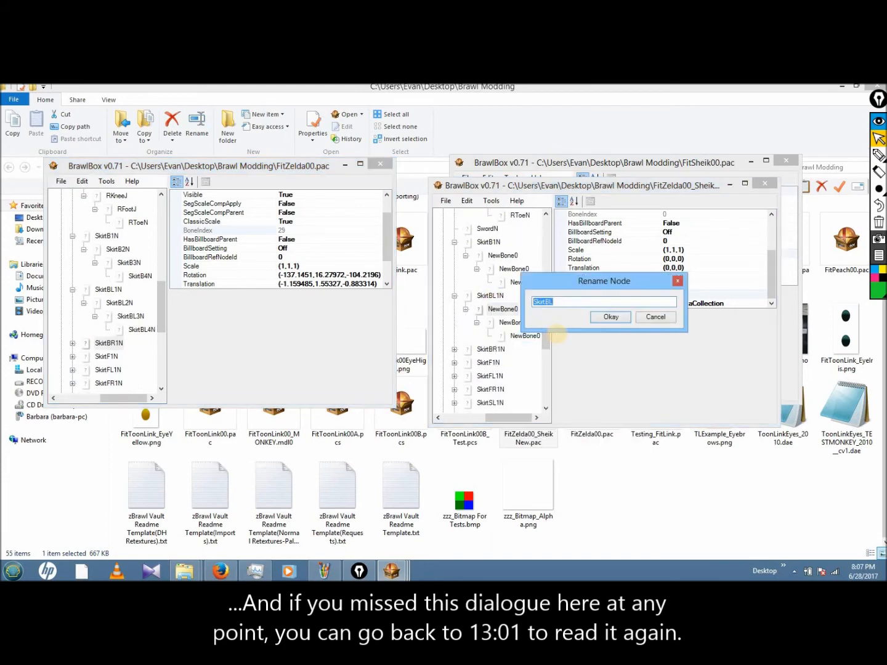
key(End)
text(2N)
click(611, 317)
Step: Rename the new child bone of SkirtBL2N as SkirtBL3N, reusing the copied prefix
right_click(513, 322)
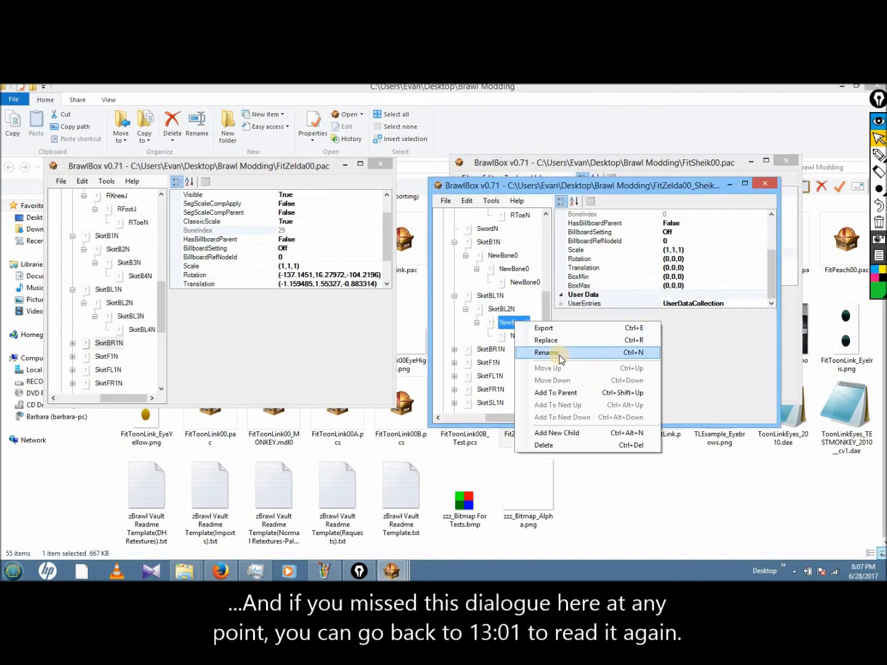
click(560, 354)
key(ctrl+v)
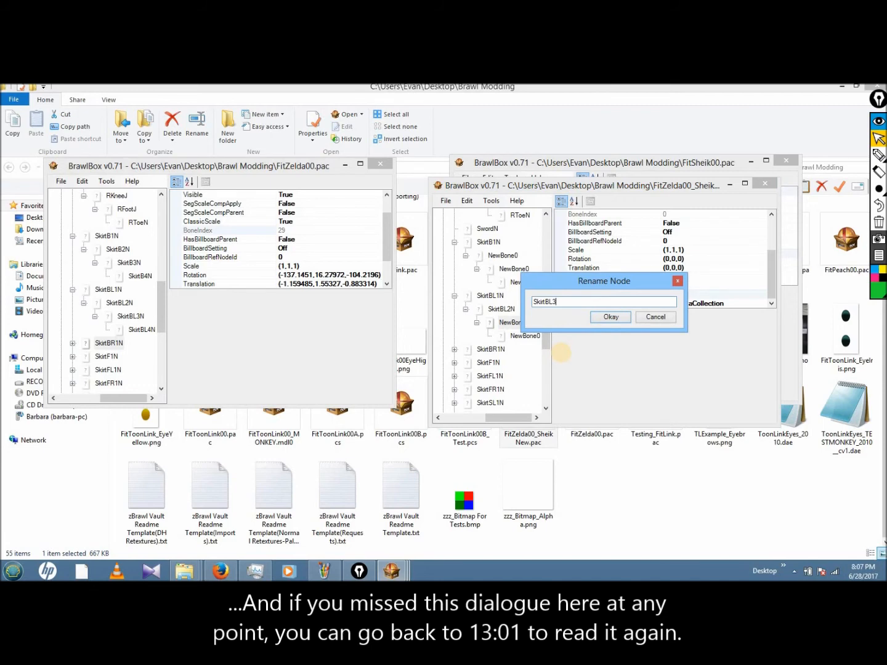
click(594, 318)
Step: Rename the last new bone under SkirtBL3N as SkirtBL4N and collapse the SkirtBL1N branch in both files
right_click(522, 335)
click(540, 366)
key(ctrl+v)
text(4)
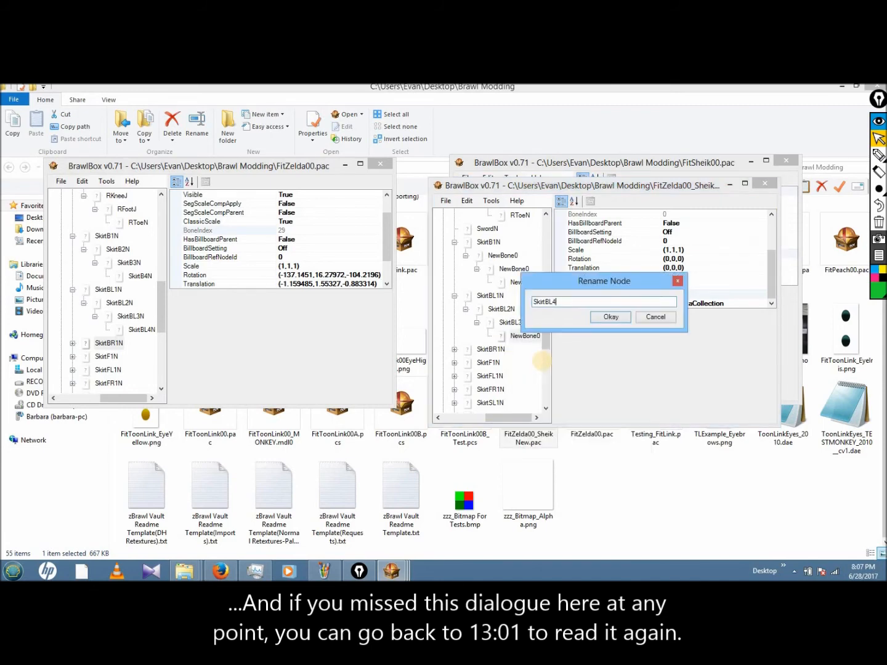
text(N)
click(610, 317)
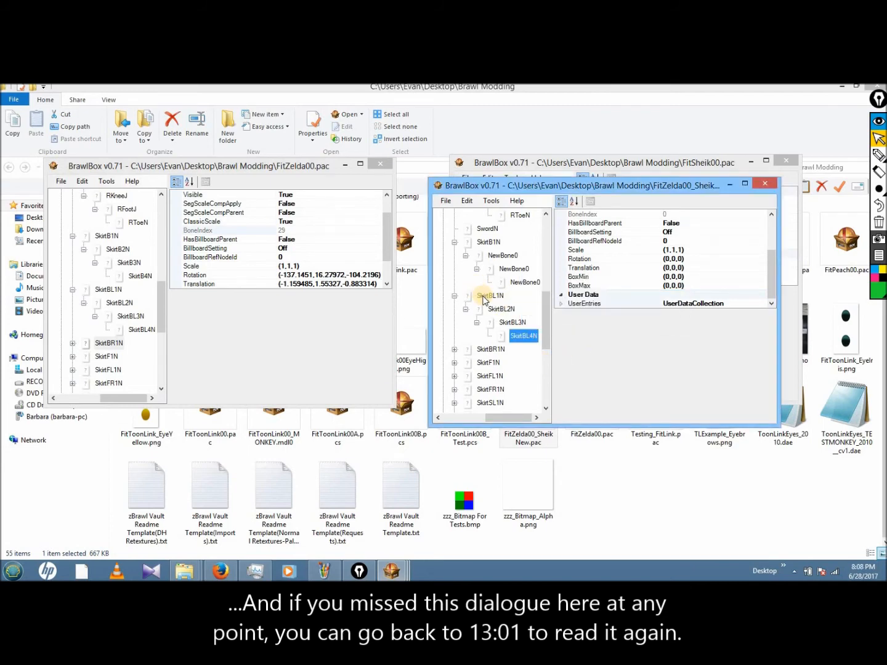
double_click(484, 296)
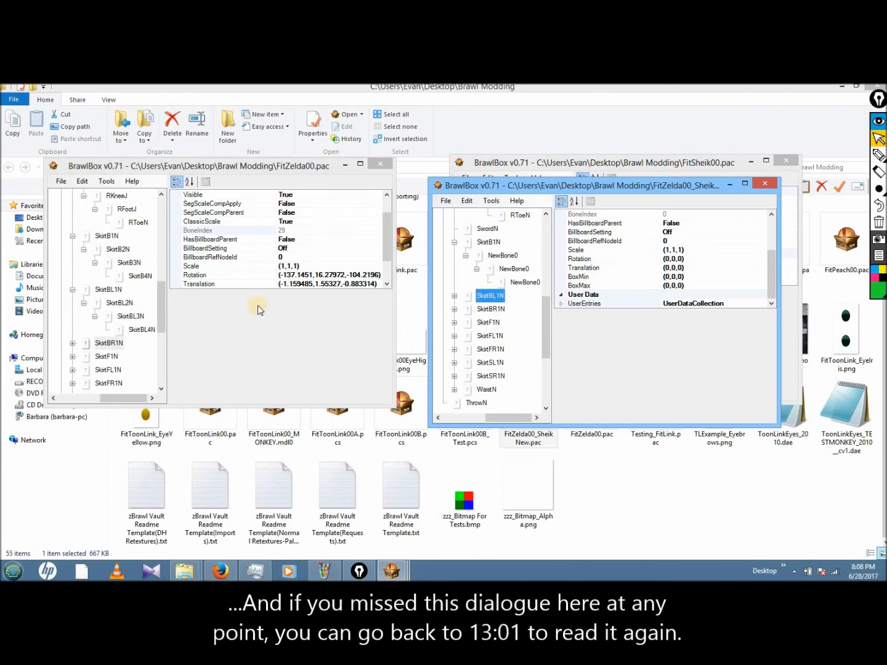
double_click(108, 290)
drag(159, 313, 159, 303)
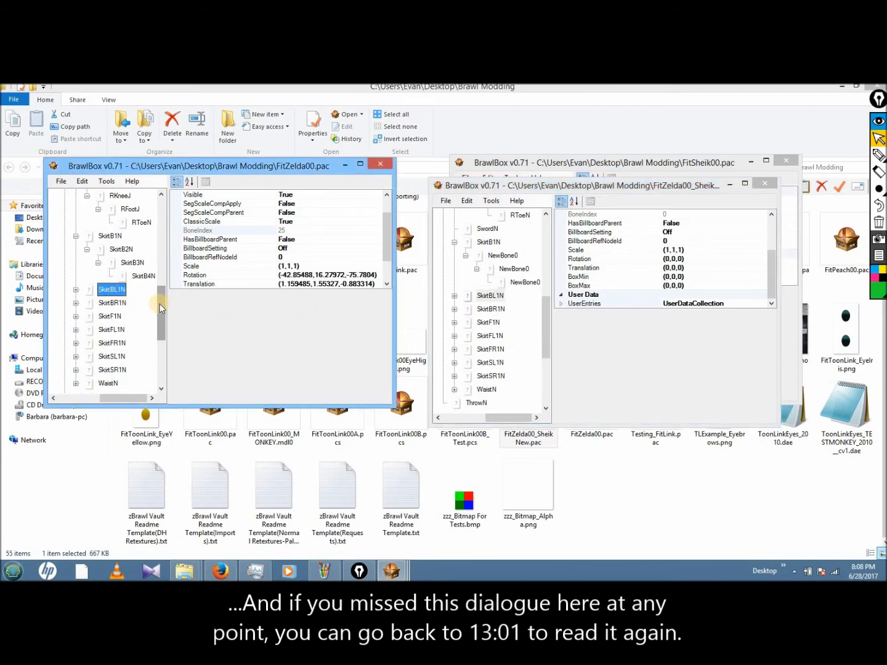
Step: Rename the first new bone under SkirtB1N in FitZelda00_SheikNew.pac as SkirtB2N
right_click(508, 256)
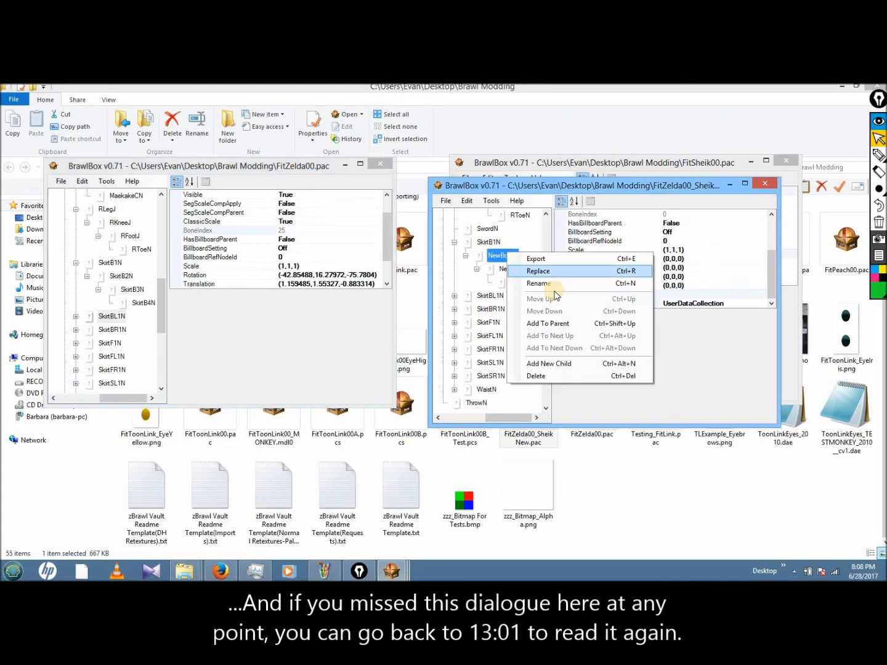
click(555, 287)
text(SkirtB)
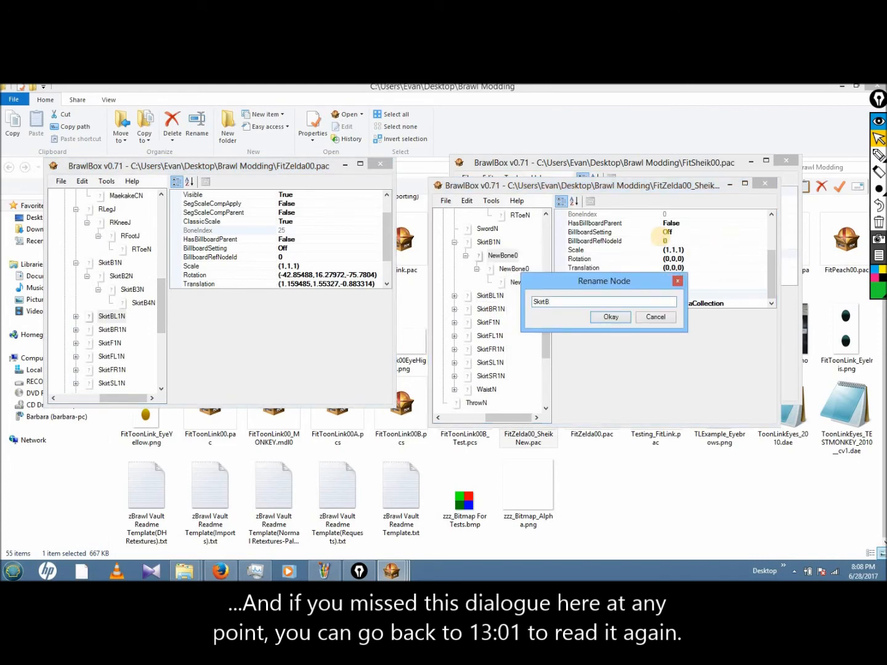
text(L1N)
click(597, 318)
Step: Rename the new child bone of SkirtB2N as SkirtB3N
right_click(514, 269)
click(535, 296)
text(SkirtB3)
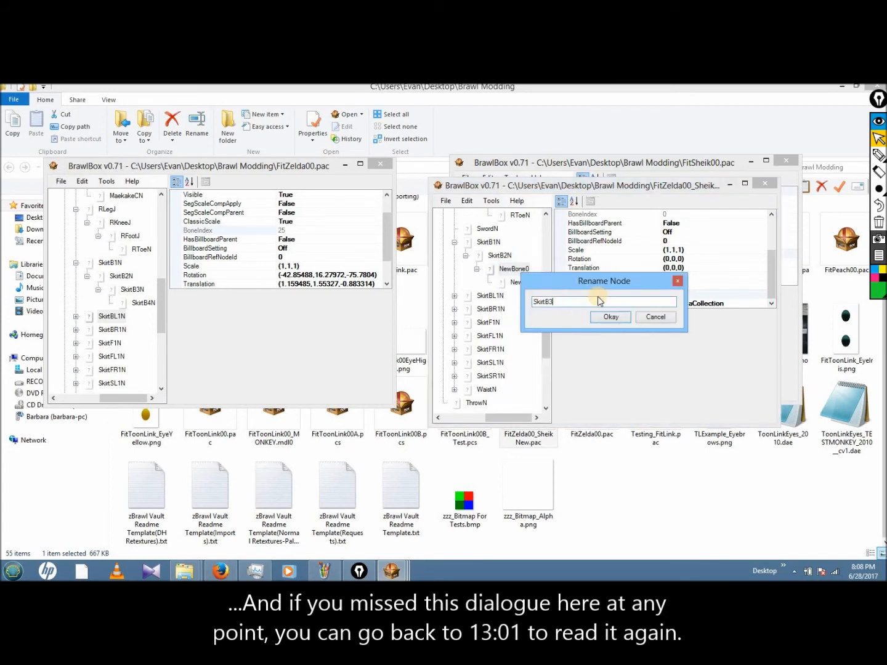
text(N)
click(611, 317)
Step: Rename the last new bone under SkirtB3N as SkirtB4N and collapse the SkirtB1N branch in both files
right_click(516, 288)
click(563, 320)
text(SkirtB)
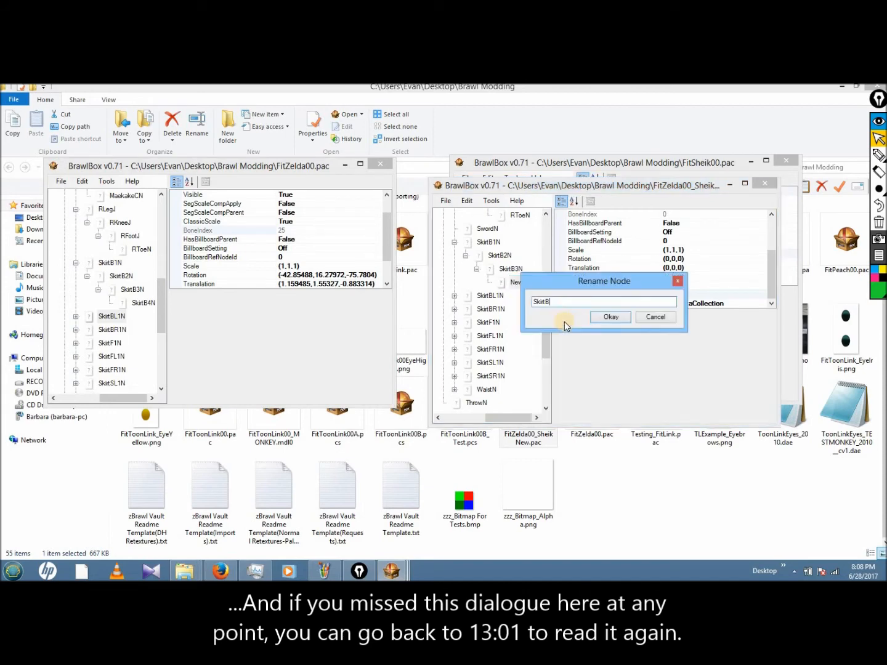
click(596, 319)
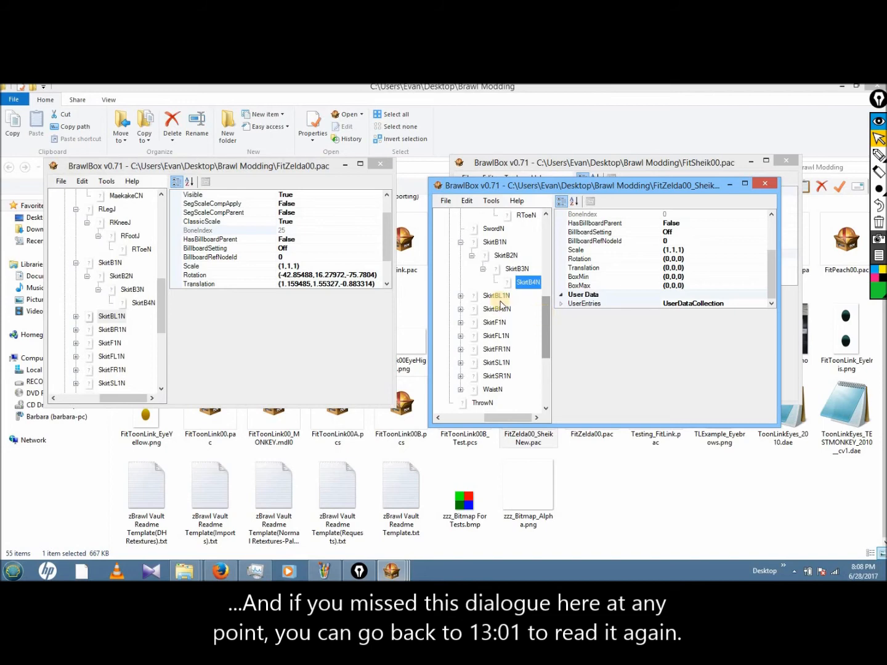
click(460, 241)
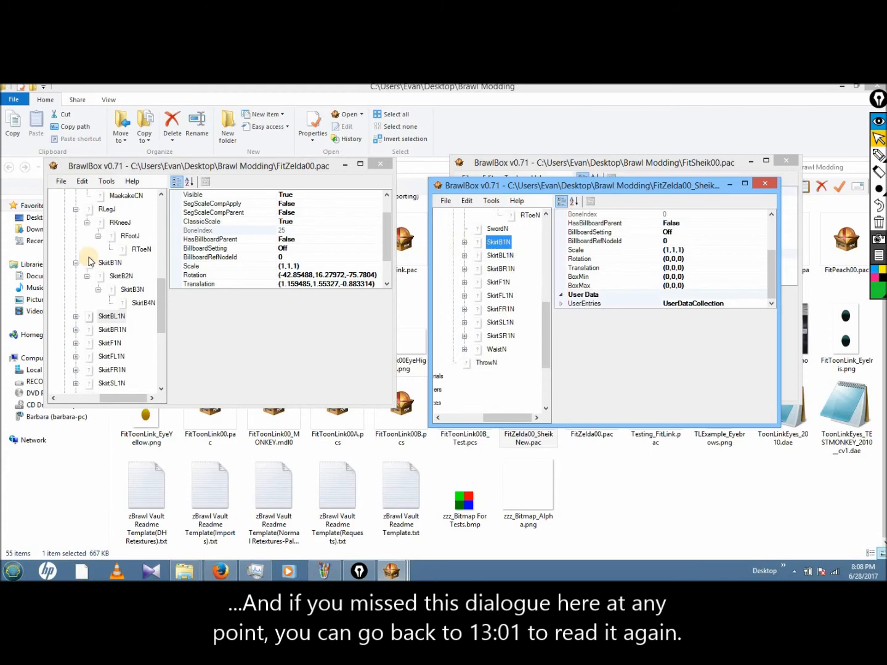
click(75, 263)
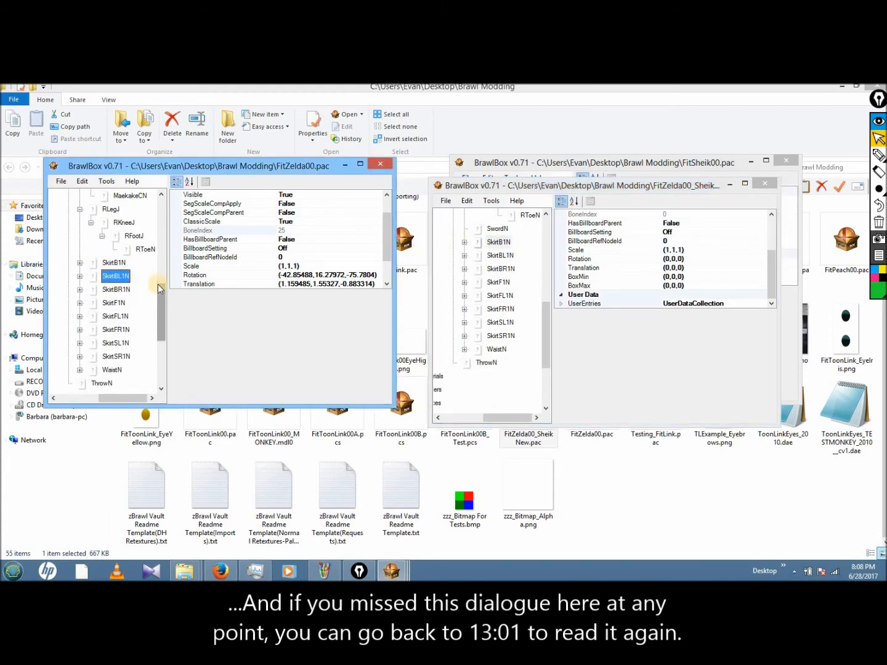
Step: Compare the remaining bones under HipN in the original Zelda file with those in the Sheik file
scroll(160, 298, up, 2)
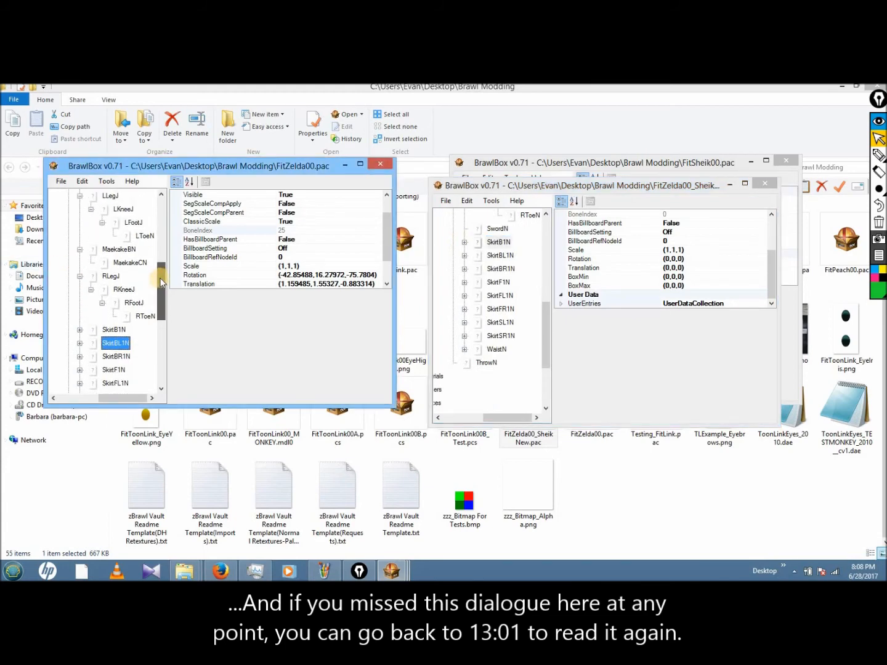
click(546, 326)
scroll(550, 329, up, 2)
scroll(550, 326, down, 5)
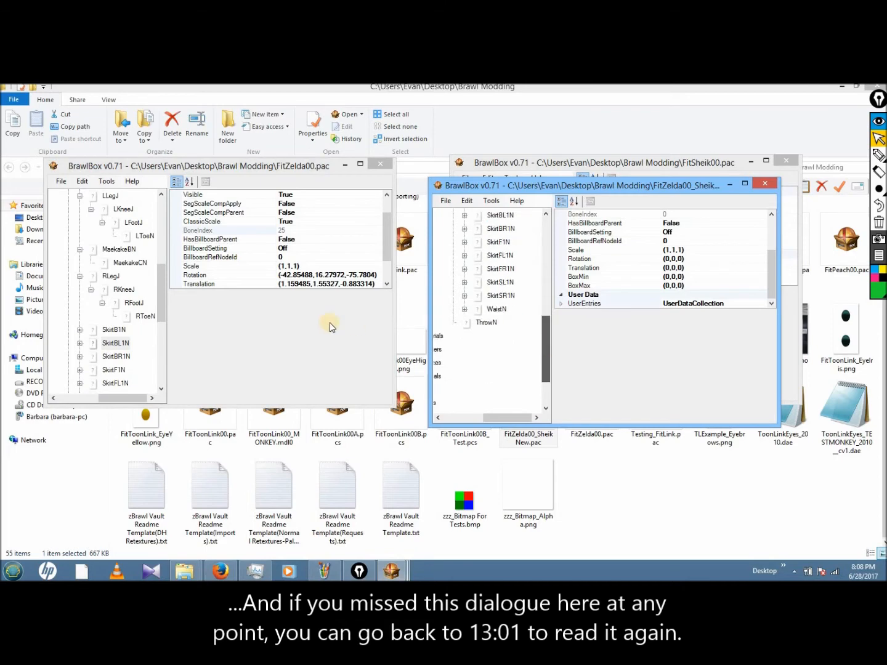
click(167, 332)
scroll(170, 333, down, 3)
scroll(172, 318, up, 4)
scroll(173, 305, up, 1)
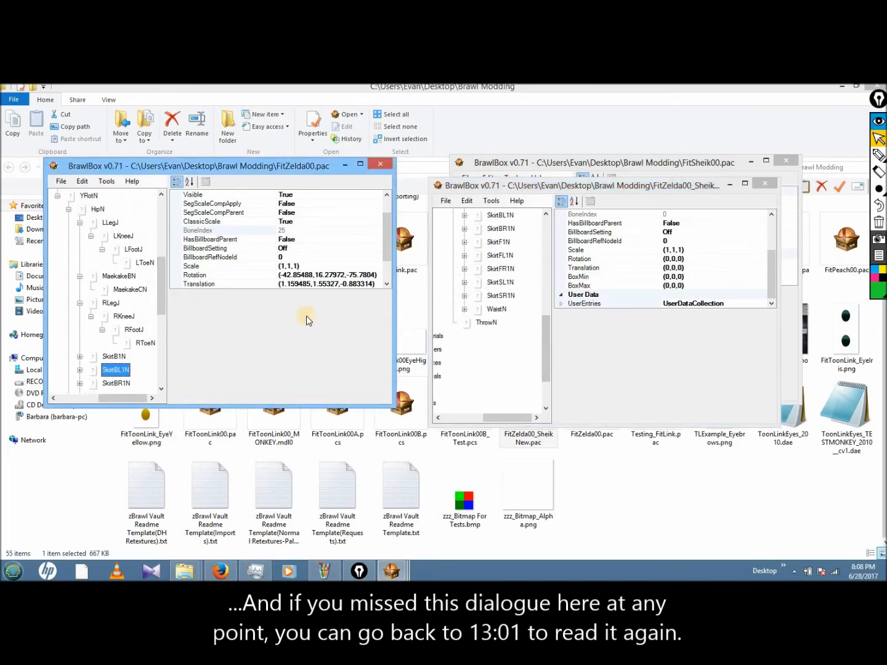
click(549, 336)
scroll(548, 324, up, 4)
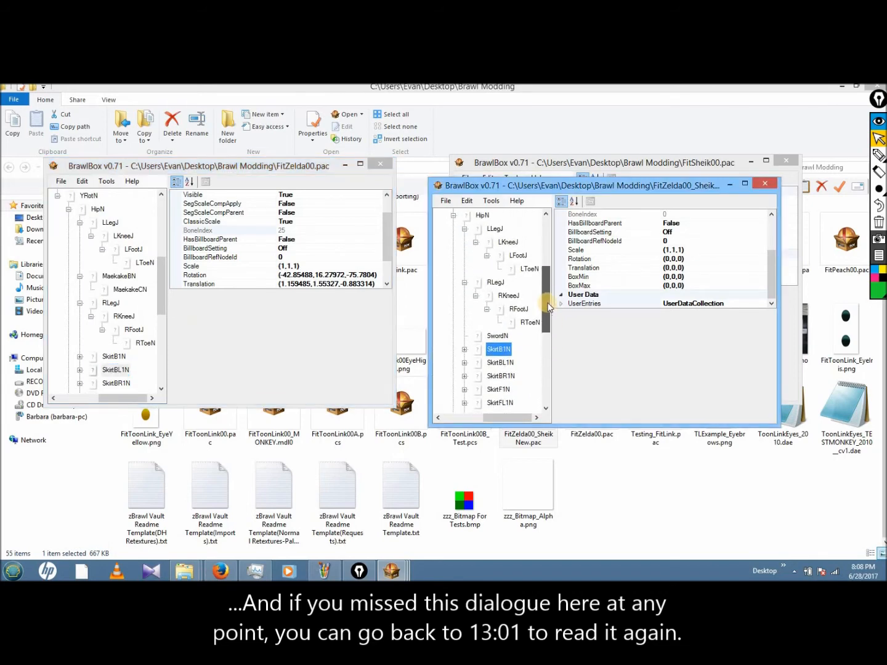
Step: Rename the SwordN bone under HipN in the Sheik file as DELETEH
click(497, 349)
right_click(503, 346)
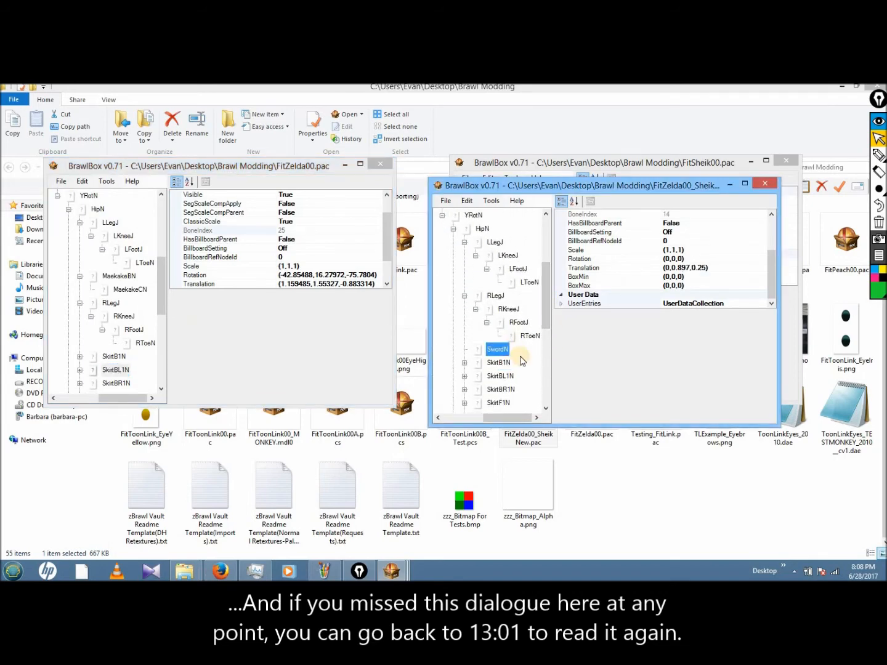
click(541, 374)
text(DELETEH)
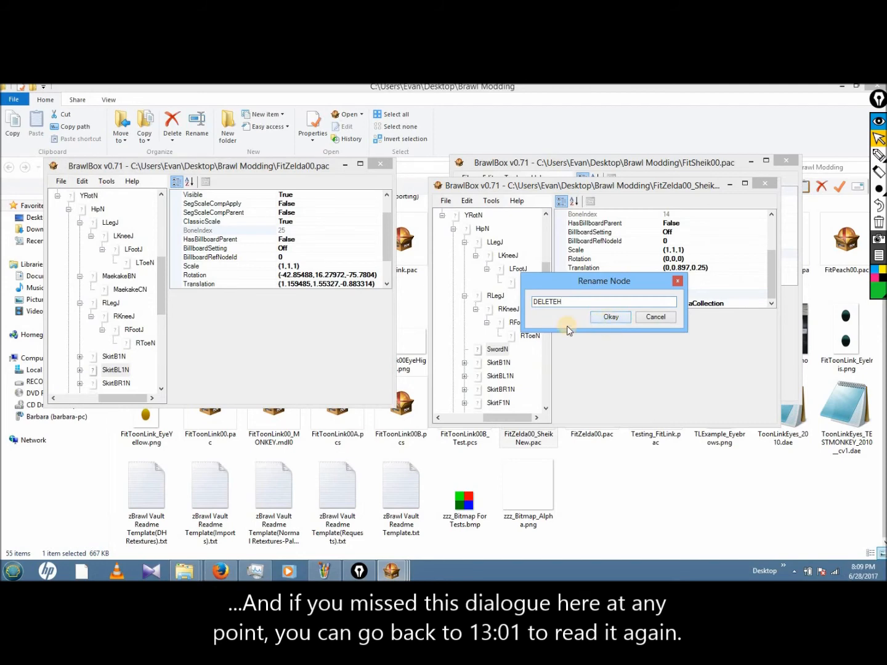
key(Return)
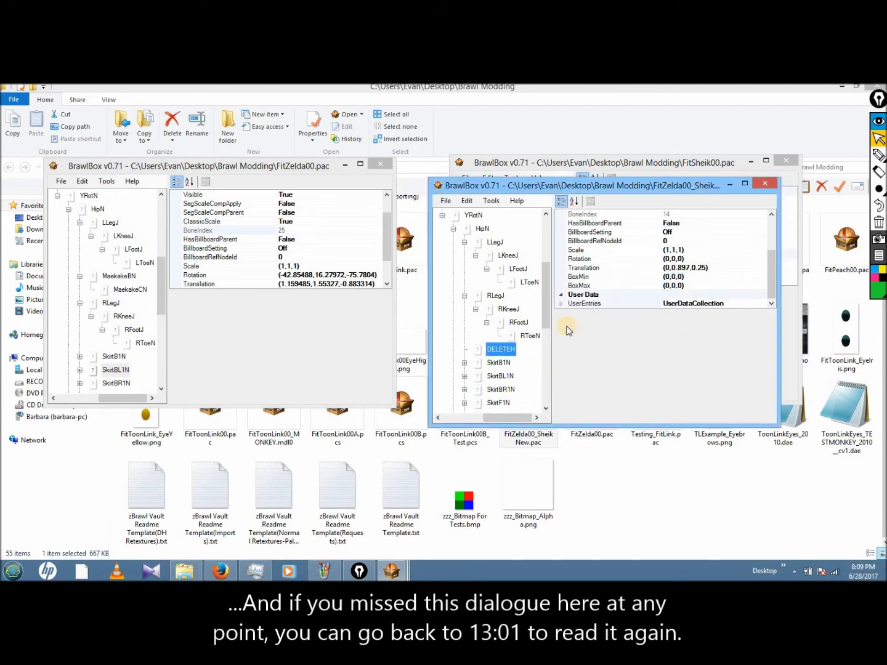
Step: Inspect the RLegJ, RKneeJ, RFootJ and RToeN bones of the Sheik file's right leg chain
click(496, 297)
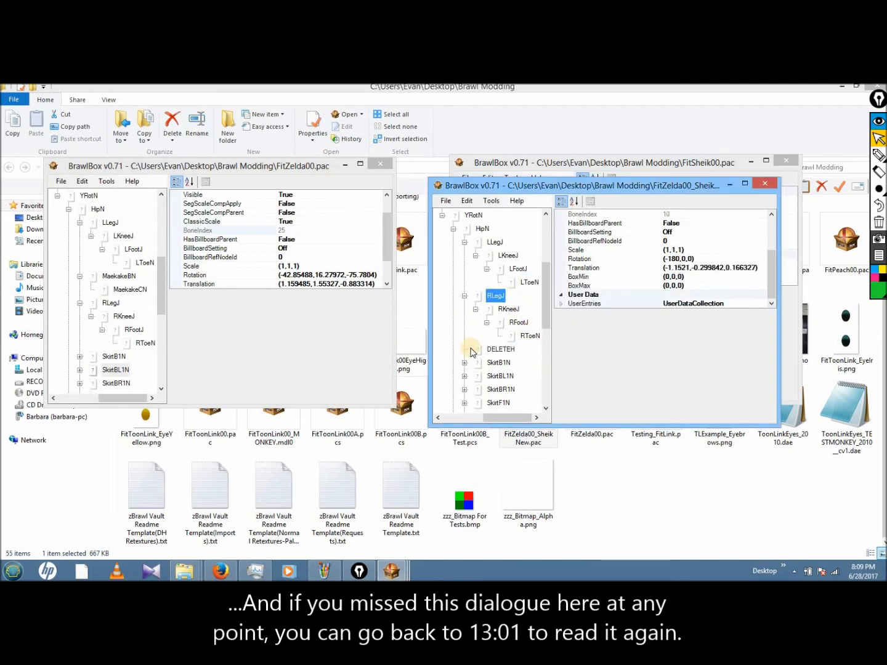
click(508, 308)
click(517, 322)
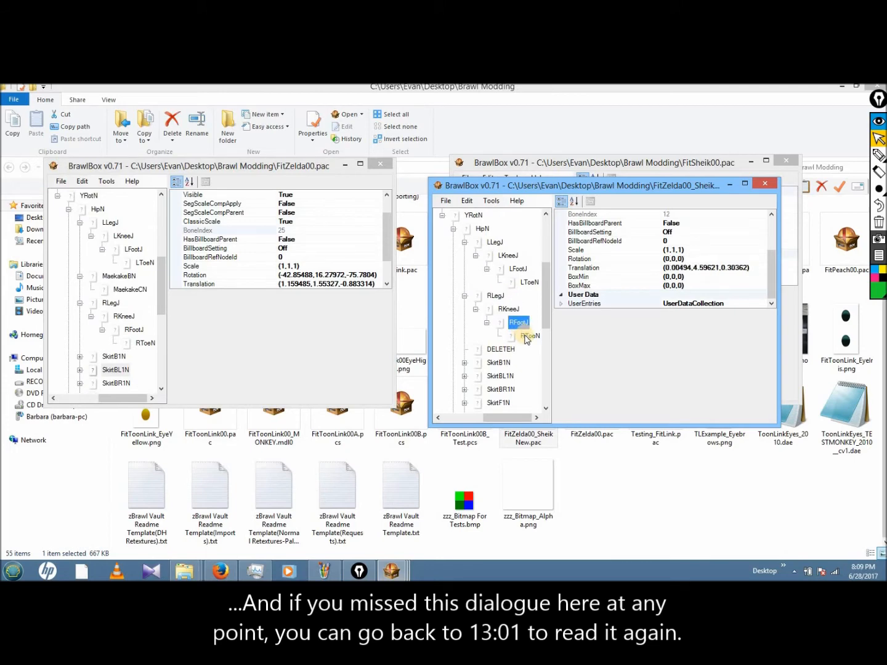
click(496, 297)
click(509, 309)
click(518, 323)
click(528, 337)
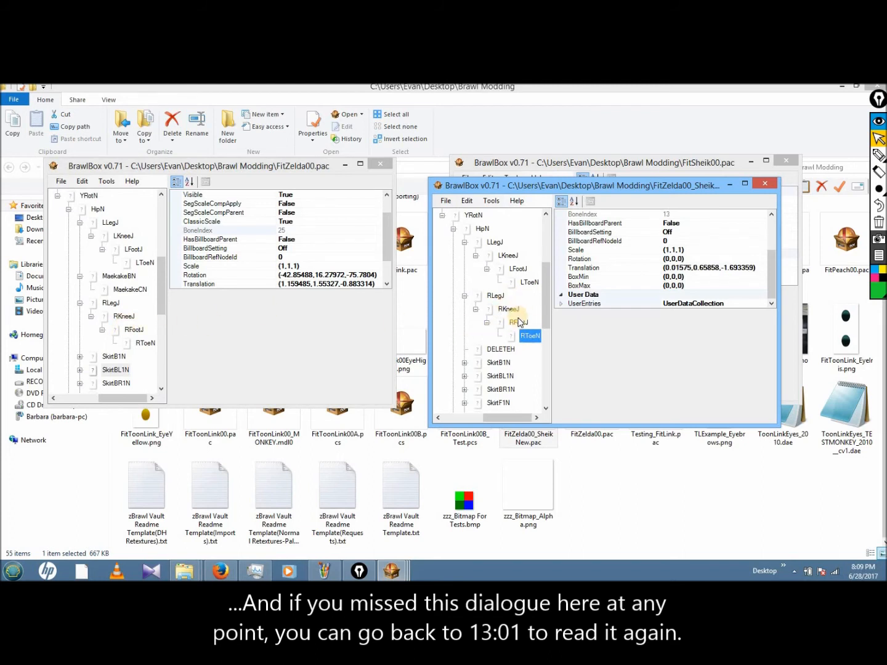
Step: Collapse the RLegJ and LLegJ branches in both files
click(80, 302)
click(465, 296)
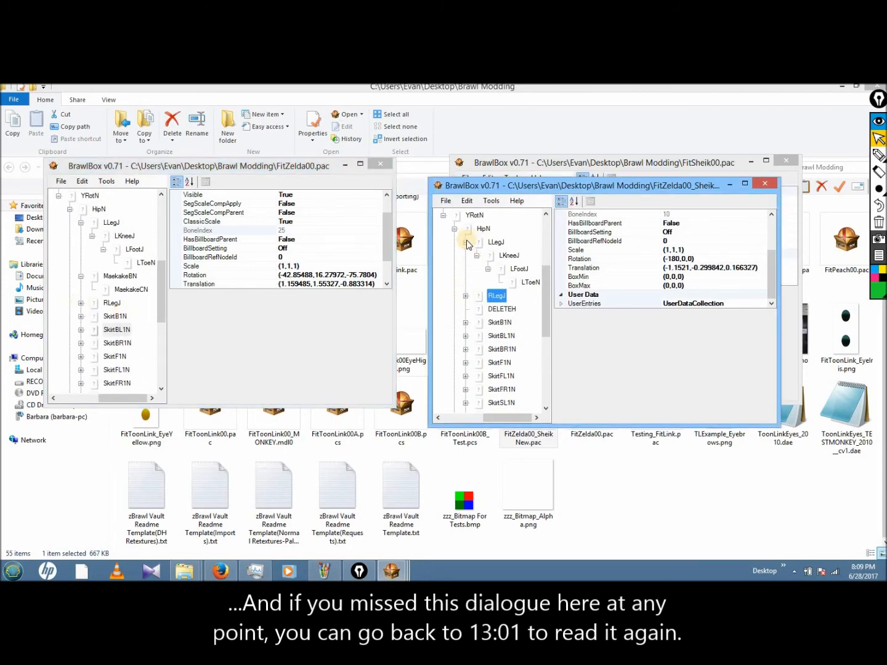
click(465, 242)
click(81, 224)
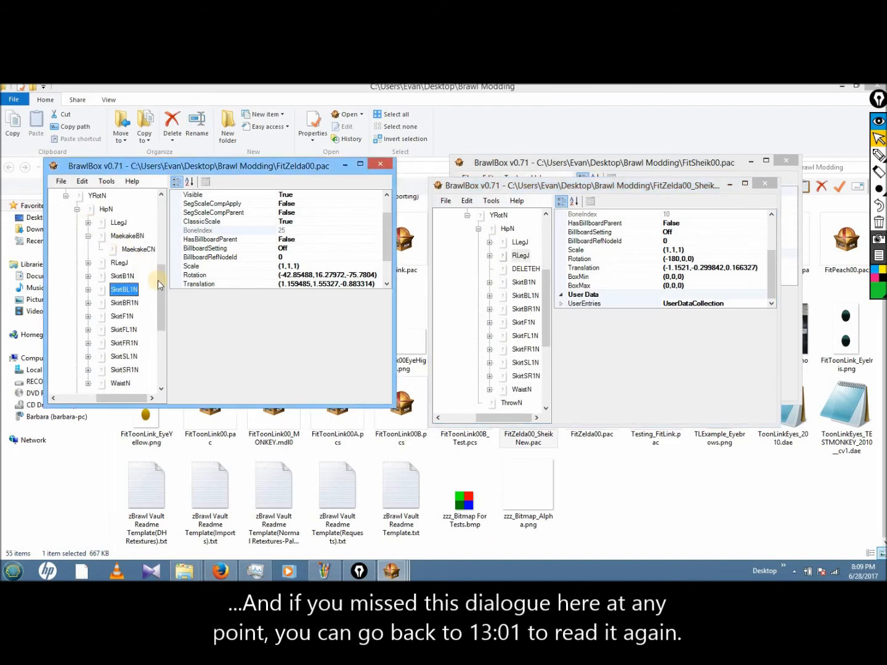
Step: Check the MaekakeBN branch in the original Zelda file and add a new child bone to HipN in the Sheik file
click(131, 236)
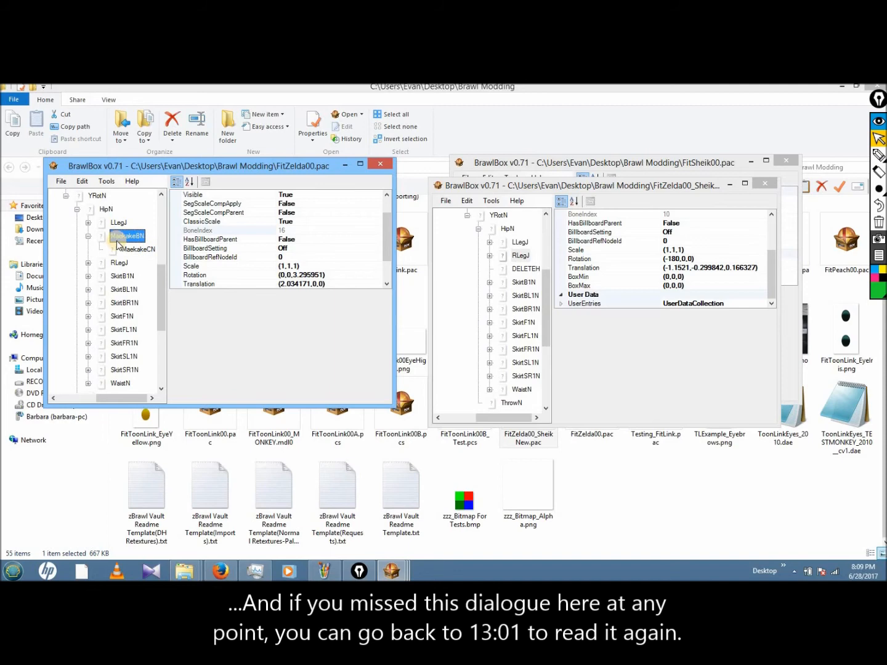
scroll(159, 316, down, 2)
scroll(162, 276, up, 3)
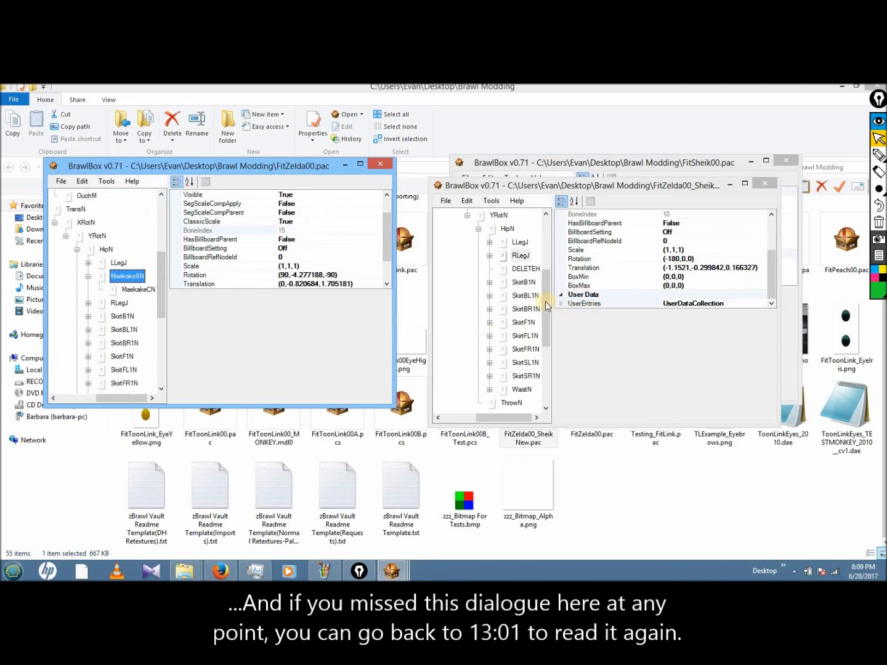
drag(546, 301, 546, 298)
click(507, 243)
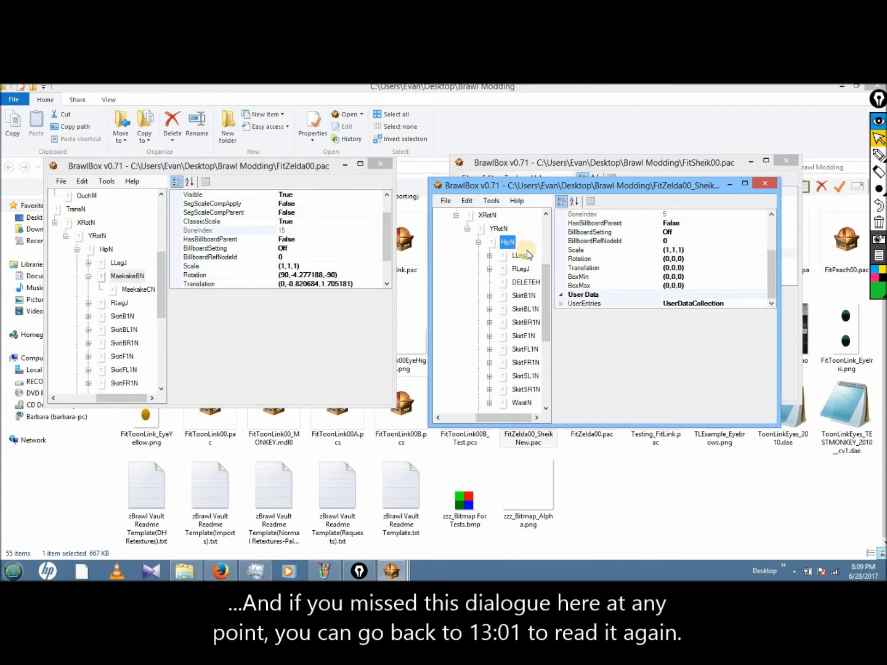
scroll(528, 255, down, 1)
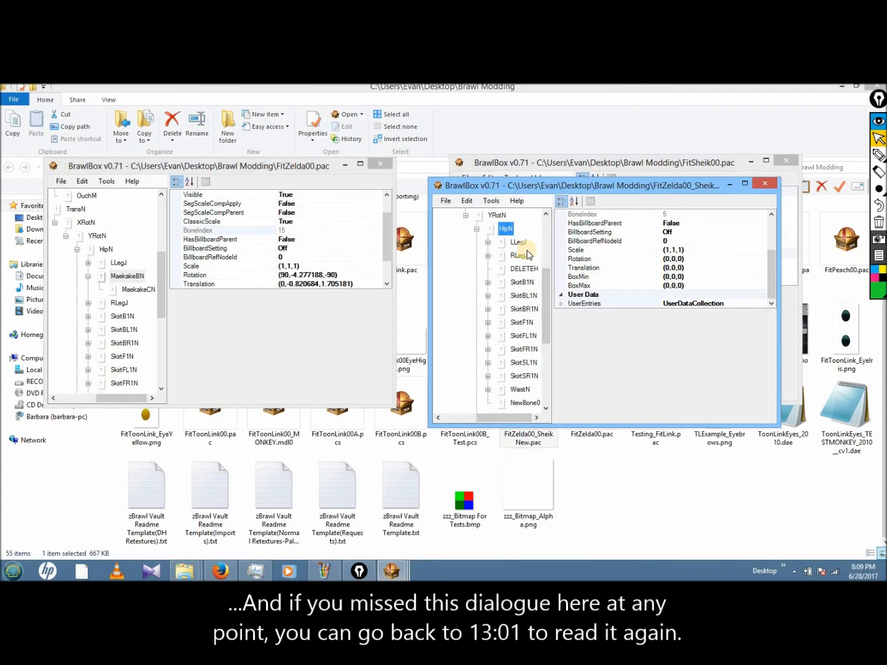
Step: Move the new bone at the end of HipN's children up until it sits between LLegJ and RLegJ
drag(549, 311, 550, 330)
click(520, 349)
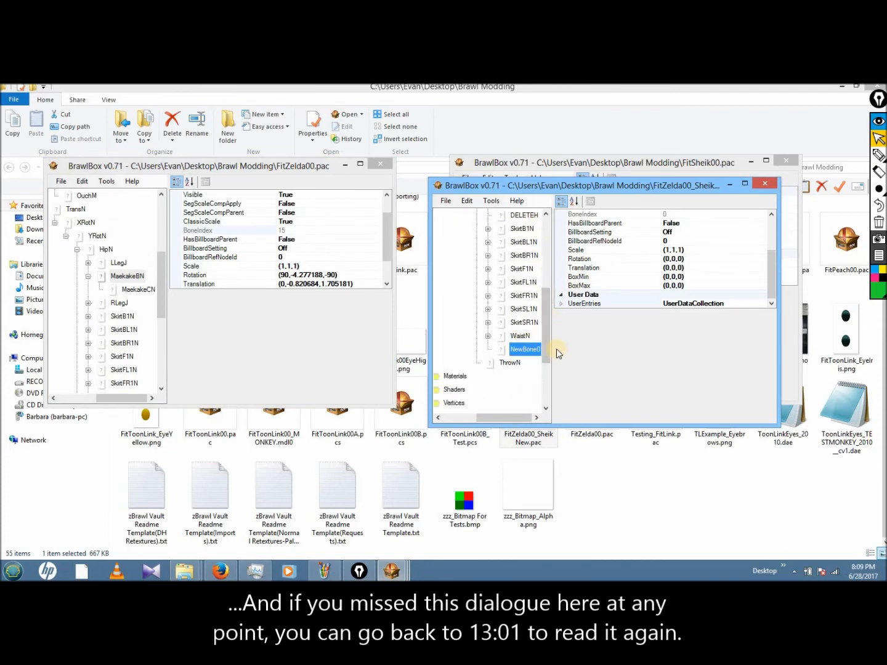
key(ctrl+Up)
key(ctrl+Up)
key(ctrl+Up)
key(ctrl+Up)
key(ctrl+Up)
key(ctrl+Up)
key(ctrl+Up)
key(ctrl+Up)
key(ctrl+Up)
key(ctrl+Up)
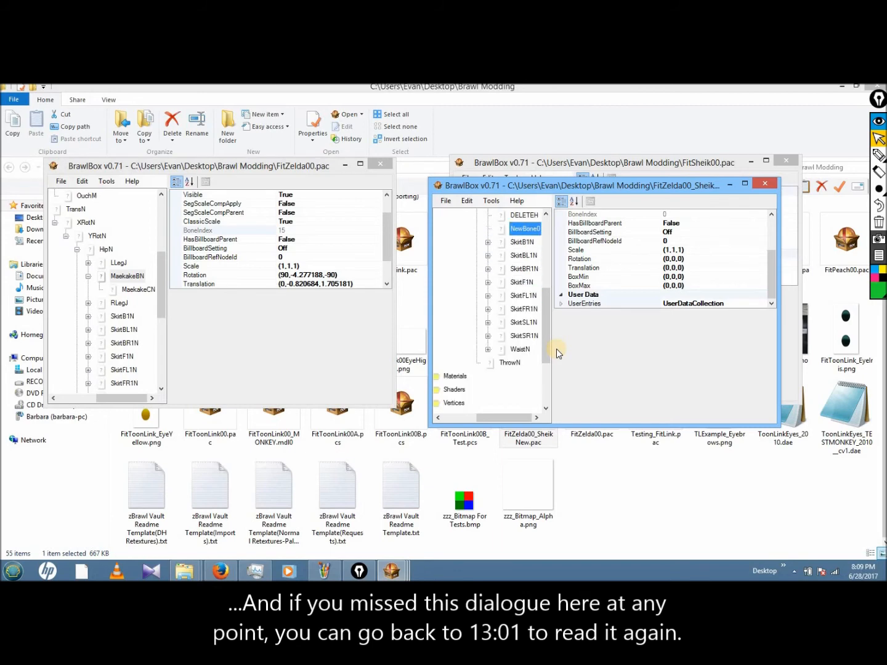
scroll(509, 345, up, 2)
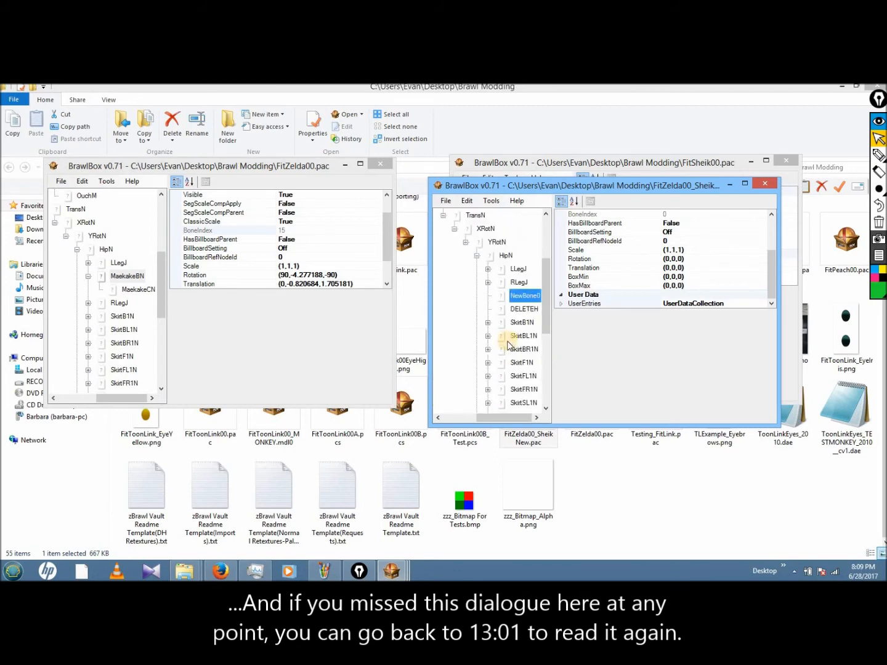
key(ctrl+Up)
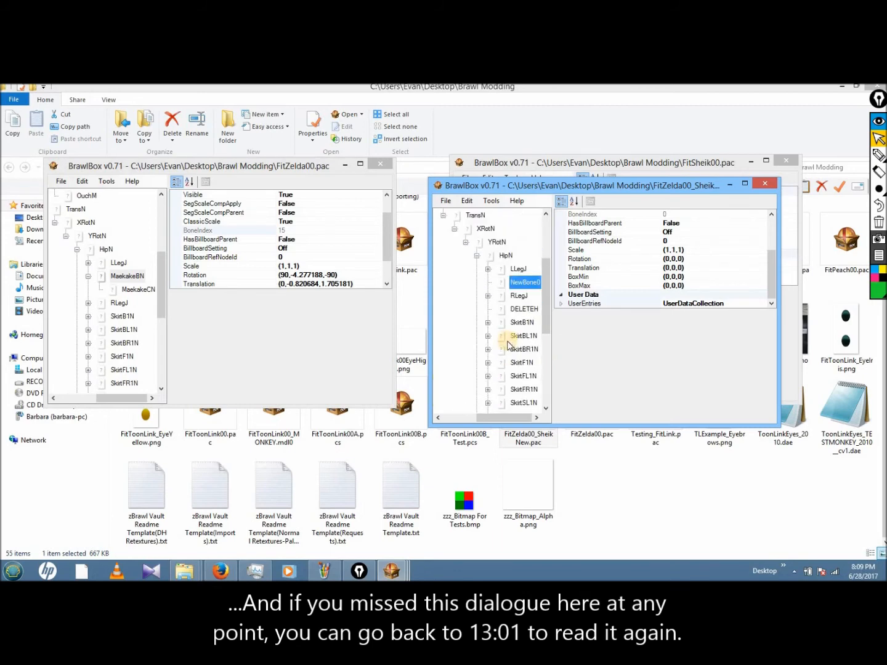
Step: Add a child bone to the new bone below LLegJ and rename the parent bone as MaekakeBN
right_click(521, 285)
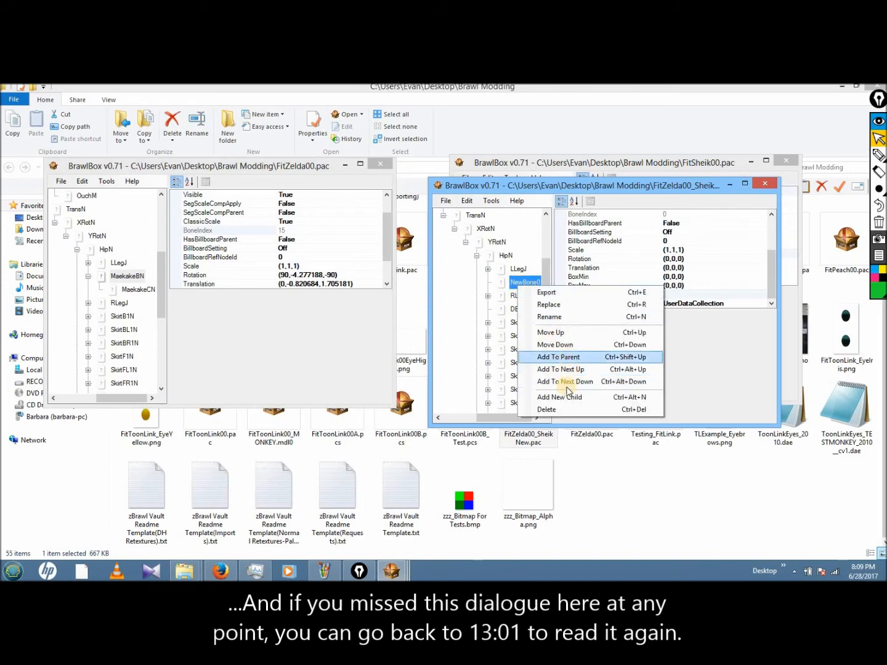
click(562, 398)
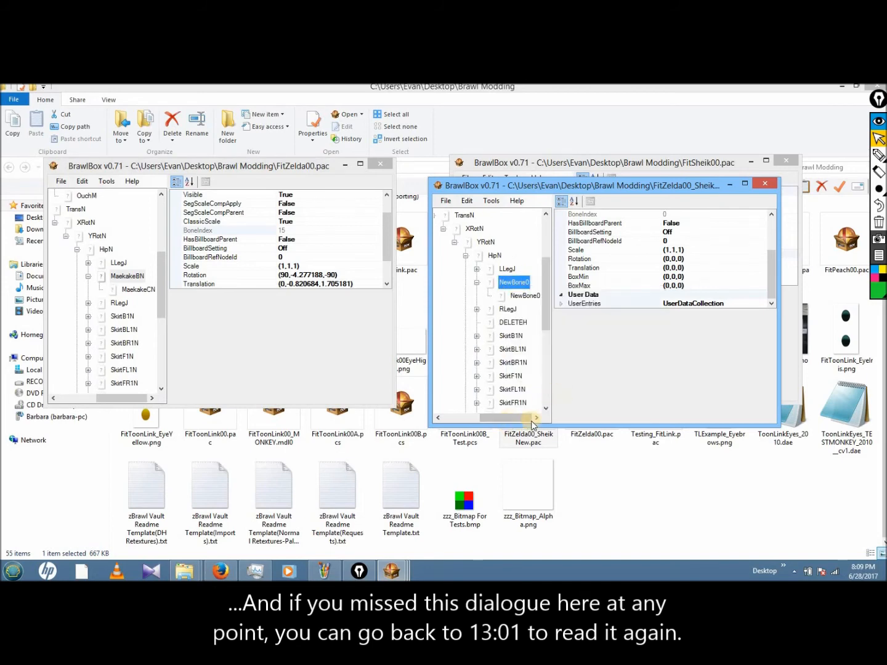
click(523, 295)
right_click(524, 297)
click(562, 314)
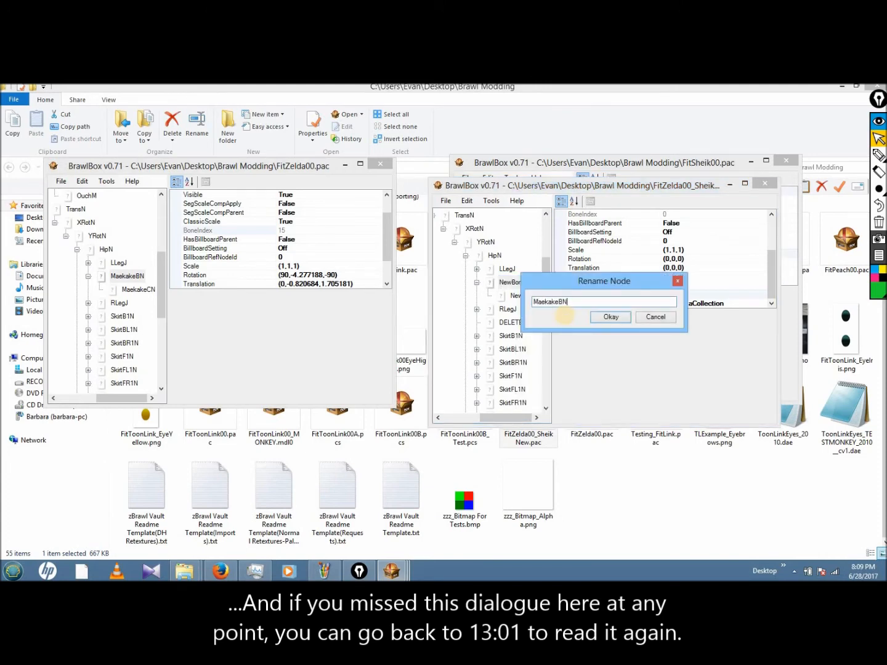
click(605, 316)
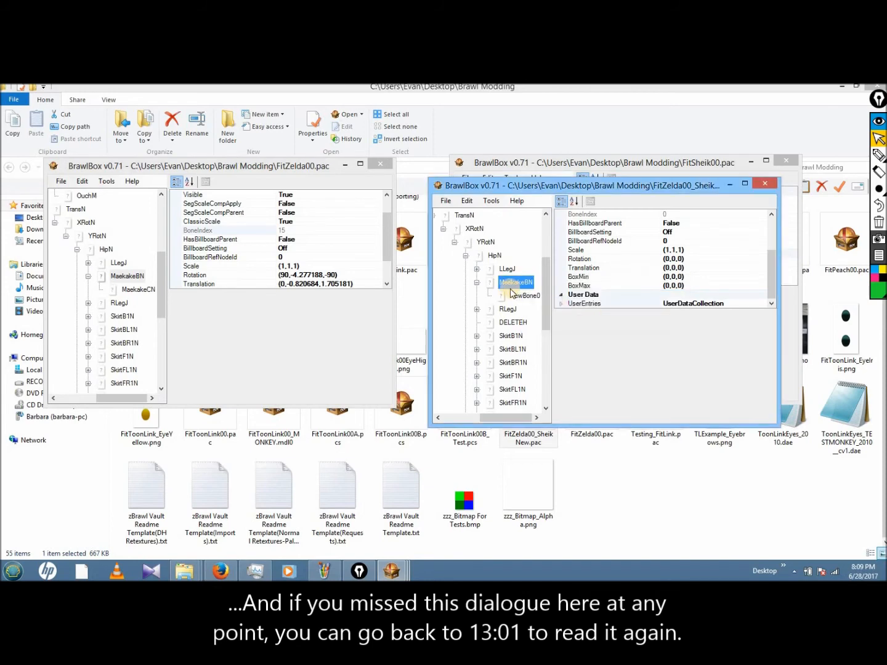
Step: Rename the new child bone of MaekakeBN as MaekakeCN and collapse the MaekakeBN branch in both files
right_click(516, 296)
click(553, 317)
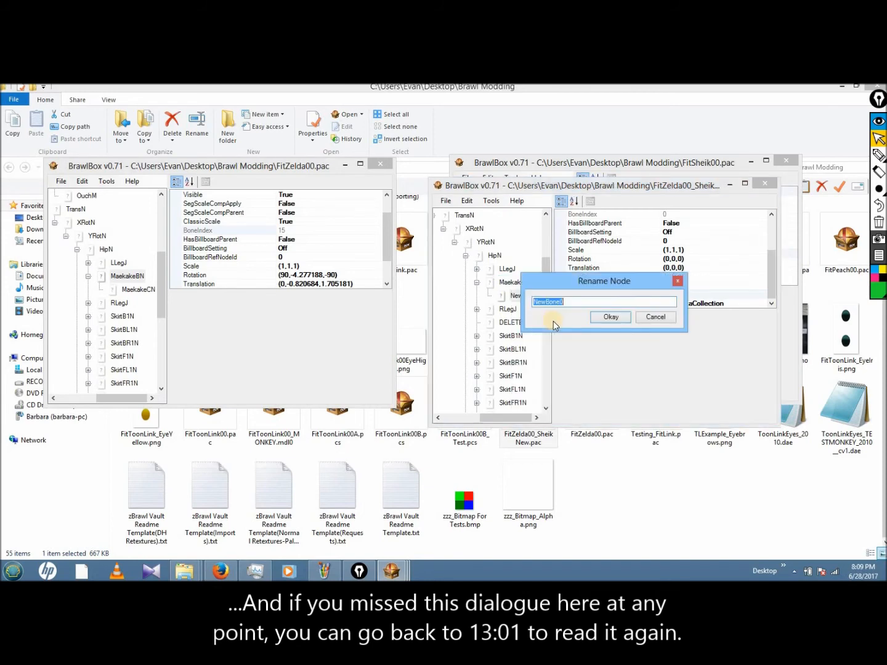
text(MaekakeCN)
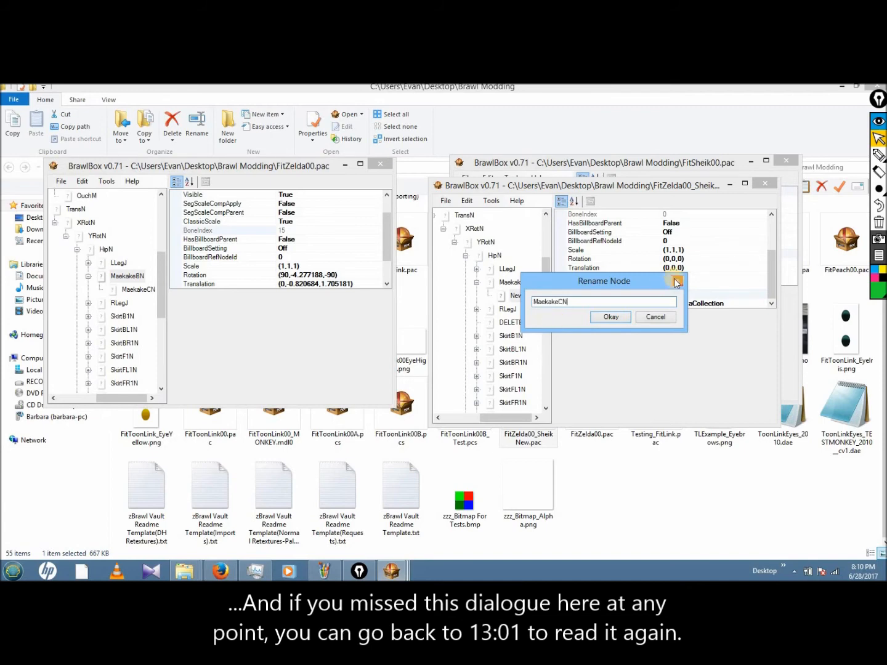
click(611, 316)
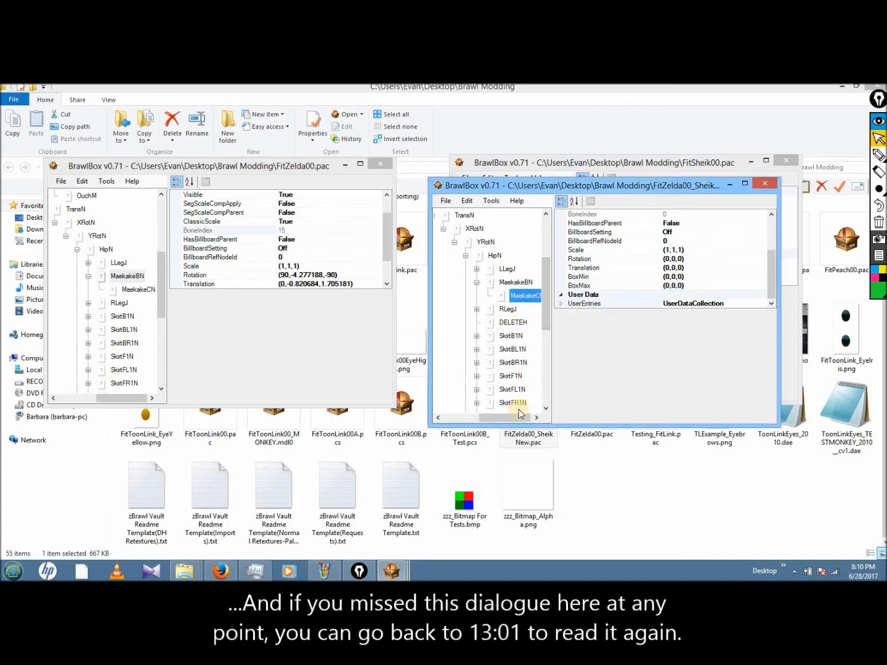
click(475, 282)
click(88, 276)
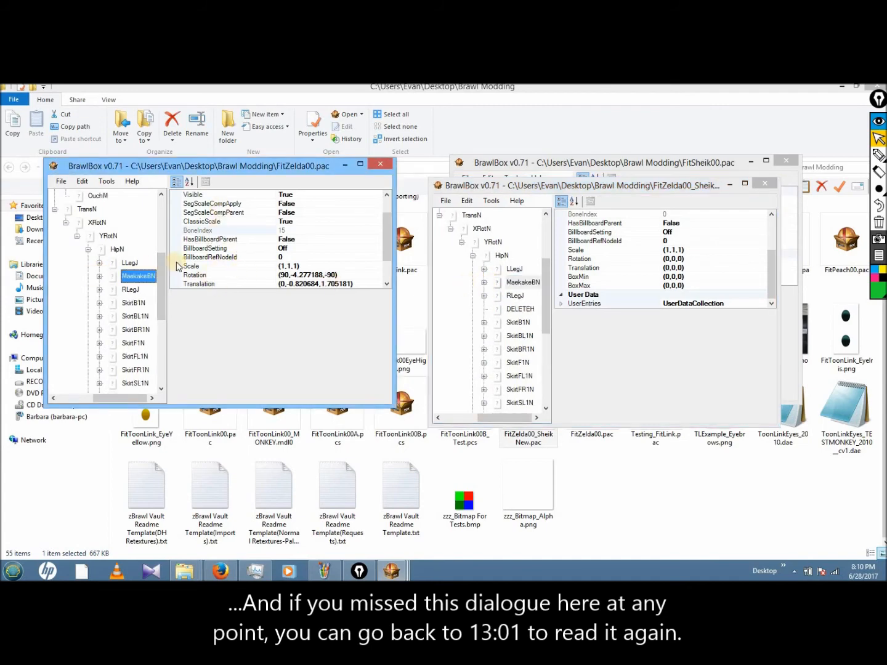
Step: Compare HipN's child bones in both files and point out the extra DELETEH bone in the Sheik file
scroll(163, 291, down, 1)
scroll(162, 292, down, 1)
scroll(163, 289, up, 2)
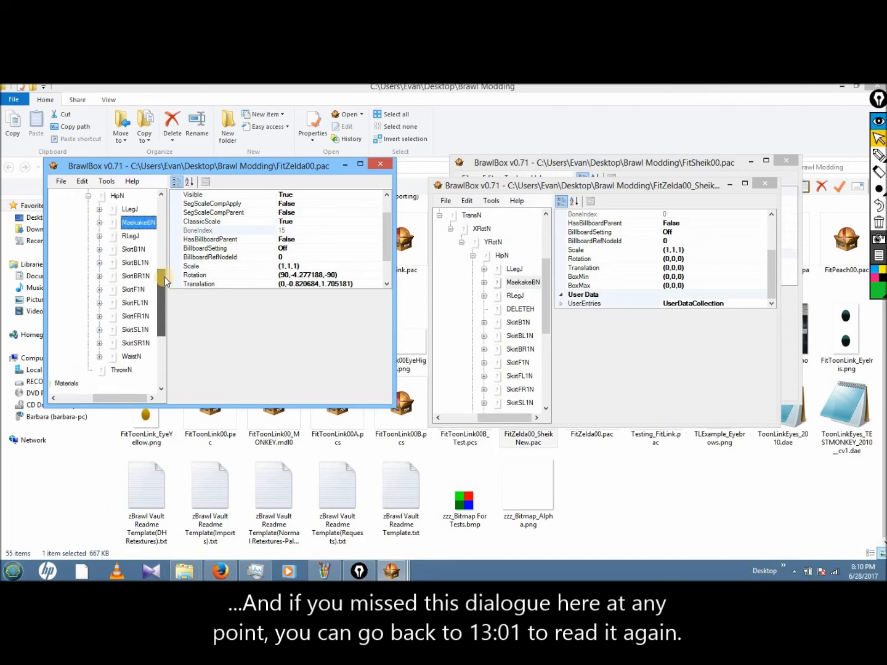
mouse_move(546, 301)
mouse_down()
mouse_move(545, 330)
mouse_move(544, 277)
mouse_up()
click(520, 296)
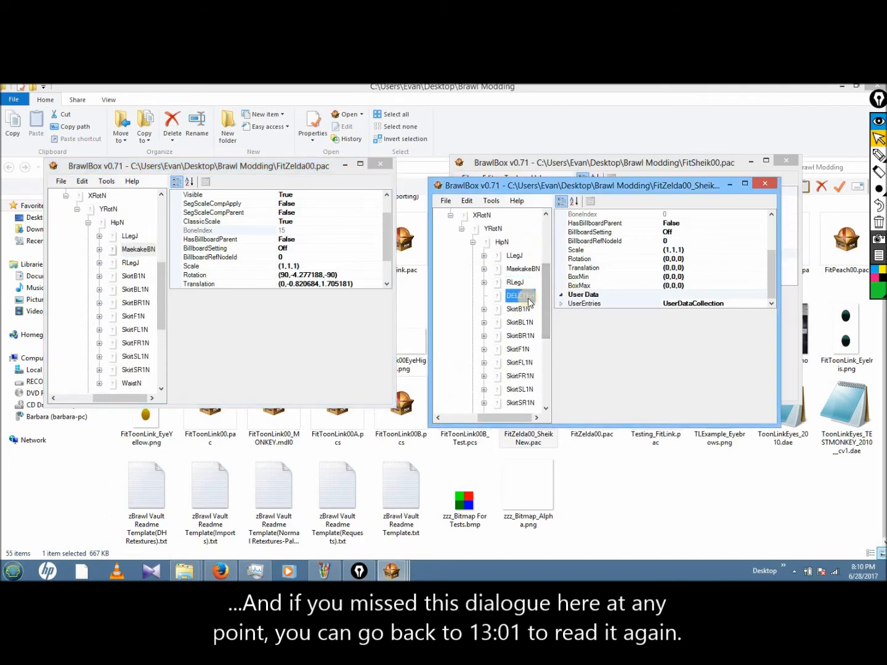
click(879, 155)
drag(463, 297, 483, 297)
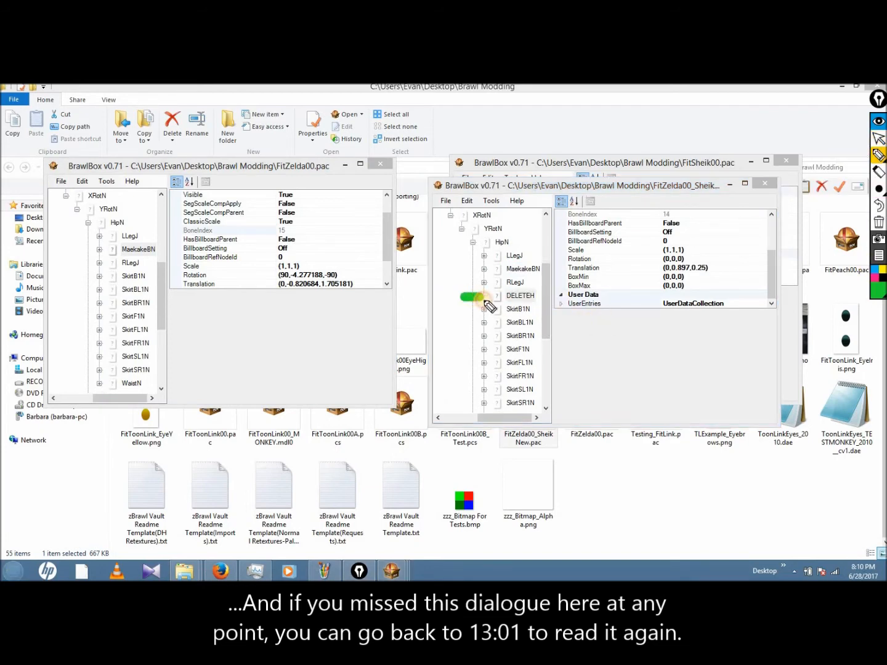
click(879, 222)
click(878, 138)
click(515, 298)
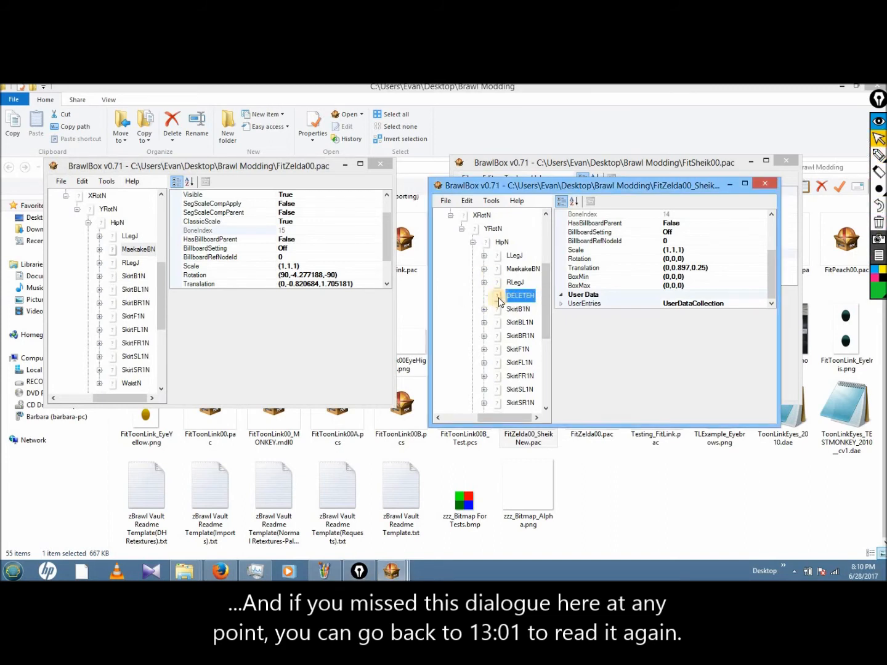
Step: Collapse the HipN branch in both the Sheik file and the original Zelda file
click(494, 247)
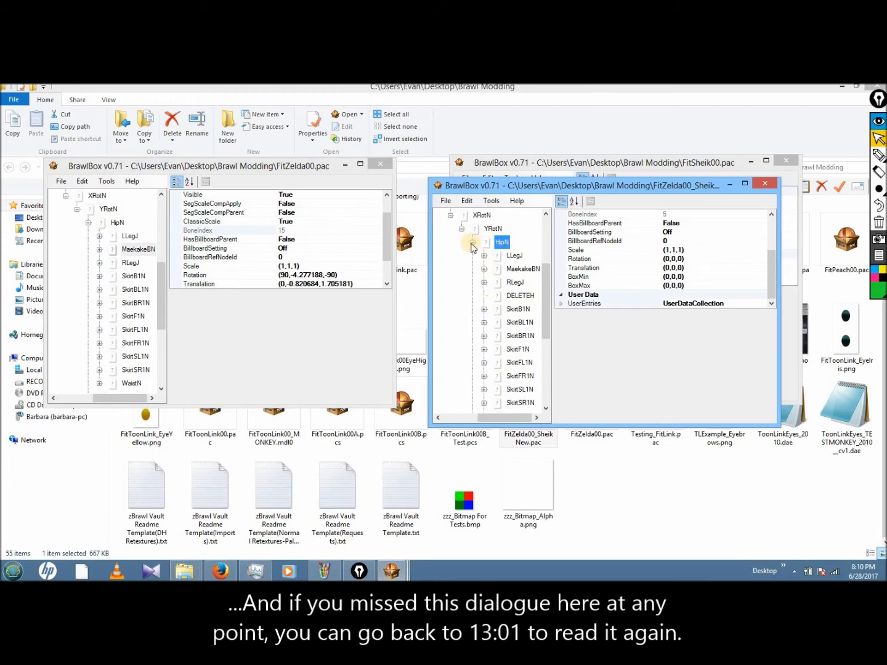
click(473, 244)
click(88, 223)
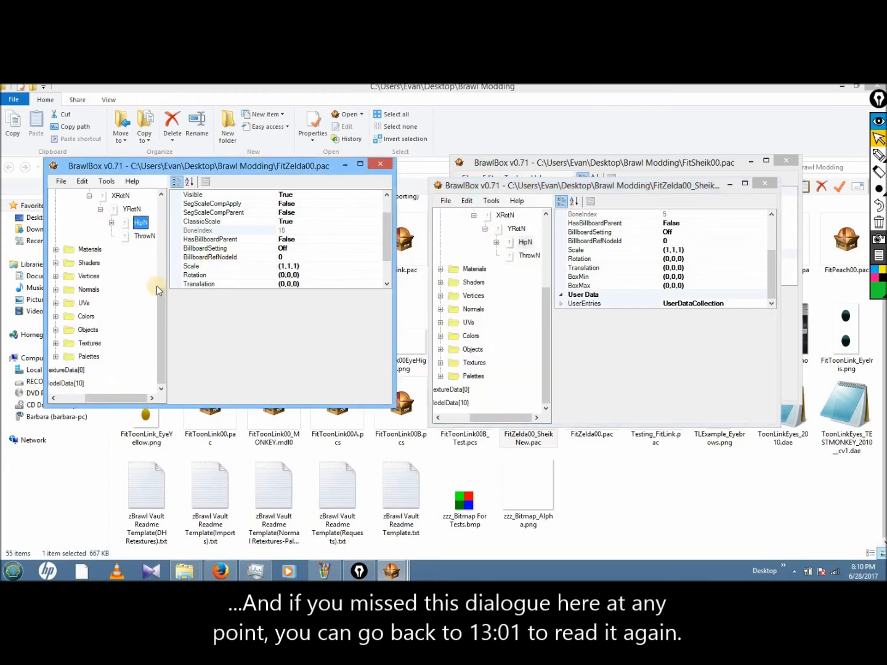
scroll(163, 303, up, 3)
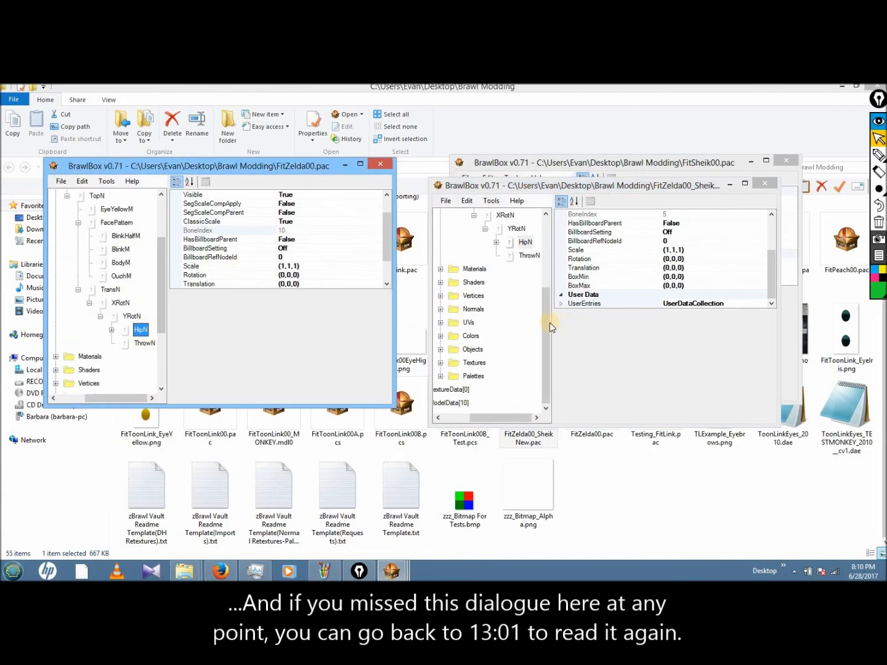
drag(550, 296, 539, 254)
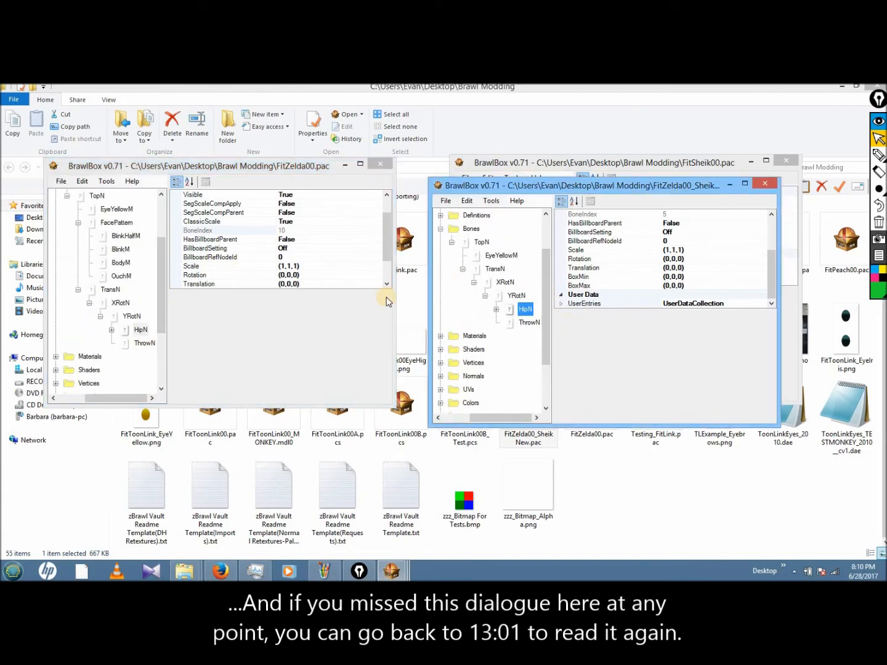
Step: Examine the bone chain from TopN through TransN, XRotN and YRotN to HipN in the original Zelda file
click(110, 287)
click(120, 303)
click(132, 318)
click(111, 290)
click(121, 303)
click(132, 318)
click(110, 291)
click(119, 302)
click(111, 290)
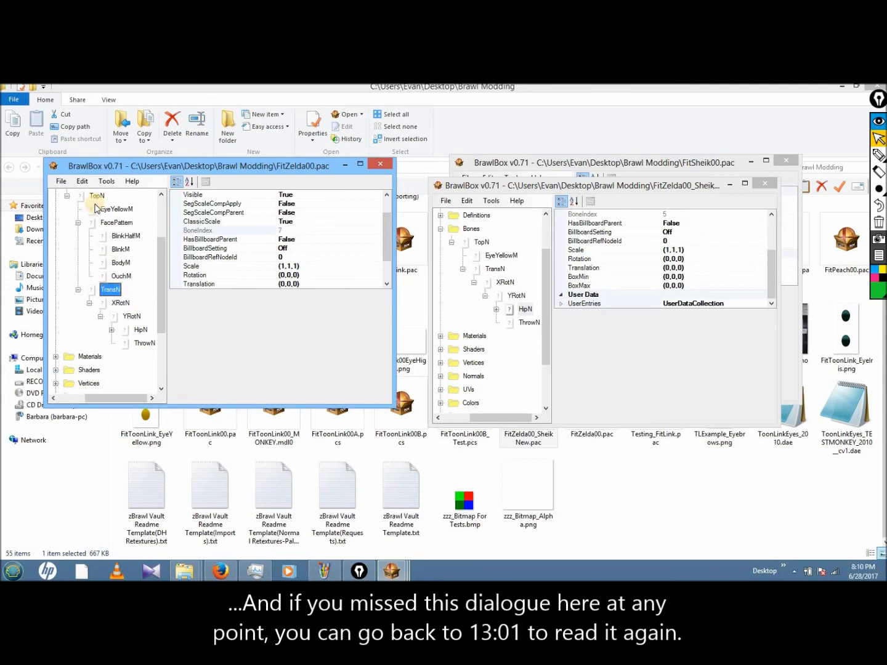
click(97, 197)
click(110, 289)
click(121, 303)
click(131, 316)
click(141, 331)
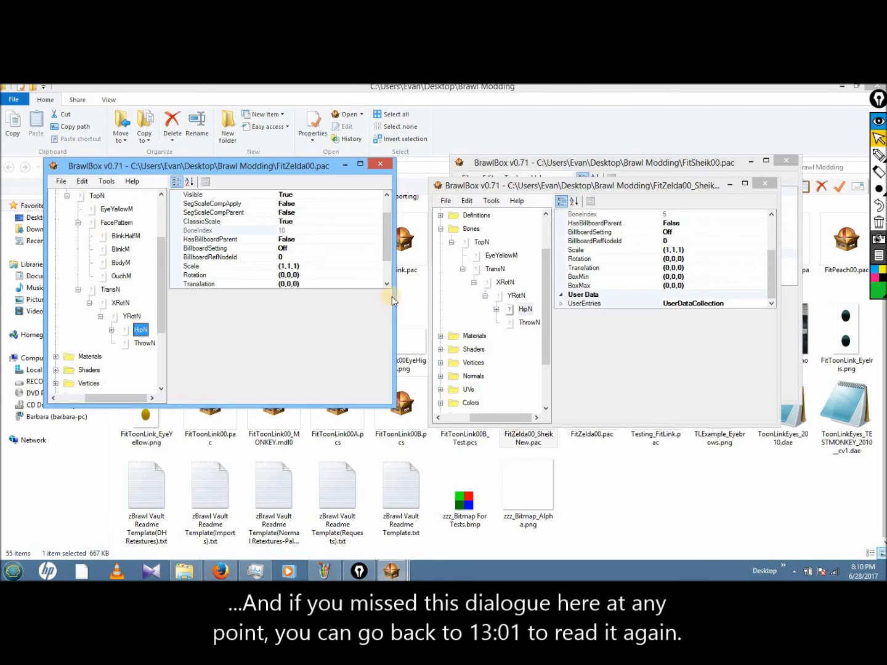
Step: Review the EyeYellowM, FacePattern, OuchM and ThrowN bones alongside the TransN chain in the original Zelda file
click(107, 211)
click(109, 222)
click(97, 197)
click(110, 290)
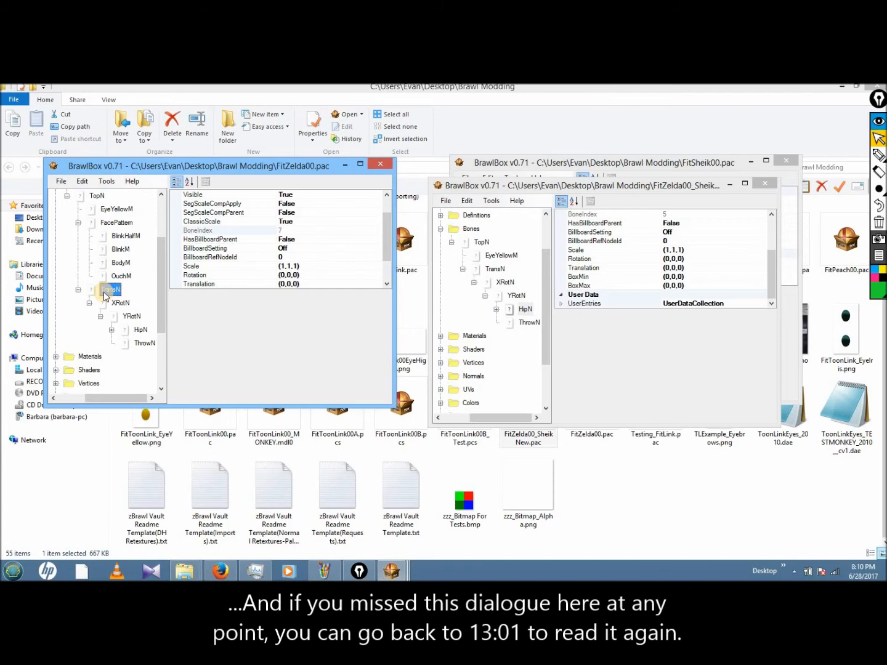
click(130, 318)
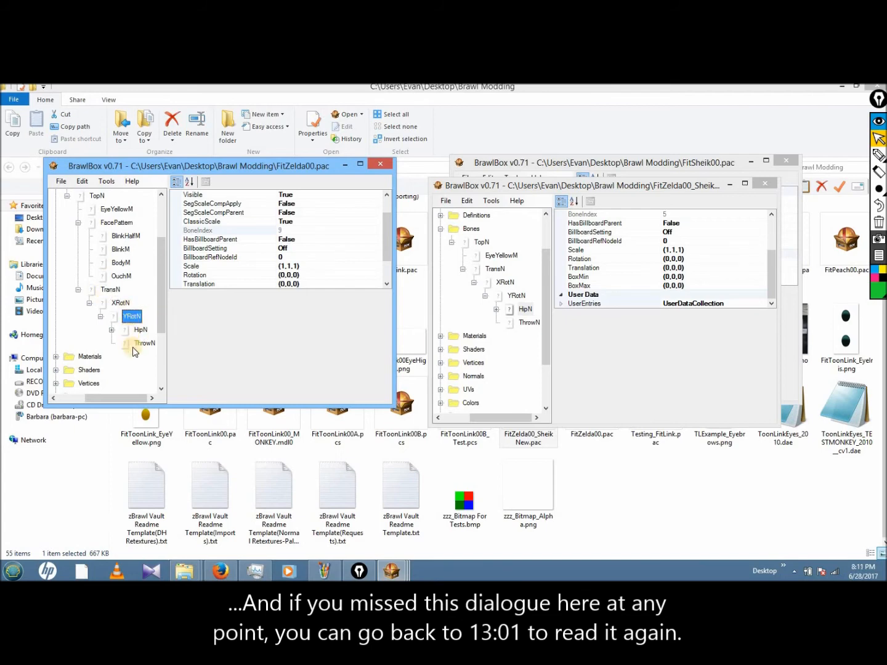
click(120, 302)
click(124, 319)
click(136, 343)
click(105, 225)
click(115, 277)
click(119, 225)
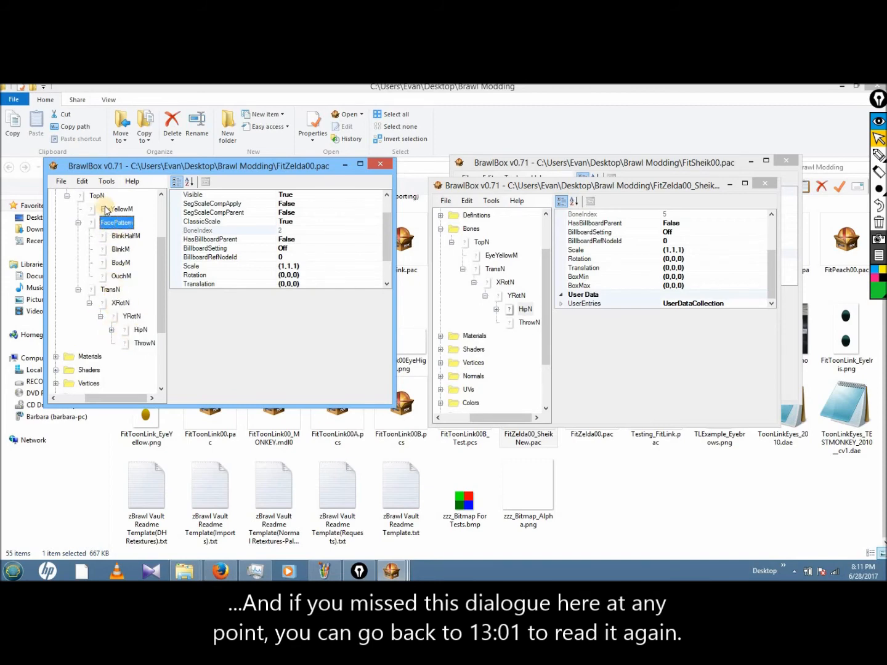
click(99, 197)
click(122, 302)
click(116, 291)
click(123, 304)
click(140, 331)
click(140, 343)
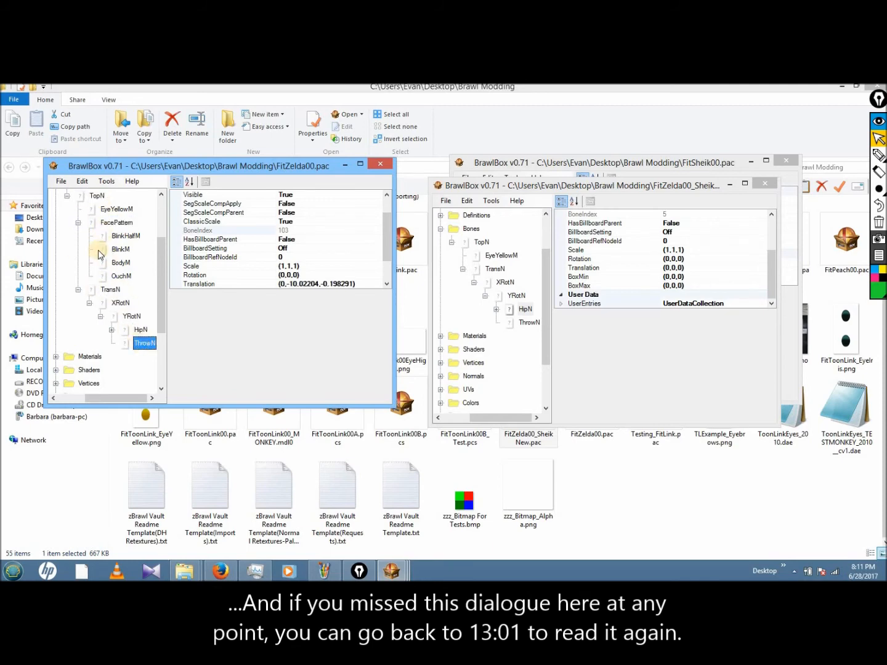
Step: Collapse the TransN branch in both the original Zelda file and the Sheik file
click(97, 290)
double_click(96, 293)
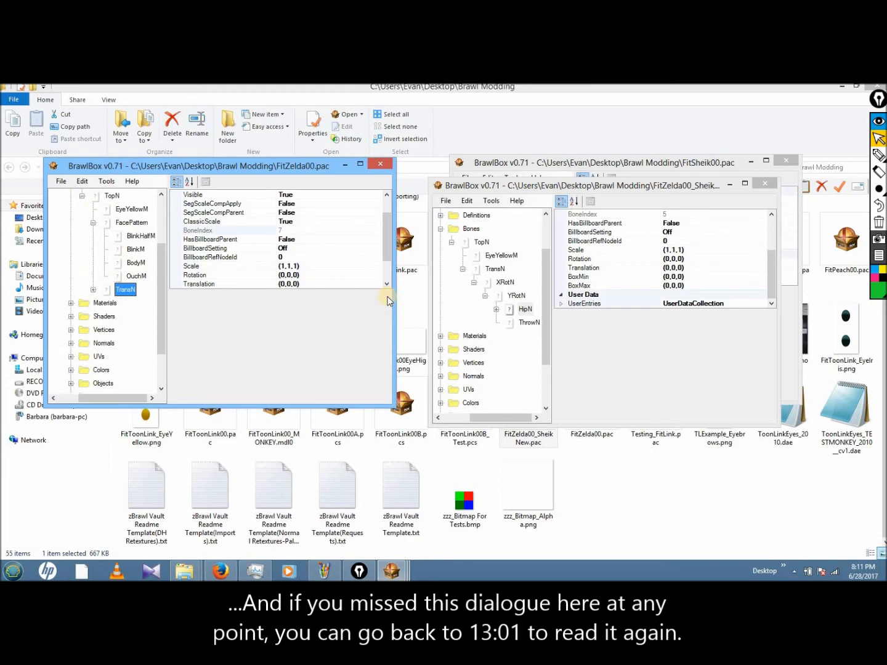
double_click(461, 270)
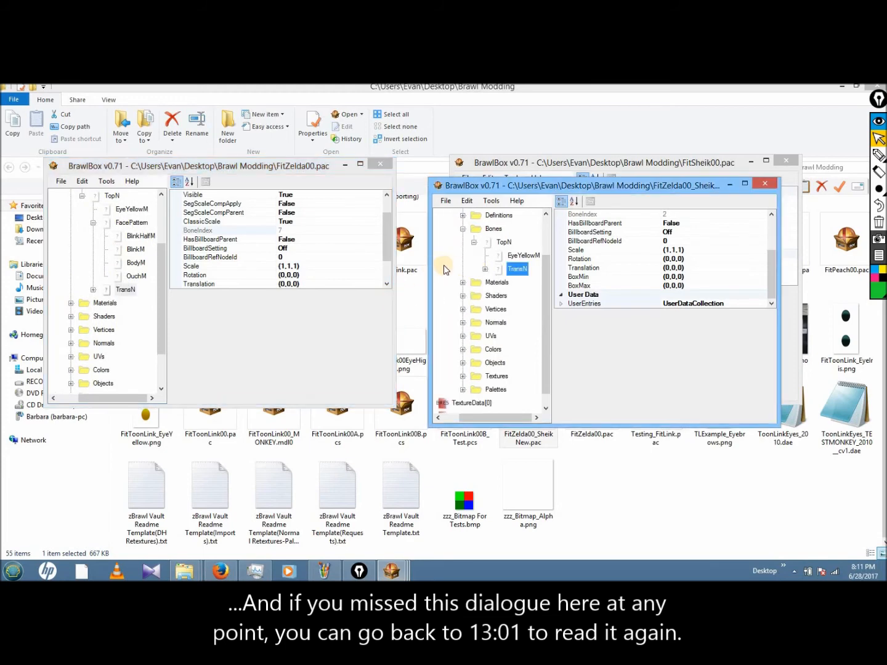
Step: Add a child bone to TopN in the Sheik file and move it up between EyeYellowM and TransN
click(159, 247)
drag(161, 247, 161, 231)
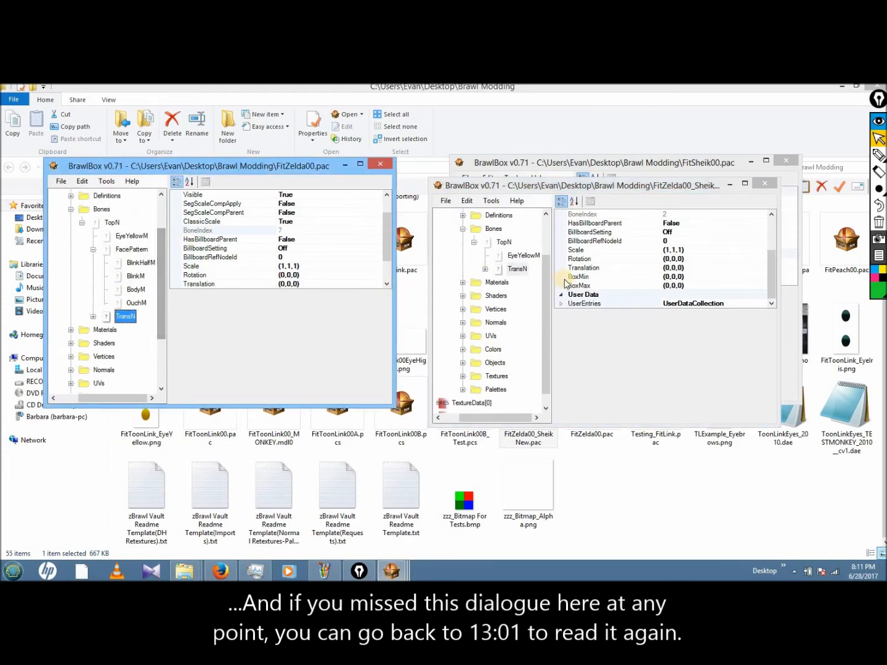
click(501, 241)
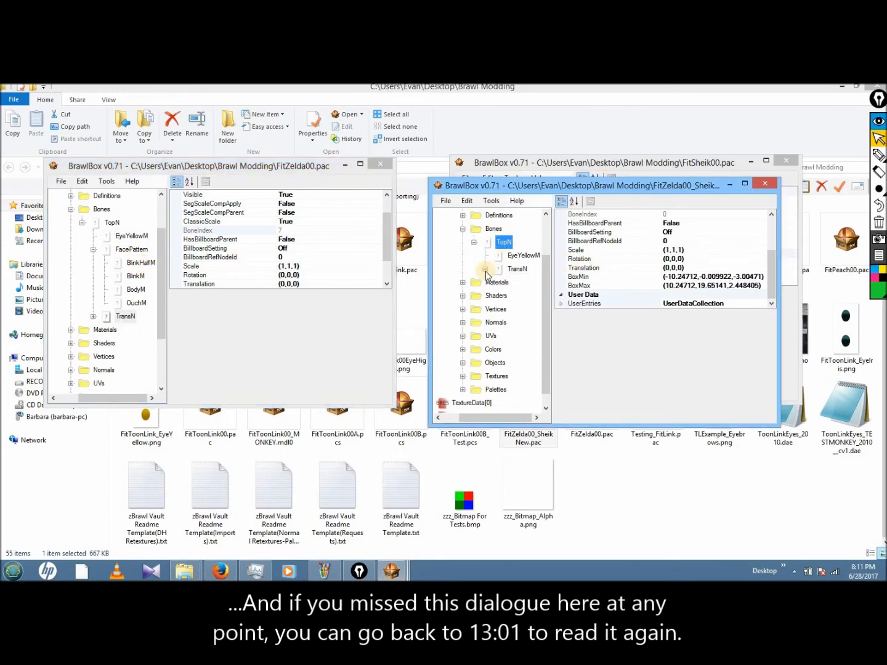
key(ctrl+alt+n)
click(509, 283)
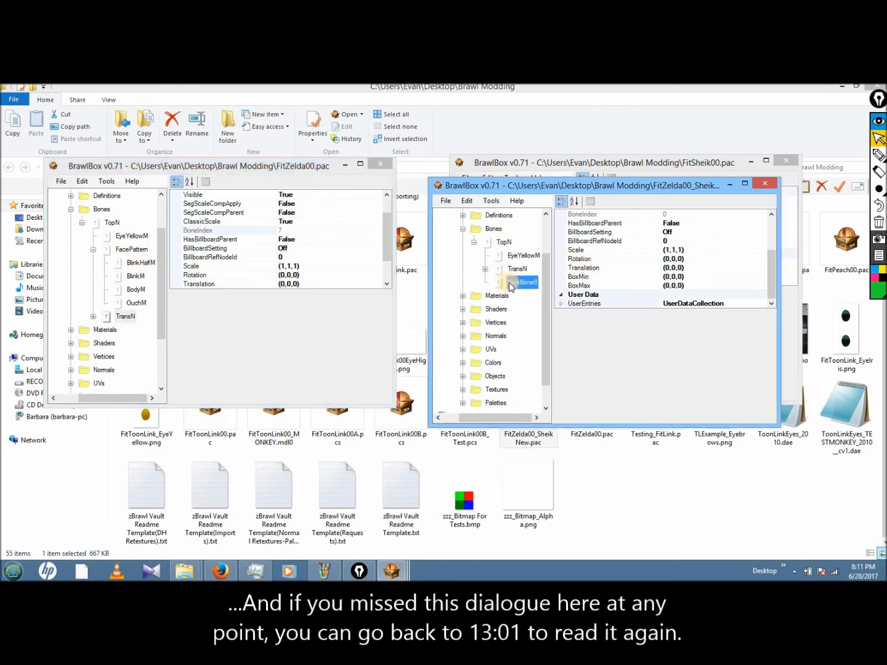
key(ctrl+Up)
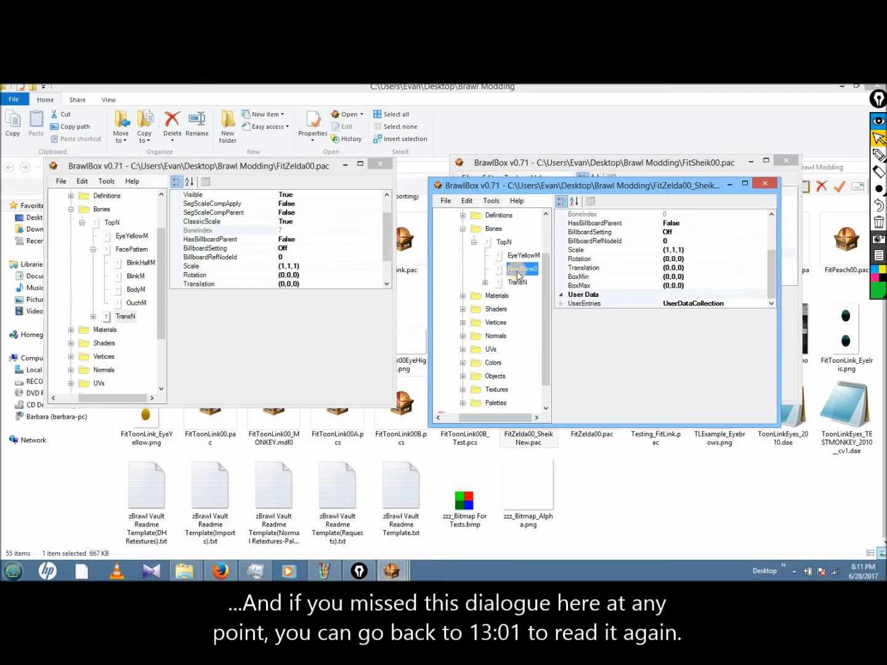
Step: Rename the new bone under TopN as FacePattern and add four child bones to it
right_click(524, 270)
click(559, 302)
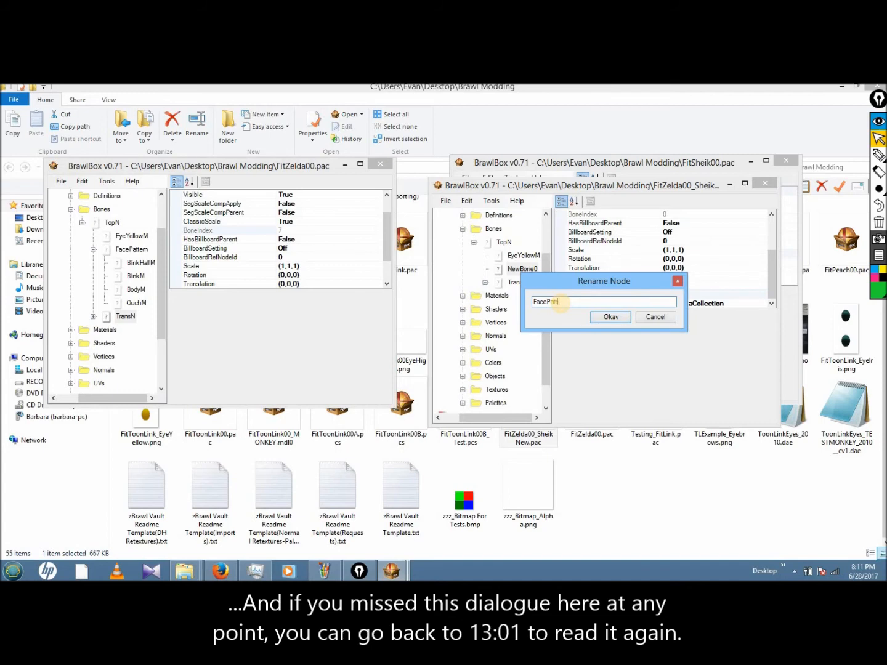
click(608, 317)
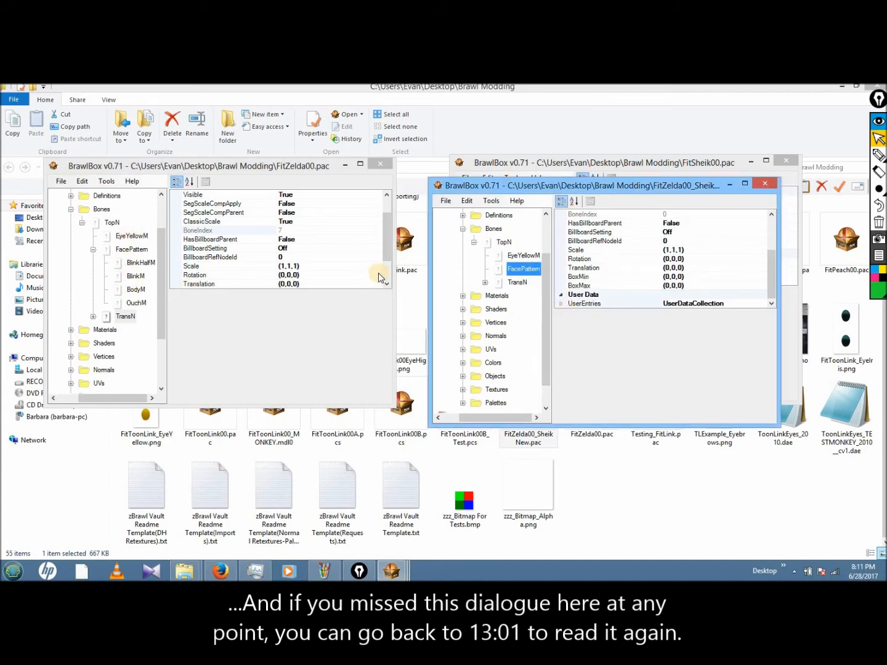
key(ctrl+alt+n)
key(ctrl+alt+n)
key(ctrl+alt+n)
key(ctrl+alt+n)
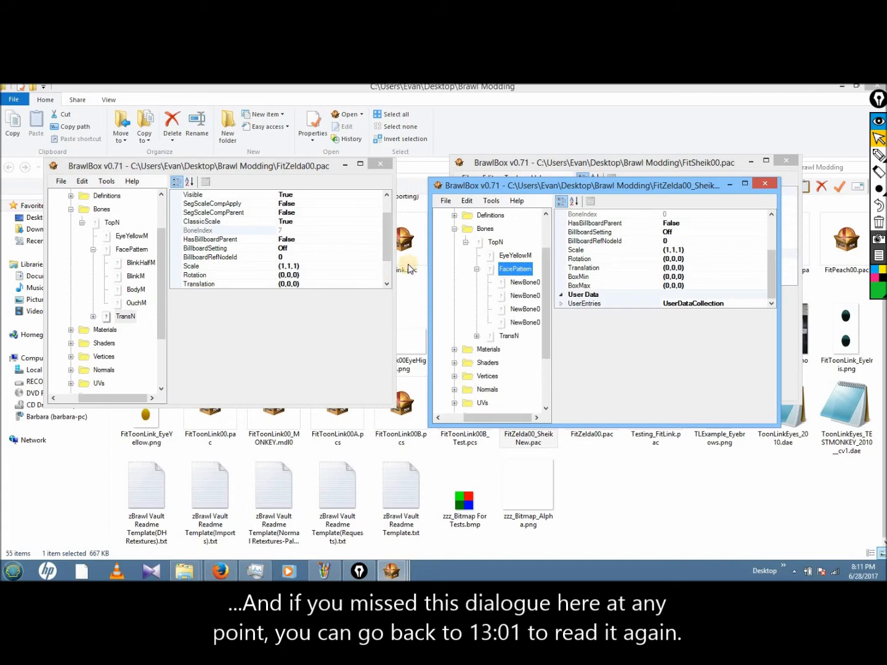
Step: Rename the first two child bones of FacePattern as BlinkHalfM and BlinkM
click(530, 282)
right_click(539, 282)
click(585, 313)
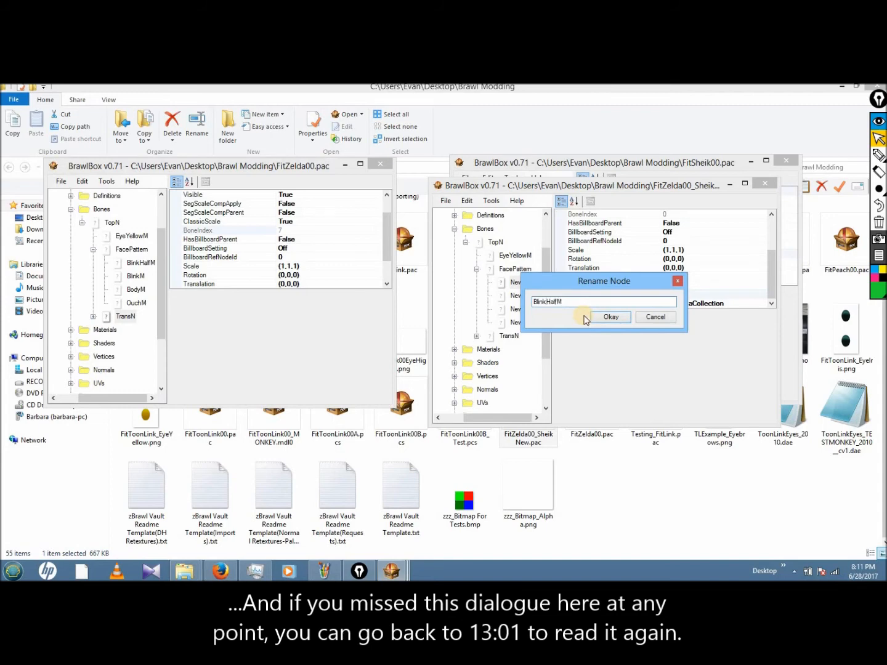
click(608, 317)
right_click(526, 294)
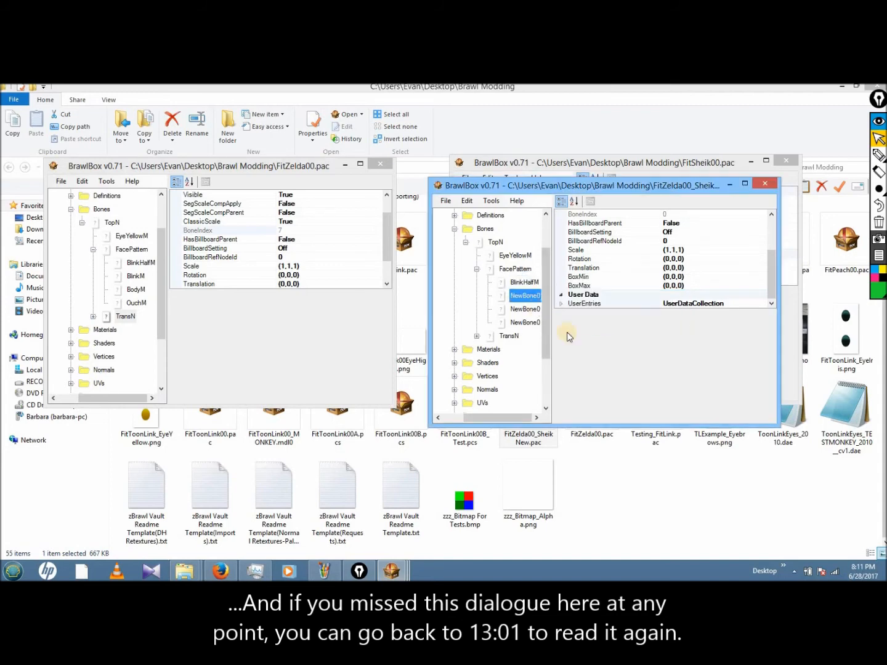
click(567, 330)
text(Bli)
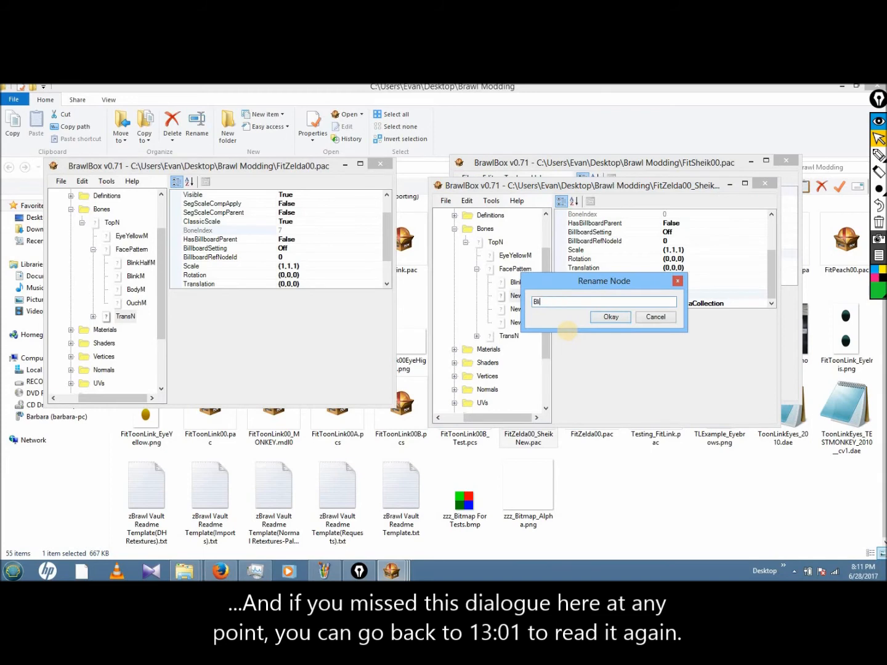
click(610, 317)
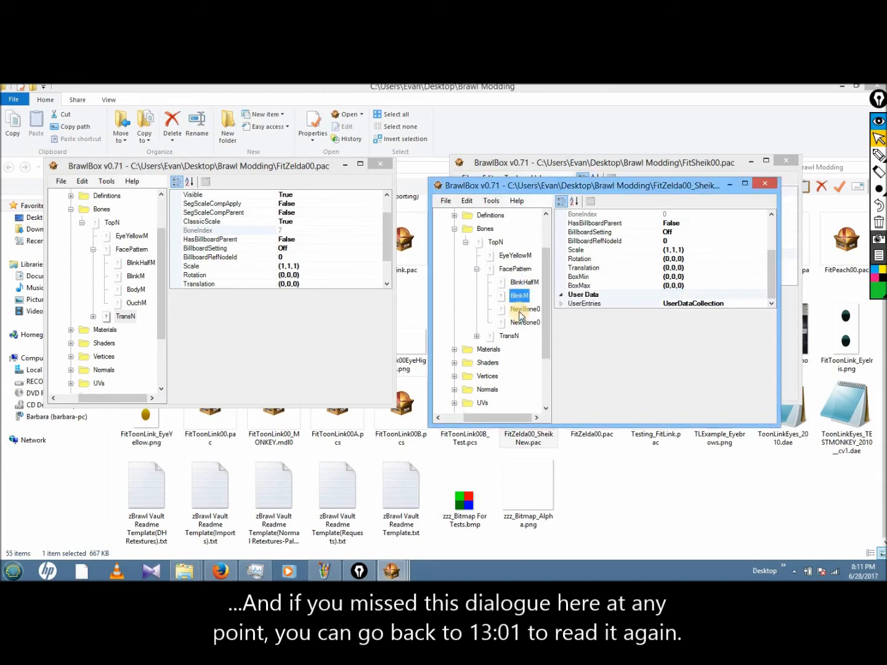
Step: Rename the last two child bones of FacePattern as BodyM and OuchM
right_click(519, 308)
click(552, 343)
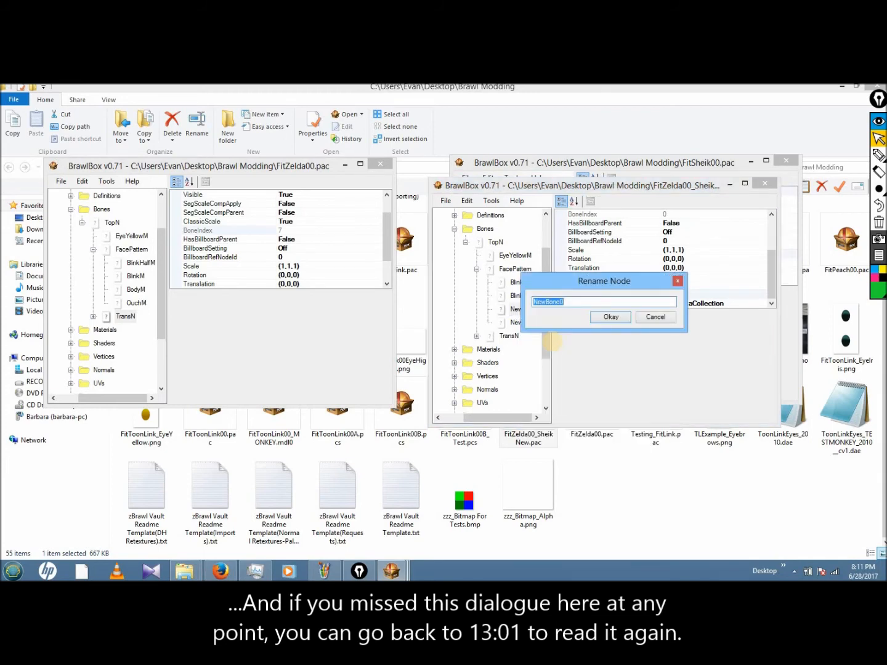
click(615, 317)
right_click(521, 322)
click(573, 354)
text(OuchM)
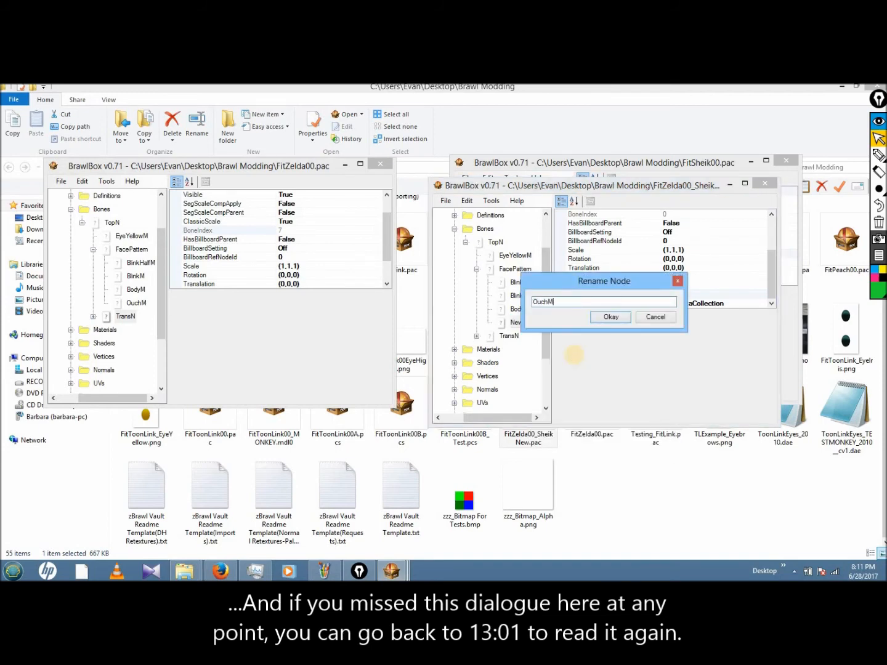
click(607, 319)
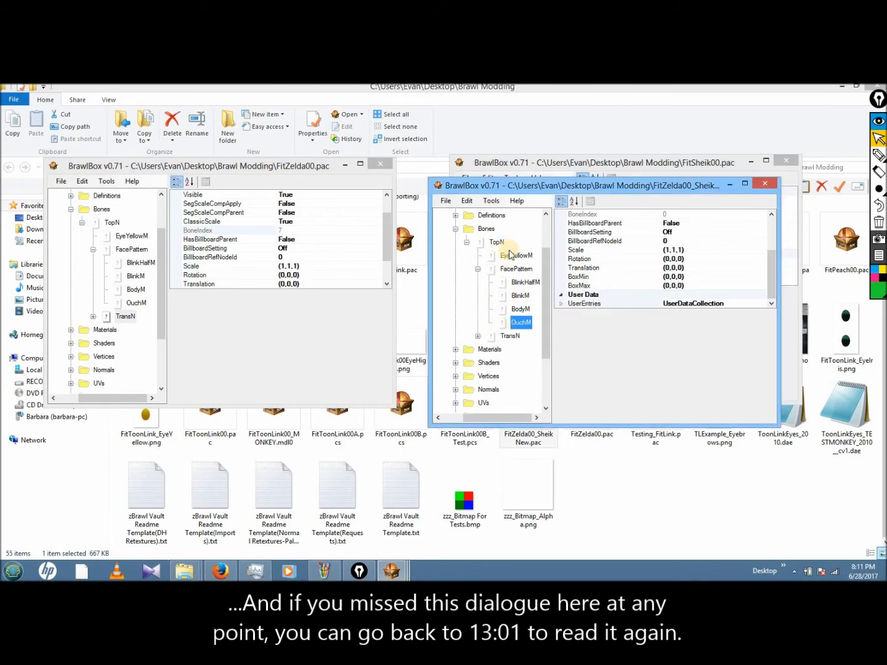
Step: Collapse the FacePattern branch and the Bones folder in both files
click(514, 269)
double_click(514, 270)
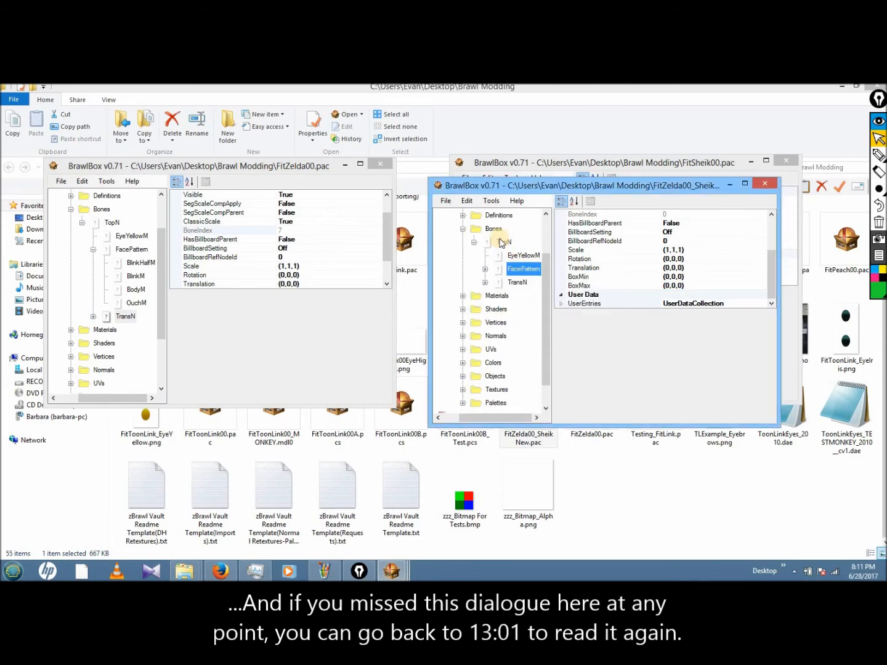
double_click(127, 249)
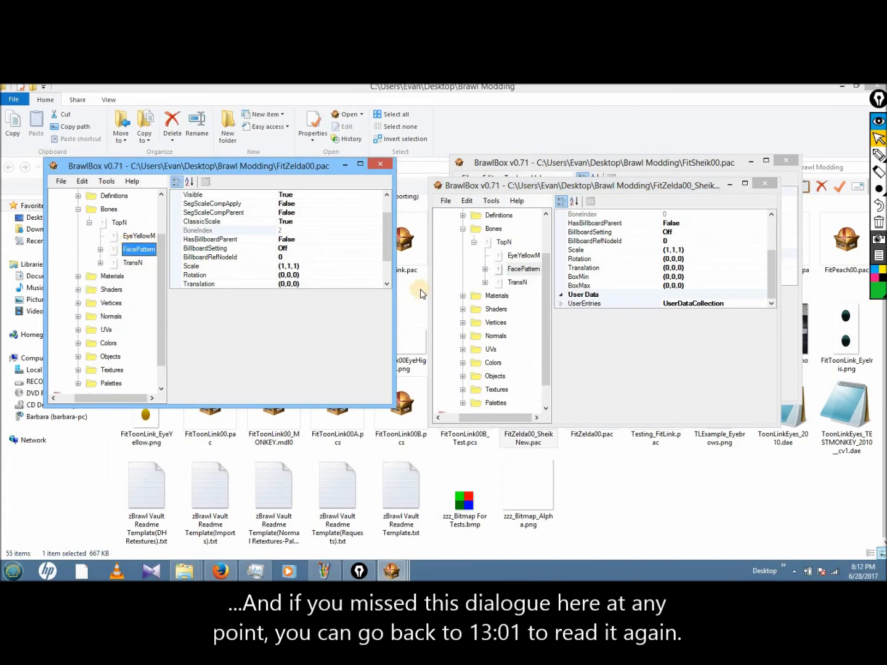
double_click(108, 213)
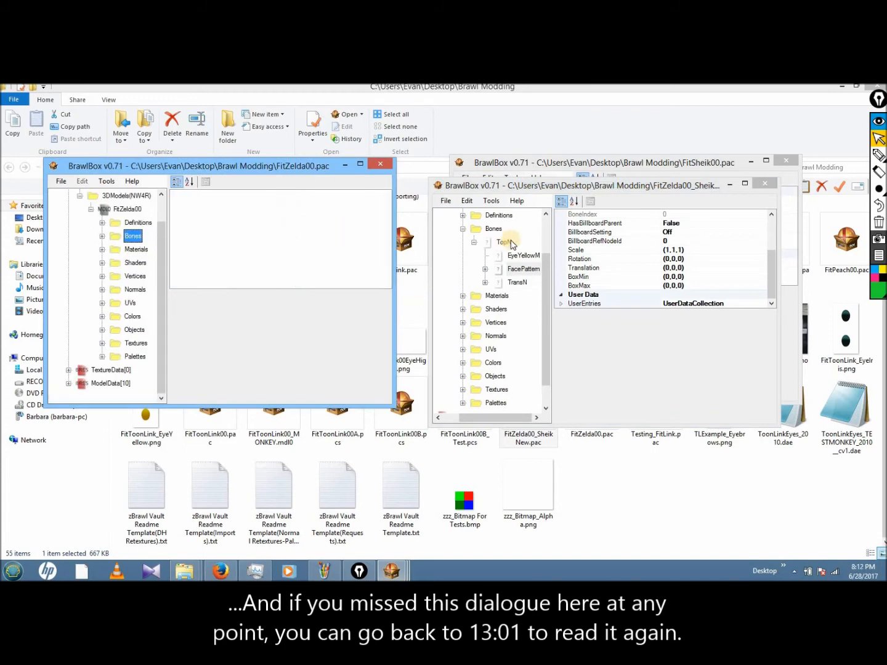
click(493, 229)
click(462, 229)
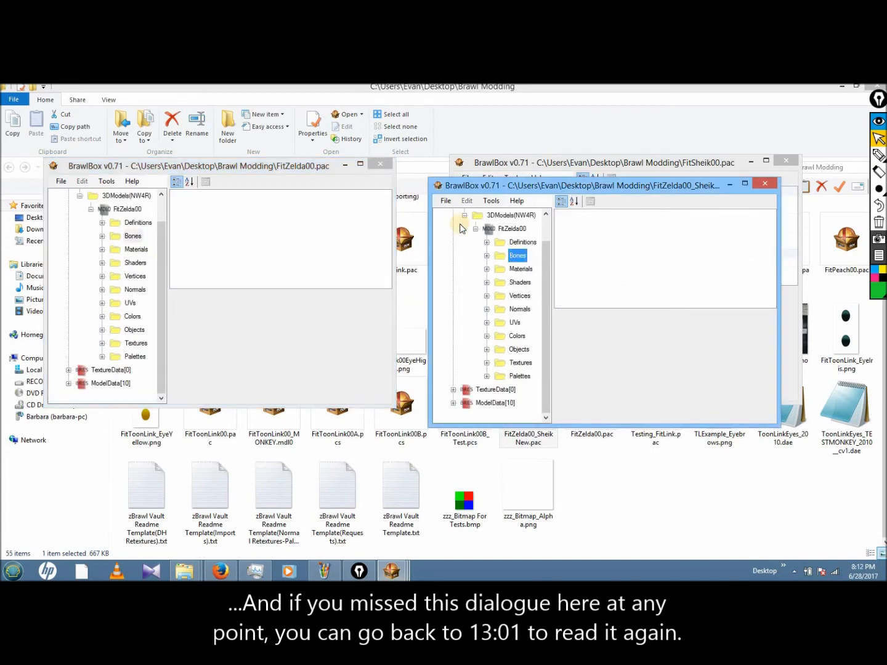
Step: Collapse the FitZelda00 model node under 3DModels(NW4R) in both files
double_click(503, 229)
click(126, 208)
double_click(126, 208)
click(127, 209)
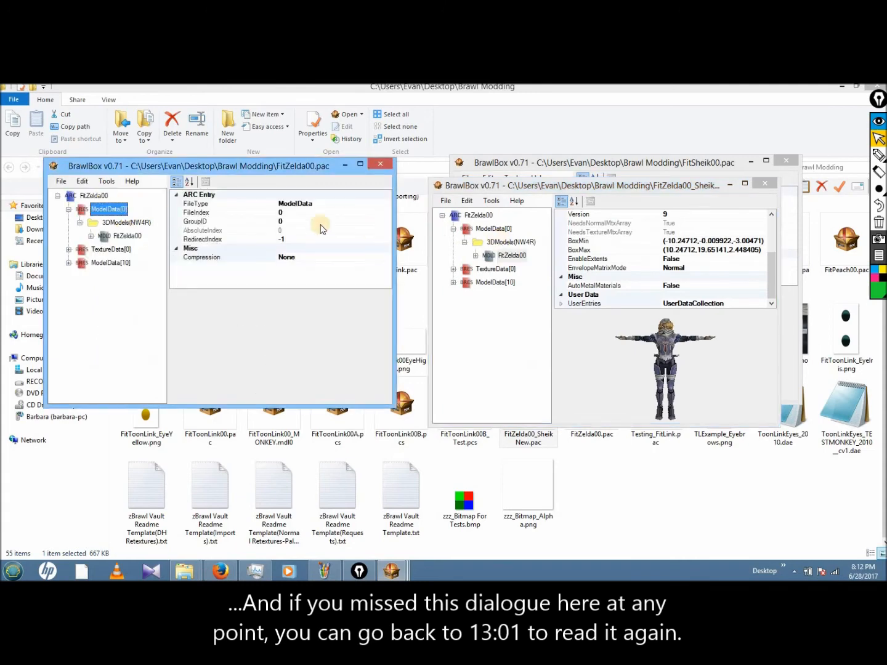
Step: Select the FitZelda00 model in both files and save FitZelda00_SheikNew.pac
click(111, 236)
click(502, 255)
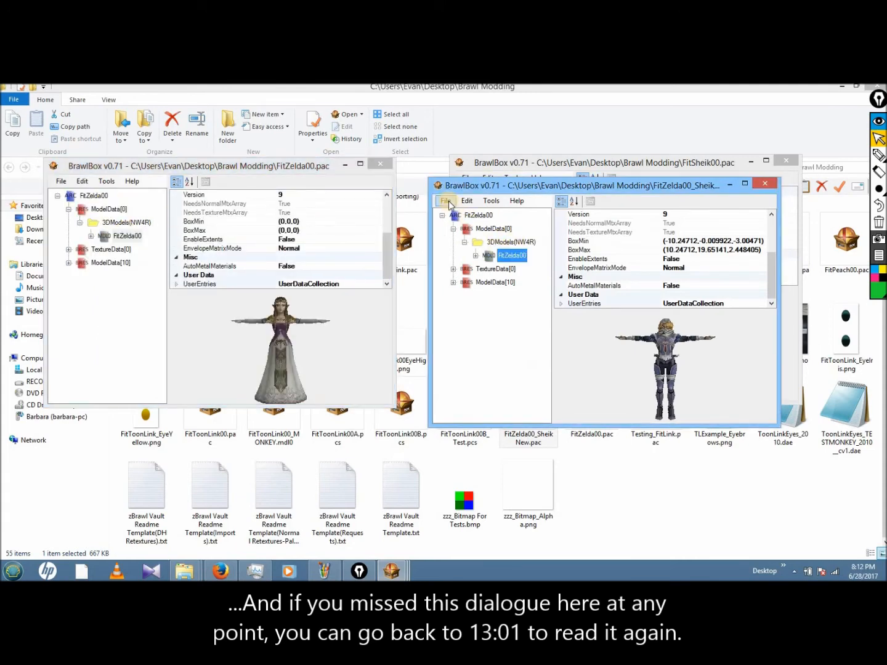
click(446, 201)
click(445, 201)
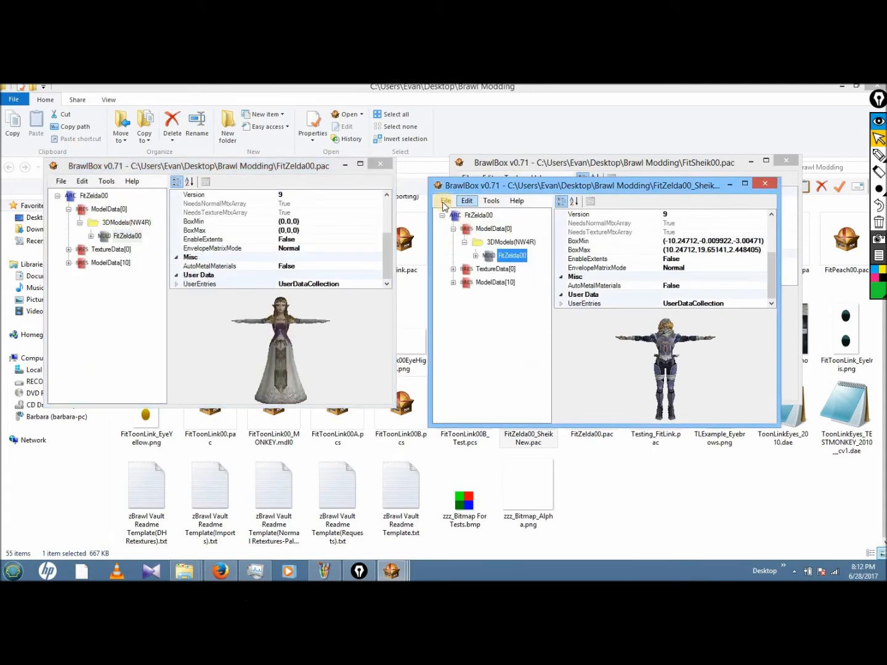
Step: Close the window holding the original FitZelda00.pac
click(383, 168)
click(381, 165)
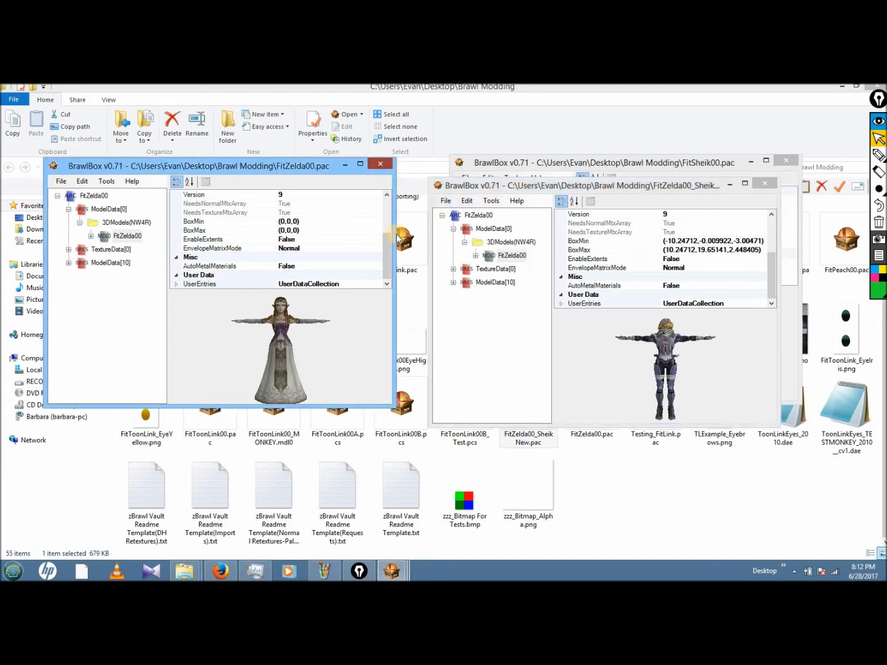
key(Return)
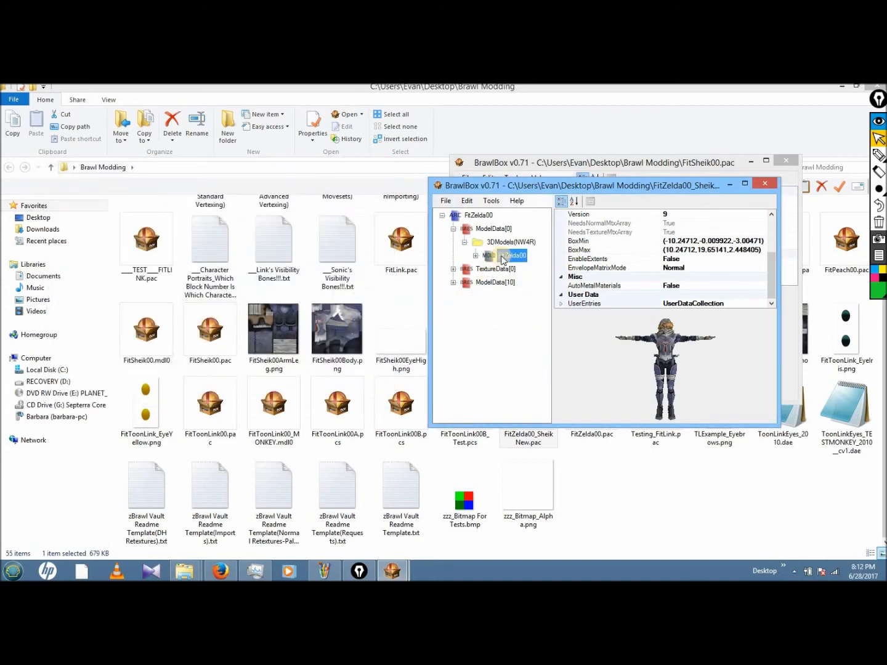
Step: Expand the FitZelda00 model in the Sheik file and list the polygons in its Objects folder
double_click(504, 259)
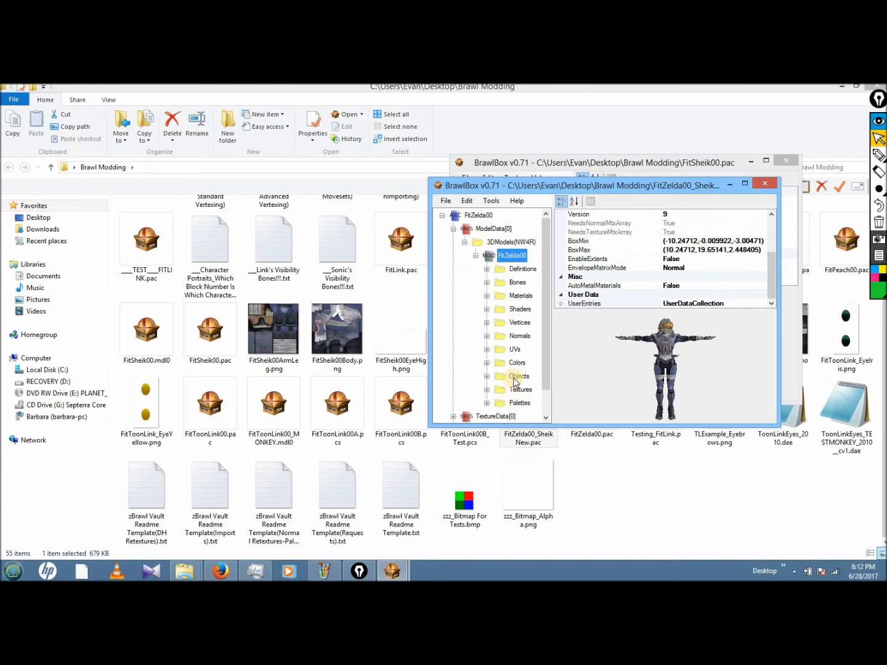
click(518, 296)
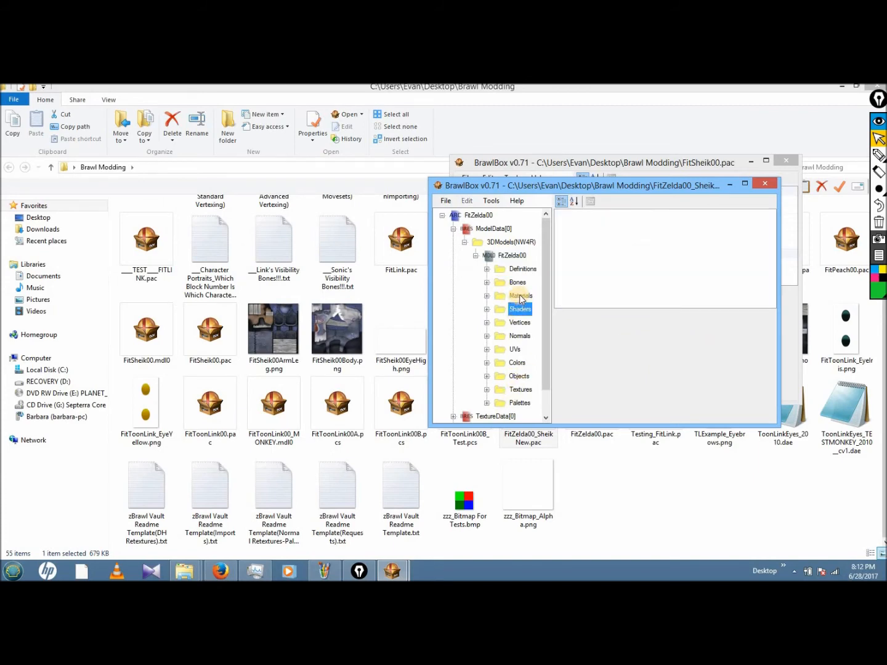
click(505, 258)
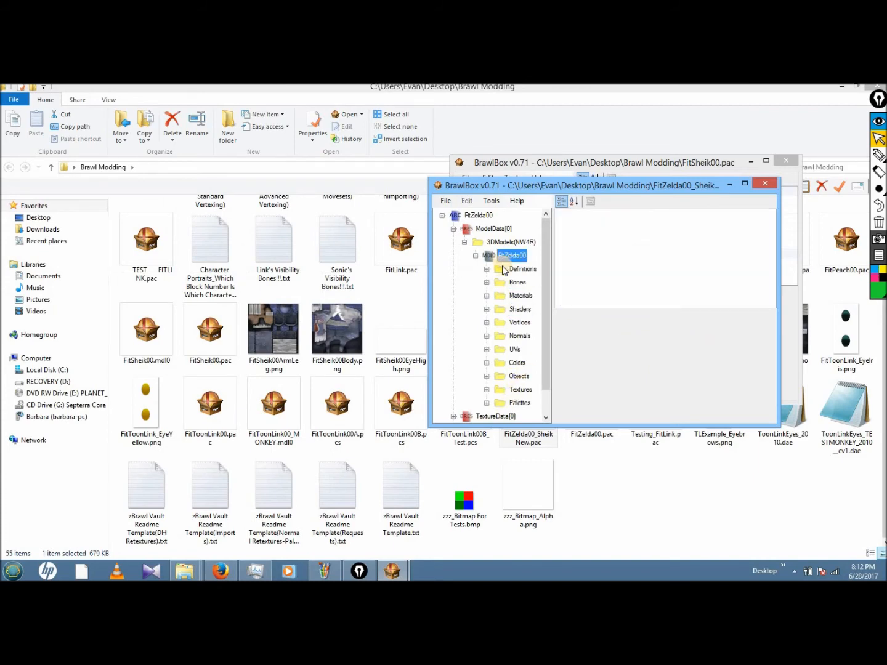
click(517, 336)
click(513, 349)
click(517, 363)
click(519, 377)
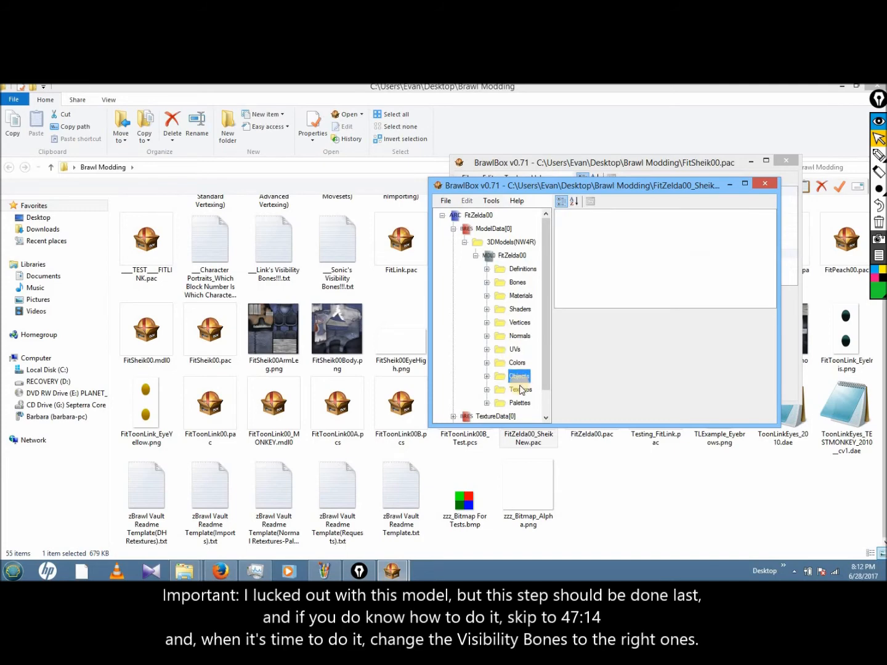
double_click(520, 376)
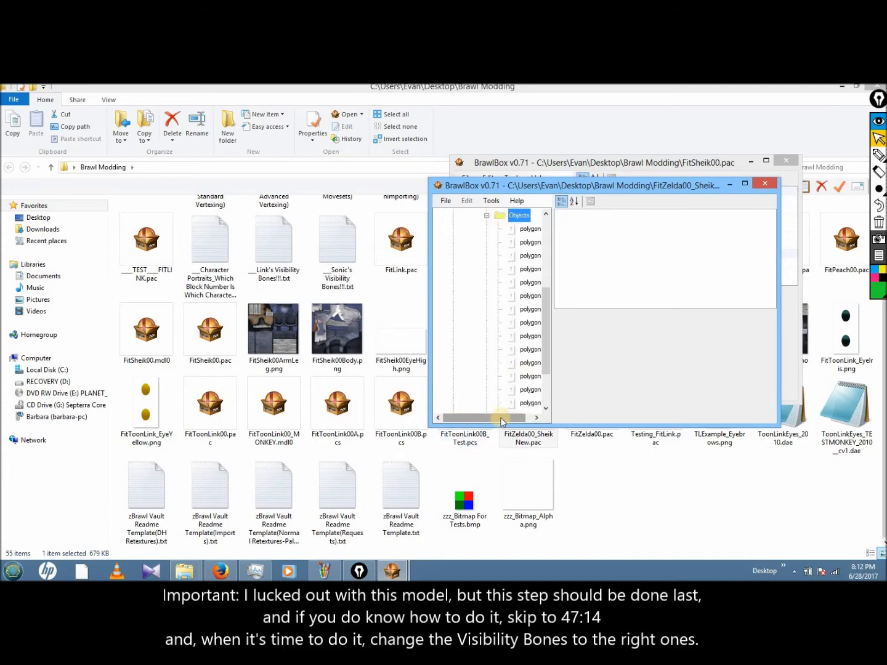
Step: Select polygon0 and bring its VisibilityBone property into view
click(523, 229)
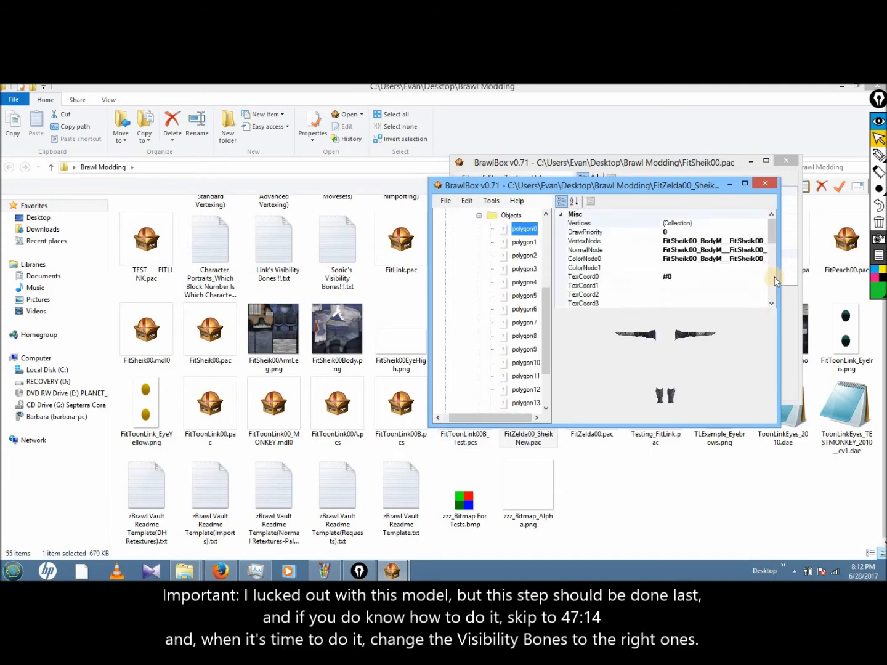
click(589, 258)
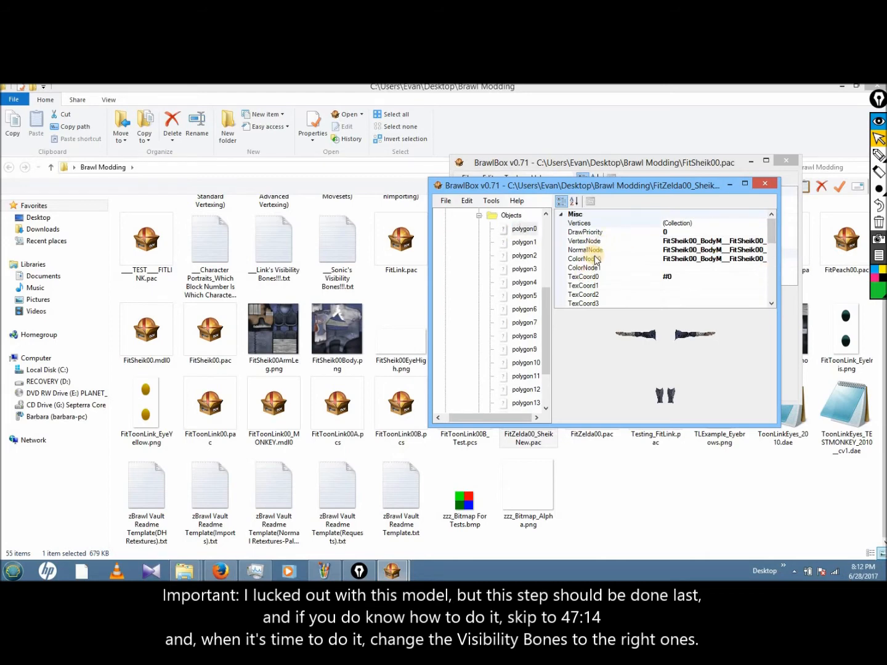
click(590, 279)
drag(772, 235, 773, 269)
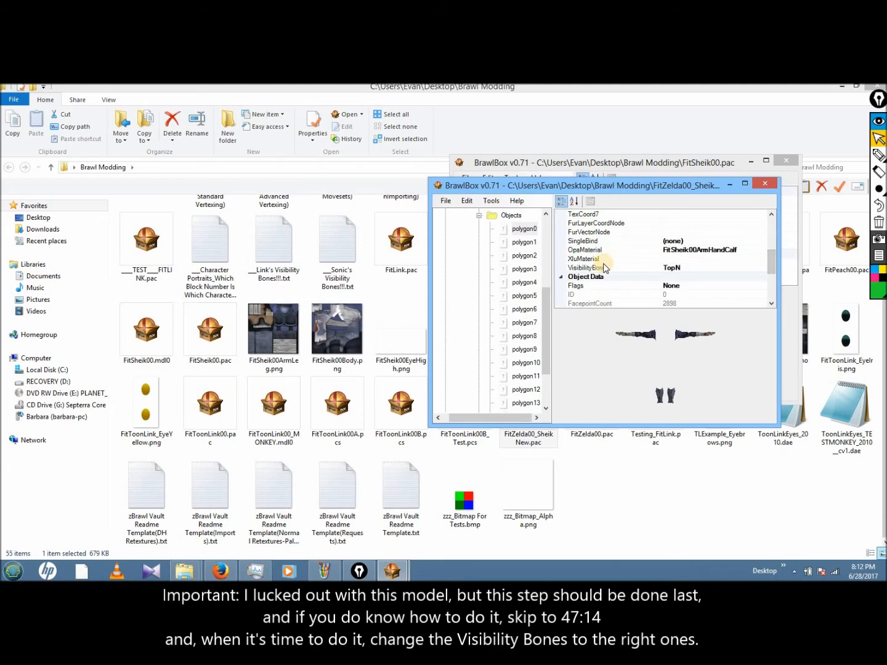
Step: Underline polygon0's VisibilityBone property in green with the on-screen pen and return to the normal cursor
click(878, 154)
drag(563, 278, 702, 278)
click(878, 140)
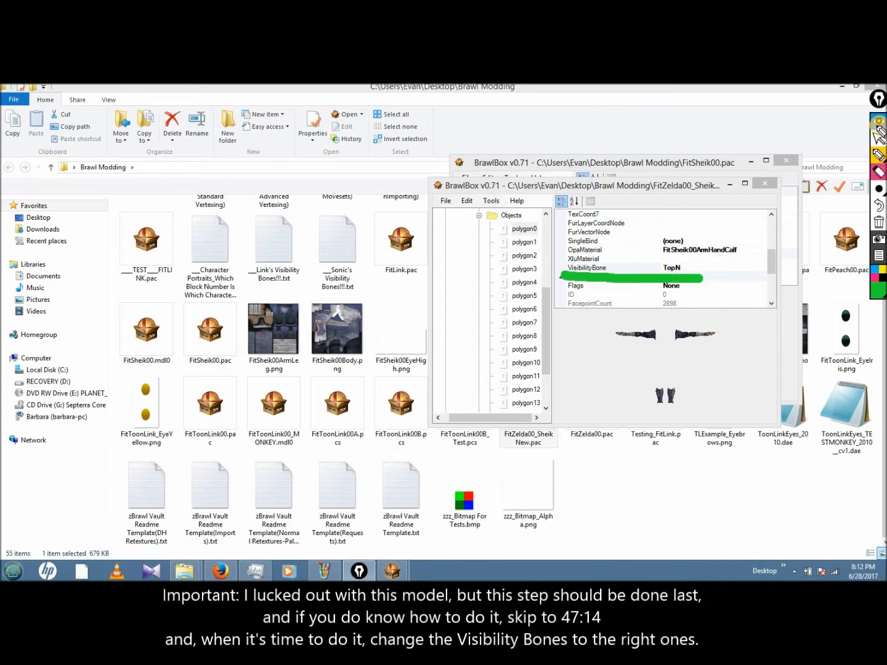
Step: Review the entries under the FitZelda00 model and examine polygon0's material and VisibilityBone properties
click(535, 244)
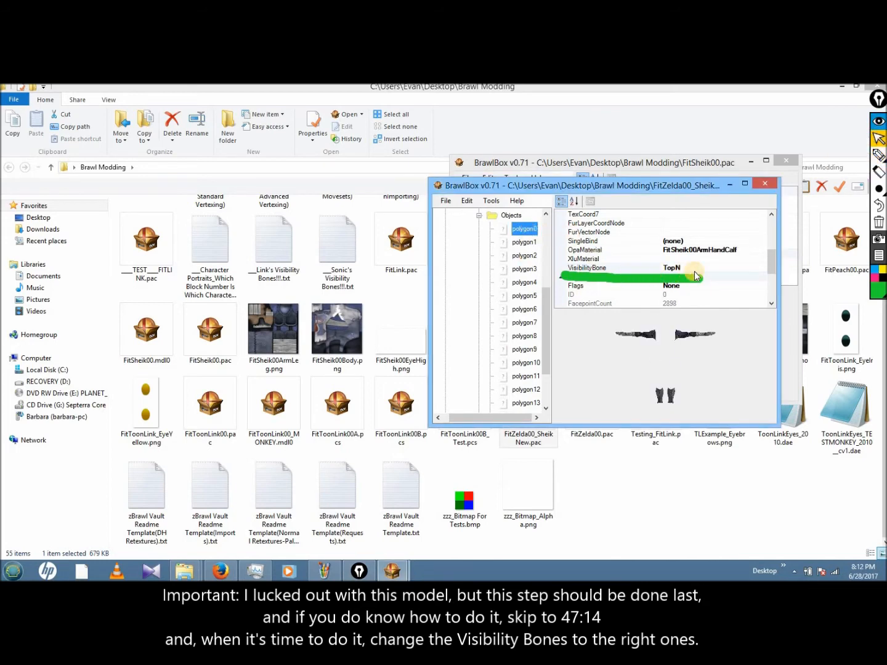
click(528, 242)
drag(546, 305, 543, 217)
click(503, 254)
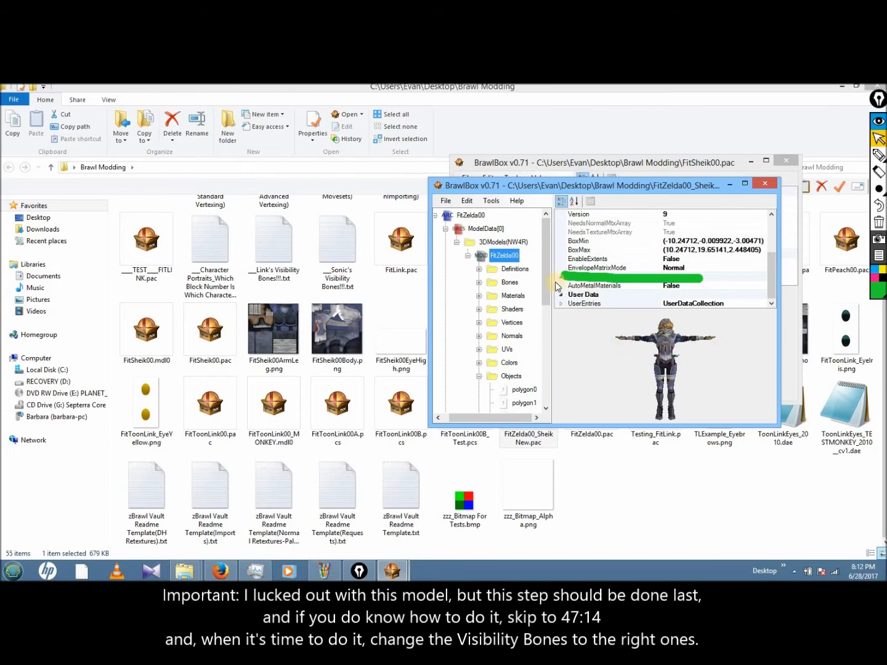
drag(545, 279, 543, 333)
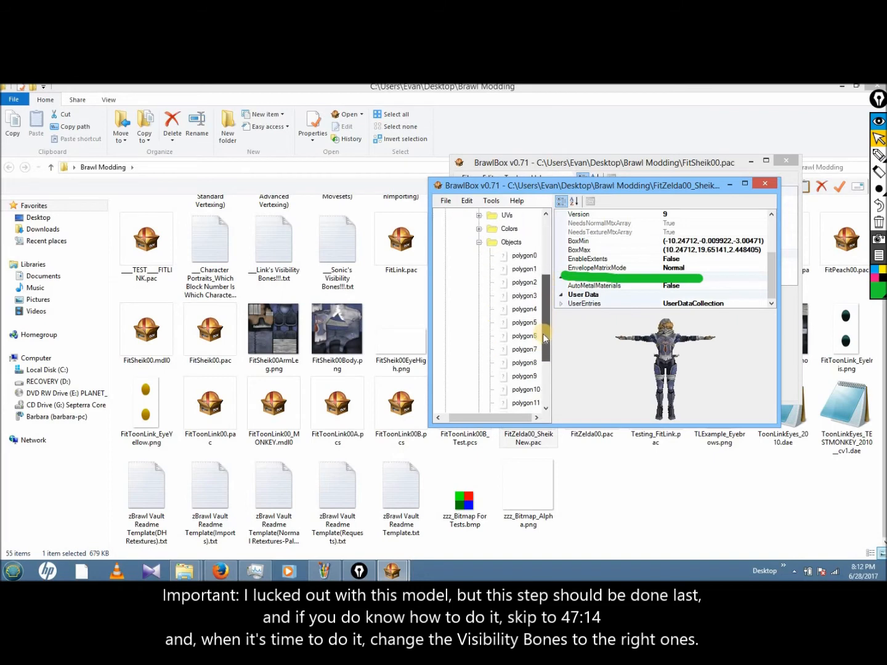
click(520, 256)
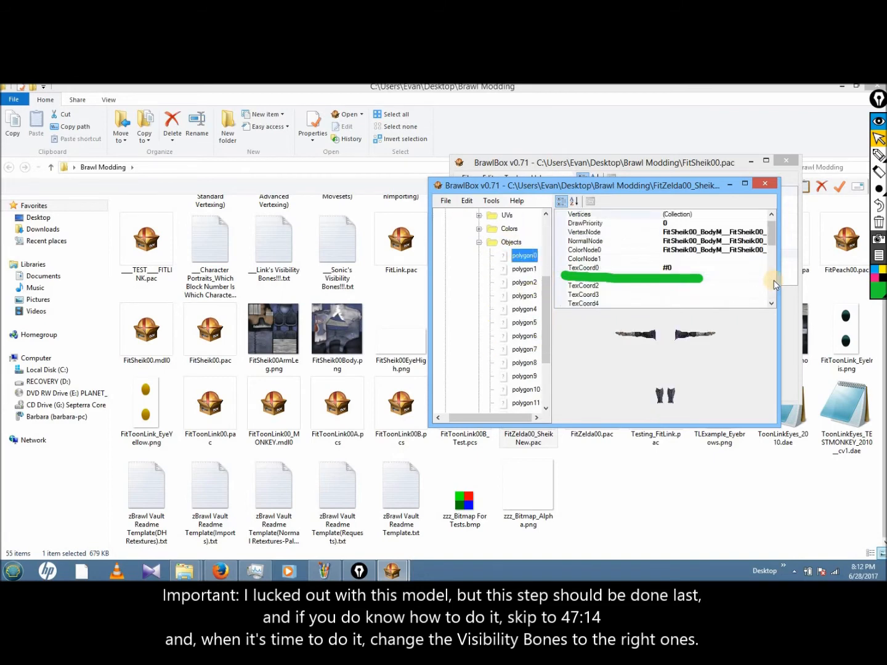
scroll(772, 280, down, 3)
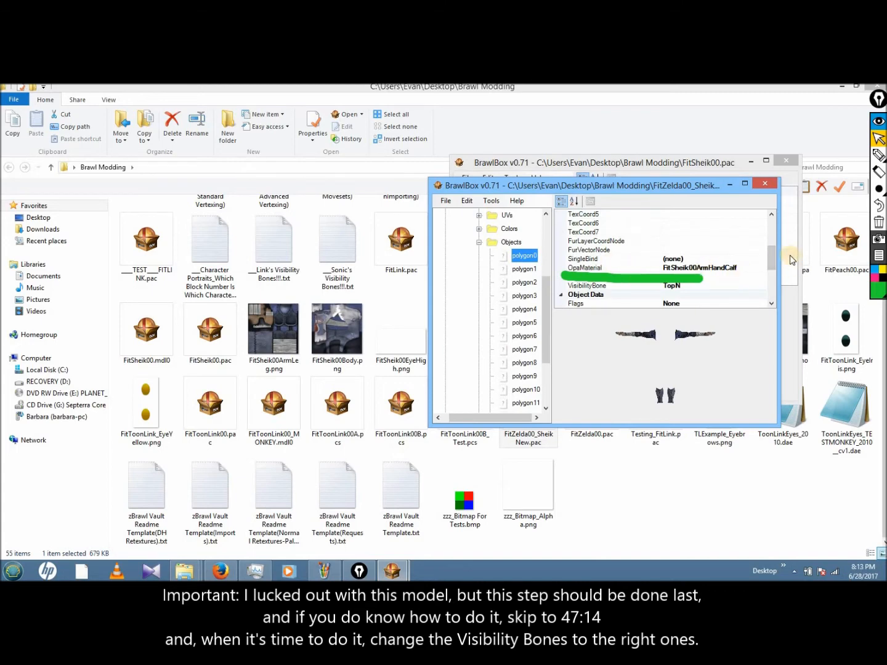
drag(774, 258, 773, 263)
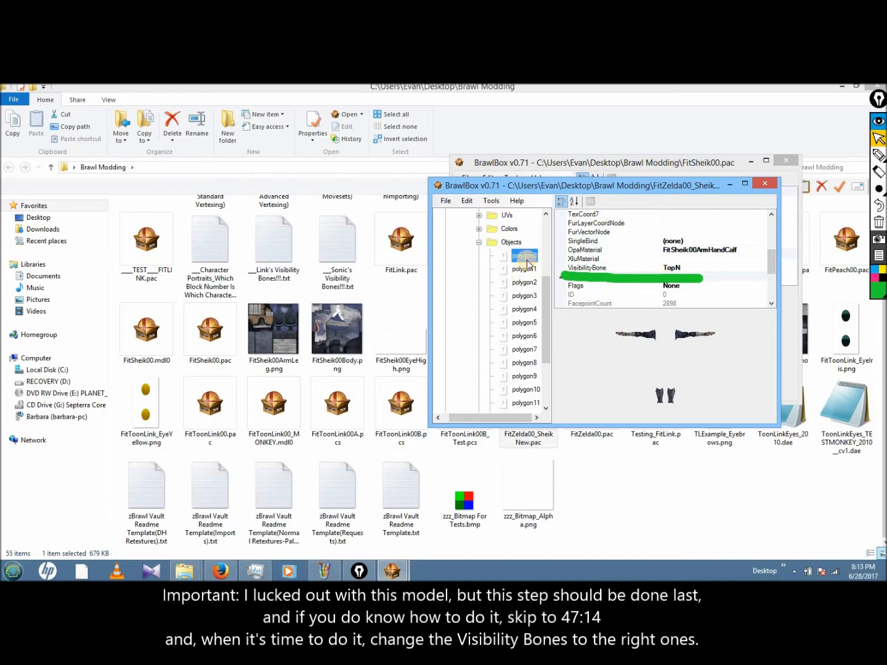
click(608, 259)
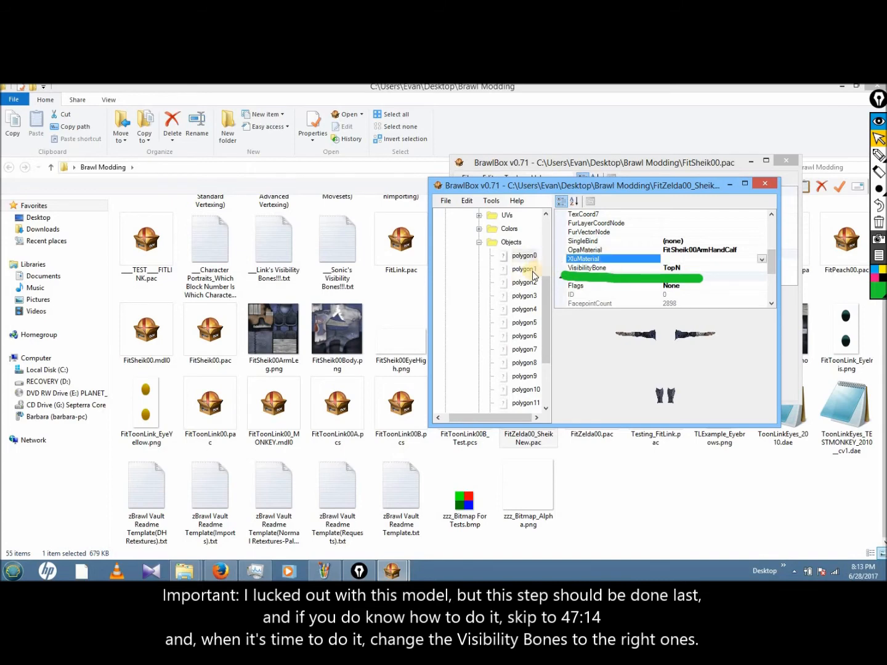
Step: Compare the materials, VisibilityBone and preview shapes of polygon0, polygon1 and polygon2
click(524, 268)
key(Up)
key(Down)
key(Up)
key(Down)
key(Down)
key(Up)
key(Up)
key(Down)
key(Down)
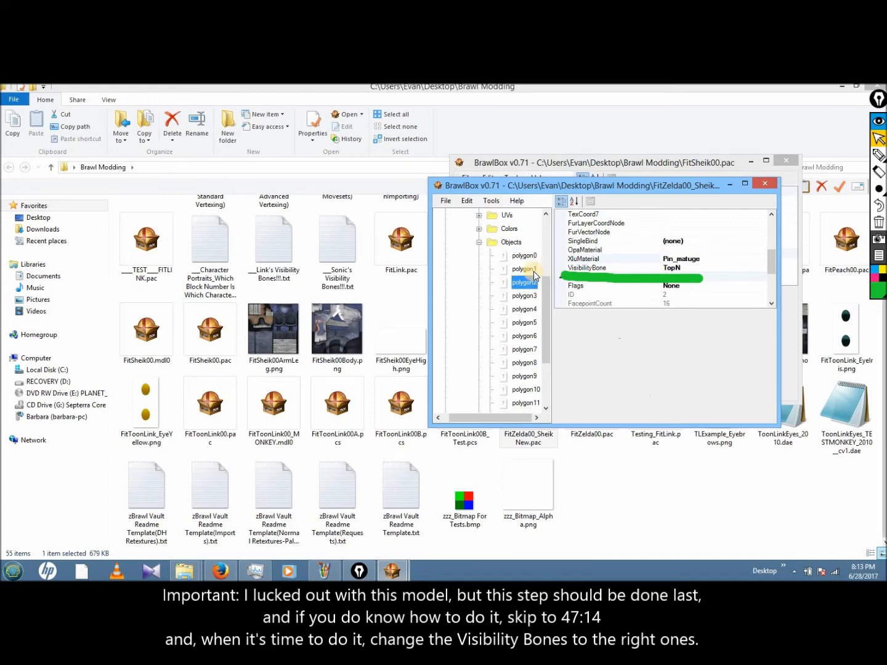
key(Up)
key(Down)
Step: Preview the FitZelda00 model in the Advanced Model Editor with its object list shown and the bones hidden
scroll(493, 274, up, 4)
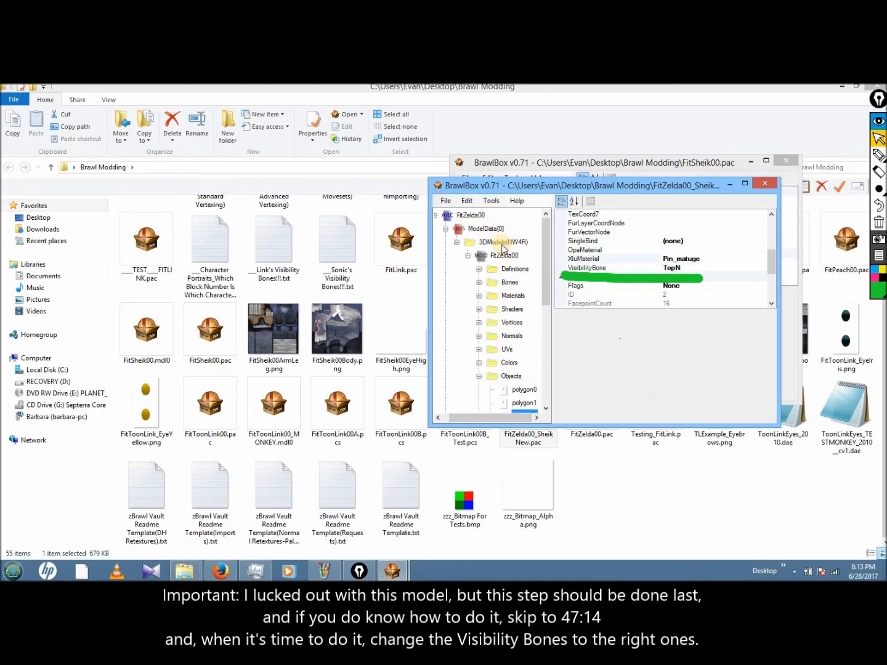
right_click(497, 261)
click(512, 260)
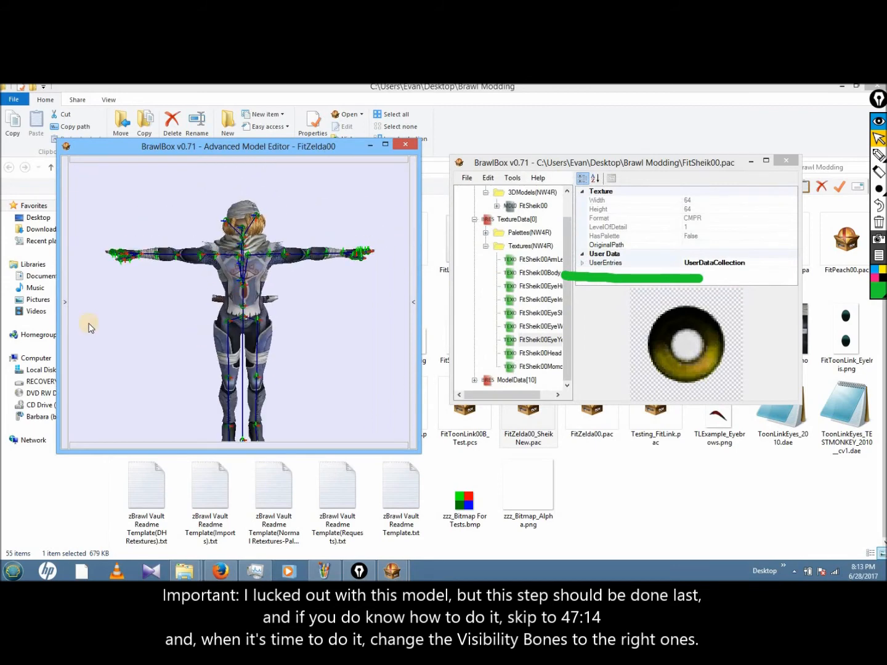
click(65, 328)
click(340, 159)
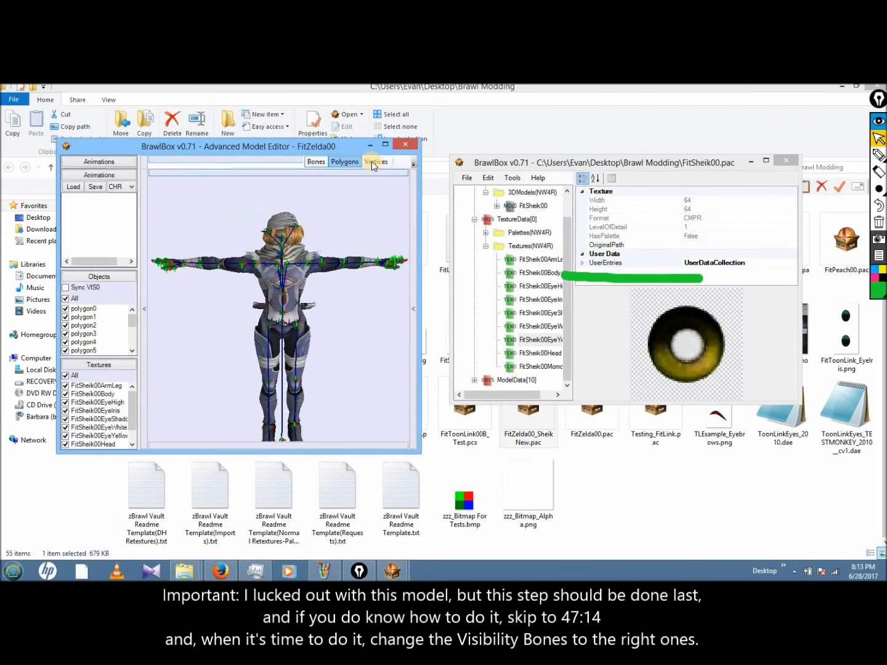
click(323, 165)
click(324, 173)
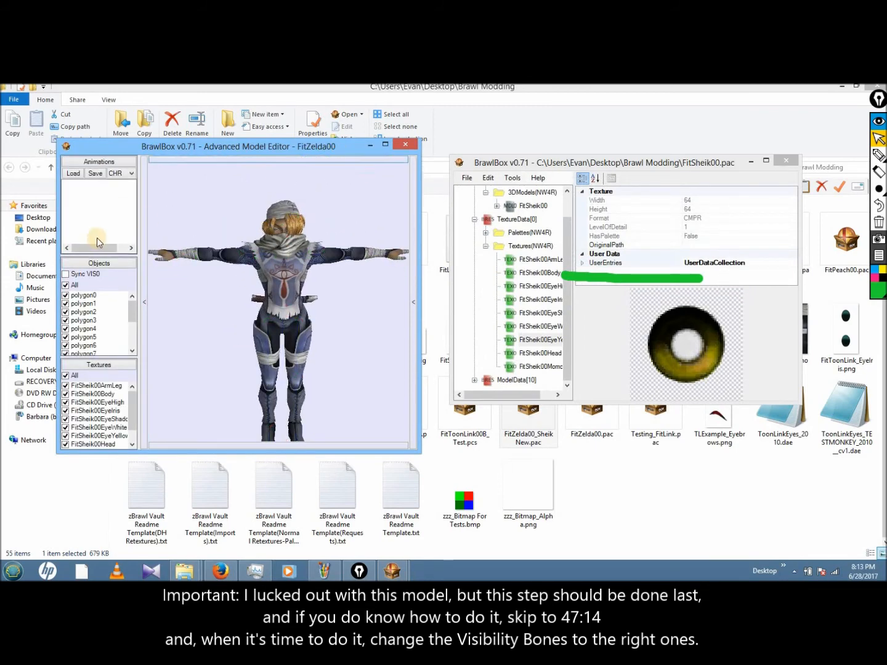
Step: Look for polygon2 in the preview with all objects hidden, restore every object and close the preview
click(73, 285)
click(80, 313)
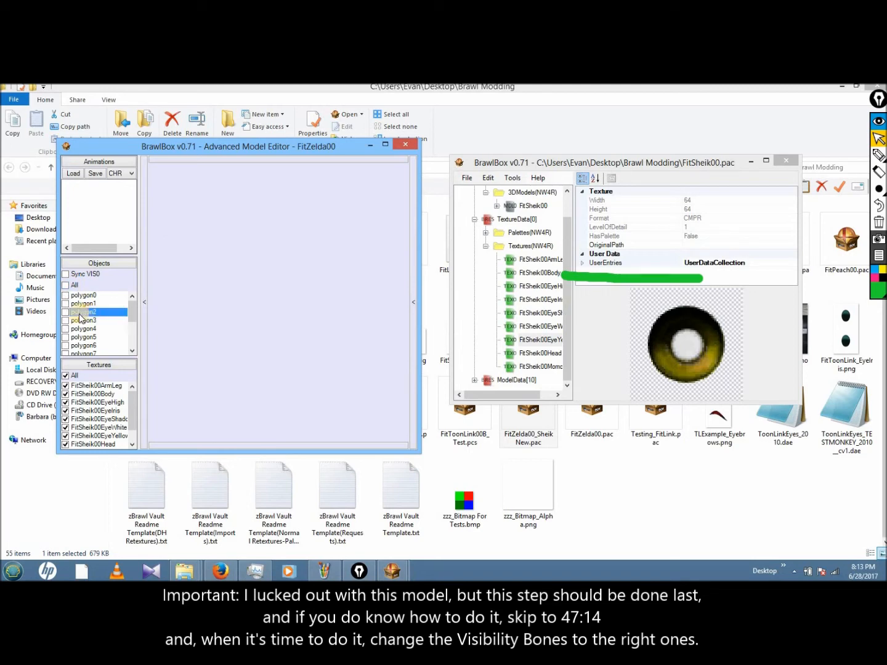
right_drag(248, 325, 229, 330)
scroll(257, 334, up, 5)
click(75, 286)
ctrl+right_drag(220, 330, 174, 308)
scroll(225, 319, down, 8)
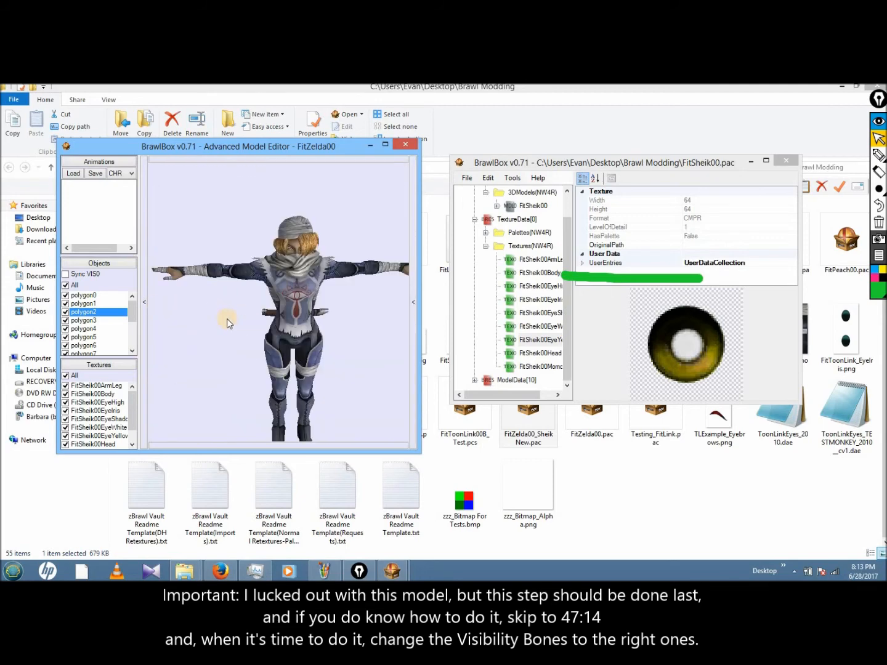
right_drag(234, 298, 250, 246)
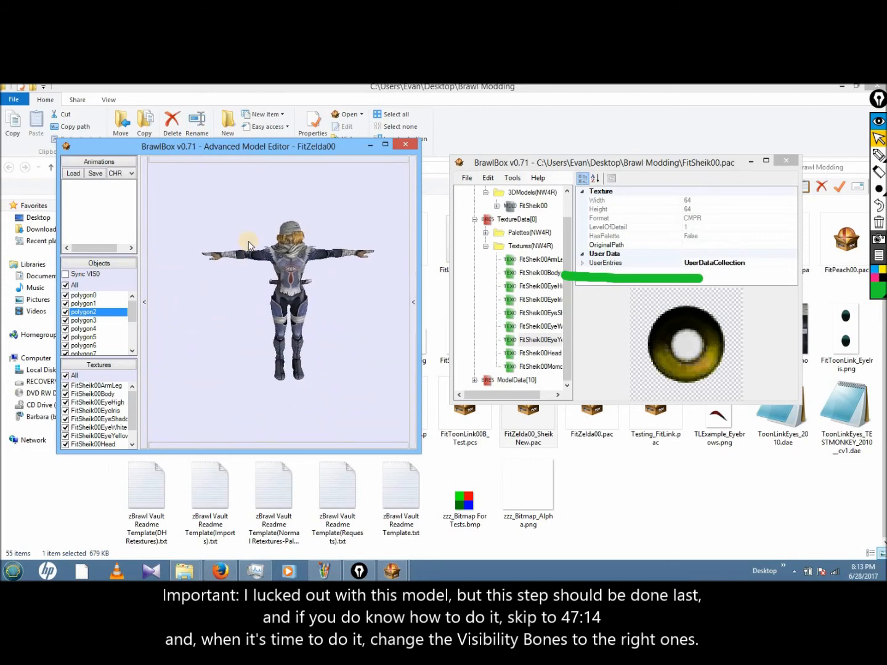
click(407, 147)
Step: Examine the material, SingleBind and VisibilityBone properties of polygon0 through polygon6 in the Objects folder
scroll(545, 337, up, 5)
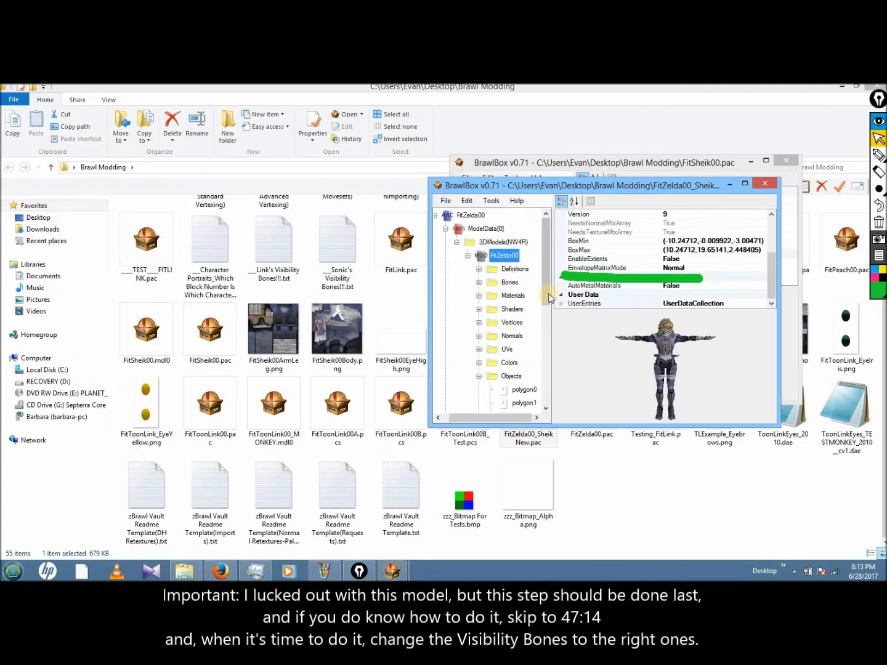
scroll(545, 337, down, 2)
click(524, 282)
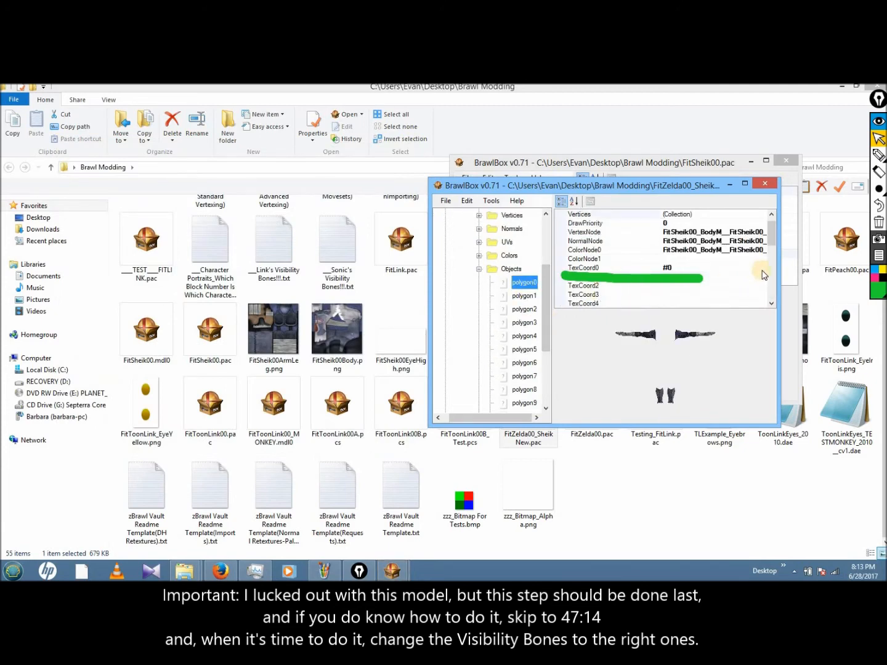
scroll(767, 256, down, 3)
scroll(771, 259, down, 1)
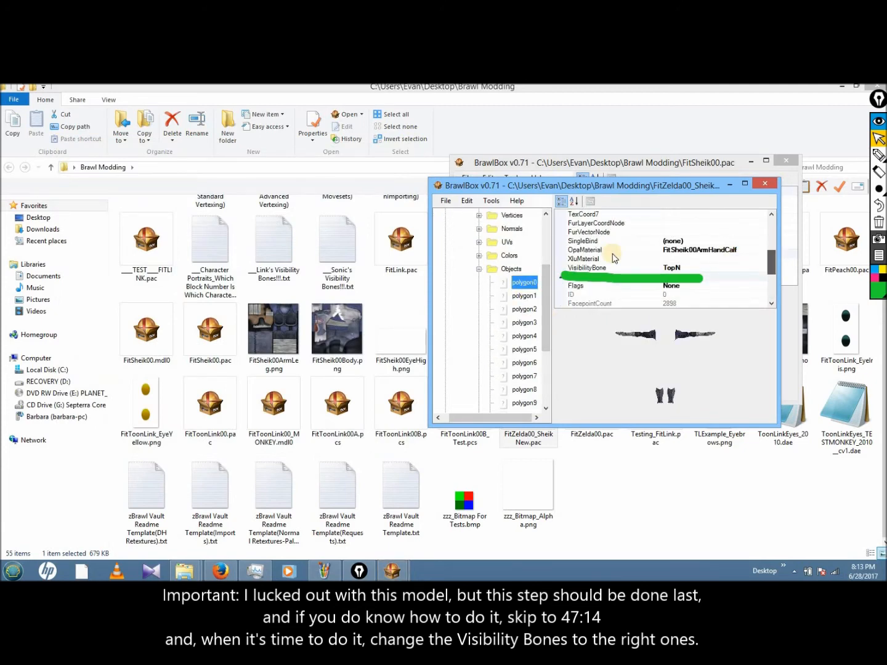
click(524, 296)
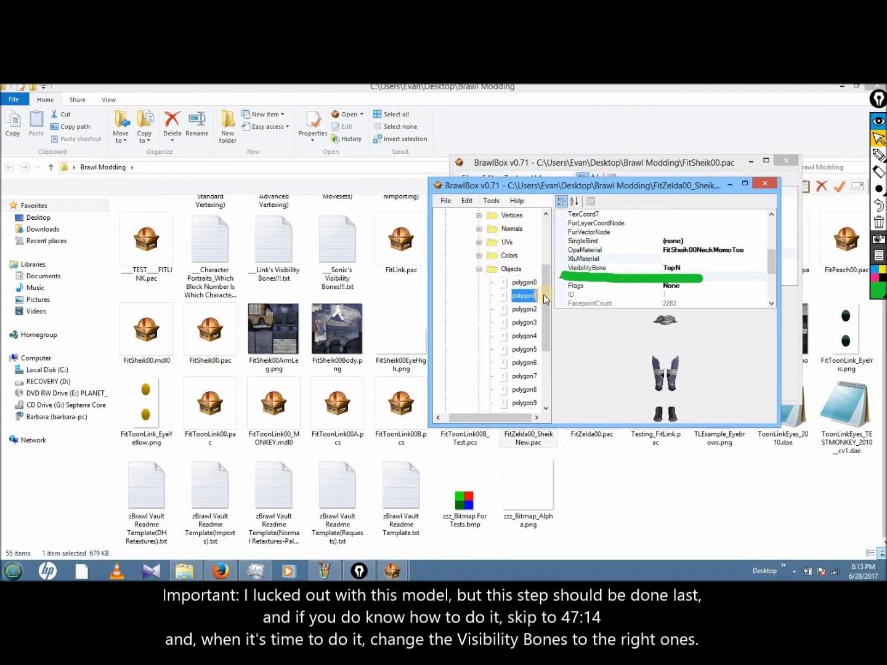
key(Down)
key(Down)
key(Down)
key(Down)
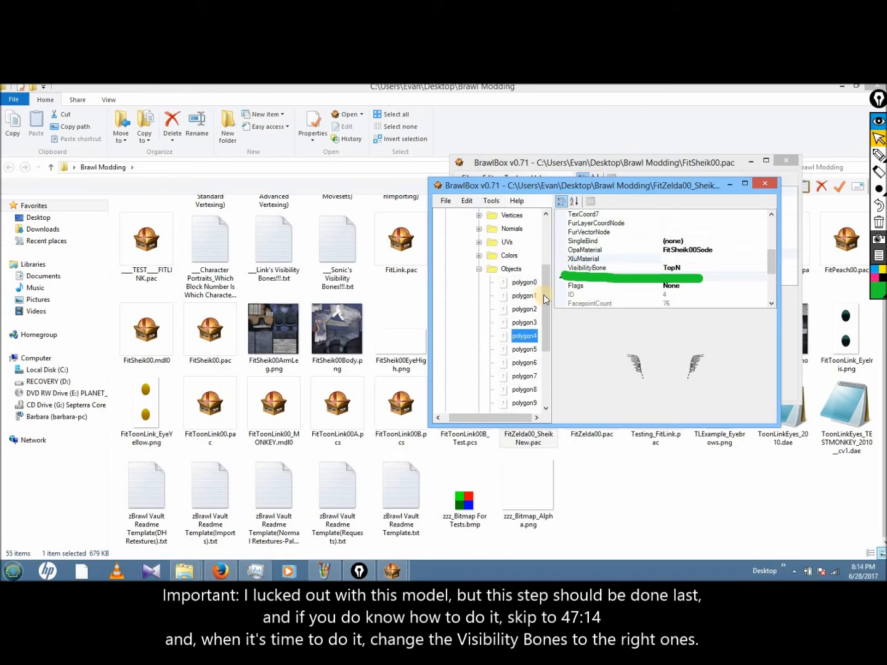
key(Down)
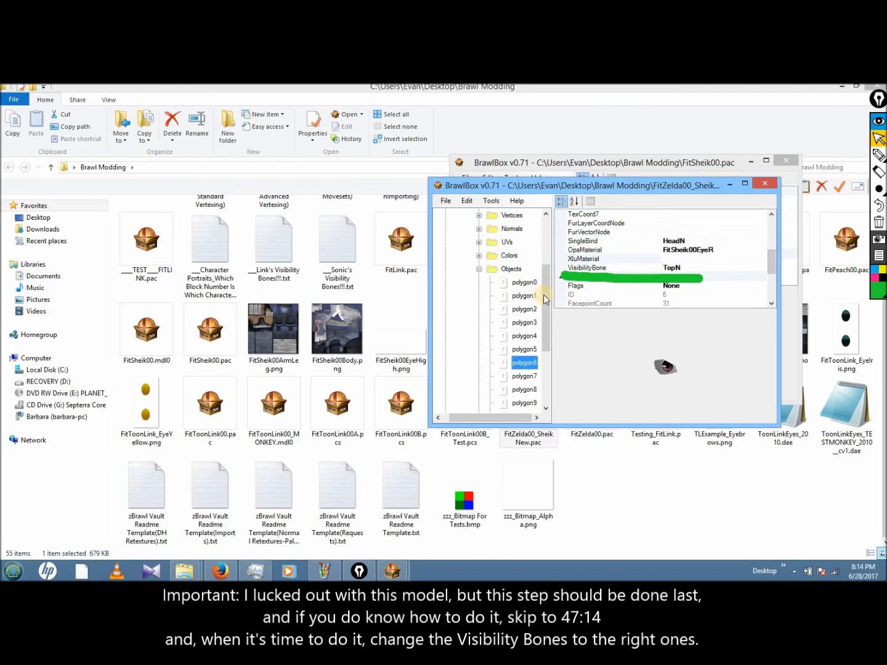
key(Up)
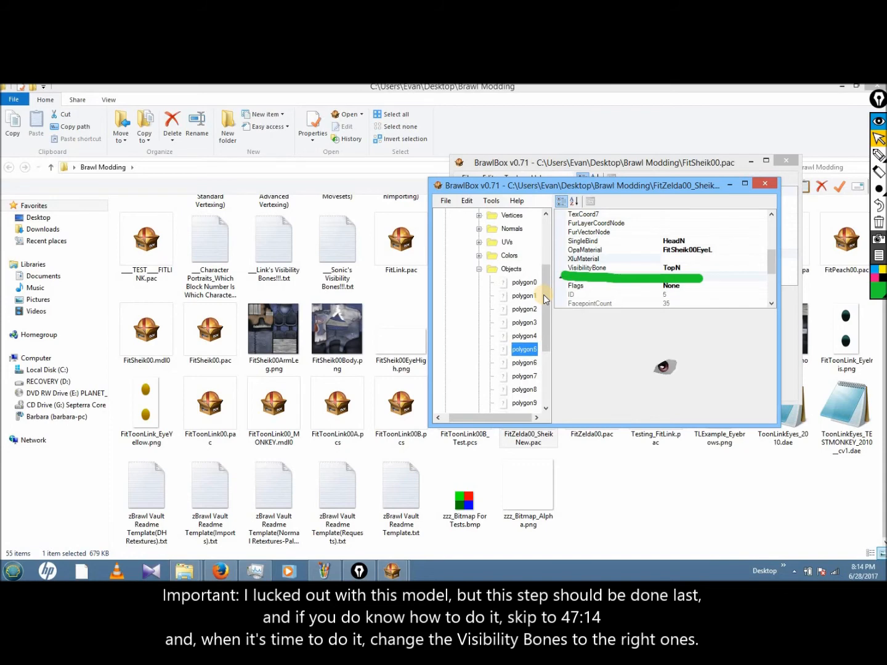
Step: Compare the material and VisibilityBone properties of the regular and yellow eye polygons, polygon5 through polygon8
key(Down)
key(Down)
key(Down)
key(Down)
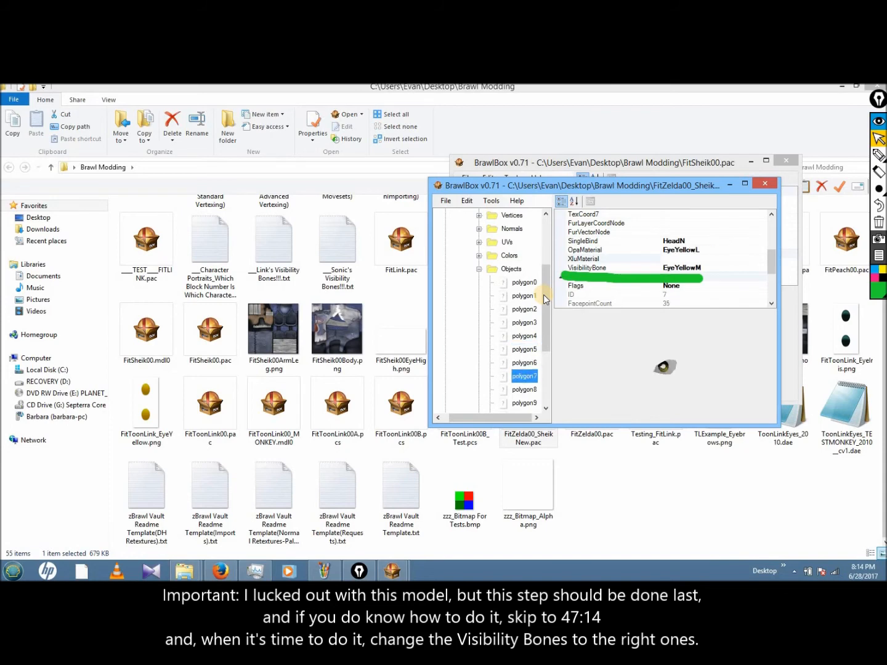
key(Up)
key(Up)
key(Up)
key(Up)
key(Up)
key(Down)
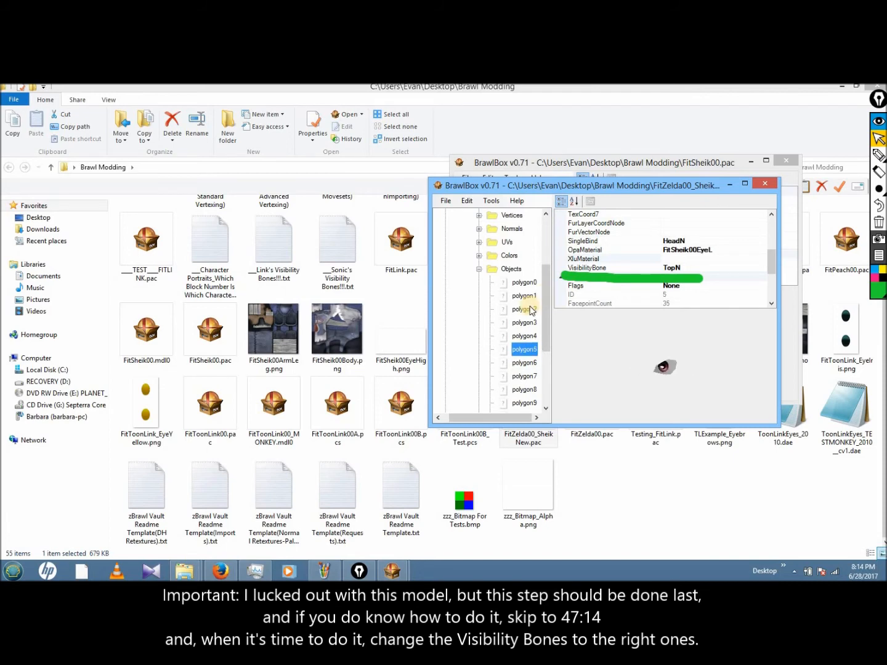
Step: Review the SingleBind, material and VisibilityBone of the body objects polygon3 and polygon4
scroll(529, 306, down, 3)
scroll(530, 306, up, 2)
click(530, 269)
click(525, 284)
click(521, 295)
click(524, 282)
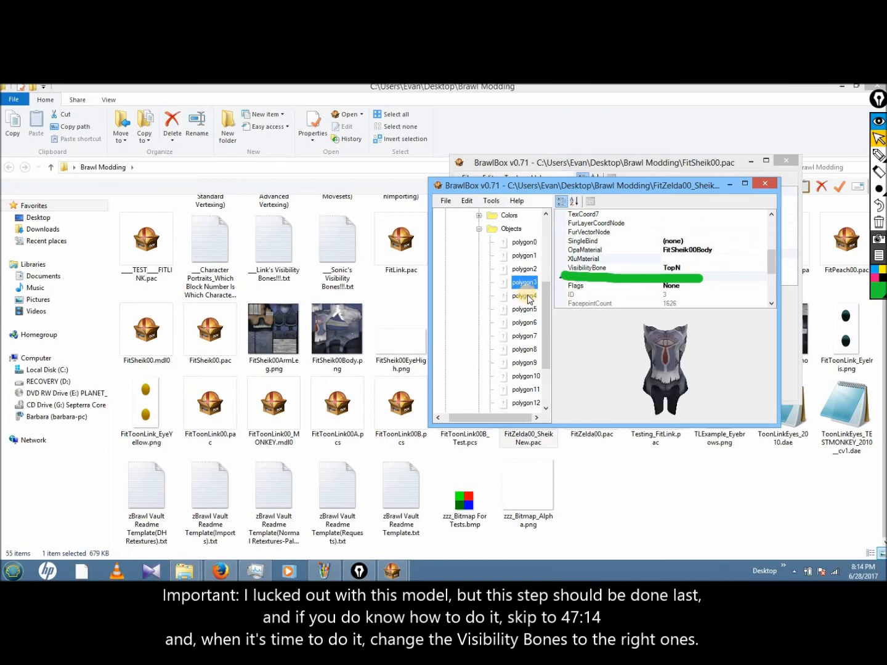
click(528, 296)
click(528, 286)
click(525, 297)
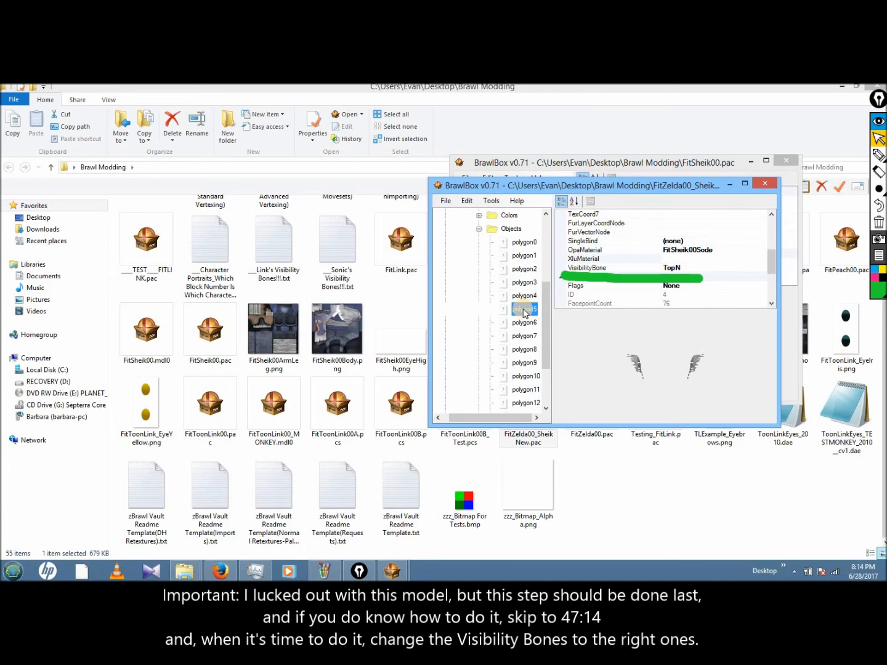
Step: Recheck which material and visibility bone the eye objects polygon5 through polygon8 use
click(524, 310)
click(519, 324)
click(519, 314)
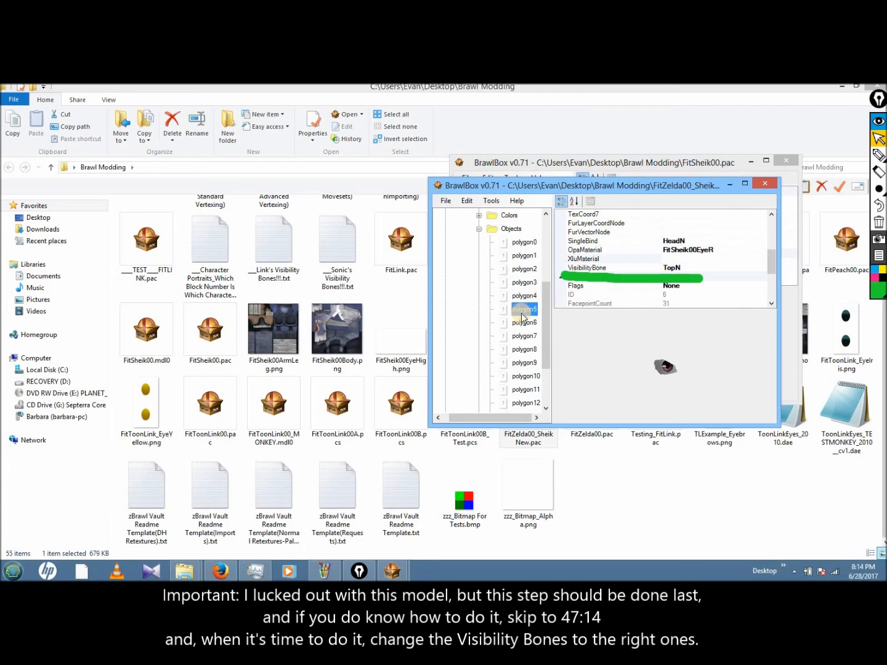
click(519, 325)
click(522, 336)
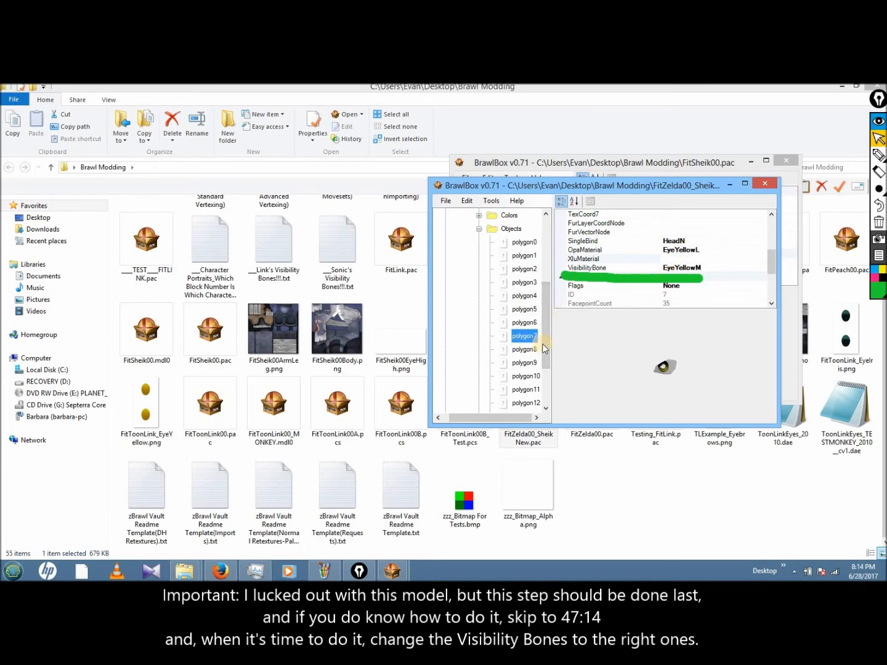
click(523, 349)
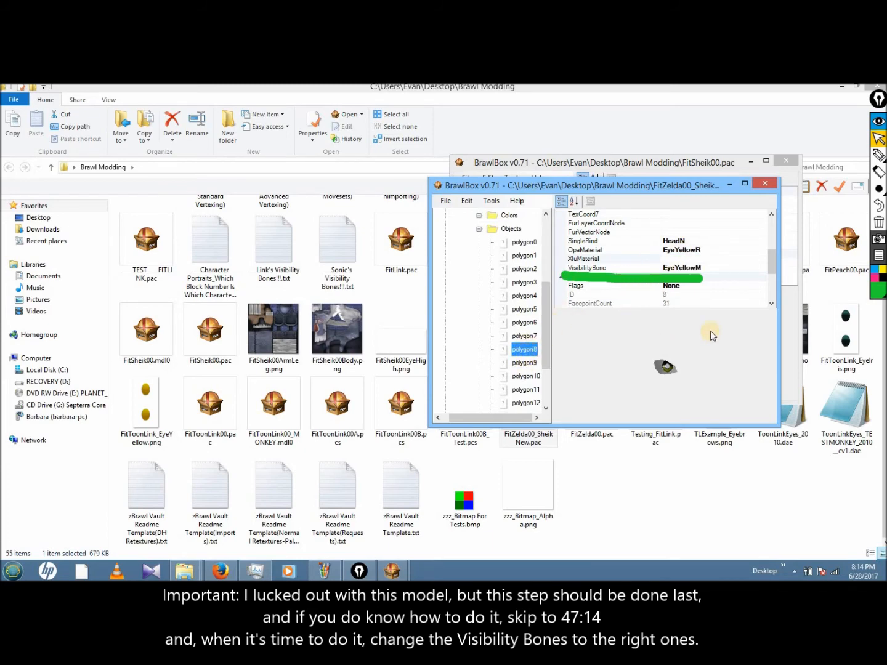
click(523, 337)
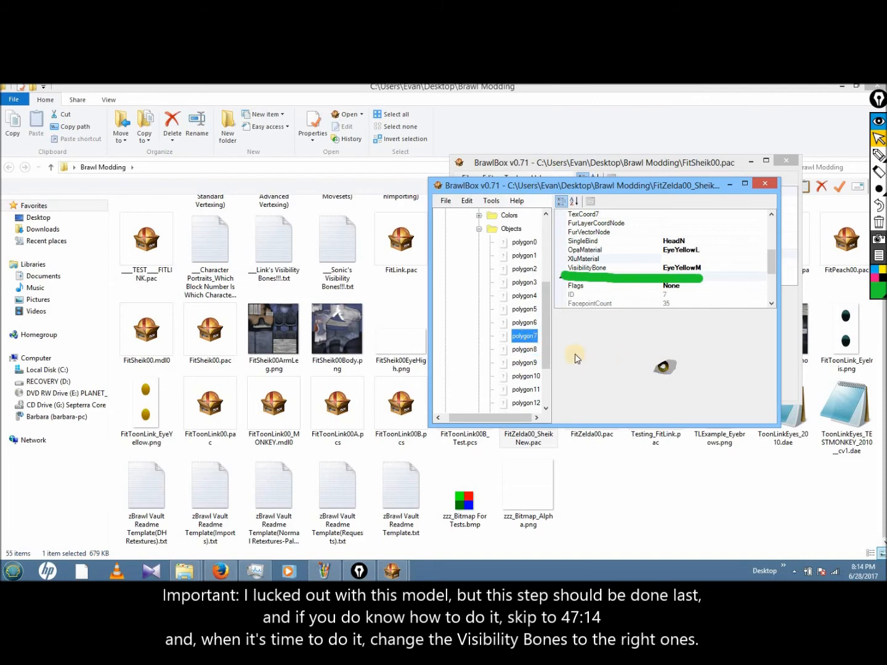
Step: Examine the material, SingleBind and VisibilityBone properties of polygon9 through polygon15
click(521, 363)
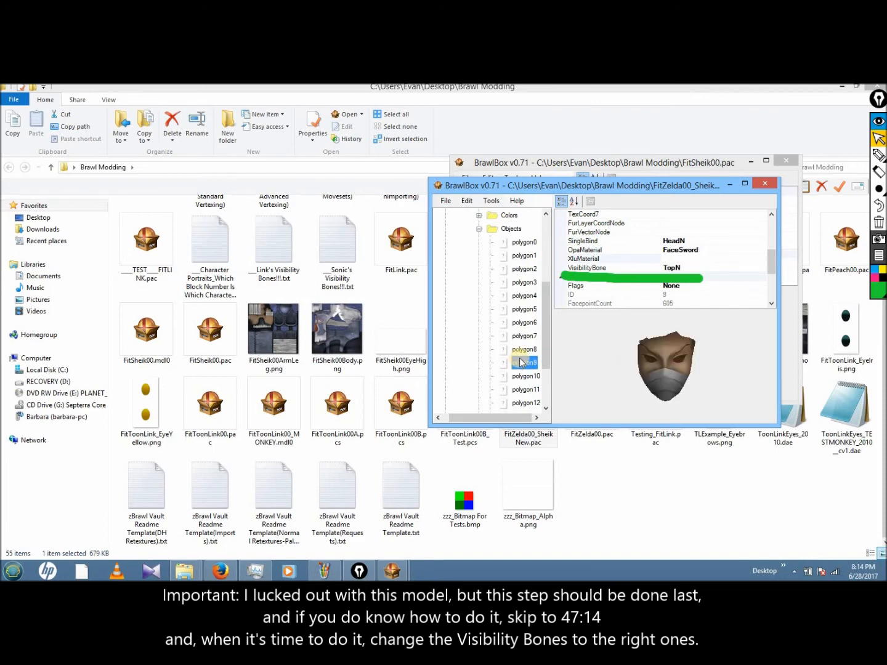
key(Down)
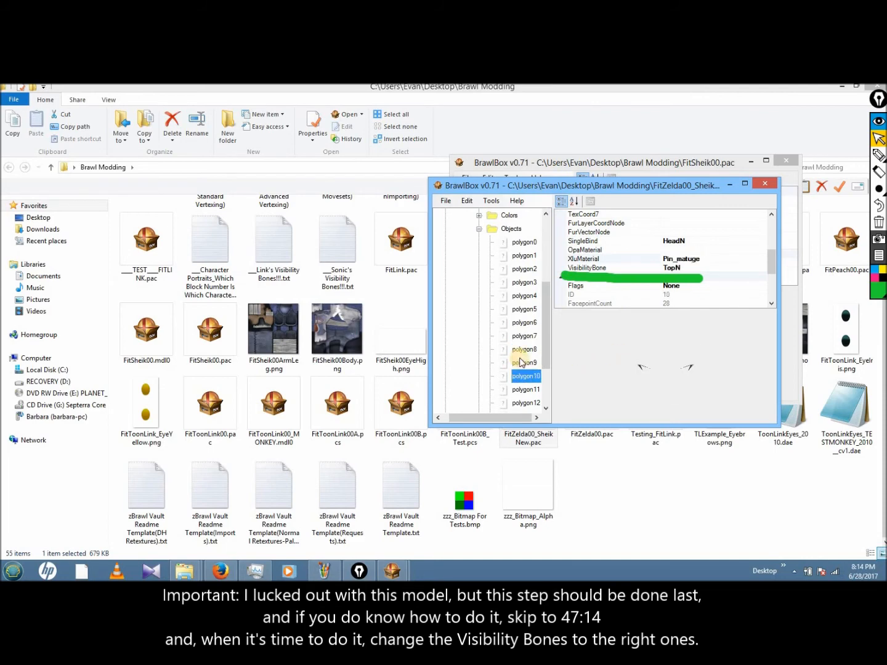
key(Down)
key(Down)
key(Up)
key(Down)
key(Down)
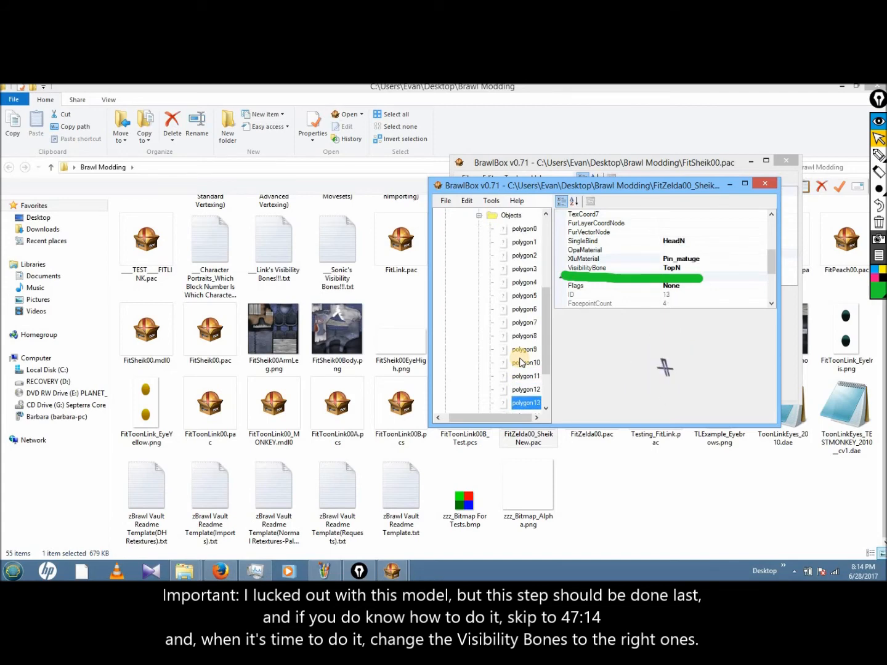
key(Down)
scroll(511, 362, down, 2)
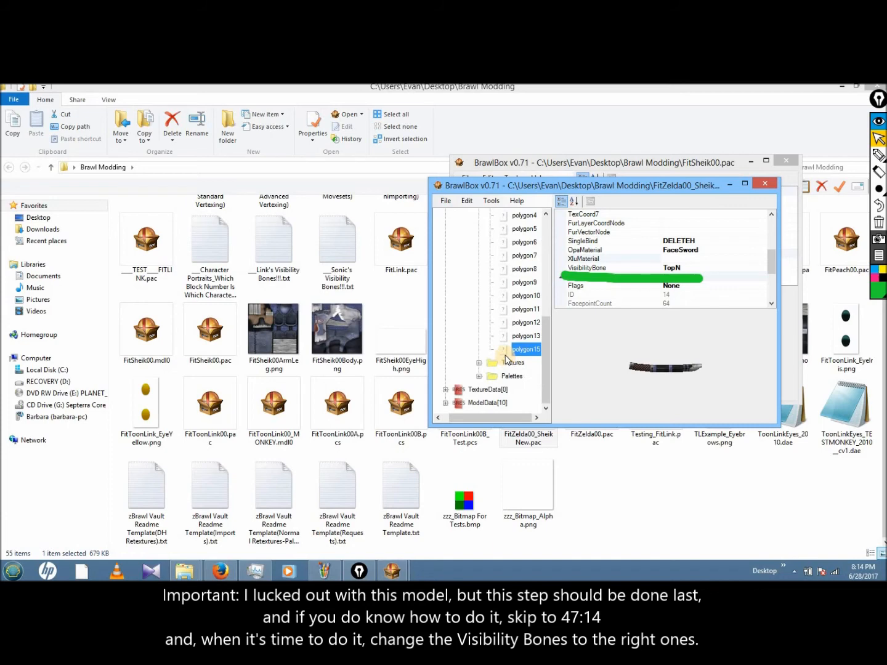
Step: Collapse the FitZelda00 model's tree and try to save FitZelda00_SheikNew.pac
scroll(541, 357, up, 6)
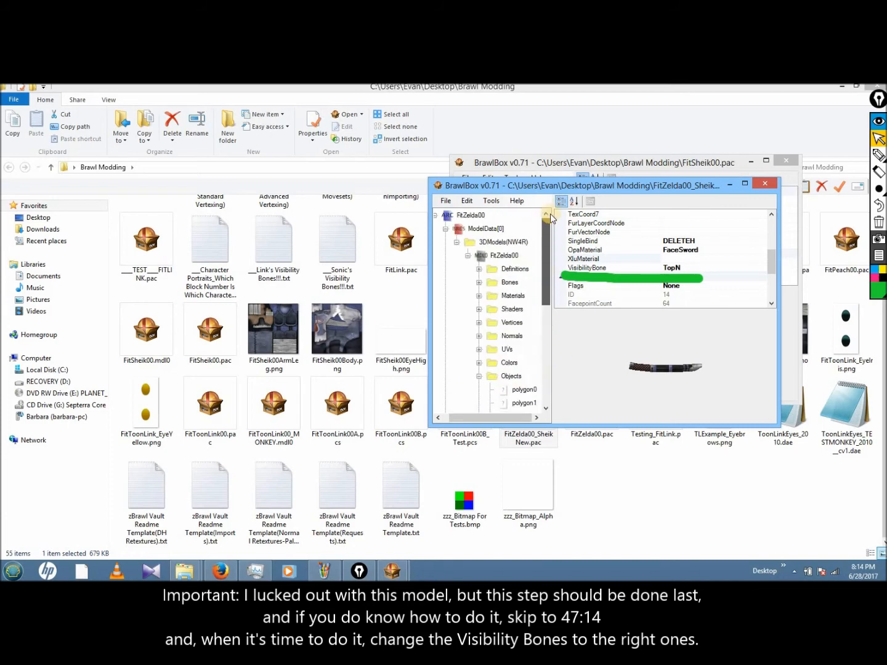
double_click(510, 375)
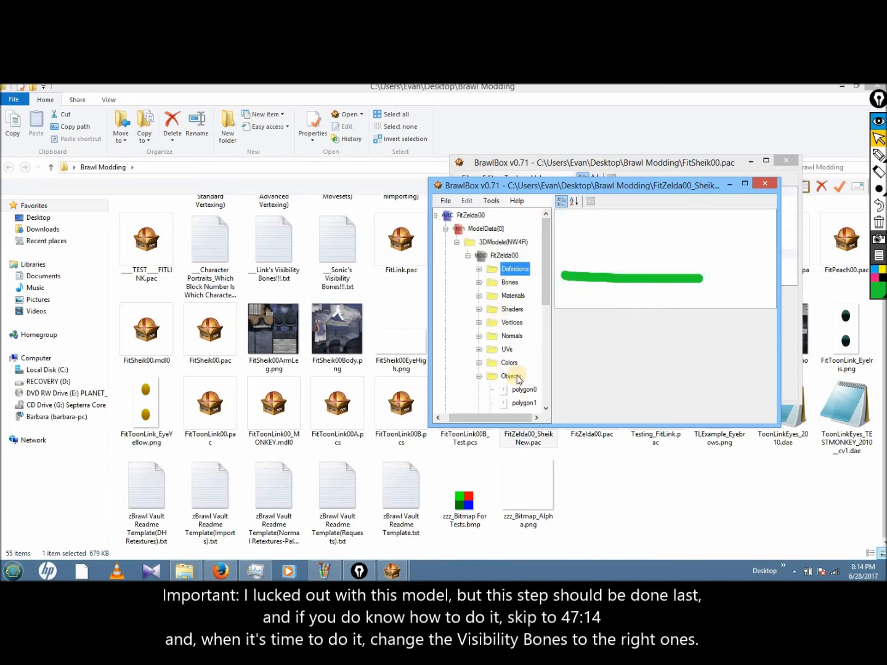
click(511, 256)
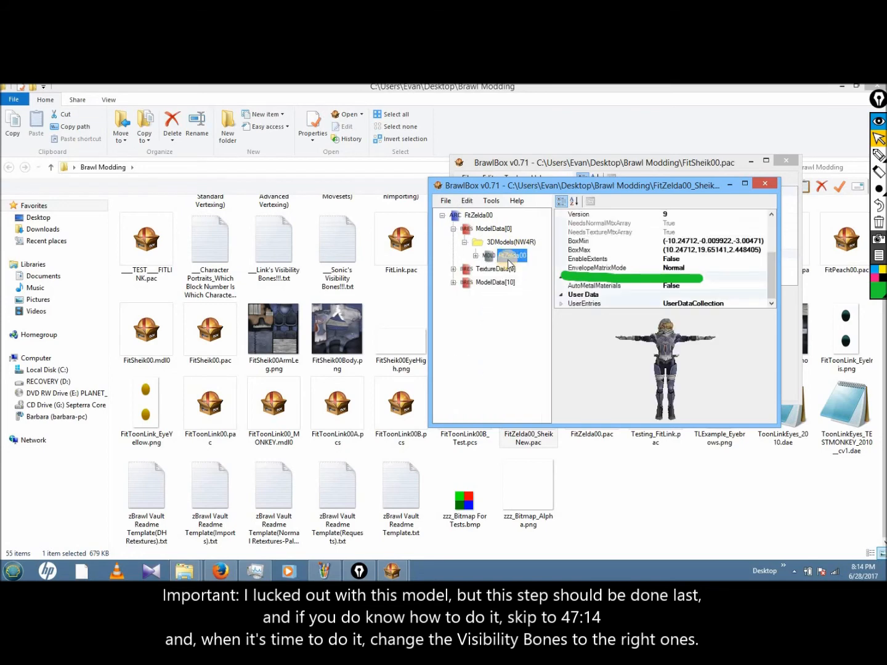
click(447, 202)
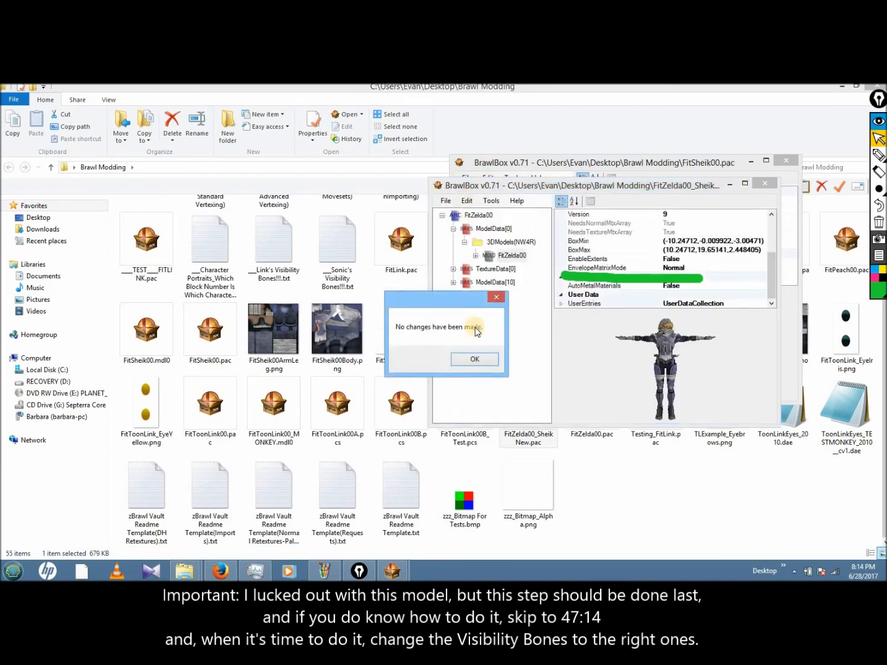
click(474, 358)
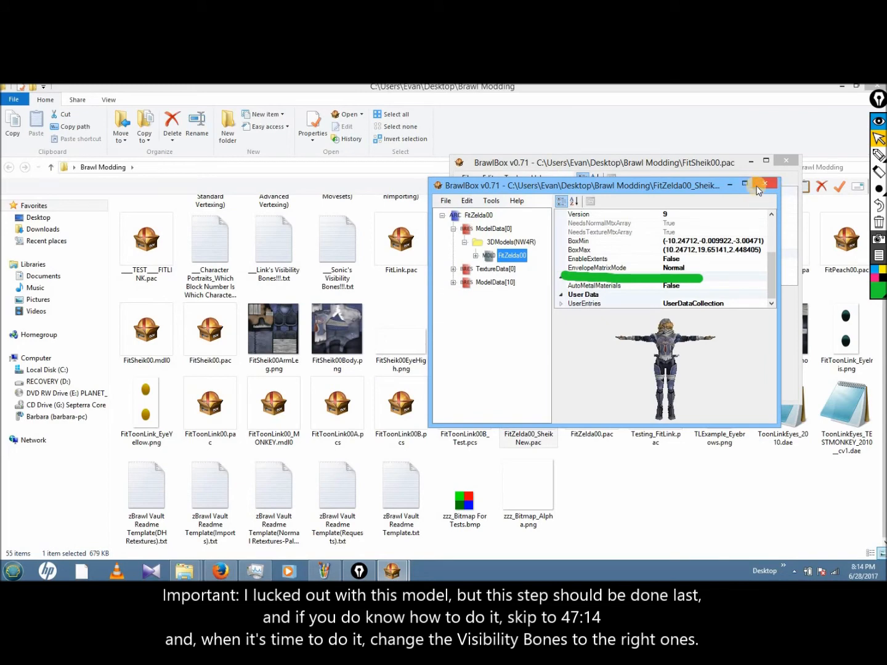
Step: Preview the FitZelda00 model in the Advanced Model Editor with its bone list shown and the whole body in view
right_click(517, 262)
click(535, 267)
scroll(321, 306, down, 5)
right_drag(320, 307, 326, 400)
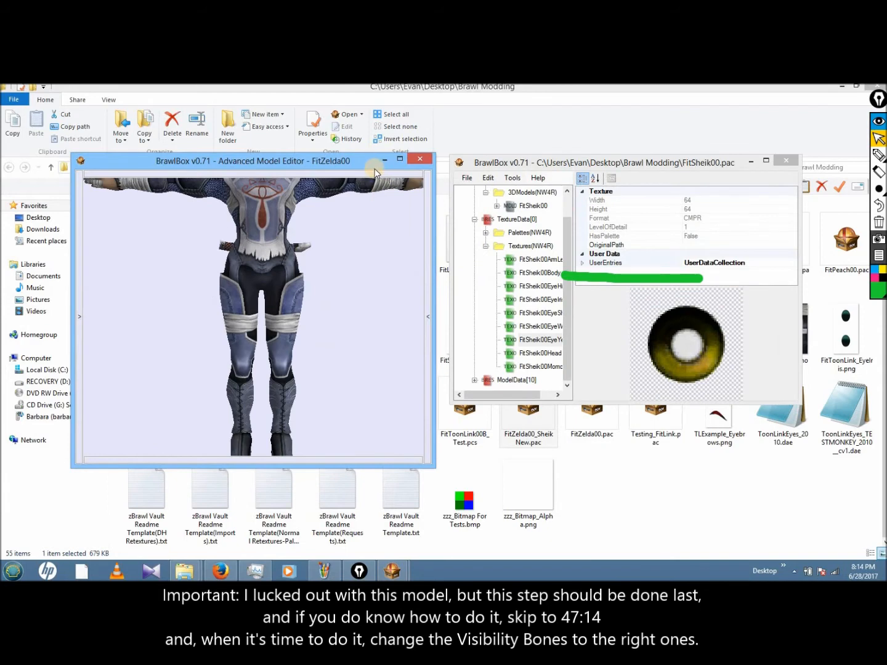
click(376, 175)
click(425, 217)
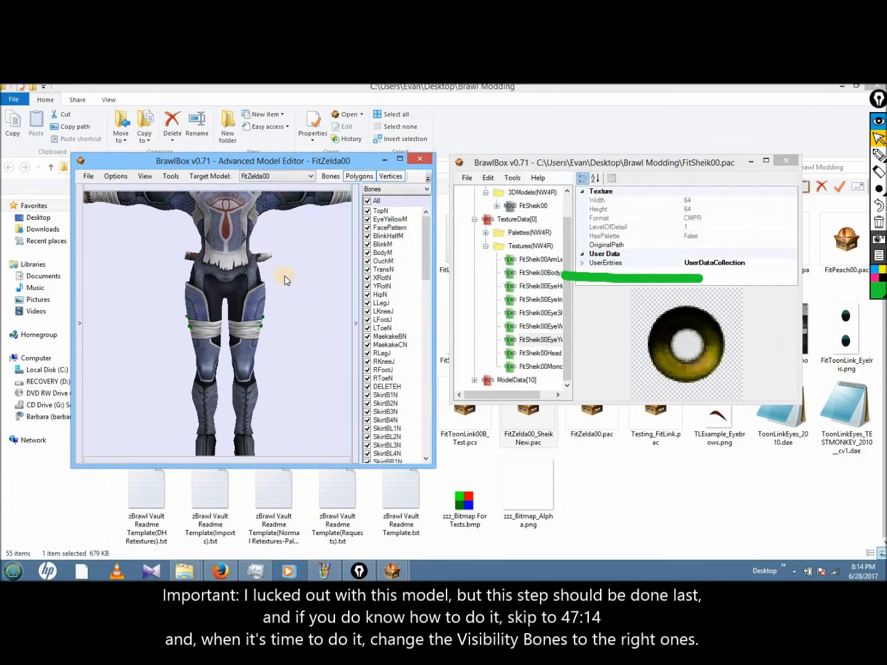
right_drag(285, 276, 282, 316)
scroll(284, 311, down, 2)
Step: Check where the LToeN, RKneeJ and RFootJ bones sit on the model and close the preview
click(388, 244)
click(389, 329)
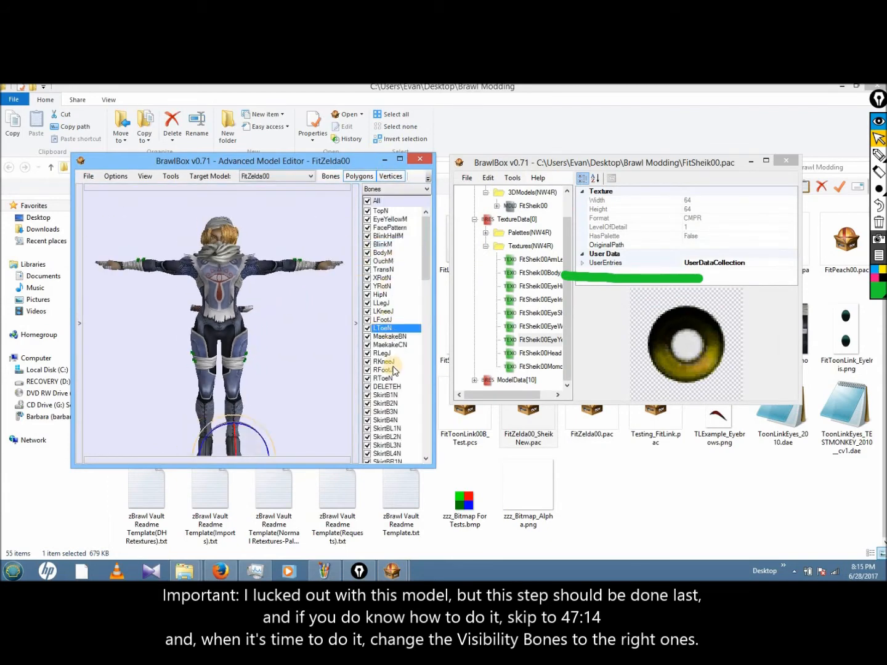
click(387, 362)
click(388, 369)
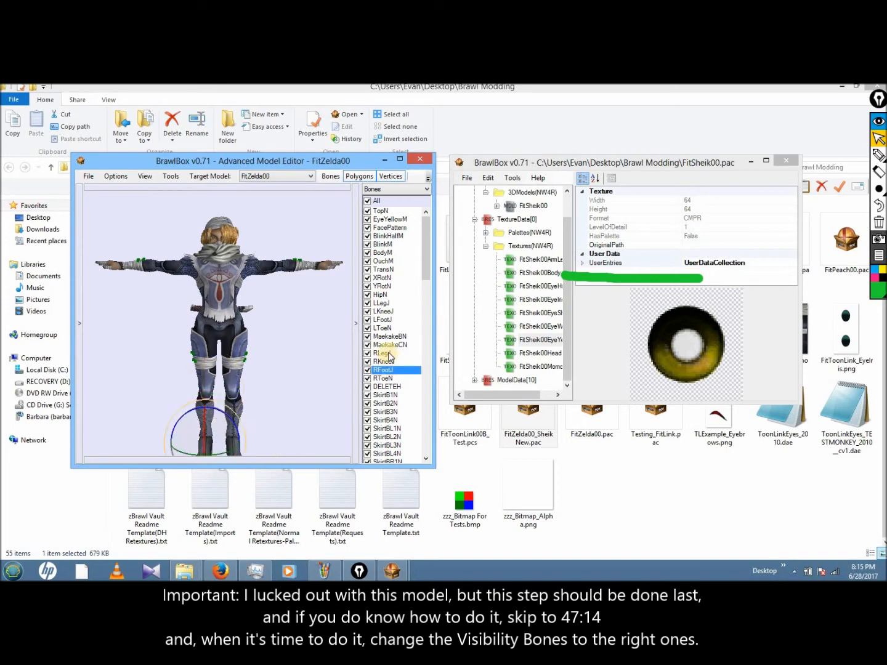
click(429, 177)
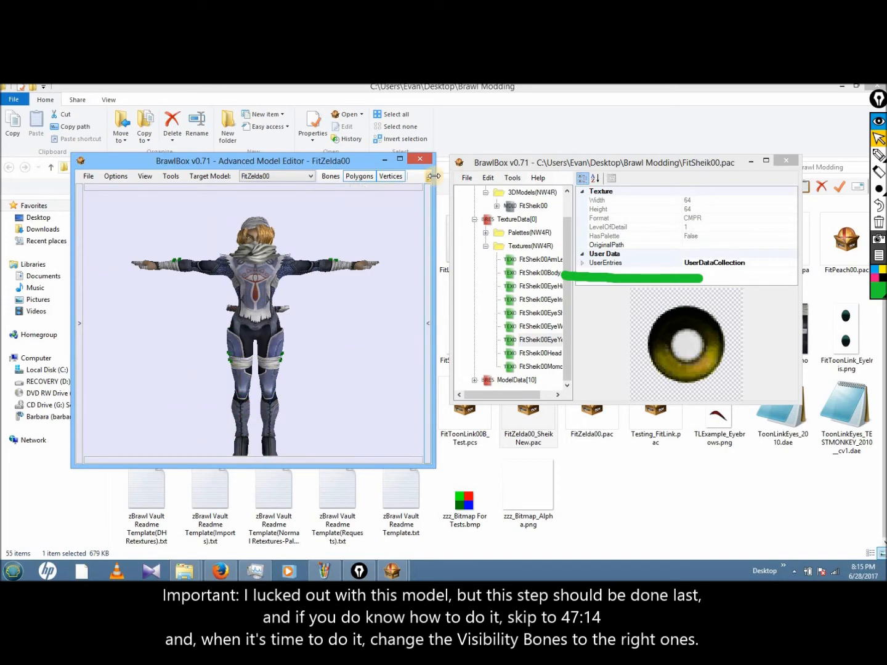
click(421, 161)
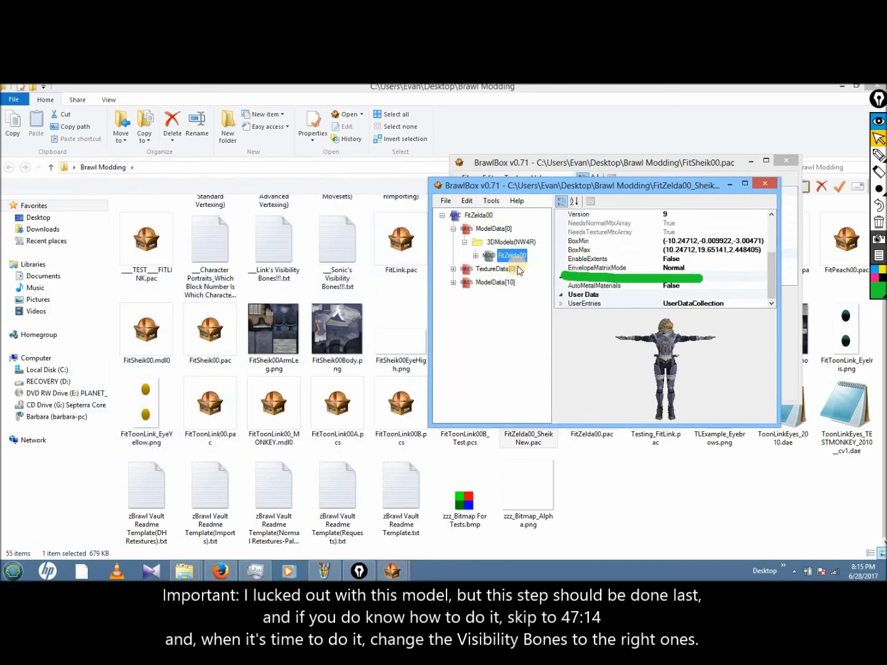
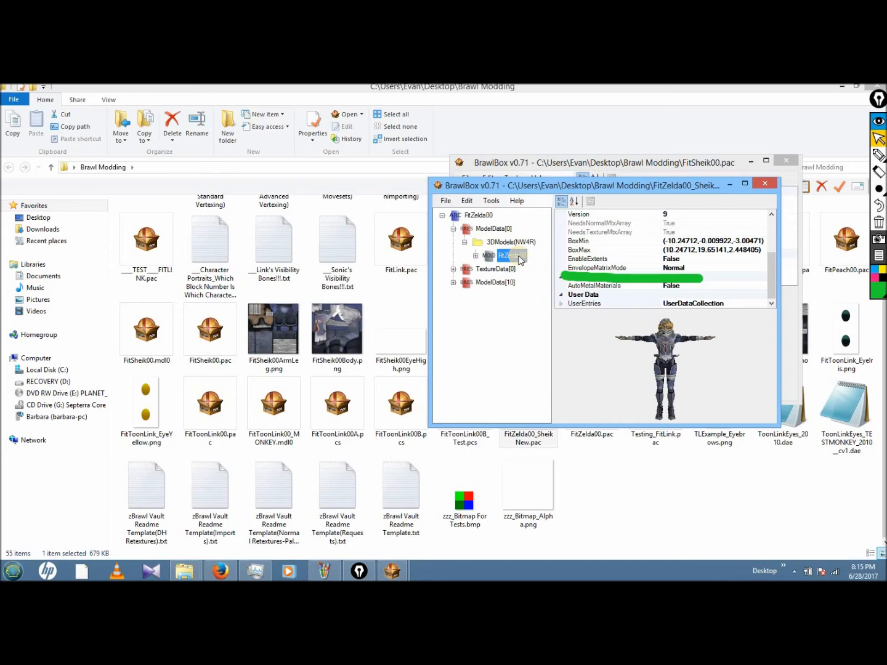
Step: Preview the FitZelda00 model again with every object hidden except polygon0
right_click(501, 250)
click(534, 257)
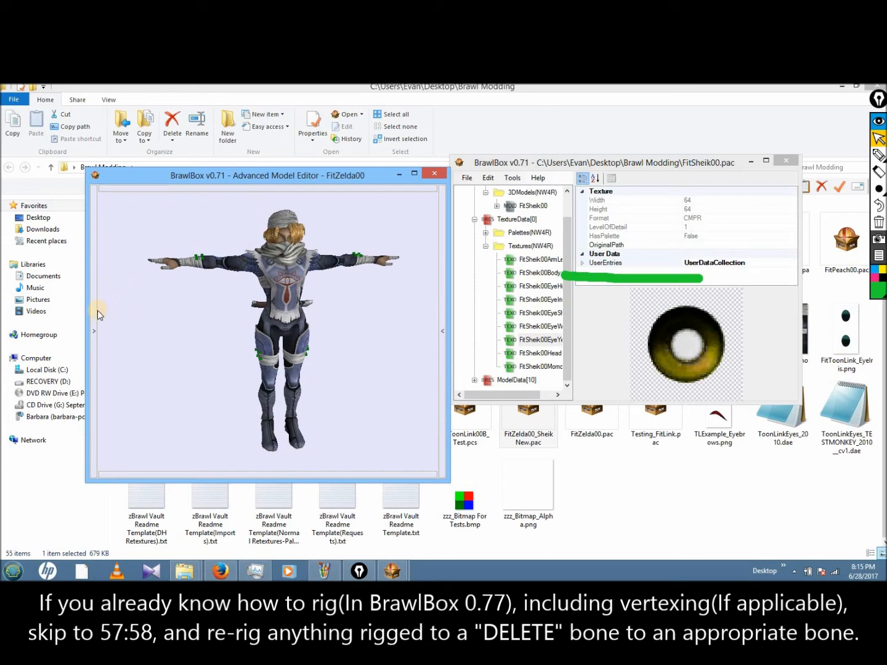
click(95, 330)
click(113, 324)
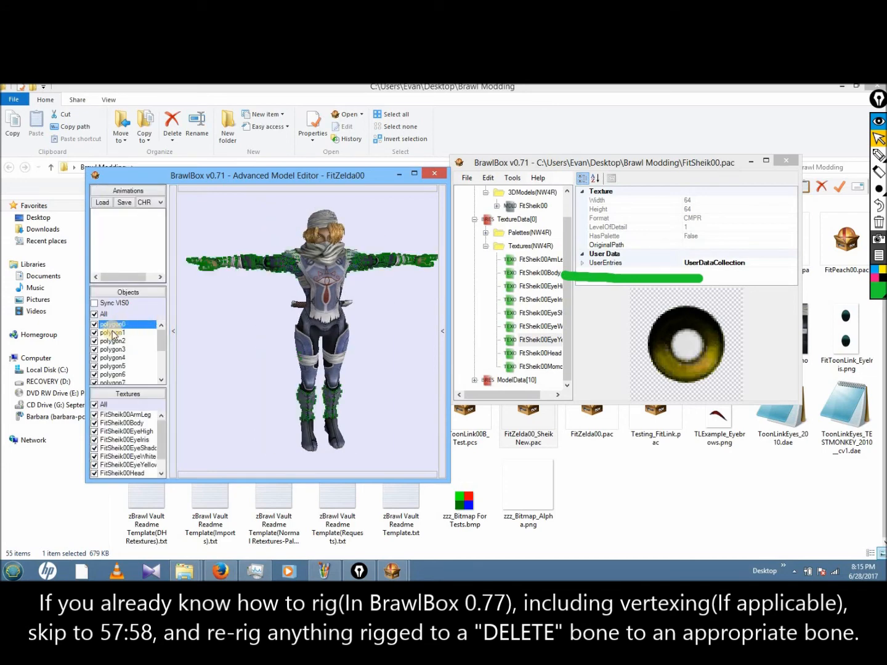
click(94, 314)
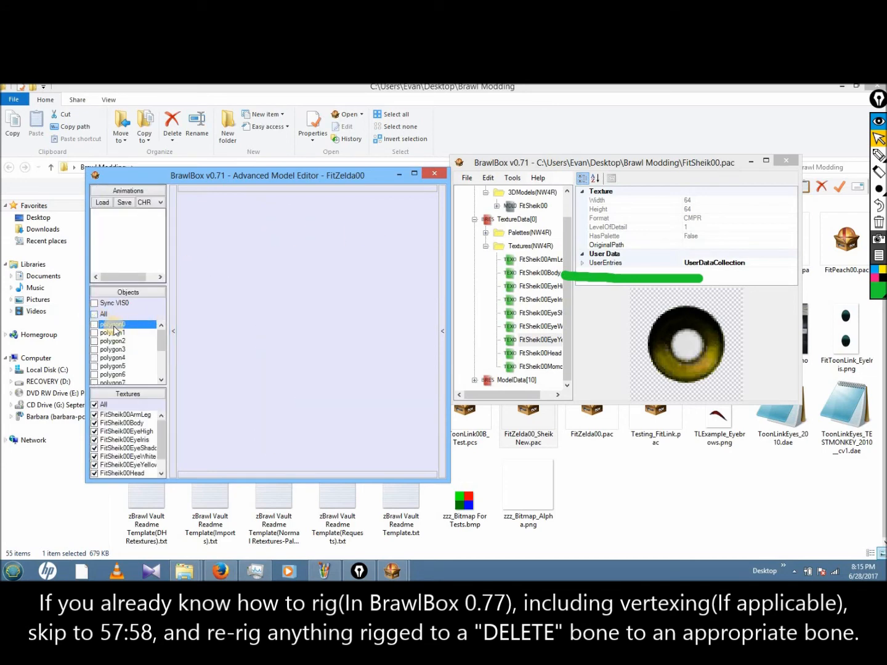
click(110, 325)
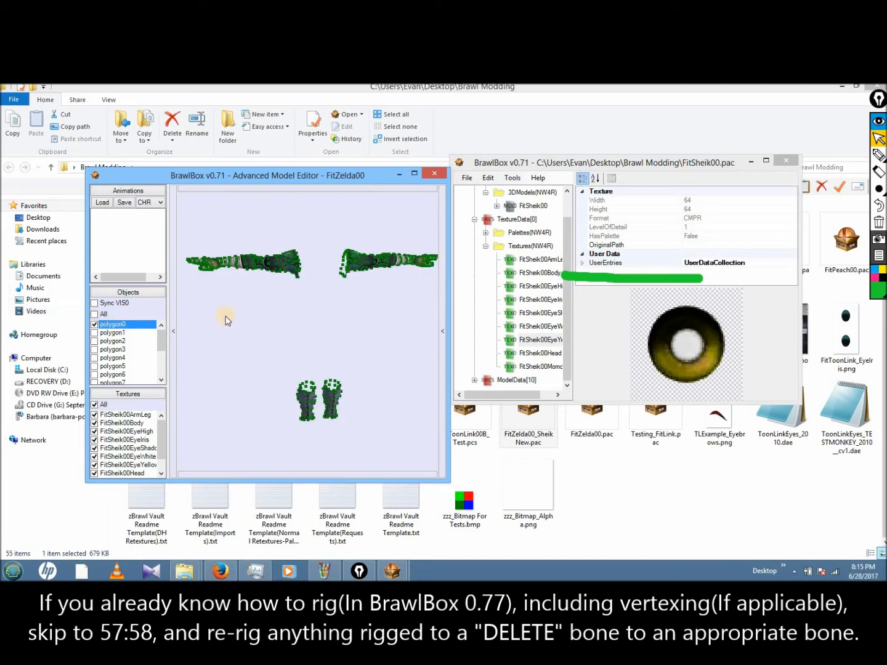
scroll(232, 313, down, 3)
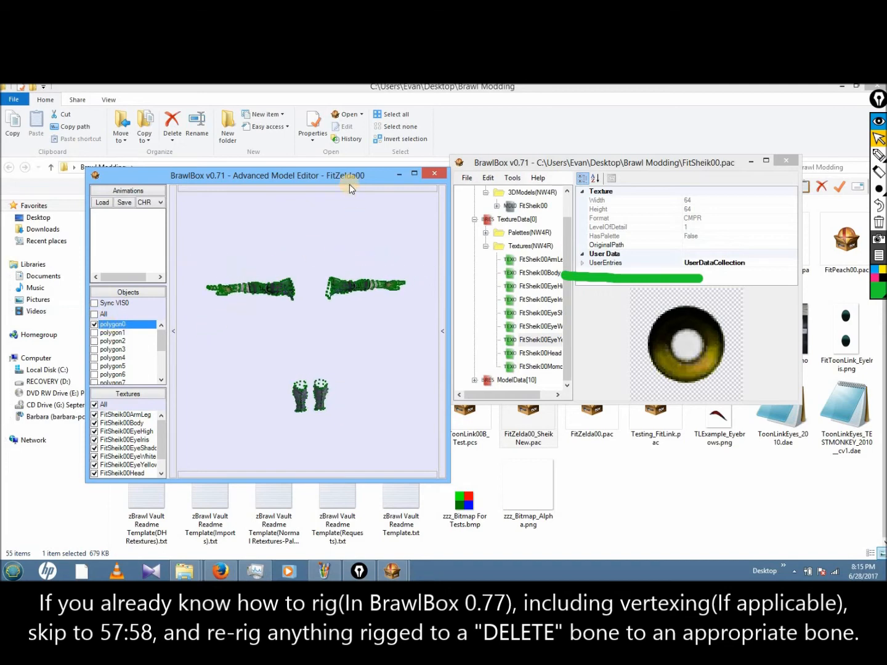
Step: Toggle the vertex display repeatedly to view polygon0 with and without its vertices
click(379, 188)
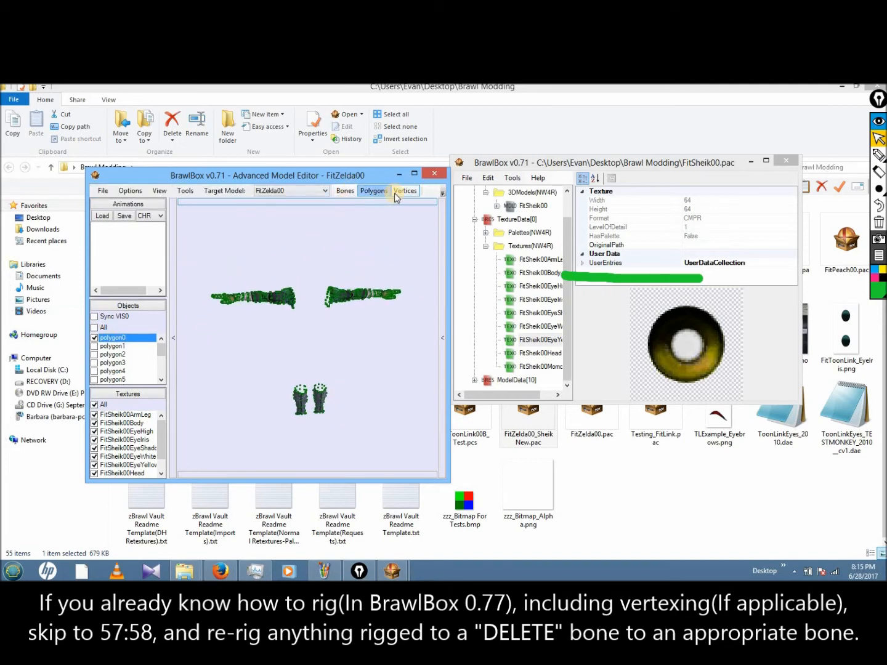
click(406, 191)
click(405, 192)
click(405, 192)
click(405, 192)
click(411, 192)
click(411, 191)
click(411, 192)
click(410, 192)
click(411, 192)
click(411, 192)
click(411, 192)
click(411, 192)
click(410, 192)
click(410, 192)
Step: Look at the bone list beside polygon0, and close the preview and the FitZelda00_SheikNew.pac file window
click(442, 256)
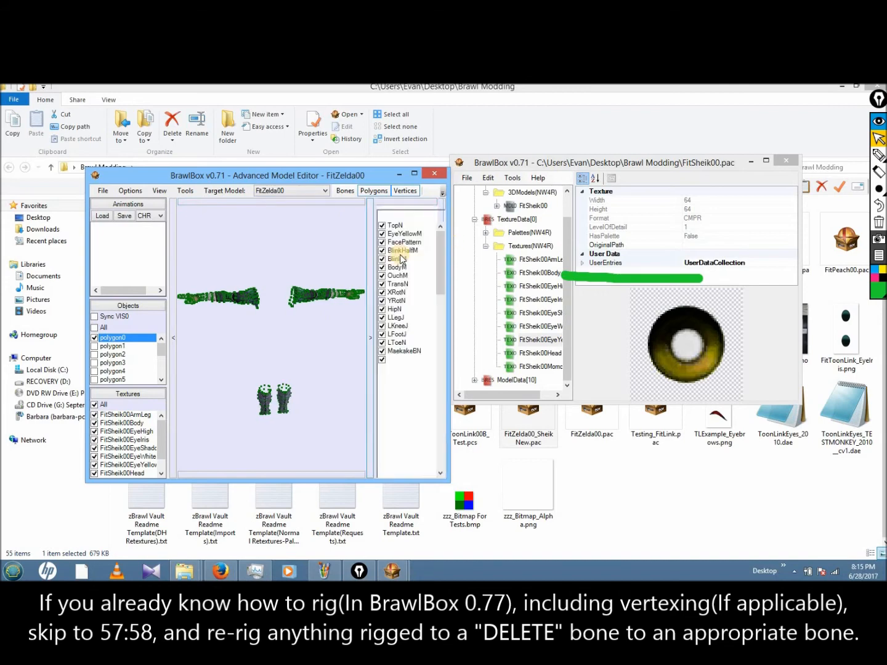
scroll(356, 260, down, 3)
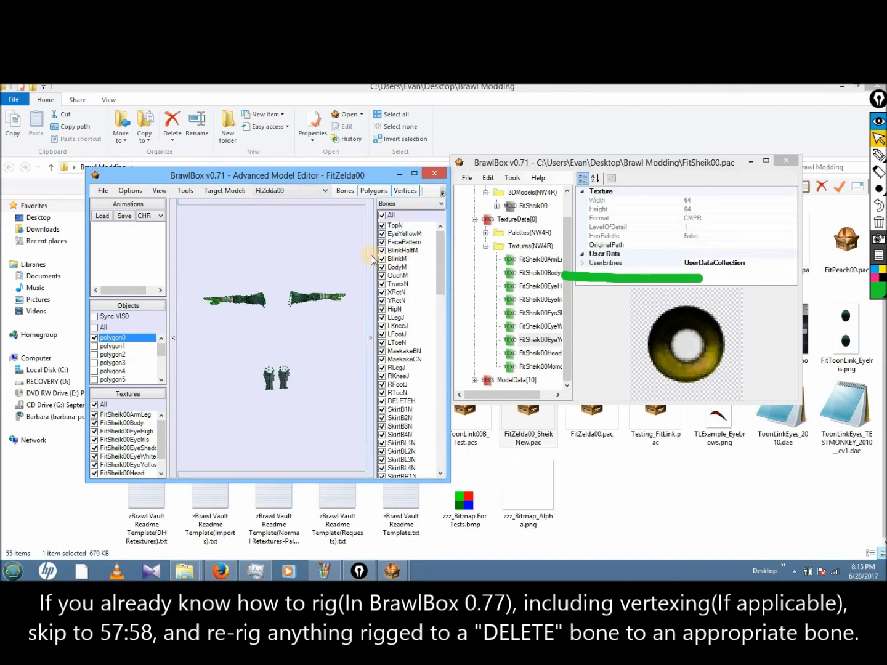
click(371, 259)
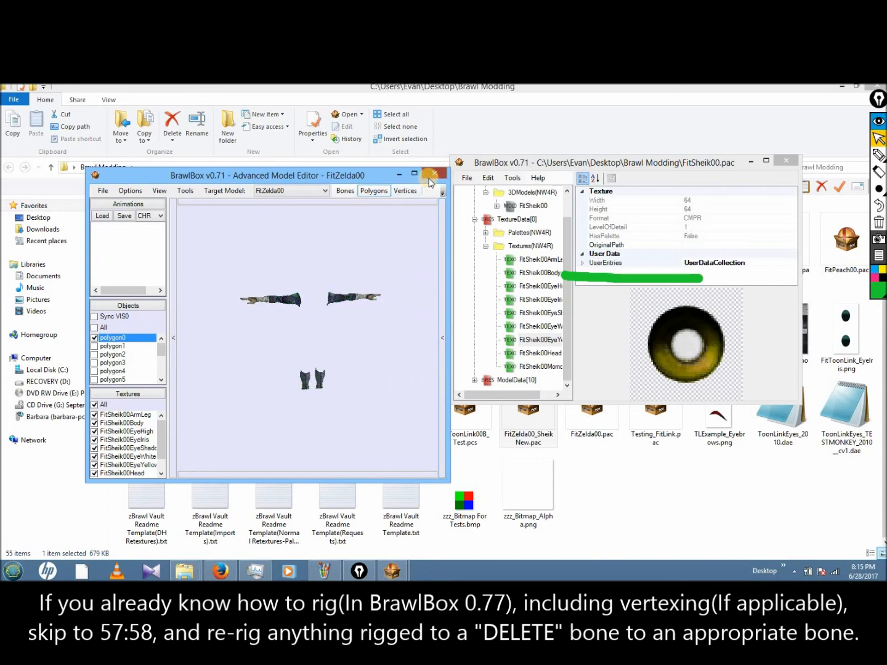
click(431, 175)
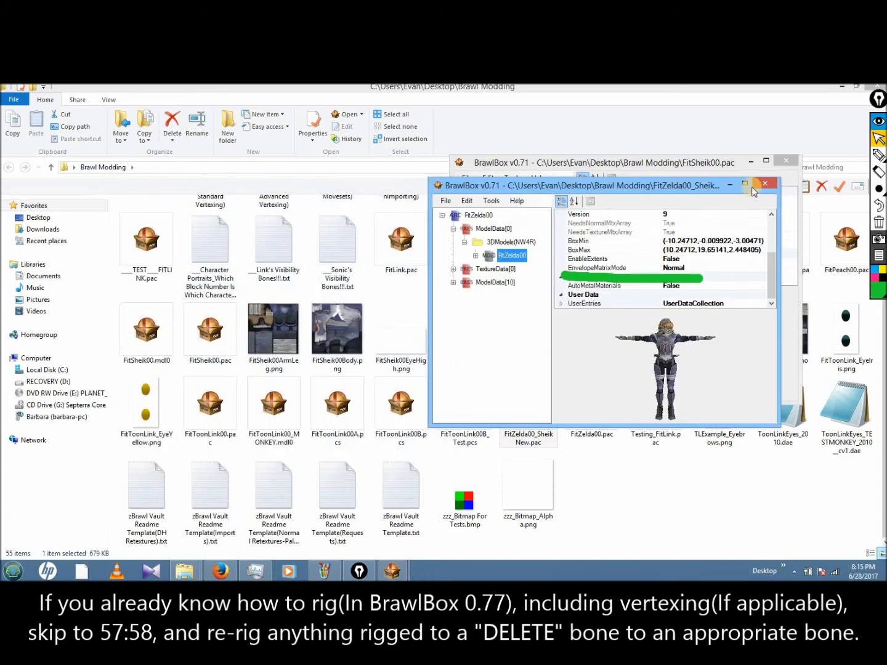
click(765, 184)
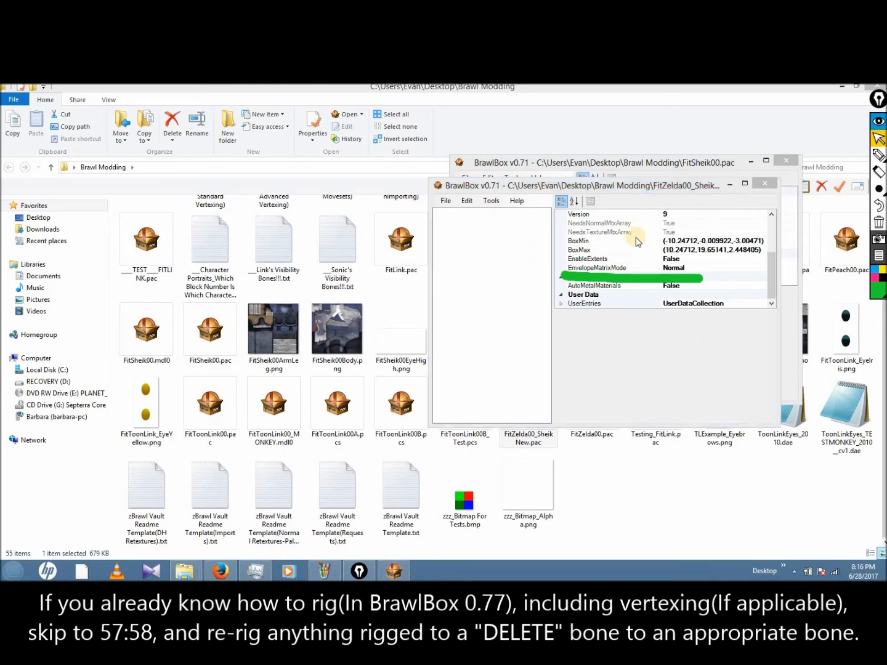
Step: Close the FitSheik00.pac window and launch BrawlBox v0.77 from the BrawlBox .77(Importing & Advanced Vertexing) folder
click(786, 163)
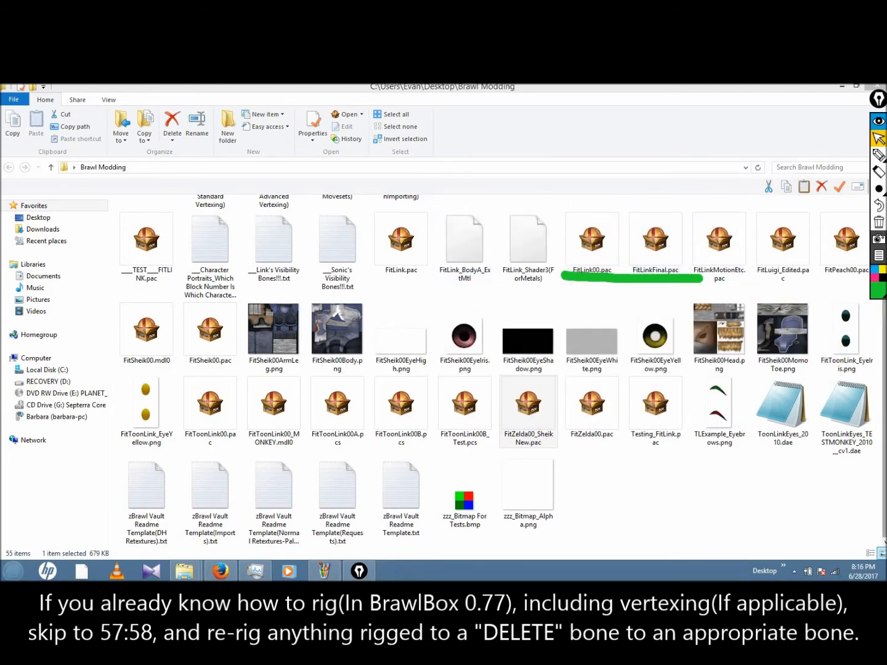
scroll(192, 262, up, 2)
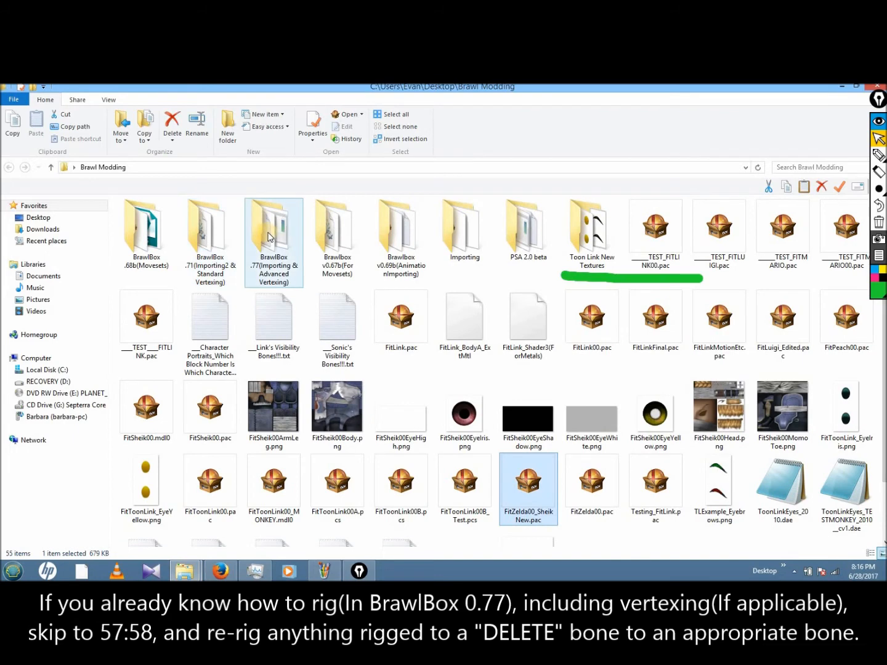
click(281, 248)
double_click(267, 248)
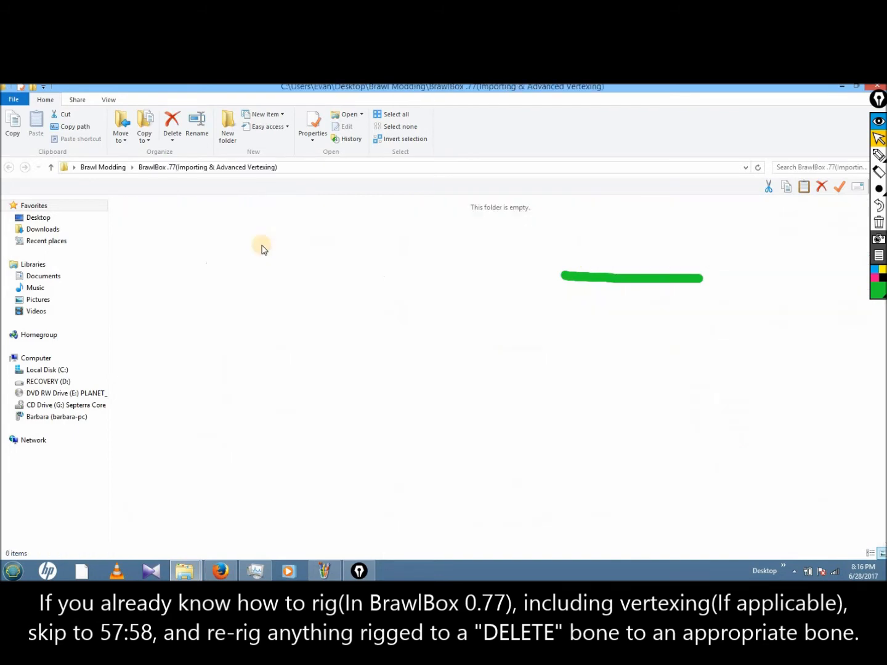
click(138, 236)
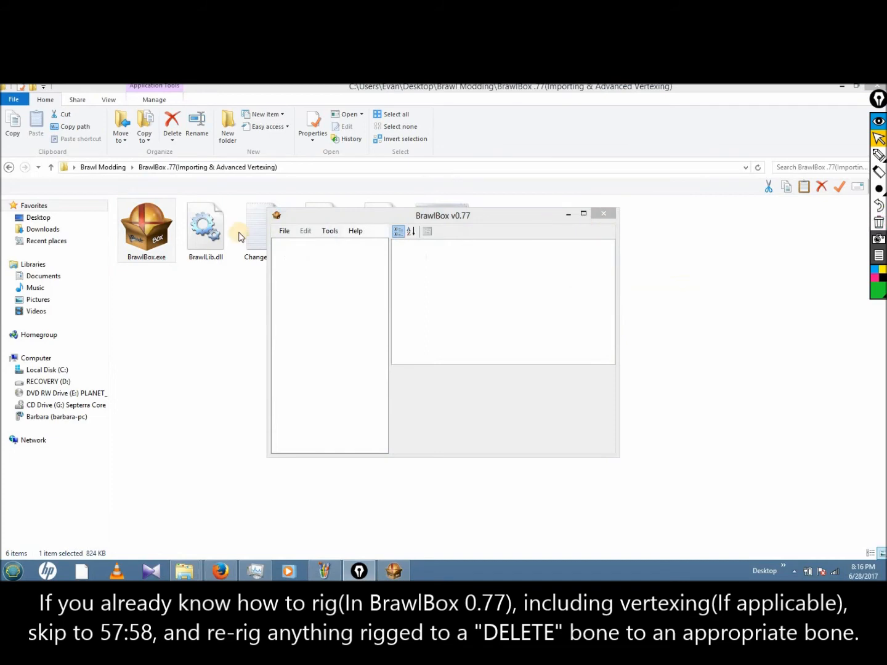
Step: Open FitZelda00_SheikNew.pac from the Brawl Modding folder in BrawlBox v0.77
click(285, 231)
click(295, 255)
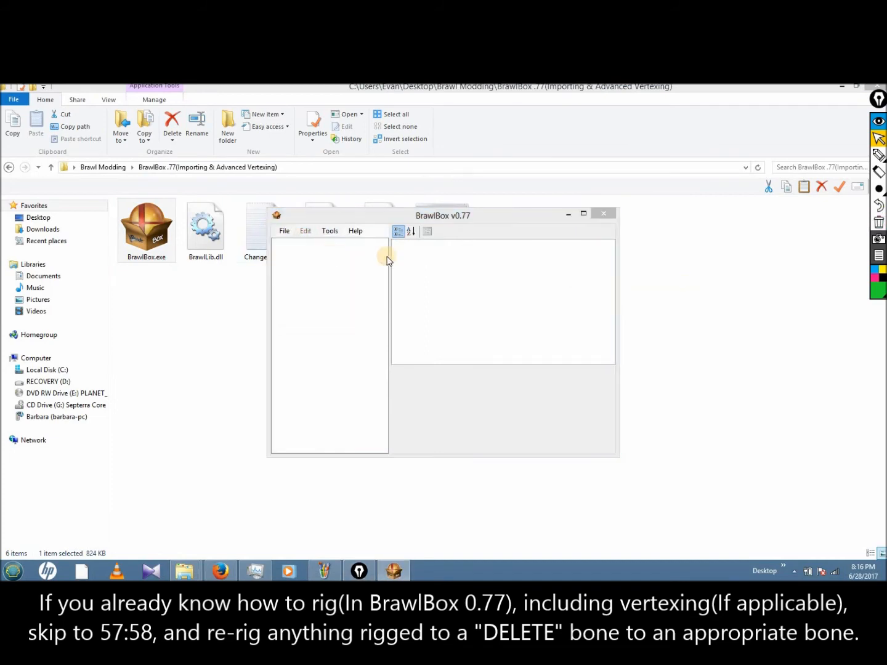
drag(764, 311, 775, 402)
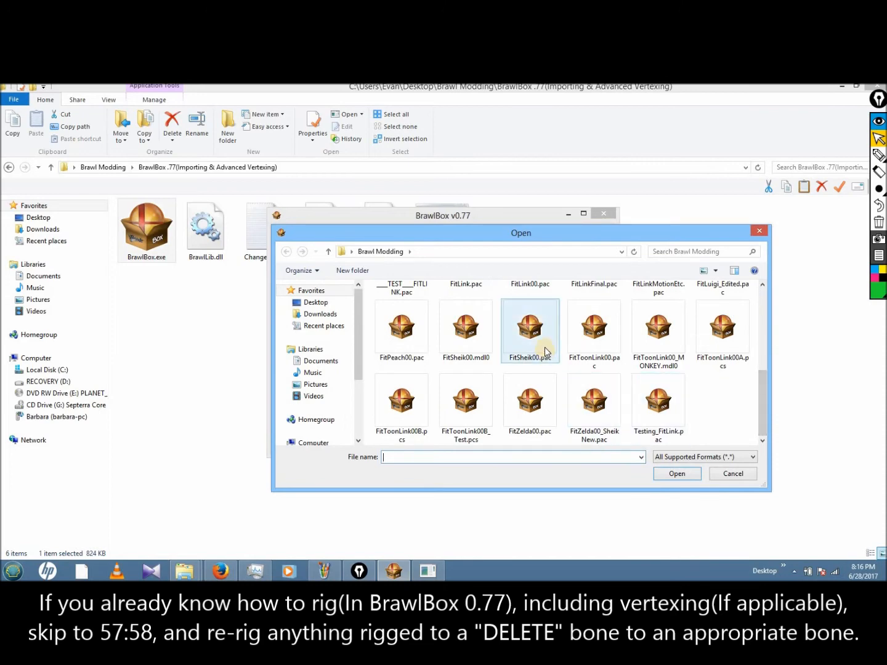
double_click(595, 415)
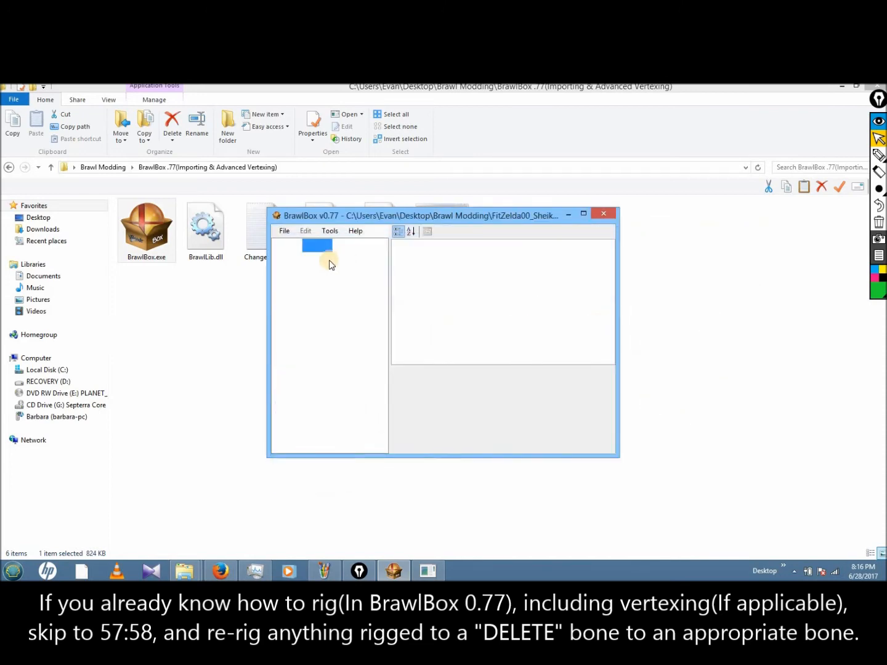
Step: Expand TextureData[0] and look at the FitSheik00ArmLeg and FitSheik00EyeHigh textures
double_click(329, 260)
double_click(335, 272)
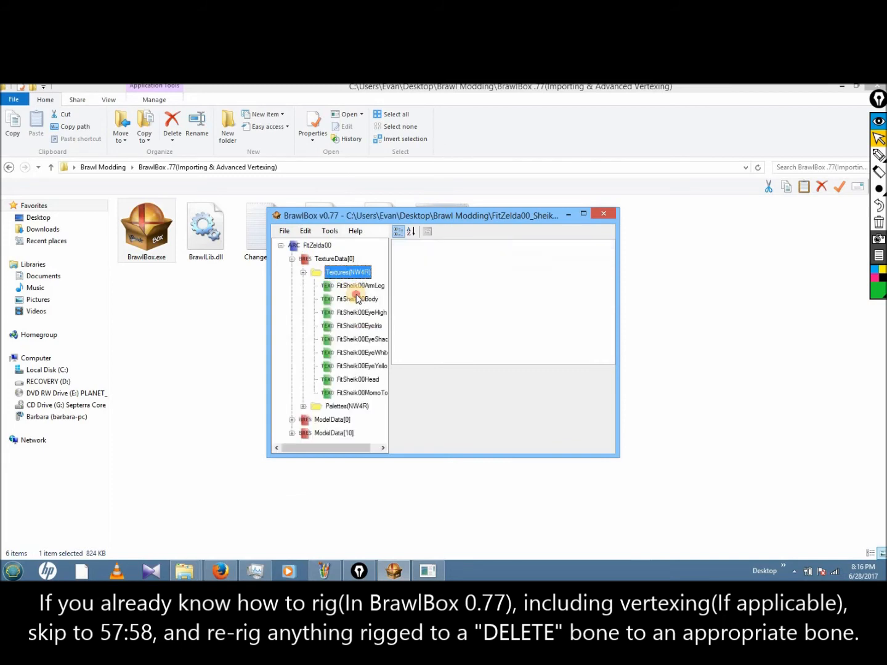
click(356, 286)
click(361, 314)
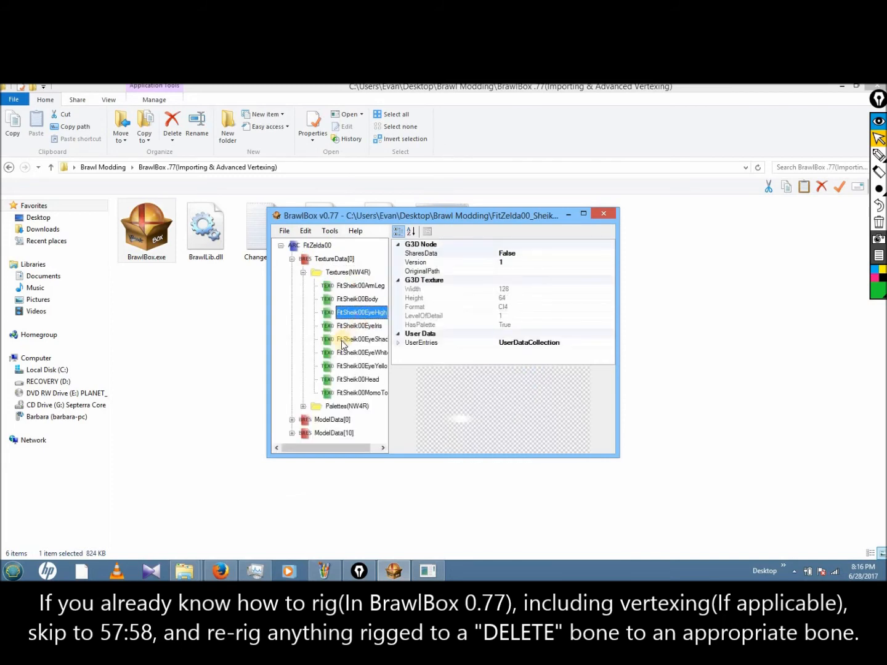
Step: Expand ModelData[0] down to its 3DModels(NW4R) group and view the FitZelda00 model
double_click(332, 420)
double_click(345, 435)
click(345, 435)
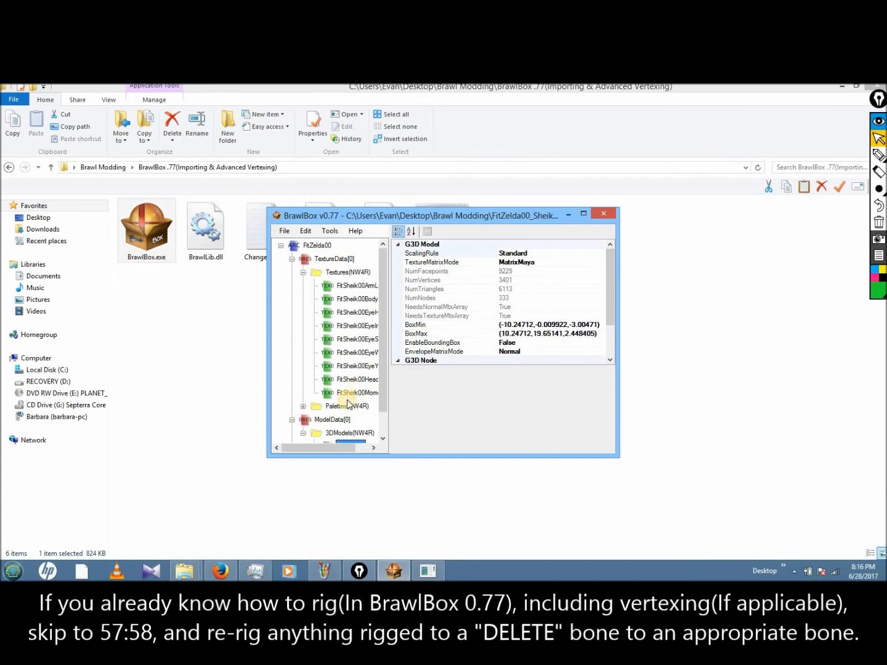
scroll(385, 382, down, 1)
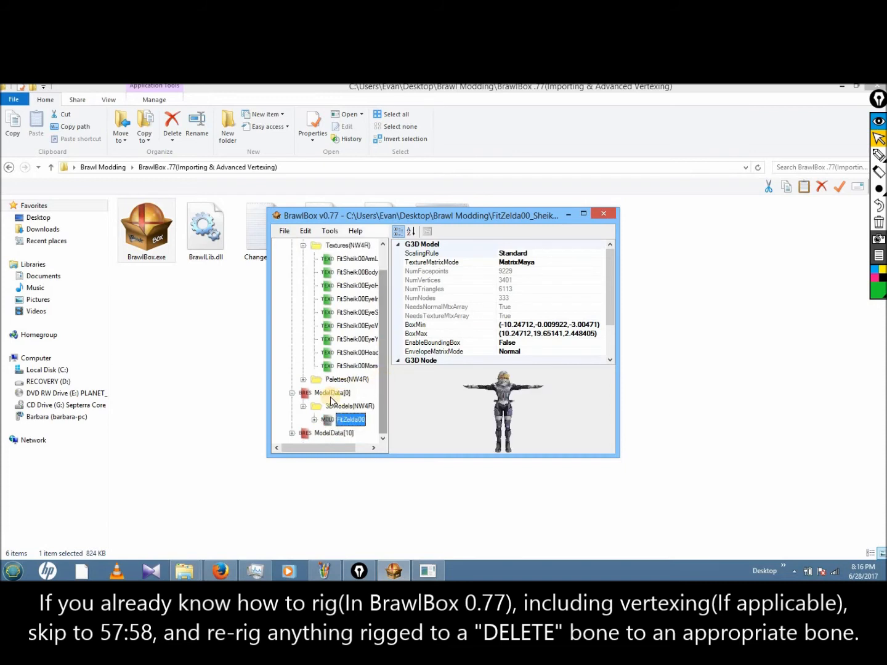
Step: Move ModelData[0] above TextureData[0] in the archive and collapse the texture group
click(325, 392)
right_click(328, 393)
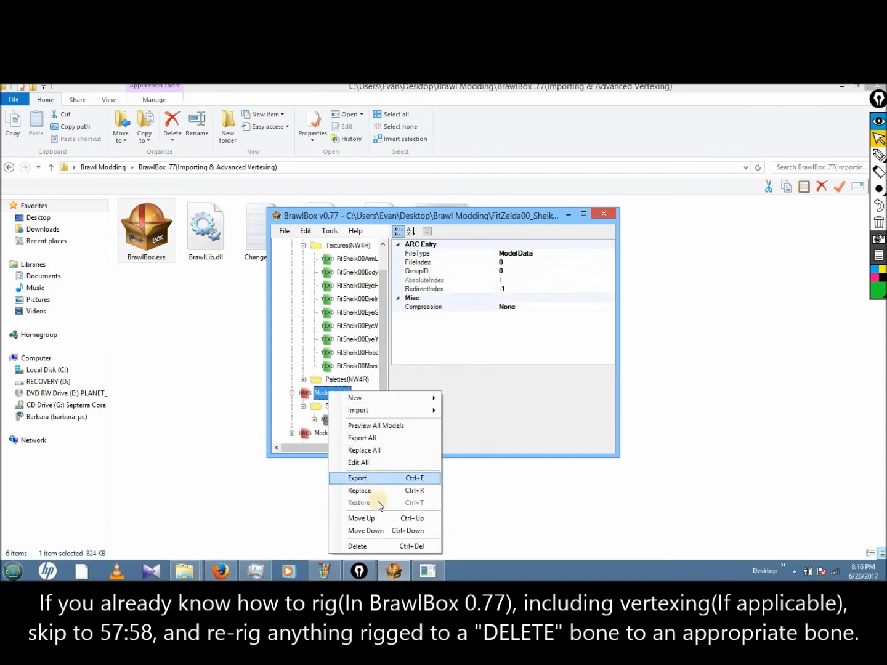
click(372, 519)
click(341, 286)
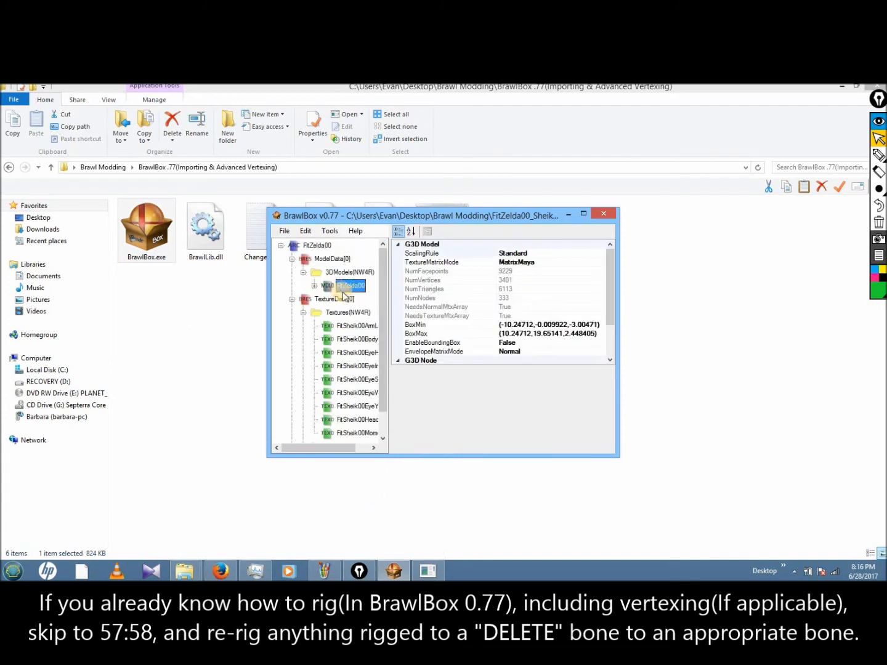
click(292, 299)
click(321, 300)
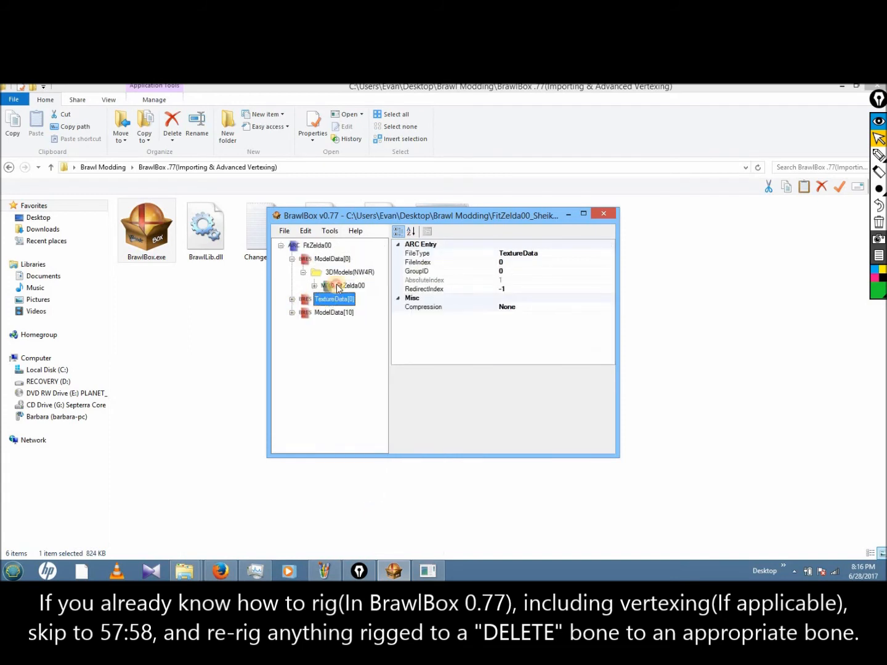
Step: Select the FitZelda00 model and save FitZelda00_SheikNew.pac
click(335, 286)
click(285, 233)
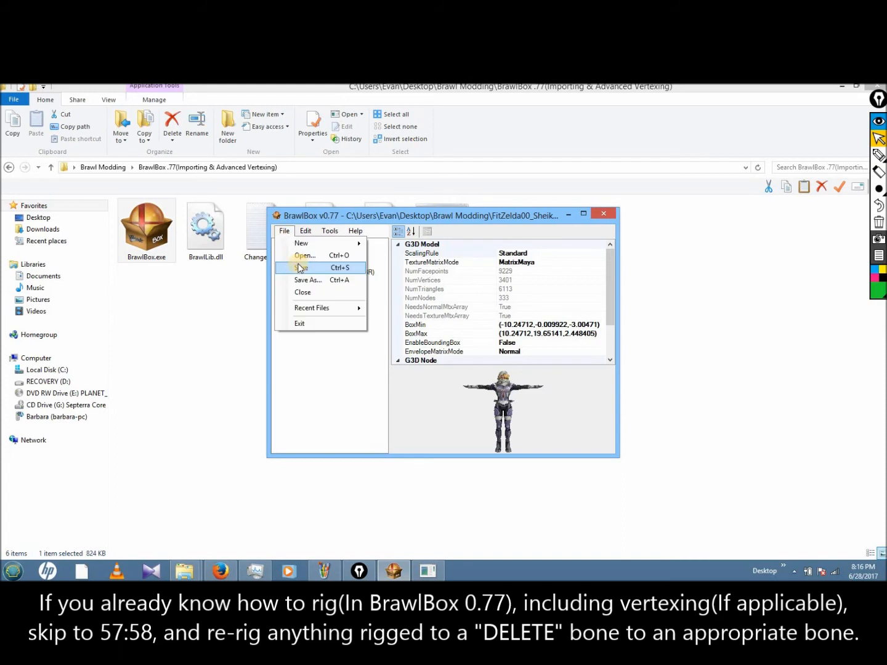
click(299, 269)
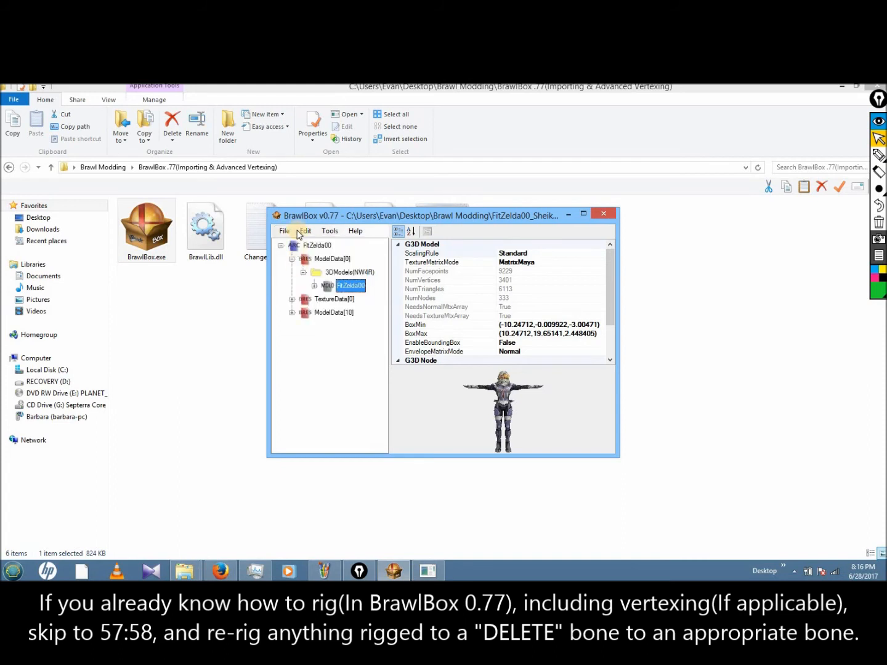
Step: Preview the FitZelda00 model in the Advanced Model Editor with the whole body in view
right_click(341, 285)
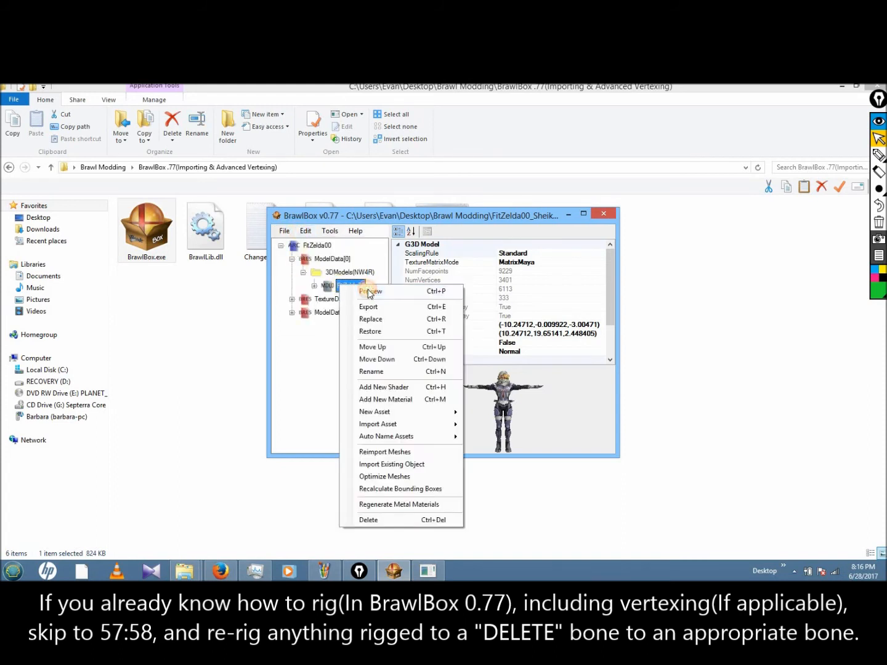
click(294, 274)
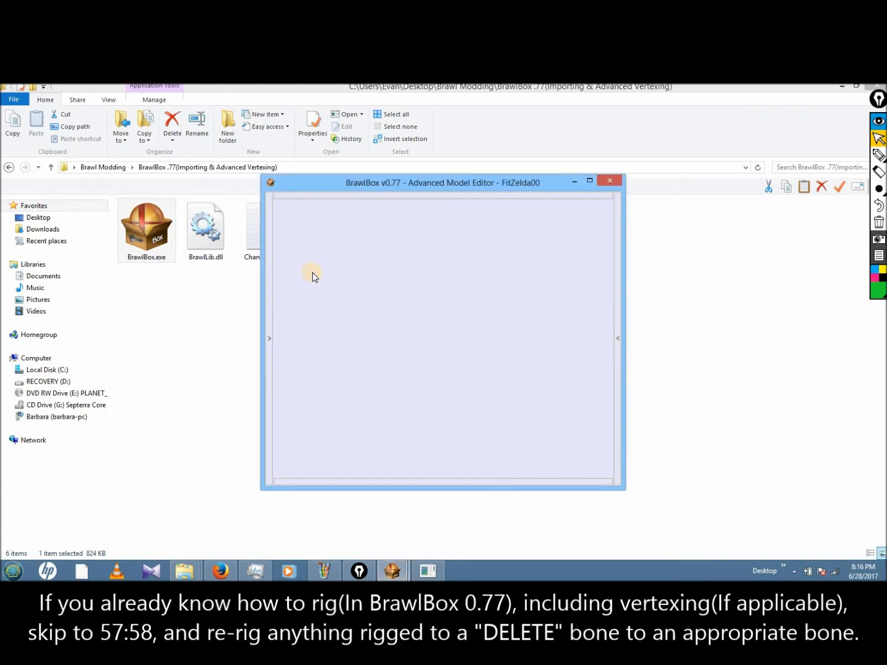
right_drag(382, 230, 404, 307)
scroll(404, 307, down, 5)
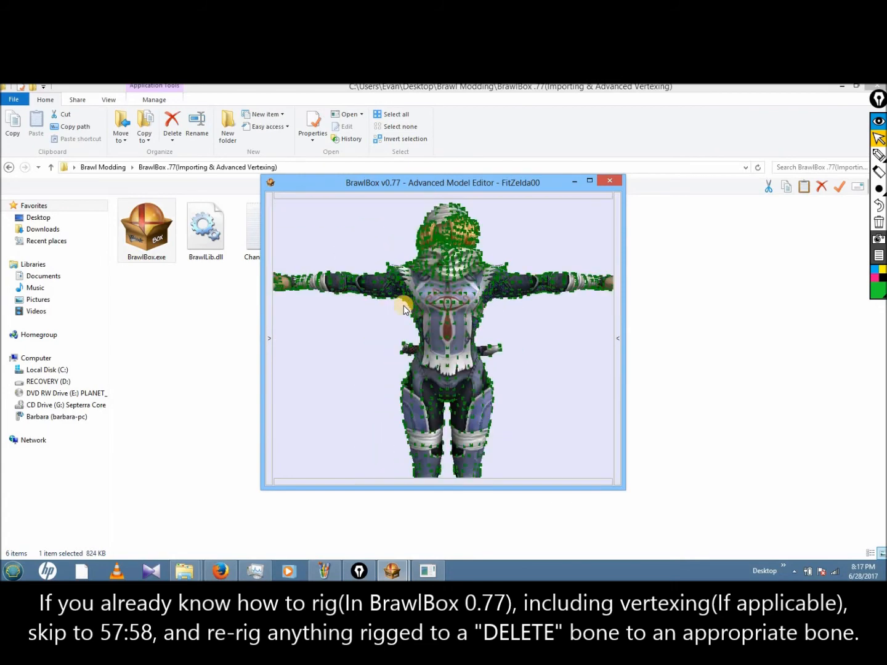
right_drag(387, 239, 421, 273)
scroll(422, 274, down, 3)
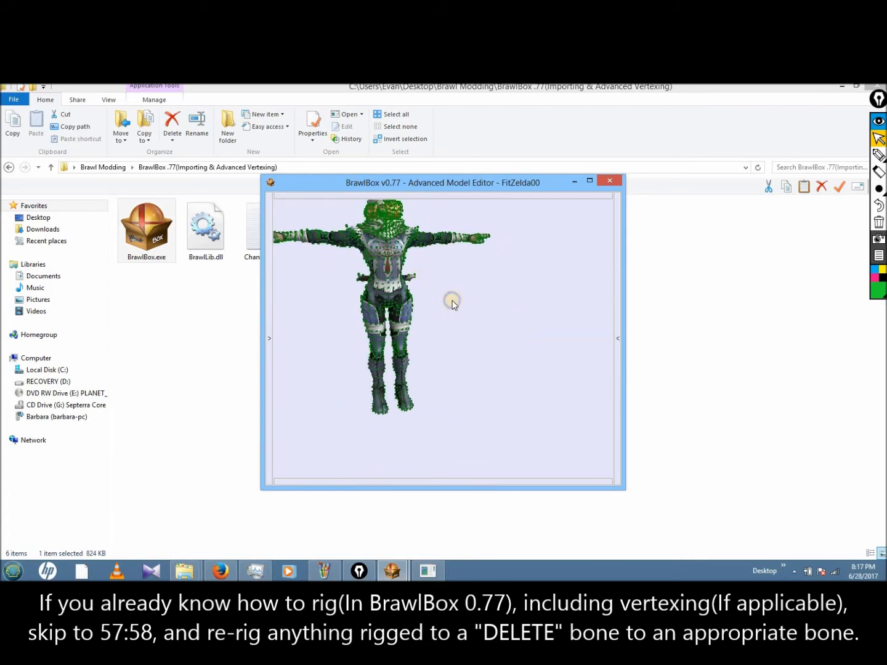
Step: Bring the whole model into view, reveal the editor's menu bar and hide the bones
right_drag(457, 206, 483, 250)
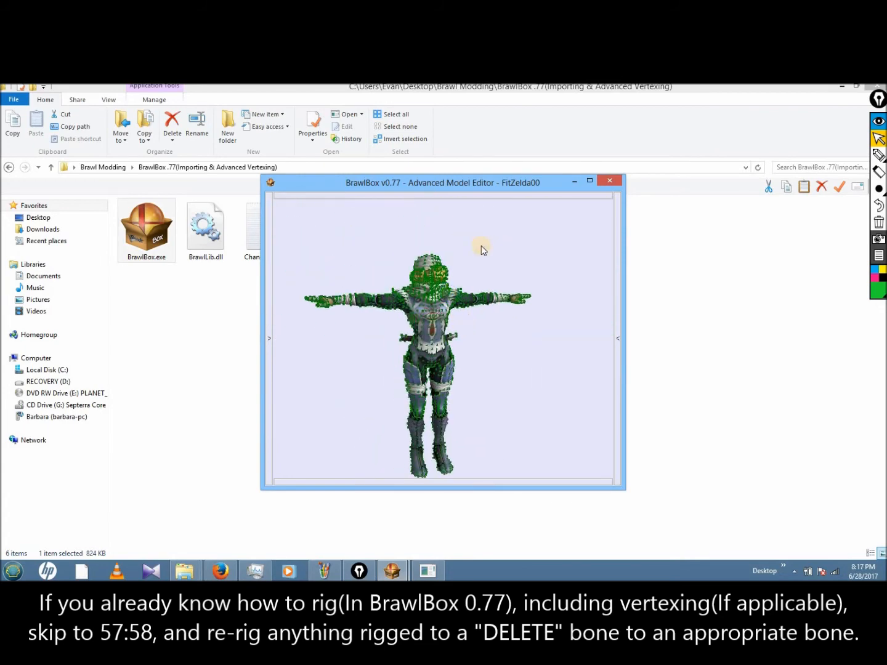
click(539, 195)
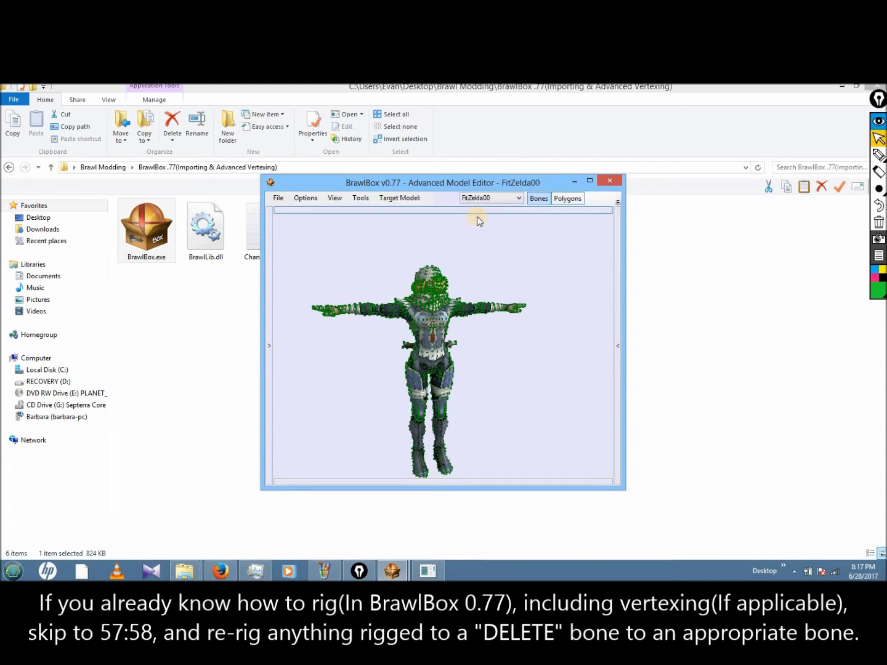
Step: Toggle the display of the model's vertices off and back on twice
click(617, 202)
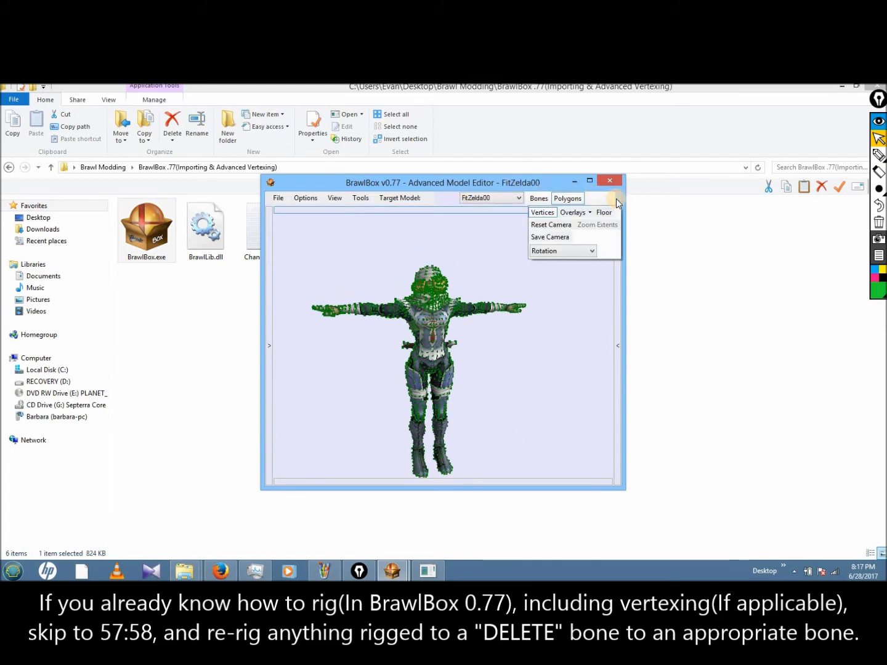
click(542, 210)
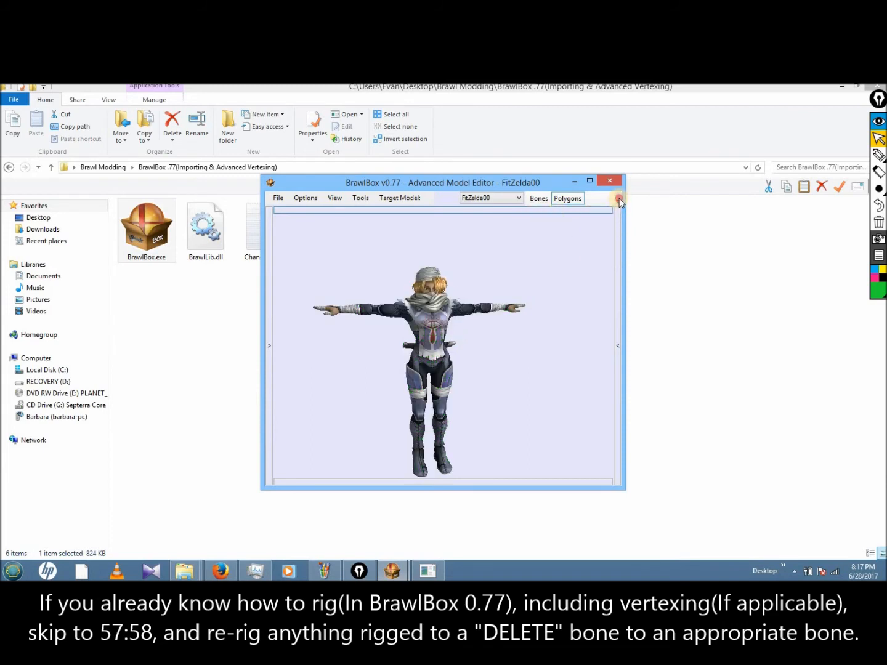
click(617, 202)
click(540, 210)
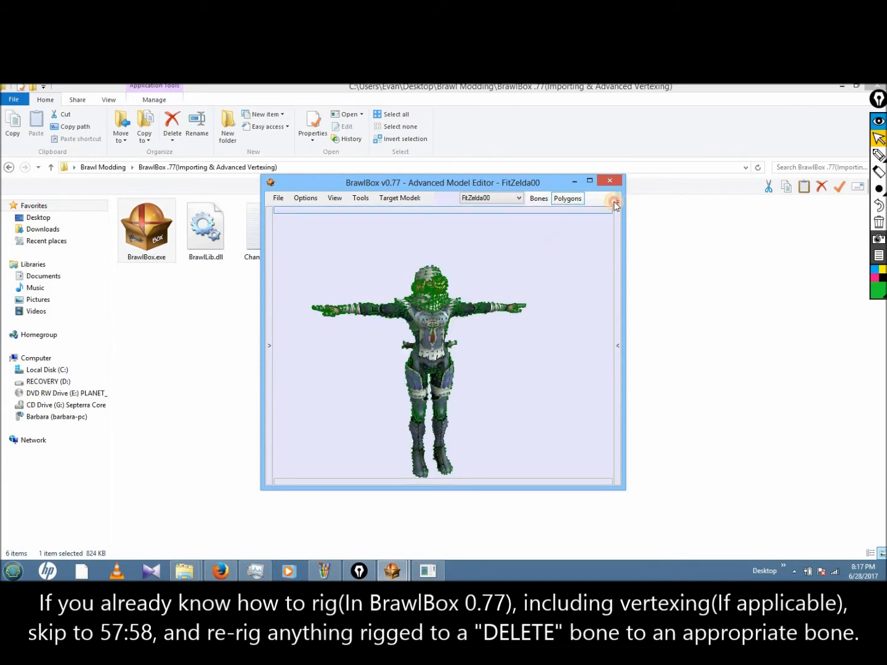
click(615, 203)
click(545, 212)
click(615, 202)
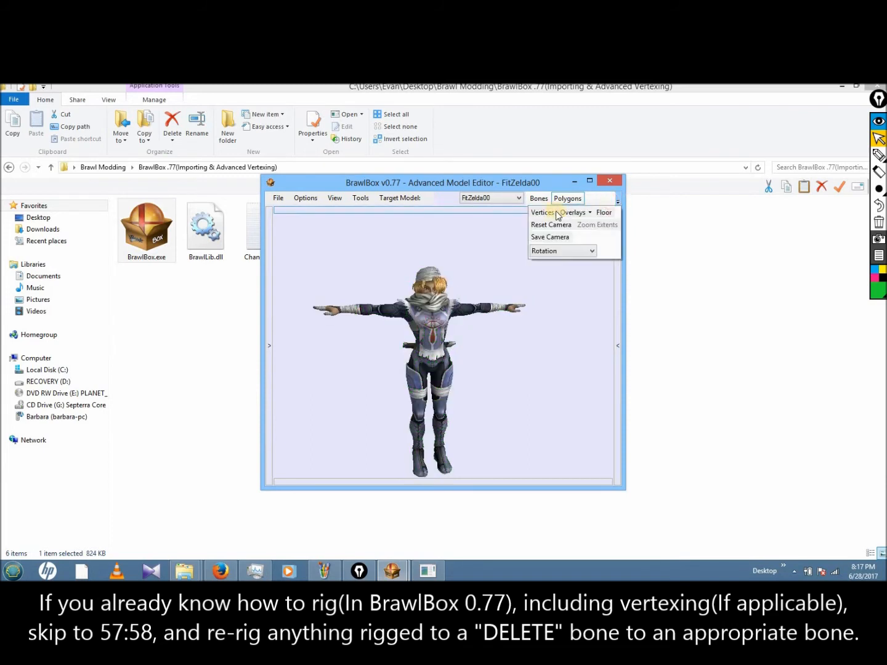
click(553, 213)
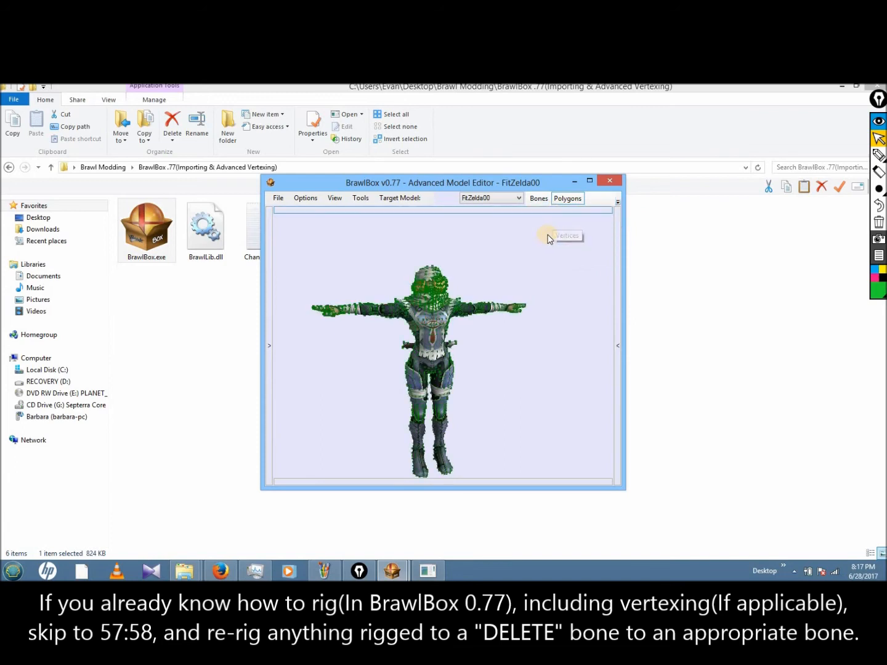
Step: Reveal the animations, objects and textures lists and open the Weight Editor
click(269, 284)
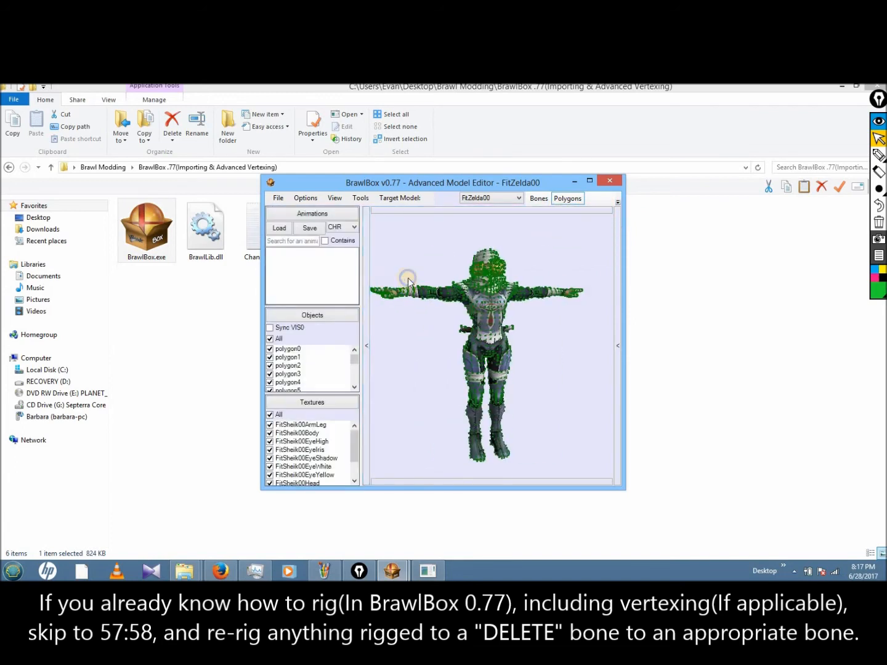
click(360, 198)
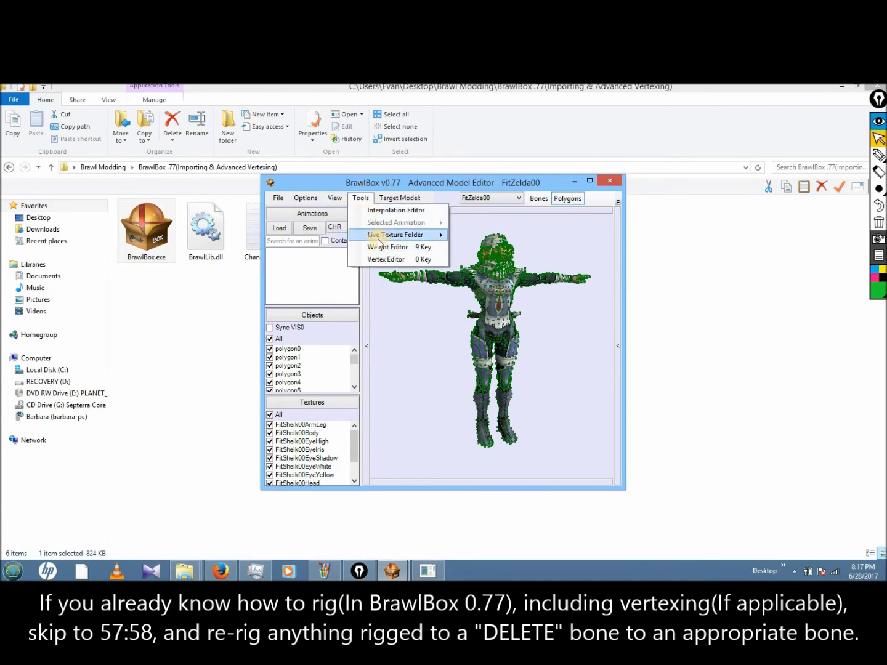
click(385, 247)
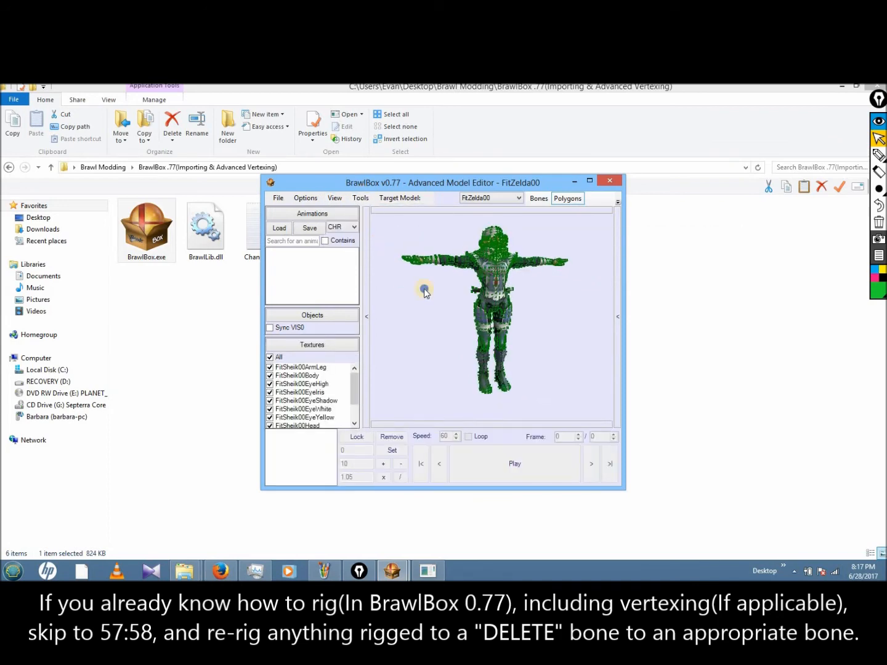
Step: Expand the objects list, hide all the objects and show only polygon0
click(318, 348)
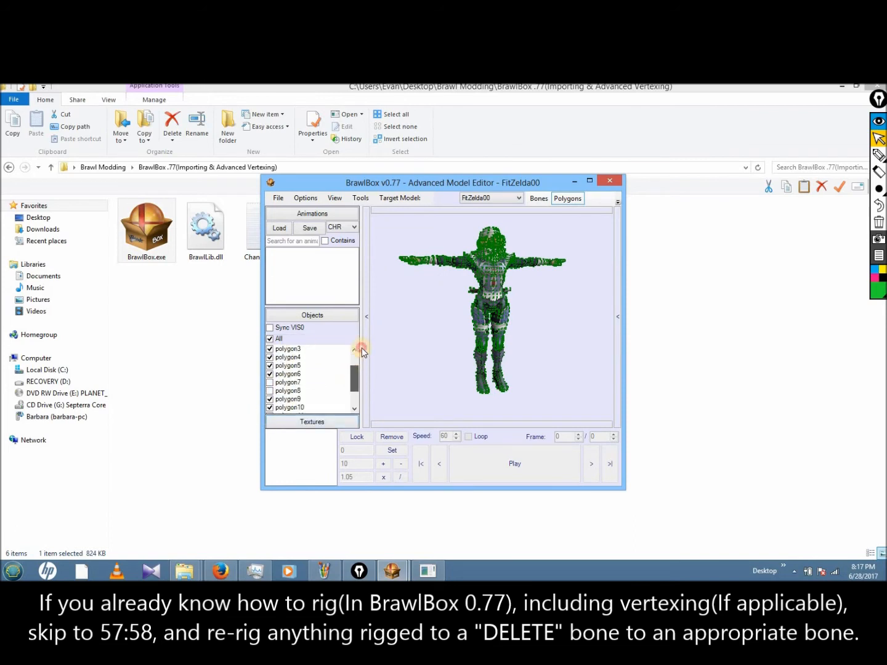
click(294, 340)
click(295, 341)
click(293, 342)
click(285, 349)
click(284, 349)
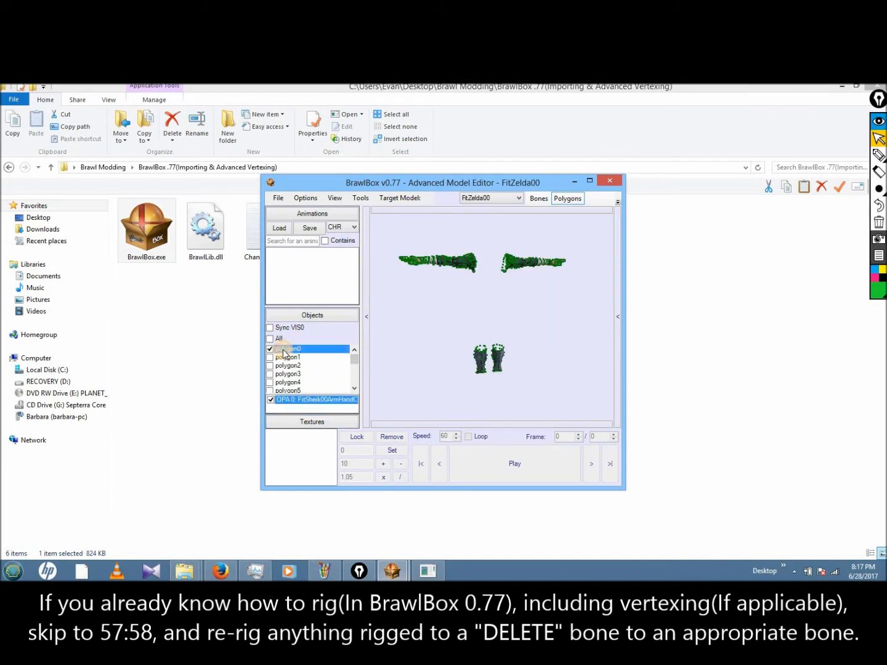
Step: Select all vertices of polygon0 and look through their bone weights for any DELETE bone
mouse_move(474, 311)
right_down()
mouse_move(455, 324)
mouse_move(468, 320)
right_up()
scroll(455, 323, up, 3)
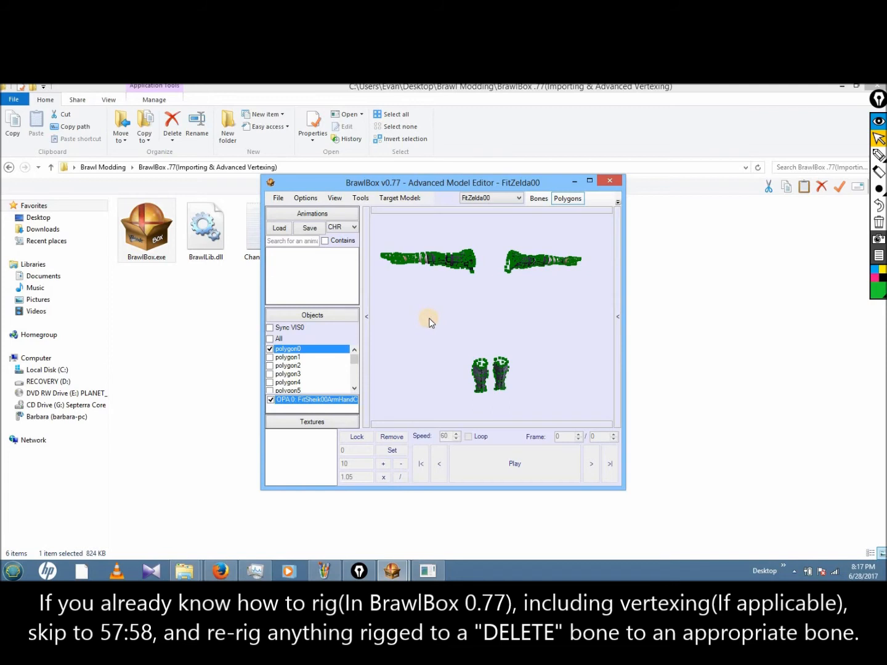
key(ctrl+a)
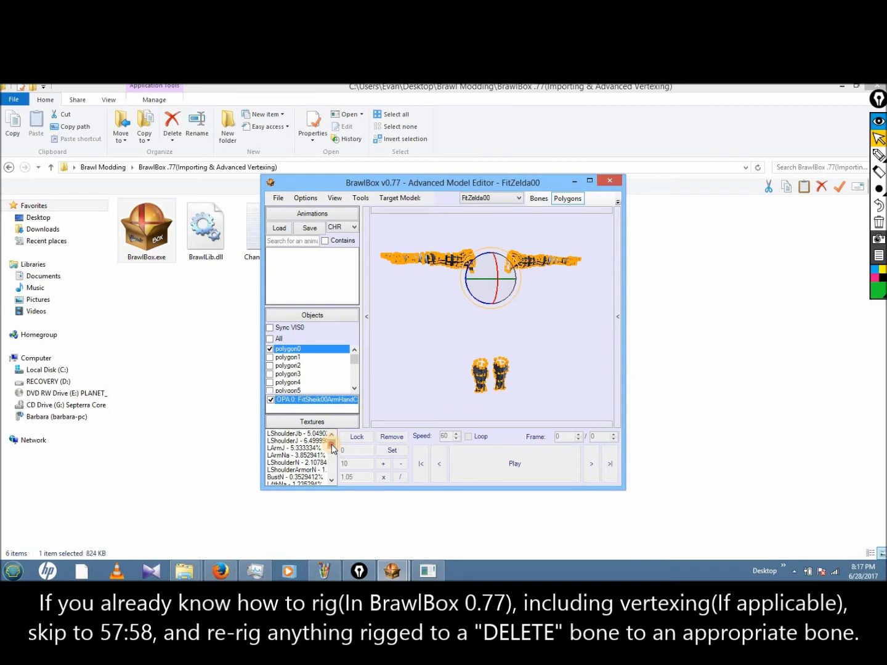
mouse_move(332, 448)
mouse_down()
mouse_move(333, 481)
mouse_move(331, 438)
mouse_up()
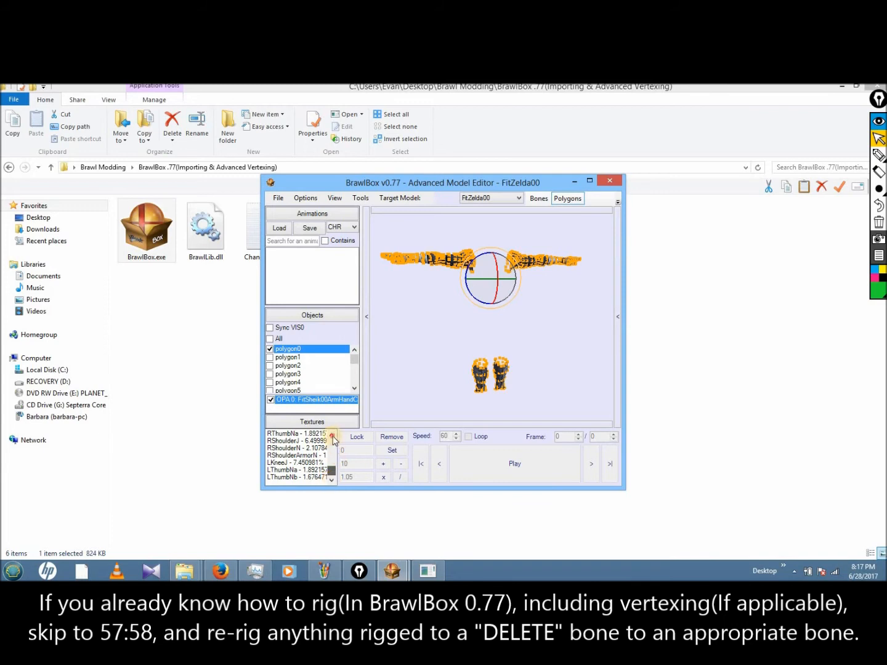
Step: Deselect the vertices, hide polygon0 and show polygon1 instead
click(429, 344)
click(291, 348)
click(289, 358)
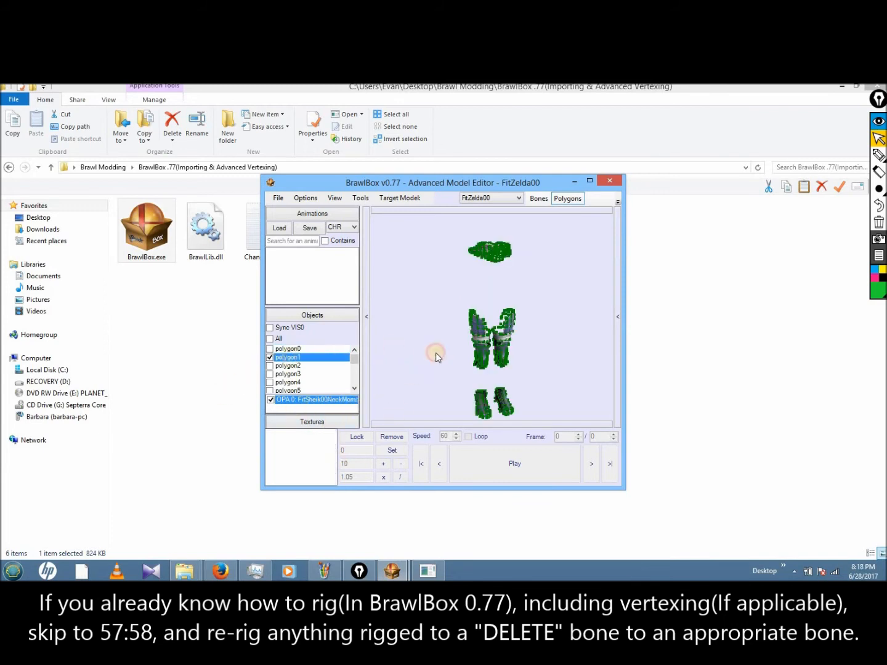
Step: Select all vertices of polygon1, look through their bone weights and inspect the DELETEG entry
right_drag(458, 346, 456, 342)
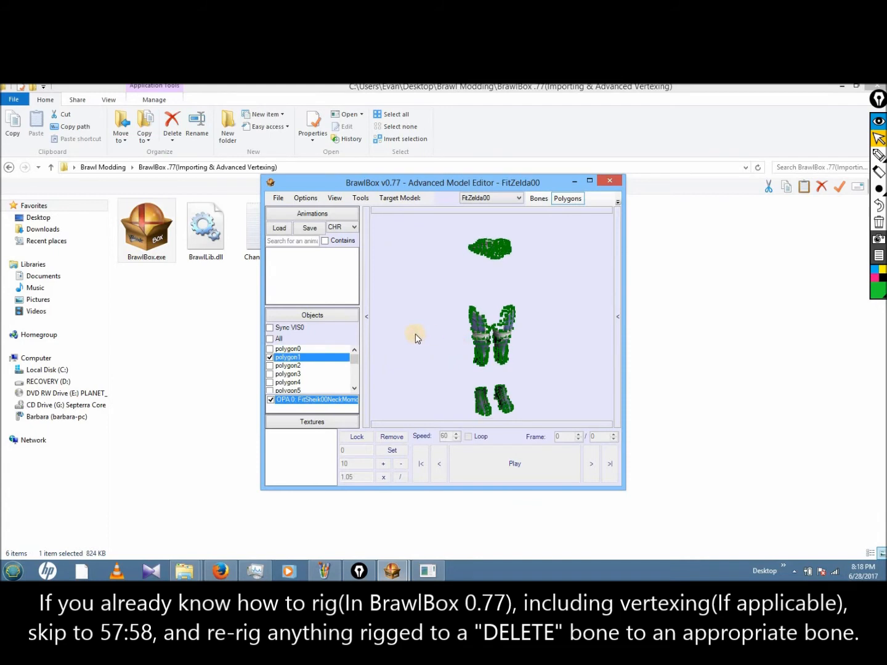
key(ctrl+a)
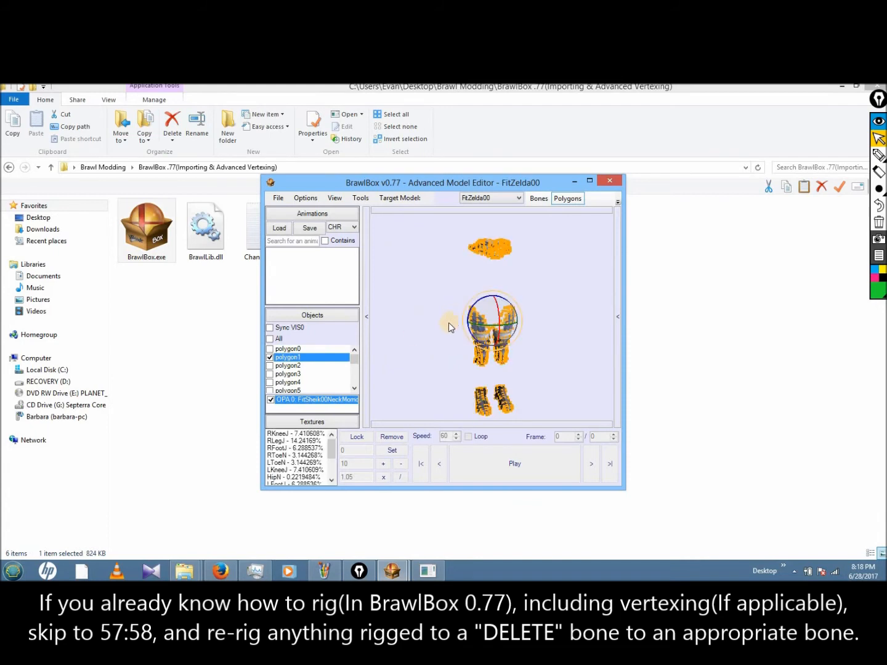
drag(442, 235, 533, 433)
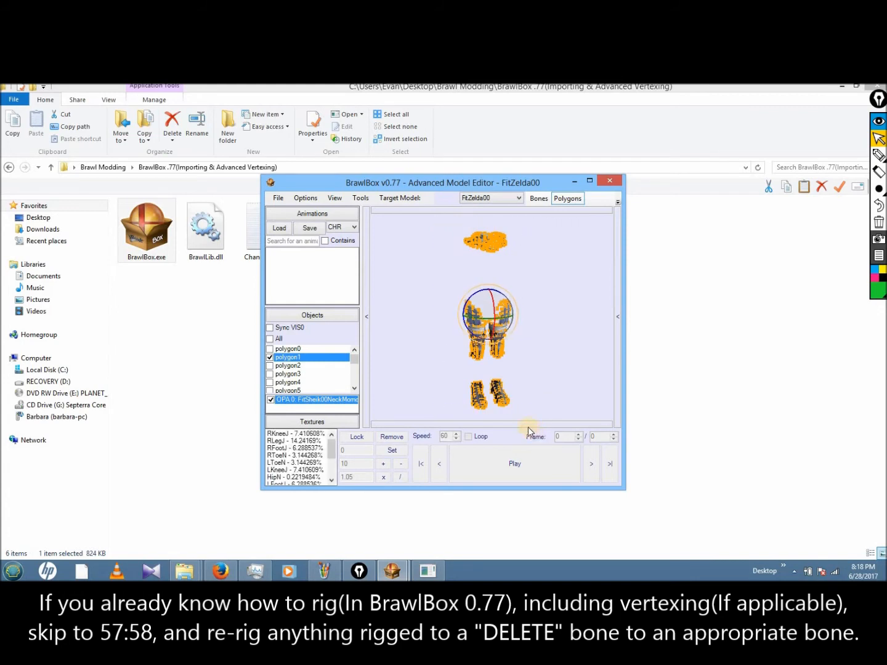
drag(329, 448, 330, 473)
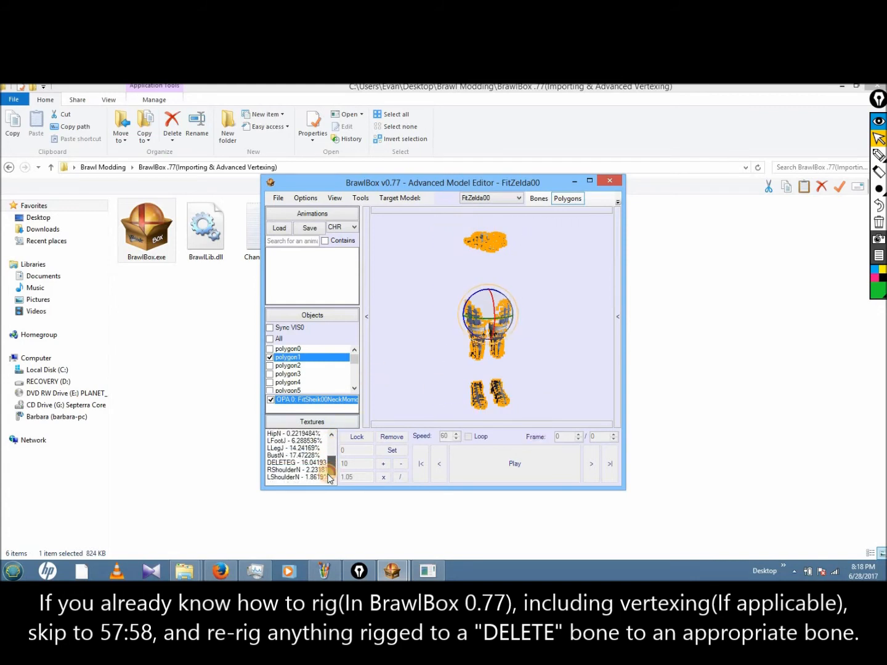
click(298, 463)
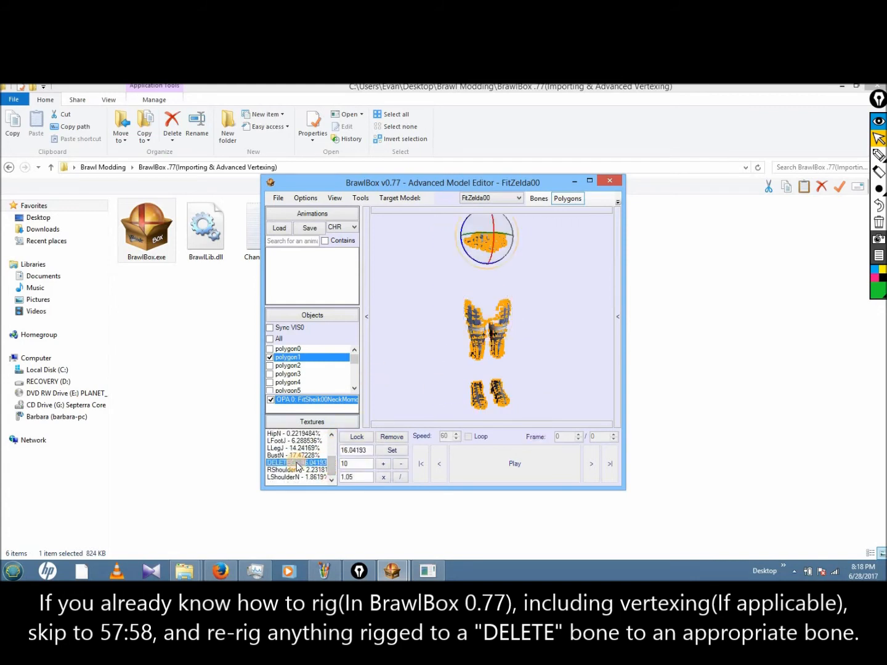
click(396, 365)
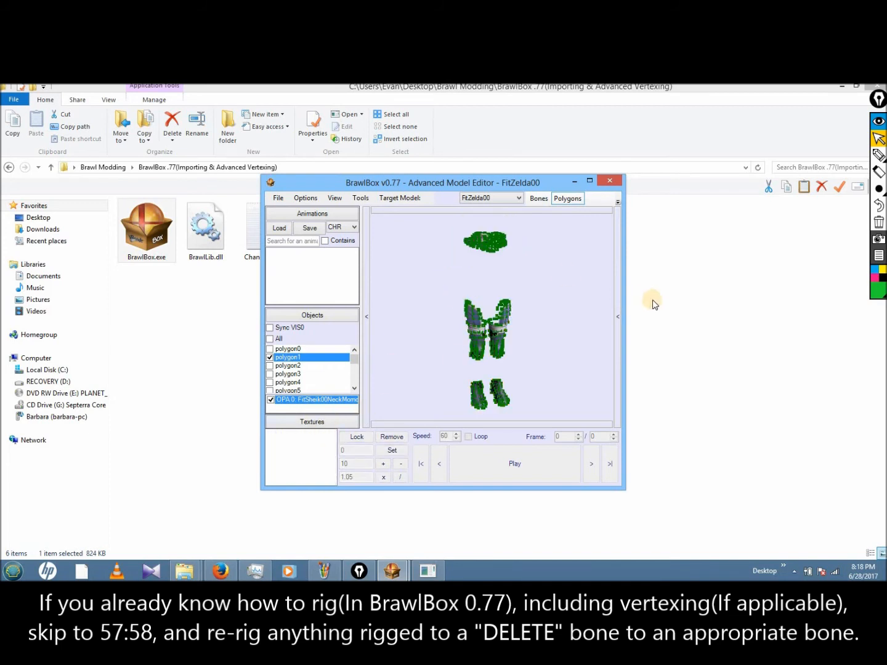
Step: Reveal the bones list and select the DELETEG bone to examine which scarf vertices it influences
click(616, 302)
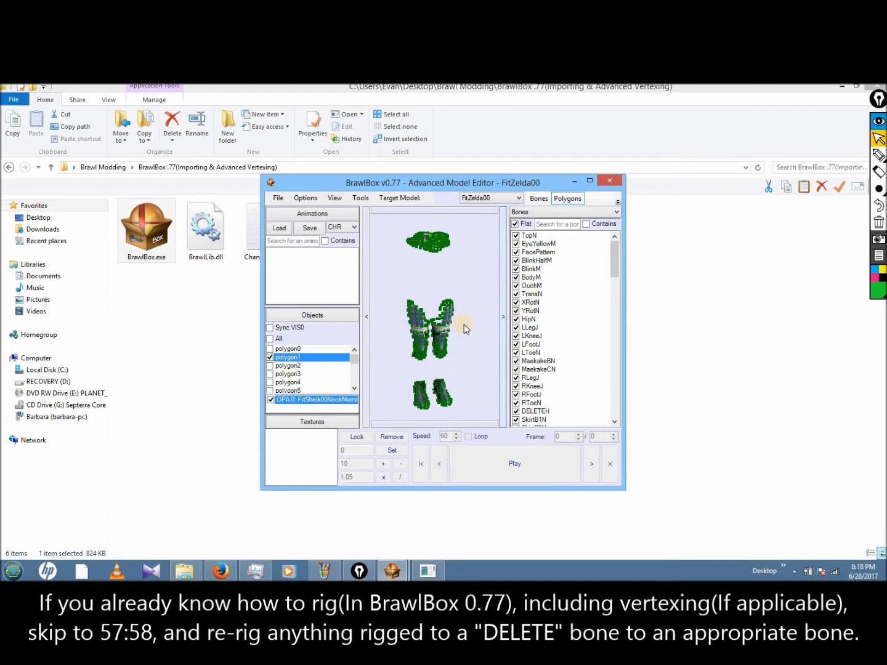
drag(614, 273, 610, 390)
click(535, 352)
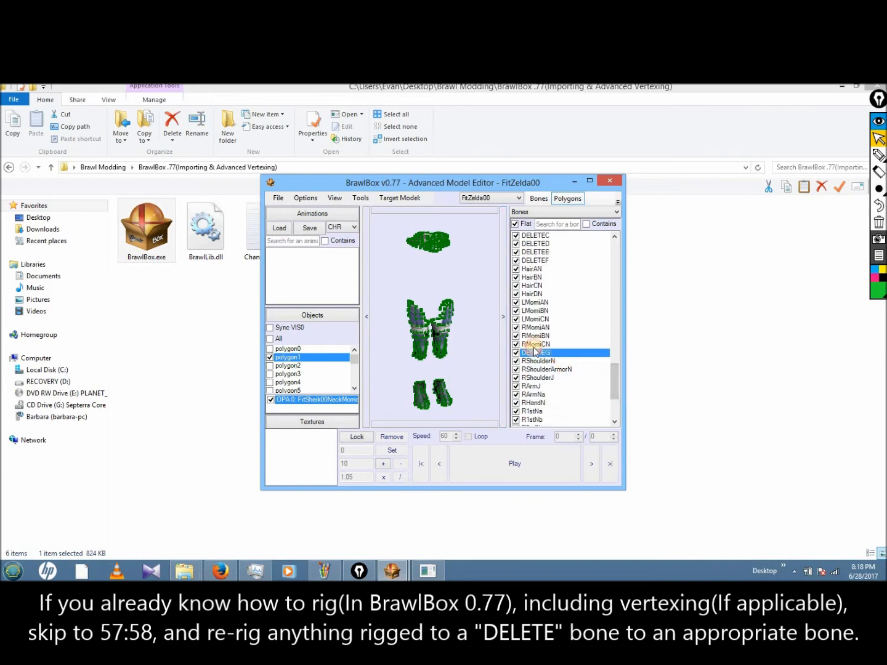
right_drag(428, 274, 558, 303)
scroll(431, 314, up, 5)
scroll(432, 314, up, 3)
mouse_move(439, 296)
ctrl+right_down()
mouse_move(522, 316)
mouse_move(425, 288)
mouse_move(349, 288)
mouse_move(376, 308)
mouse_move(425, 312)
mouse_move(346, 311)
mouse_move(316, 295)
mouse_move(425, 298)
mouse_move(396, 294)
mouse_move(440, 311)
mouse_move(425, 309)
ctrl+right_up()
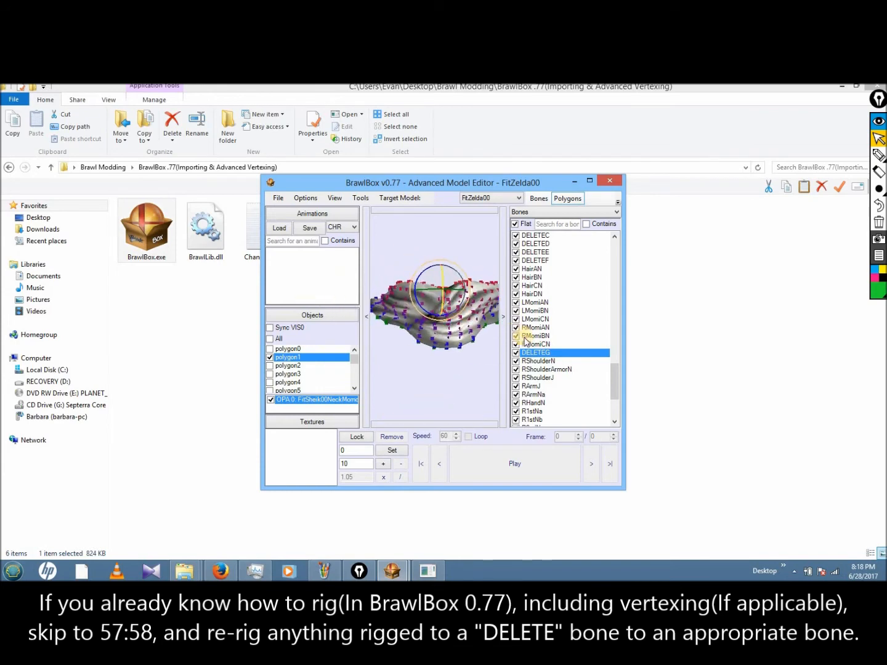
Step: Select all the vertices of the neck scarf and remove their DELETEG bone weight
click(453, 360)
ctrl+right_drag(436, 370, 421, 368)
drag(479, 362, 368, 286)
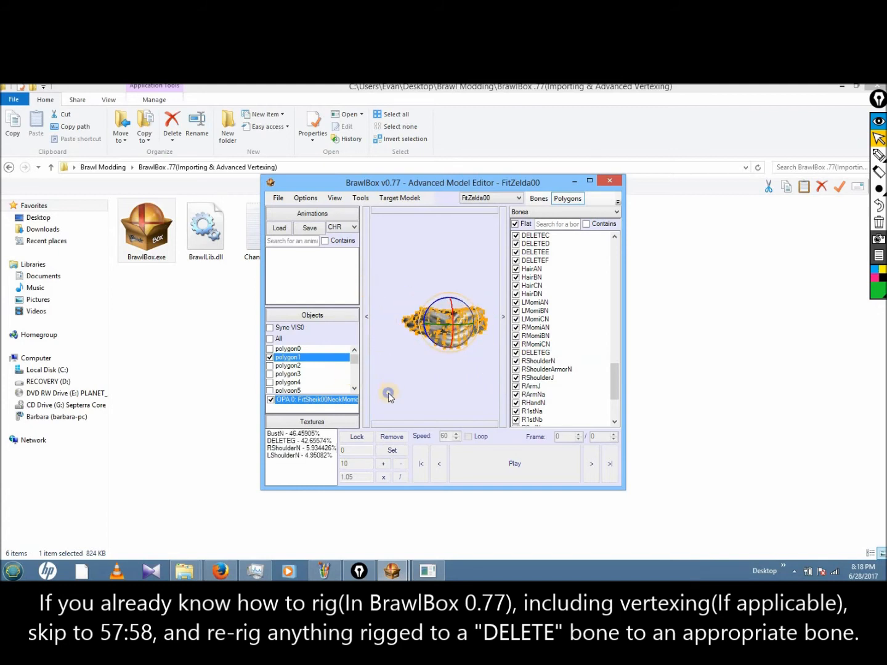
ctrl+right_drag(388, 392, 338, 419)
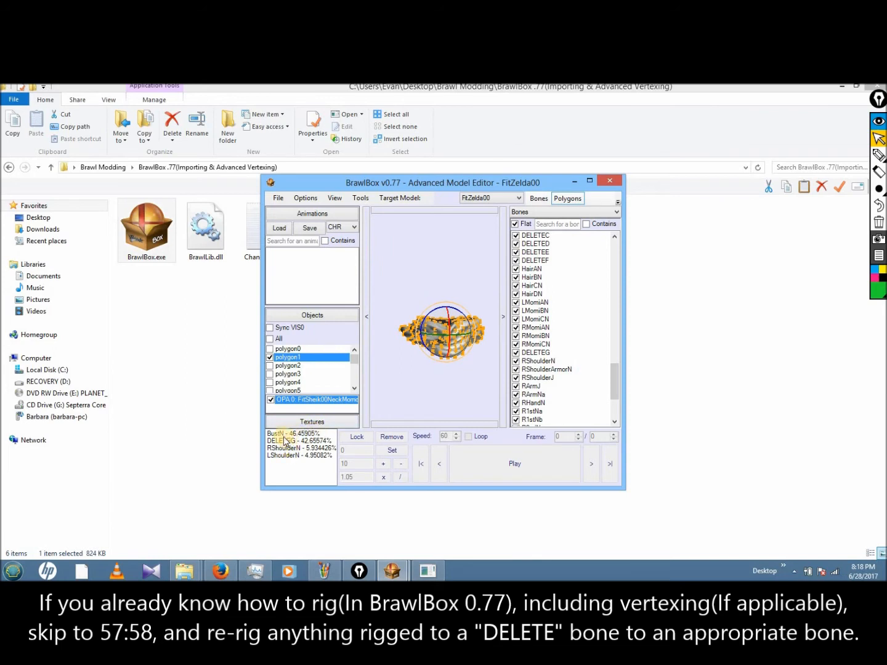
click(290, 434)
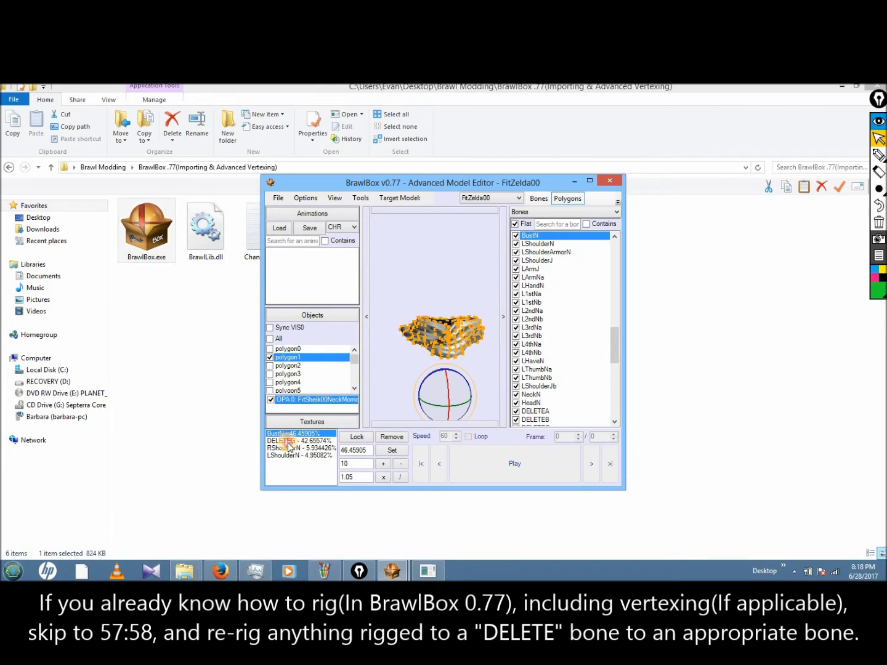
click(287, 441)
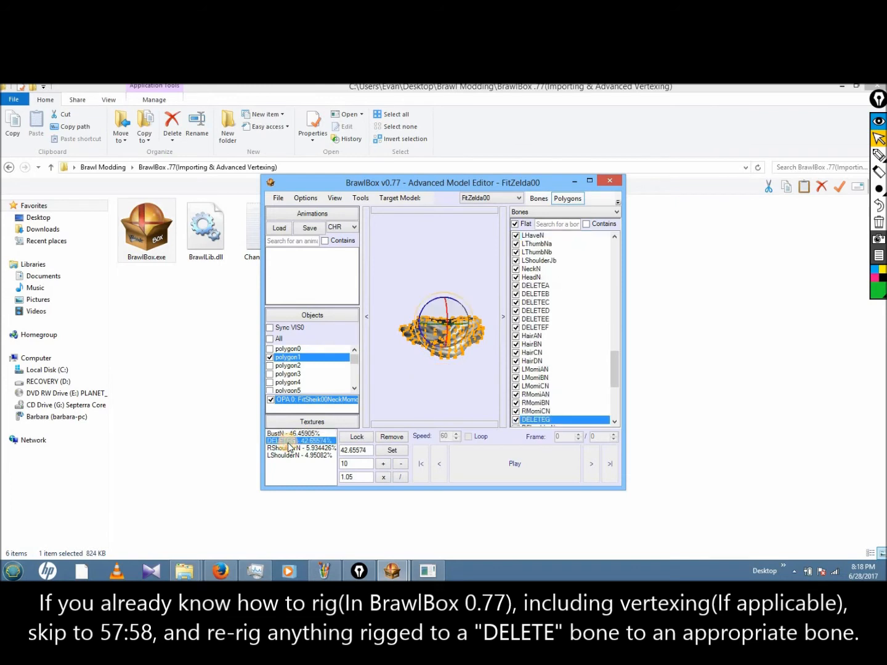
click(392, 438)
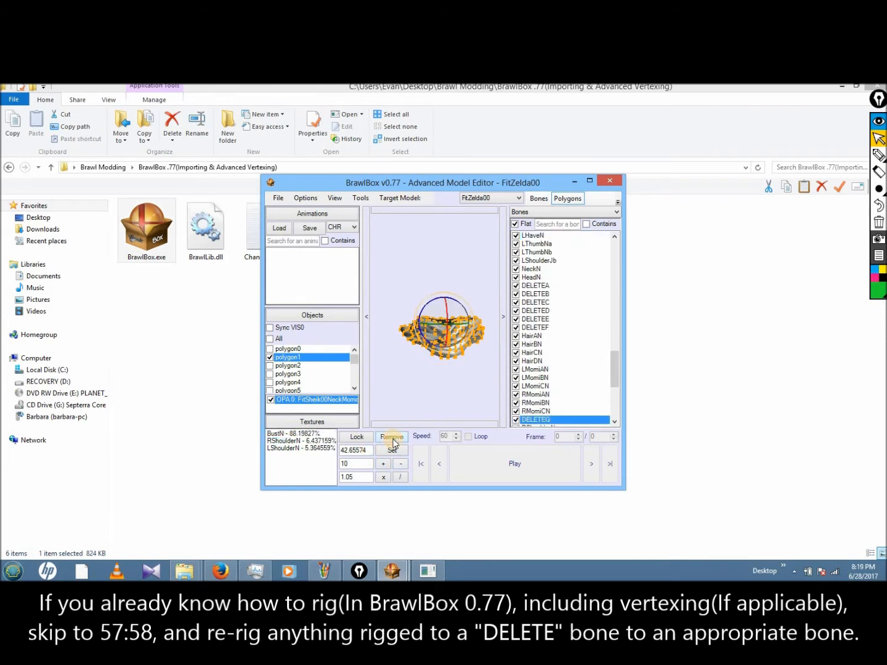
Step: Reselect the neck scarf vertices to check their bone weights, and deselect them
click(428, 390)
right_drag(412, 308, 386, 263)
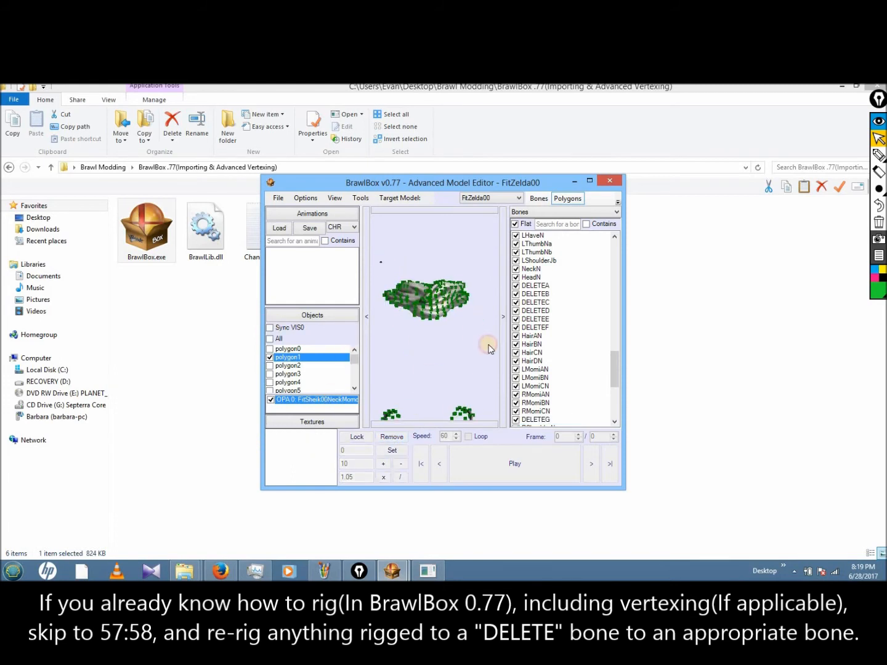
drag(490, 348, 485, 346)
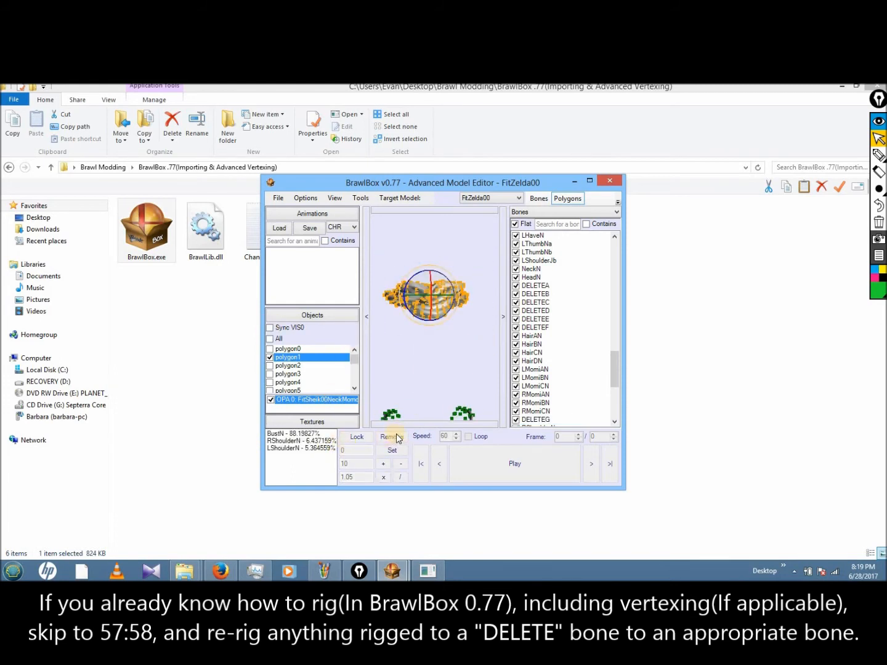
click(441, 346)
Step: Hide the bones list and bring all parts of polygon1 back into view
scroll(445, 355, down, 4)
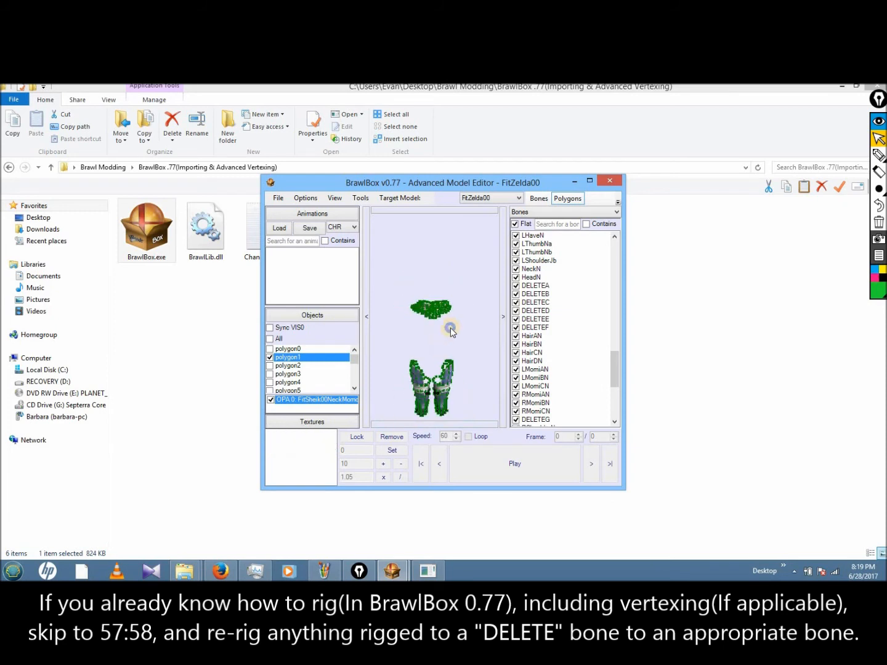
right_drag(451, 331, 457, 312)
drag(461, 316, 466, 318)
click(471, 321)
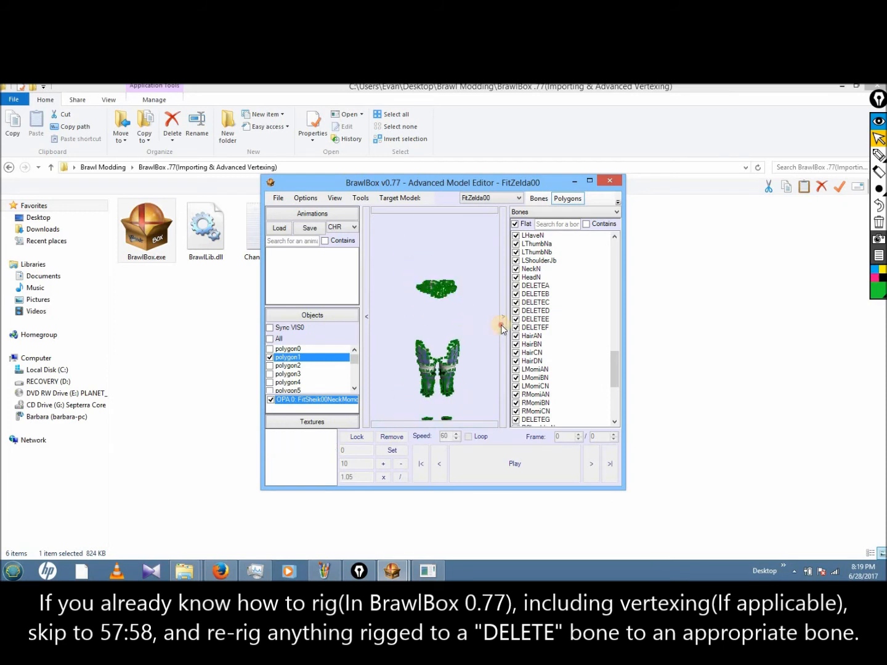
click(502, 325)
scroll(475, 288, down, 1)
right_drag(479, 295, 462, 266)
scroll(475, 288, down, 2)
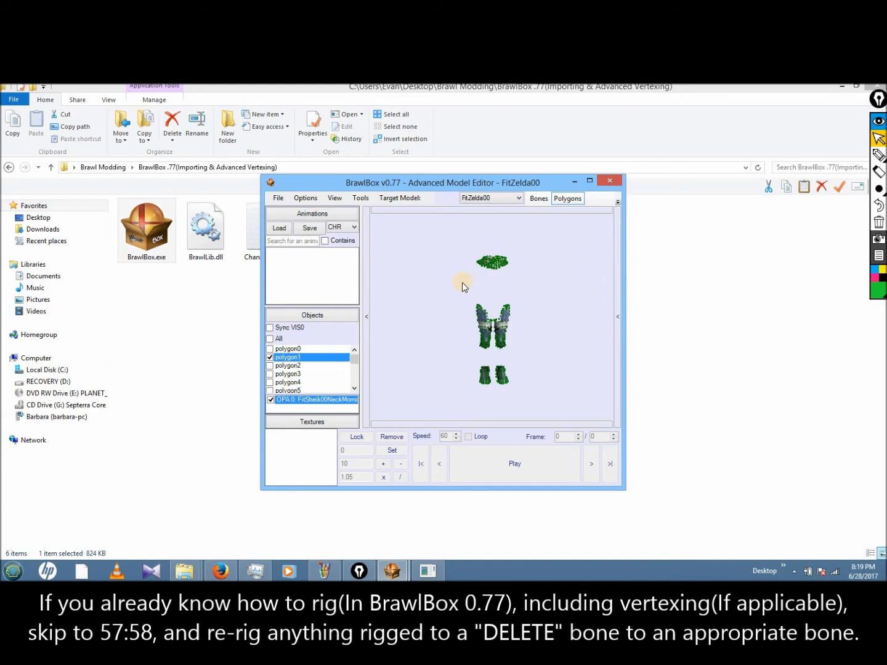
Step: Select all vertices of polygon1, check the bones in their weight list, and deselect them
key(ctrl+a)
drag(332, 449, 403, 368)
click(402, 369)
Step: Reveal the bones list, select the BustN bone to examine its influence on the neck scarf, and hide the list again
click(619, 272)
scroll(456, 290, up, 6)
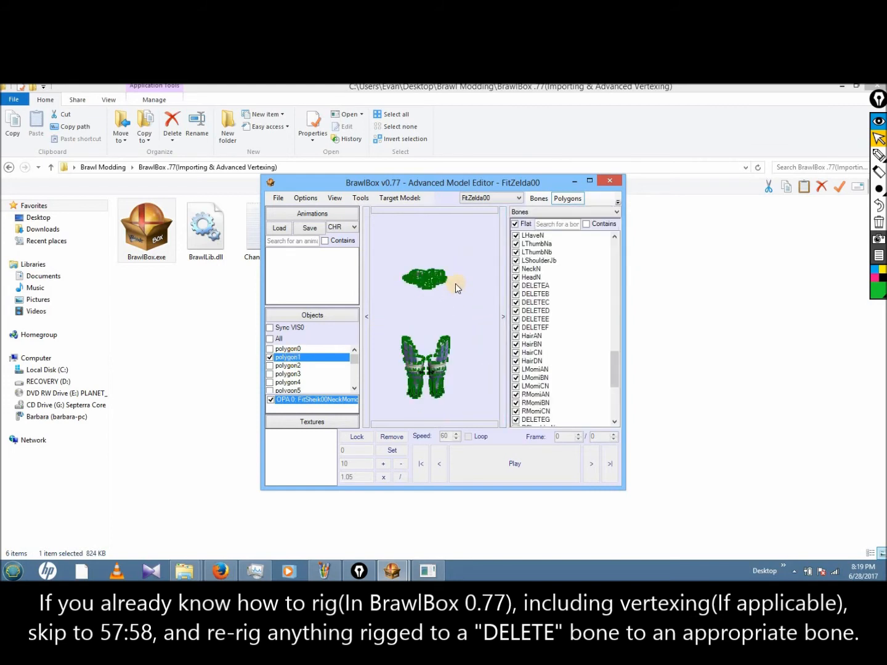
right_drag(458, 303, 473, 341)
drag(619, 350, 618, 316)
click(542, 319)
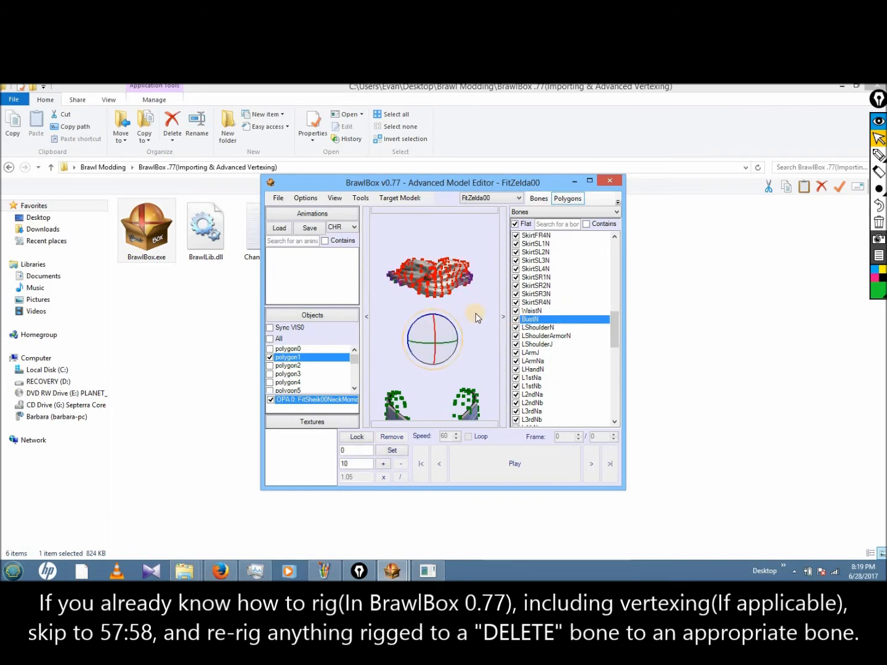
click(474, 314)
click(503, 317)
right_drag(477, 345, 478, 304)
scroll(477, 305, down, 5)
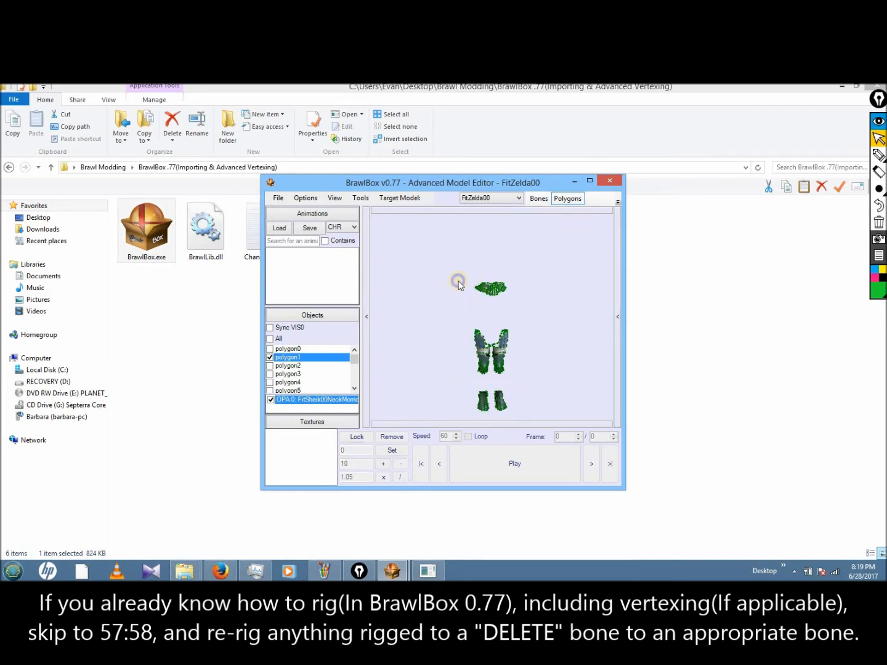
Step: Hide polygon1, show polygon2, and select all its vertices to check for DELETE bone weights
click(288, 365)
double_click(288, 356)
double_click(290, 367)
click(496, 307)
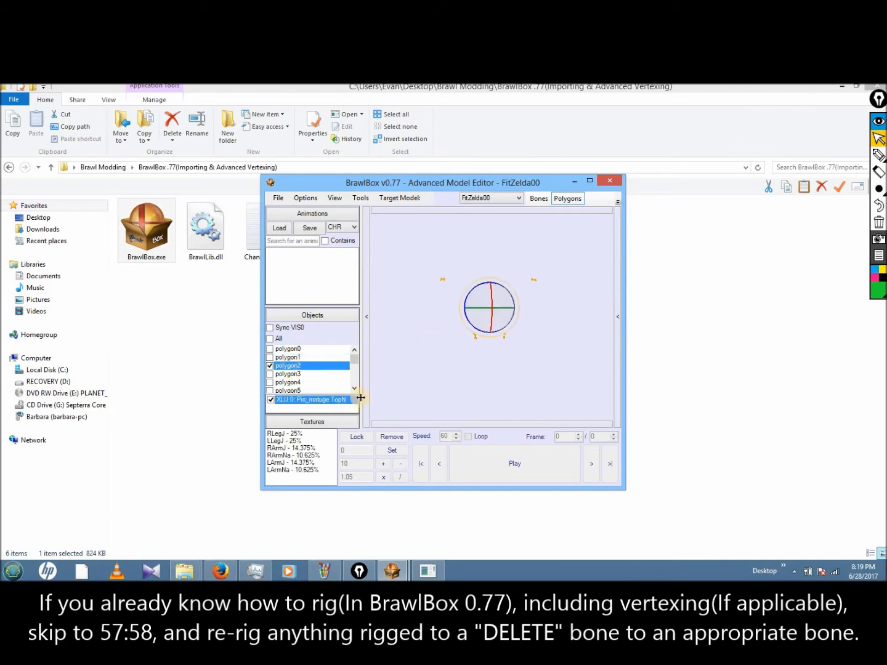
click(424, 364)
Step: Show polygon3, read through its vertices' bone weights for DELETE bones, and hide the object again
double_click(293, 374)
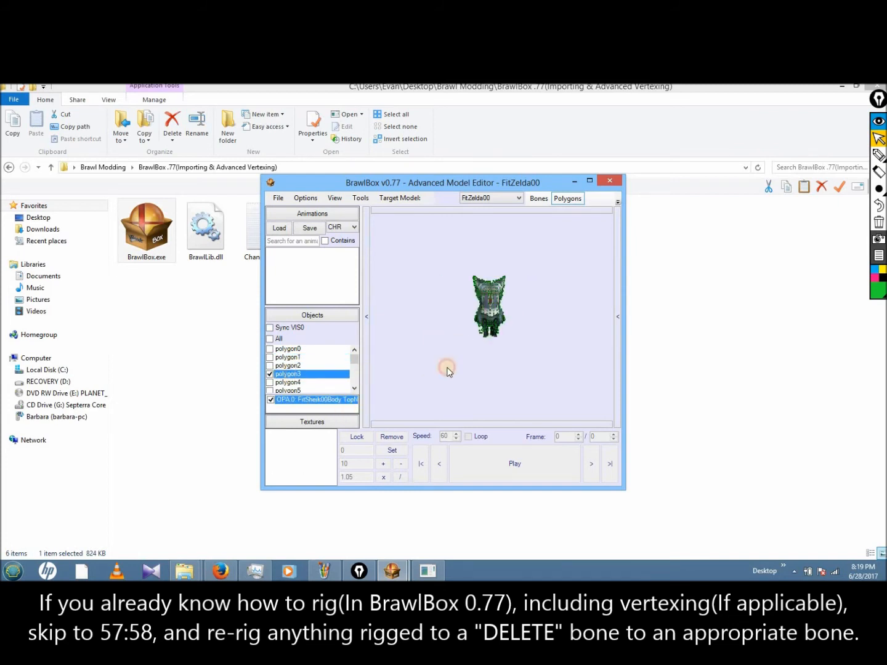
click(451, 366)
drag(332, 451, 331, 472)
click(296, 374)
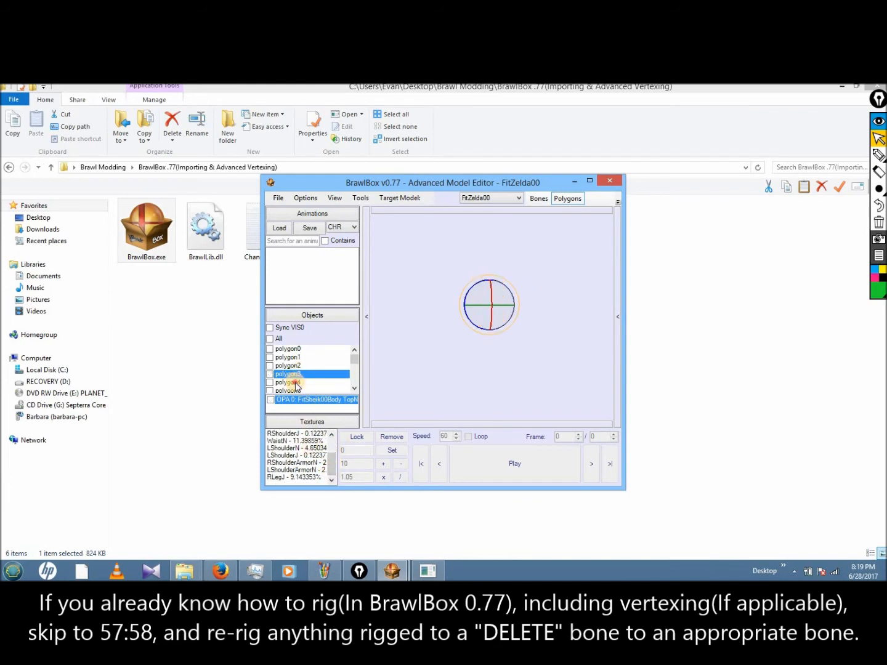
Step: Show polygon4, select all its vertices to check their bone weights, and hide it again
double_click(295, 382)
click(466, 377)
key(ctrl+a)
click(423, 382)
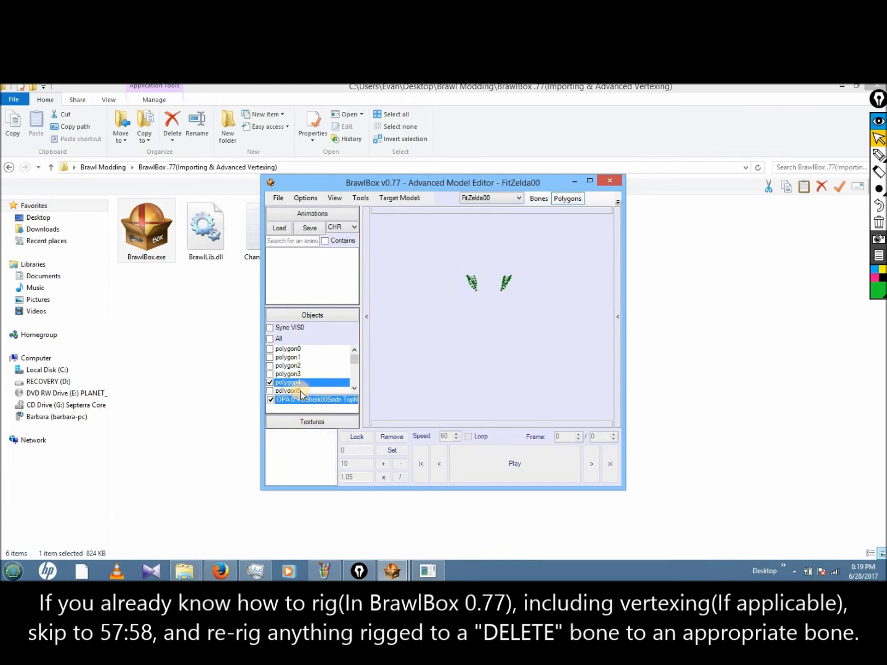
click(310, 382)
Step: Show polygon5 and select all its vertices to check their bone weights, and deselect them
drag(354, 359, 356, 367)
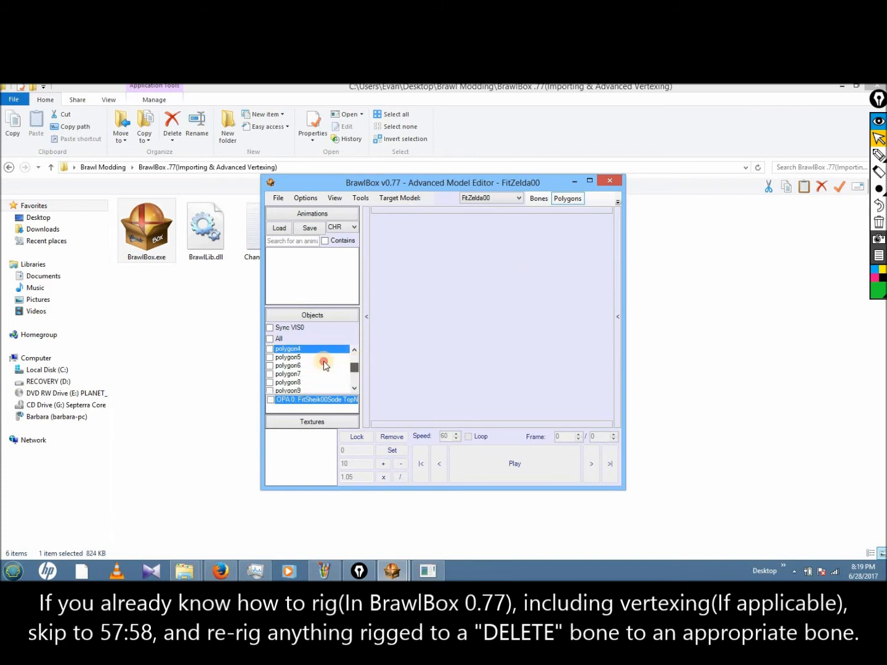
double_click(287, 357)
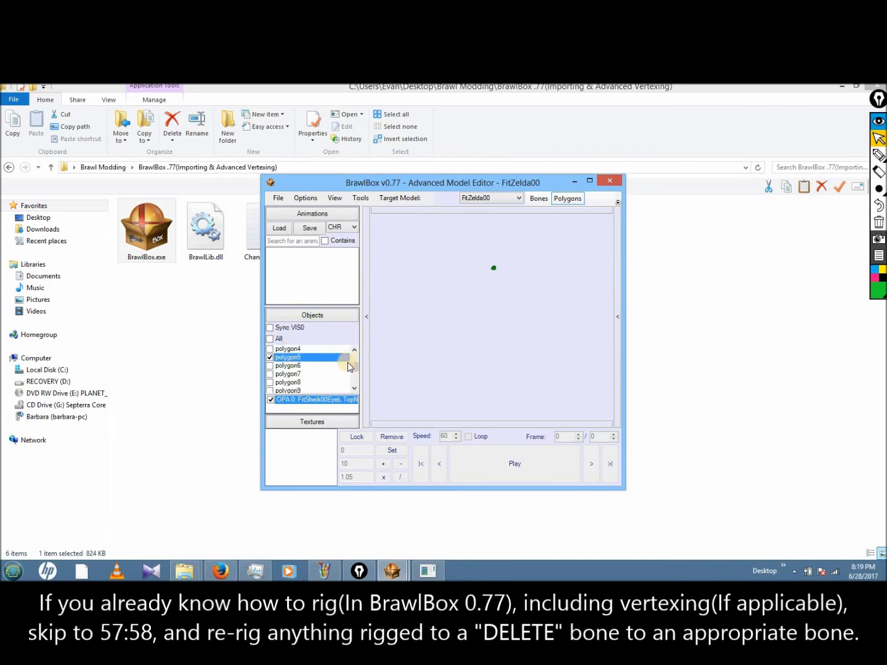
key(ctrl+a)
click(434, 371)
Step: Show the eye objects polygon5, polygon6 and polygon7 to look at them, and hide them all again
click(303, 360)
click(305, 364)
double_click(301, 358)
double_click(299, 366)
double_click(299, 374)
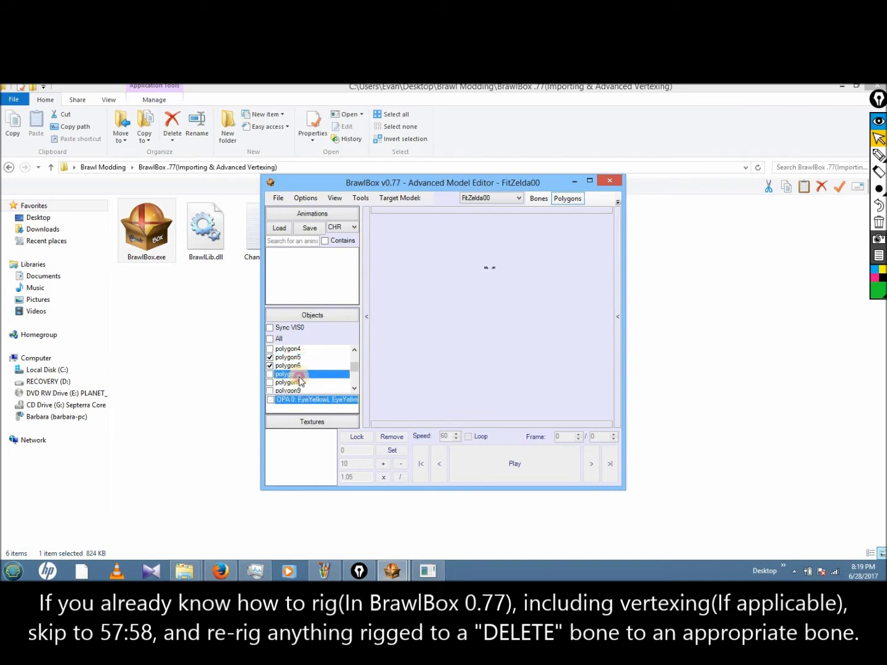
click(298, 381)
click(300, 383)
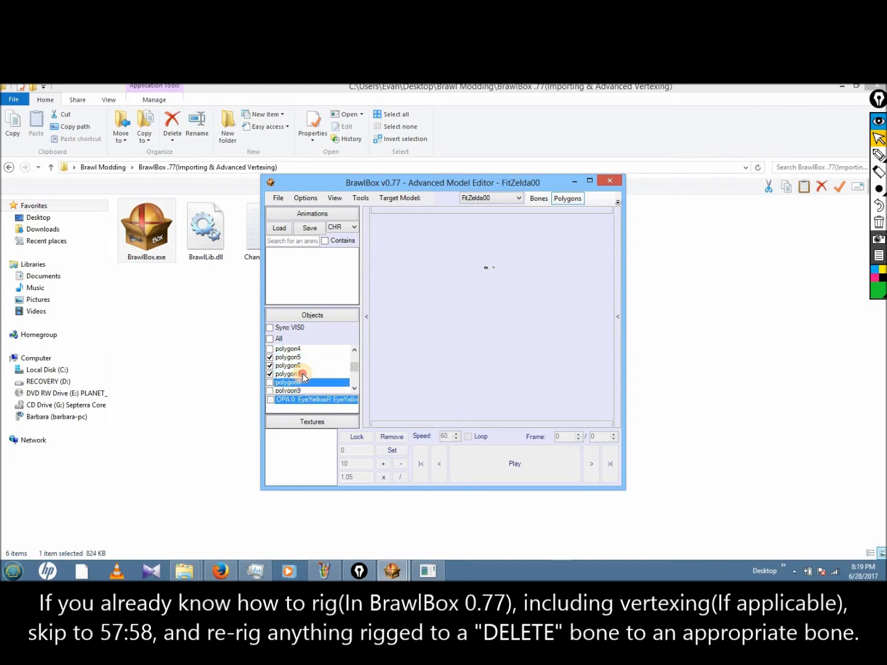
double_click(302, 374)
double_click(300, 359)
double_click(300, 366)
Step: Show polygon8 and select all its vertices to check which bones they are rigged to
click(298, 382)
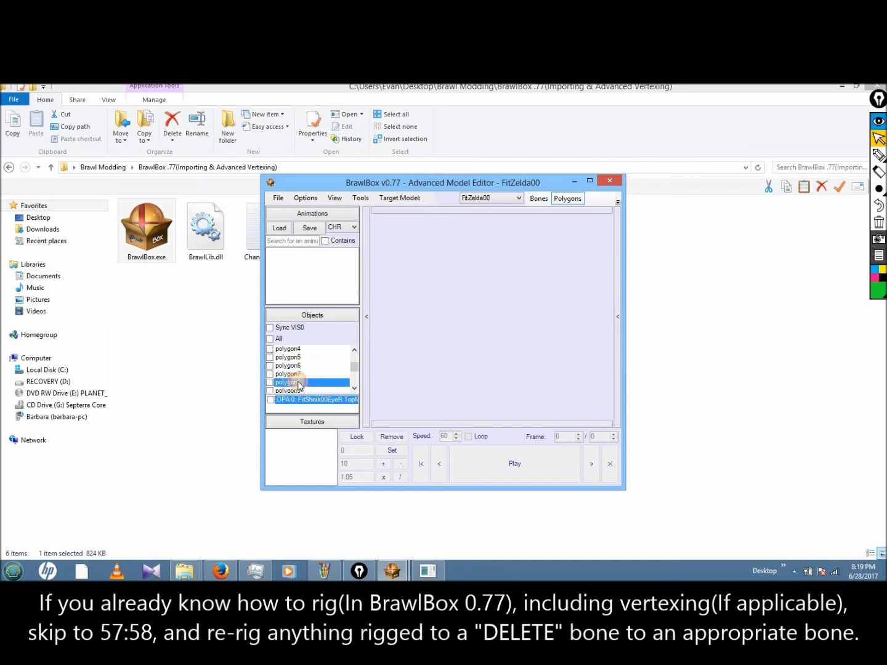
click(298, 383)
click(298, 383)
click(478, 368)
key(ctrl+a)
click(409, 370)
Step: Show only polygon9 and select all its vertices to check their bone weights, and deselect them
scroll(310, 382, down, 1)
double_click(302, 368)
click(505, 344)
key(ctrl+a)
click(441, 346)
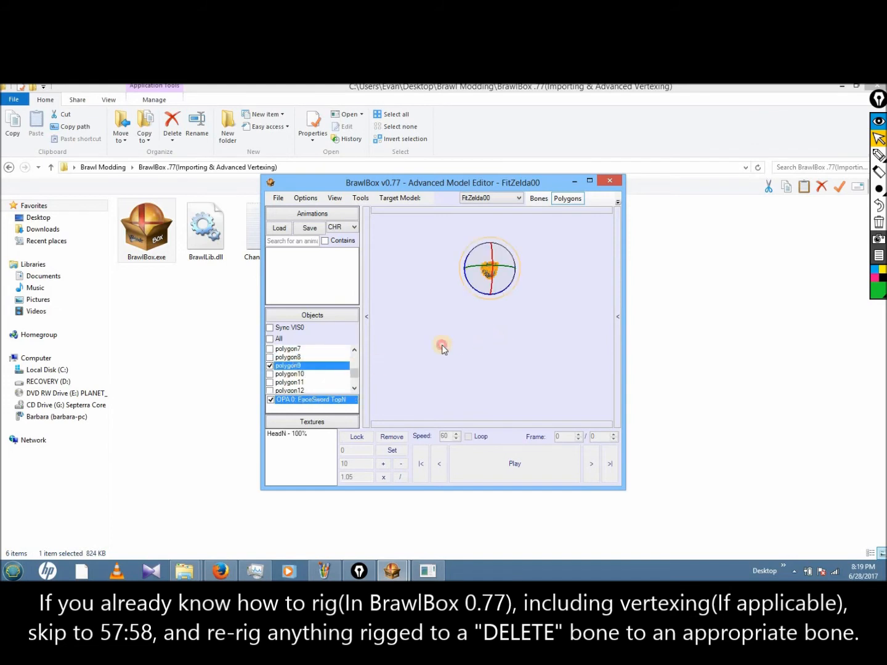
Step: Show only polygon10 and select all its vertices to check for DELETE bones, and deselect them
double_click(293, 374)
key(ctrl+a)
click(436, 359)
Step: Show only the front hair, polygon11, and select all its vertices to examine their bone weights
double_click(302, 383)
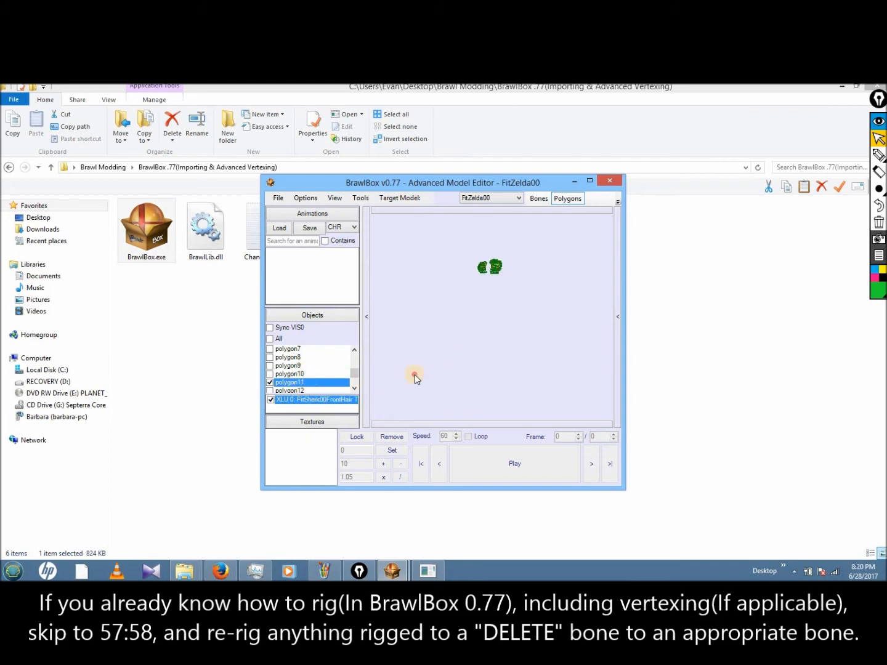
key(ctrl+a)
right_drag(460, 336, 463, 336)
scroll(463, 337, up, 8)
scroll(471, 339, down, 8)
drag(502, 338, 479, 337)
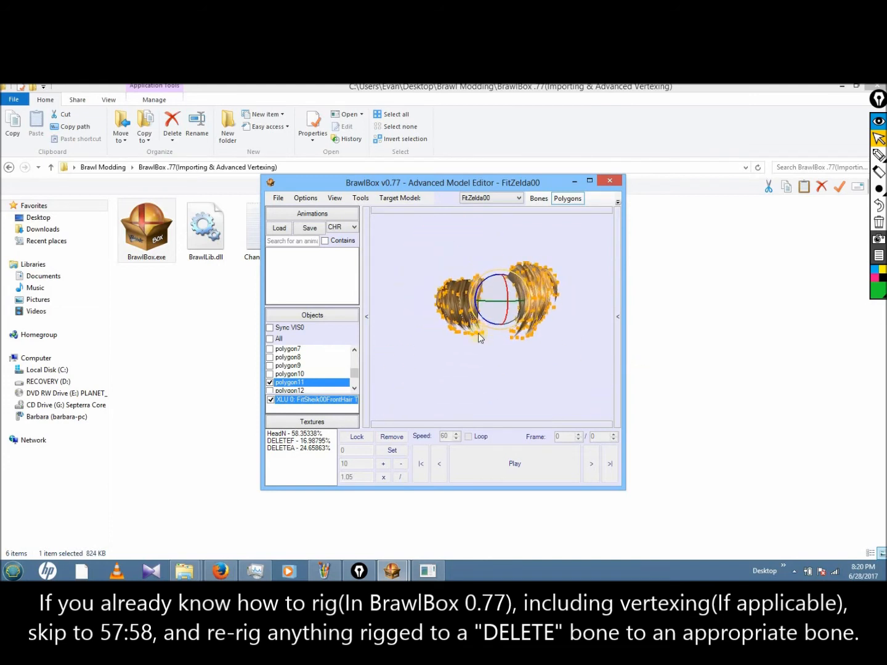
Step: Remove the DELETEF and DELETEA bone weights from the selected front hair vertices
click(291, 433)
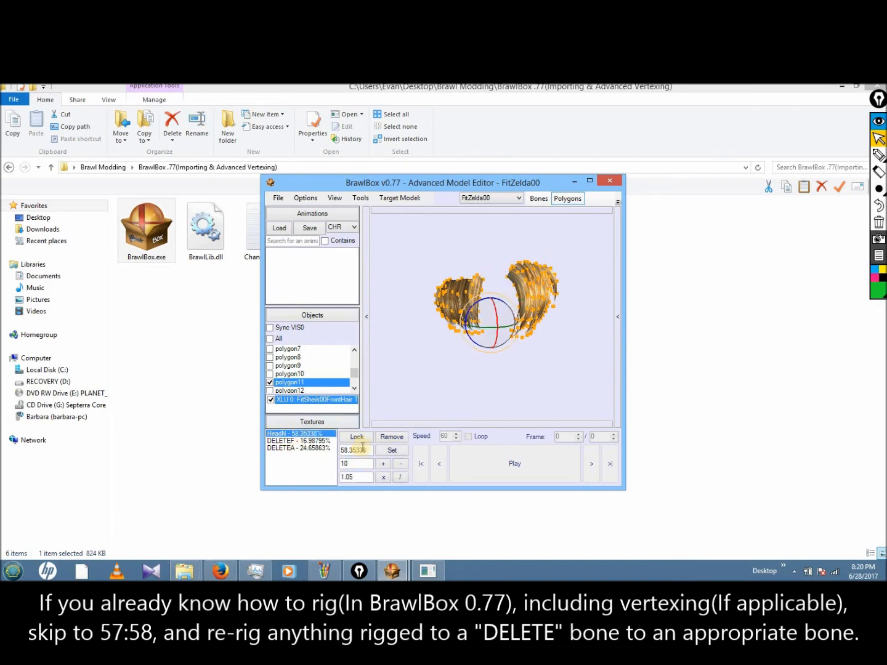
click(308, 440)
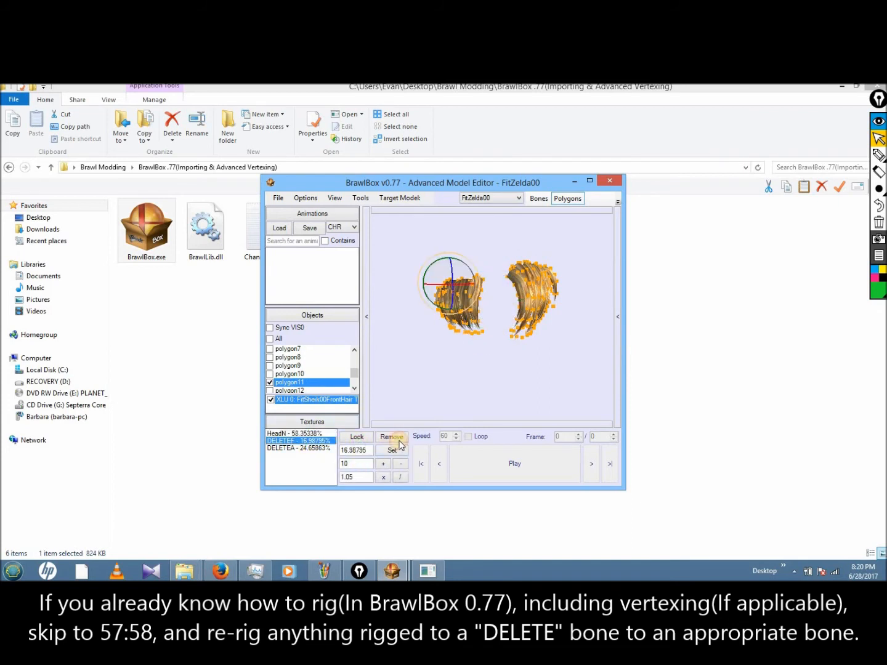
click(400, 438)
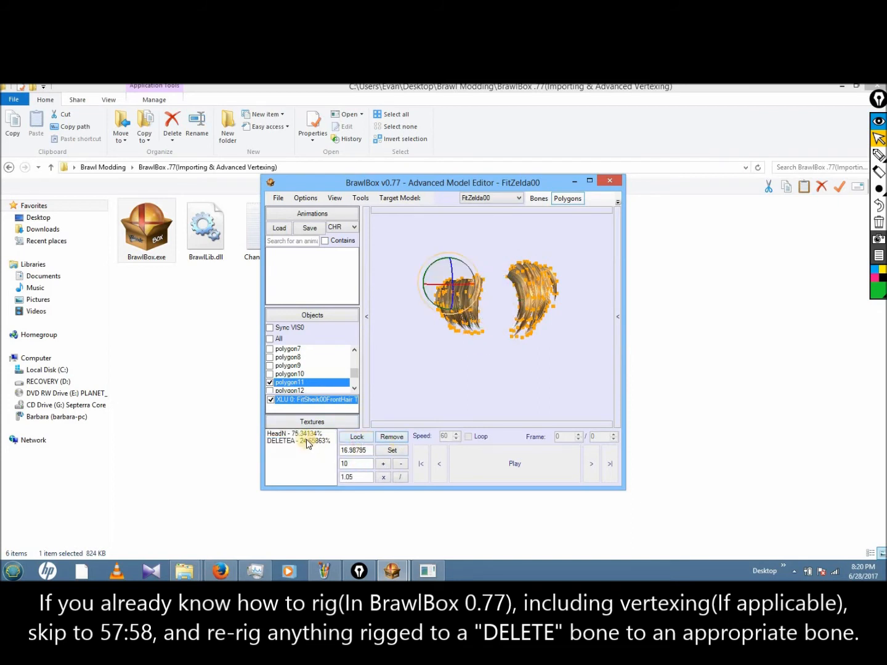
click(395, 440)
Step: Deselect the front hair vertices and reselect them to recheck their bone weights
click(461, 372)
right_drag(461, 372, 442, 356)
scroll(443, 357, down, 5)
drag(443, 263, 540, 342)
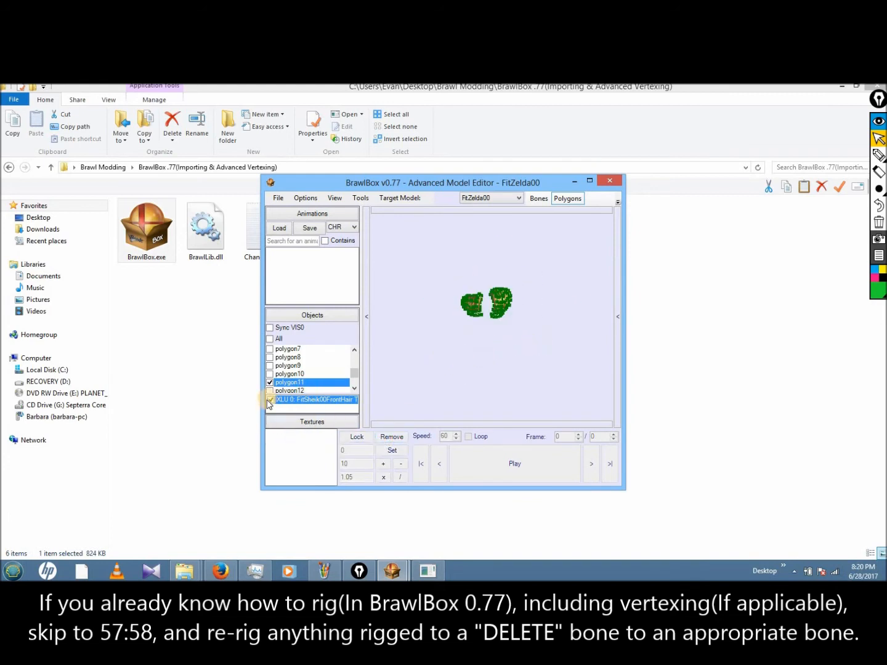
Step: Show only polygon12, select all its vertices, and remove their DELETEB bone weight
click(296, 386)
click(300, 390)
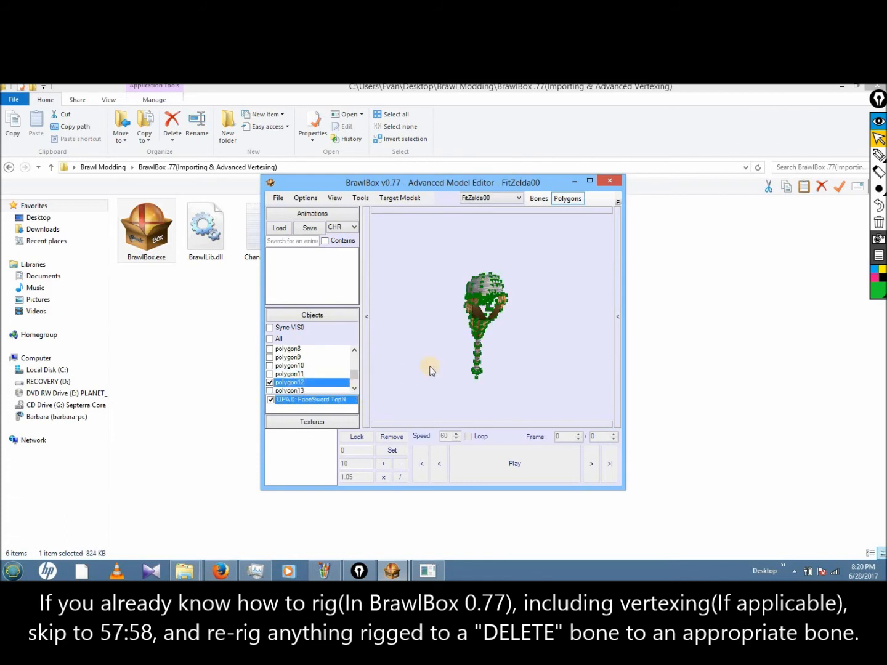
drag(552, 400, 537, 404)
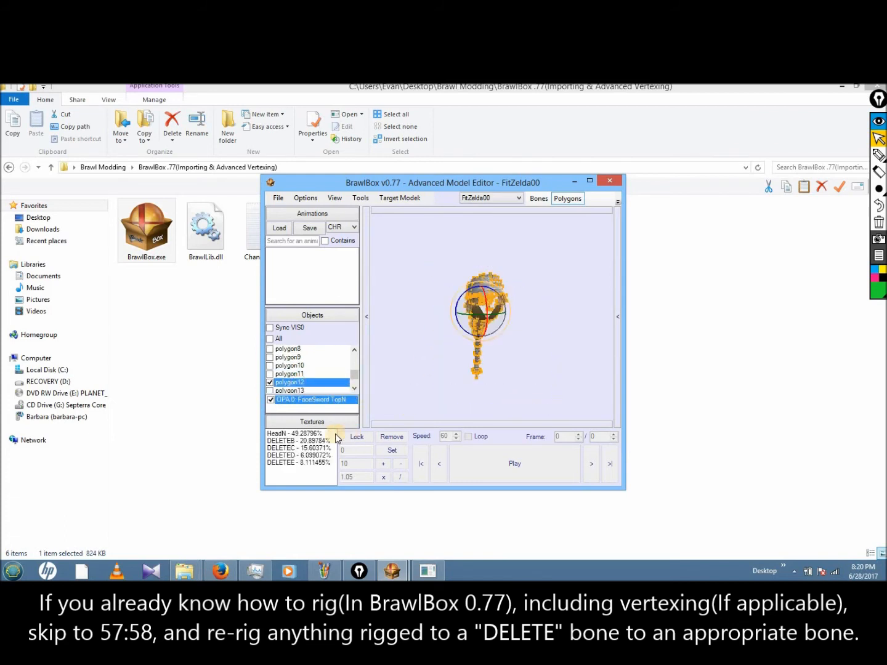
click(282, 439)
click(392, 437)
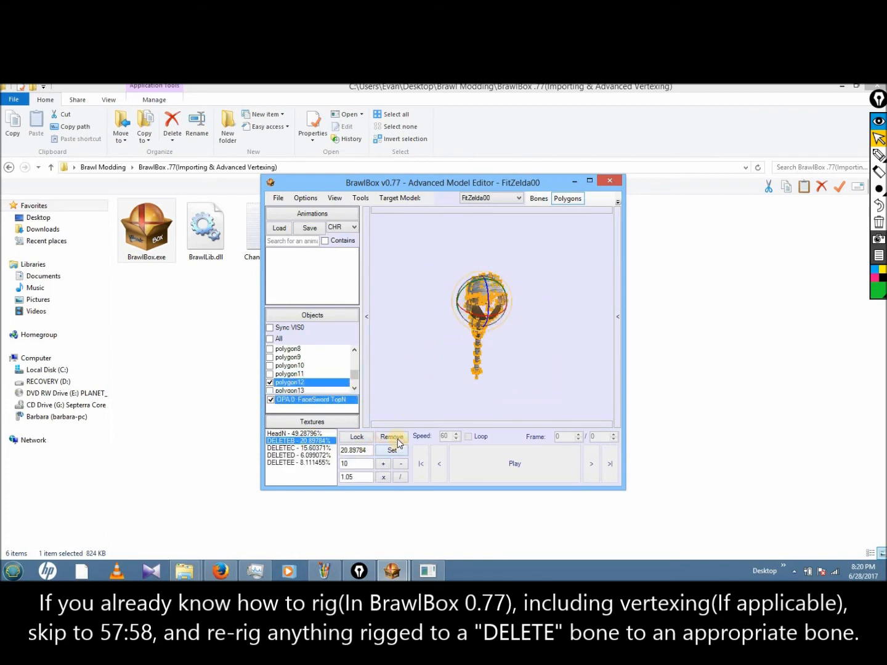
Step: Try to remove the DELETEC, DELETED and DELETEE bone weights one by one from the polygon12 vertices
click(306, 441)
click(391, 437)
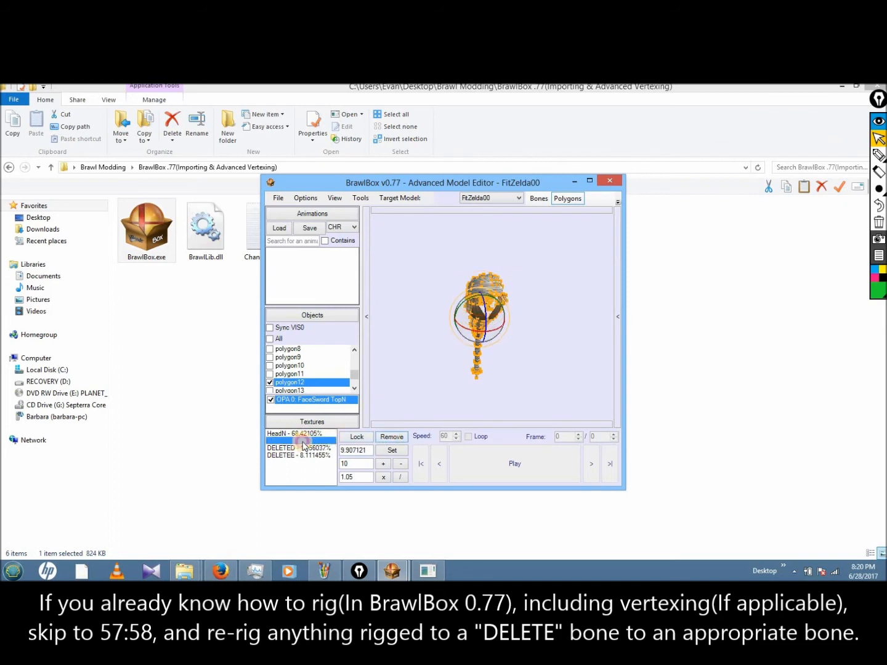
click(298, 448)
click(392, 436)
click(309, 454)
click(399, 437)
click(294, 446)
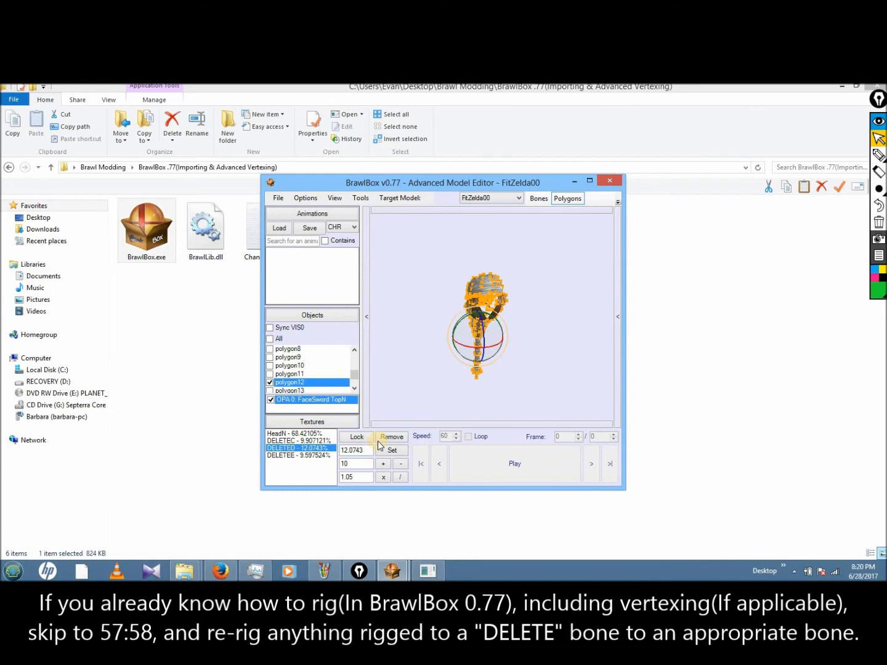
click(296, 441)
click(399, 436)
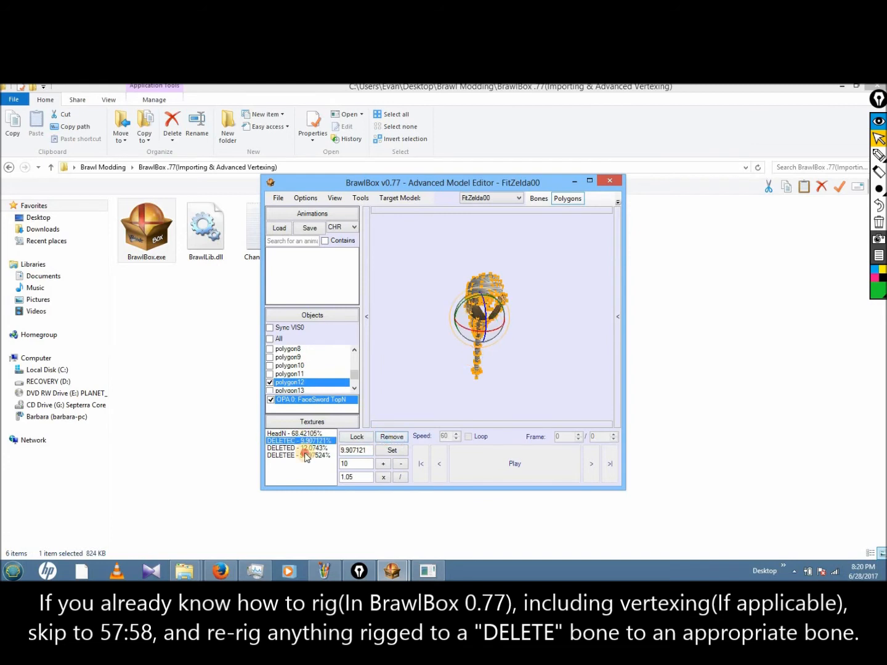
click(304, 453)
click(391, 441)
click(295, 447)
click(390, 439)
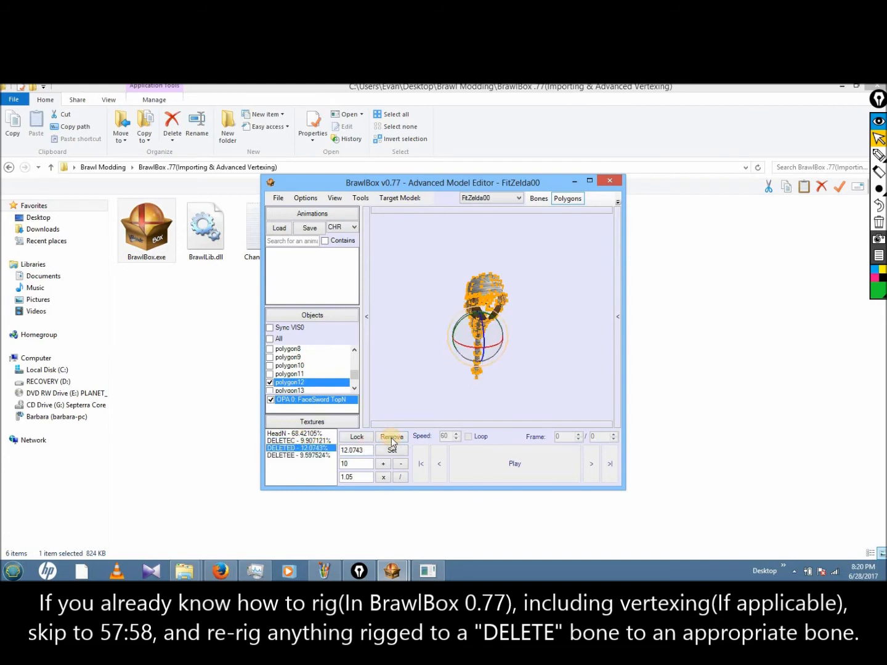
click(296, 441)
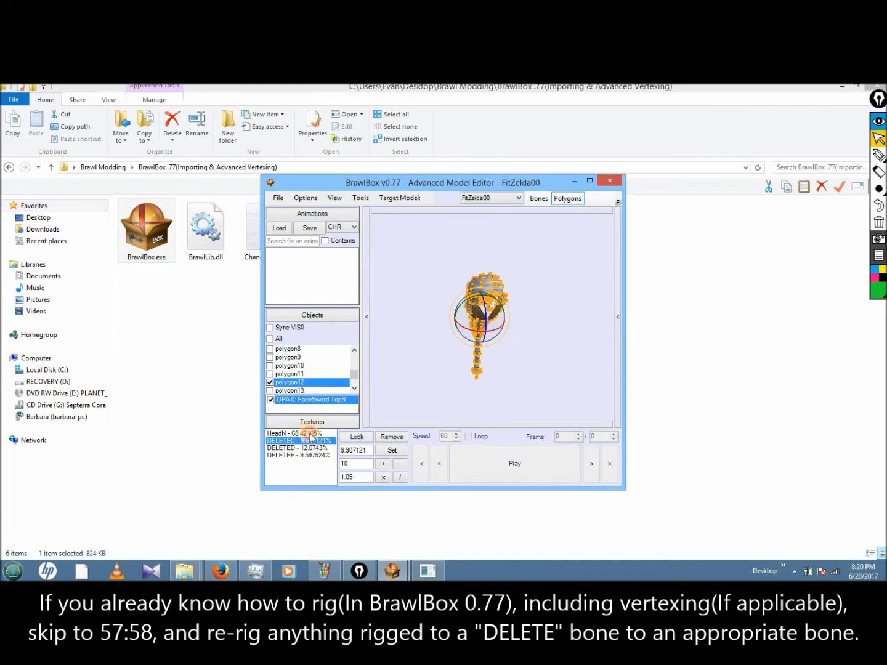
Step: Set the HeadN bone weight of the selected polygon12 vertices to 100
click(308, 434)
double_click(364, 453)
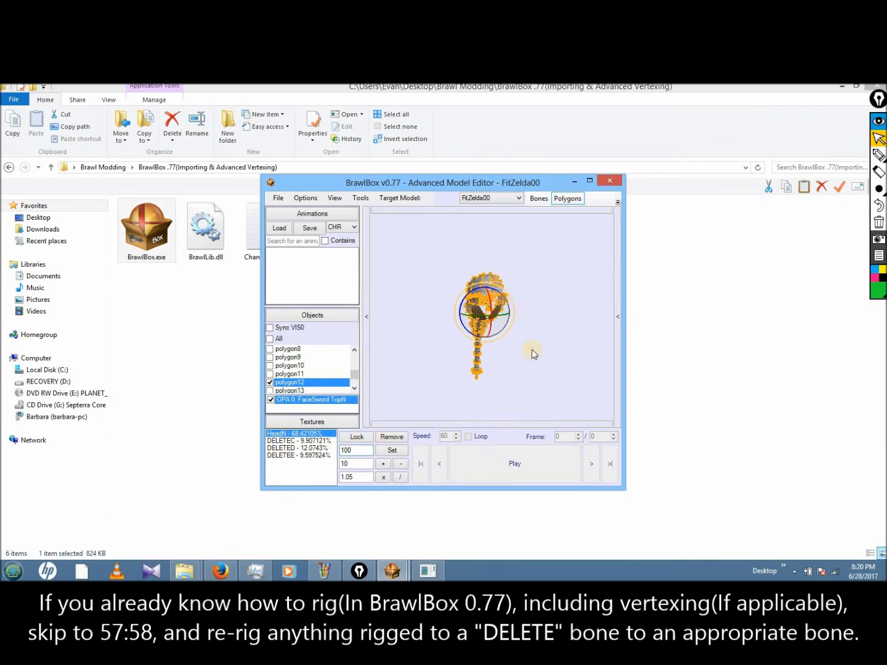
click(369, 450)
click(392, 450)
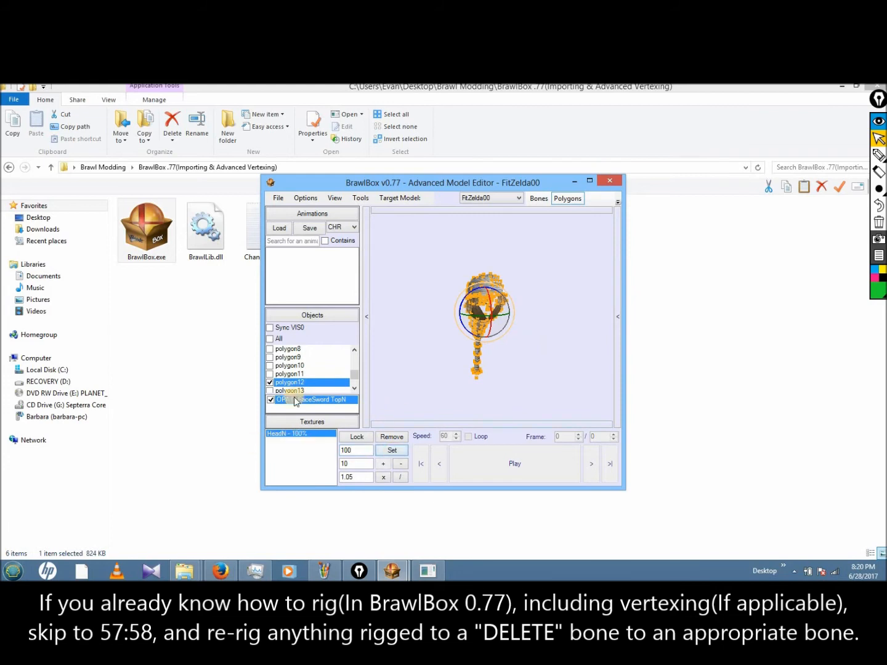
Step: Deselect and reselect the polygon12 vertices to verify their bone weights, and hide the object
click(520, 352)
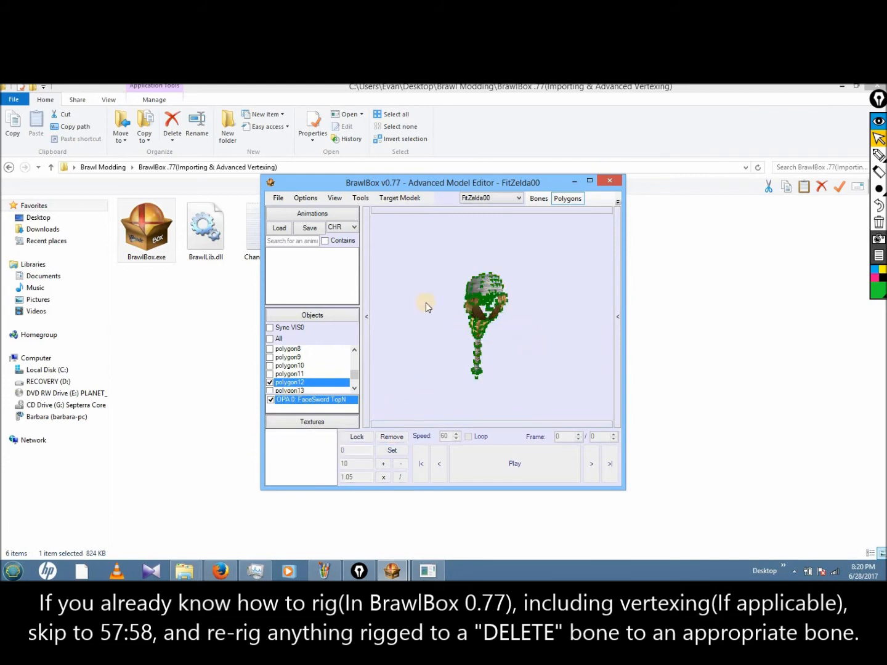
drag(445, 266, 525, 399)
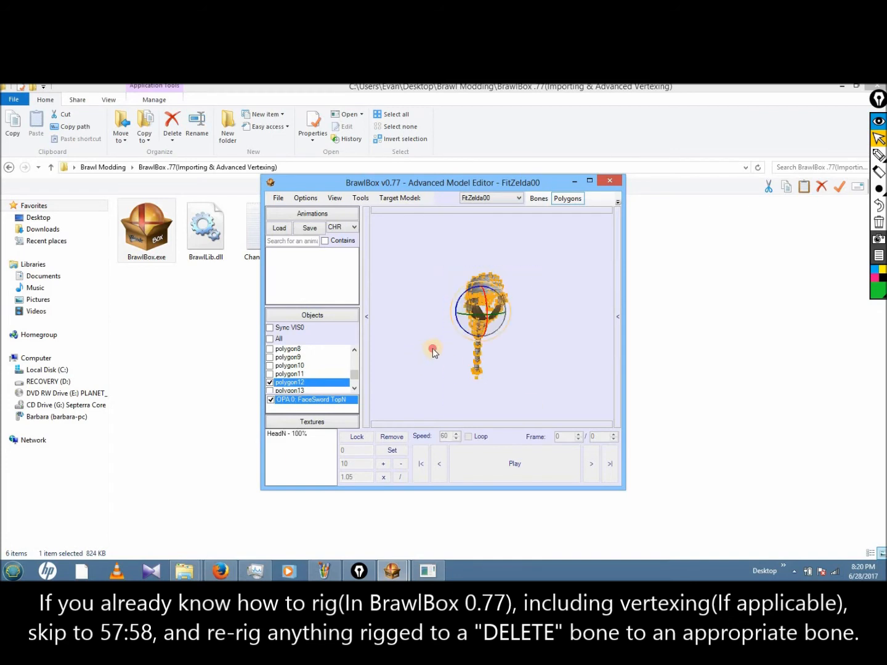
click(433, 352)
drag(542, 381, 538, 399)
click(538, 399)
click(308, 387)
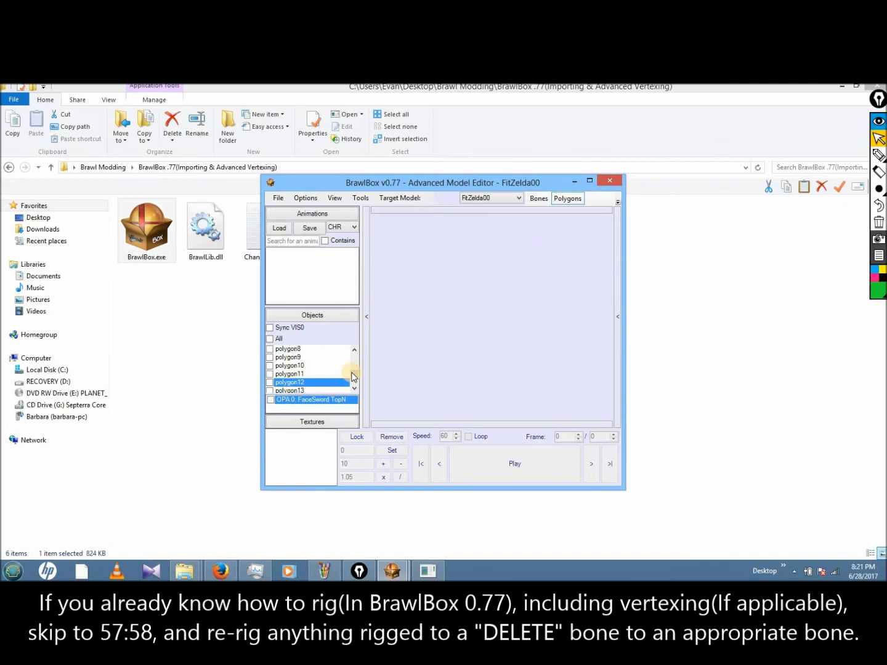
Step: Show polygon13 and select all its vertices to check their bone weights
scroll(302, 376, down, 1)
click(303, 374)
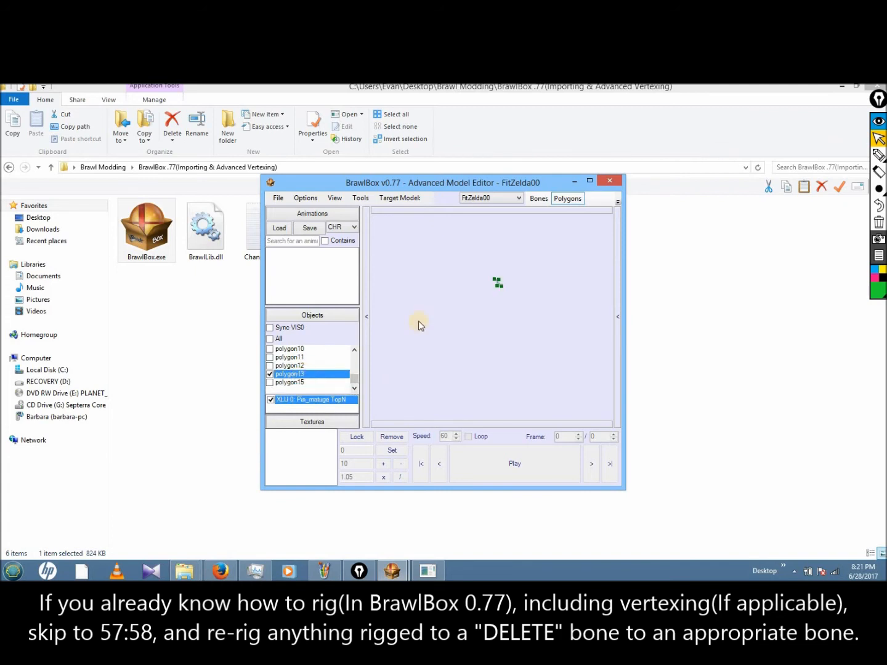
drag(524, 324, 515, 367)
Step: Show only polygon15 and select all its vertices to check which bones they are rigged to
click(289, 382)
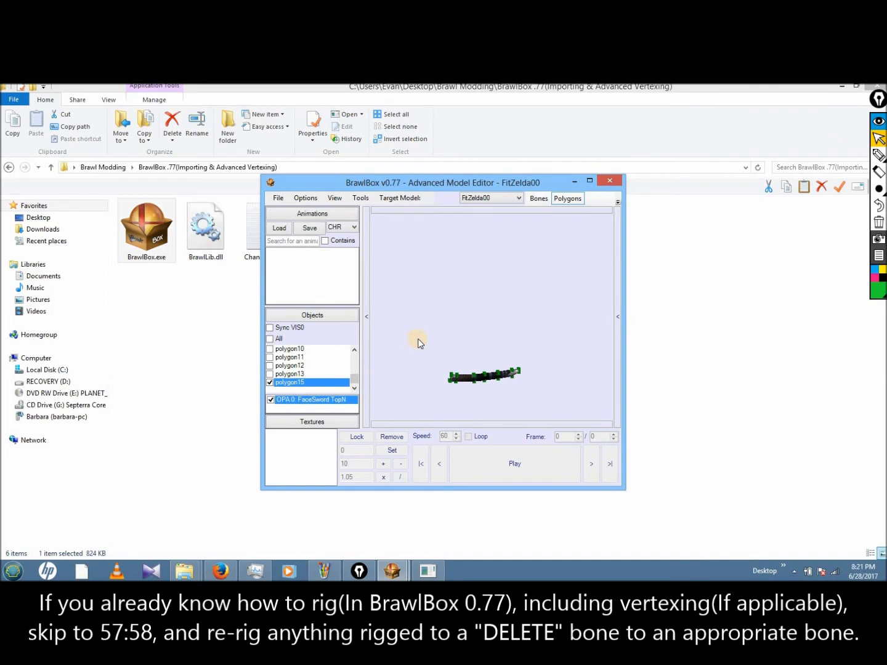
key(ctrl+a)
drag(461, 332, 467, 301)
right_drag(468, 303, 473, 259)
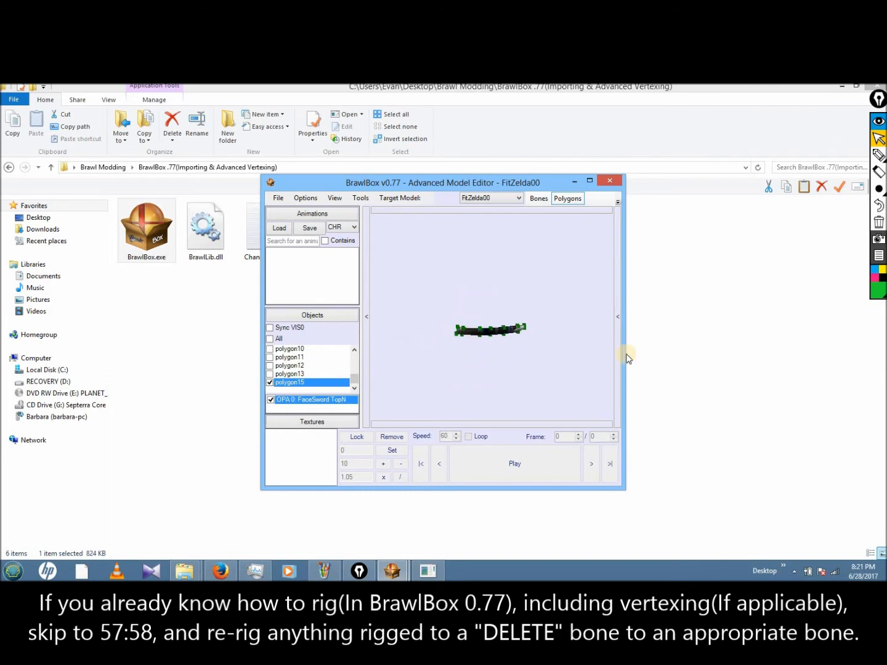
Step: Show the bones list and make all of the model's polygons visible
click(611, 350)
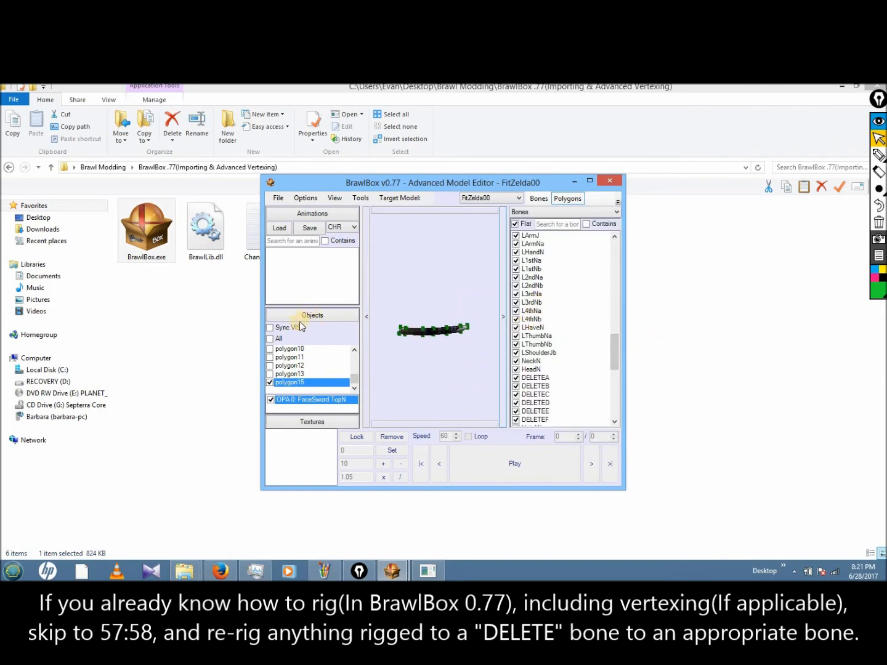
click(289, 340)
scroll(485, 299, up, 5)
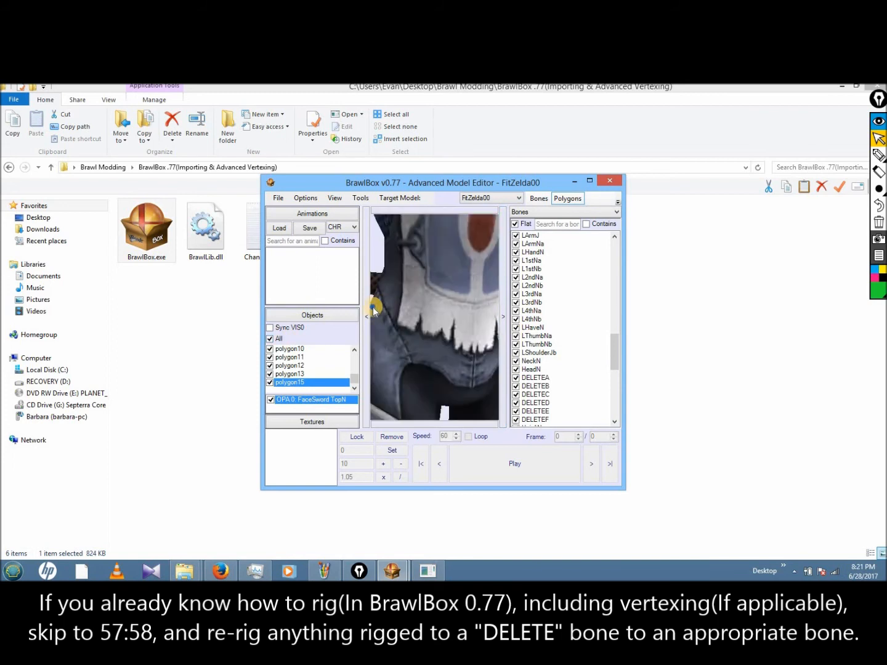
ctrl+right_drag(474, 317, 385, 353)
Step: Go through the polygons and select polygon3 to view the body's vertices around the waist
drag(353, 379, 354, 370)
click(322, 364)
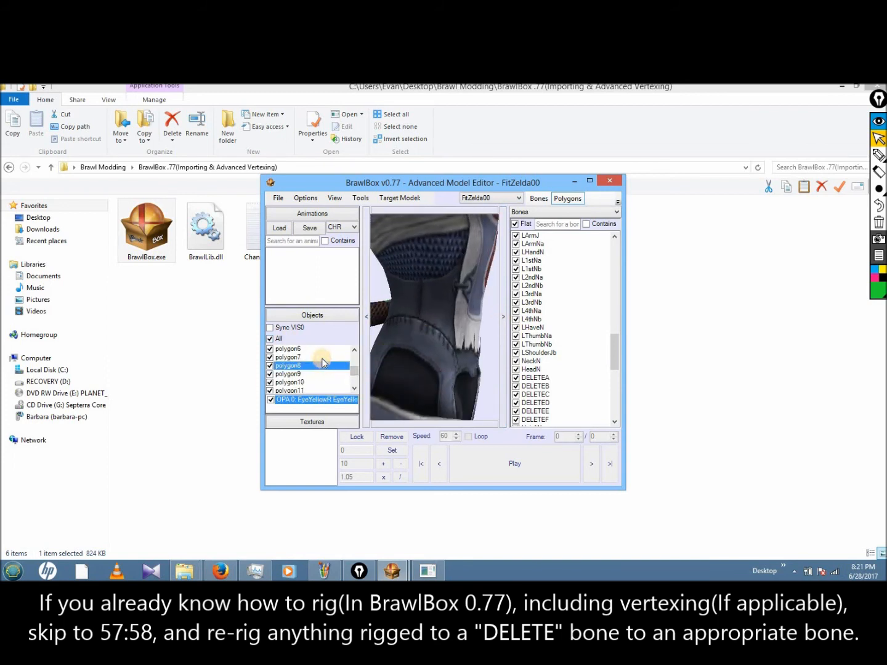
key(Up)
key(Up)
key(Up)
key(Up)
key(Up)
key(Up)
key(Down)
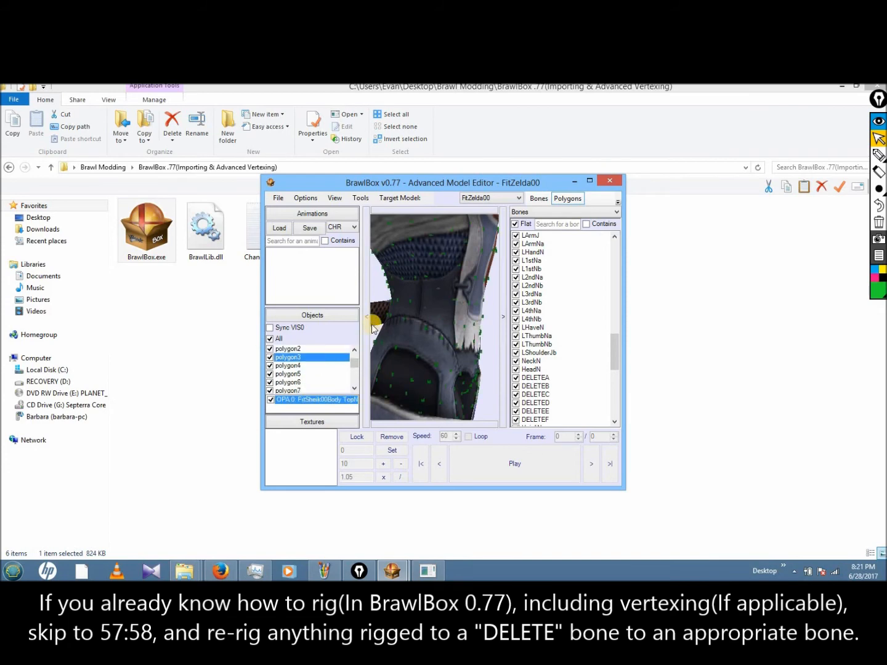
right_drag(409, 302, 430, 304)
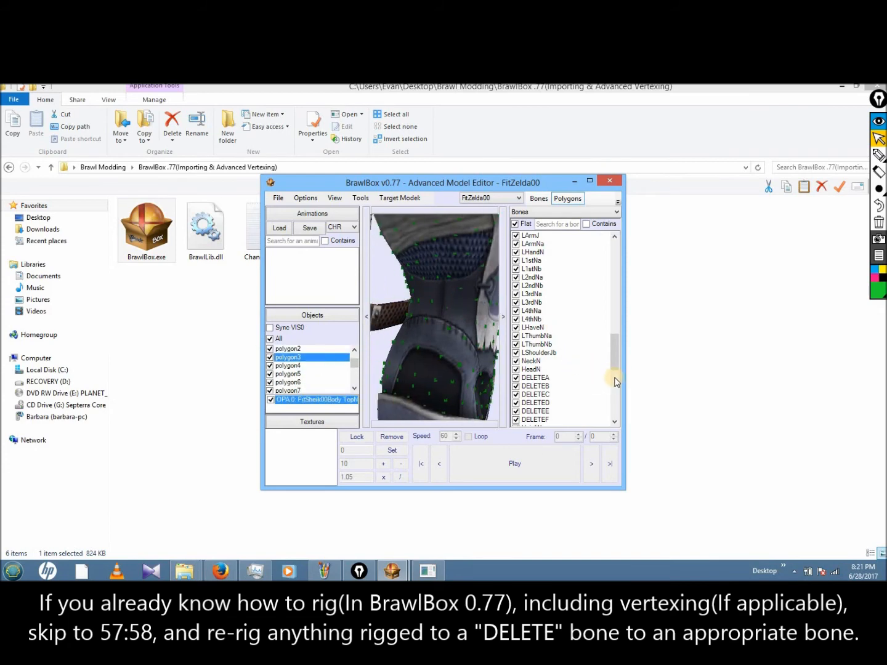
Step: Select bones around the torso, including BustN and HipN, to check which polygon3 vertices they influence
drag(612, 354, 614, 330)
click(531, 319)
click(531, 311)
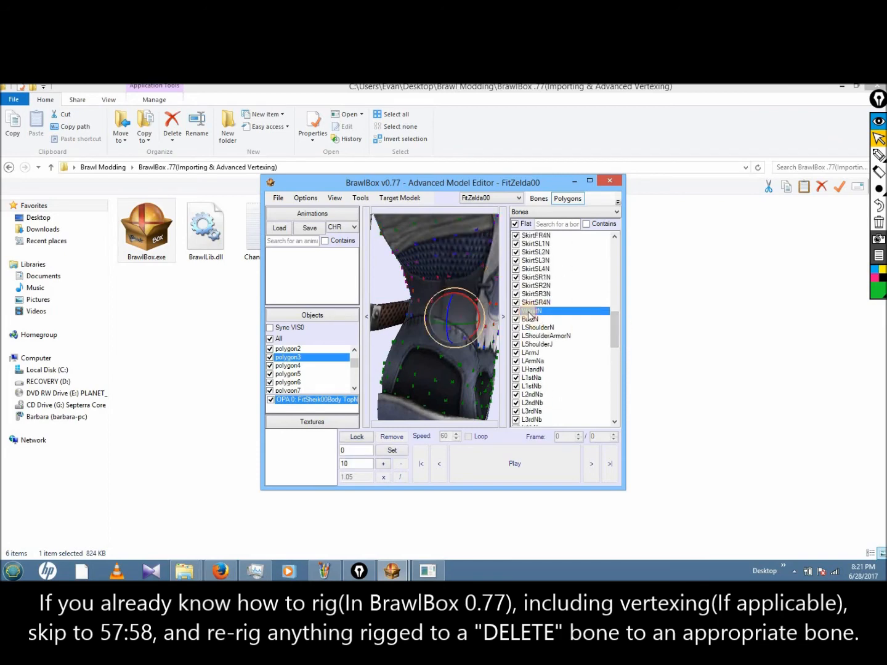
drag(384, 334, 470, 333)
drag(614, 329, 620, 271)
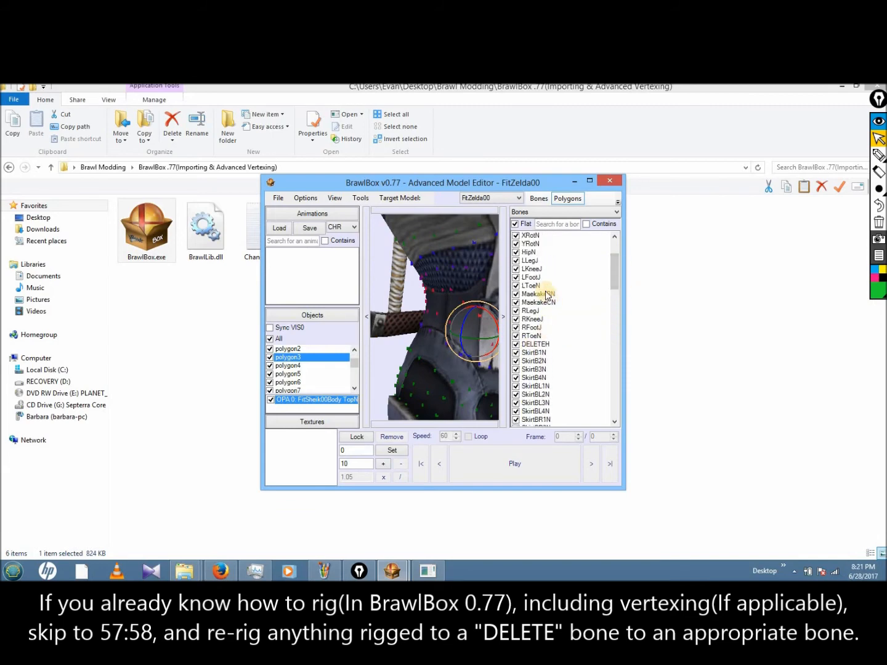
click(538, 254)
ctrl+right_drag(429, 340, 442, 323)
scroll(429, 337, down, 5)
click(392, 337)
Step: Select polygon15 and compare the belt's location with the HipN bone
drag(357, 370, 348, 392)
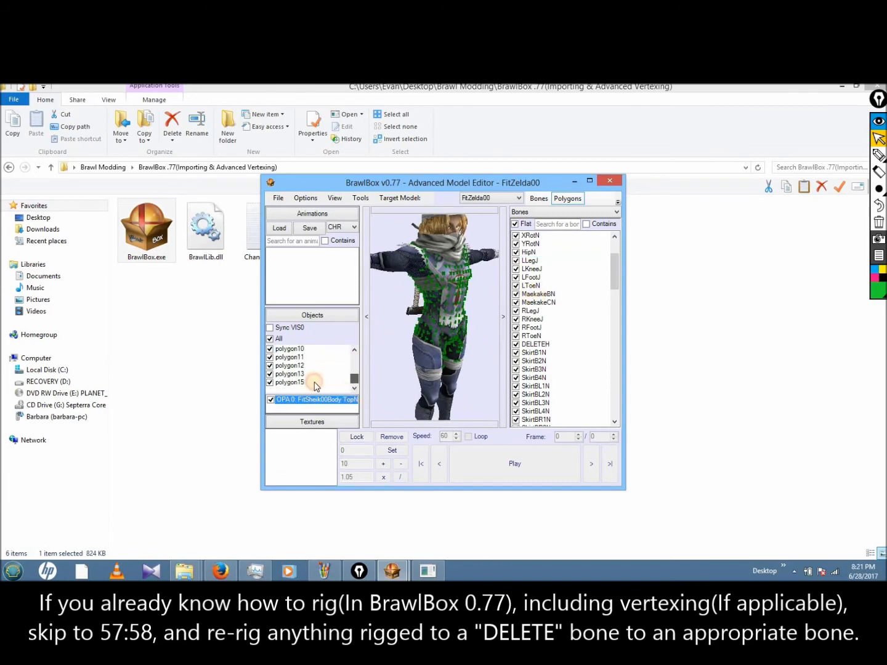
click(314, 381)
mouse_move(452, 326)
right_down()
mouse_move(530, 334)
mouse_move(457, 316)
right_up()
scroll(464, 330, up, 5)
scroll(458, 316, down, 3)
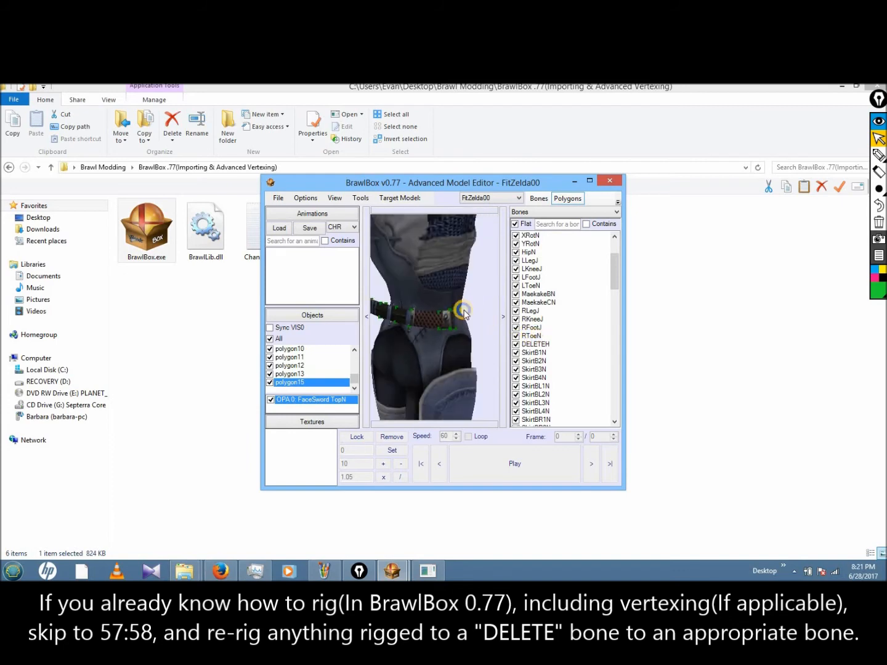
click(529, 252)
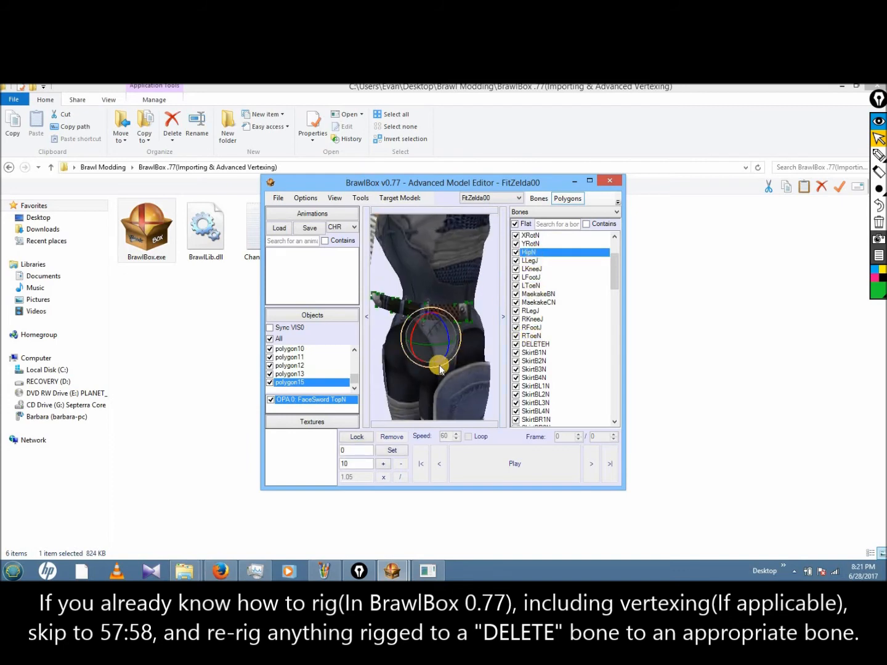
Step: Select polygon15's belt vertices and set their HipN bone weight to 100
click(474, 358)
scroll(474, 359, down, 3)
shift+drag(469, 348, 343, 266)
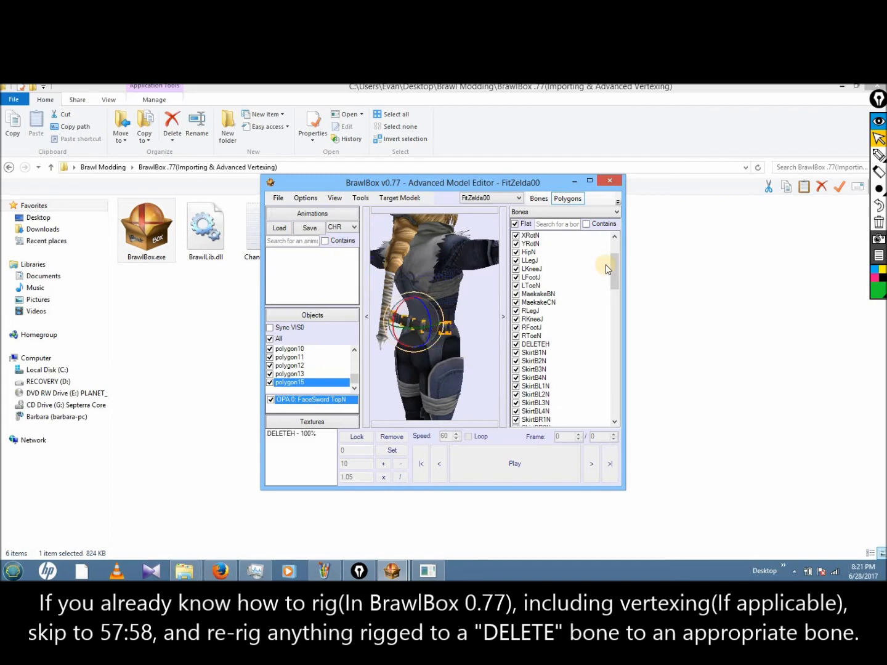
click(531, 252)
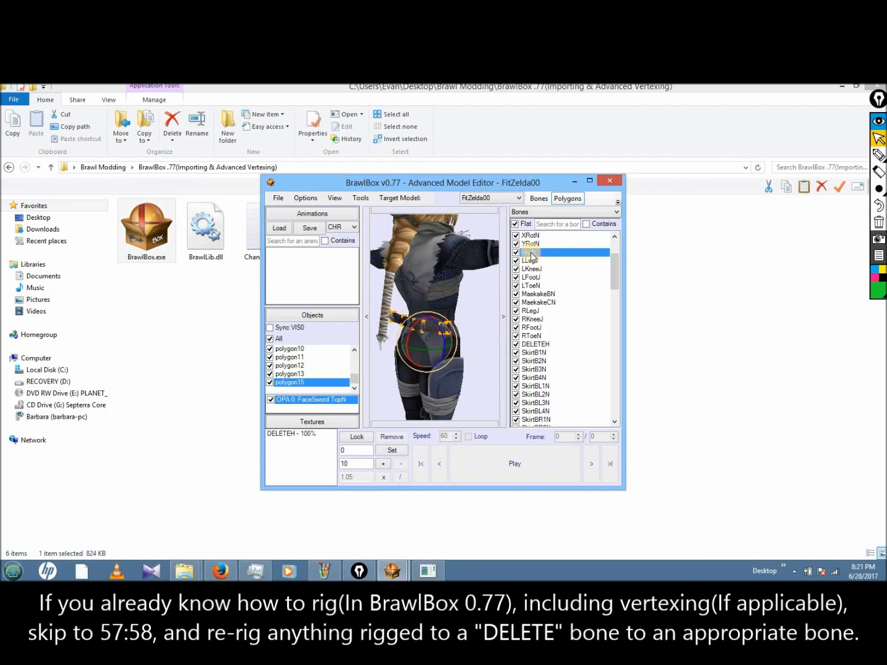
click(385, 467)
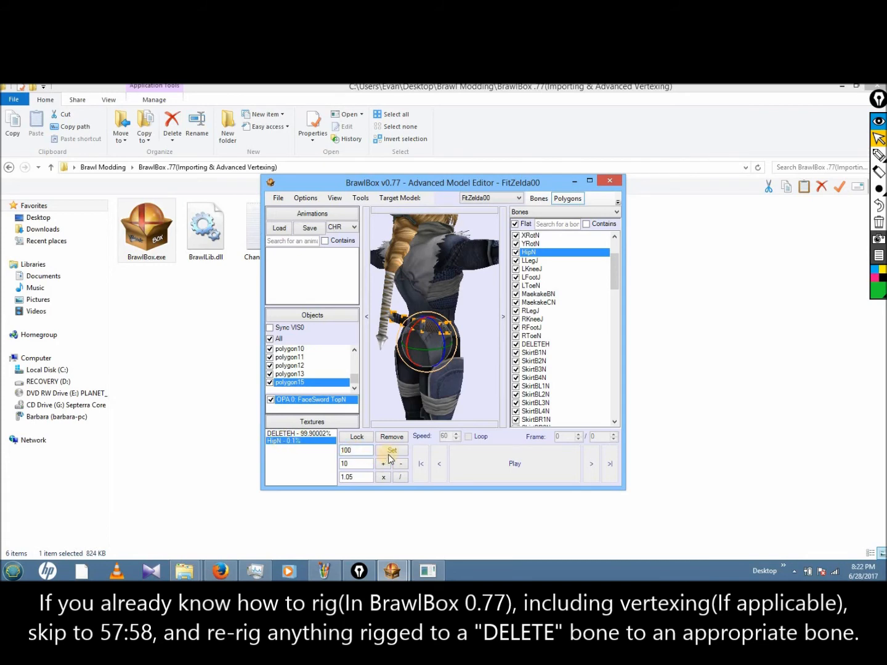
click(391, 453)
Step: Deselect the vertices and examine where the belt sits relative to the body after the weight change
right_drag(473, 363, 415, 336)
scroll(415, 337, down, 8)
right_drag(477, 240, 477, 300)
scroll(450, 325, up, 10)
scroll(433, 315, down, 7)
scroll(451, 272, down, 4)
scroll(467, 268, up, 5)
click(409, 303)
scroll(452, 296, down, 3)
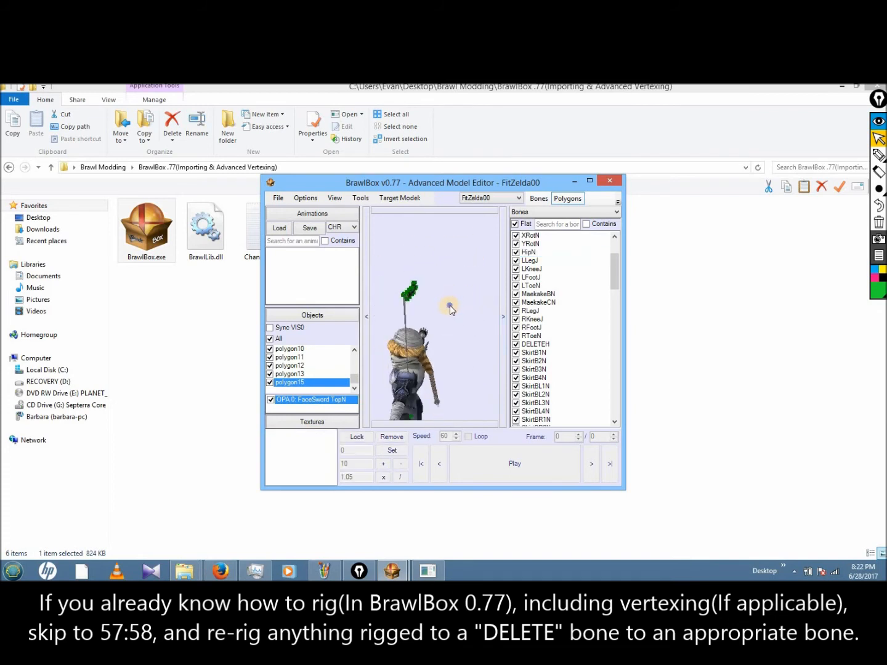
Step: Select polygon15's vertices above the head to check their bone weights
ctrl+right_drag(490, 253, 427, 274)
ctrl+right_drag(490, 274, 602, 287)
ctrl+right_drag(405, 279, 410, 303)
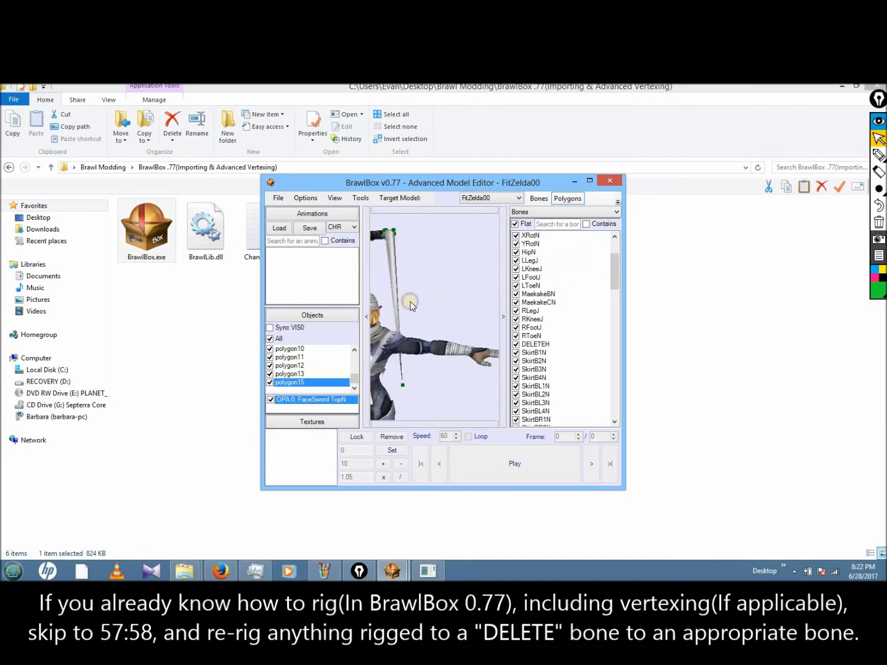
drag(379, 404, 428, 354)
ctrl+right_drag(447, 346, 469, 327)
drag(451, 234, 461, 261)
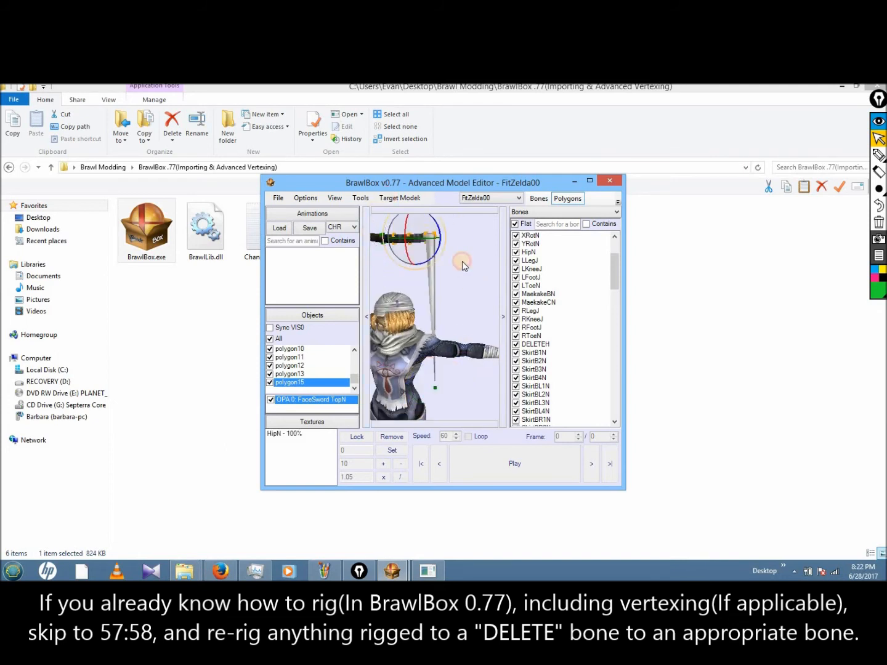
Step: Hide the bones list and look through the remaining display options
click(502, 263)
right_drag(506, 273, 585, 245)
scroll(555, 272, down, 3)
click(616, 202)
click(555, 252)
click(553, 259)
click(609, 205)
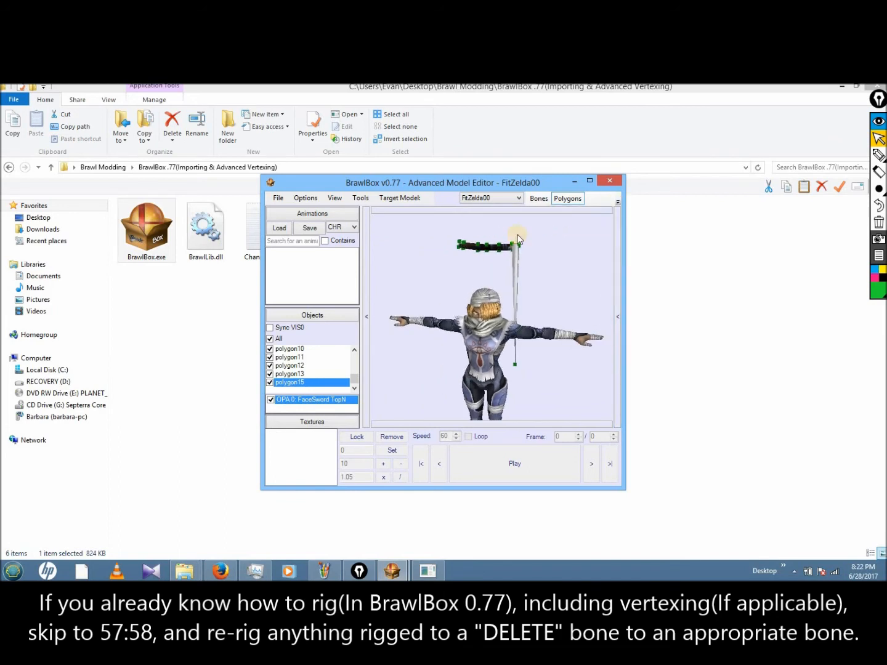
Step: Try to move the polygon15 belt vertices down to the waist, dismissing the error reports without sending them
click(496, 252)
drag(485, 219, 487, 327)
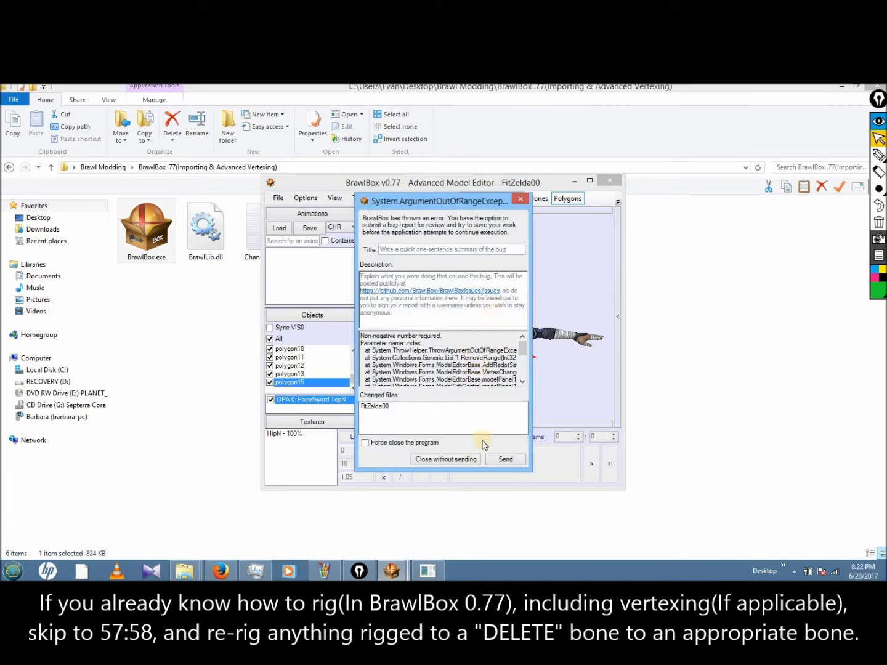
click(460, 460)
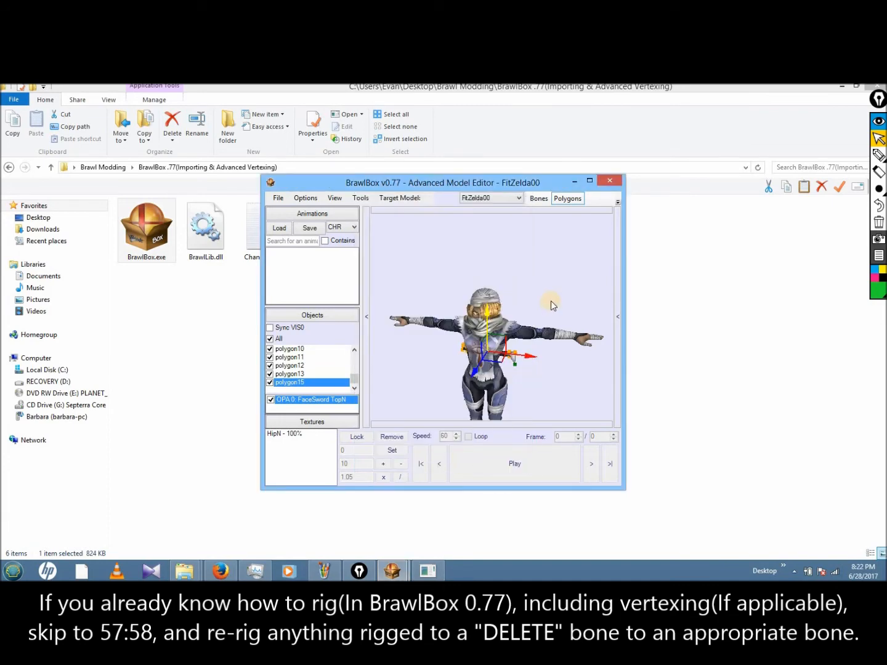
drag(518, 323, 515, 335)
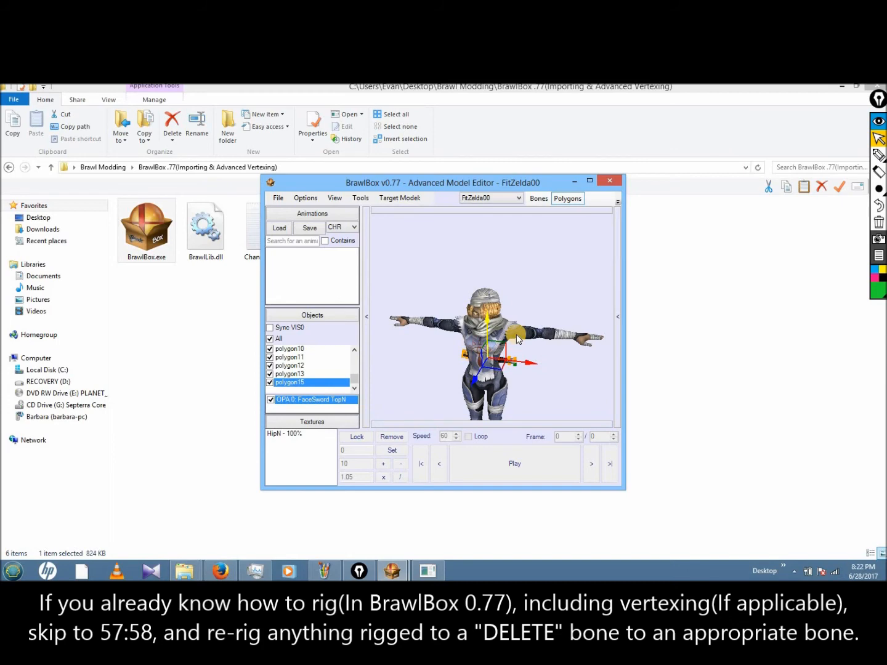
click(516, 333)
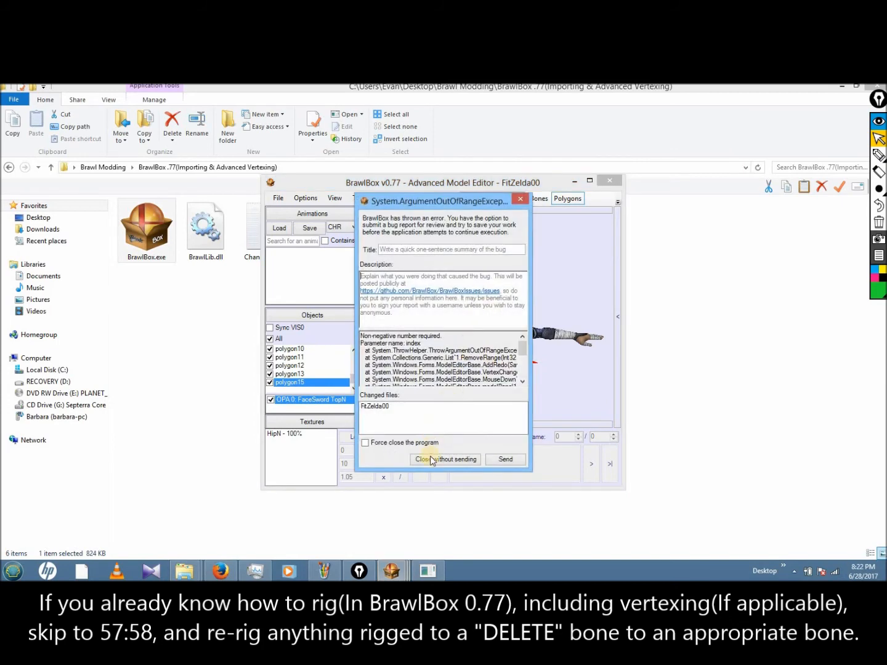
click(431, 460)
click(511, 232)
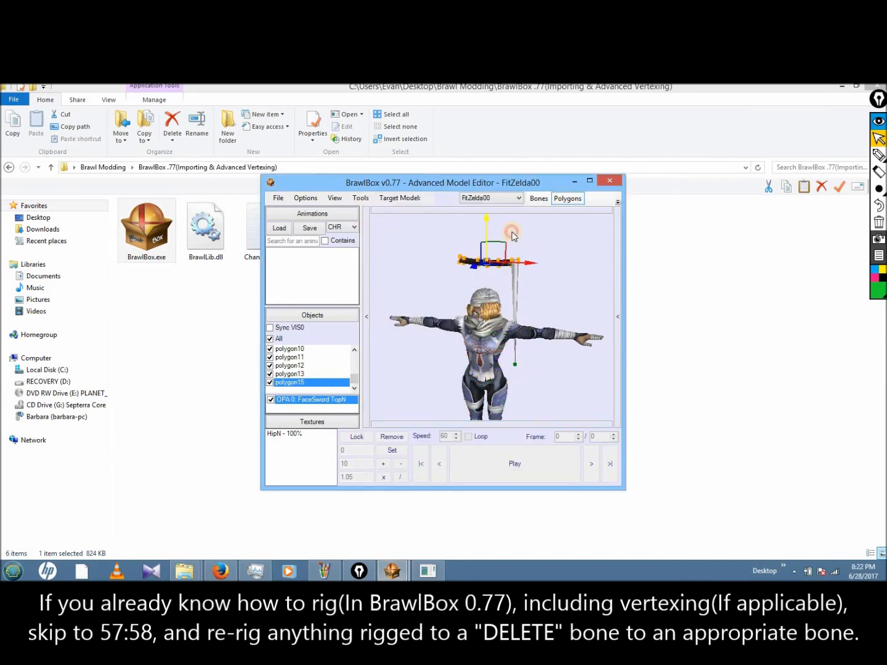
click(444, 457)
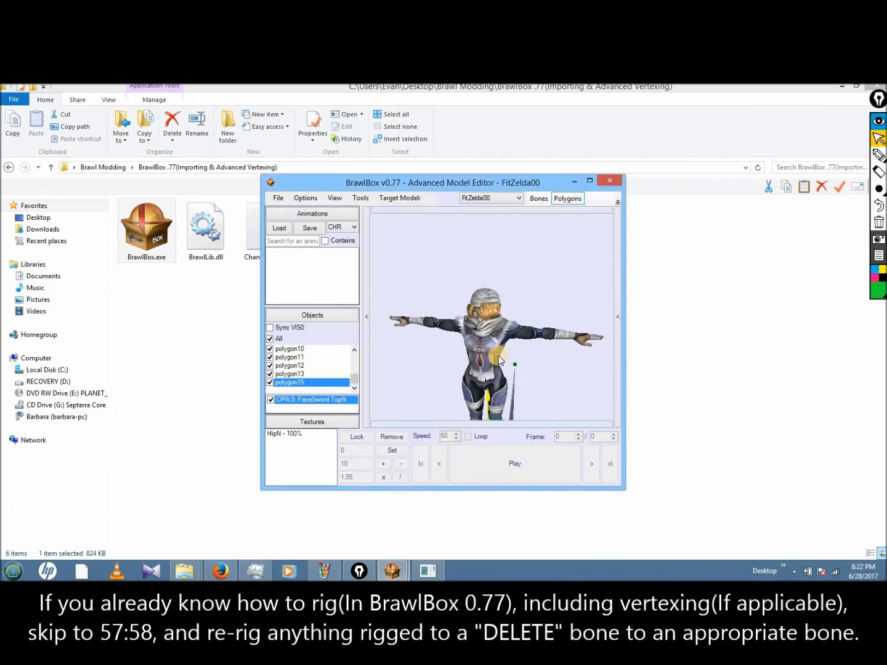
Step: Close the Advanced Model Editor and decline the update to BrawlBox v0.78
click(285, 198)
click(362, 246)
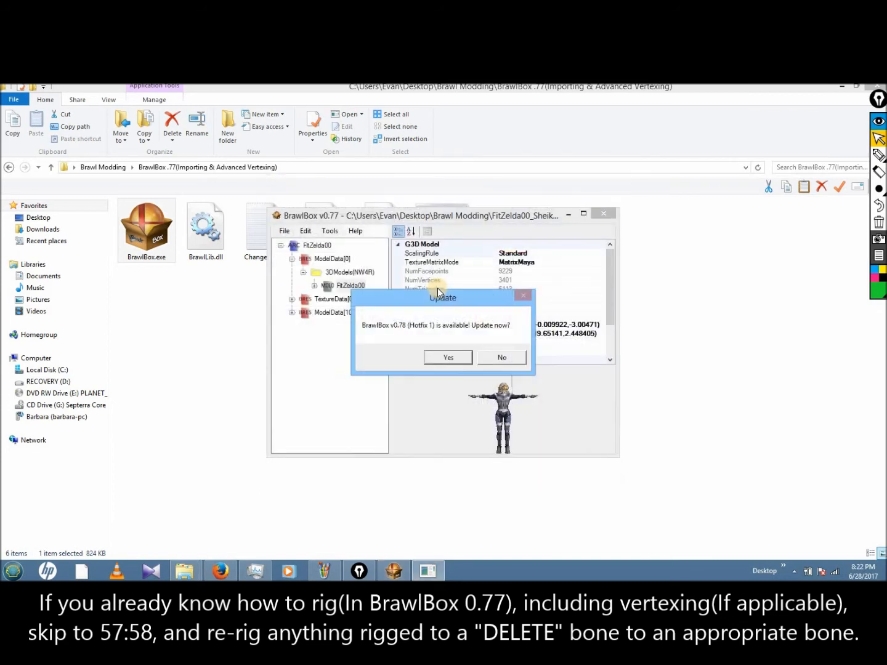
click(503, 361)
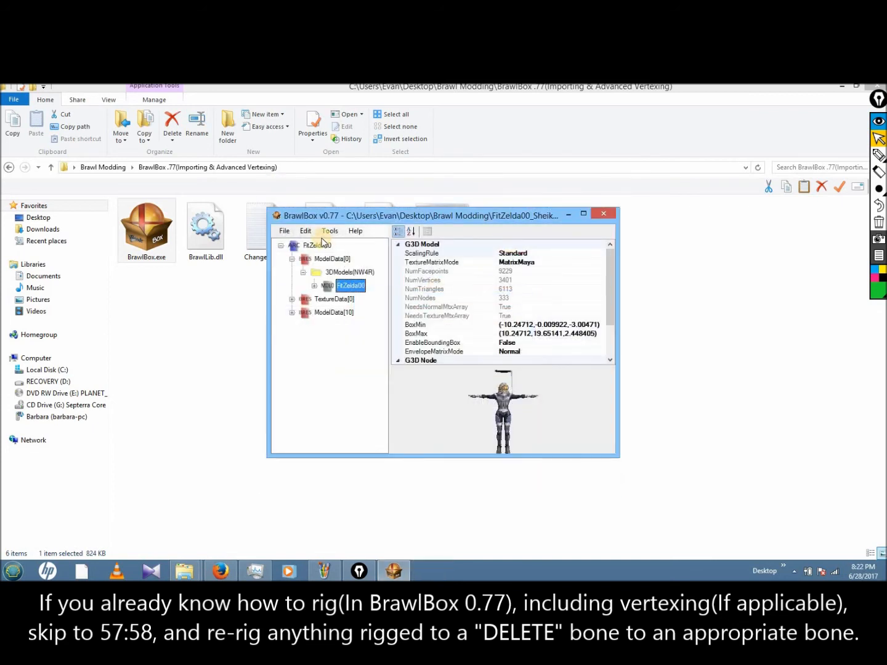
Step: Save the re-rigged FitZelda00 file and close BrawlBox v0.77
click(280, 232)
click(301, 266)
click(607, 214)
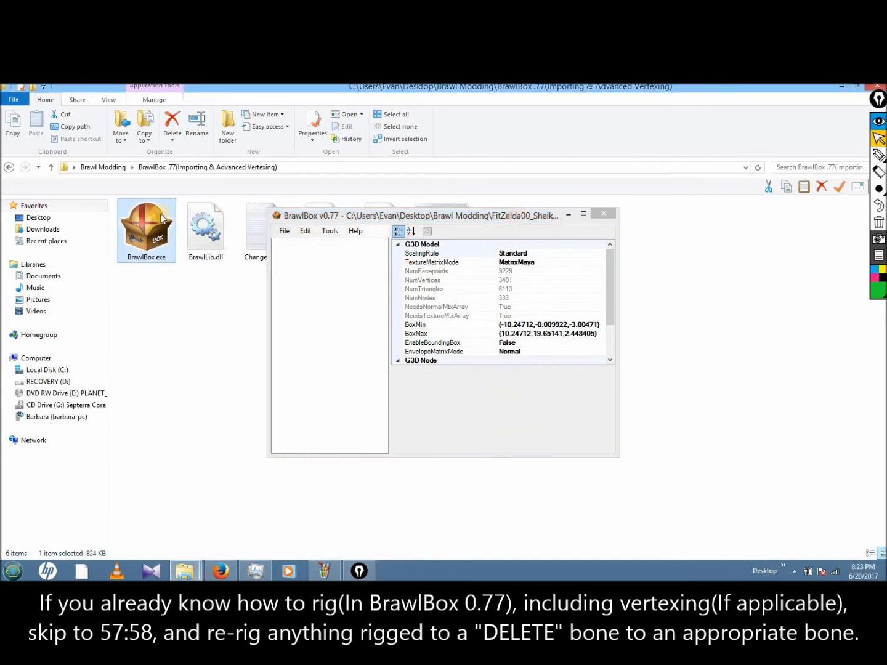
Step: Open FitZelda00_SheikNew.pac from the Brawl Modding folder in BrawlBox v0.71
click(10, 168)
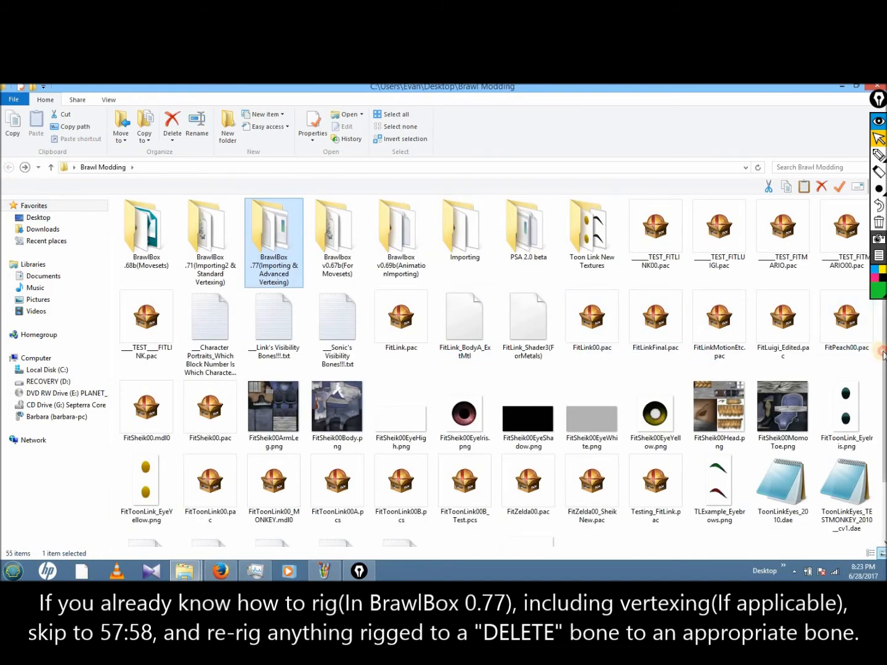
scroll(878, 352, down, 3)
click(595, 432)
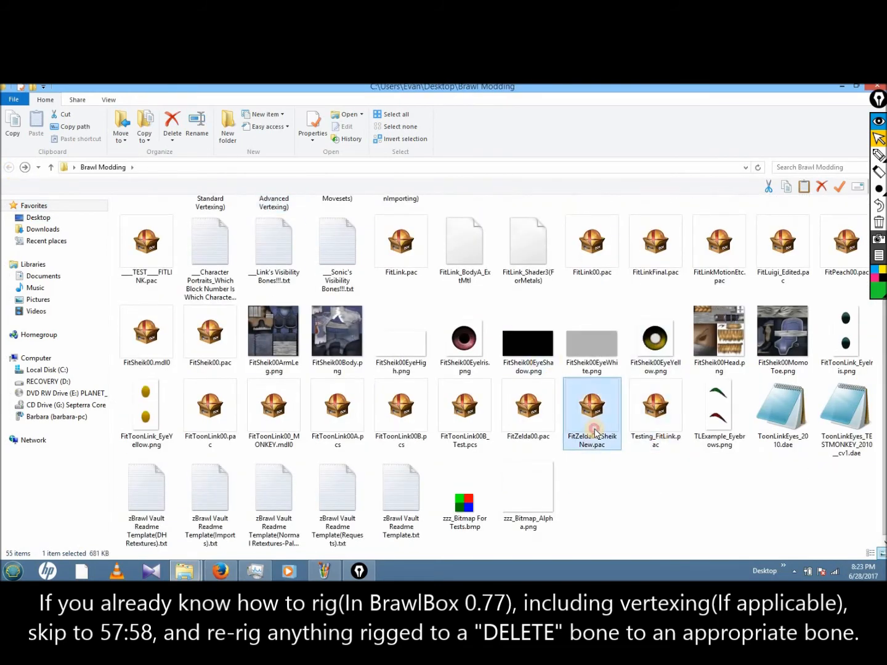
double_click(598, 427)
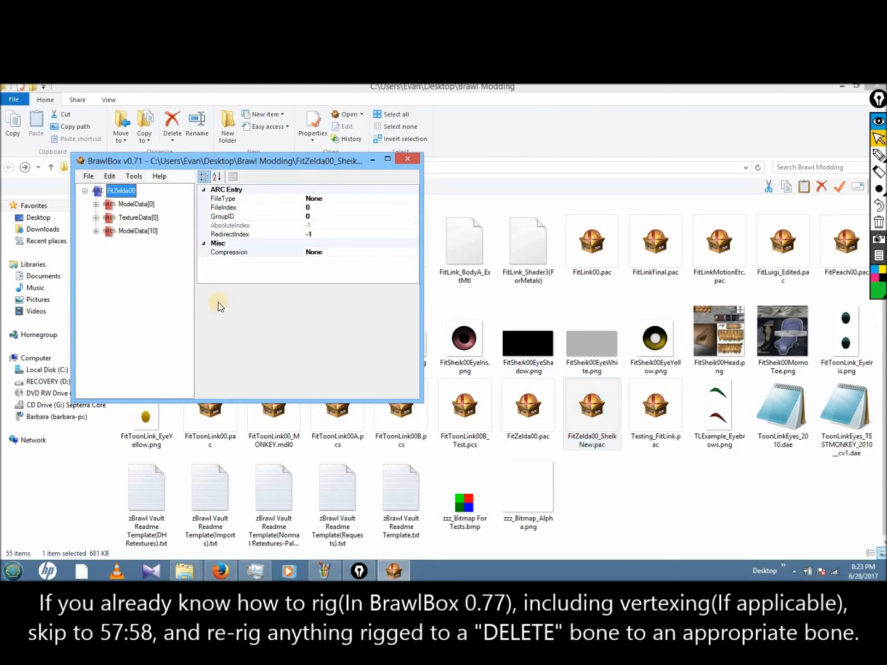
Step: Select the FitZelda00 model under ModelData[0] in 3DModels(NW4R) and save the file
click(145, 210)
double_click(146, 210)
click(157, 232)
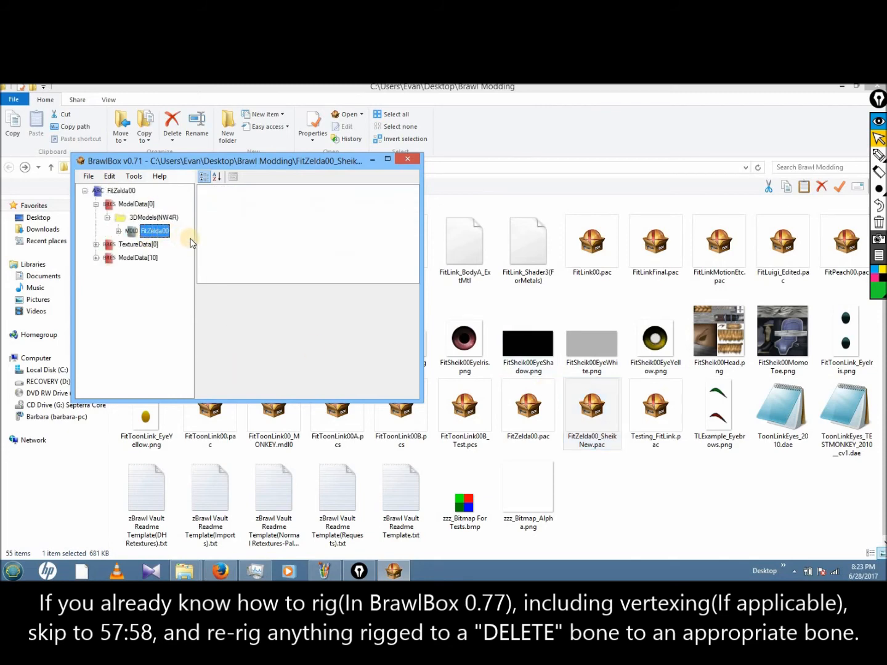
click(520, 372)
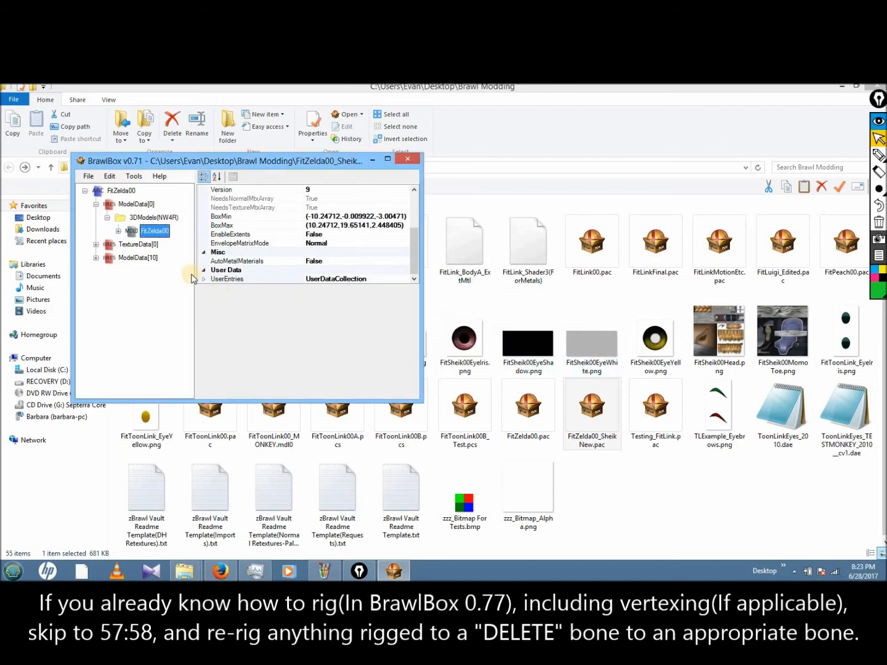
click(88, 178)
click(109, 212)
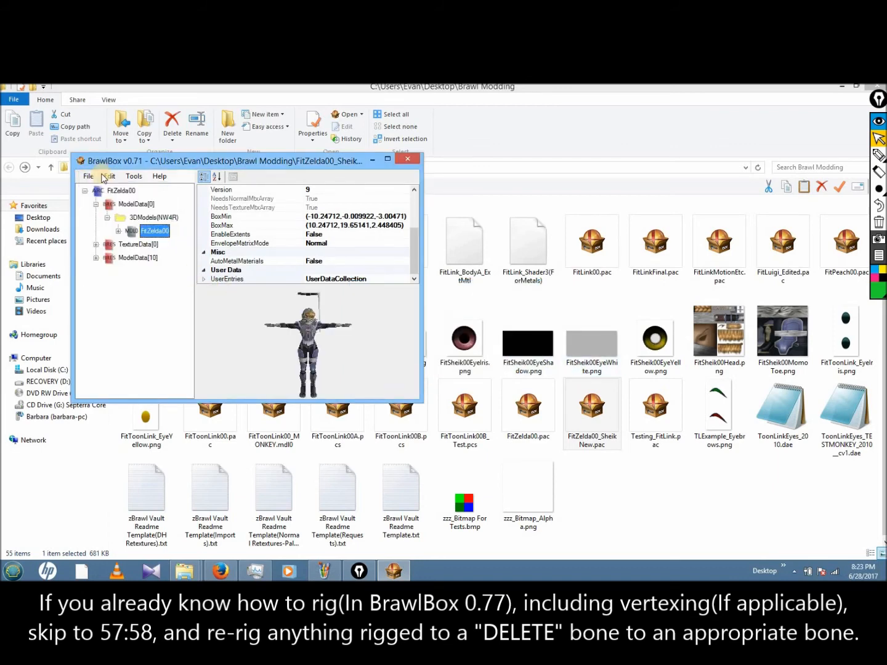
Step: Open the FitZelda00 model in the Advanced Model Editor and display its vertices
right_click(152, 231)
click(176, 238)
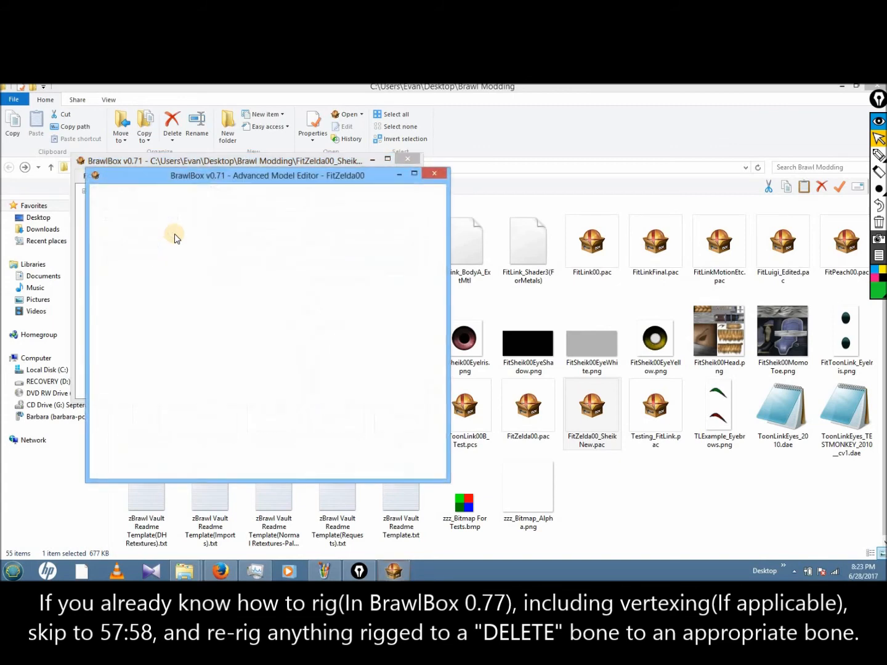
right_drag(231, 263, 245, 418)
mouse_move(238, 235)
right_down()
mouse_move(246, 266)
mouse_move(199, 349)
right_up()
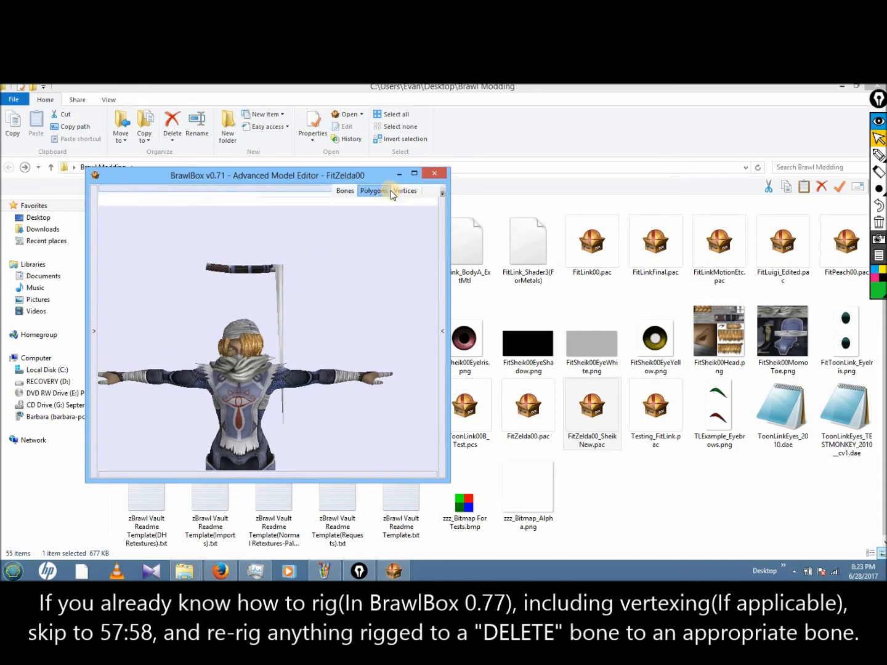
click(405, 191)
drag(345, 239, 283, 230)
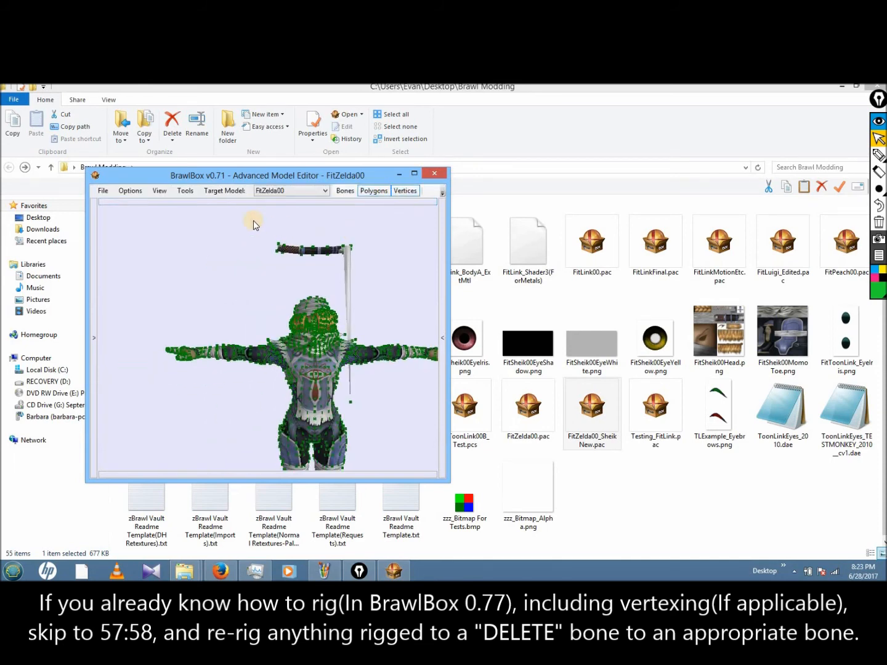
Step: Select the displaced sword's vertices above the head and move them down to waist height
drag(381, 273, 250, 219)
right_drag(365, 270, 314, 209)
drag(315, 244, 327, 336)
right_drag(332, 291, 362, 294)
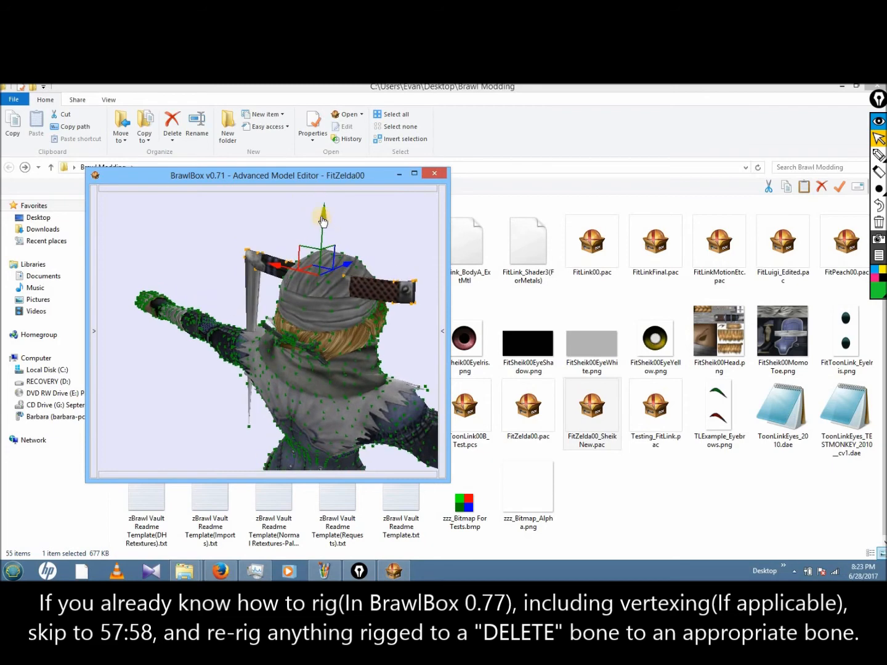
drag(322, 273, 319, 400)
right_drag(308, 326, 355, 289)
scroll(312, 294, up, 3)
drag(301, 276, 292, 309)
Step: Fine-tune the height and depth of the sword vertices so the sword sits against the back of the waist
ctrl+right_drag(343, 274, 230, 323)
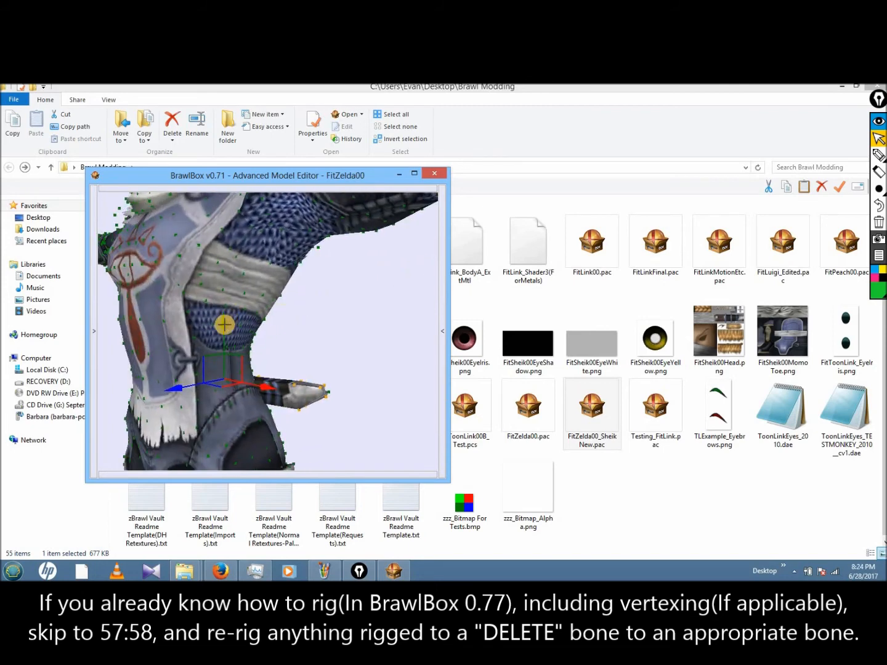
ctrl+right_drag(294, 291, 145, 290)
mouse_move(378, 313)
mouse_down()
mouse_move(379, 326)
mouse_move(380, 311)
mouse_up()
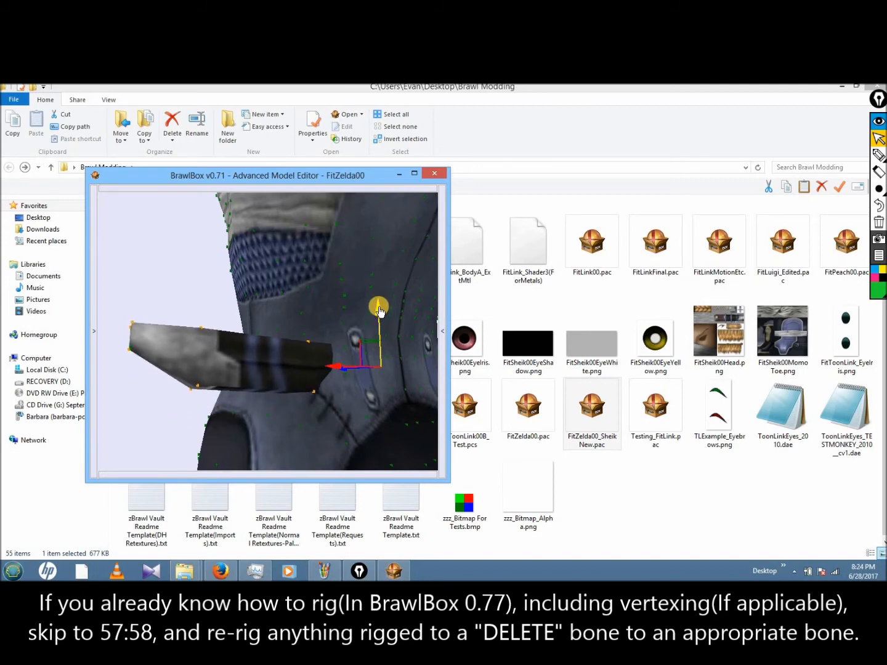
ctrl+right_drag(300, 304, 205, 309)
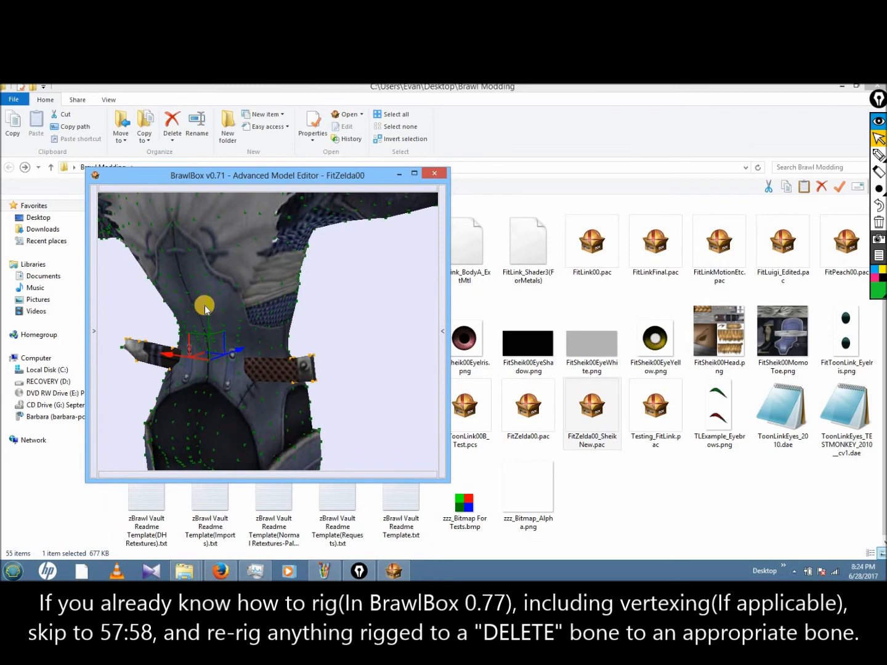
drag(209, 311, 240, 342)
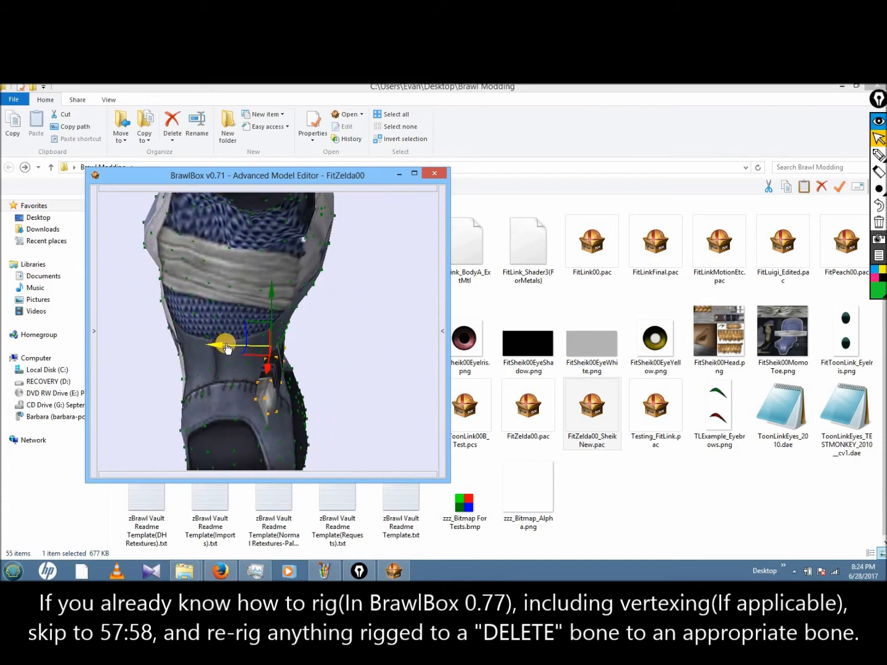
drag(369, 351, 251, 298)
drag(248, 289, 344, 290)
Step: Deselect the vertices and examine the sword's placement on the whole model
scroll(340, 290, down, 5)
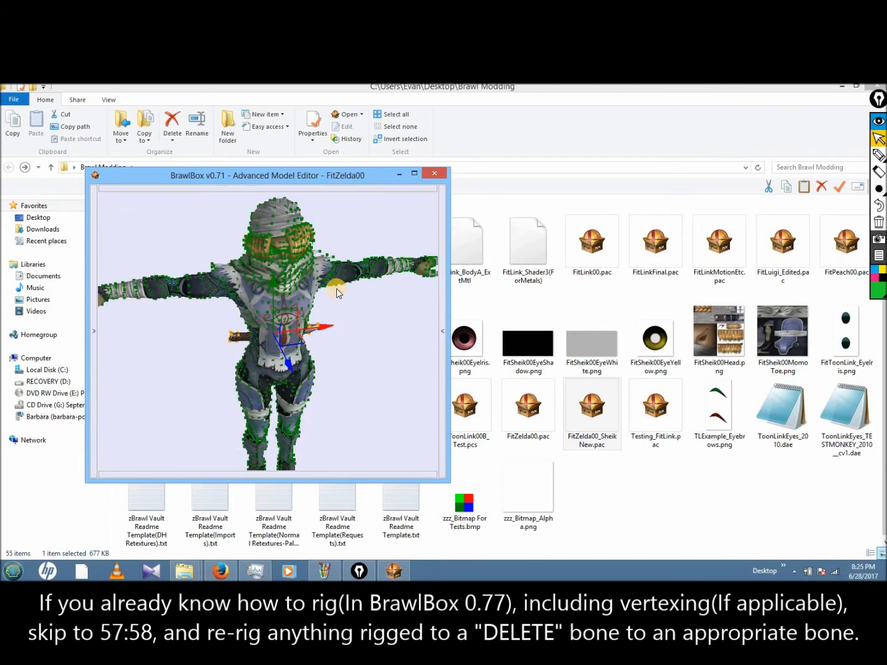
click(342, 295)
ctrl+right_drag(346, 291, 331, 234)
scroll(357, 271, down, 3)
scroll(357, 271, up, 5)
scroll(358, 271, up, 3)
scroll(352, 239, down, 4)
scroll(345, 236, down, 3)
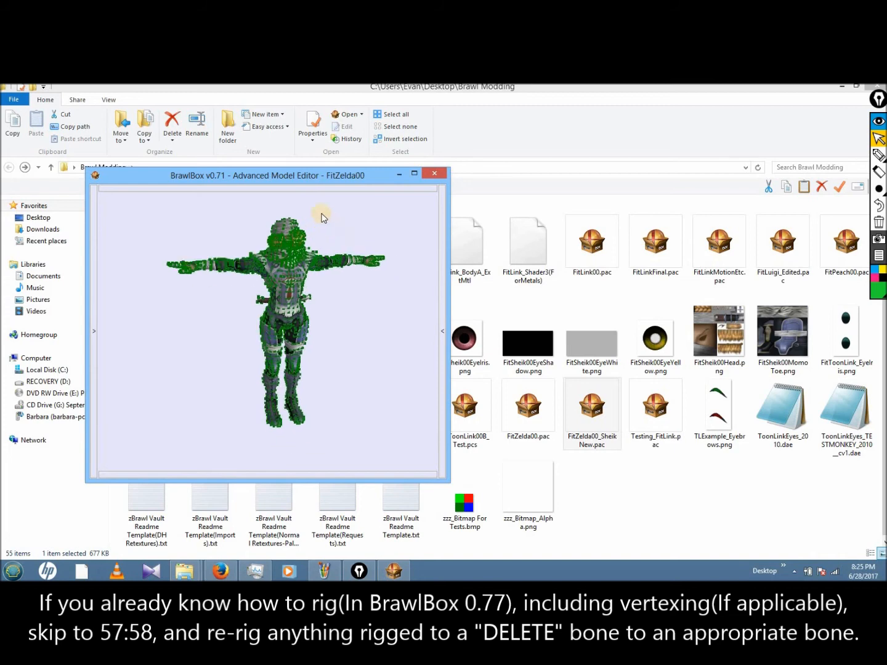
right_drag(346, 232, 354, 242)
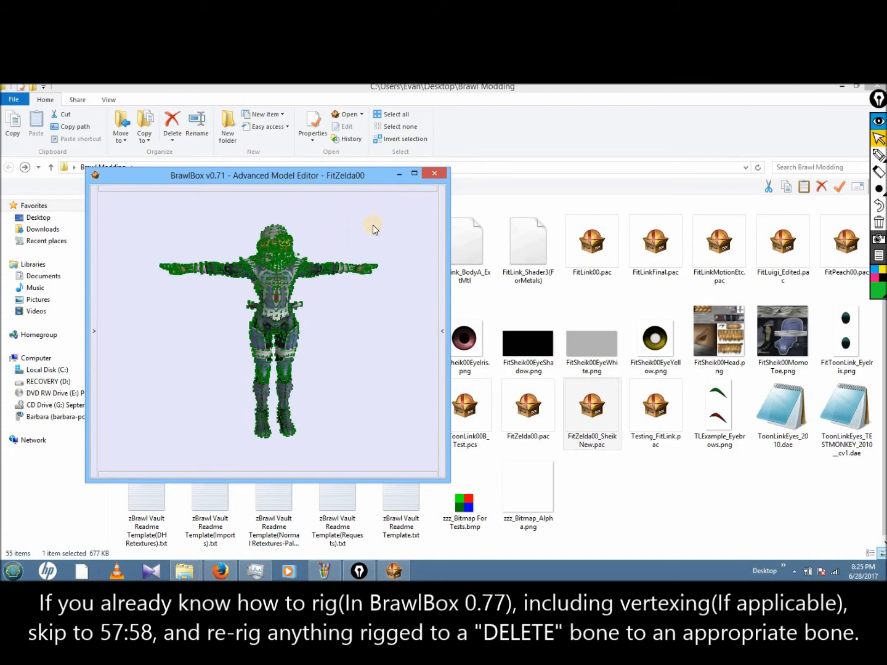
Step: Close the Advanced Model Editor, reopen FitZelda00 in it to check the moved sword, and close it again
click(432, 174)
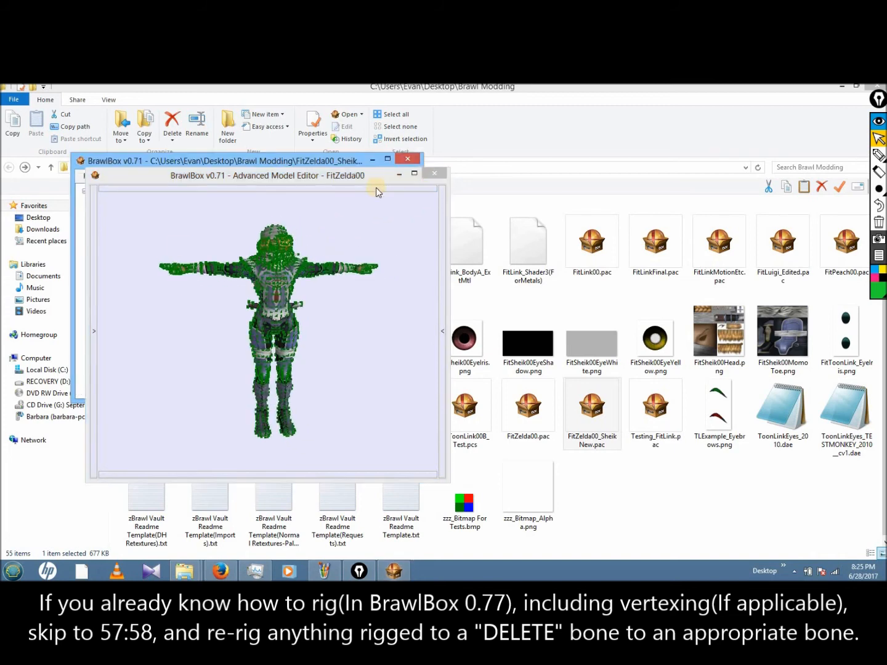
right_click(143, 234)
click(155, 239)
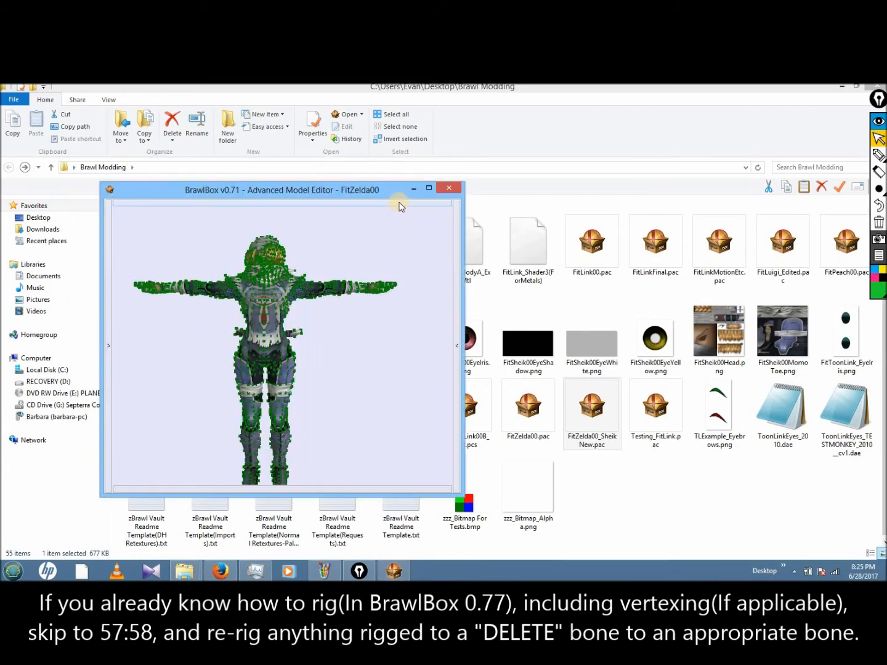
click(421, 207)
click(420, 217)
right_drag(247, 276, 239, 208)
click(454, 193)
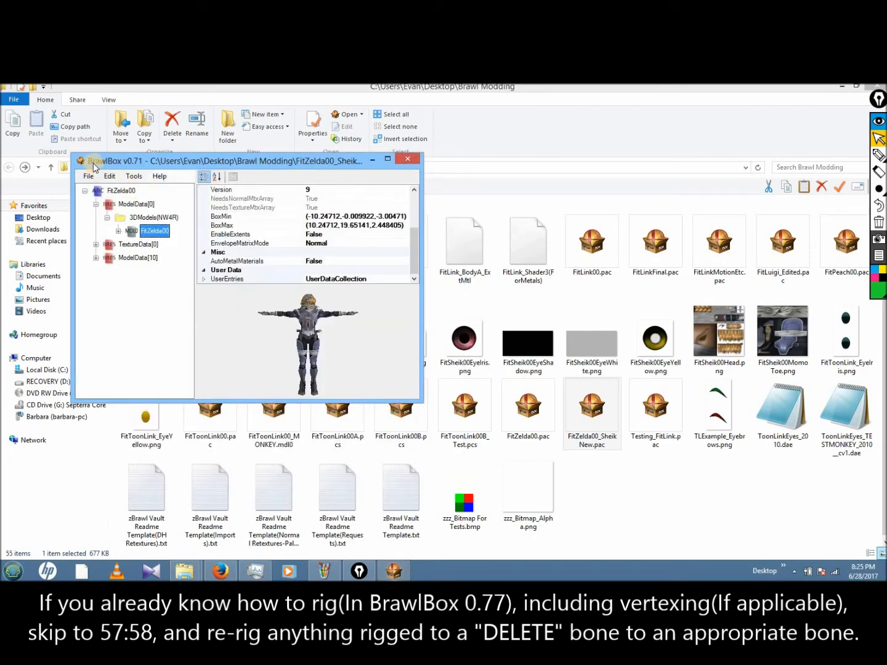
Step: Save the FitZelda00_SheikNew.pac file and close BrawlBox v0.71
click(89, 177)
click(126, 213)
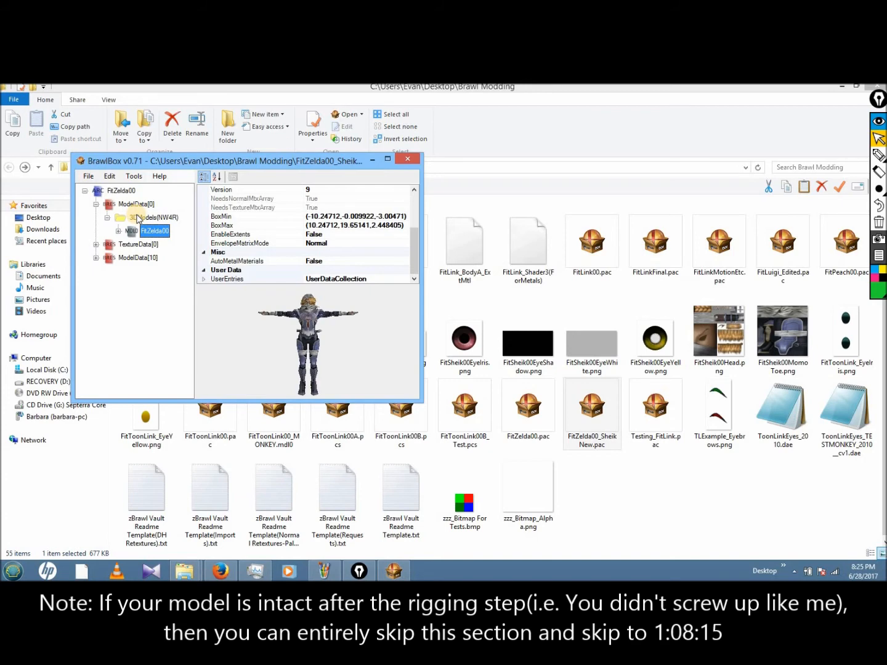
click(407, 160)
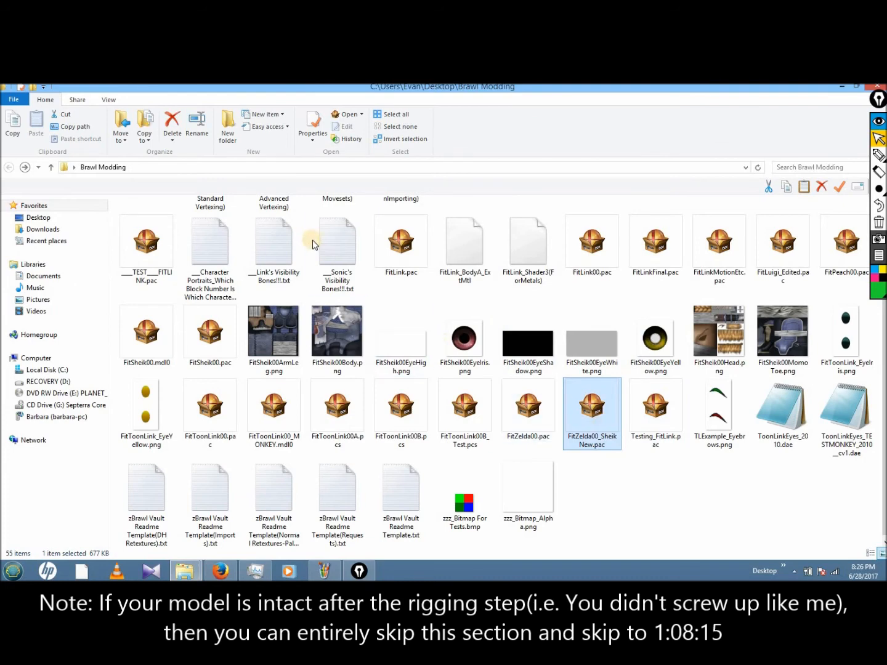
Step: Reopen FitZelda00_SheikNew.pac in BrawlBox v0.71 and preview the FitZelda00 model under ModelData[0]
key(Return)
double_click(178, 248)
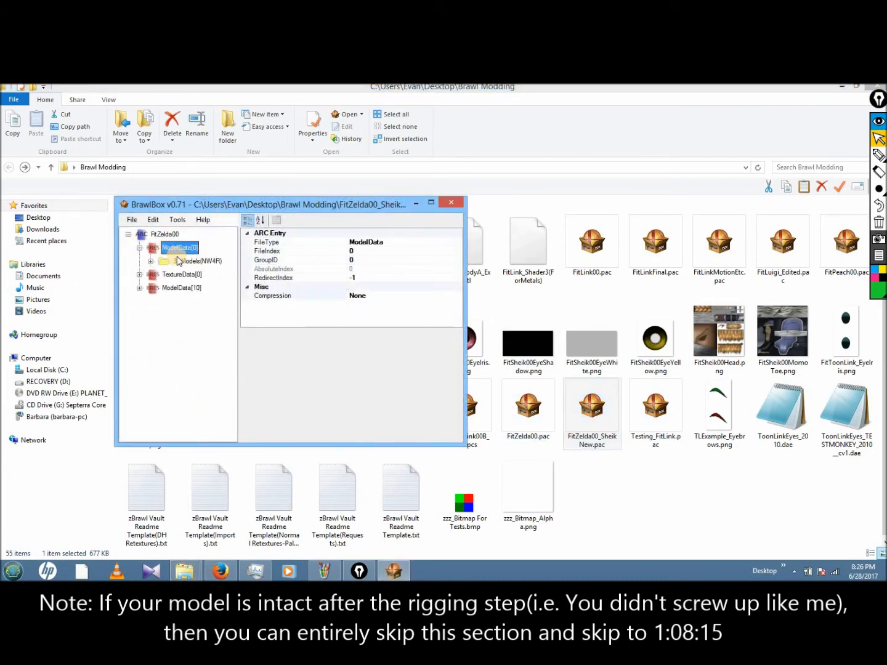
double_click(196, 261)
click(198, 274)
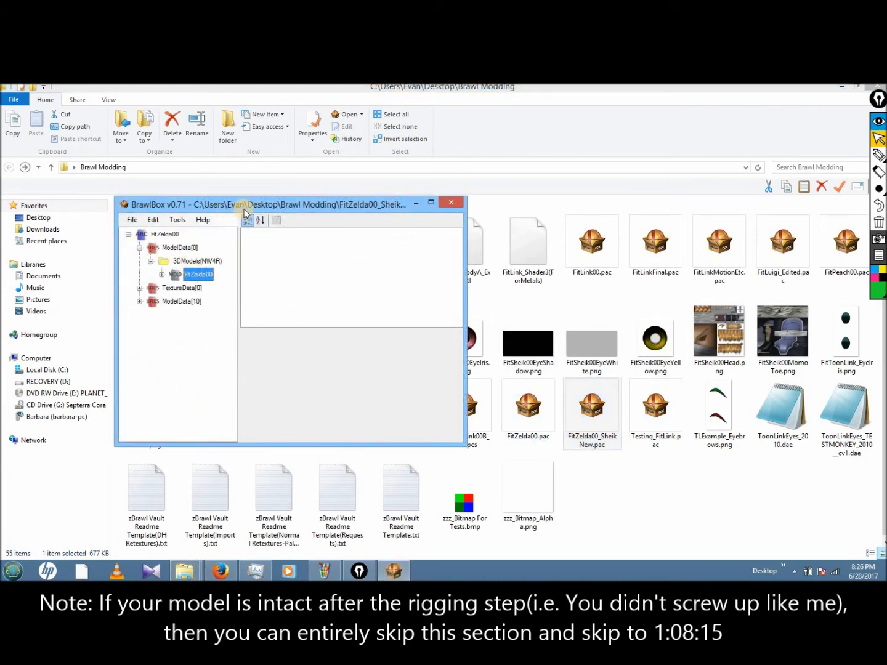
mouse_move(168, 201)
mouse_down()
mouse_move(569, 268)
mouse_move(278, 192)
mouse_move(169, 199)
mouse_up()
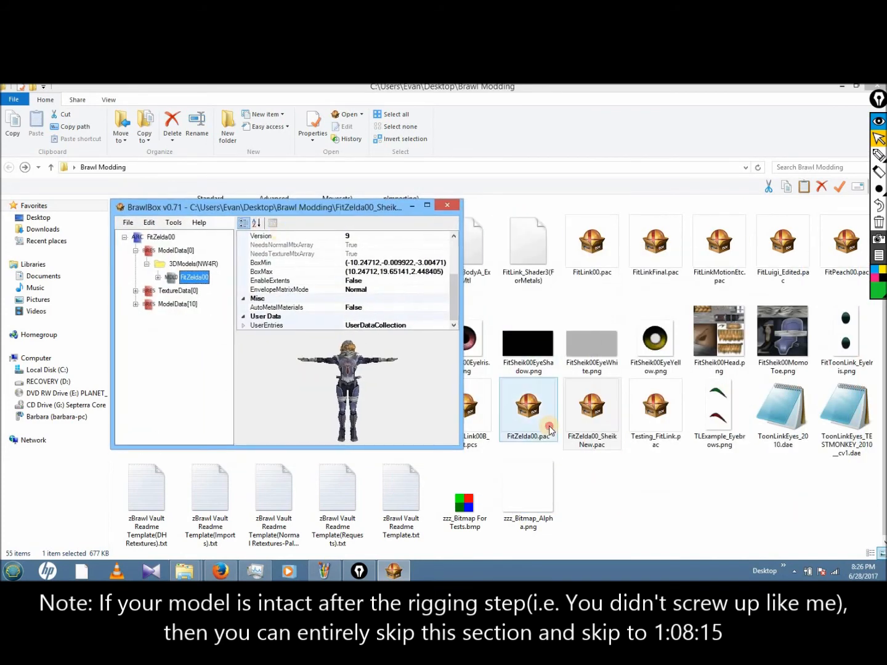
Step: Duplicate FitSheik00.pac in the Brawl Modding folder and name the copy FitZelda_HeadONLY.pac
click(528, 406)
click(210, 431)
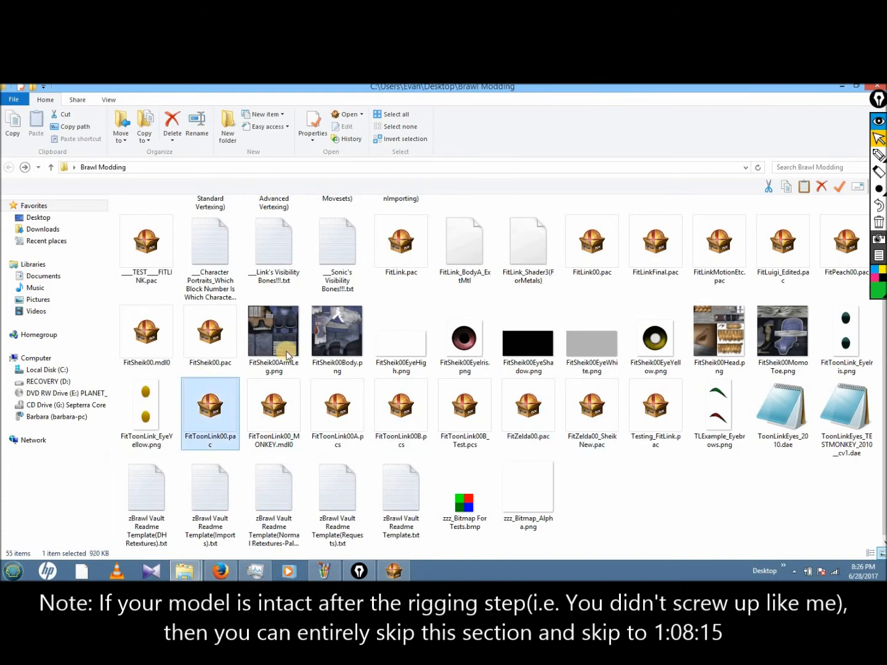
click(199, 324)
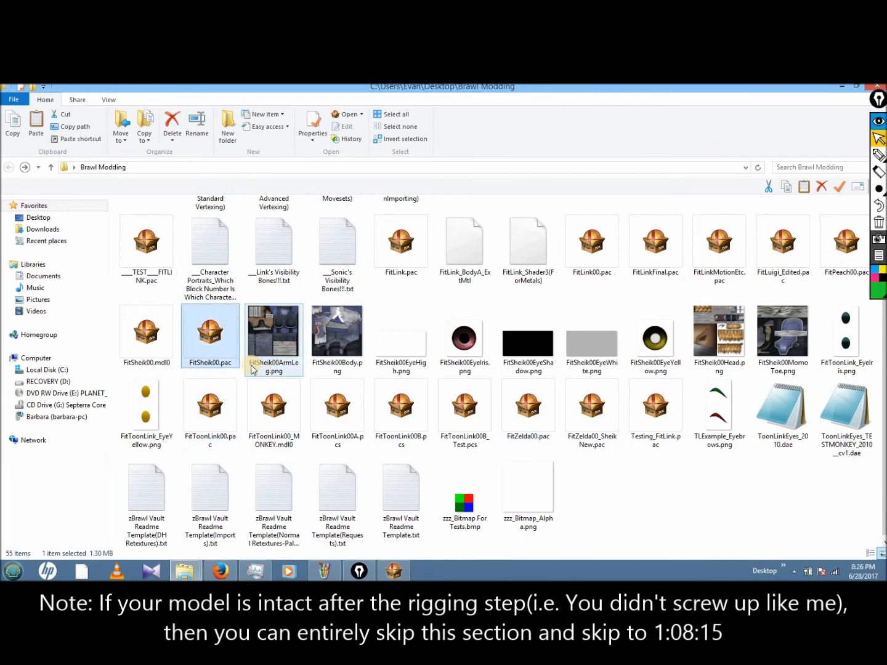
key(ctrl+c)
key(ctrl+v)
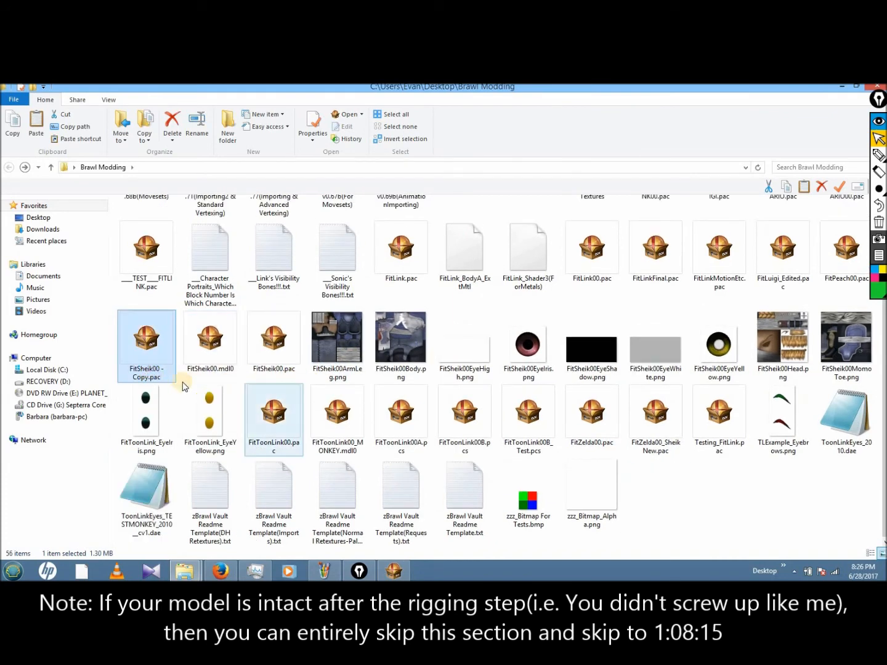
key(F2)
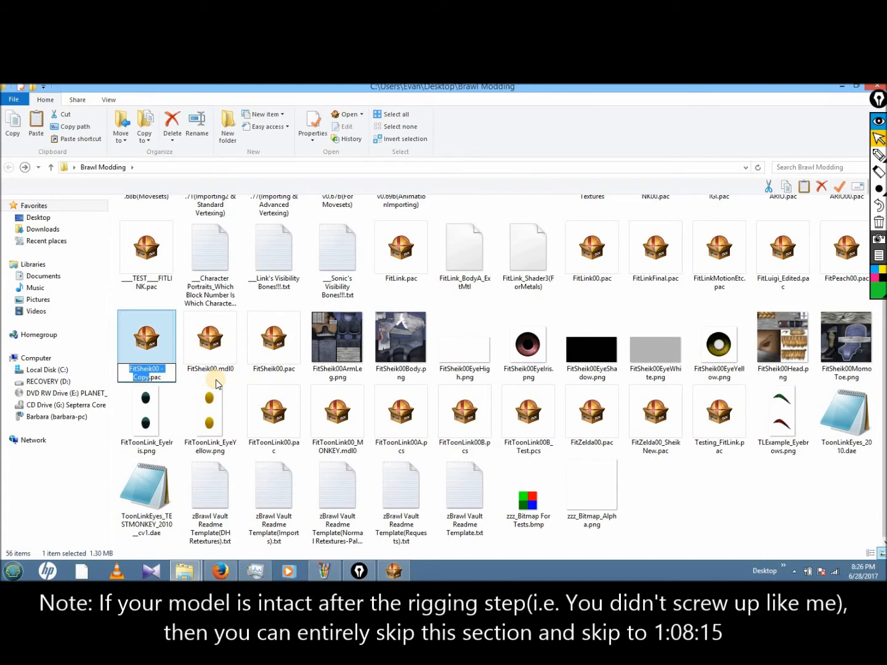
key(BackSpace)
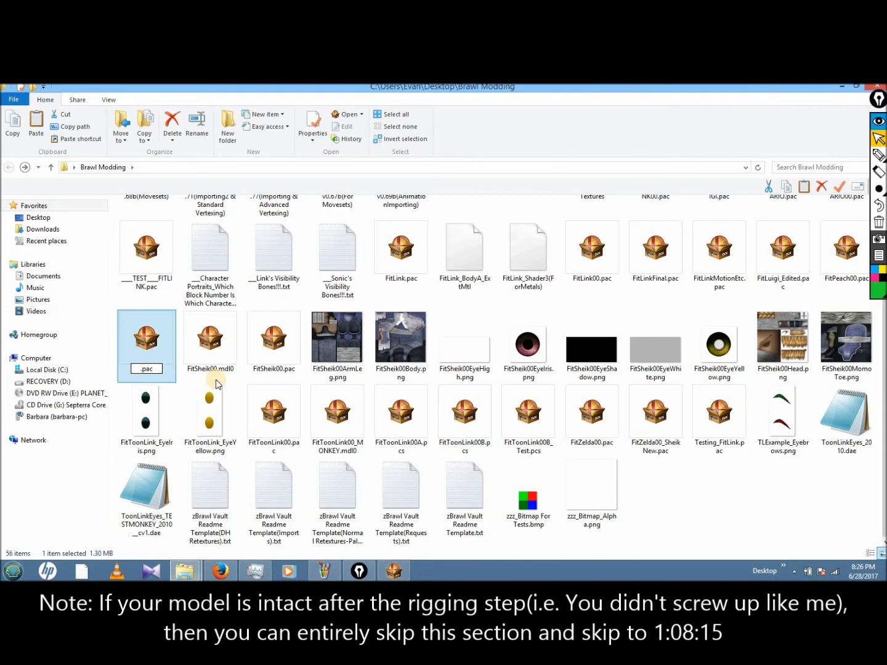
text(FitZelda_)
text(HE)
text(ad0)
key(Return)
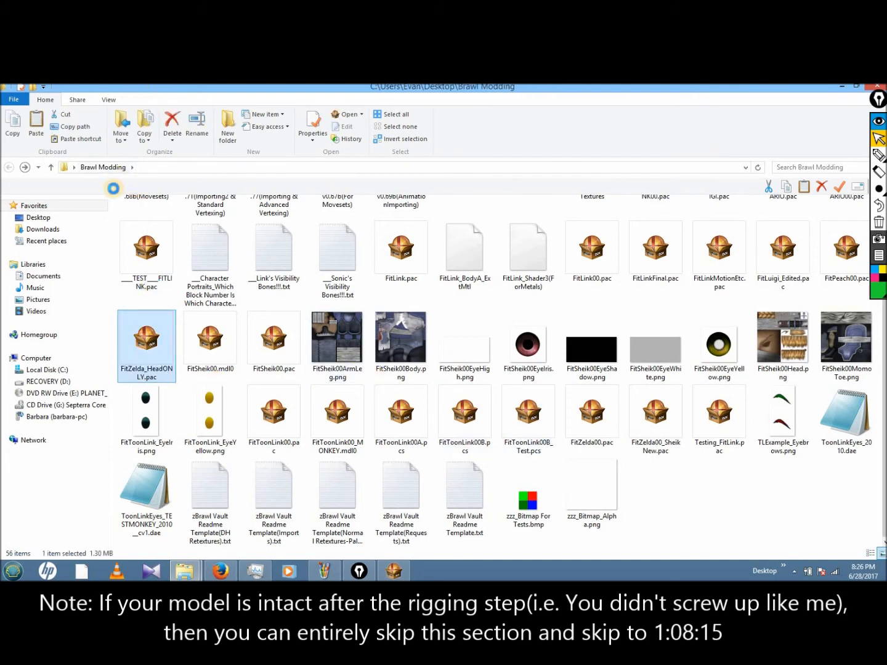
Step: Open FitZelda_HeadONLY.pac and expand the Objects of the FitSheik00 model under ModelData[0]
double_click(78, 146)
double_click(93, 159)
click(92, 174)
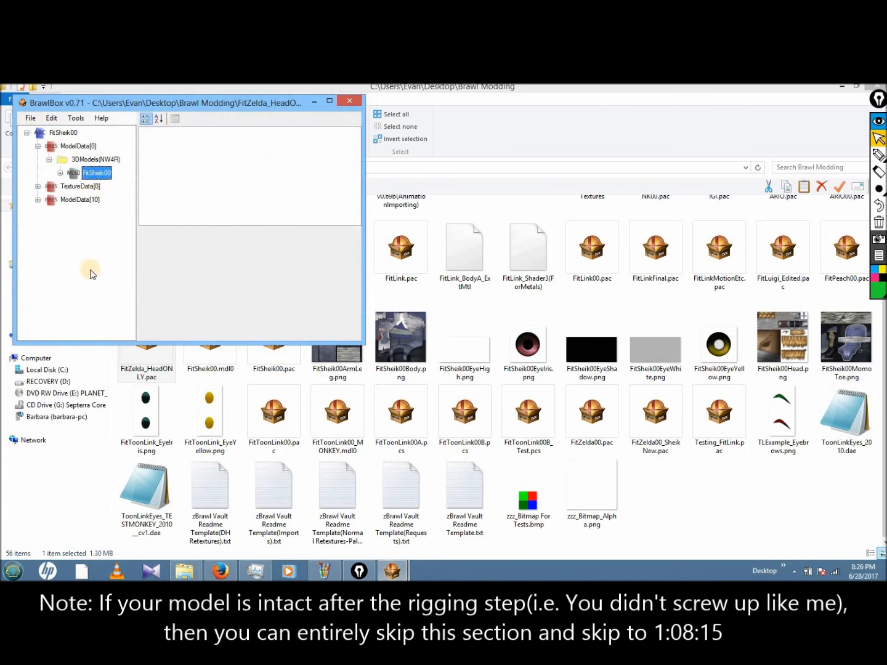
double_click(102, 293)
drag(85, 335, 93, 335)
Step: Delete polygon0 through polygon7 from the FitSheik00 model together with their vertex nodes
click(109, 146)
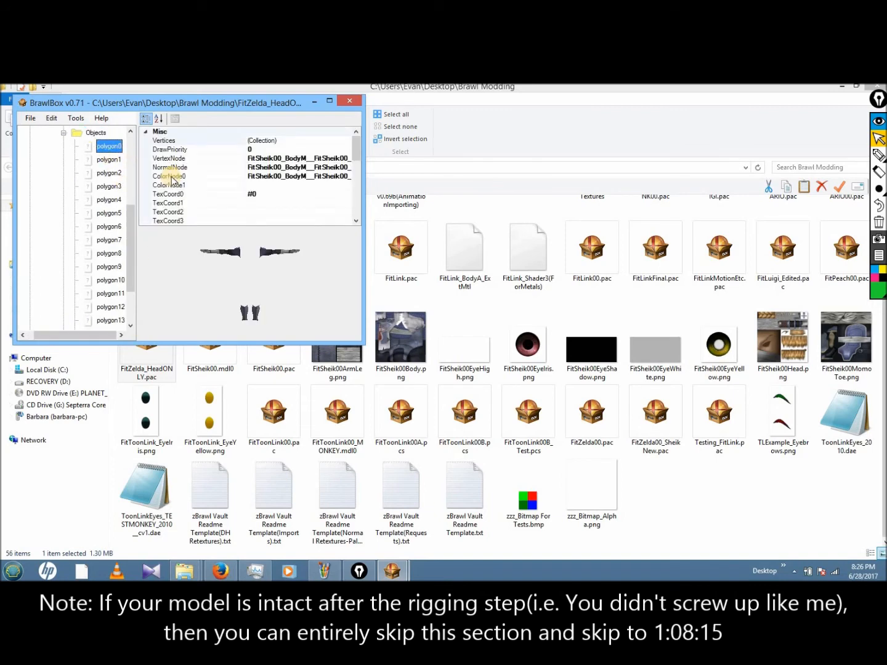
key(ctrl+Delete)
key(Return)
key(ctrl+Delete)
key(Return)
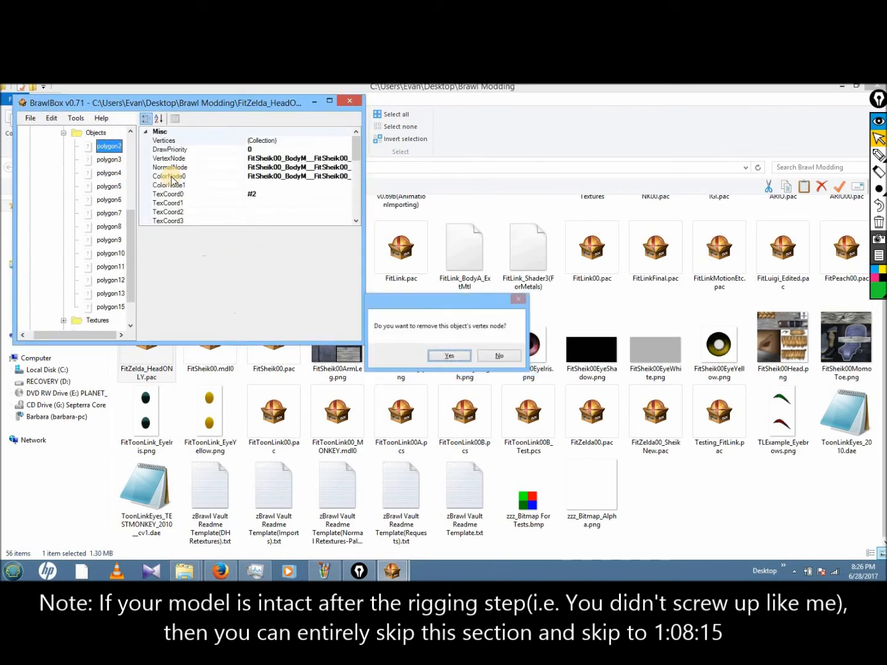
key(ctrl+Delete)
key(Return)
key(ctrl+Delete)
key(Return)
key(ctrl+Delete)
key(Return)
key(ctrl+Delete)
key(Return)
key(Return)
key(ctrl+Delete)
key(Return)
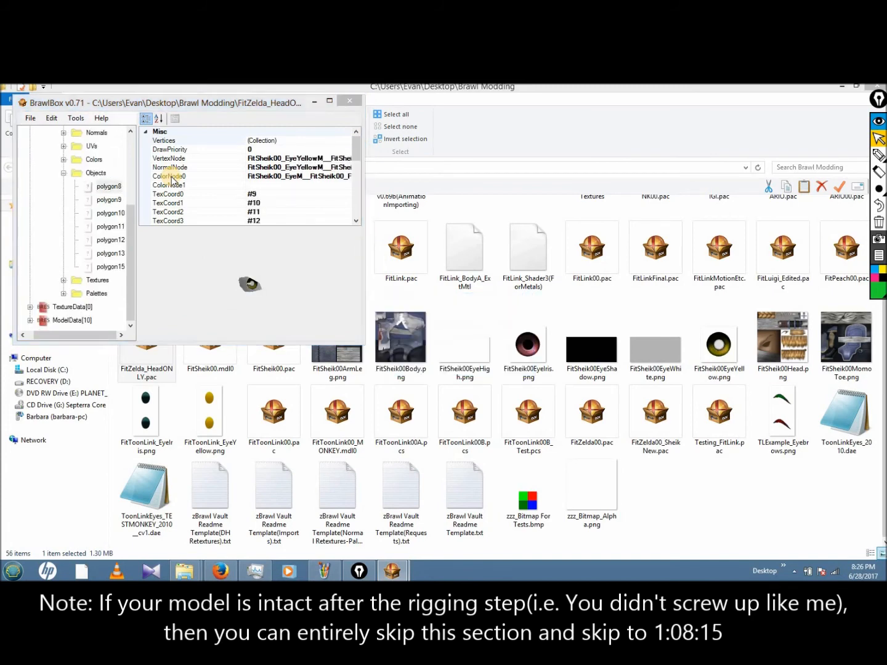
Step: Delete polygon8 through polygon11, polygon13 and polygon15 with their vertex nodes, keeping the head object polygon12
key(ctrl+Delete)
key(Return)
key(ctrl+Delete)
key(Return)
key(ctrl+Delete)
key(Return)
key(ctrl+Delete)
key(Return)
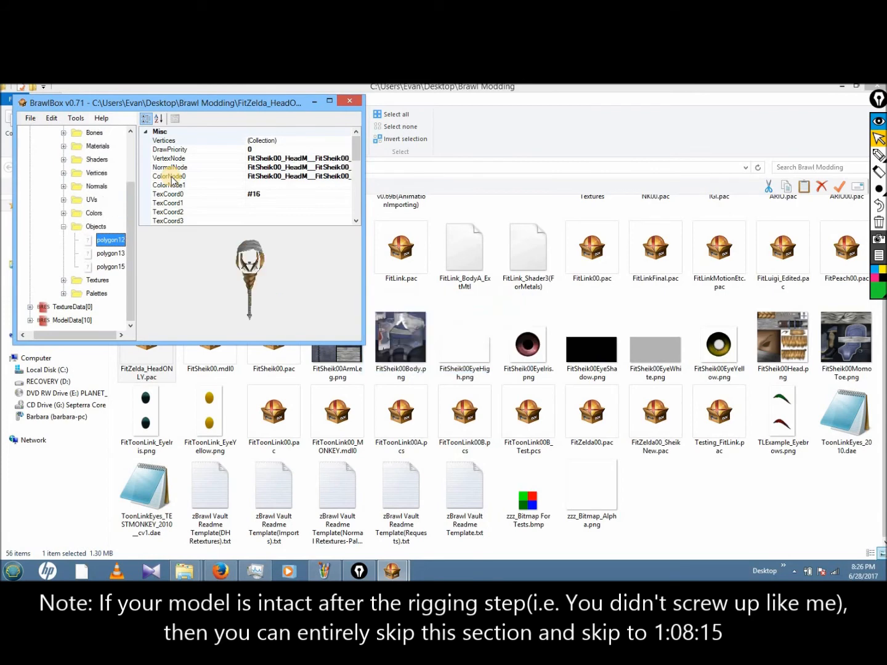
key(Down)
key(ctrl+Delete)
key(Return)
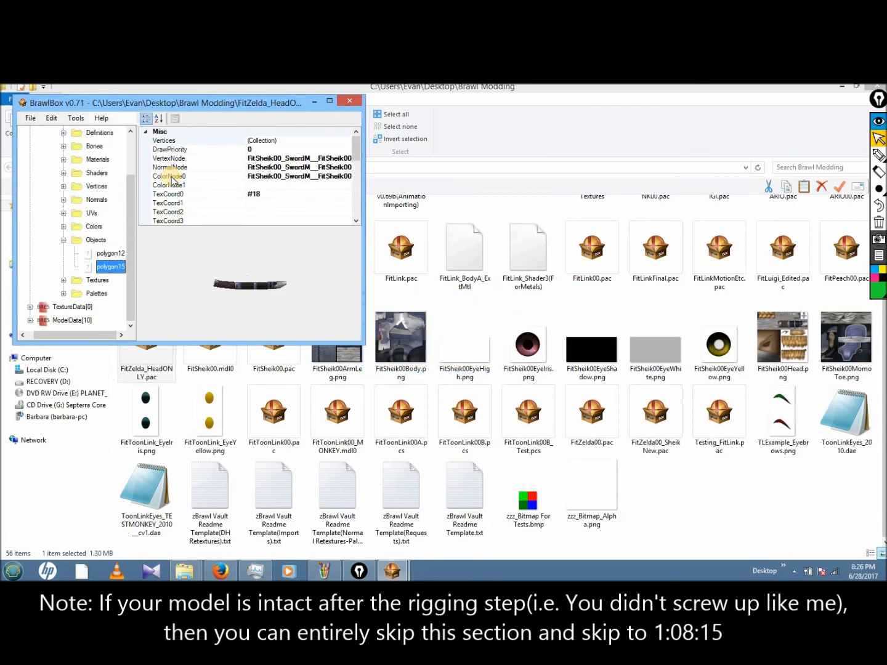
key(ctrl+Delete)
key(Return)
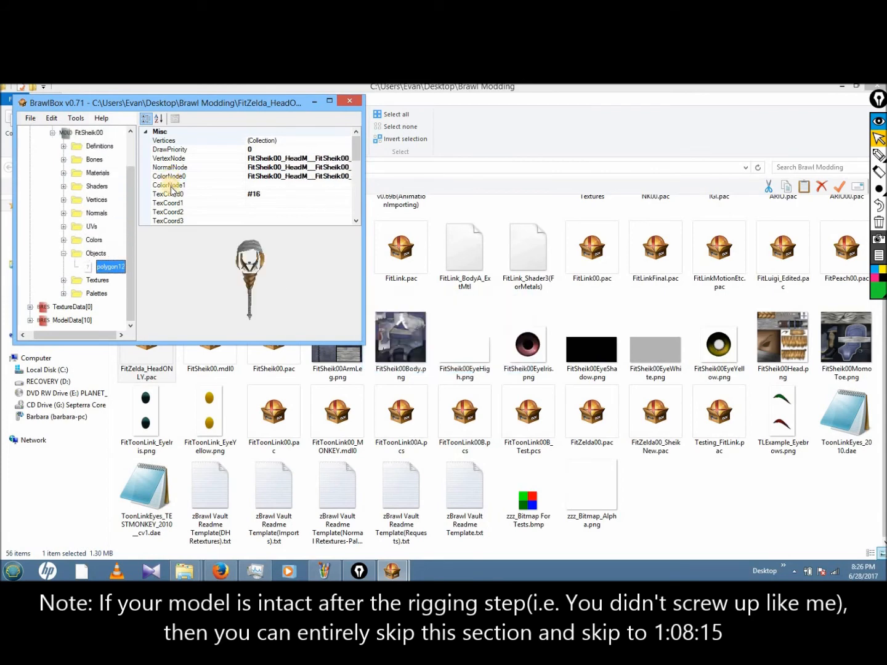
Step: Select the FitSheik00 model and save the FitZelda_HeadONLY.pac file
click(89, 132)
scroll(93, 184, up, 1)
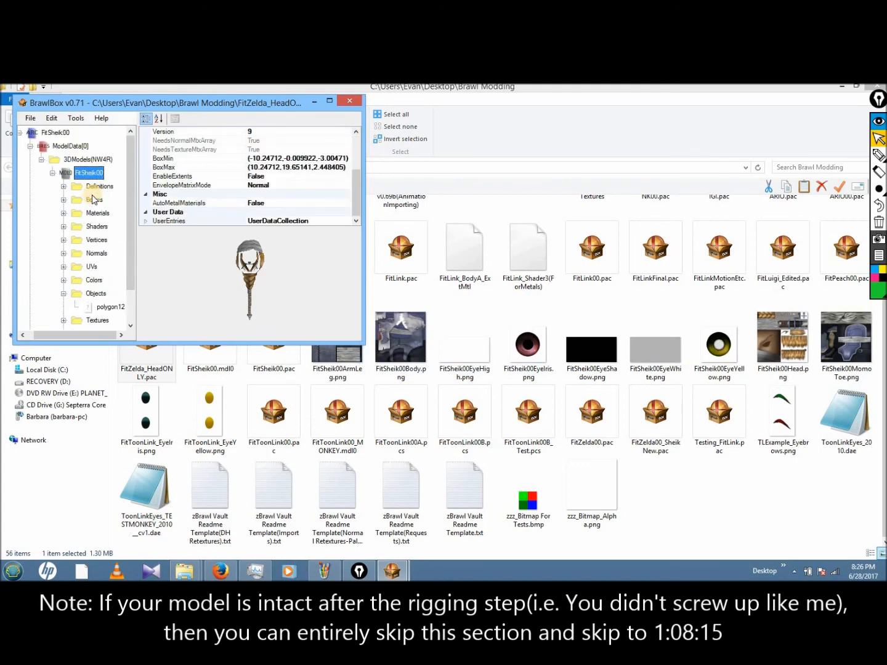
click(29, 117)
click(48, 154)
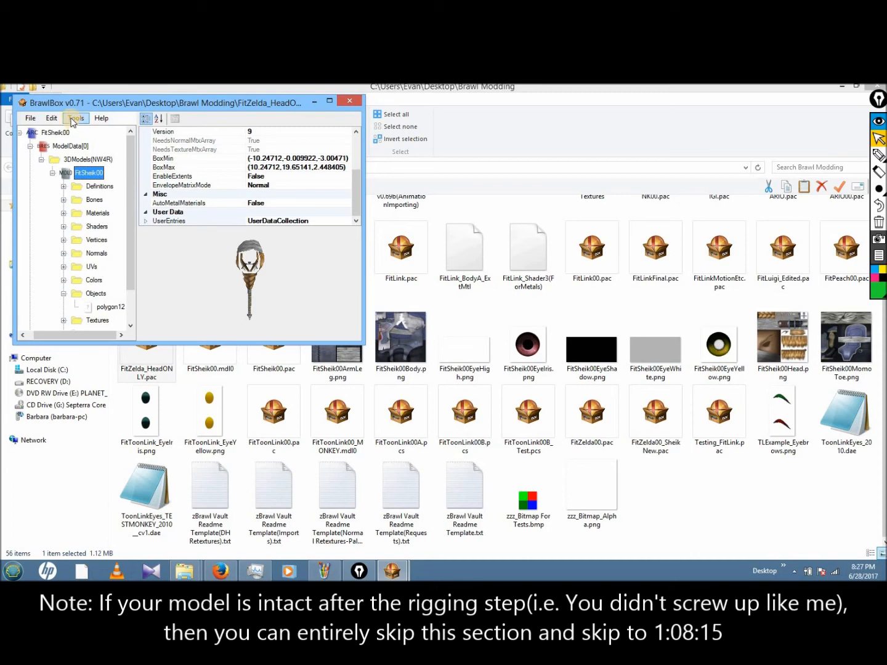
Step: Expand the FitSheik00 bones and move the EyeYellow bone from directly under TopN into the bone nested beneath XRotN
click(94, 189)
click(92, 175)
double_click(95, 202)
double_click(102, 213)
click(115, 226)
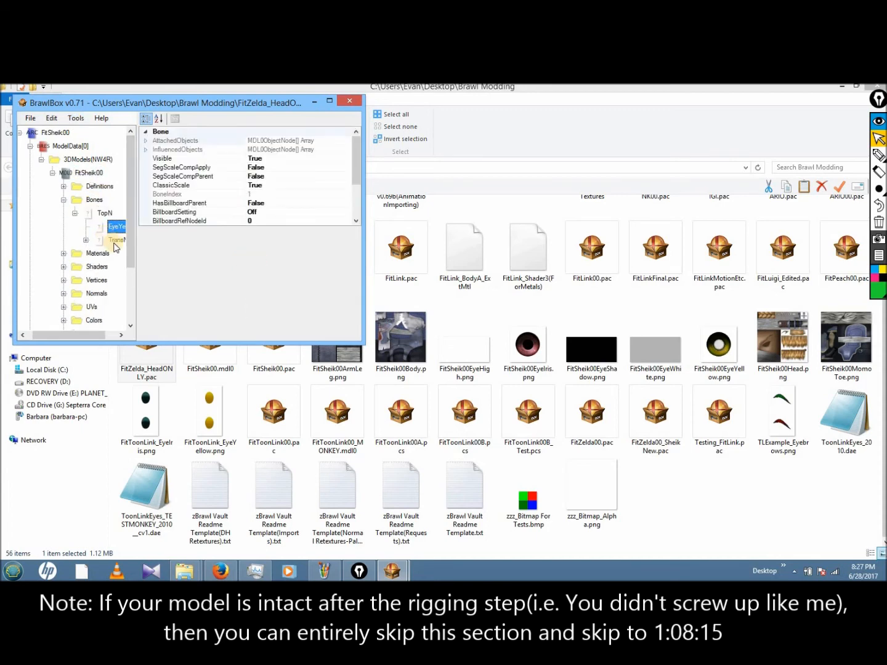
double_click(114, 242)
double_click(121, 254)
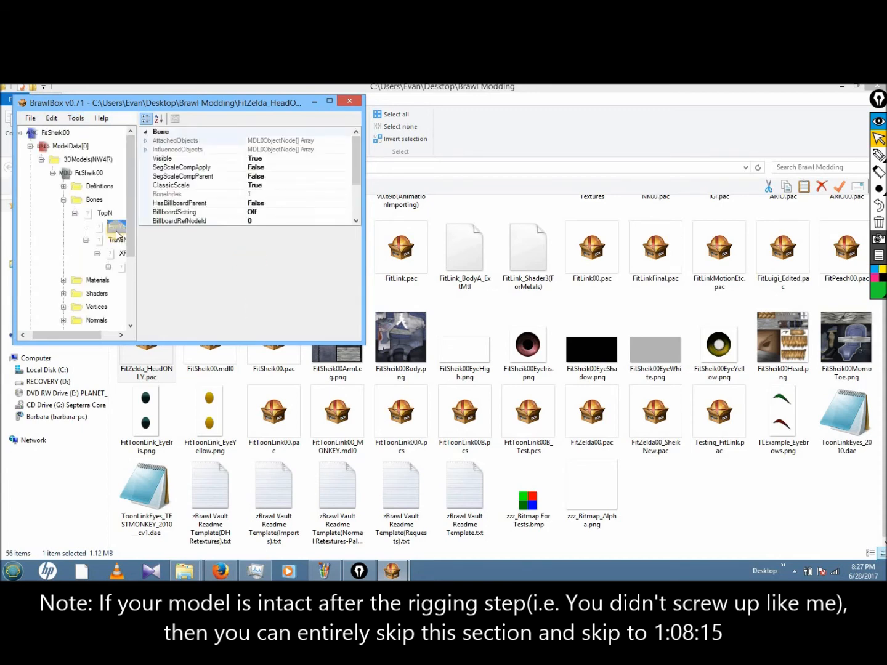
drag(118, 234, 111, 266)
click(108, 254)
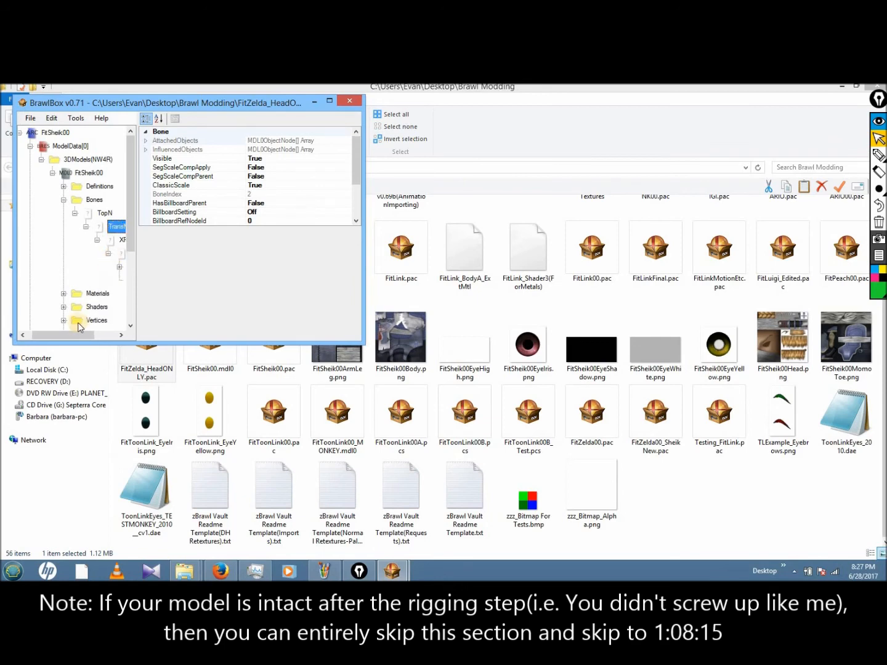
Step: Look through the FitSheik00 model's materials, textures and objects, checking which material polygon12 uses
drag(76, 333, 113, 324)
double_click(63, 295)
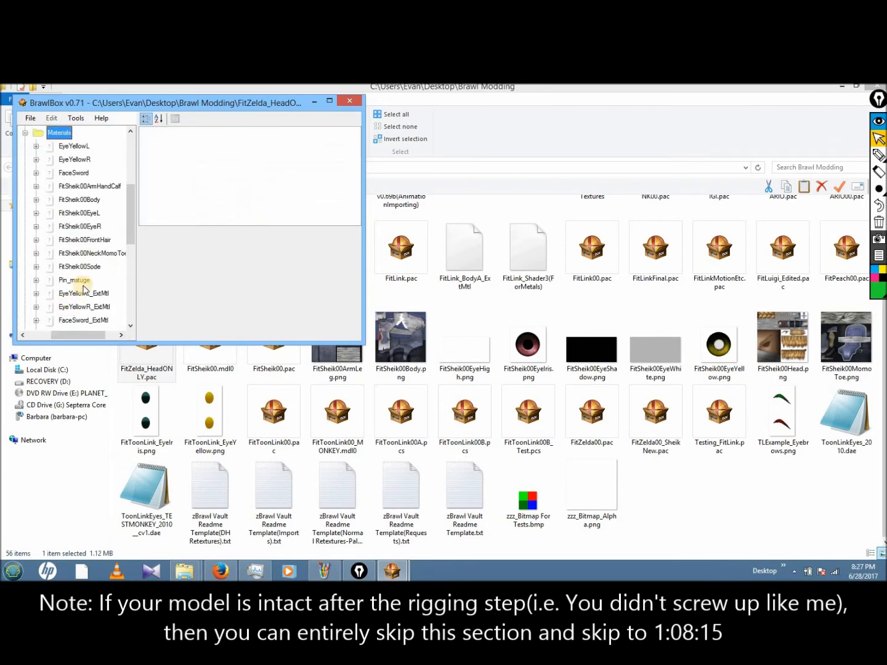
click(77, 160)
scroll(70, 277, down, 5)
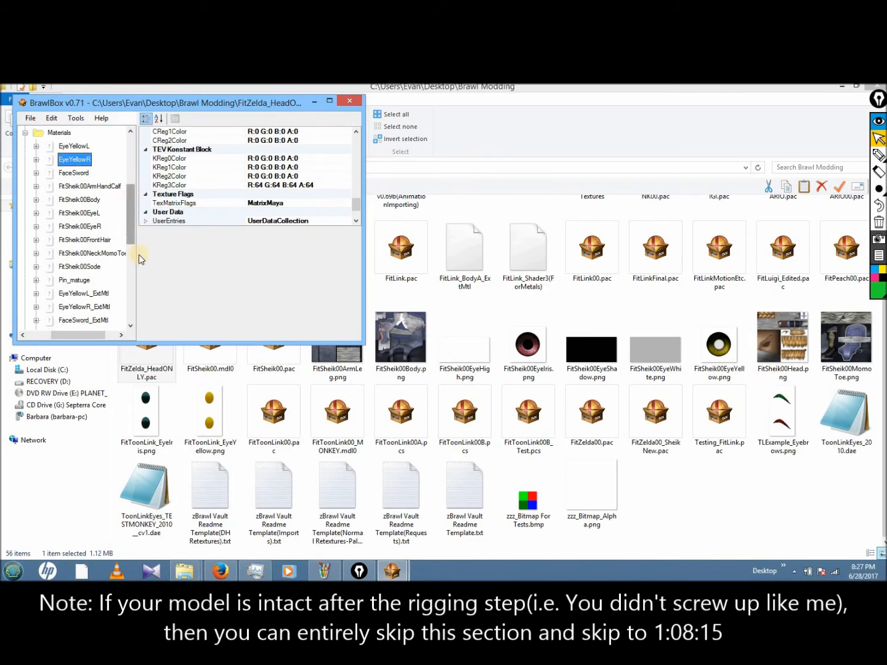
click(57, 319)
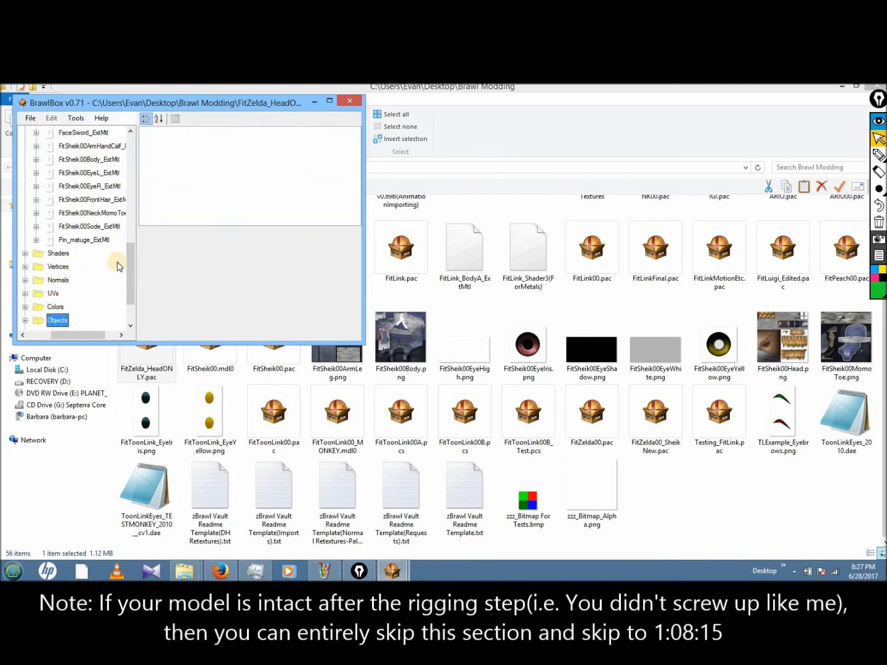
scroll(76, 278, down, 2)
double_click(62, 279)
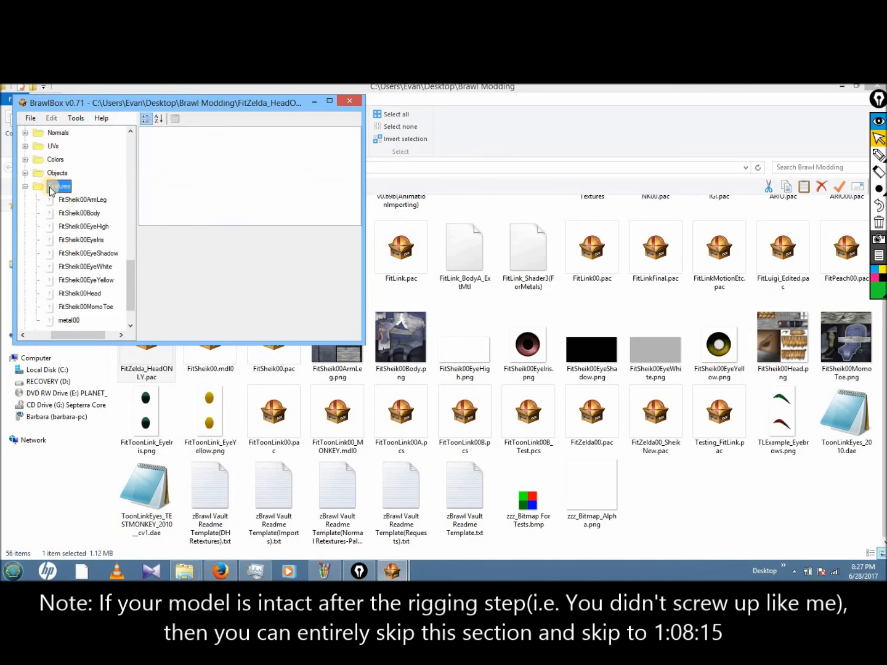
double_click(50, 192)
double_click(57, 268)
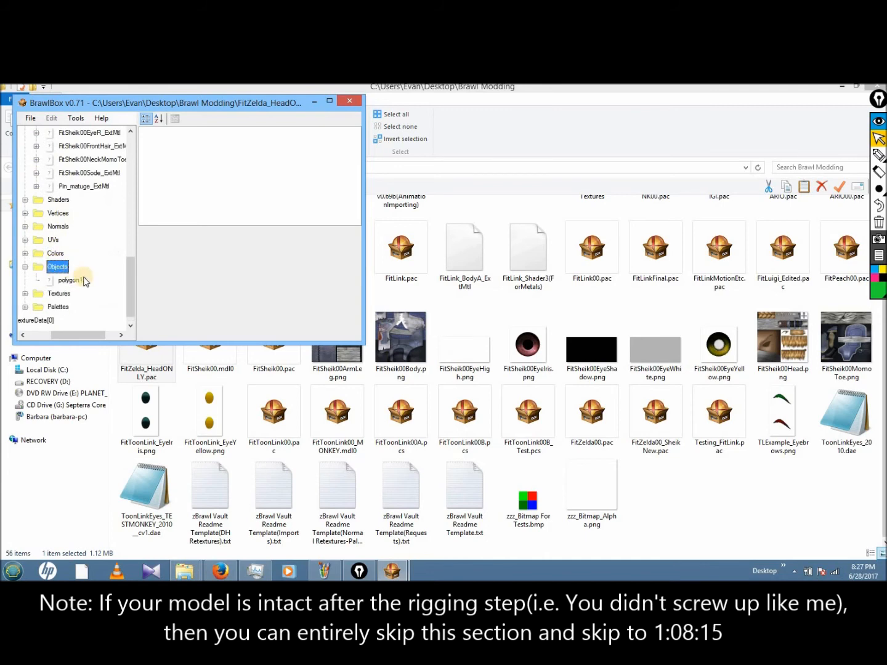
click(80, 281)
click(356, 205)
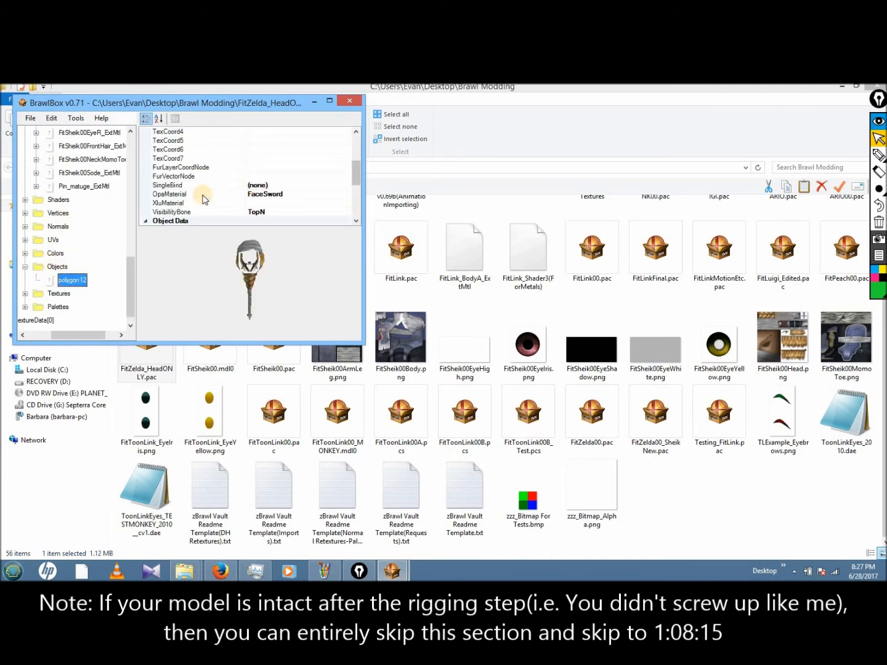
click(202, 194)
double_click(56, 268)
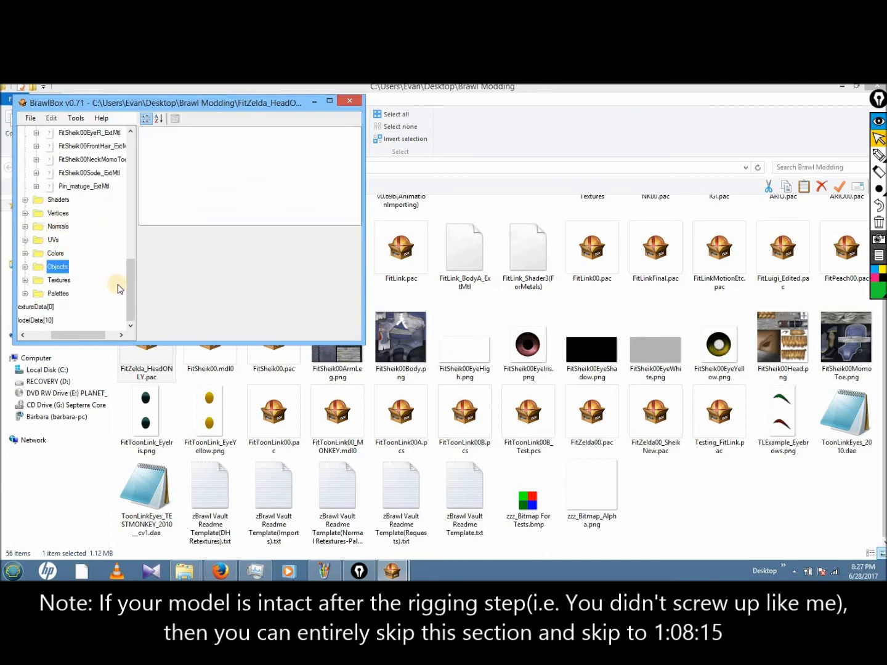
Step: Delete the EyeYellowL and EyeYellowR materials from the FitSheik00 model
drag(132, 267, 133, 185)
click(75, 186)
key(Up)
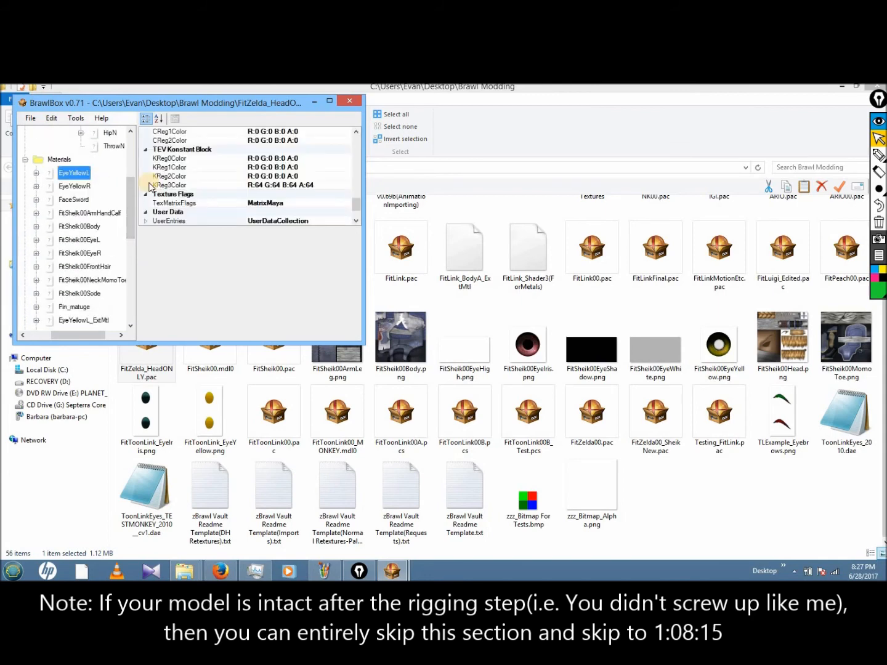
key(ctrl+Delete)
key(ctrl+Delete)
Step: Delete every material listed after FaceSword, from FitSheik00ArmHandCalf through Pin_matuge_ExtMtl
key(Down)
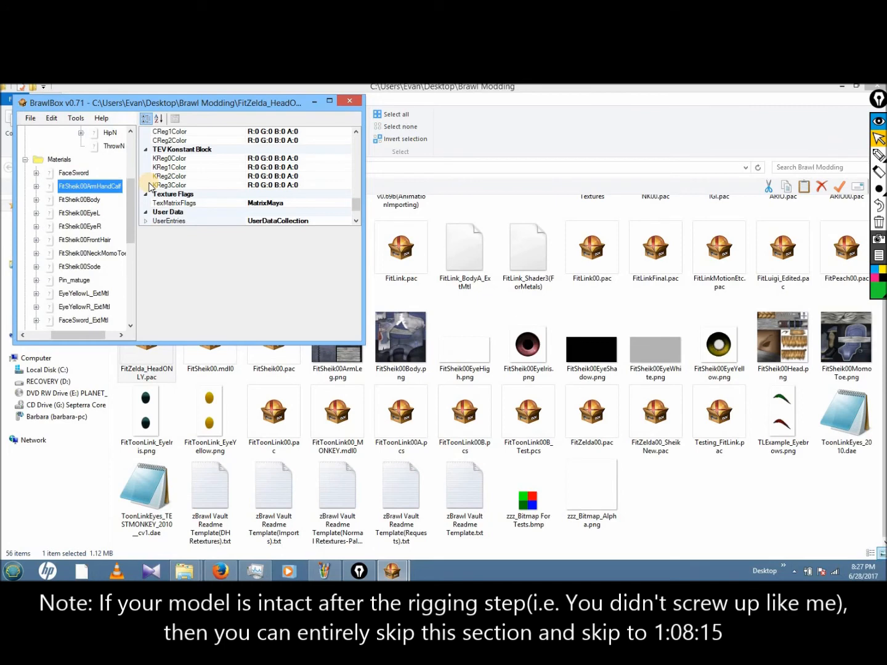
key(ctrl+Delete)
key(ctrl+Delete)
key(ctrl+Delete)
key(ctrl+Delete)
key(ctrl+Delete)
key(ctrl+Delete)
key(ctrl+Delete)
key(ctrl+Delete)
key(ctrl+Delete)
key(ctrl+Delete)
key(ctrl+Delete)
key(ctrl+Delete)
key(ctrl+Delete)
key(ctrl+Delete)
key(ctrl+Delete)
key(ctrl+Delete)
key(ctrl+Delete)
key(ctrl+Delete)
key(ctrl+Delete)
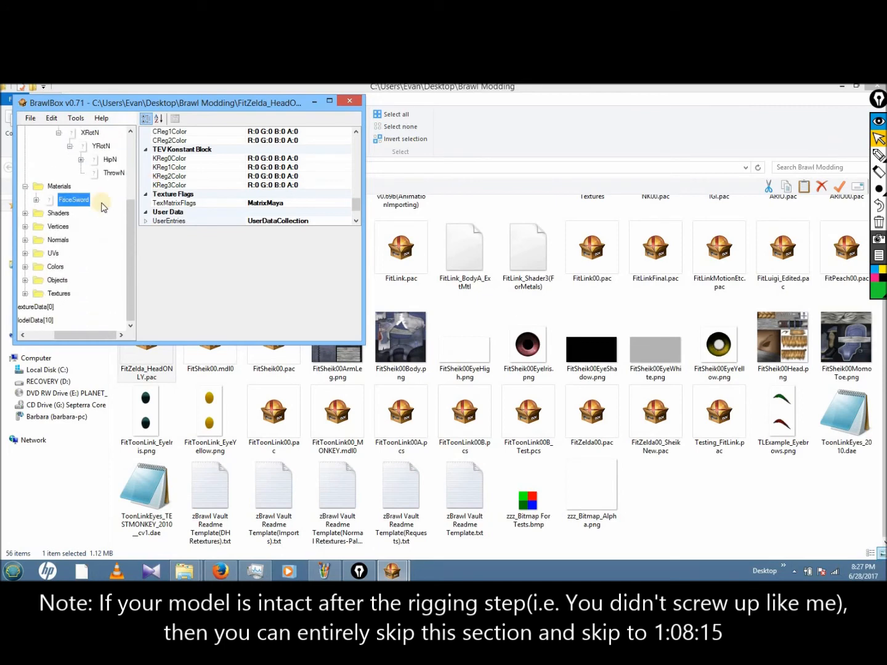
Step: Check which shader the FaceSword material uses and delete the unused Shader0, Shader2 and Shader3
double_click(58, 213)
click(75, 200)
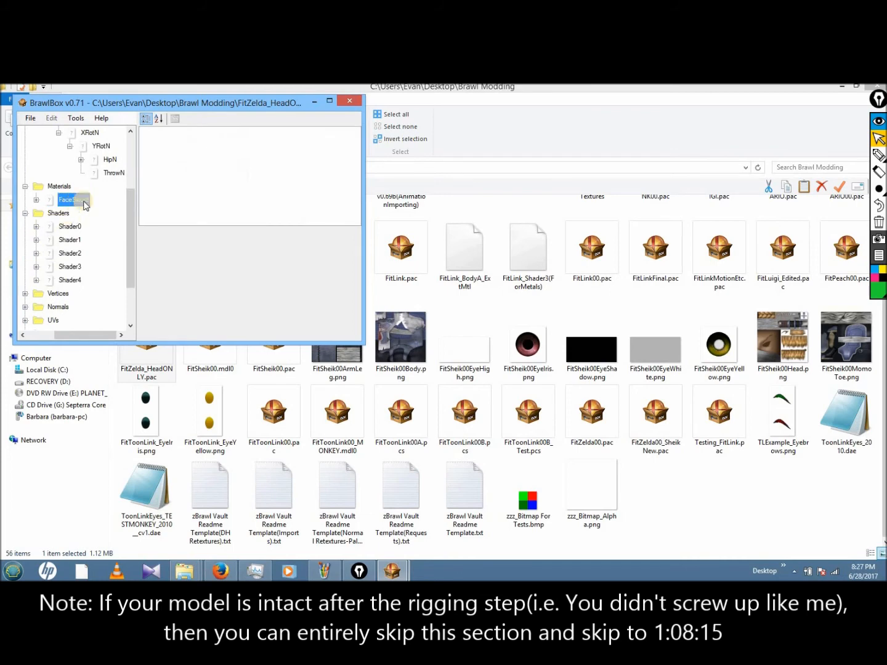
scroll(303, 162, up, 4)
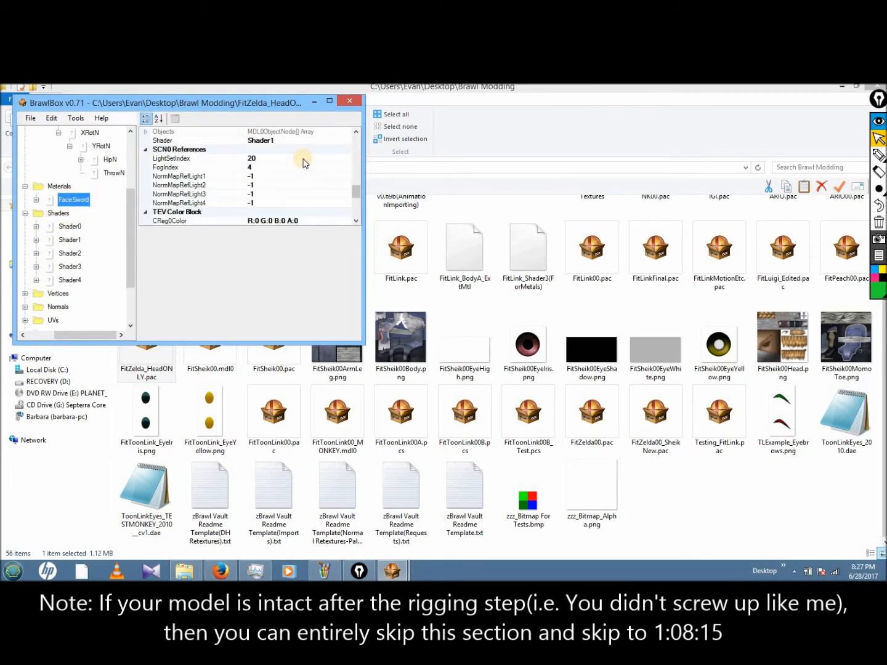
click(240, 141)
click(77, 228)
key(ctrl+Delete)
key(Down)
key(ctrl+Delete)
key(ctrl+Delete)
key(ctrl+Delete)
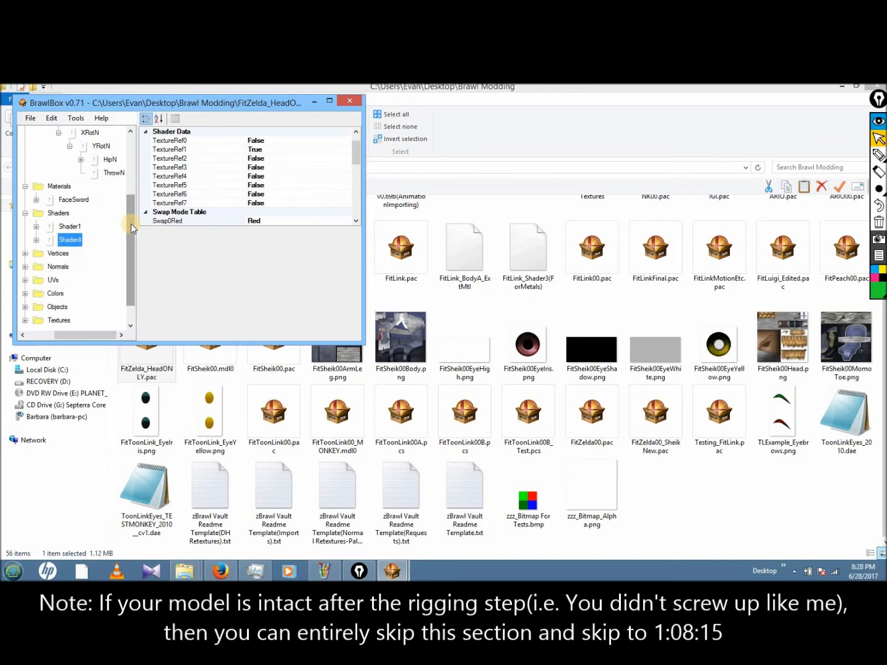
Step: Collapse the shaders and materials, select the FitSheik00 model and save FitZelda_HeadONLY.pac
double_click(52, 215)
double_click(64, 189)
drag(129, 236, 84, 172)
click(49, 172)
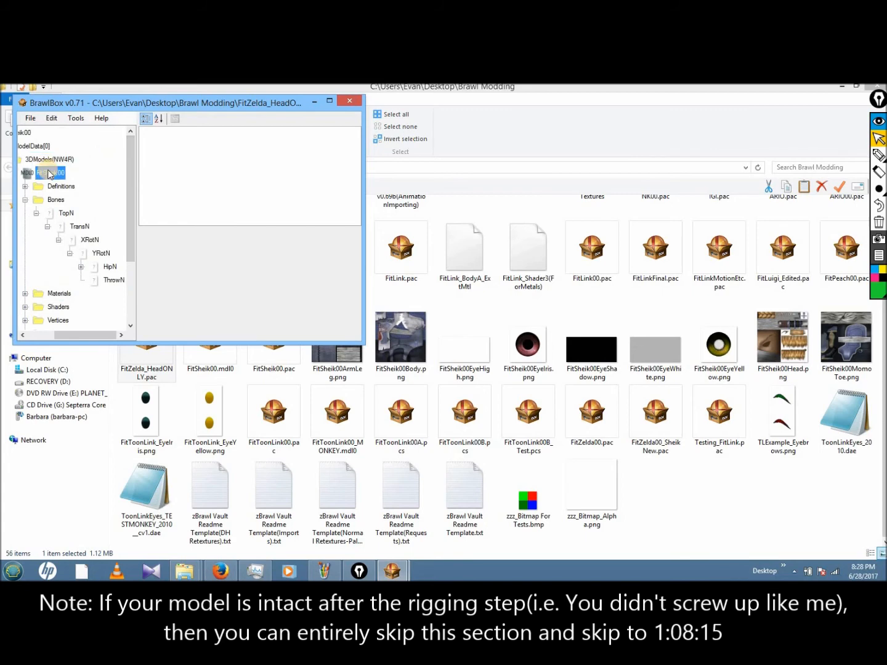
click(30, 118)
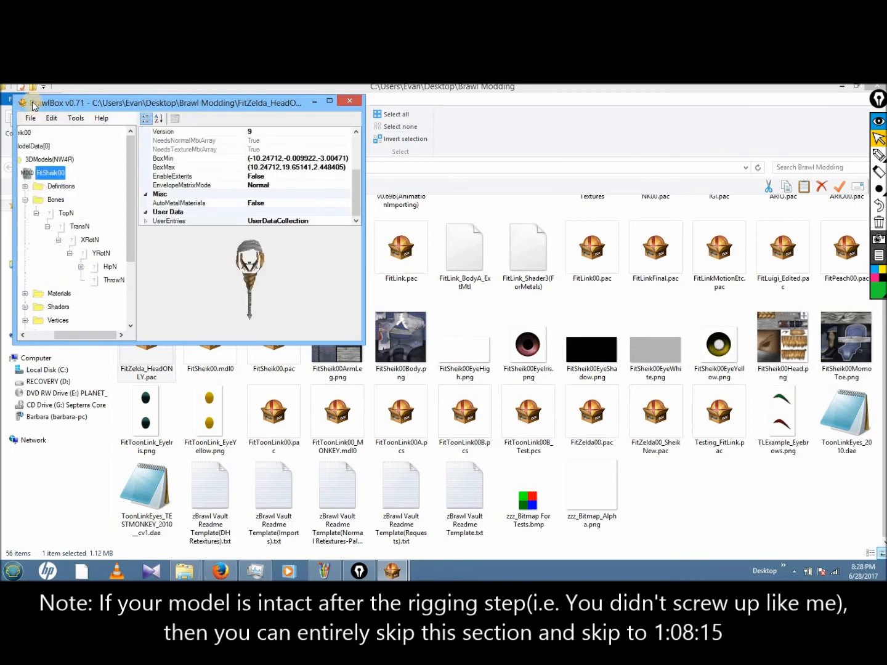
Step: Expand the HipN bone and delete its LLegJ, RLegJ and SwordN child bones
double_click(107, 270)
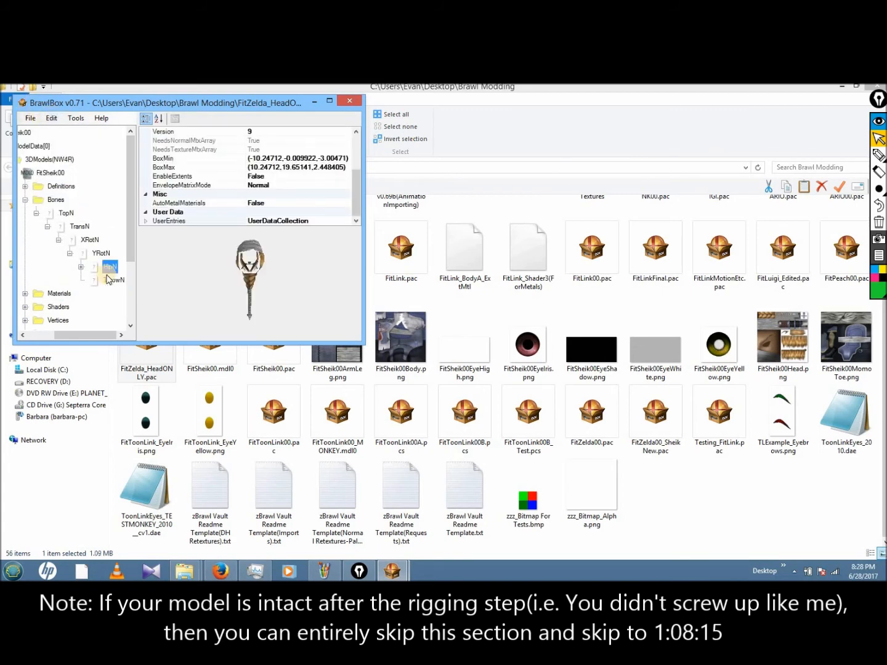
drag(102, 337, 113, 333)
scroll(127, 231, down, 2)
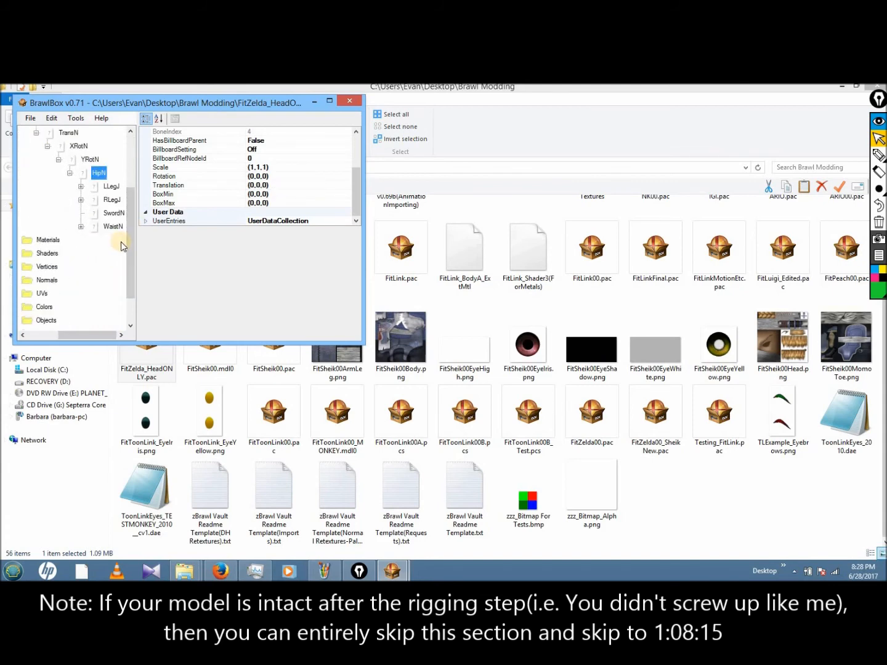
key(Down)
key(Delete)
key(Delete)
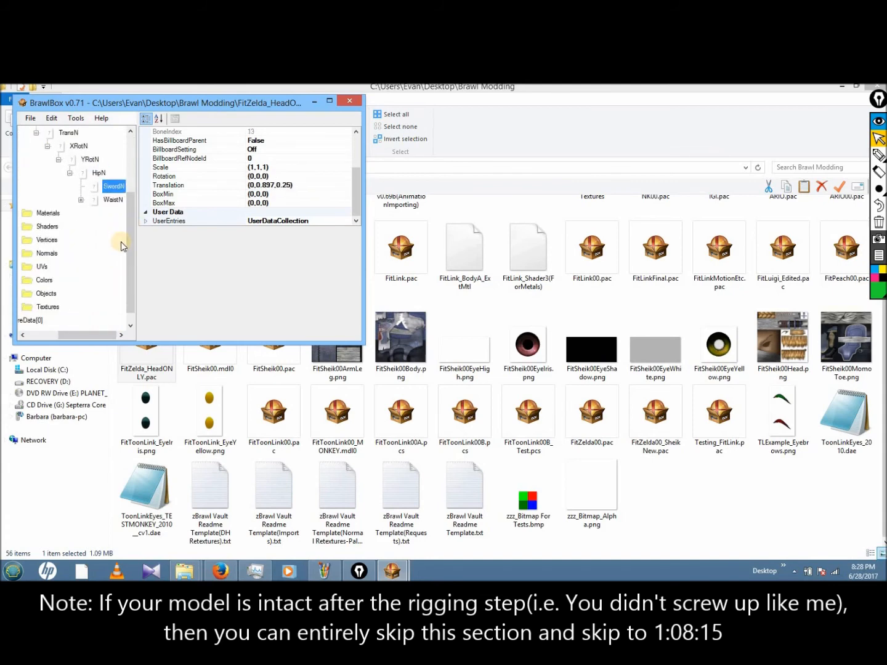
key(Delete)
Step: Expand WaistN down to BustN and delete the LShoulderN and RShoulderN bones
click(82, 186)
mouse_move(88, 336)
mouse_down()
mouse_move(116, 335)
mouse_move(89, 335)
mouse_up()
click(85, 199)
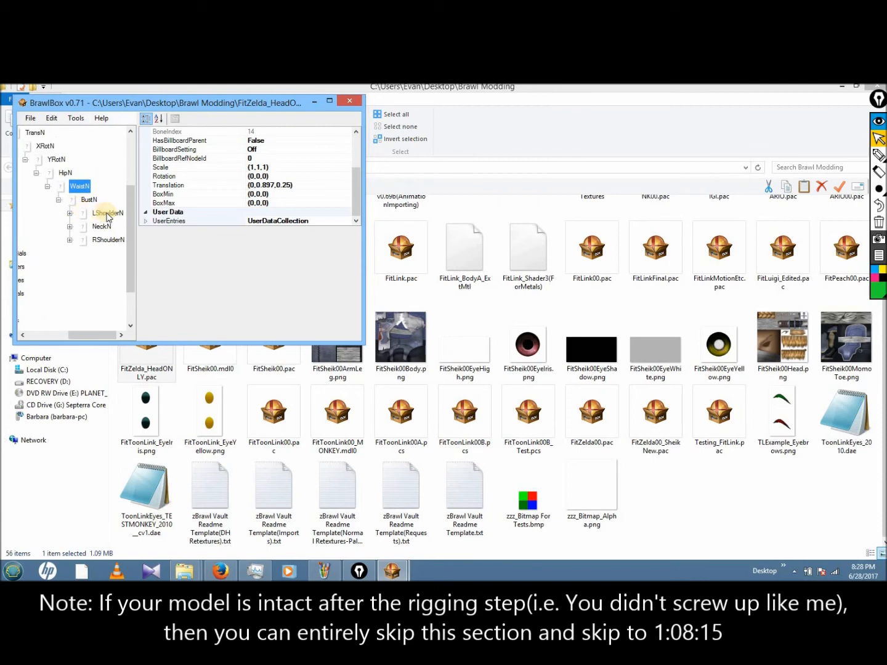
click(107, 213)
key(Delete)
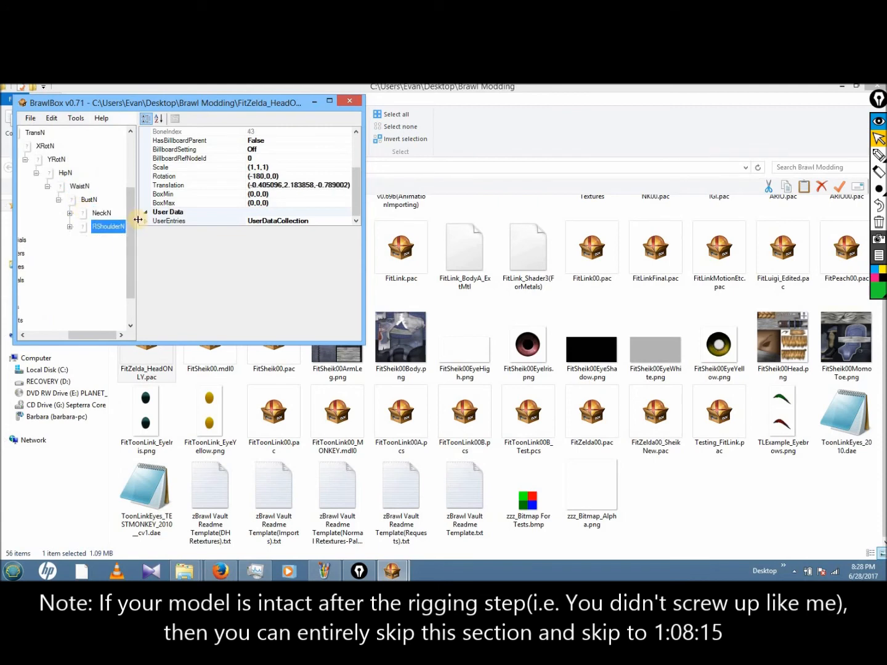
key(Delete)
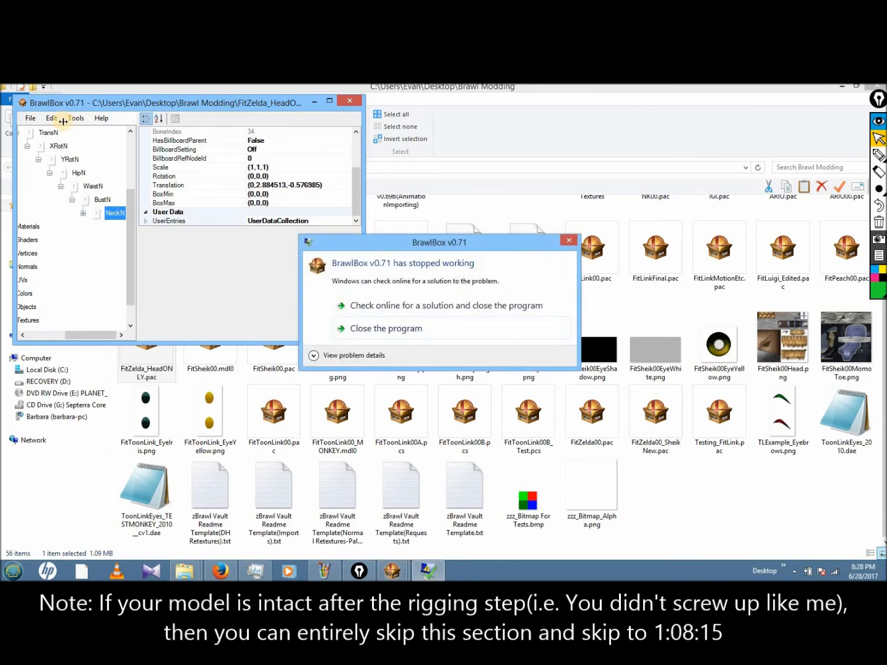
Step: Close the crashed BrawlBox window and reopen FitZelda_HeadONLY.pac from the Brawl Modding folder
click(344, 324)
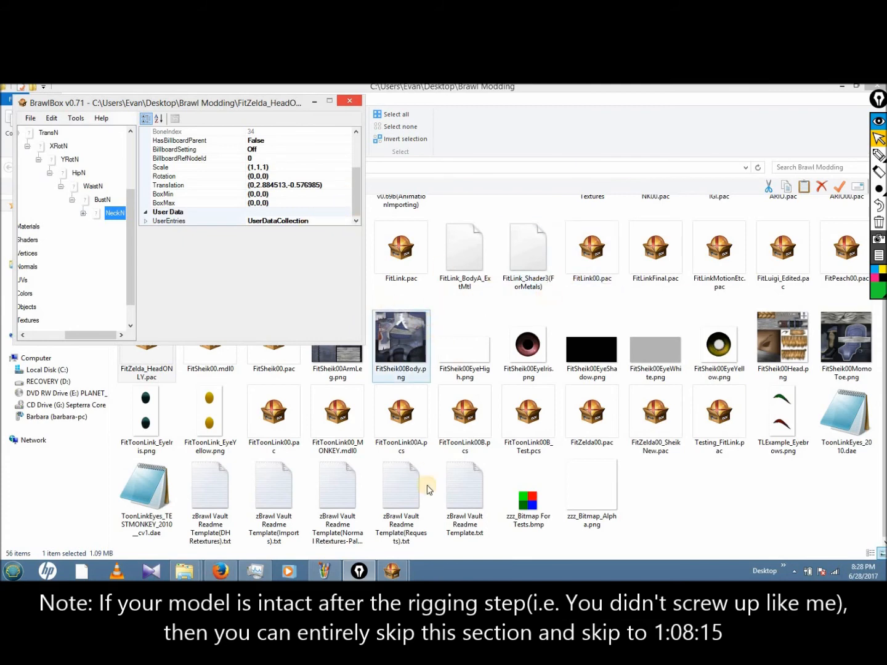
mouse_move(392, 571)
mouse_move(367, 510)
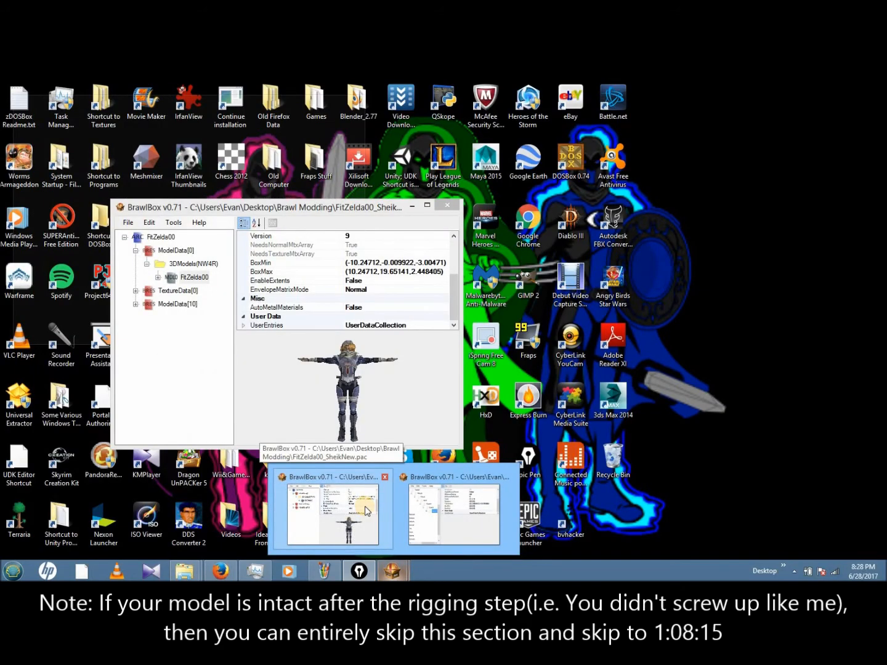
middle_click(436, 518)
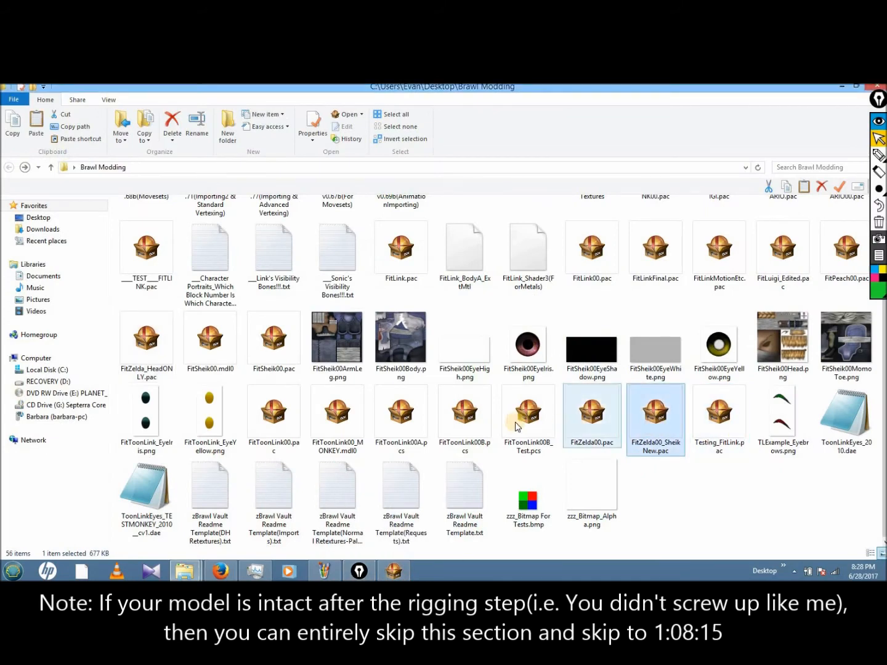
click(139, 356)
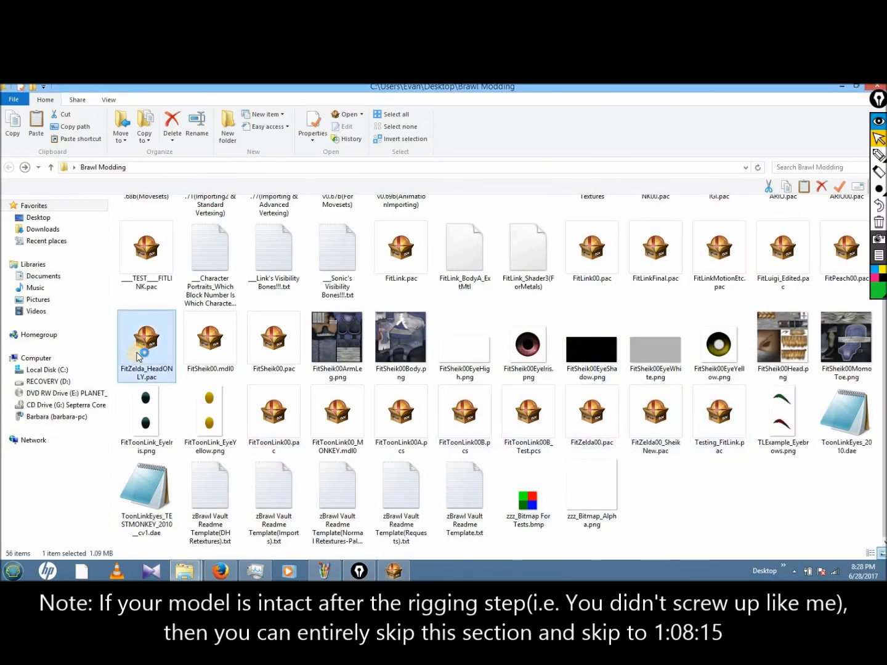
double_click(147, 334)
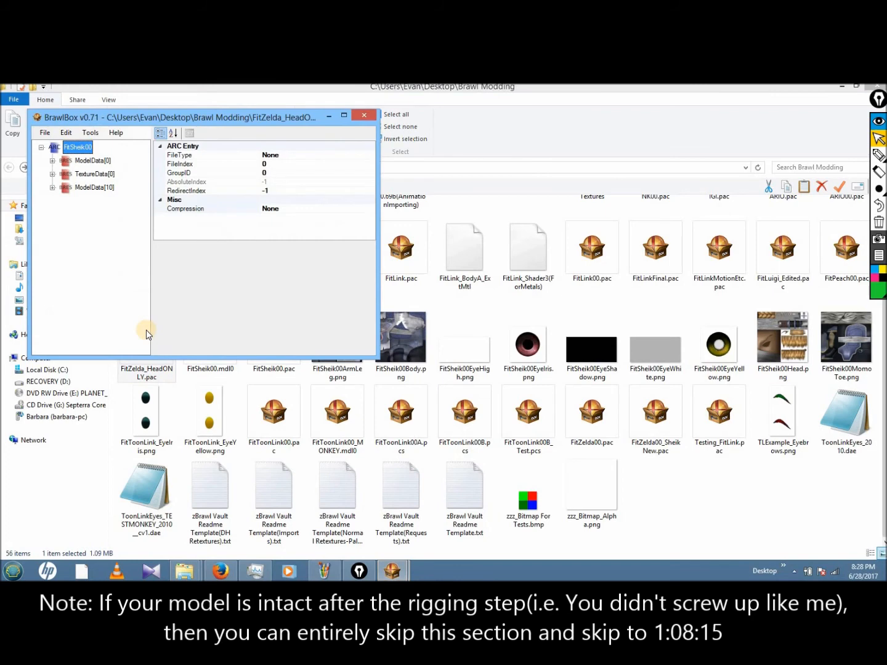
Step: Load the FitSheik00 model under ModelData[0], dismiss the model error notice and save the file
double_click(93, 160)
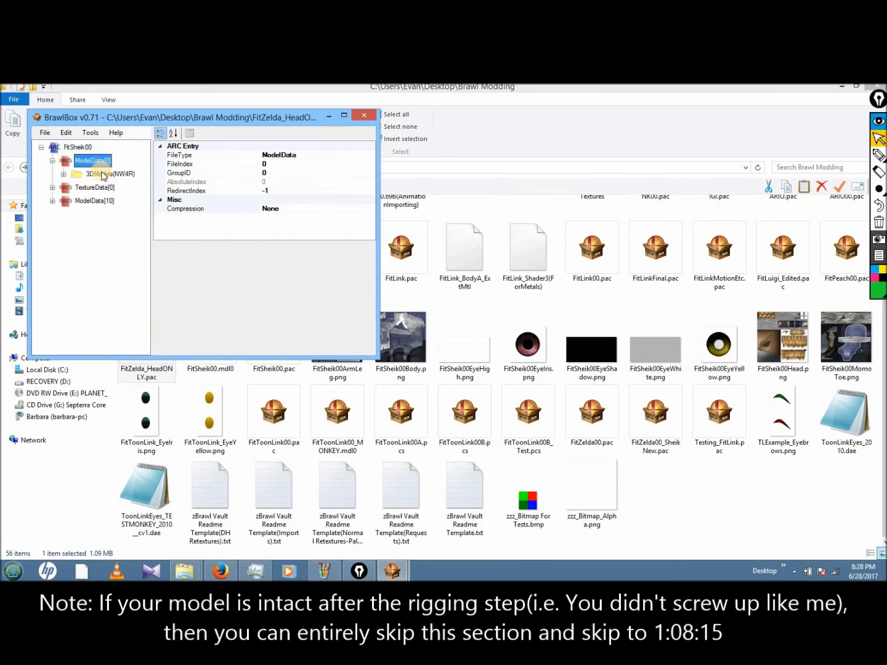
double_click(110, 174)
click(109, 187)
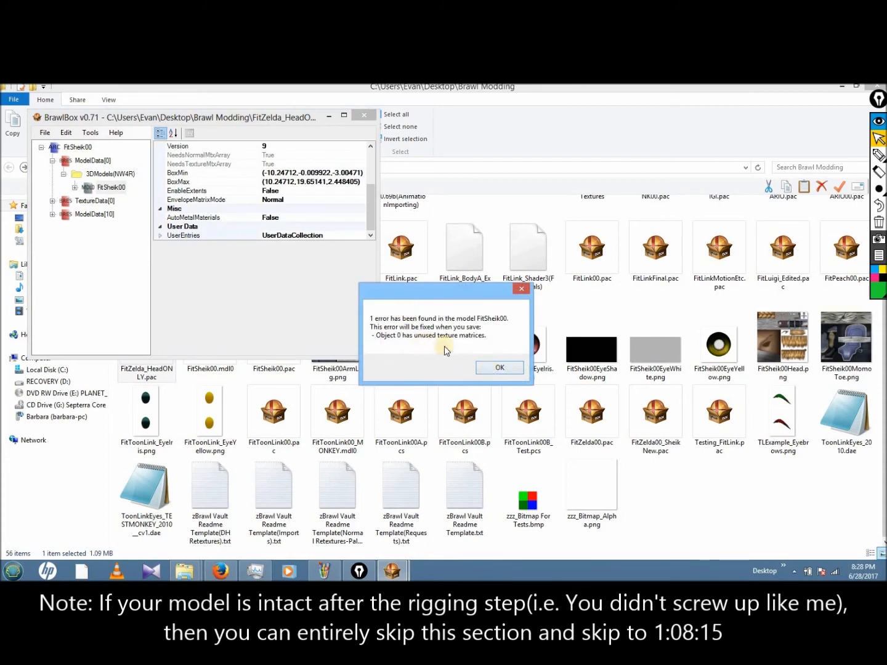
click(499, 366)
click(46, 133)
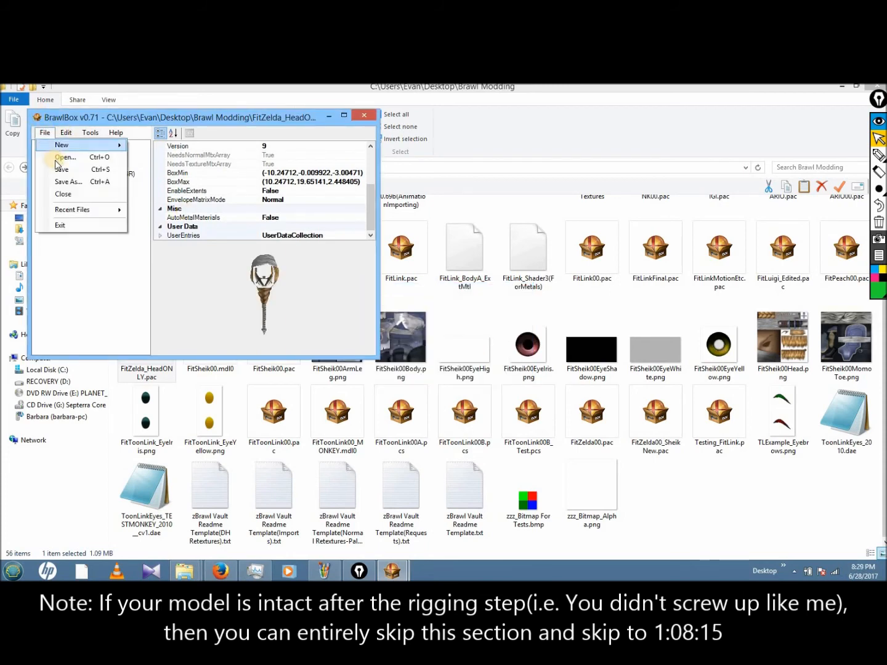
click(92, 170)
Step: Expand the FitSheik00 bones and delete LLegJ, RLegJ and SwordN under HipN, plus ThrowN under YRotN
double_click(110, 187)
double_click(113, 215)
double_click(125, 229)
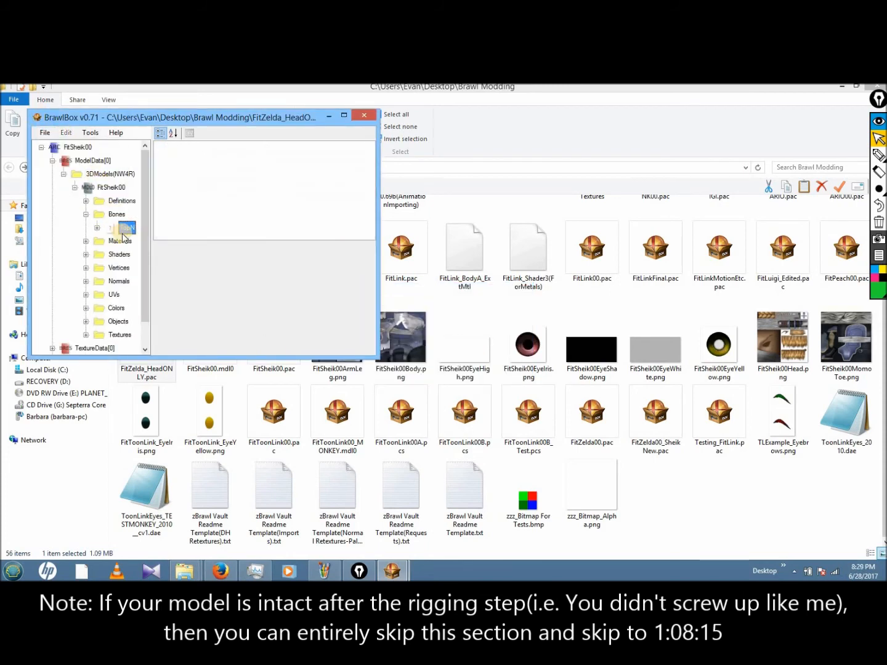
double_click(133, 243)
double_click(133, 255)
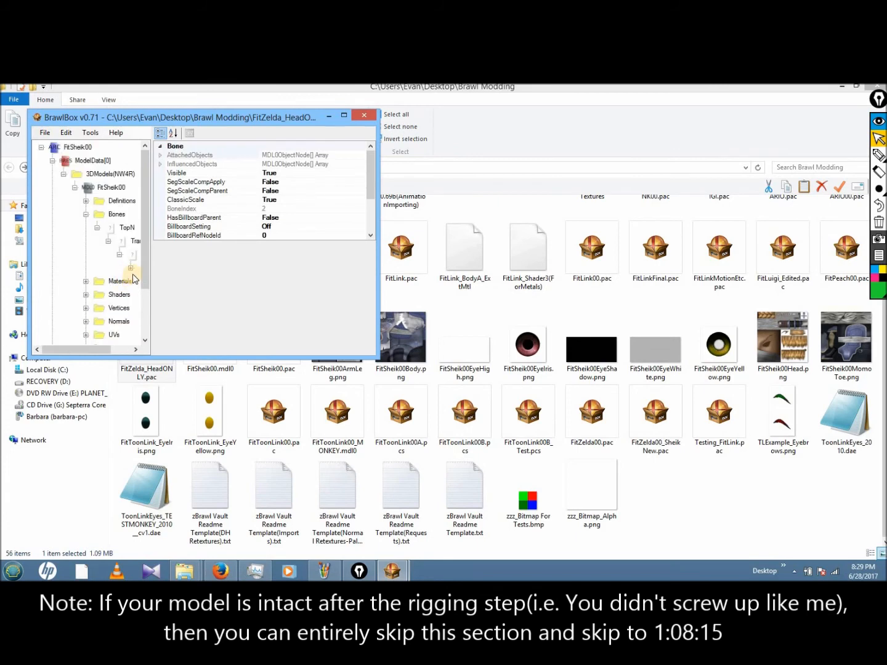
drag(82, 350, 140, 351)
click(85, 268)
click(95, 281)
drag(144, 251, 145, 280)
click(126, 245)
key(ctrl+Delete)
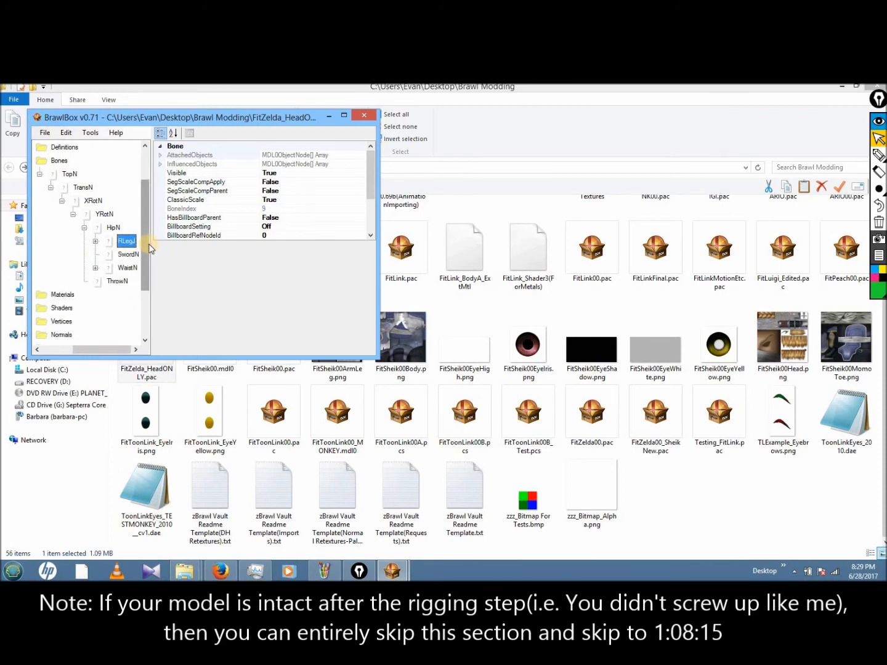
key(ctrl+Delete)
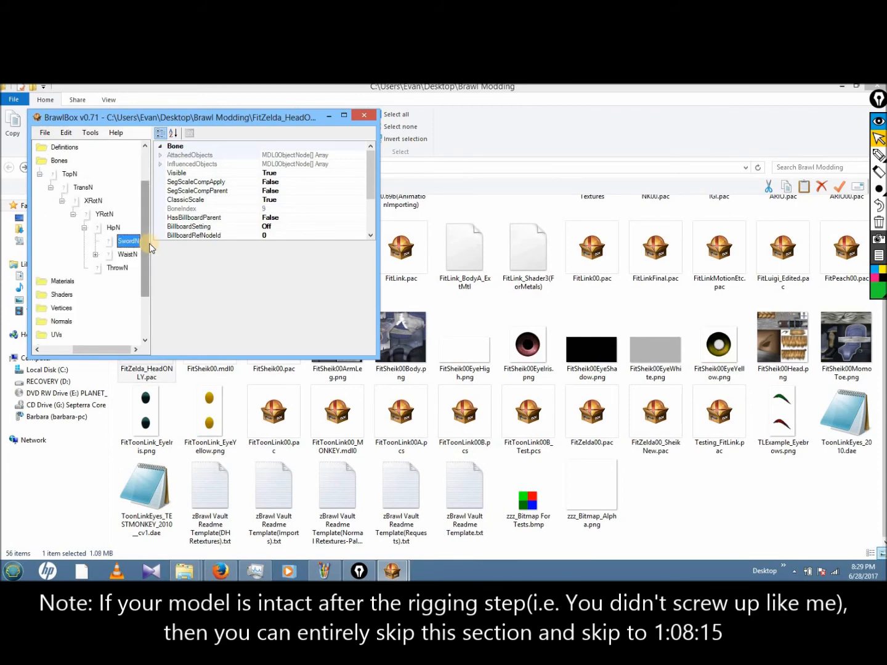
key(ctrl+Delete)
key(Down)
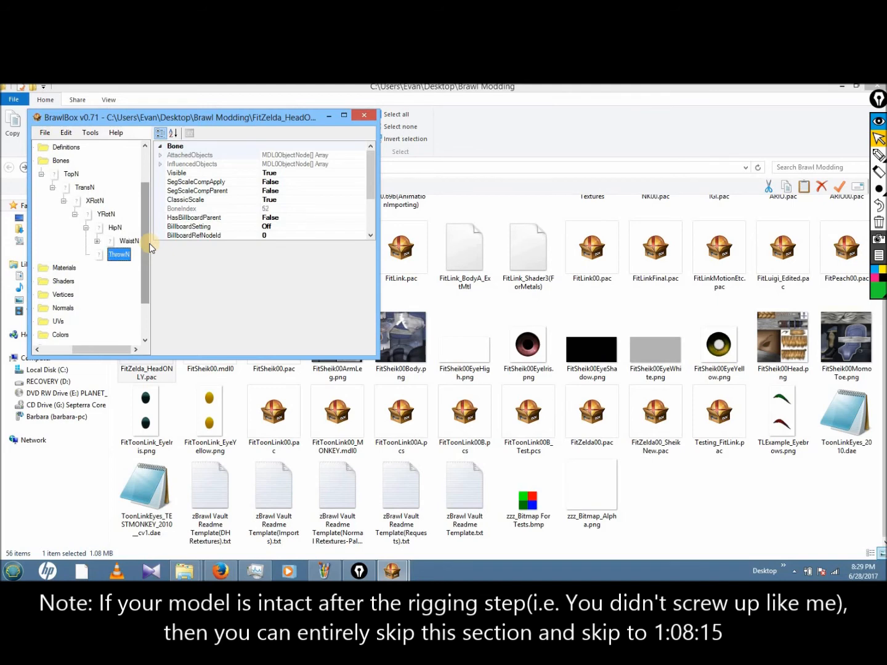
key(ctrl+Delete)
Step: Expand the WaistN and BustN bones and delete LShoulderN and RShoulderN under BustN
click(97, 241)
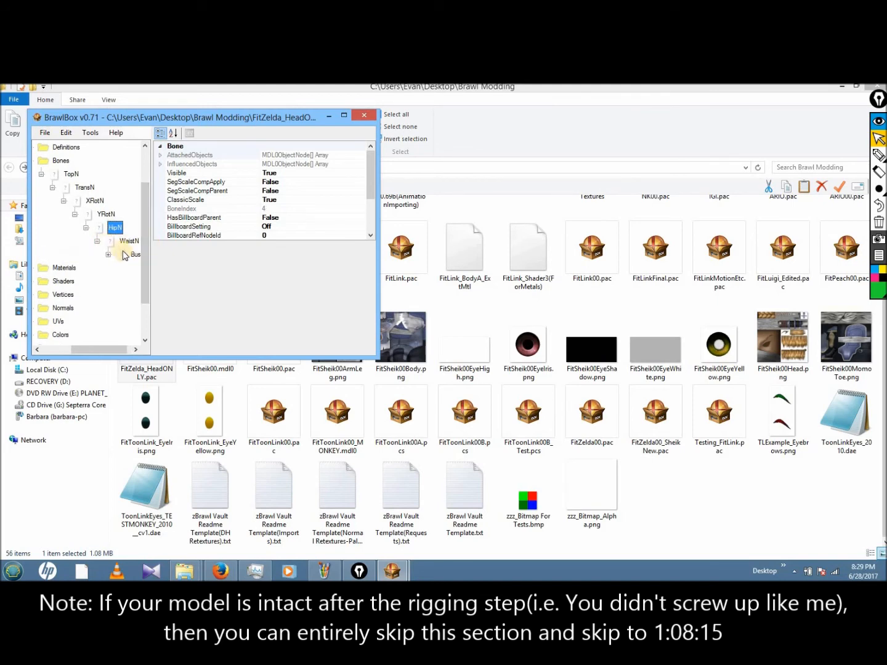
click(109, 254)
drag(102, 350, 125, 349)
click(120, 267)
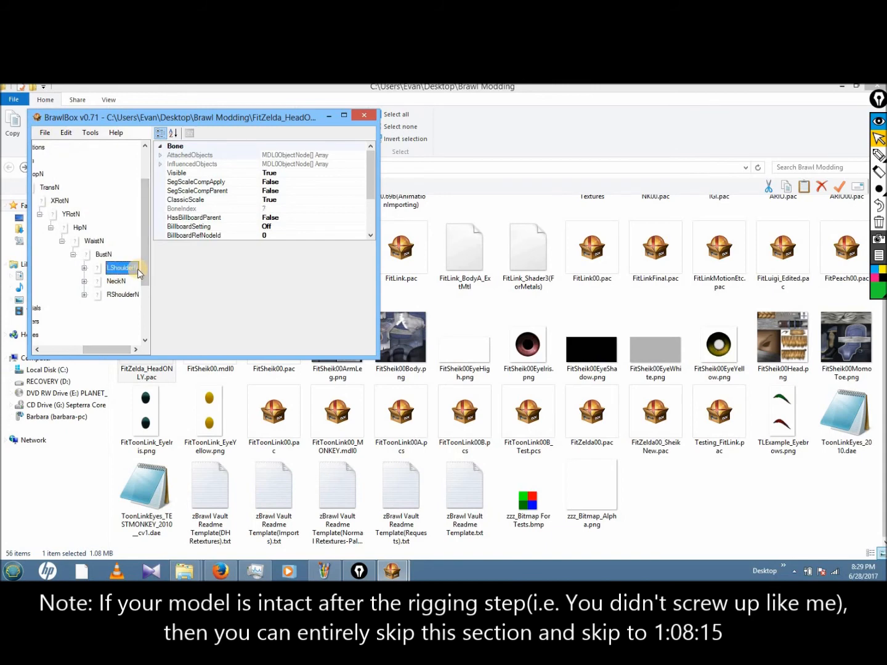
key(ctrl+Delete)
key(Down)
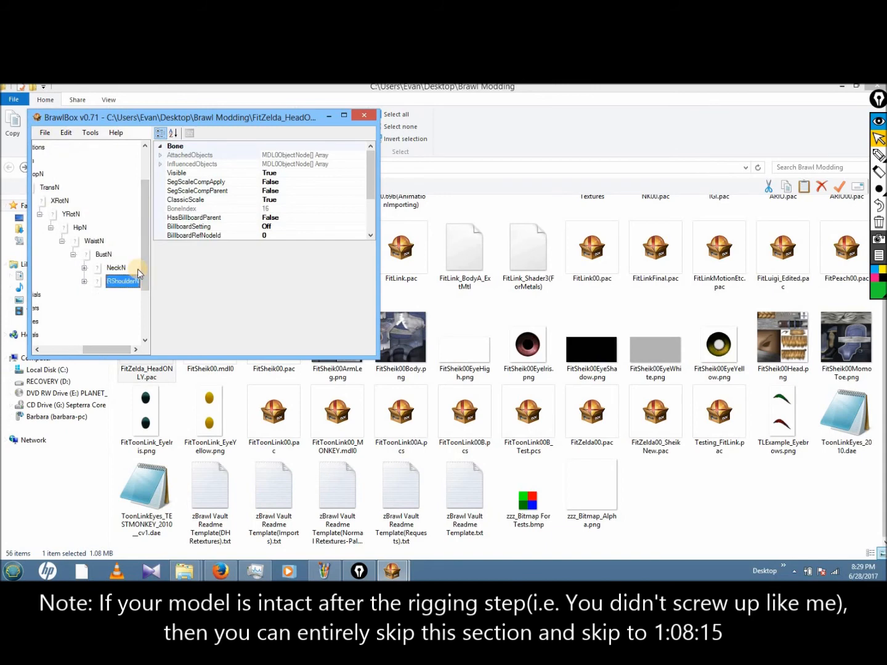
key(ctrl+Delete)
Step: Expand the NeckN bone branch to inspect the bones under HeadN down to Pony04N
click(98, 268)
drag(99, 350, 108, 350)
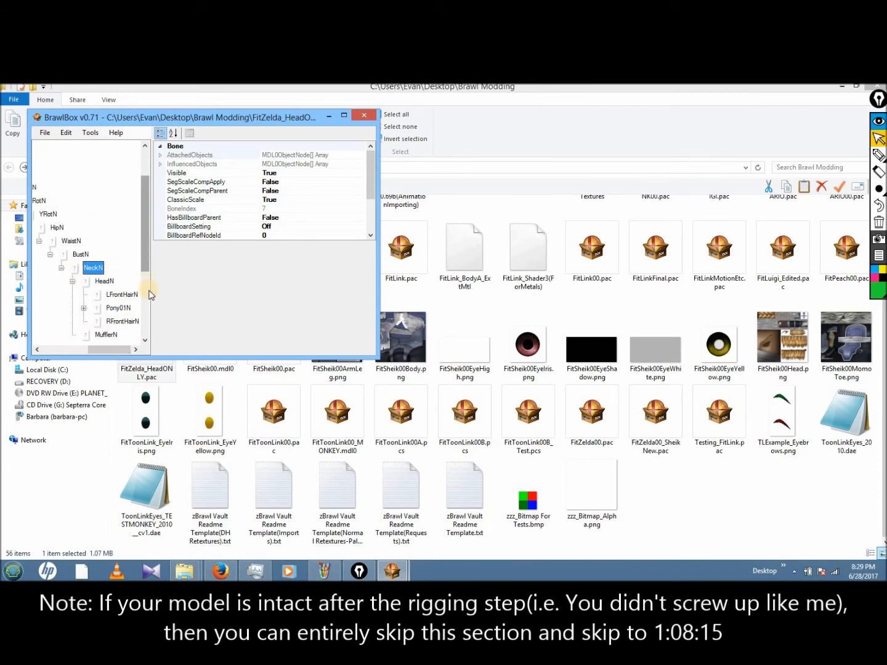
scroll(149, 287, down, 1)
click(85, 255)
click(95, 268)
click(106, 280)
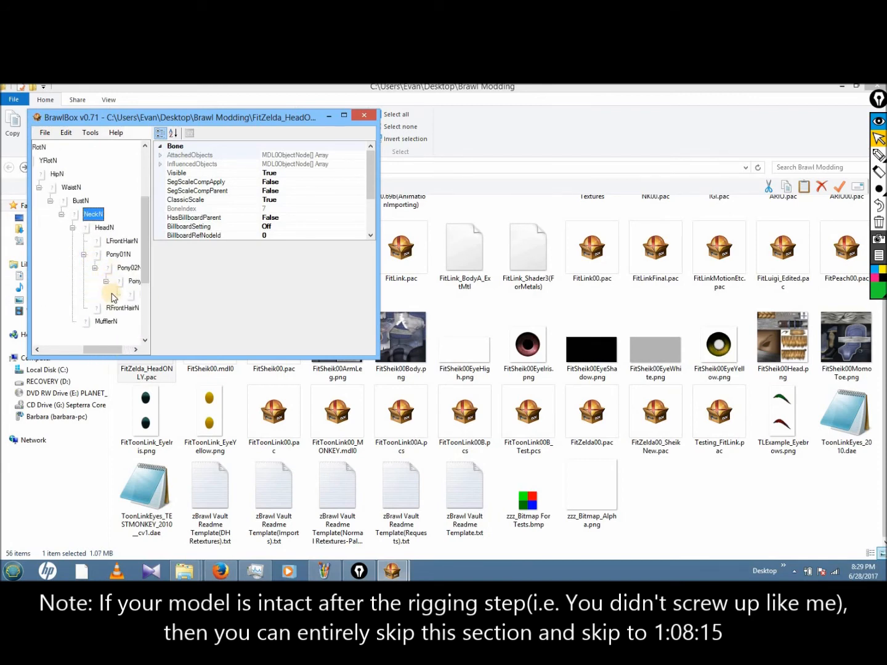
drag(92, 350, 97, 350)
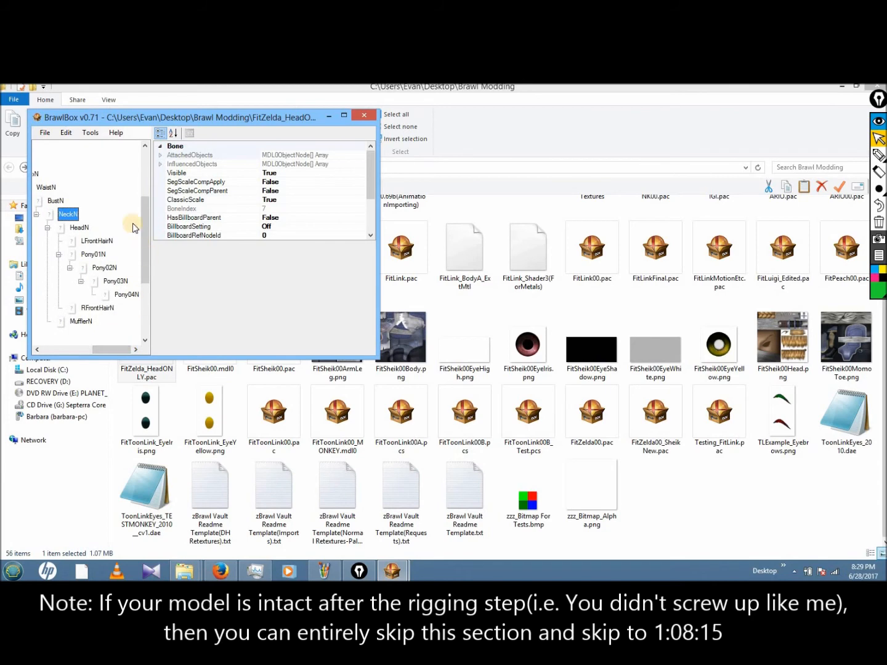
Step: Switch to BrawlBox v0.77 by launching it from the BrawlBox .77(Importing & Advanced Vertexing) folder, and decline the update
click(329, 115)
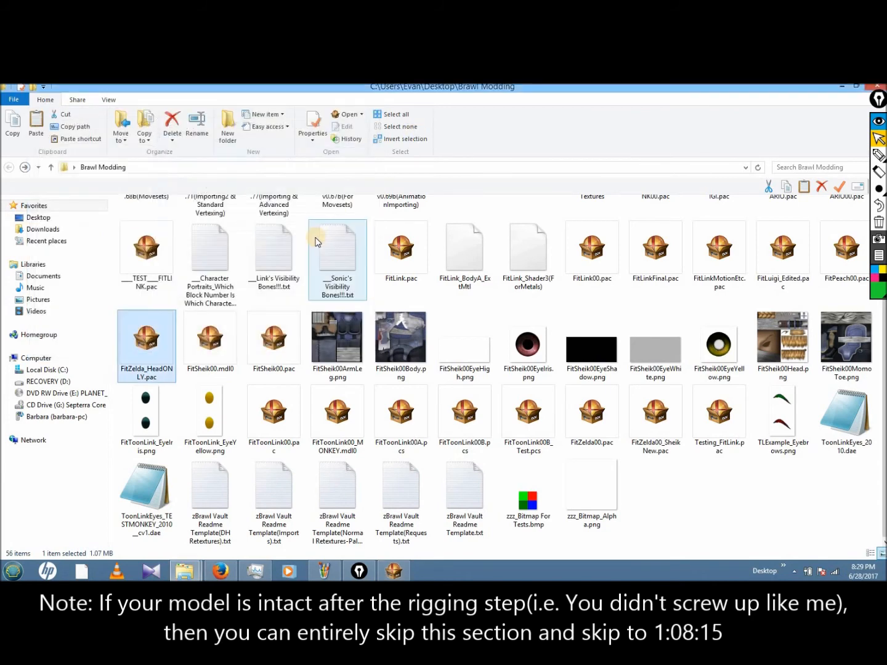
scroll(277, 246, up, 2)
double_click(262, 240)
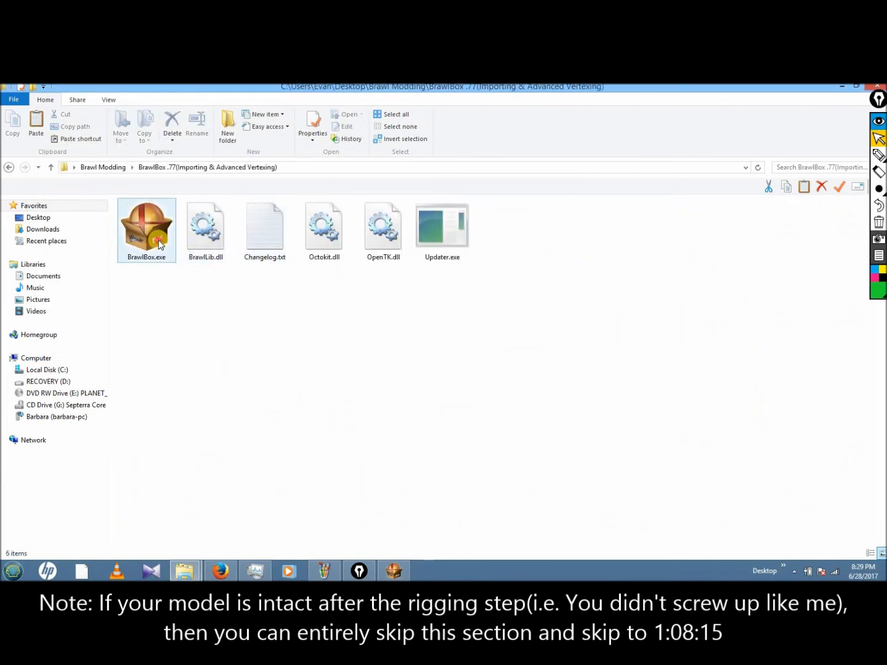
click(158, 245)
double_click(159, 245)
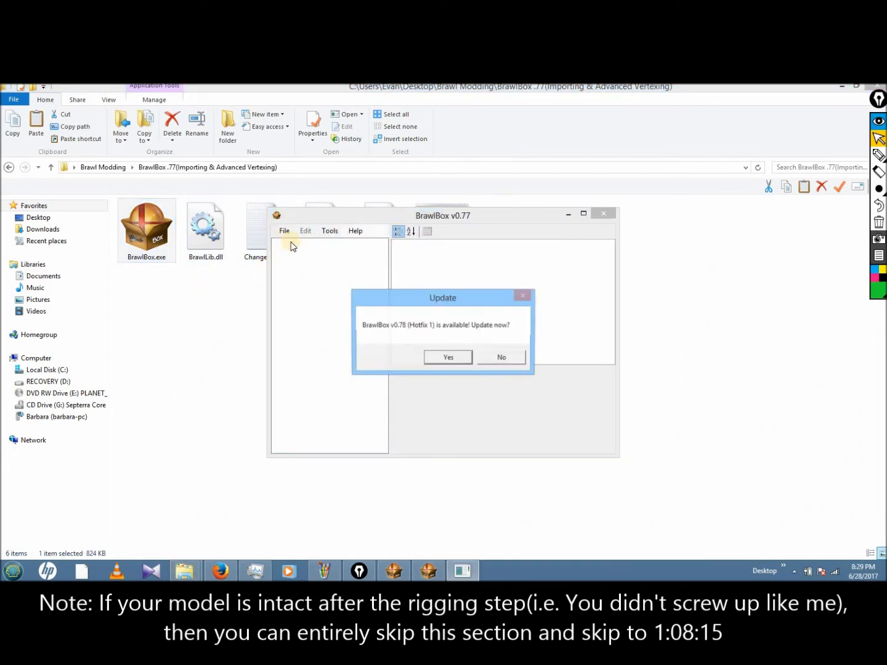
click(520, 360)
Step: Open FitZelda_HeadONLY.pac from the Brawl Modding folder and preview the FitSheik00 model under ModelData[0]
click(284, 230)
click(295, 253)
drag(764, 312, 766, 419)
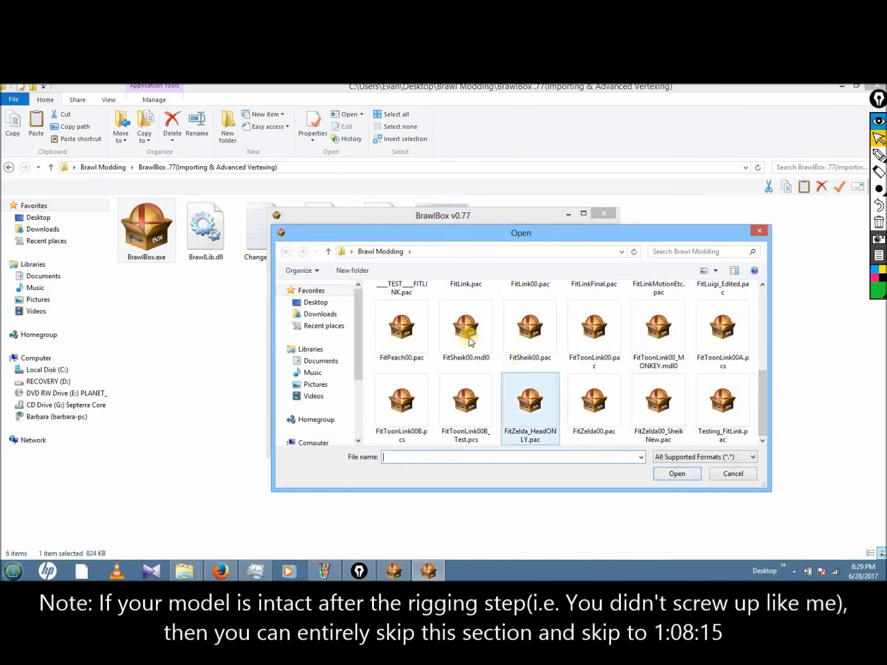
click(533, 407)
double_click(533, 407)
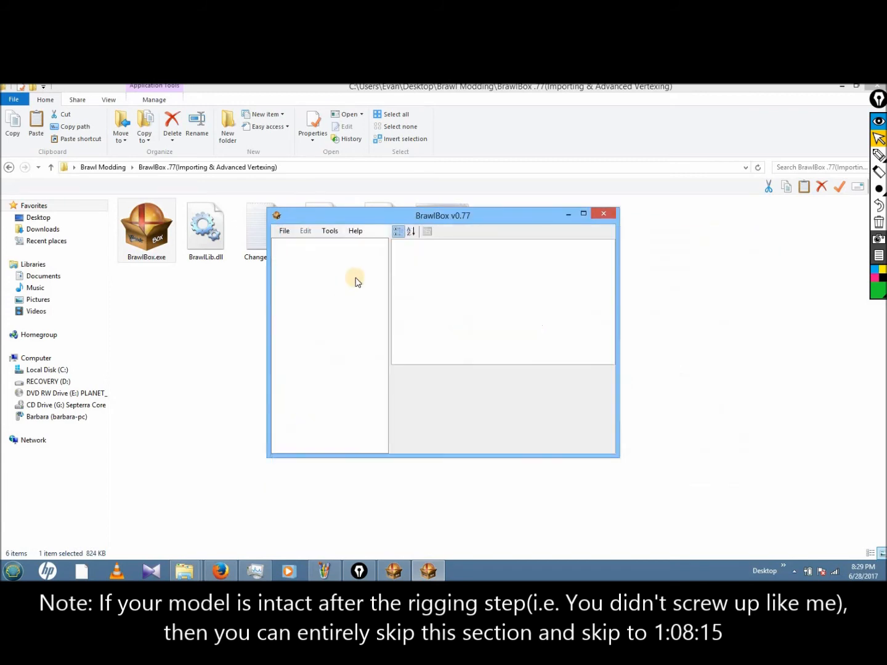
double_click(332, 258)
double_click(346, 272)
click(351, 286)
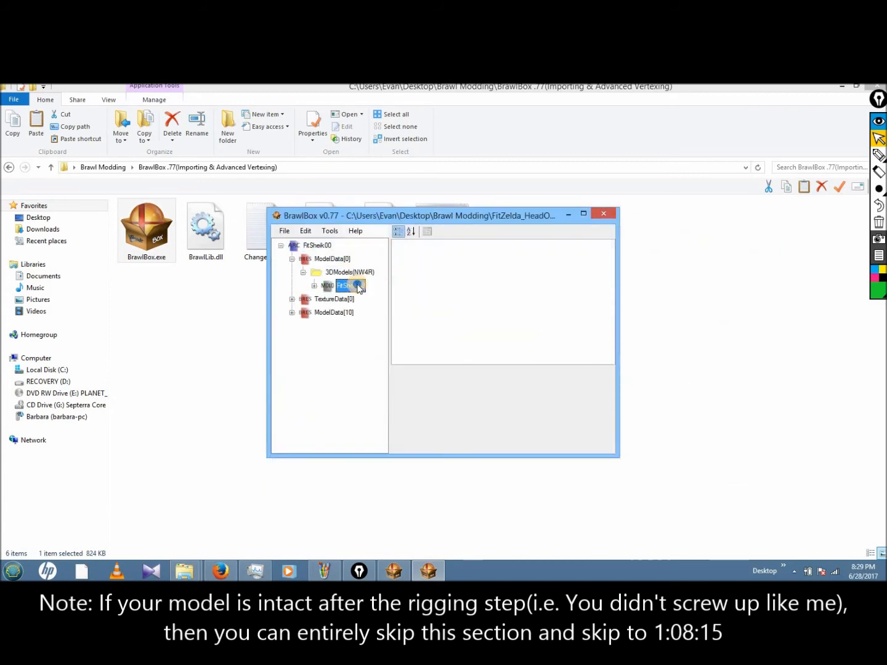
right_click(361, 289)
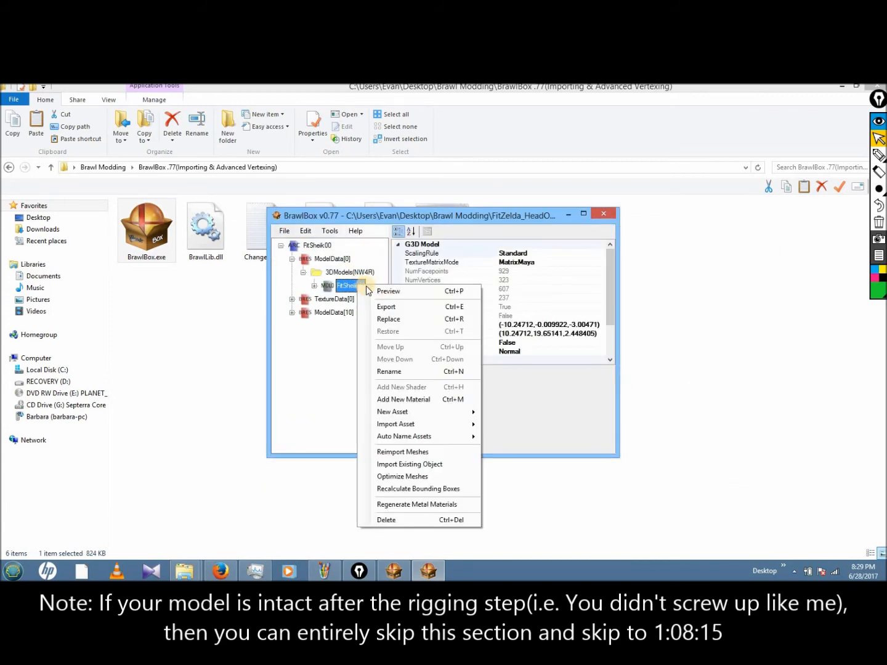
click(403, 295)
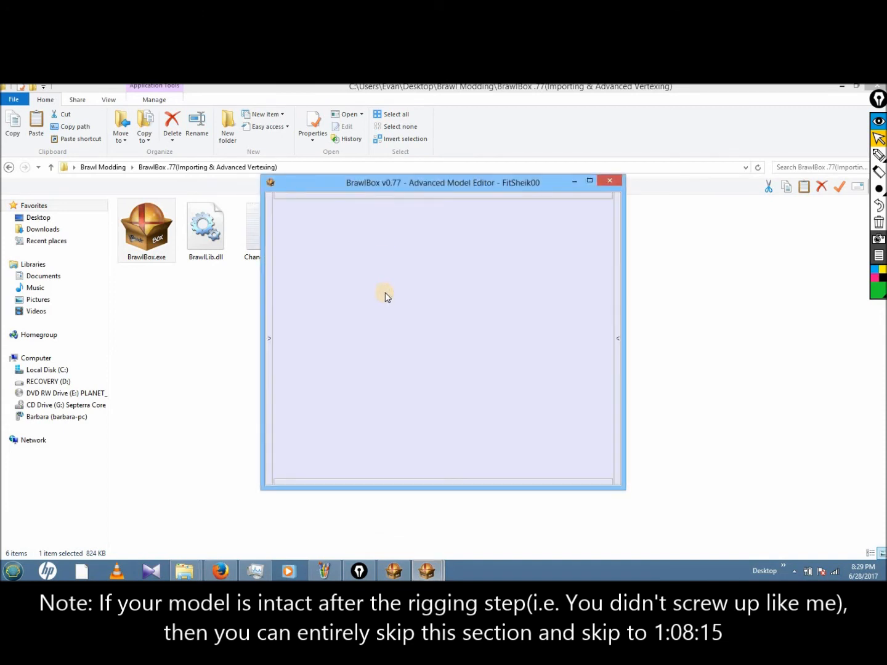
Step: Select all of the head's vertices, set their HeadN weight to 100 in the Weight Editor, and close the editor
drag(442, 367, 558, 209)
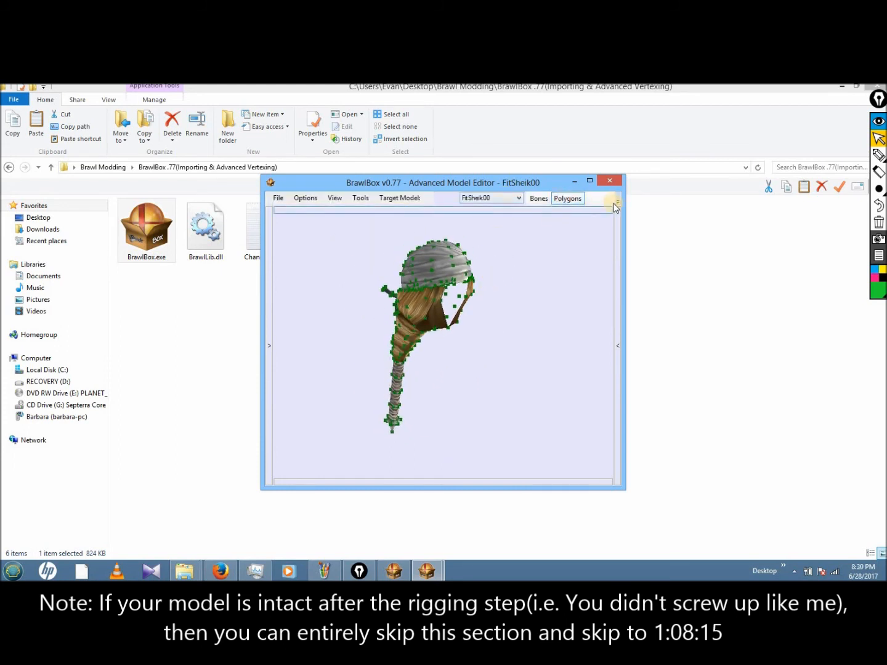
click(350, 198)
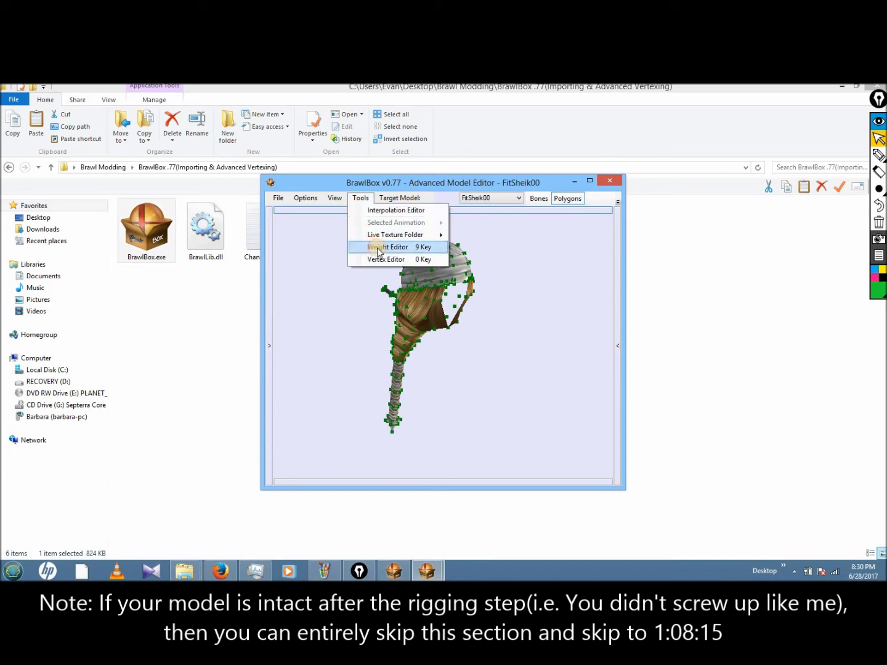
click(374, 245)
drag(473, 270, 466, 261)
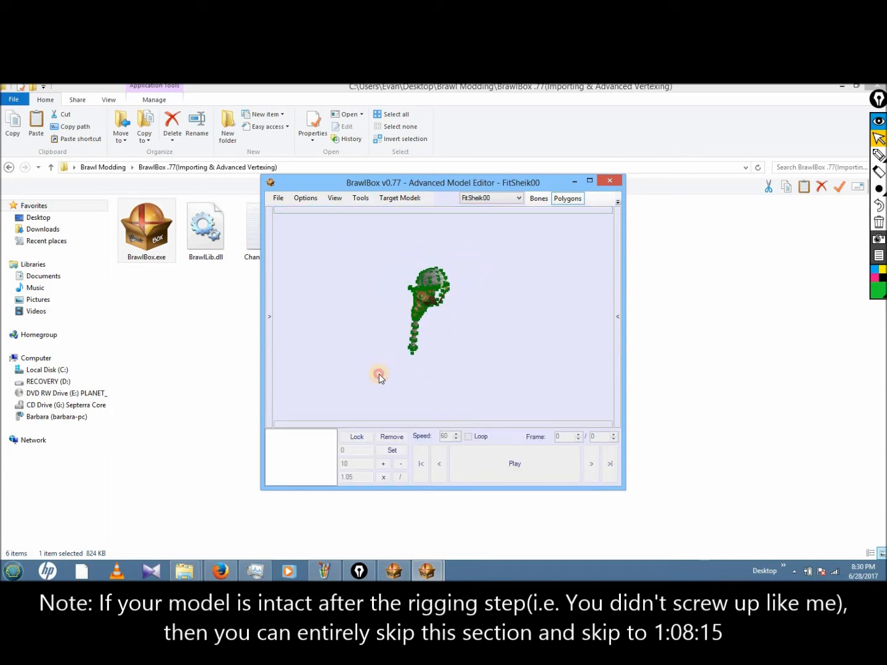
drag(381, 370, 495, 233)
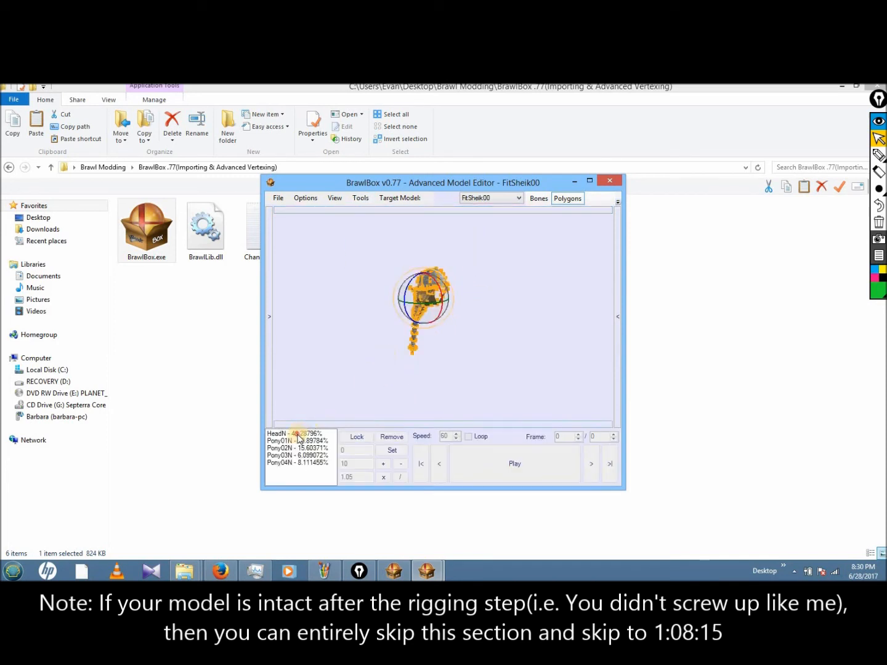
click(298, 434)
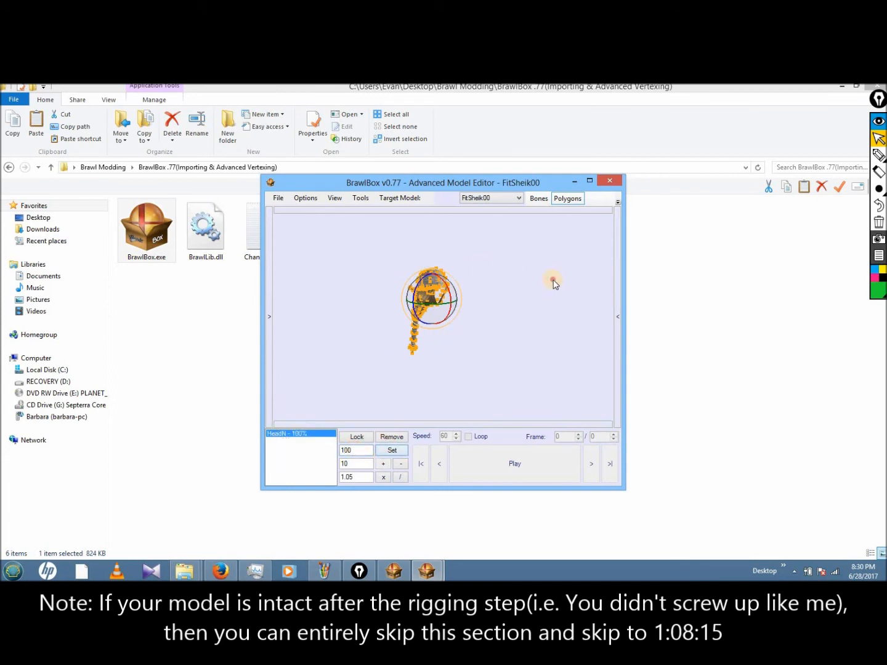
click(515, 265)
click(360, 198)
click(388, 247)
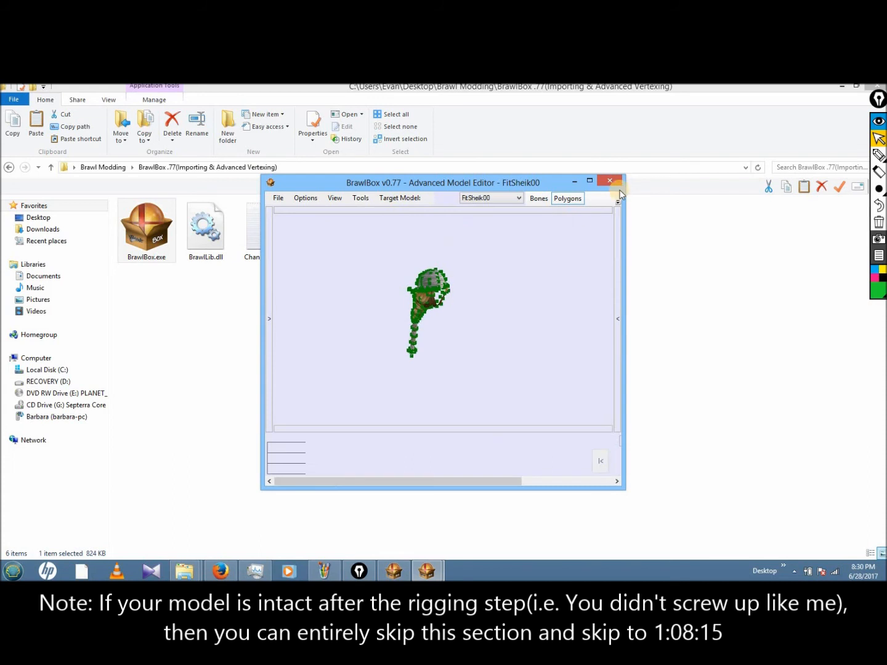
click(453, 427)
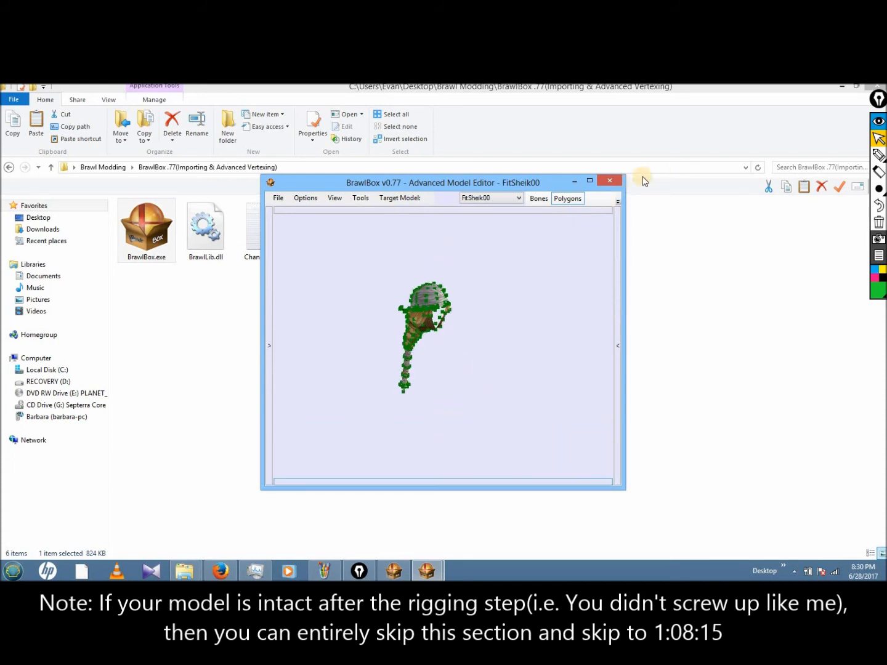
Step: Set the vertex manipulator to Translation and select all of the head's vertices
click(617, 202)
click(560, 252)
click(557, 269)
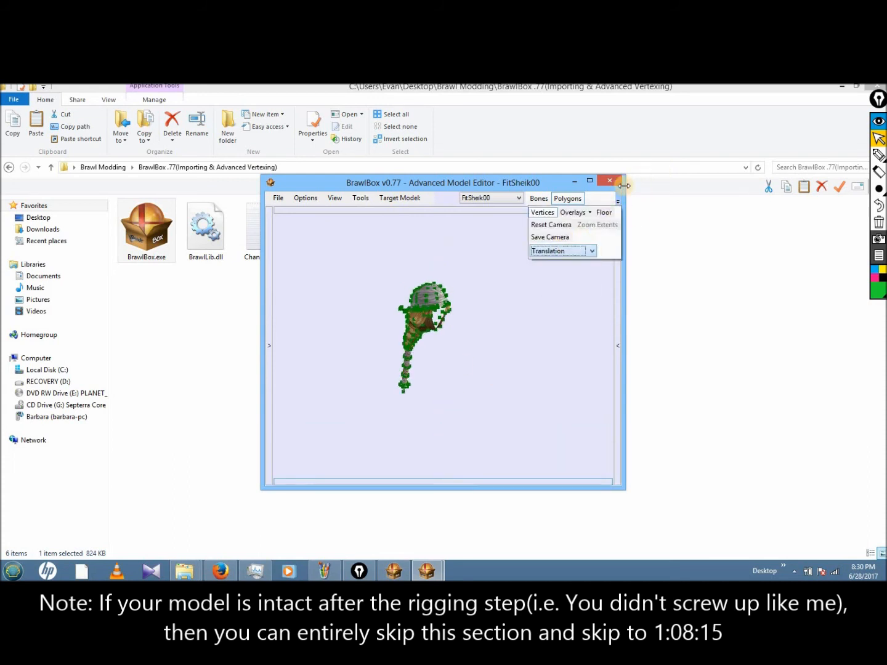
click(392, 226)
click(406, 362)
drag(400, 271, 333, 209)
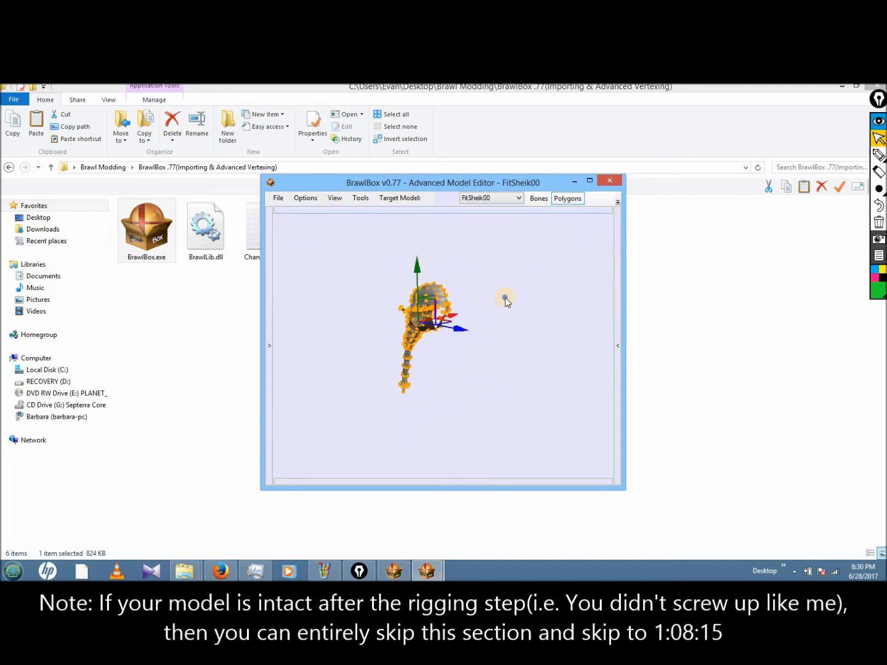
drag(505, 300, 470, 313)
click(521, 321)
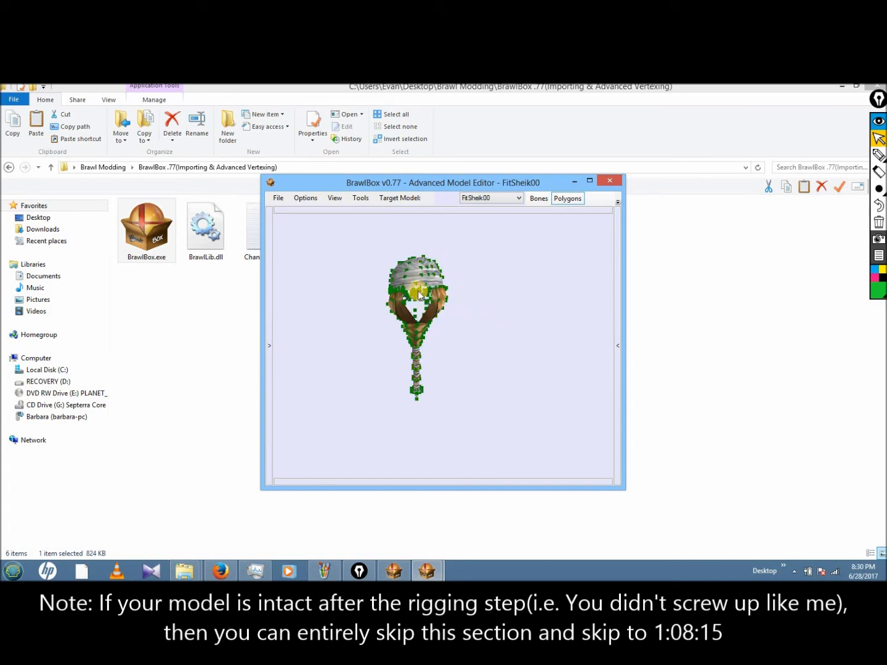
Step: Try to move all of the head's vertices upward, and undo the move
drag(345, 234, 478, 406)
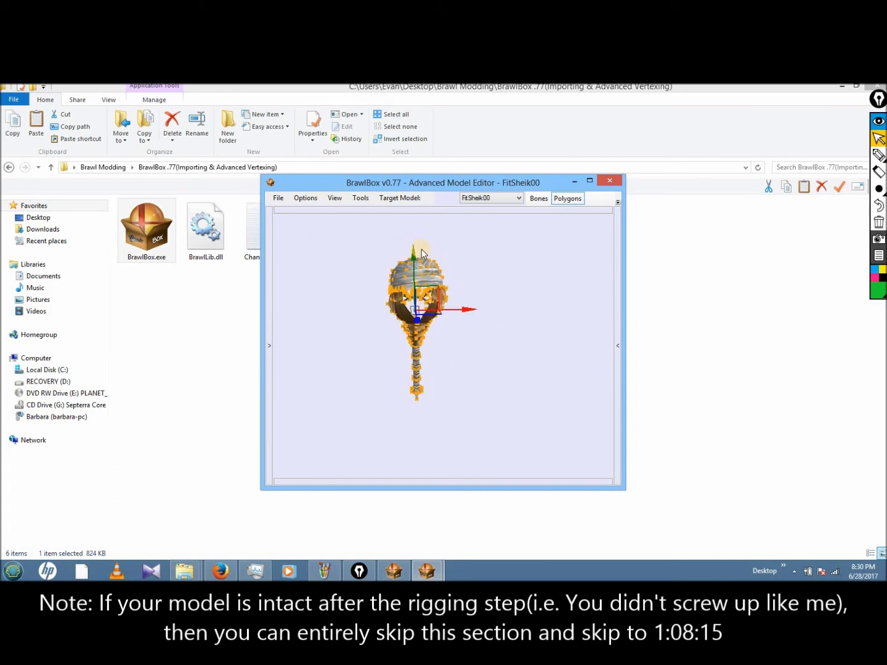
key(ctrl+z)
key(ctrl+z)
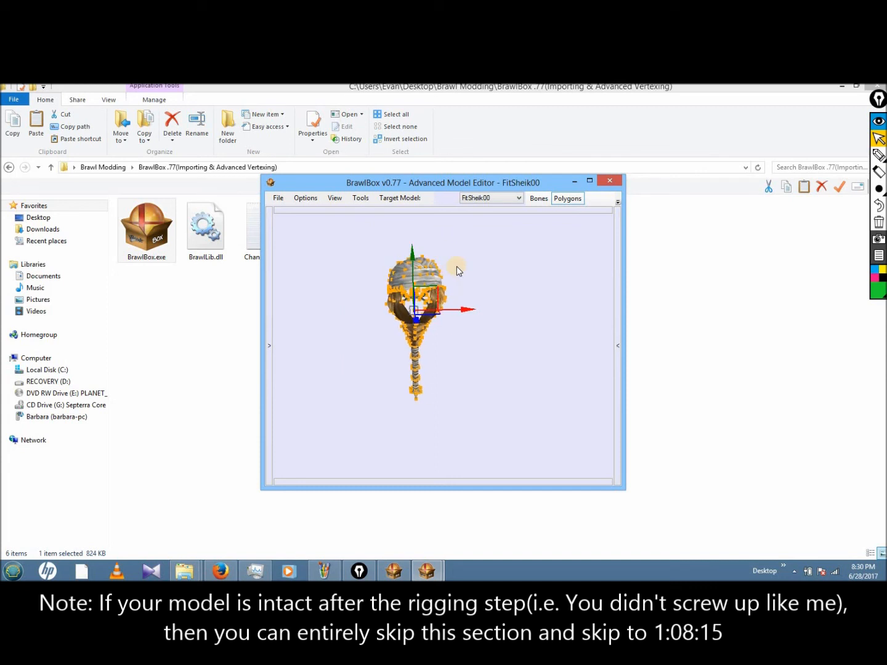
drag(414, 263, 396, 114)
click(484, 336)
key(ctrl+z)
key(ctrl+z)
scroll(488, 347, down, 2)
right_drag(479, 310, 476, 280)
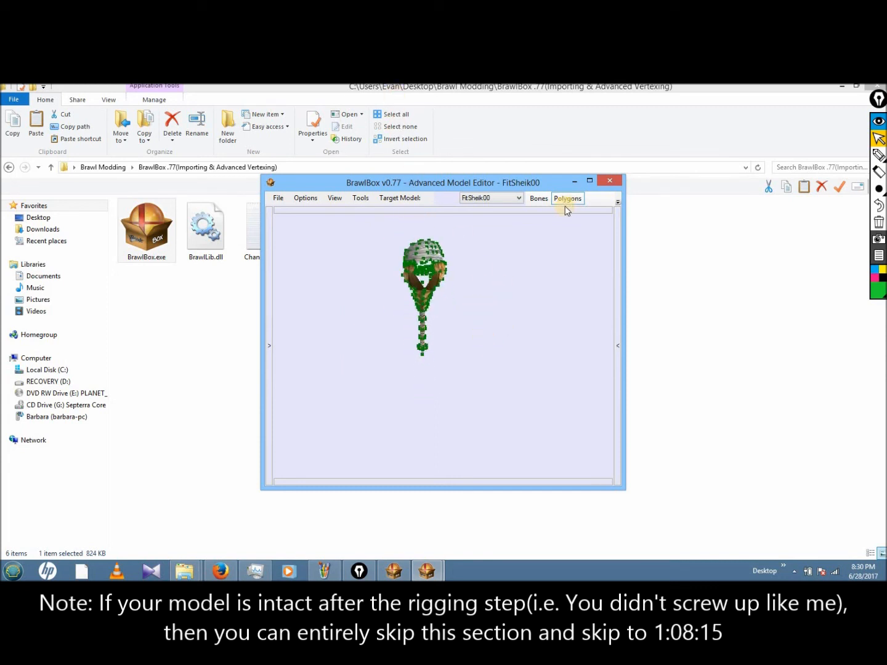
Step: Close the Advanced Model Editor and return to the FitZelda_HeadONLY.pac window
click(609, 180)
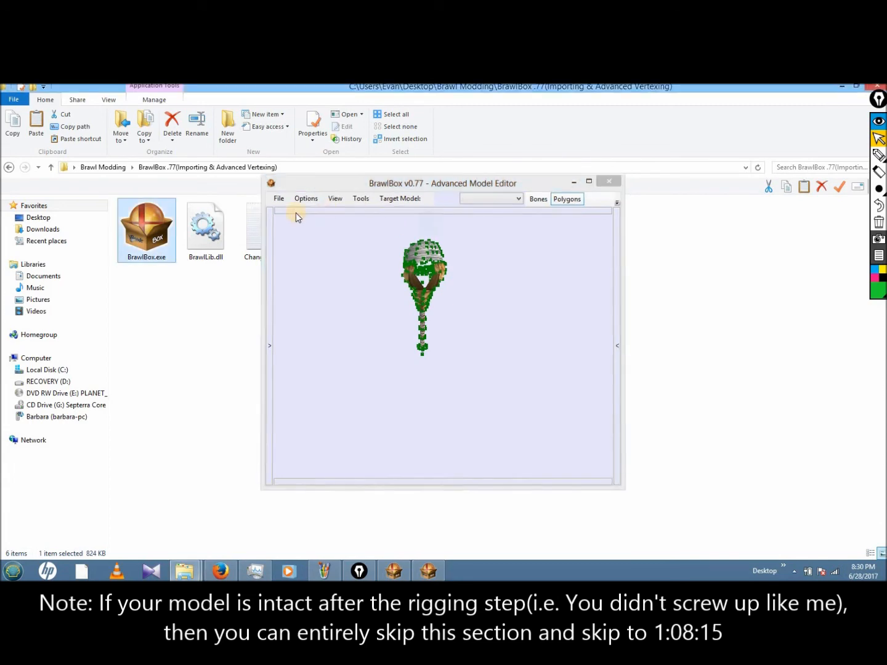
click(429, 571)
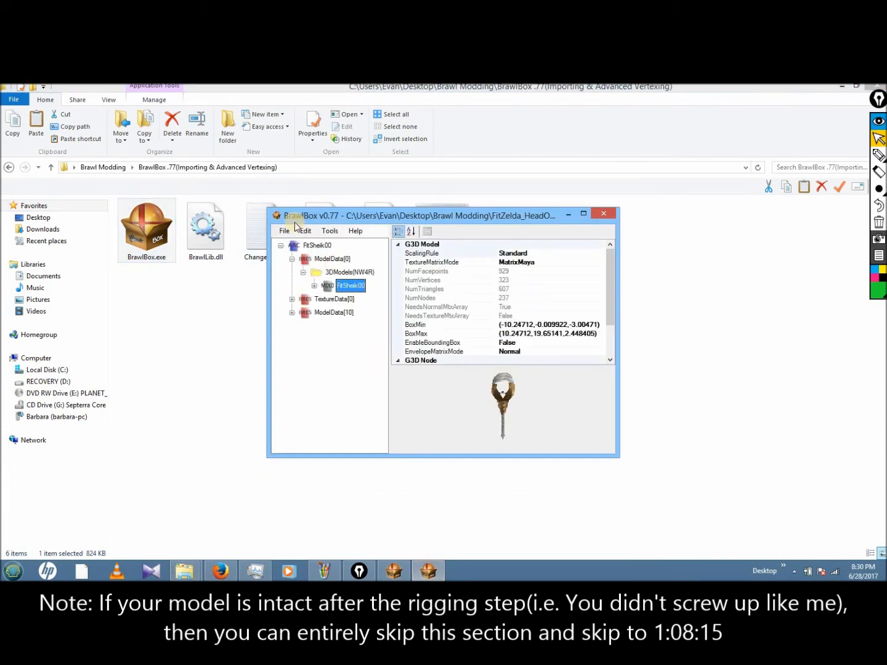
click(284, 231)
click(300, 278)
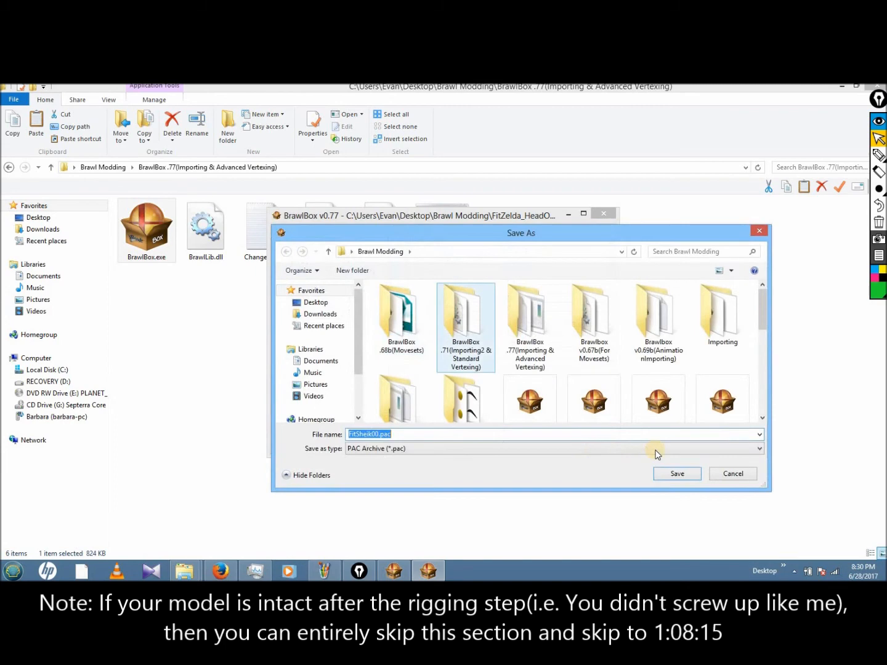
click(728, 476)
Step: Save the archive and export the FitSheik00 model to the Brawl Modding folder as FitZelda_HeadONLY.mdl0
click(284, 231)
click(300, 268)
right_click(350, 285)
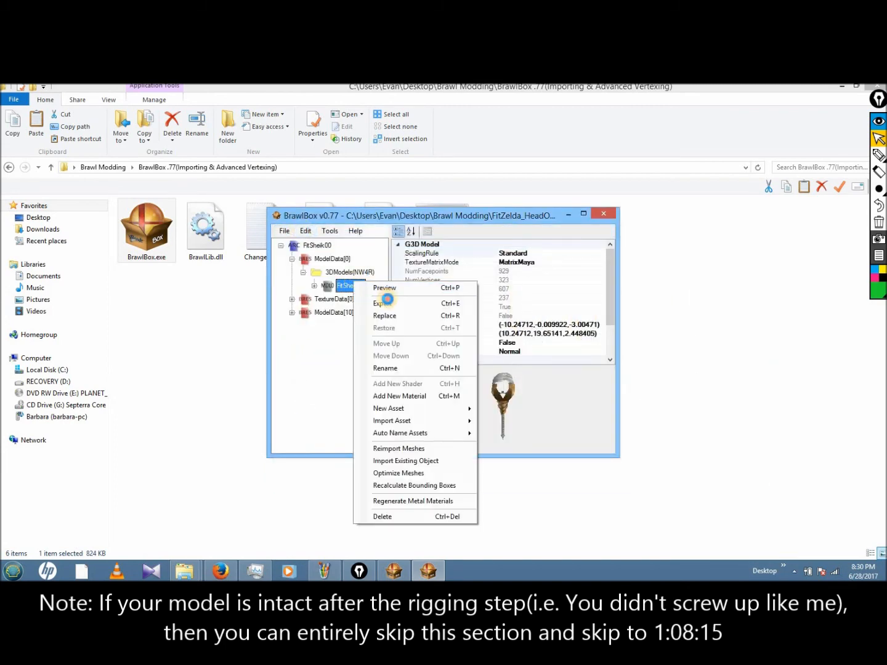
click(392, 304)
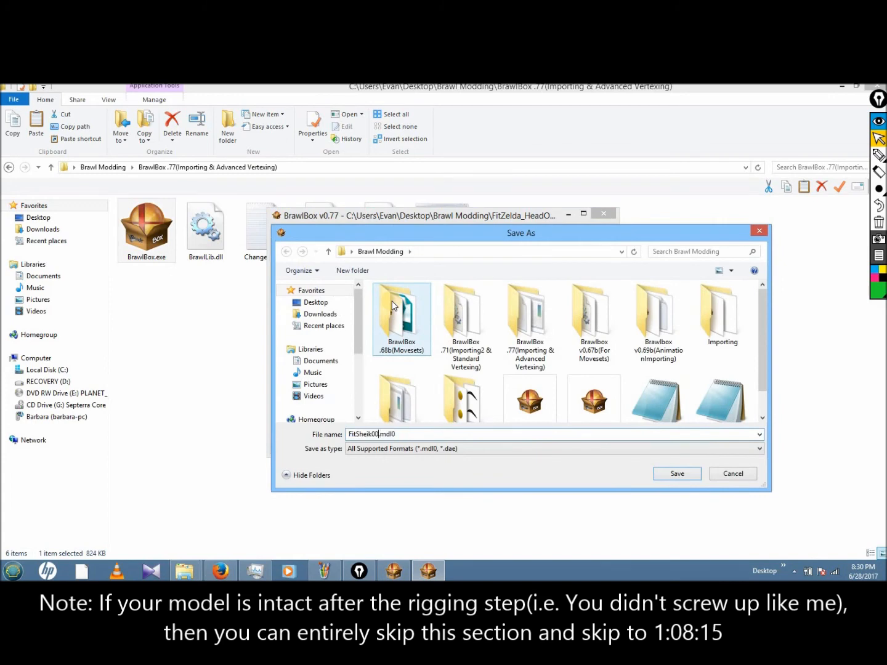
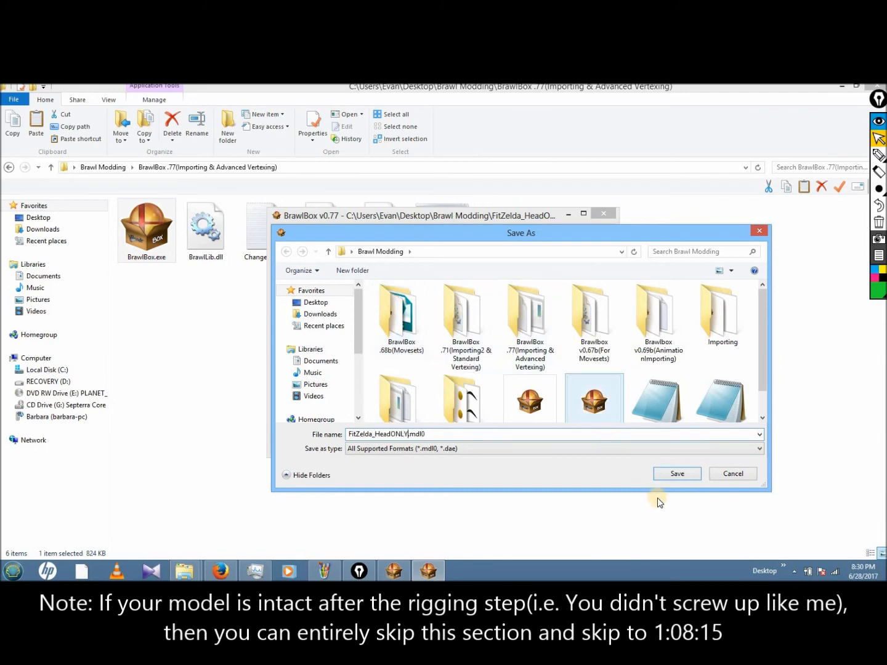
click(680, 474)
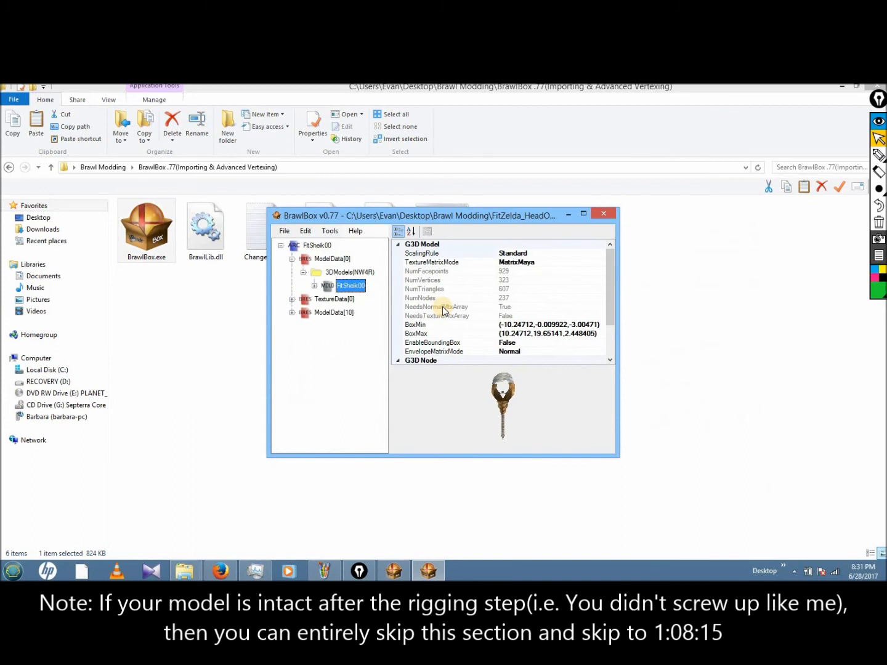
Step: Expand the FitSheik00 bone tree and delete the bones outside the chain leading from TopN down to HeadN
double_click(332, 286)
click(322, 312)
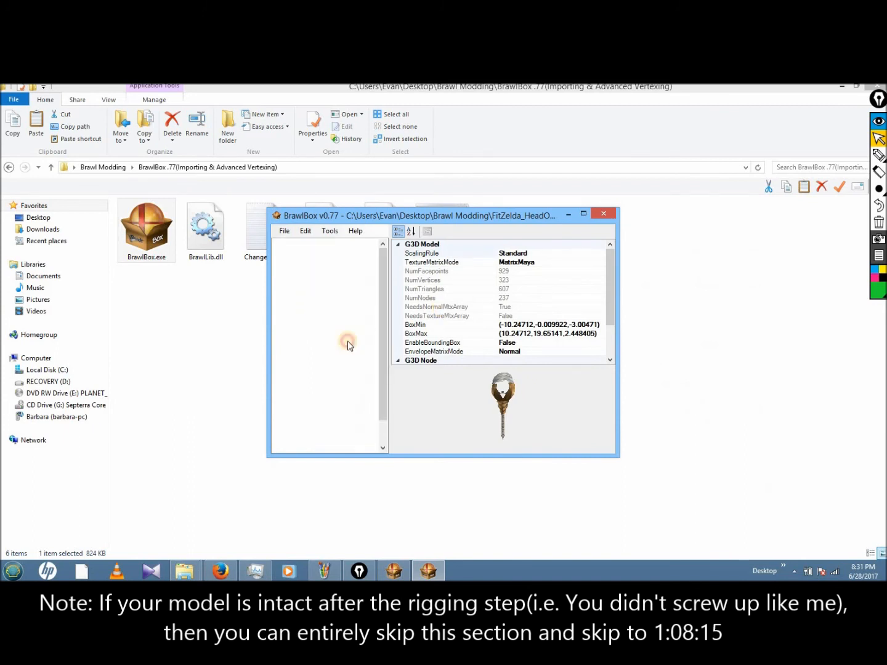
drag(297, 450, 356, 450)
click(341, 380)
click(352, 393)
click(365, 406)
click(337, 419)
click(359, 435)
key(ctrl+Delete)
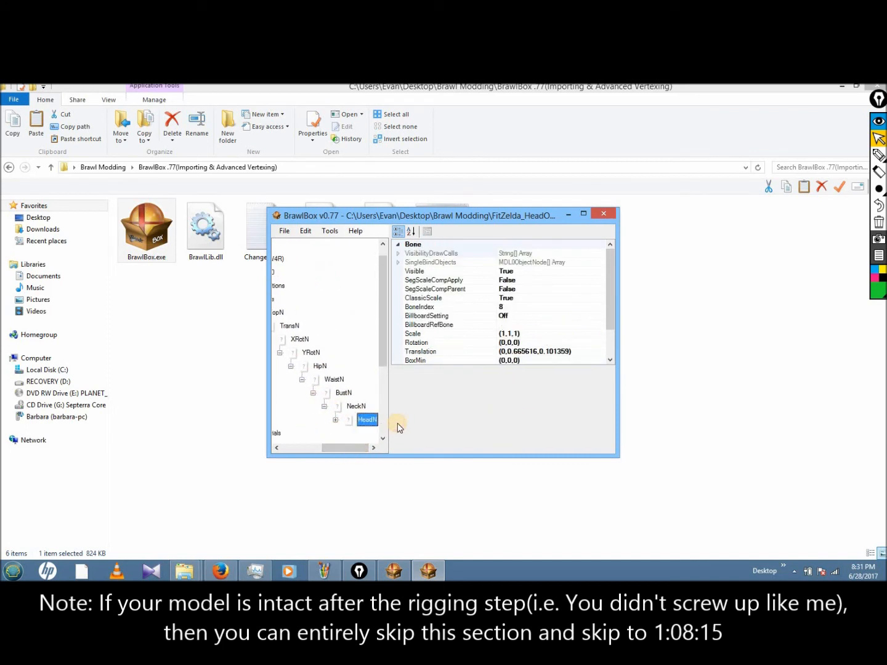
Step: Delete HeadN's child bones LFrontHairN, Pony01N and RFrontHairN
double_click(354, 421)
drag(348, 450, 358, 450)
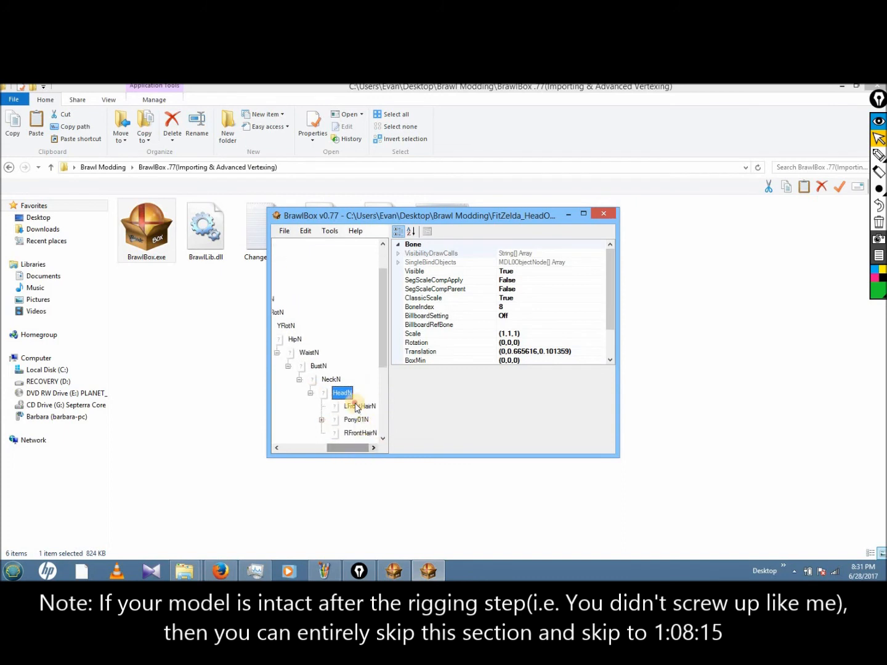
click(370, 407)
key(ctrl+Delete)
key(ctrl+Delete)
key(ctrl+Delete)
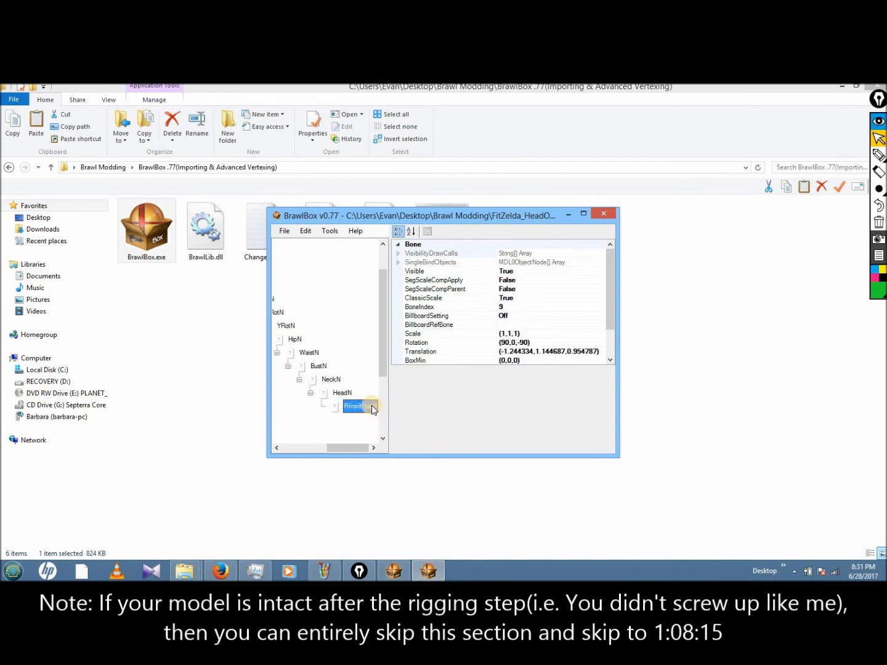
Step: Save the FitZelda_HeadONLY archive and return to the FitSheik00 model in the tree
click(287, 230)
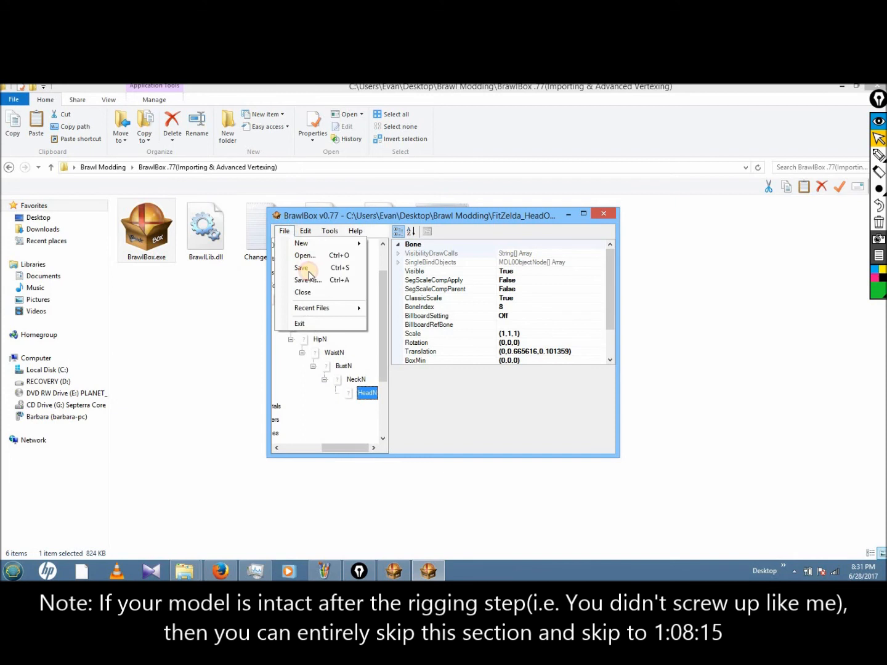
click(291, 233)
click(291, 233)
drag(340, 446, 307, 448)
click(300, 245)
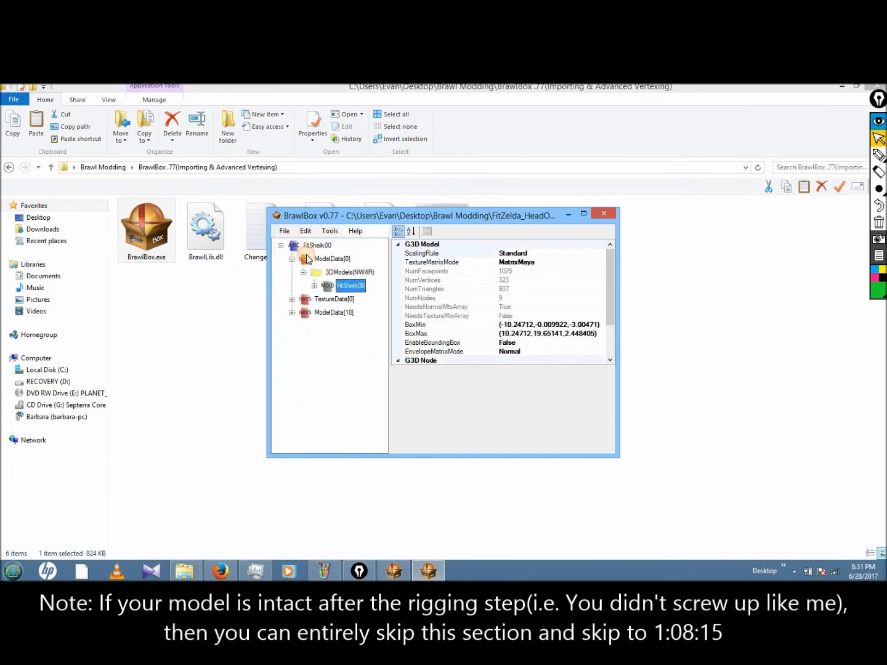
Step: Export the FitSheik00 model as an NW4R Model, overwriting FitZelda_HeadONLY.mdl0 in the Brawl Modding folder
right_click(361, 285)
click(404, 309)
click(440, 450)
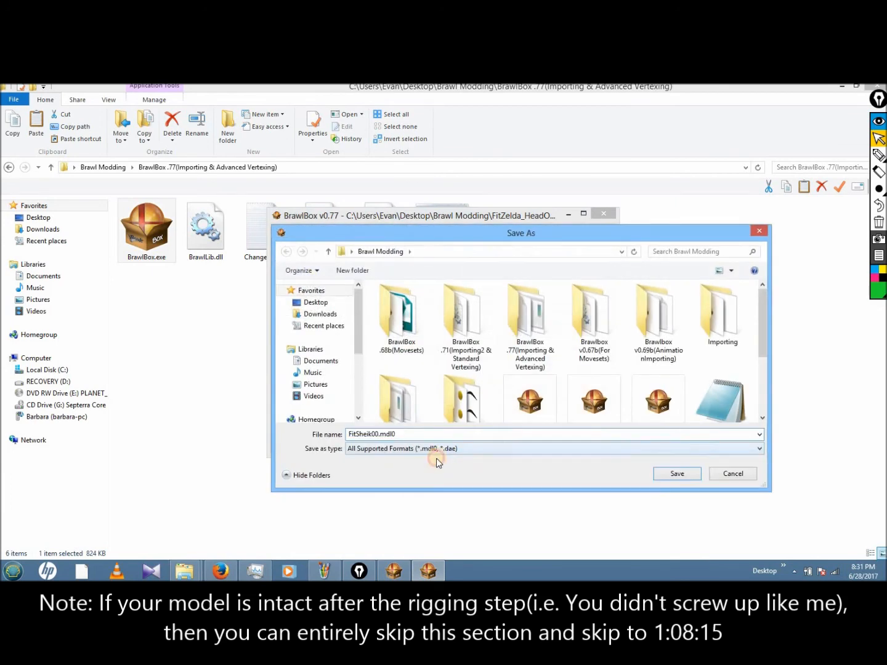
click(431, 468)
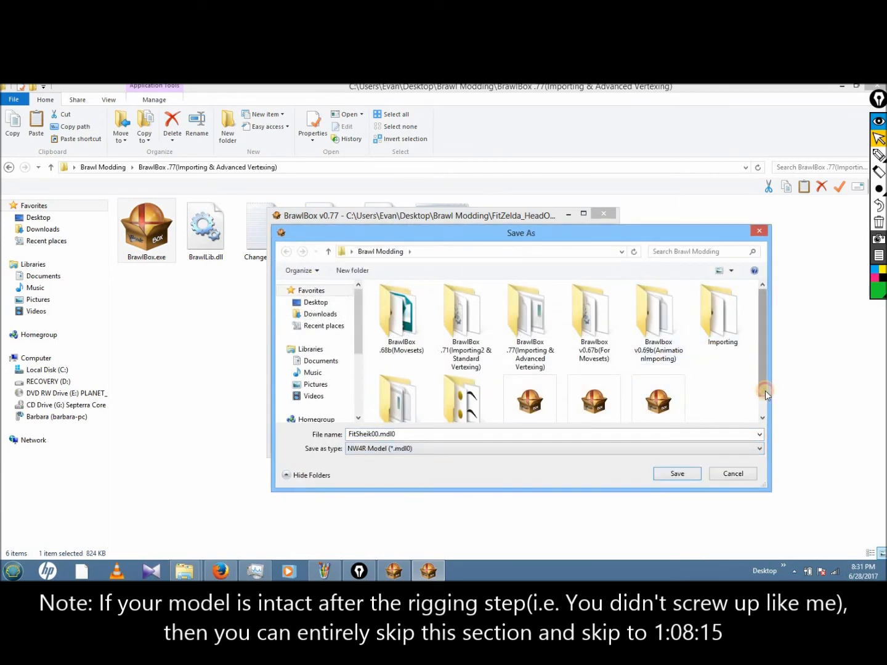
scroll(761, 387, down, 1)
click(542, 392)
click(658, 381)
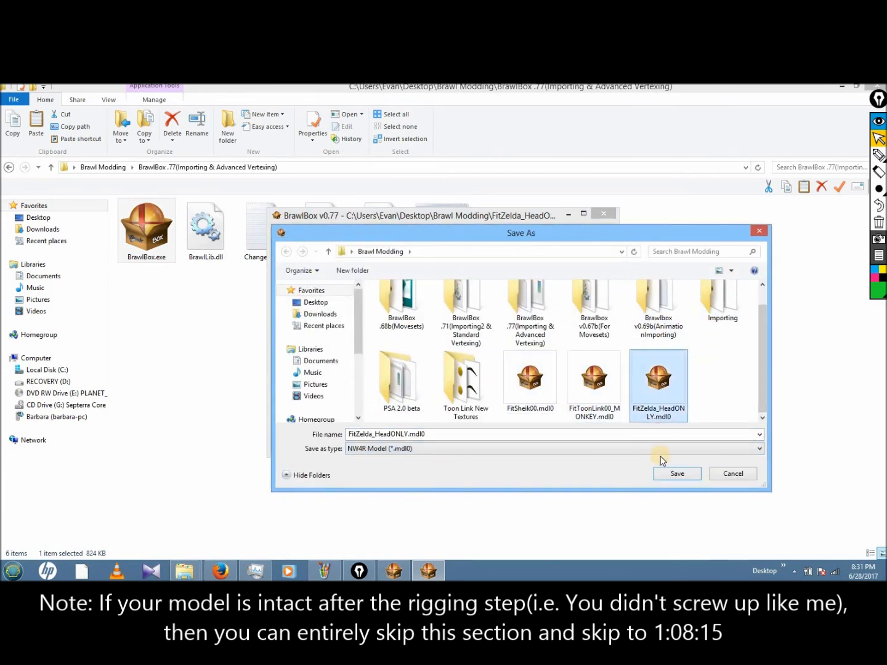
click(676, 474)
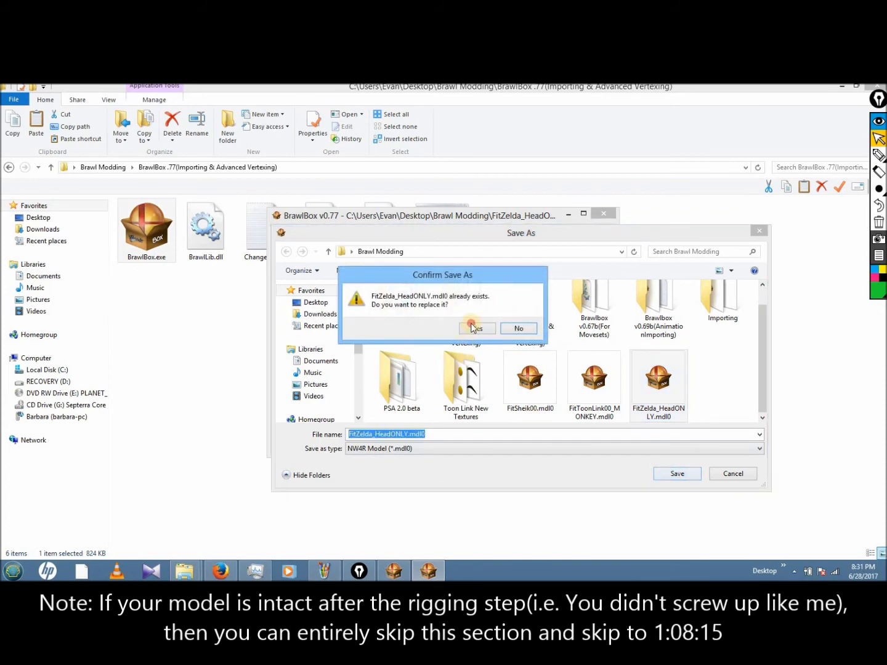
click(472, 327)
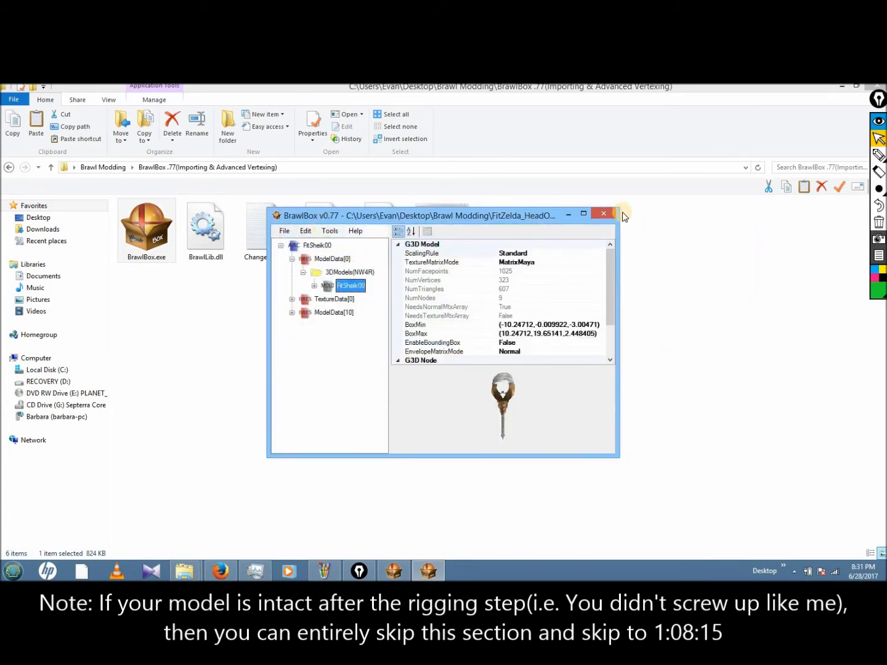
Step: Close BrawlBox v0.77 and open FitZelda00_SheikNew.pac from the Brawl Modding folder in BrawlBox v0.71
click(603, 213)
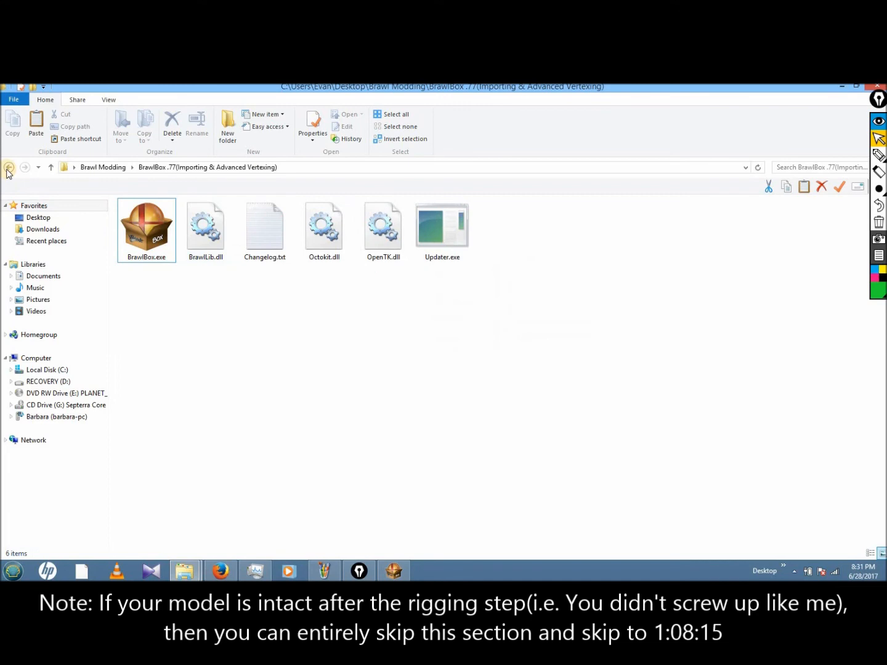
key(BackSpace)
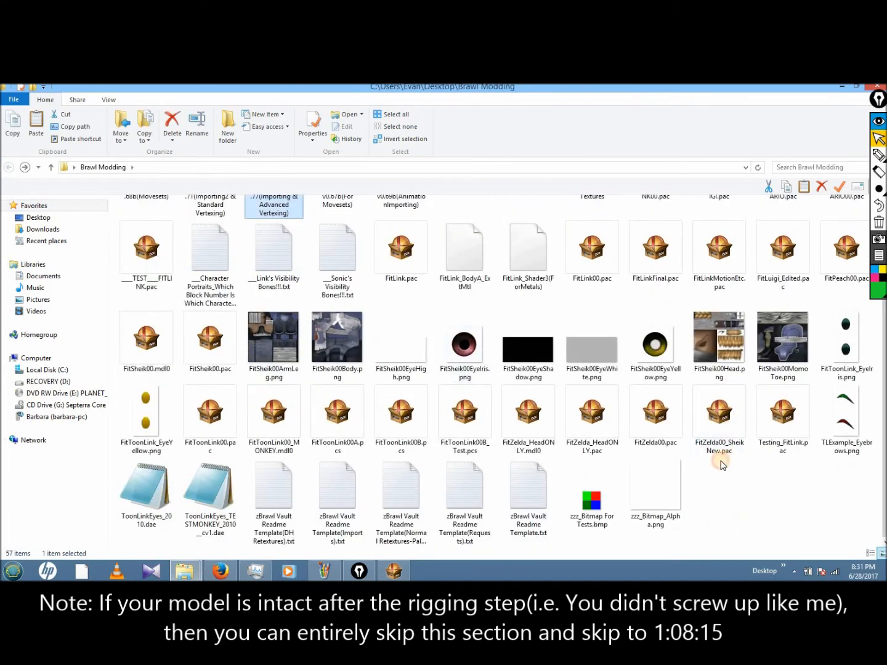
double_click(719, 459)
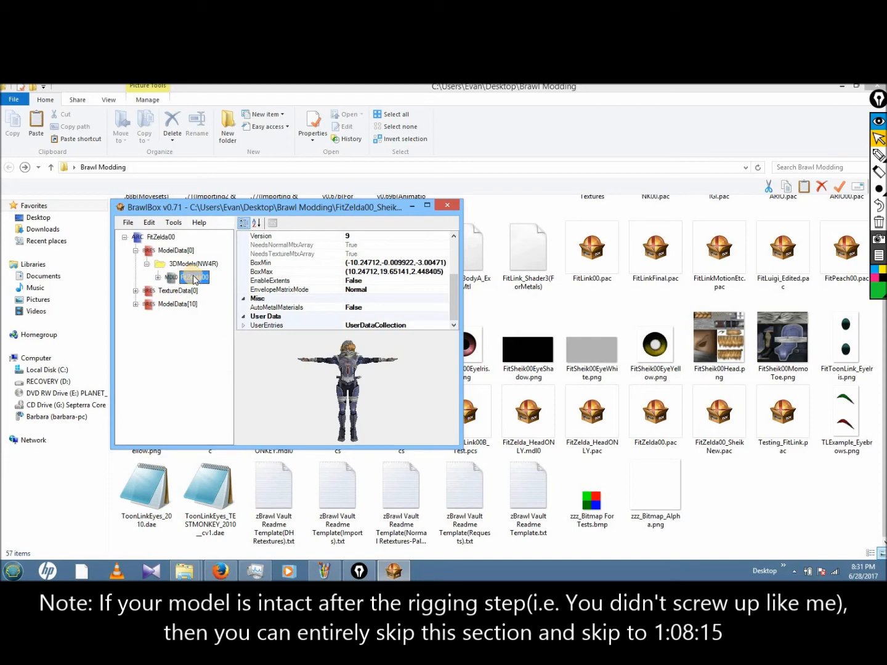
Step: Import polygon12 from FitZelda_HeadONLY.mdl0 into the FitZelda00 model, with HeadN as skeleton root and the base skeleton set to Merge
right_click(200, 277)
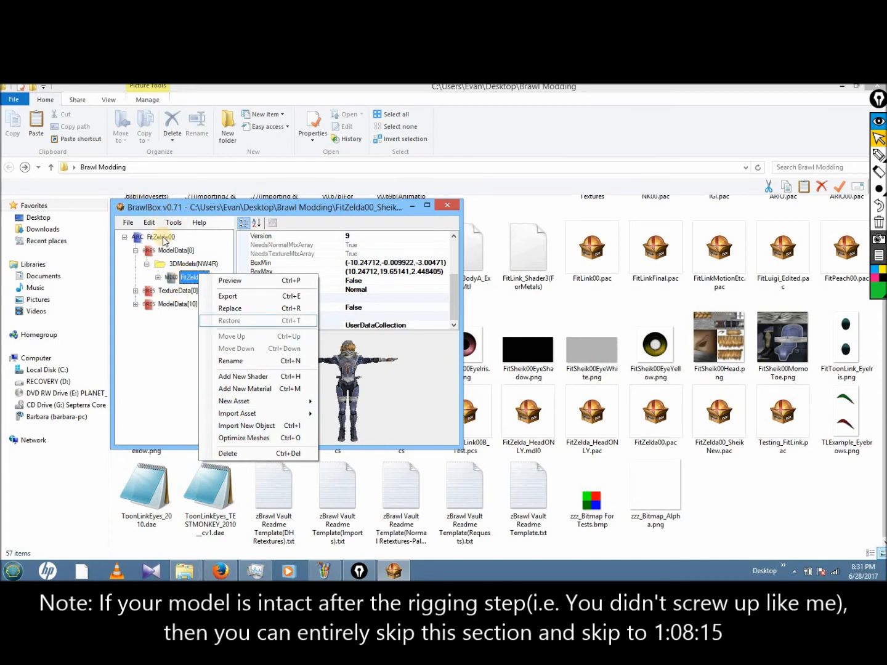
click(185, 280)
right_click(195, 277)
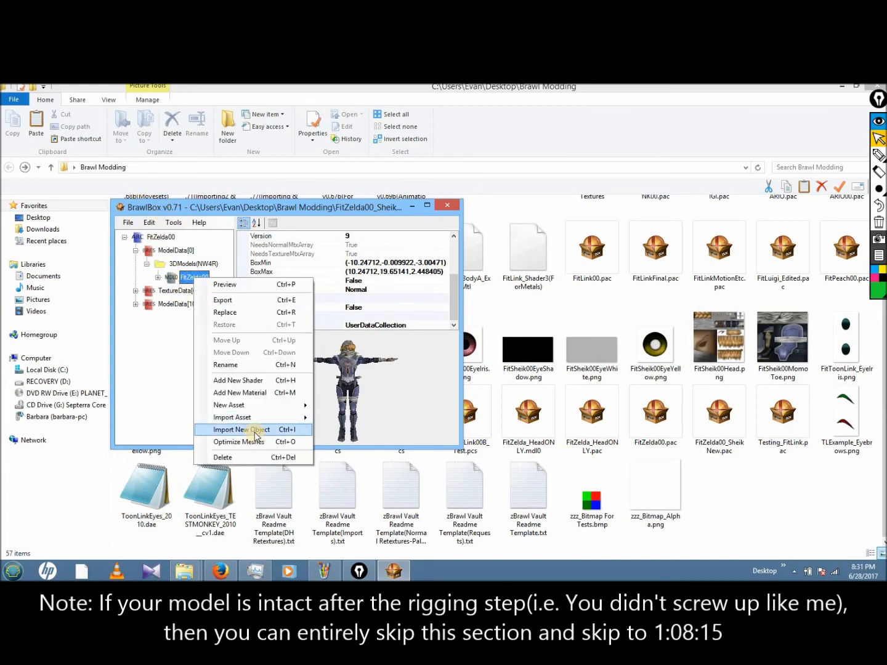
click(255, 433)
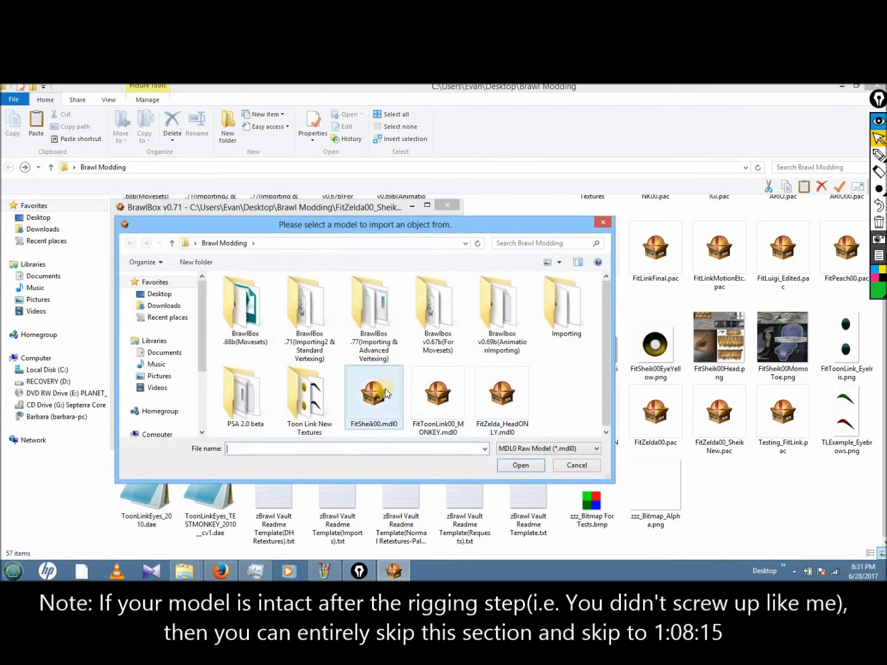
double_click(502, 394)
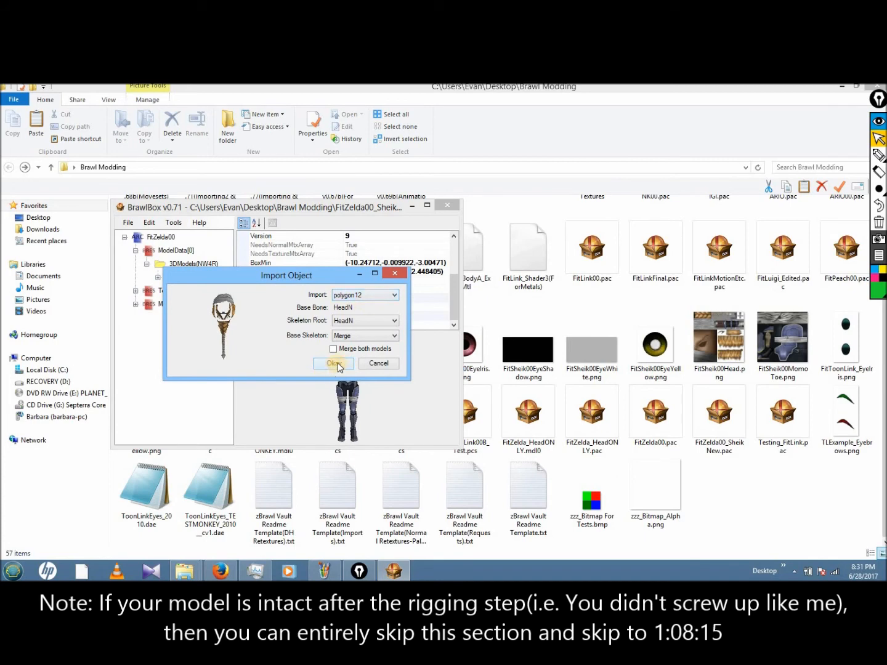
click(354, 296)
click(355, 306)
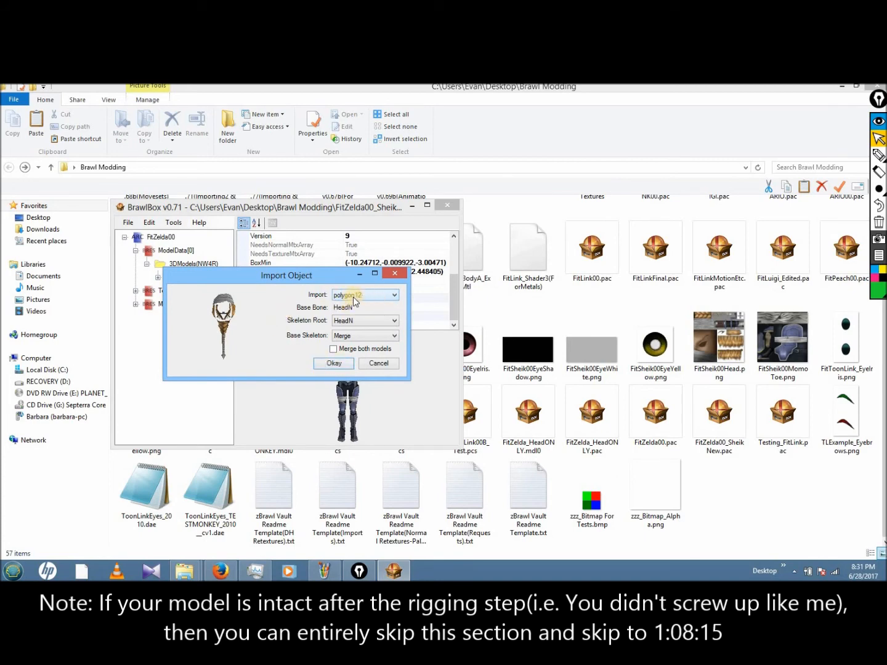
click(335, 363)
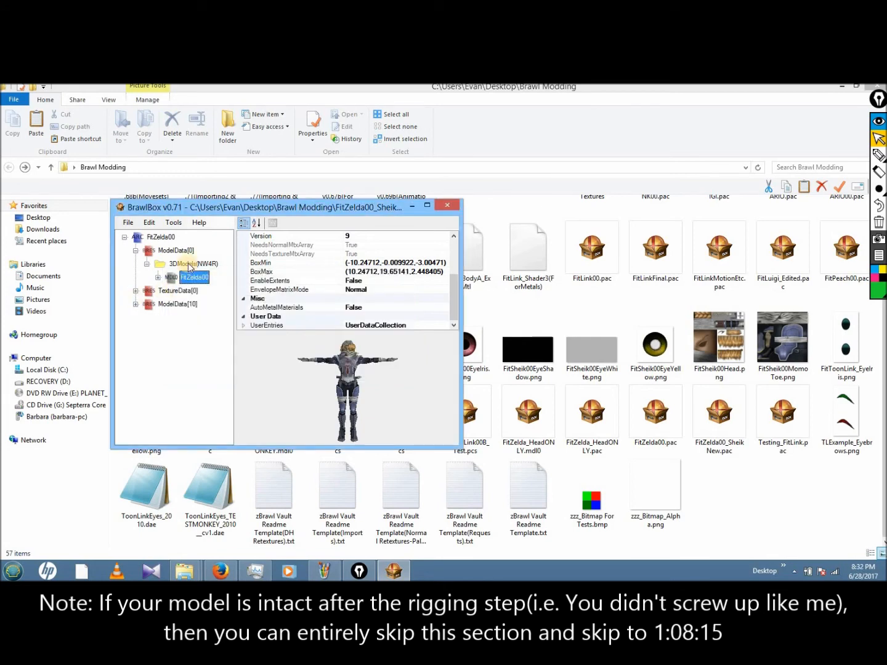
Step: Save the FitZelda00_SheikNew archive and close it
click(194, 278)
click(364, 306)
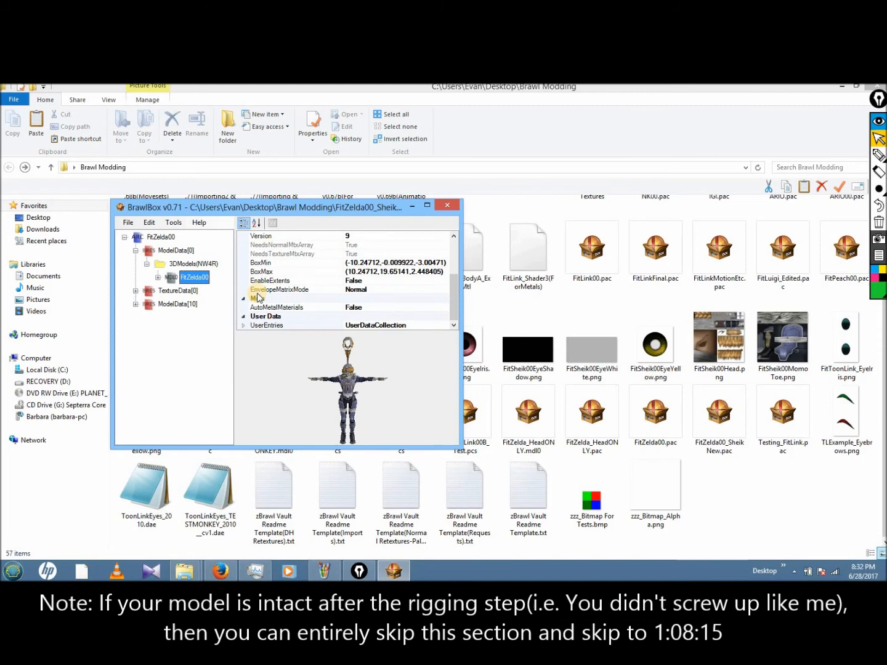
click(128, 222)
click(148, 224)
click(439, 208)
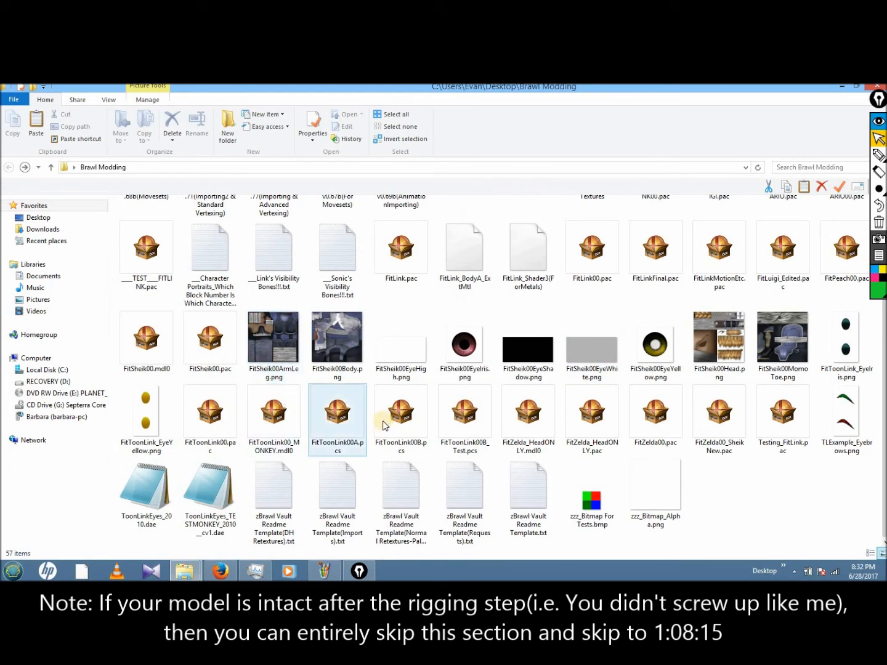
Step: Reopen FitZelda00_SheikNew.pac and preview the FitZelda00 model in the Advanced Model Editor
click(712, 424)
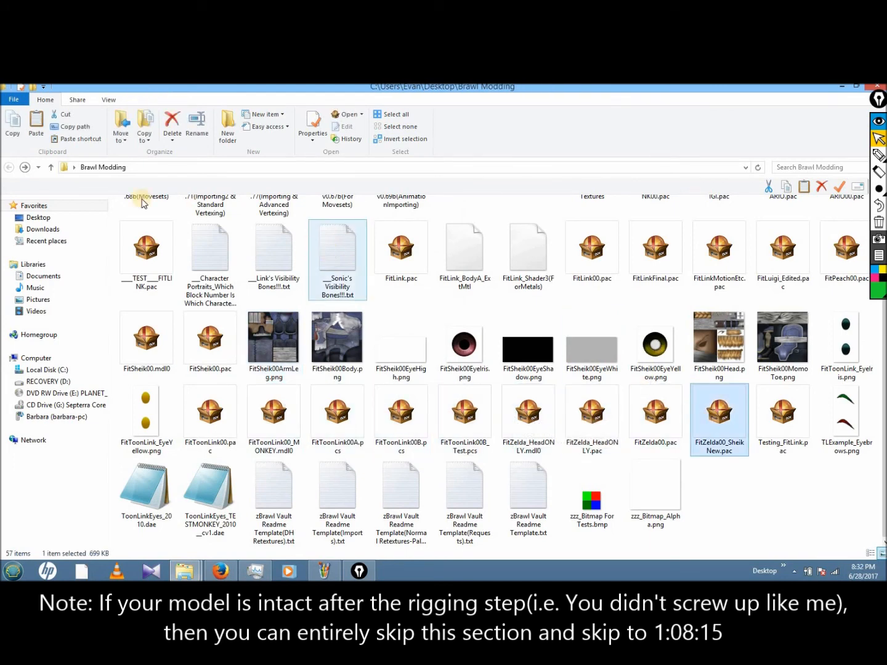
double_click(165, 233)
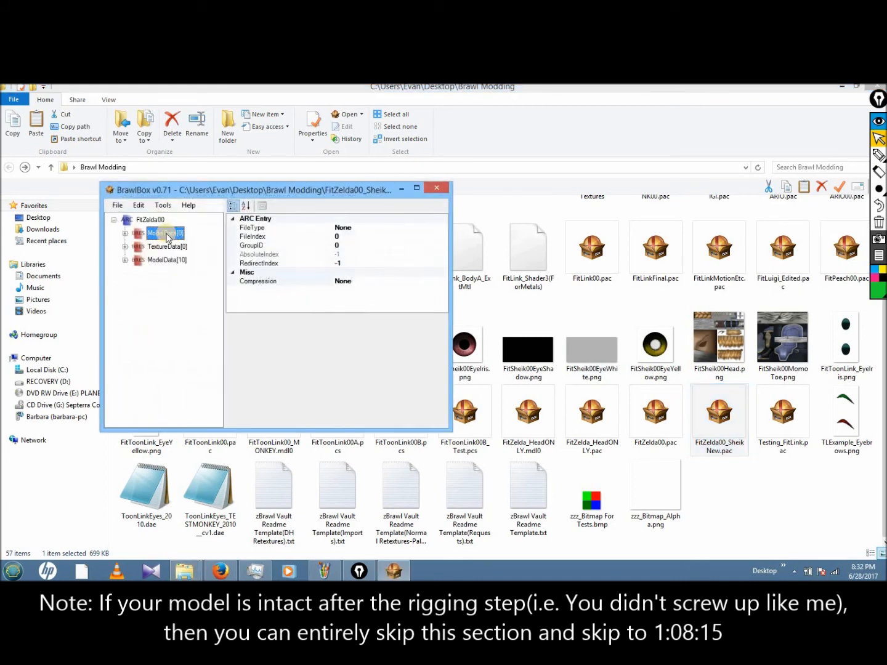
double_click(183, 246)
click(184, 259)
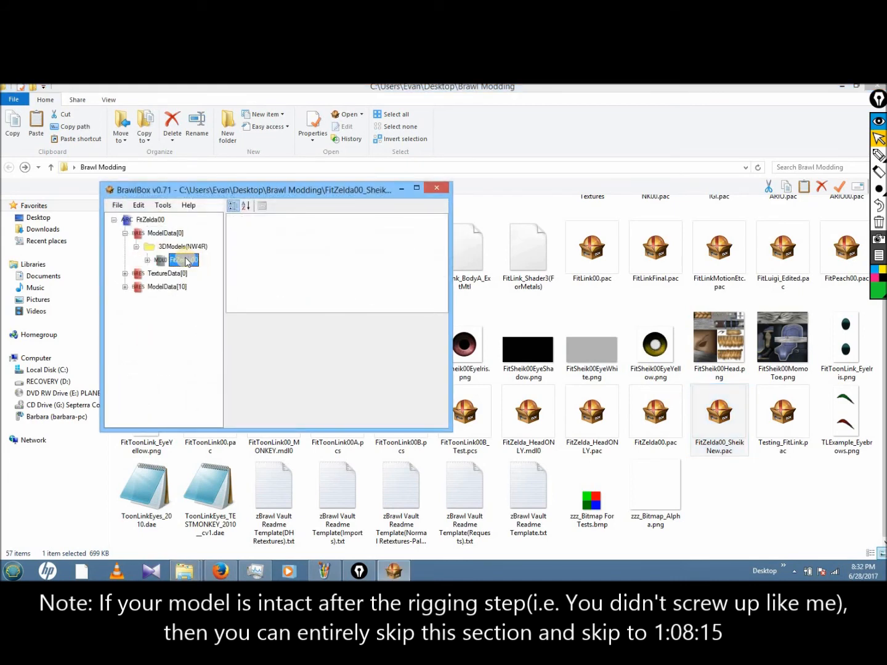
click(234, 268)
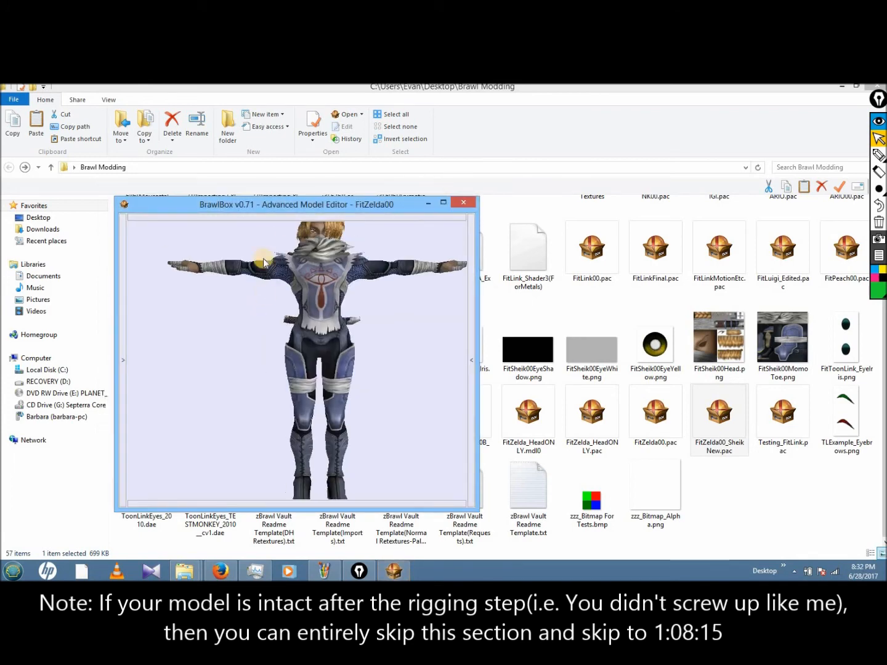
Step: Turn on vertex display and select the last polygon15 in the object list, the imported head
drag(276, 281, 331, 257)
scroll(329, 255, down, 3)
ctrl+right_drag(323, 248, 346, 212)
click(363, 217)
click(434, 220)
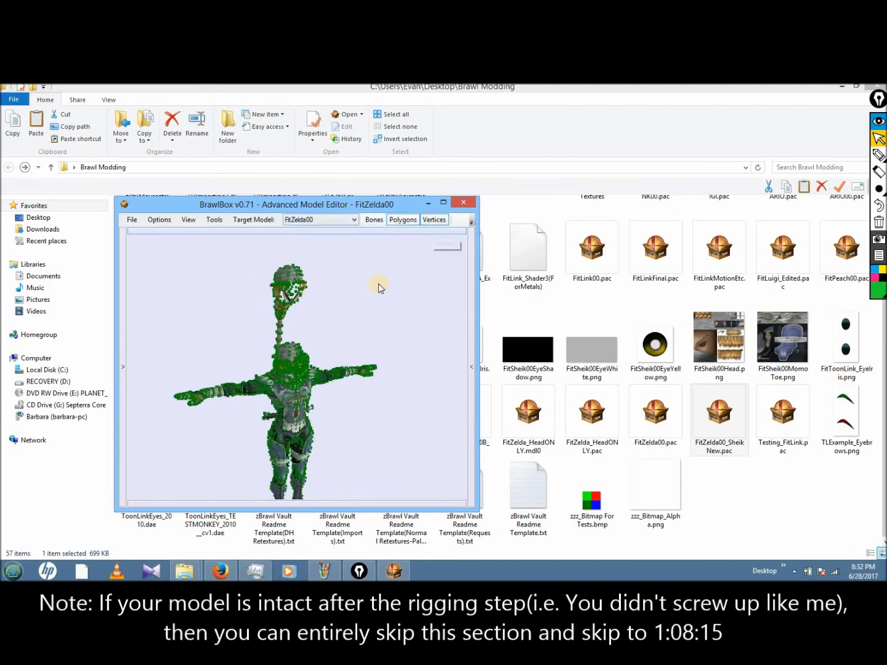
click(121, 323)
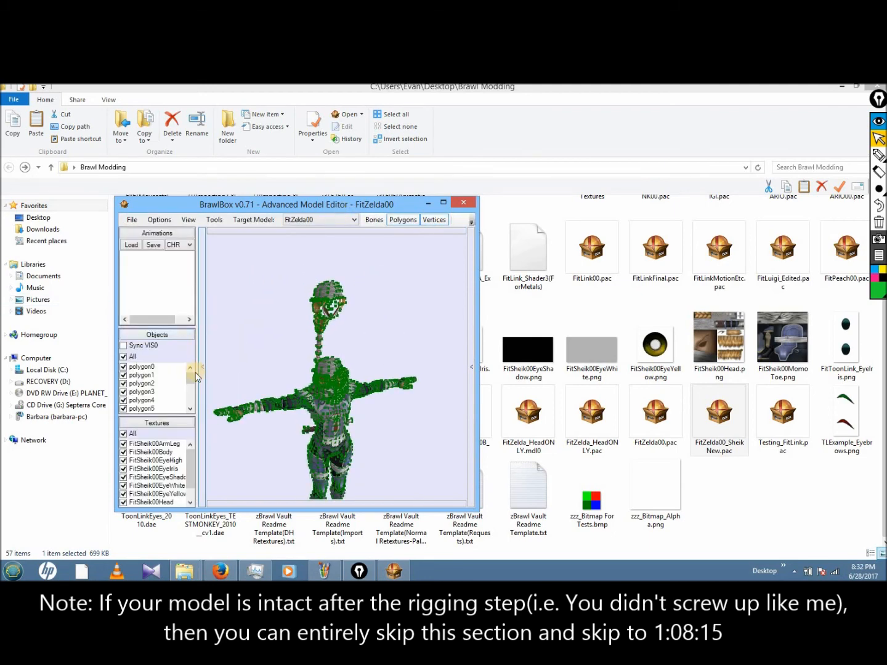
scroll(192, 398, down, 3)
click(165, 409)
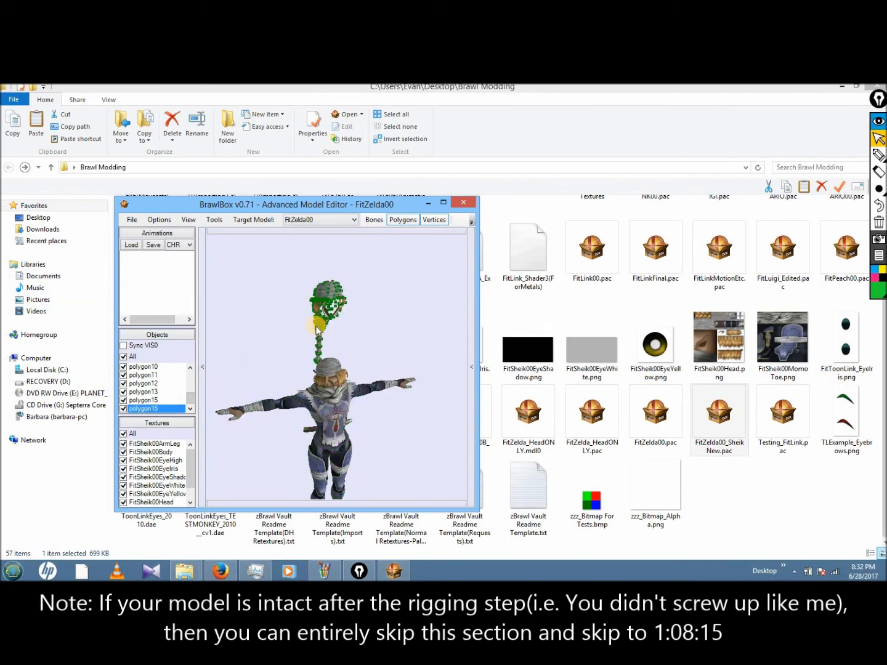
Step: Select all vertices of the imported head polygon floating above the body
drag(284, 266, 381, 447)
right_drag(364, 336, 364, 368)
drag(325, 299, 353, 348)
right_drag(367, 338, 361, 279)
scroll(367, 299, up, 2)
scroll(360, 301, up, 5)
scroll(361, 302, down, 2)
scroll(374, 279, up, 3)
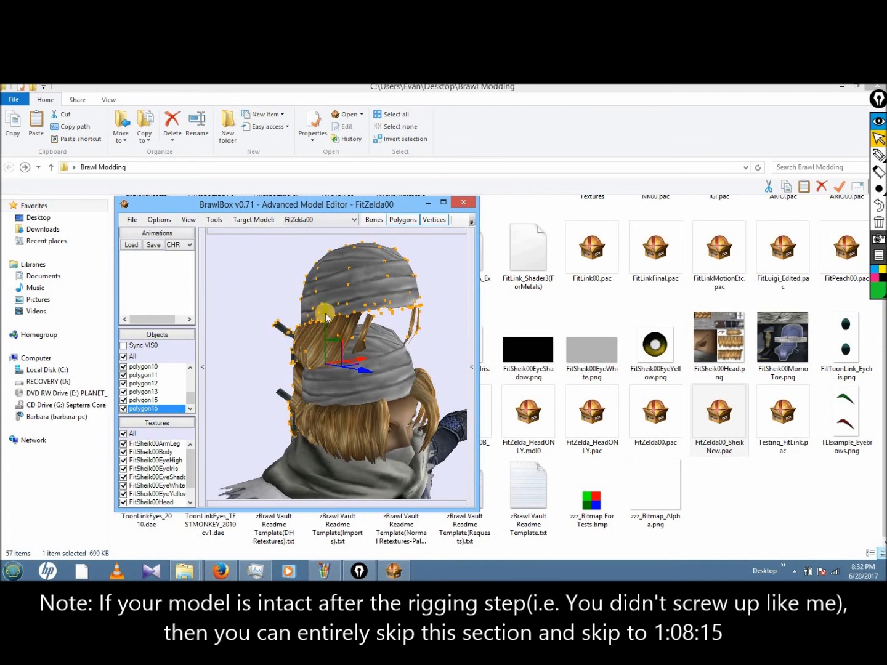
Step: Move the selected vertices straight down until the imported head lines up with Sheik's existing head, and clear the selection
ctrl+right_drag(366, 324, 319, 293)
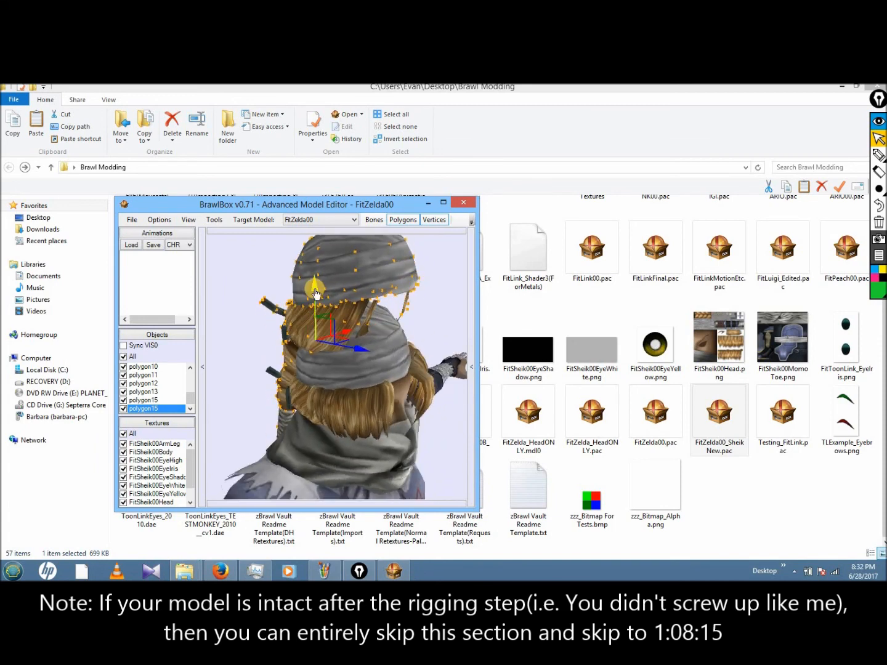
drag(316, 297, 328, 367)
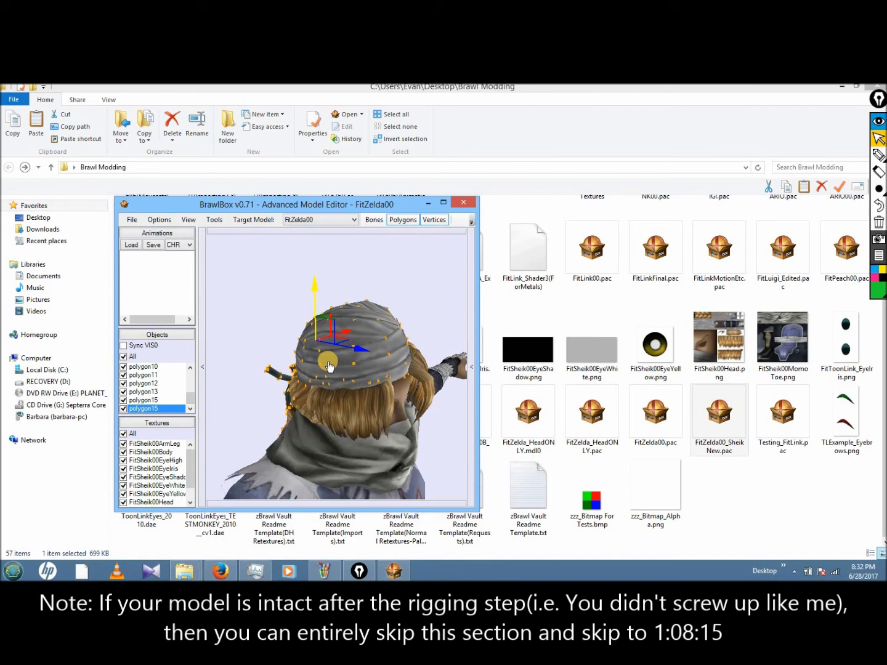
click(274, 324)
ctrl+right_drag(369, 323, 196, 324)
scroll(364, 307, down, 5)
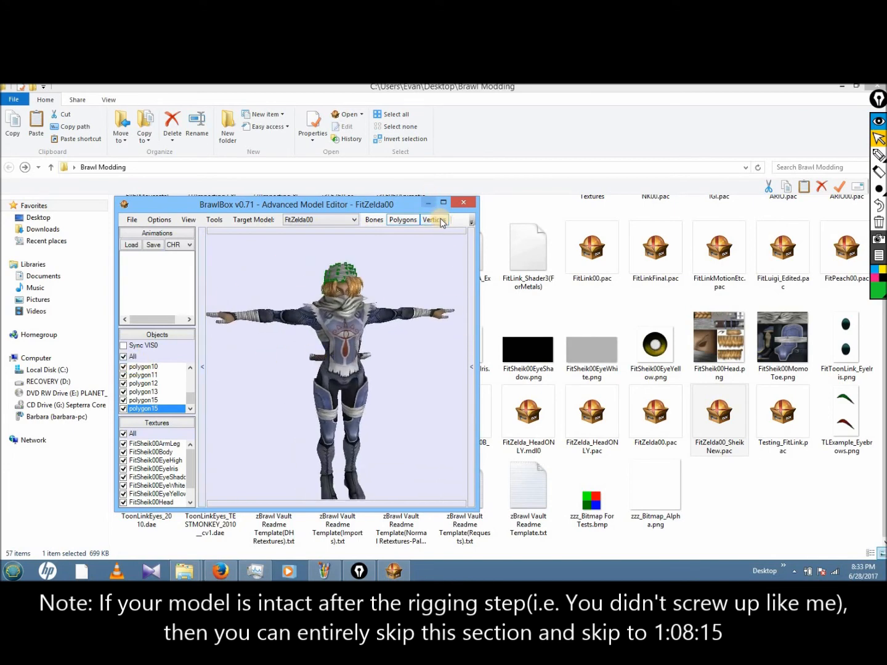
Step: Close the Advanced Model Editor and save the FitZelda00_SheikNew archive
click(463, 202)
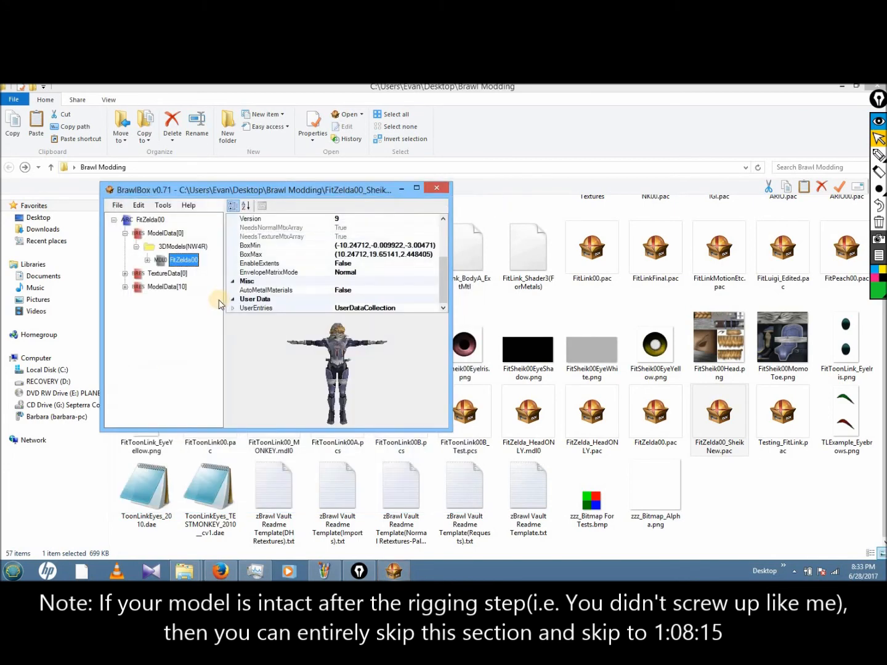
click(117, 205)
click(117, 205)
Step: Expand the FitZelda00 model in ModelData[0] and open its Objects list to reach the polygons
double_click(183, 265)
double_click(189, 288)
double_click(195, 302)
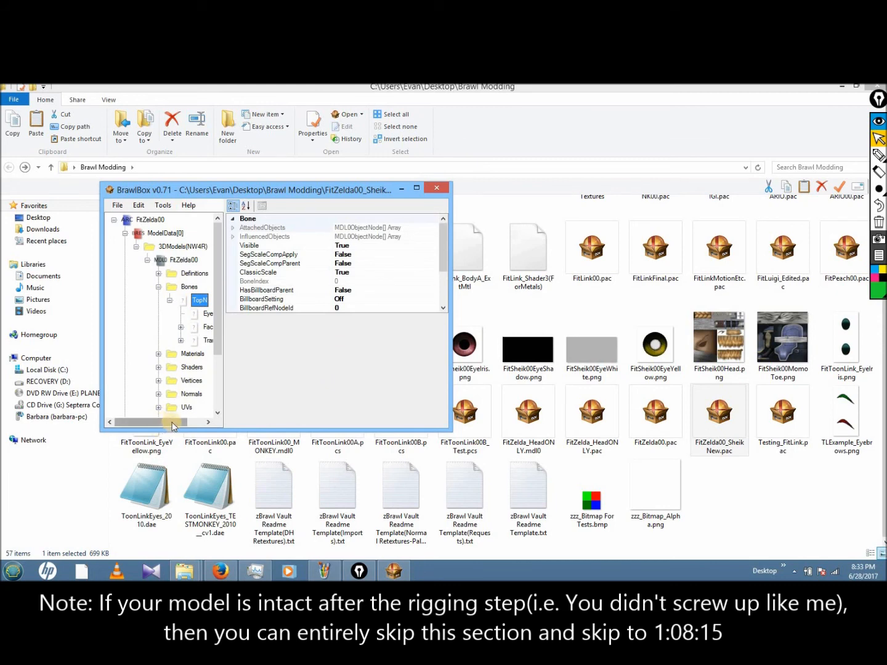
drag(165, 421, 181, 422)
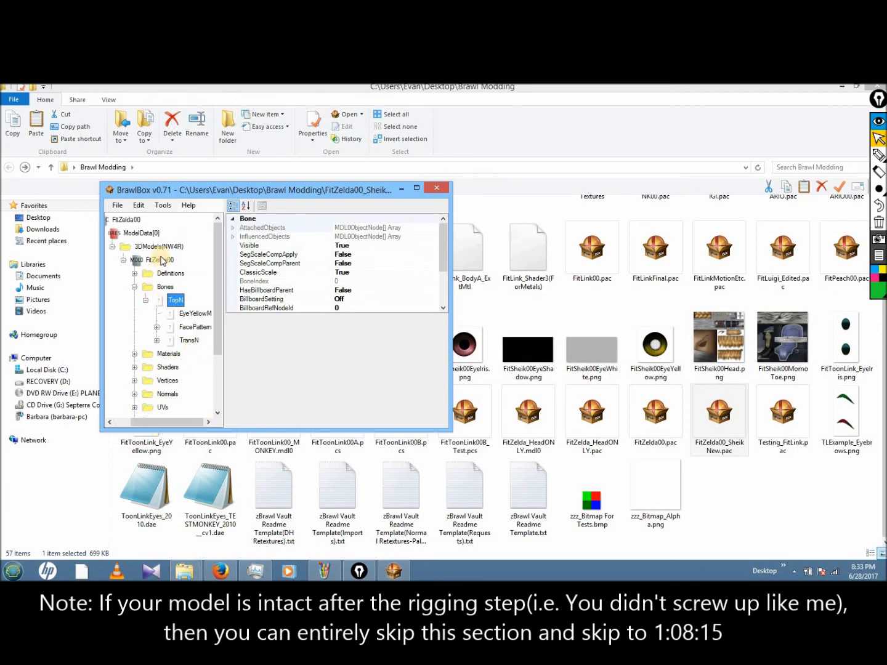
click(161, 260)
double_click(158, 288)
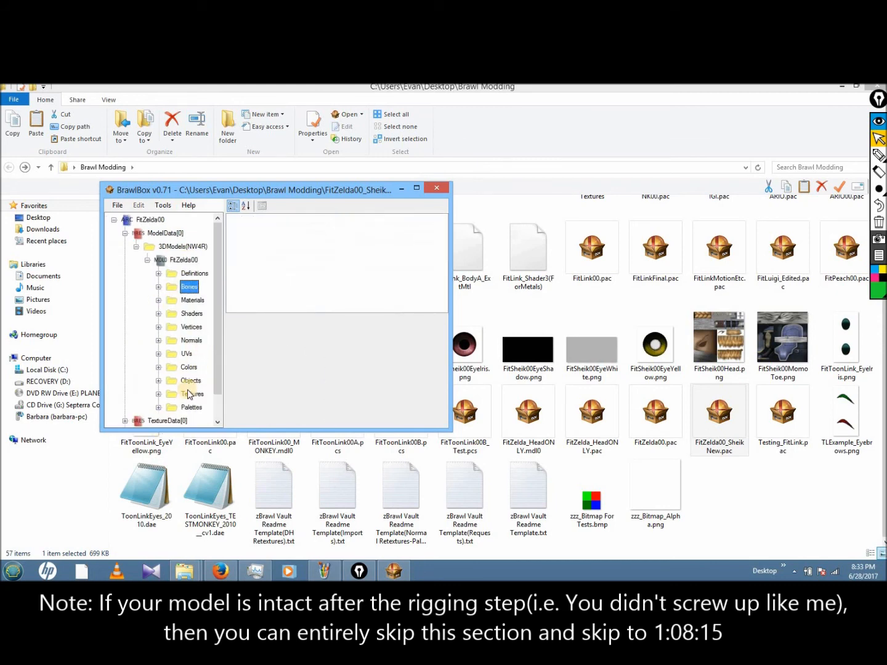
double_click(192, 300)
drag(216, 306, 220, 408)
double_click(193, 340)
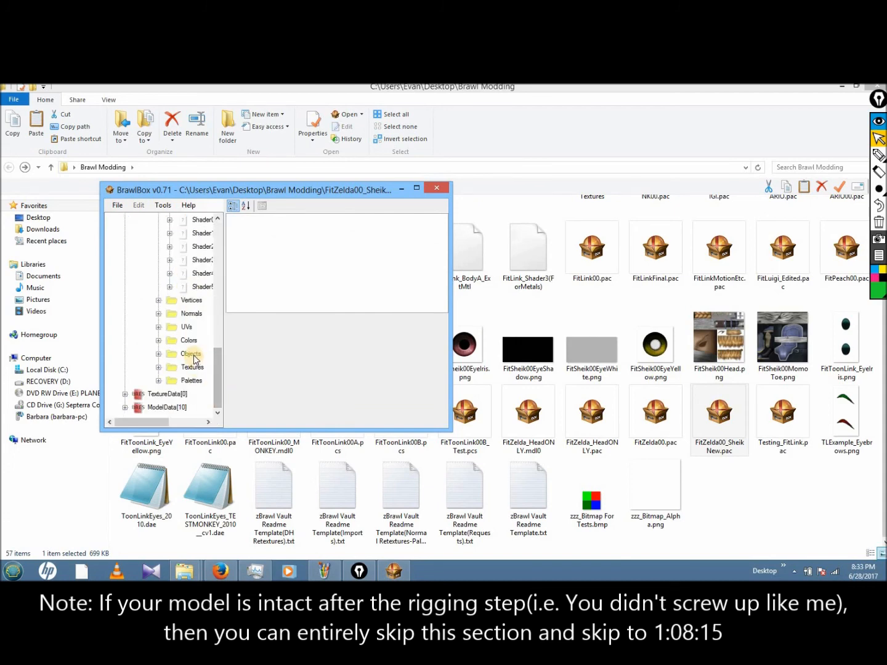
double_click(192, 355)
drag(158, 425, 193, 425)
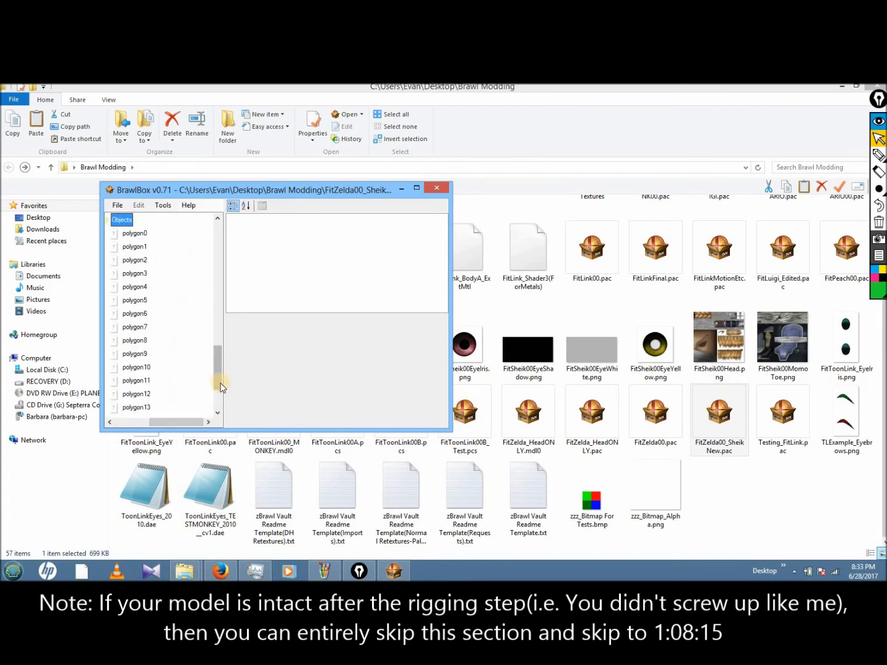
drag(218, 379, 218, 395)
Step: Go through the polygon objects one by one to identify which body part each holds and find the old head
click(137, 341)
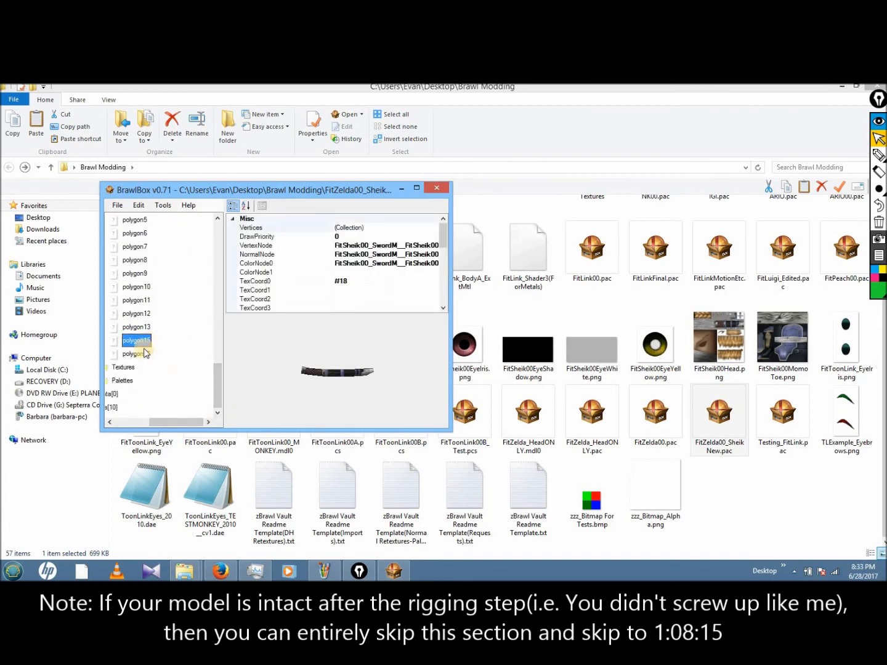
click(144, 351)
click(140, 317)
right_click(140, 355)
click(138, 317)
click(138, 327)
click(141, 313)
click(142, 300)
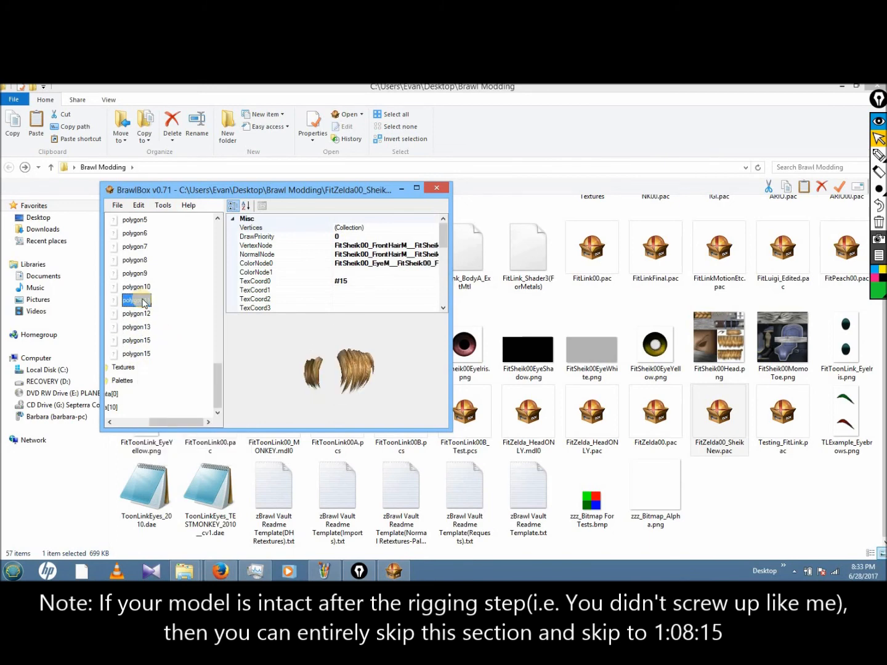
key(Down)
key(Down)
key(Up)
key(Up)
key(Up)
key(Up)
key(Down)
key(Down)
key(Down)
key(Up)
key(Up)
key(Down)
key(Up)
key(Up)
key(Up)
key(Up)
key(Up)
key(Up)
key(Up)
key(Up)
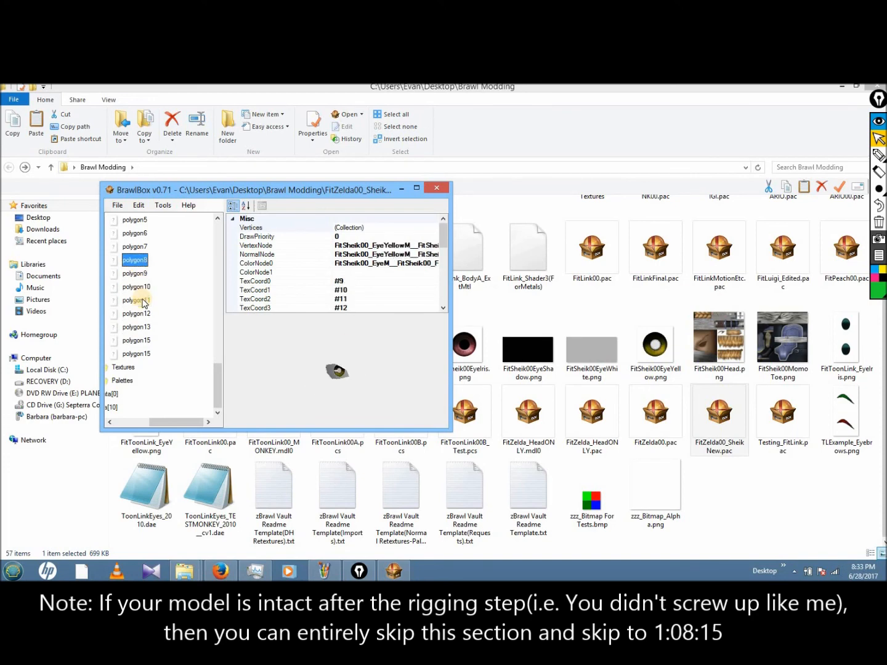
key(Up)
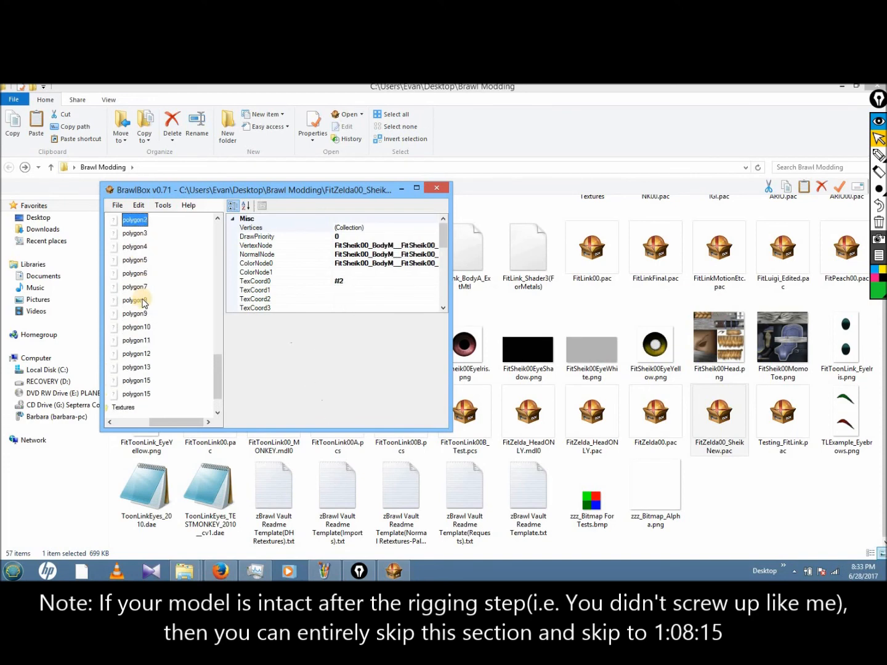
key(Up)
key(Down)
key(Down)
key(Down)
key(Down)
key(Down)
key(Down)
key(Down)
key(Down)
key(Down)
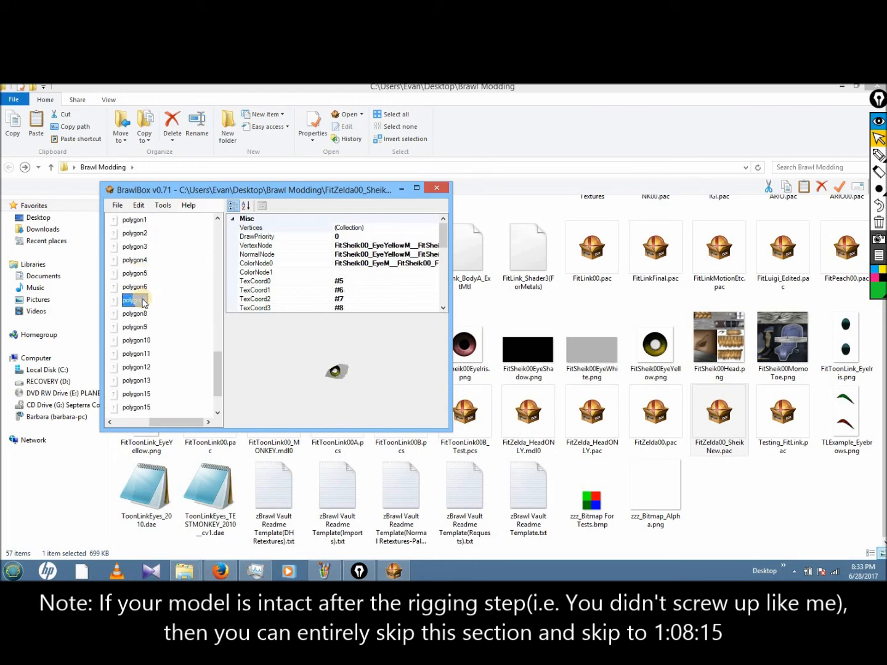
key(Down)
key(Down)
key(Down)
key(Up)
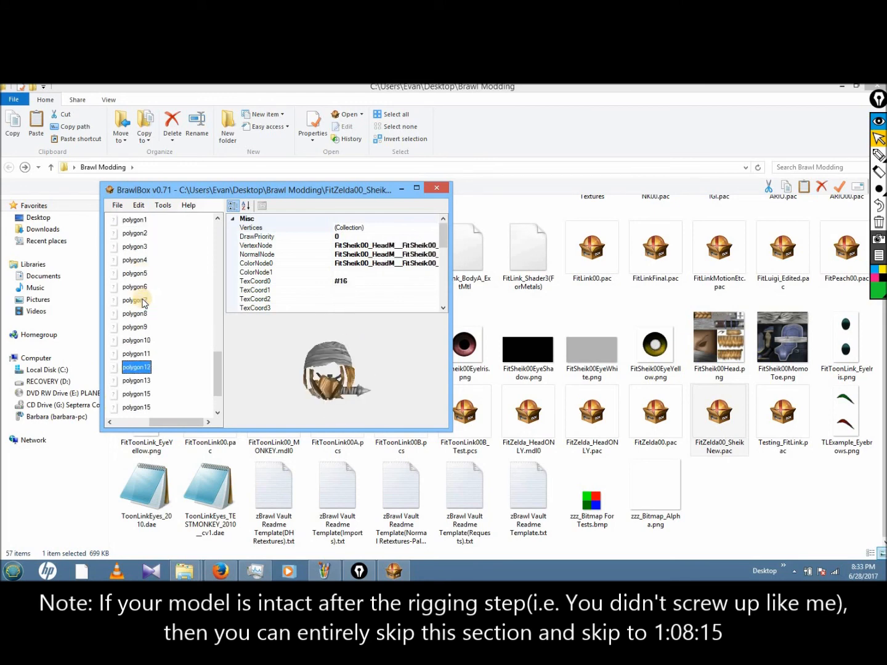
Step: Check the bone binding and material of polygon12, the old head, and delete that polygon
click(442, 285)
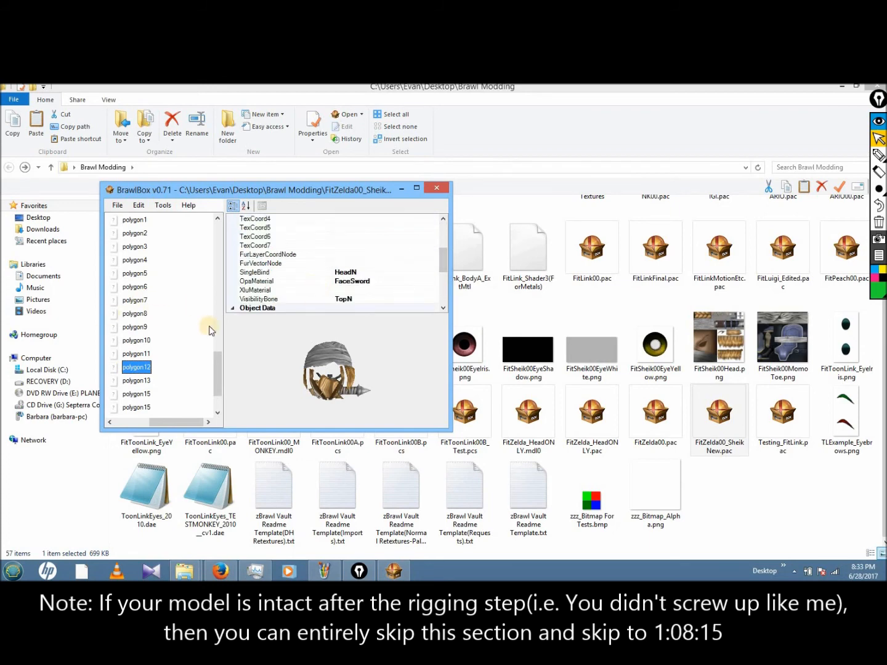
key(Delete)
key(Return)
Step: Select the last polygon15, the imported head, and examine its OpaMaterial assignment and the materials available for it
click(138, 396)
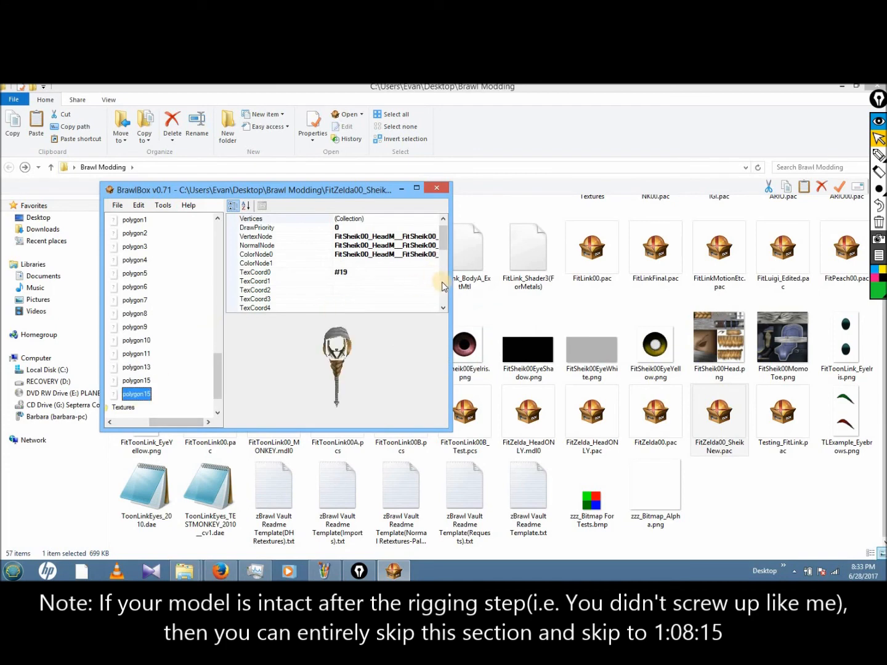
scroll(405, 272, down, 4)
click(395, 272)
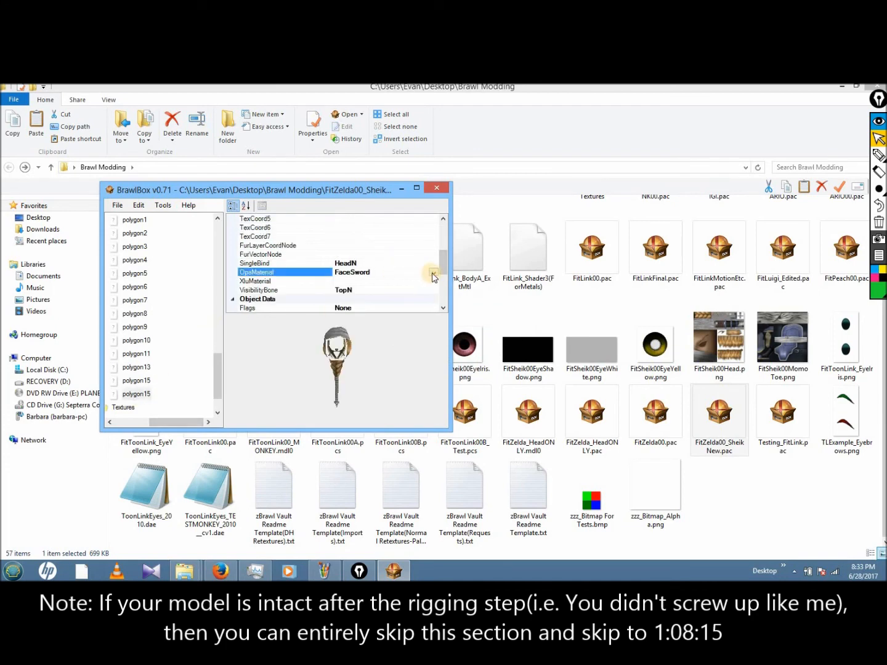
click(433, 273)
drag(435, 299, 432, 271)
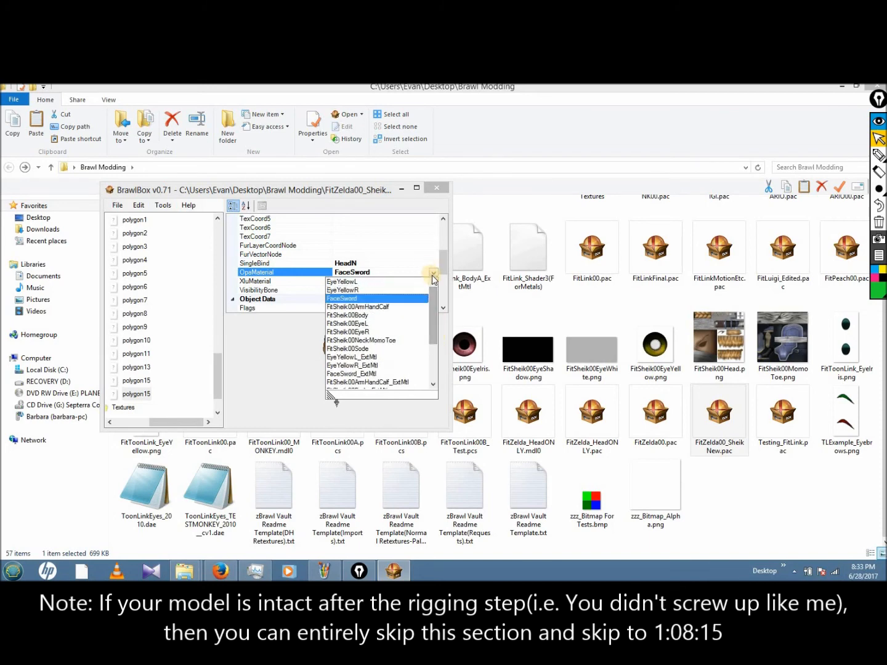
click(432, 273)
Step: Rename the duplicate FaceSword material at the end of the Materials list to ZZZZ
scroll(221, 342, up, 10)
scroll(151, 344, down, 3)
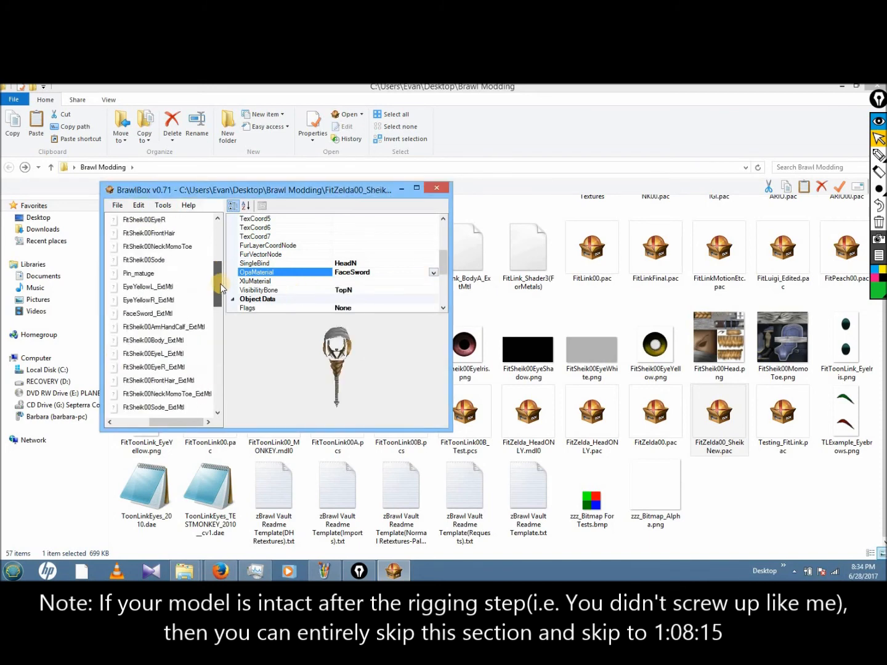
scroll(151, 344, up, 1)
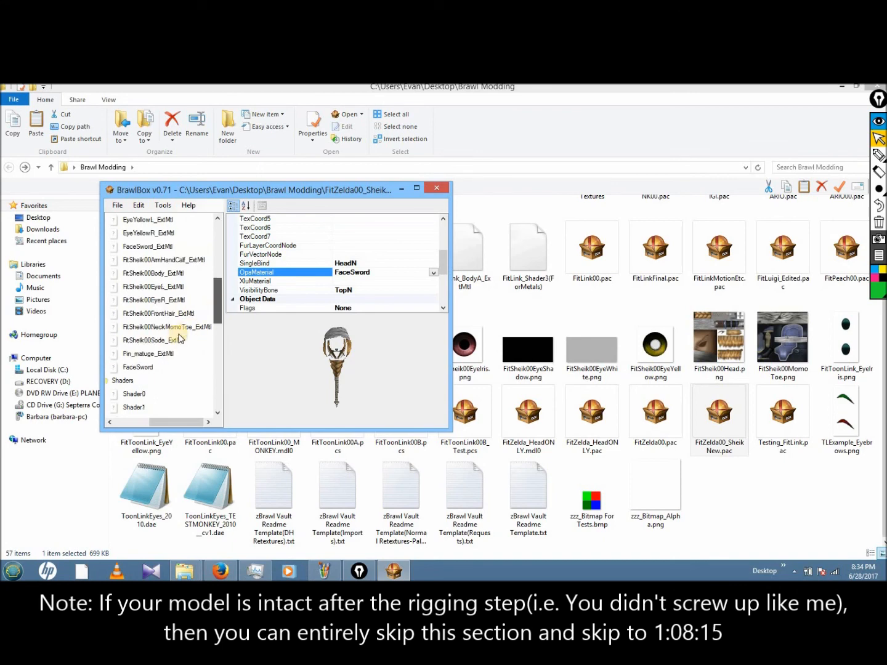
right_click(140, 368)
key(ctrl+n)
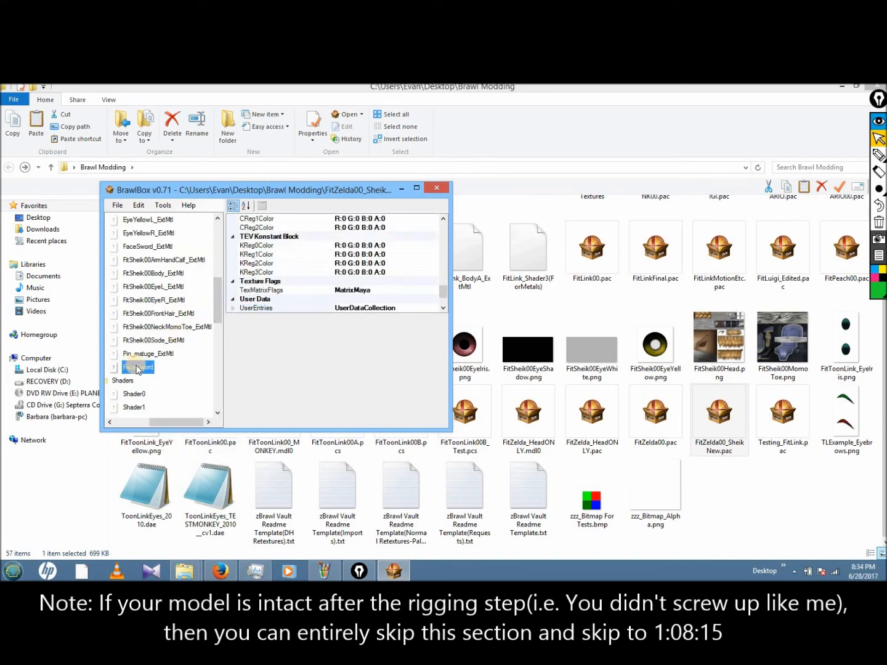
right_click(138, 368)
click(193, 398)
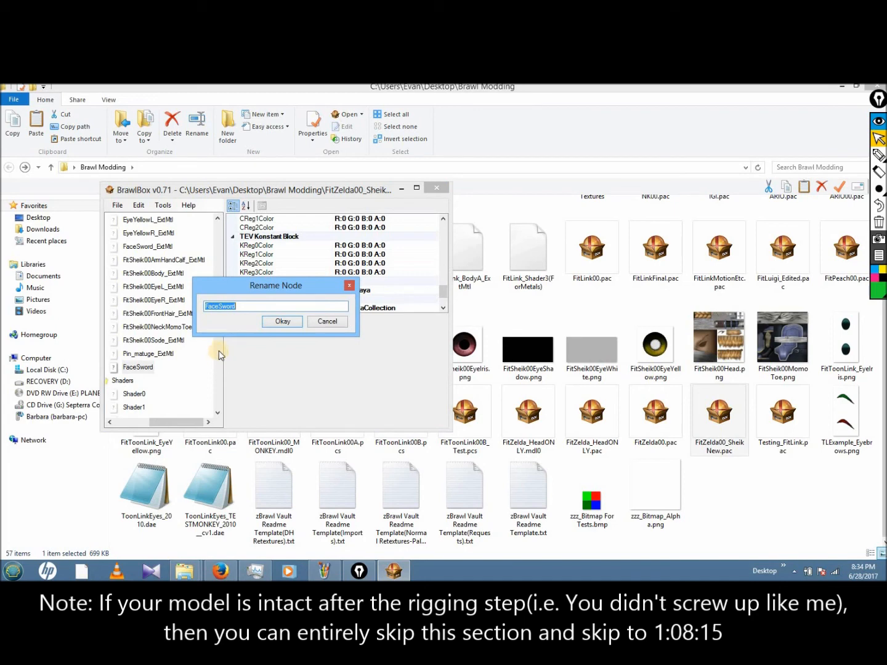
click(276, 322)
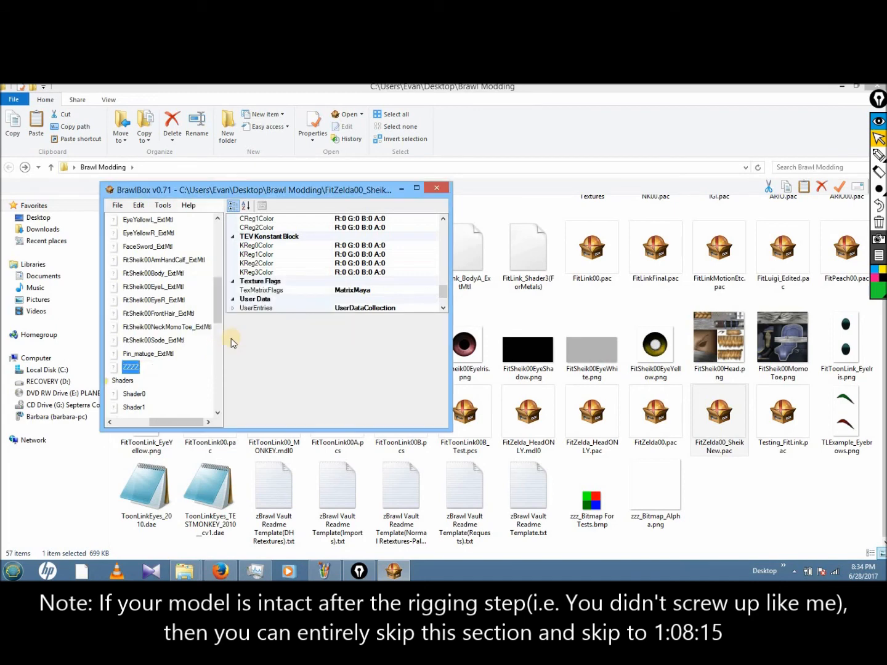
Step: Set the OpaMaterial of the last polygon15 to the original FaceSword material
drag(218, 295, 221, 370)
click(159, 394)
click(444, 286)
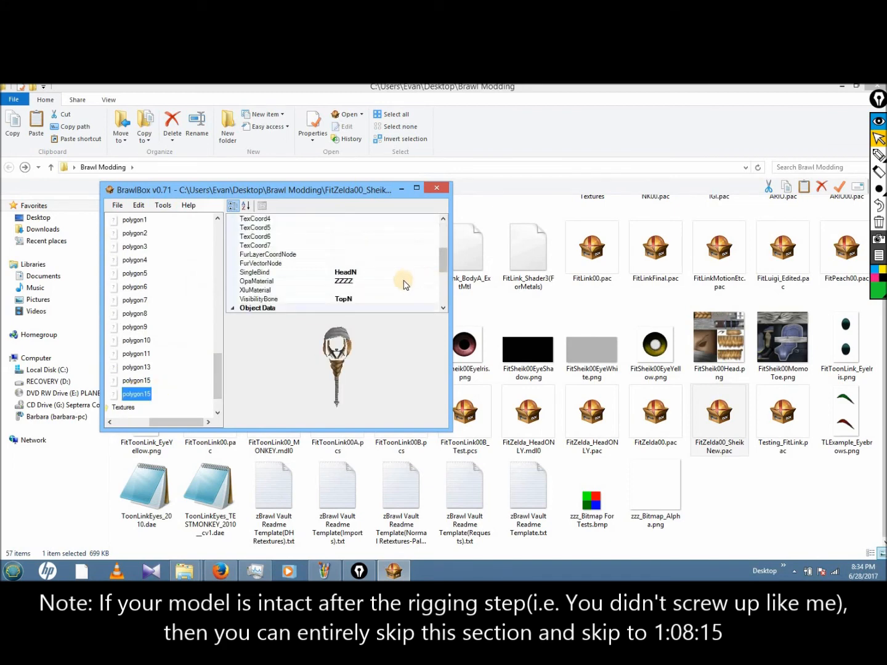
click(407, 281)
click(433, 281)
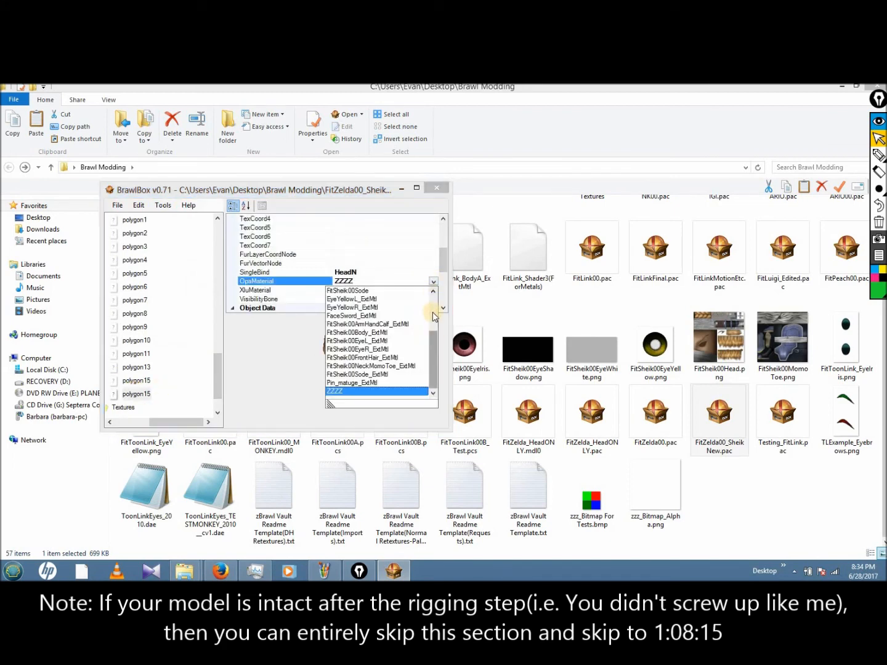
click(433, 313)
click(137, 344)
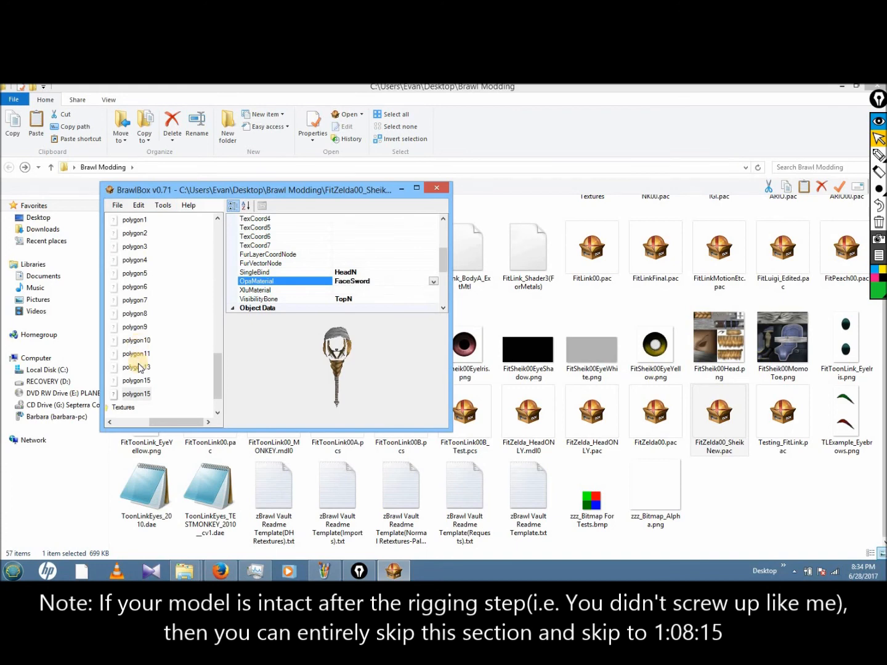
Step: Collapse the Objects list and examine the ZZZZ material's texture reference and available operations
click(138, 366)
click(138, 389)
drag(215, 382, 210, 327)
double_click(122, 339)
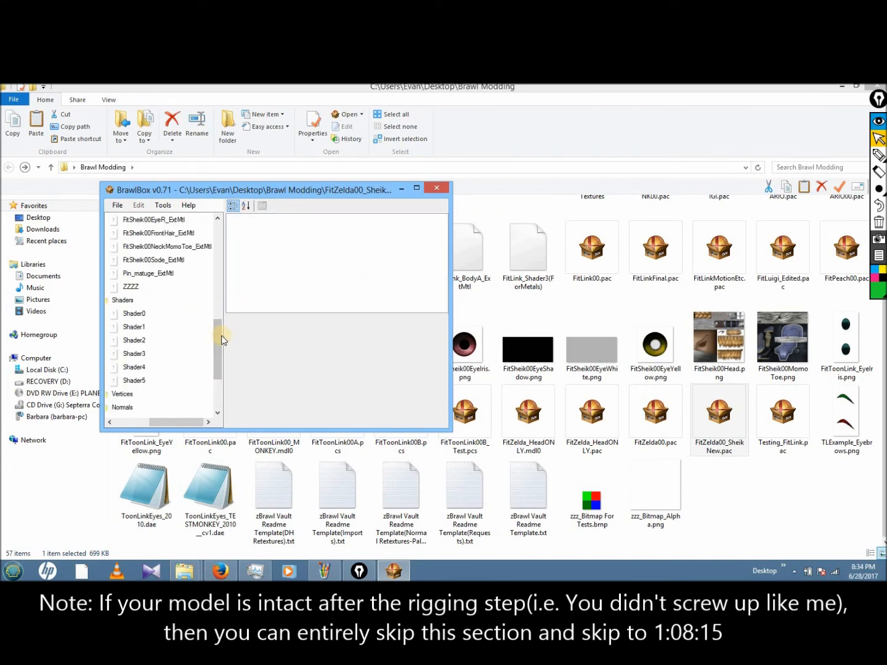
drag(218, 338, 219, 318)
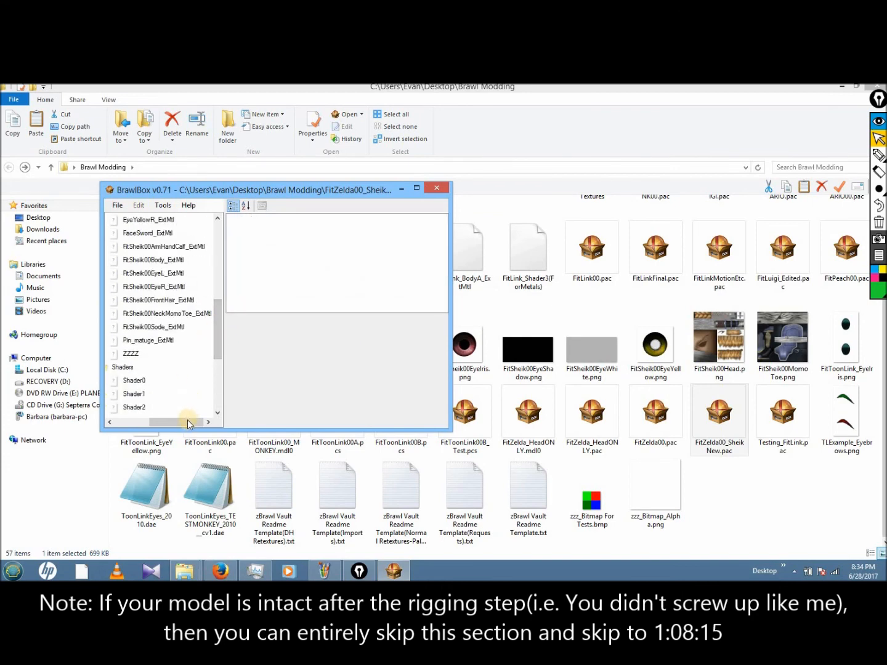
drag(171, 421, 156, 421)
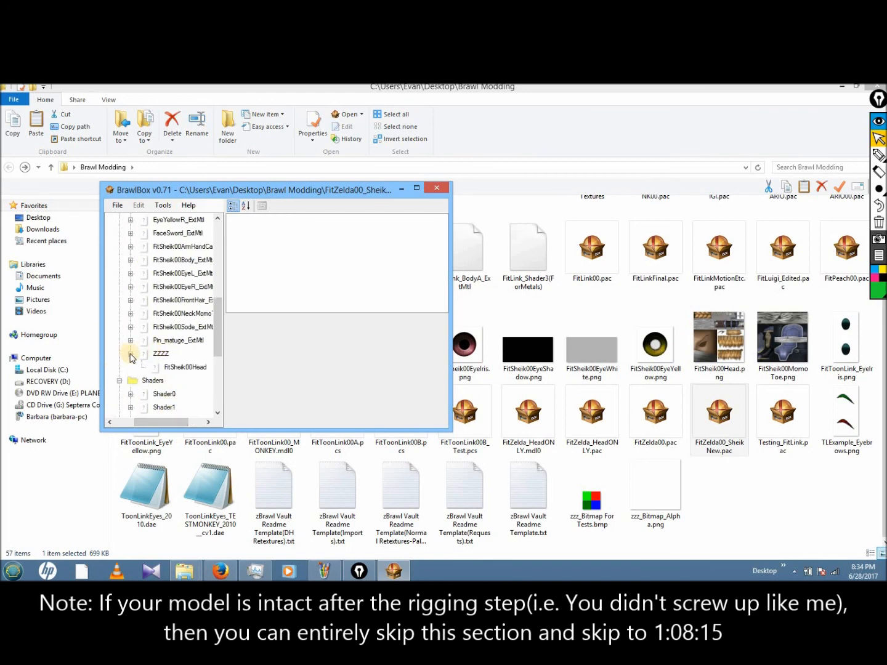
click(162, 354)
mouse_move(217, 343)
mouse_down()
mouse_move(216, 301)
mouse_move(219, 345)
mouse_up()
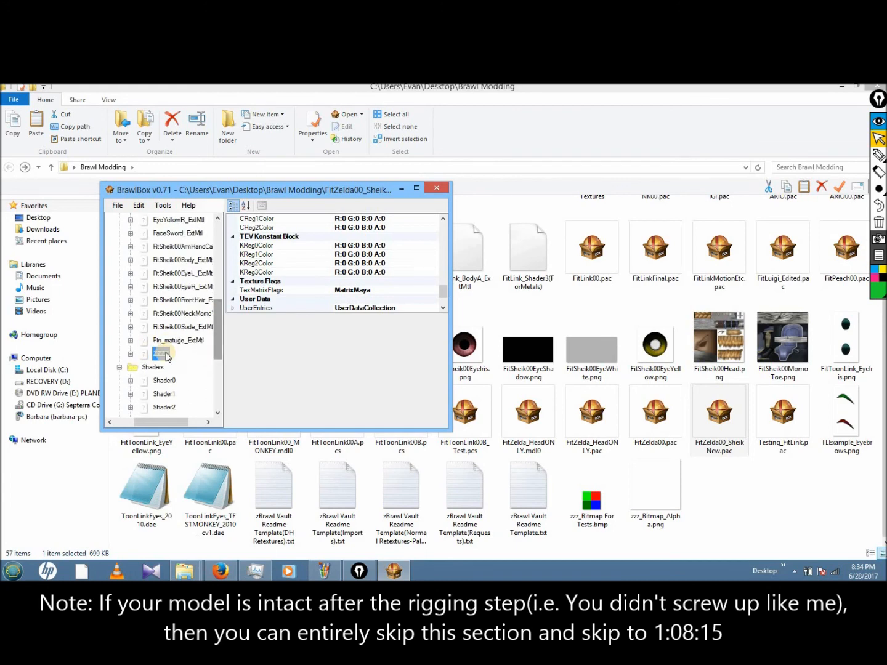
right_click(163, 355)
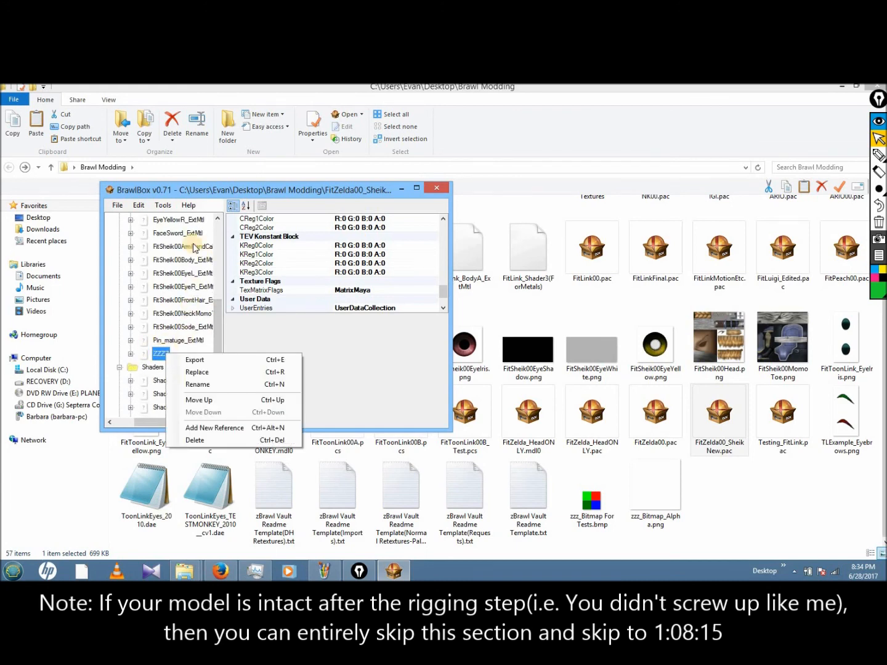
drag(220, 305, 219, 271)
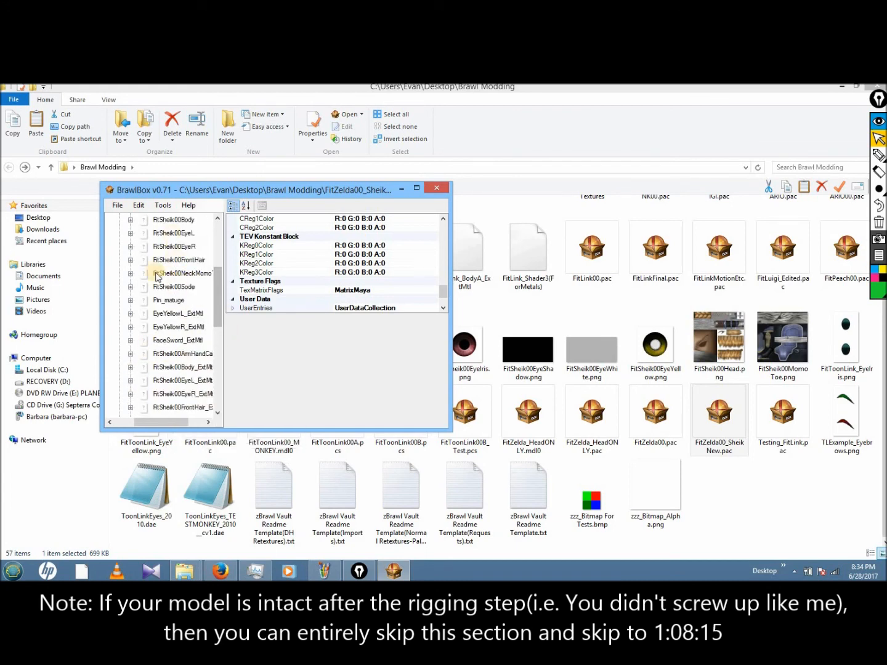
click(130, 220)
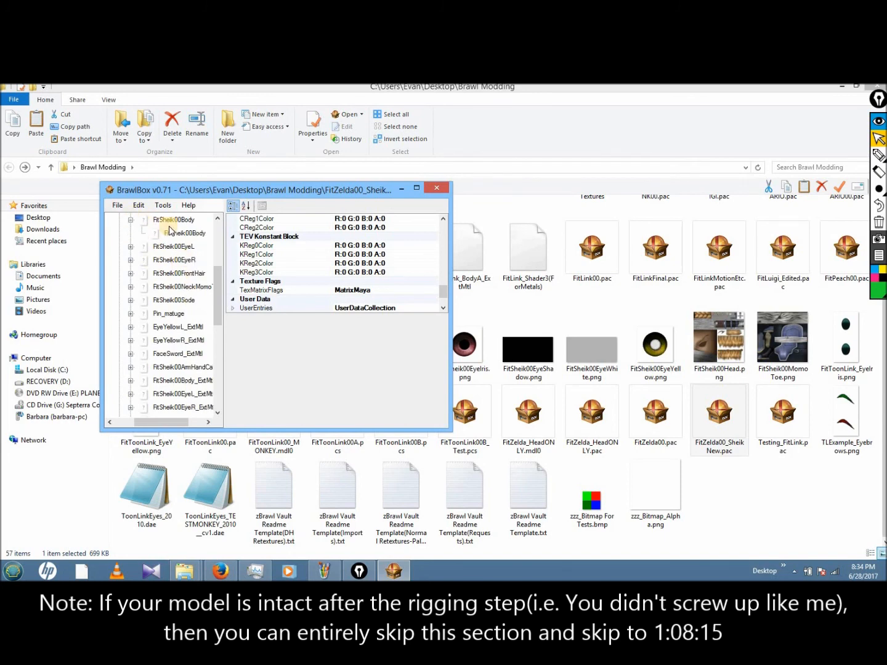
click(161, 220)
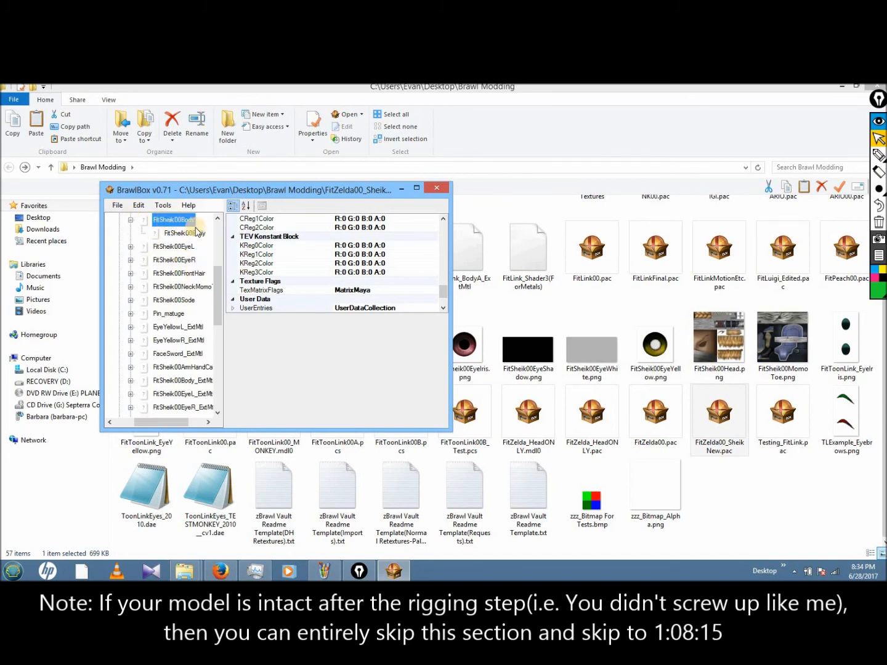
double_click(159, 222)
right_click(159, 222)
click(289, 230)
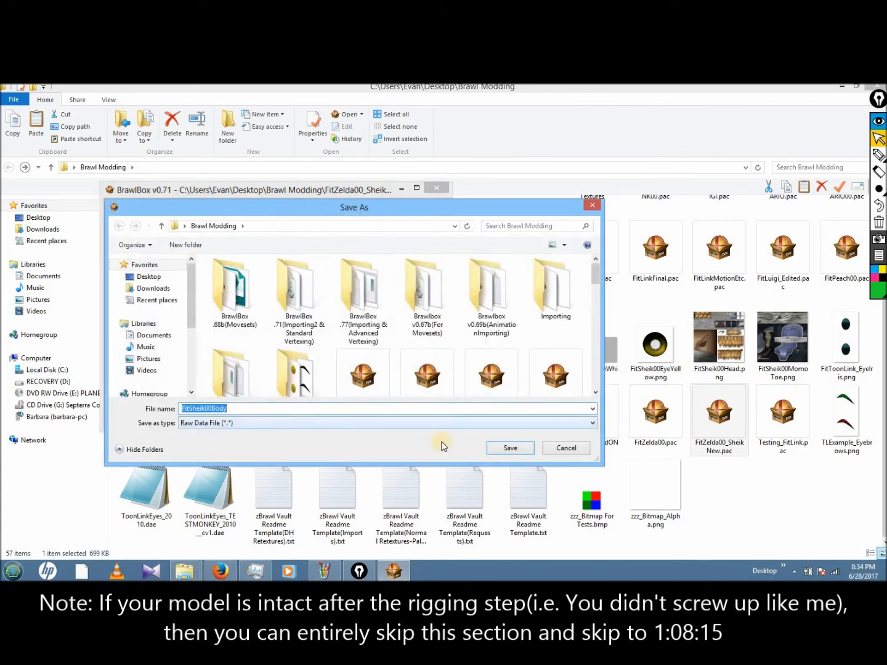
click(581, 454)
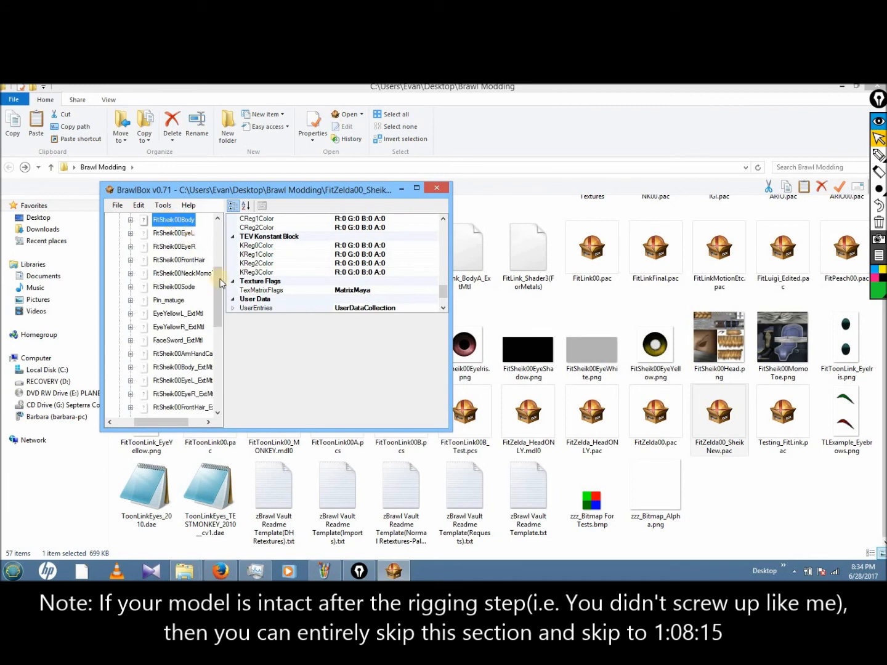
Step: Replace the ZZZZ material at the end of the Materials list with the exported material file FitLink_BodyA_ExtMtl
drag(220, 295, 221, 340)
right_click(158, 313)
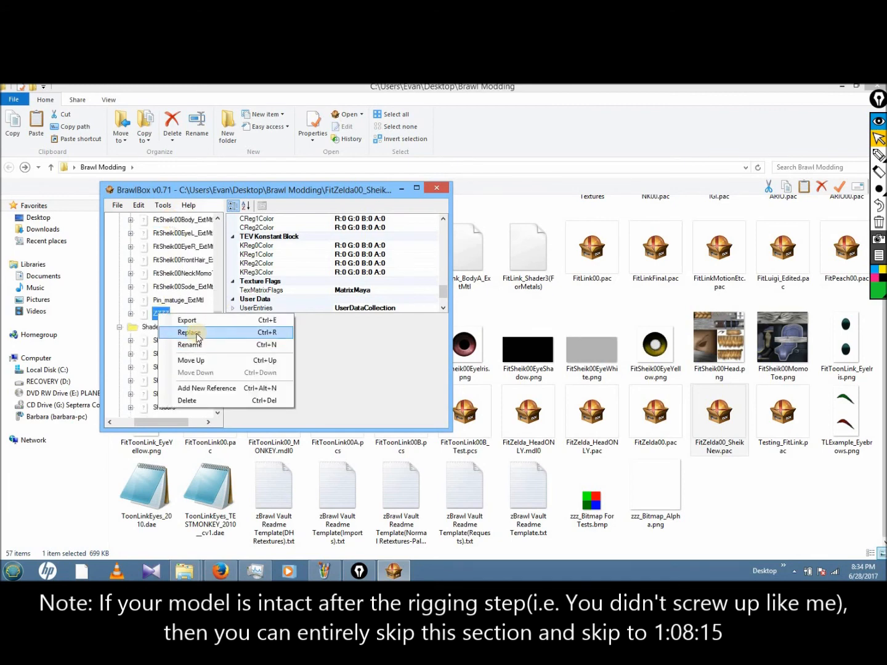
click(195, 333)
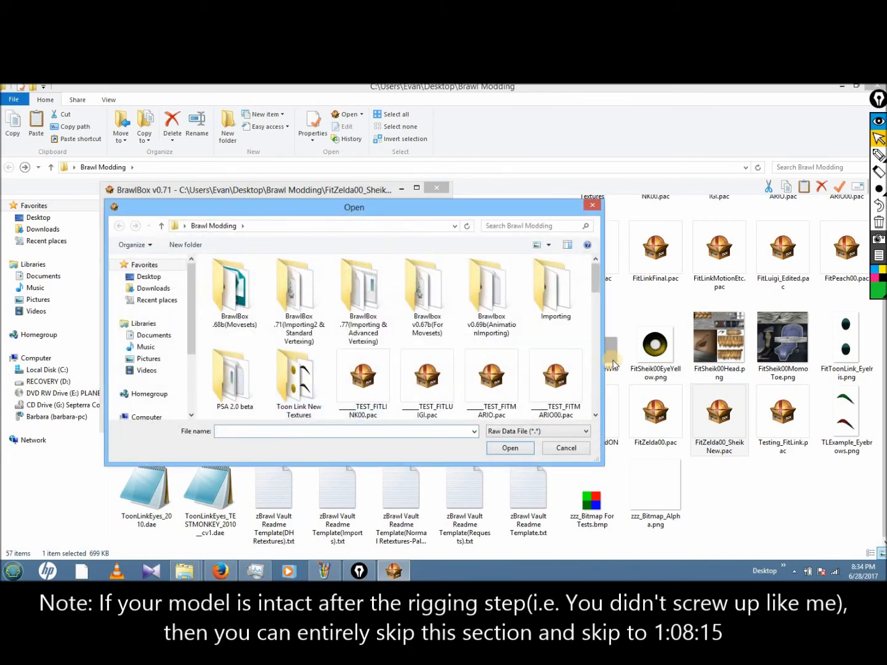
scroll(597, 319, down, 5)
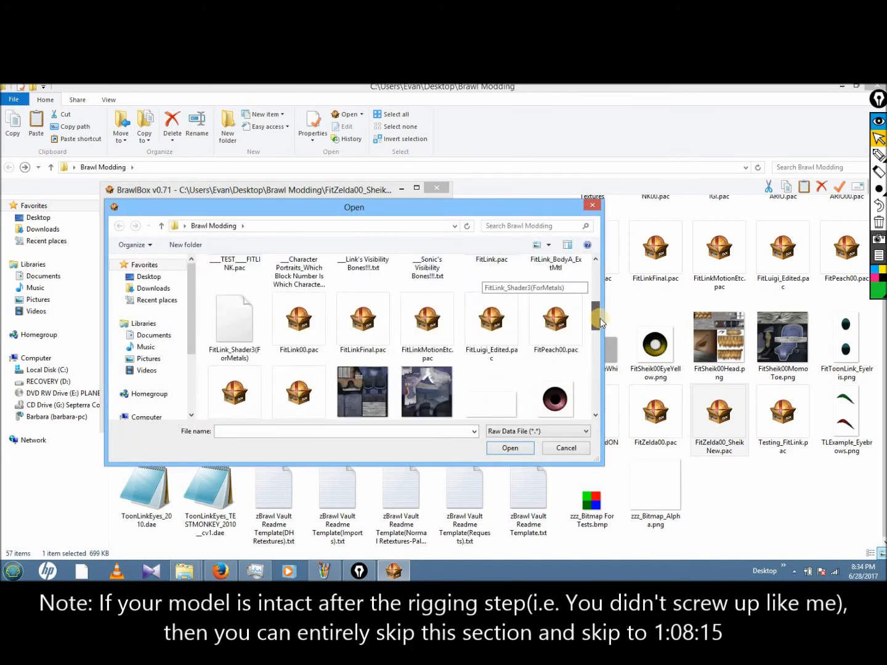
double_click(573, 300)
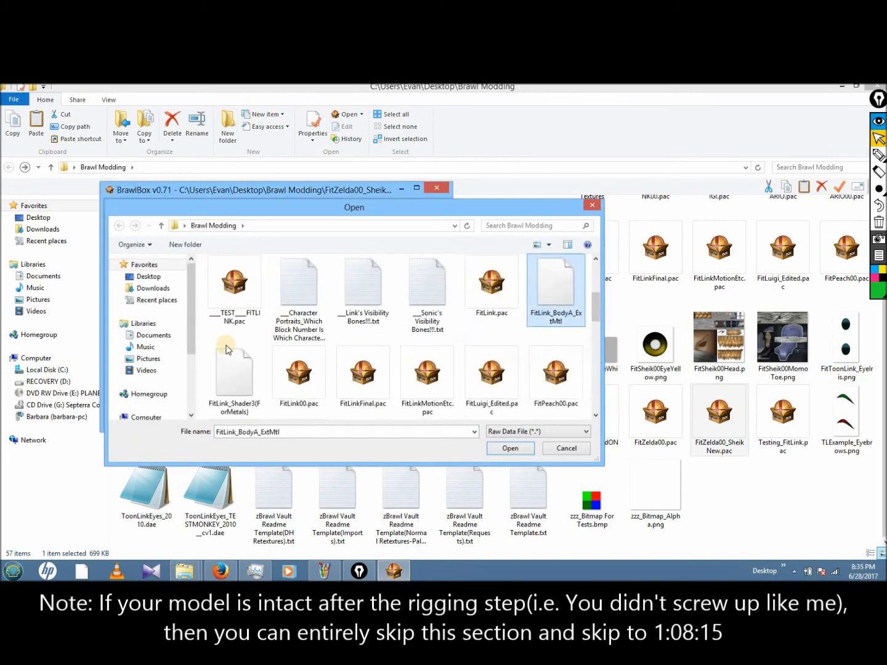
Step: Expand the ZZZZ material and delete one of its two metal00 texture references
click(130, 314)
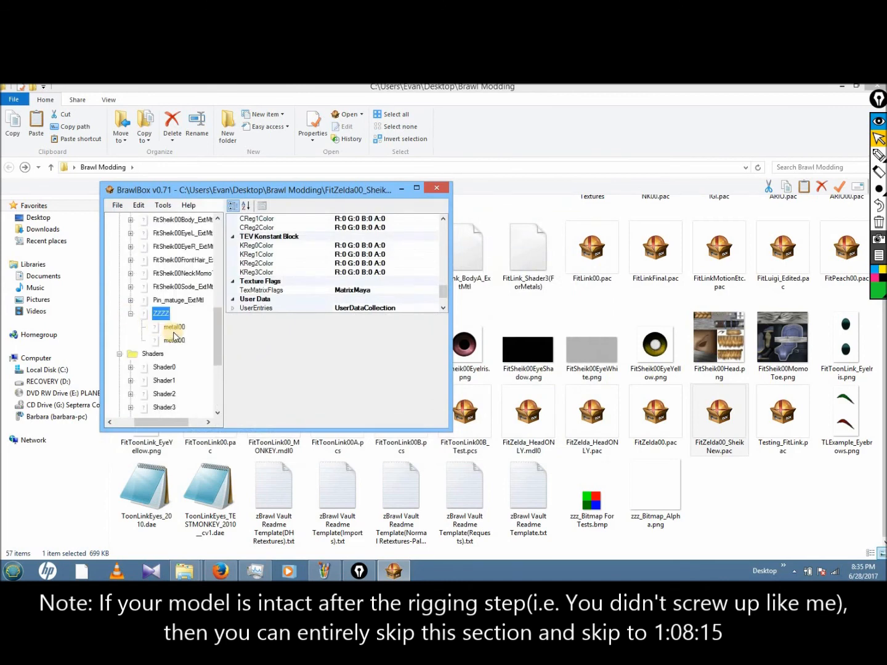
click(174, 327)
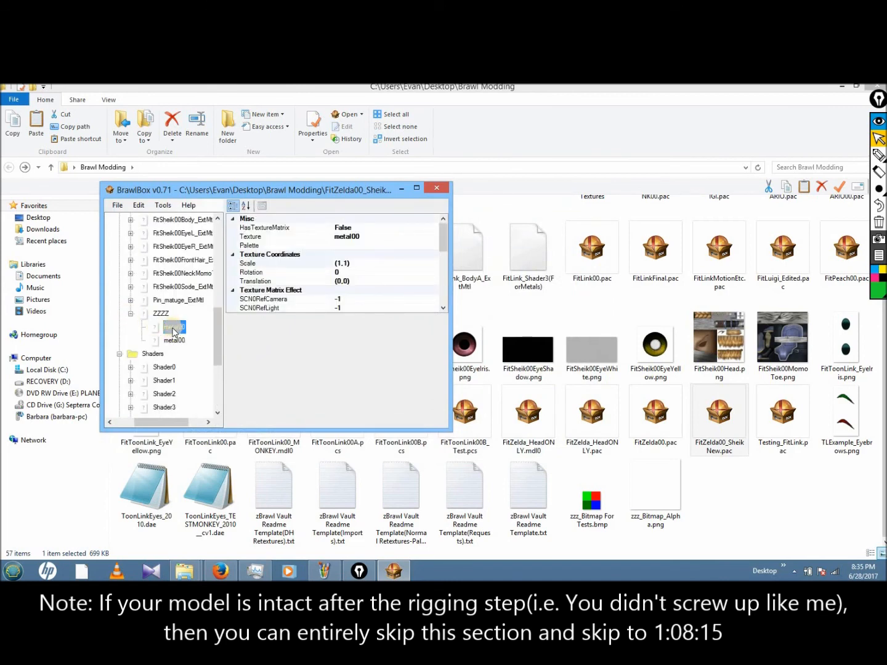
right_click(169, 339)
key(Escape)
key(Delete)
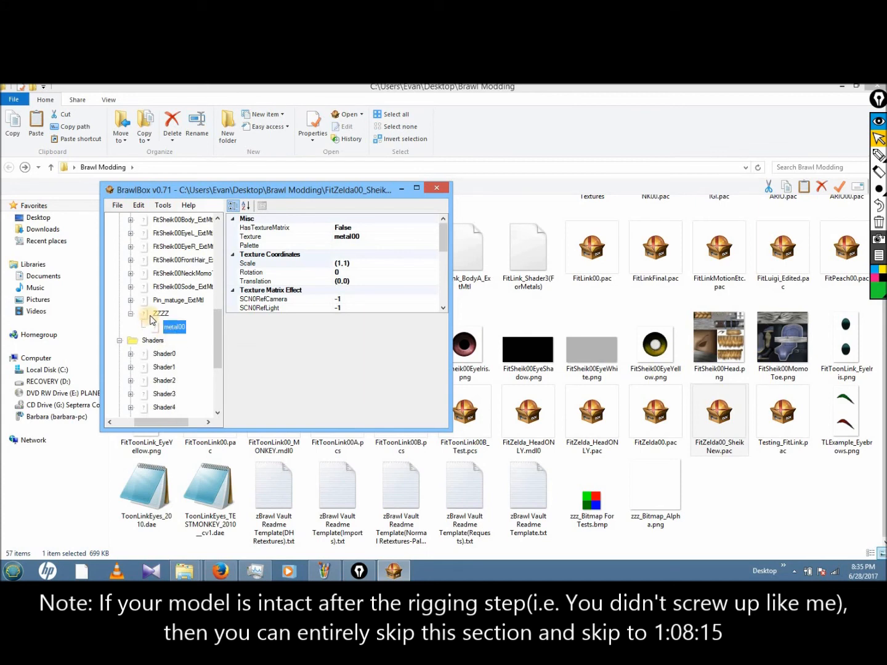
Step: Set the Texture of the remaining metal00 reference in ZZZZ to ShieldTex
click(172, 327)
click(426, 237)
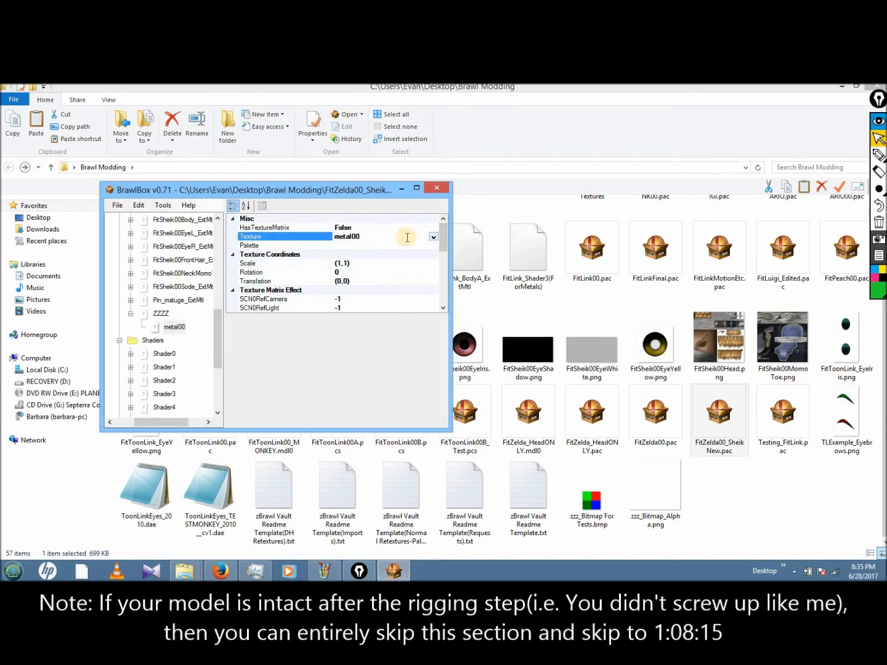
drag(410, 237, 283, 237)
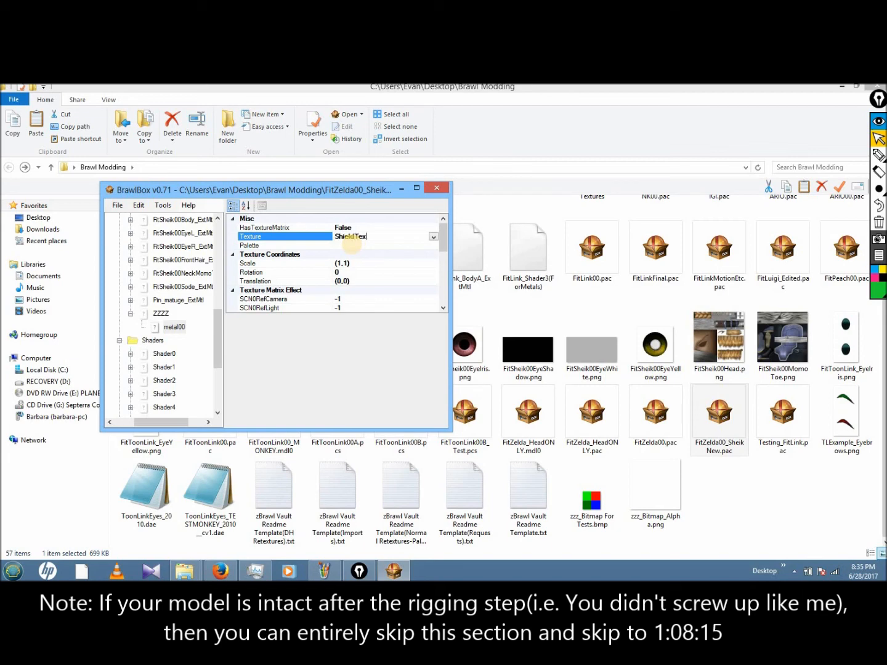
Step: Import zzz_Bitmap For Tests.bmp as a texture into TextureData[0], accepting the offered conversion settings
drag(217, 329, 221, 404)
drag(216, 364, 221, 402)
click(171, 314)
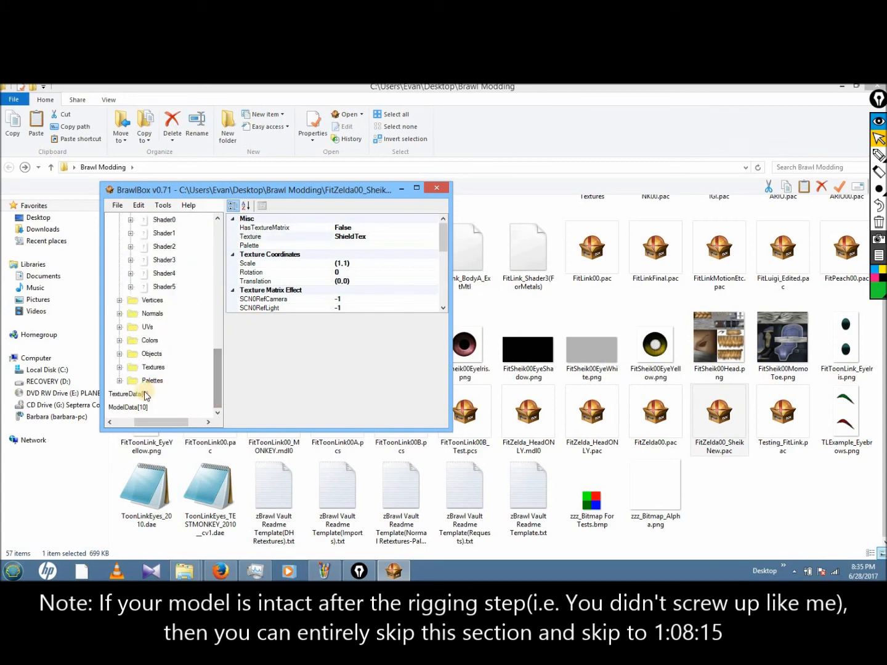
double_click(143, 392)
double_click(145, 396)
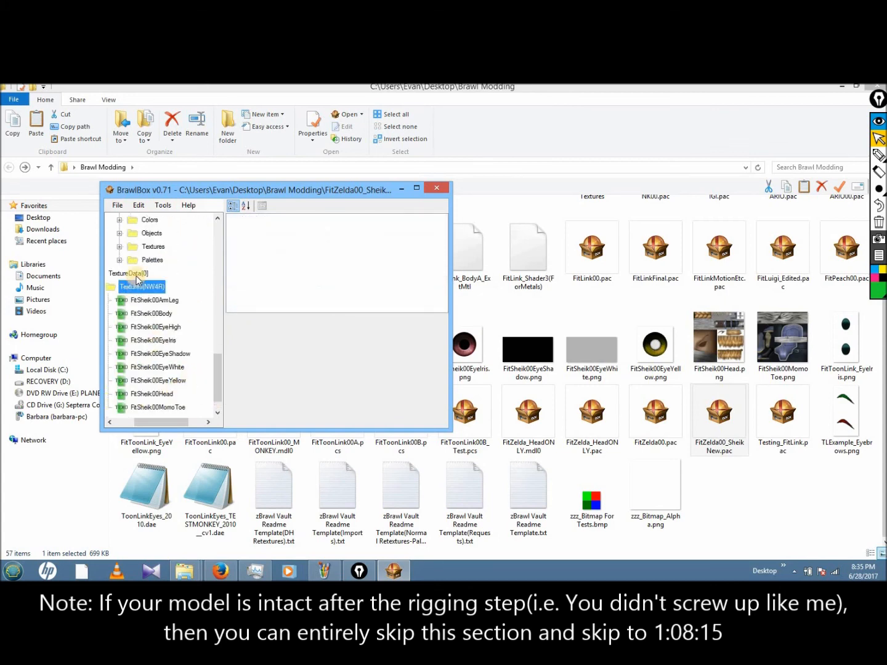
right_click(132, 273)
mouse_move(165, 295)
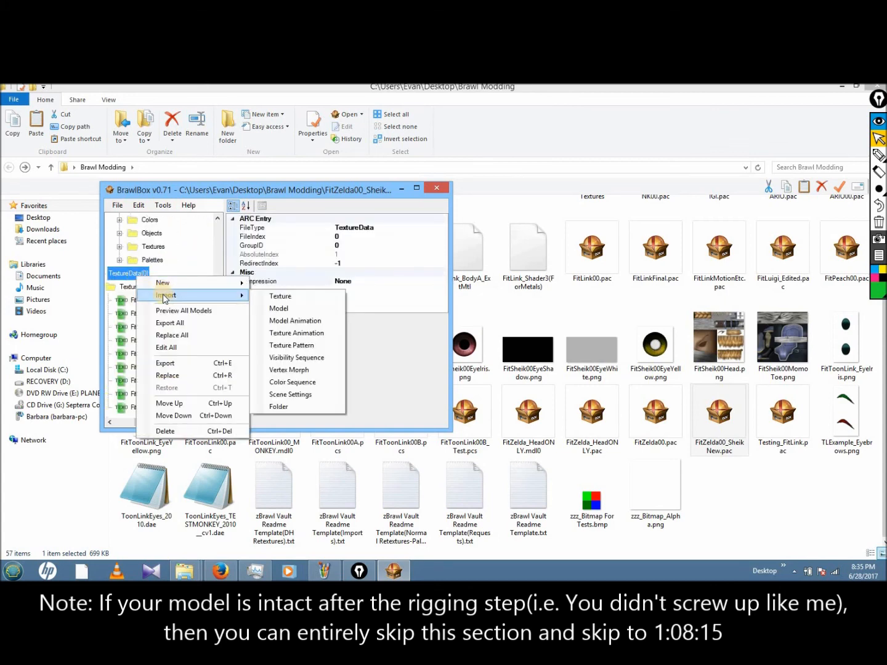
click(279, 295)
scroll(554, 388, down, 3)
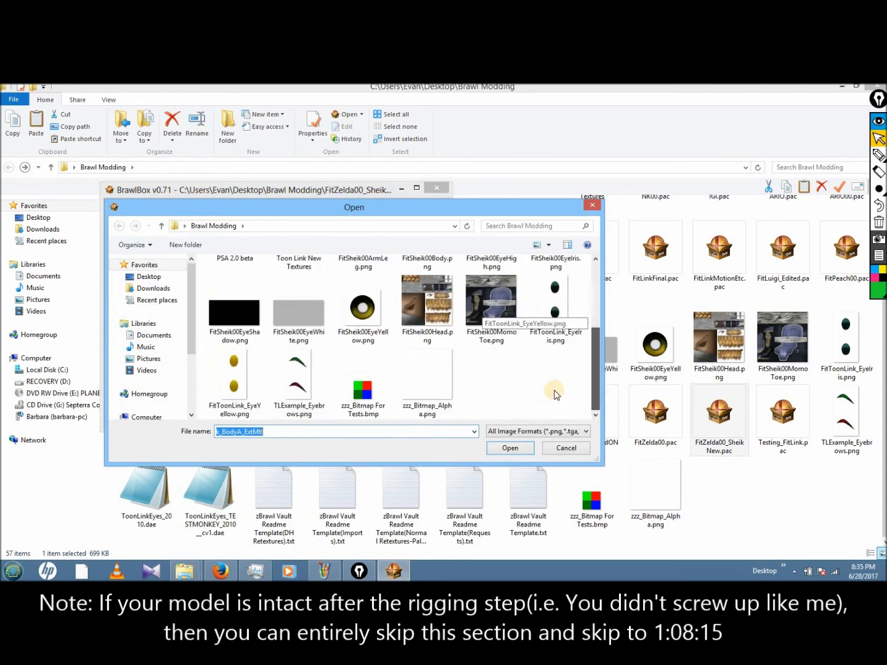
double_click(390, 396)
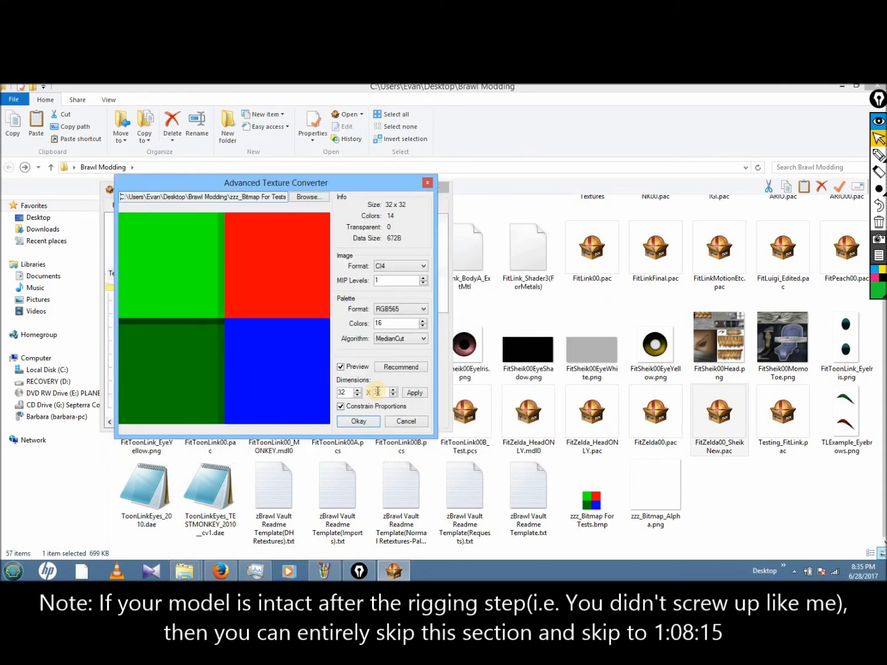
click(359, 421)
Step: Rename the imported zzz_Bitmap For Tests texture to ShieldTex
scroll(218, 390, down, 2)
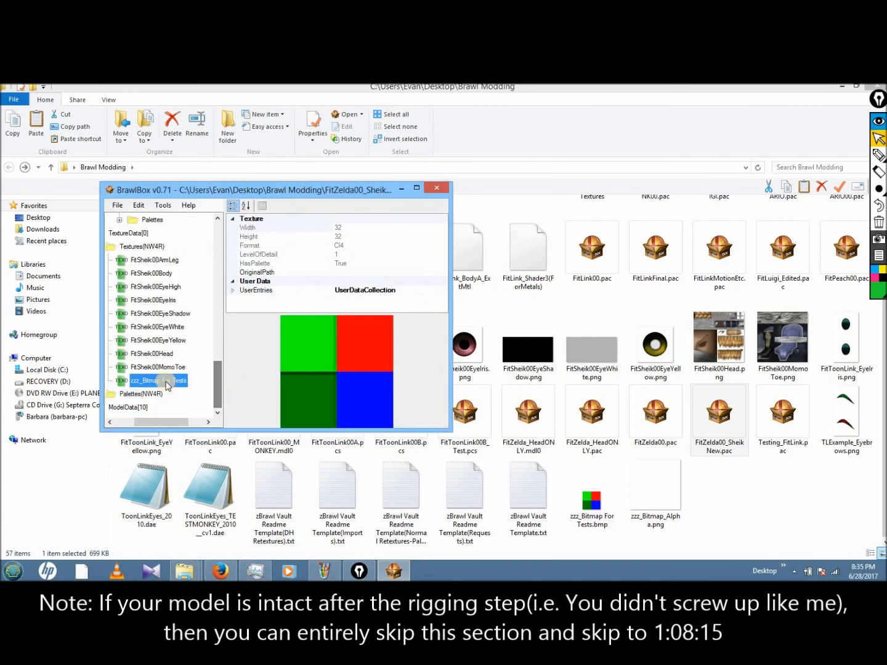
right_click(168, 382)
click(208, 468)
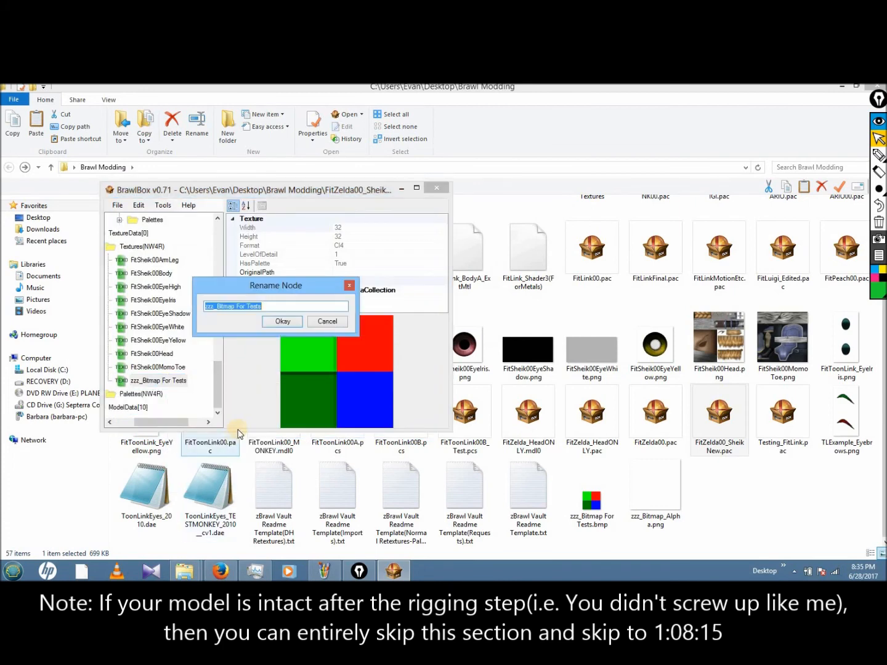
text(ShieldTex)
click(269, 323)
Step: Delete the imported ShieldTex texture and collapse TextureData[0]
click(161, 369)
click(154, 380)
key(Delete)
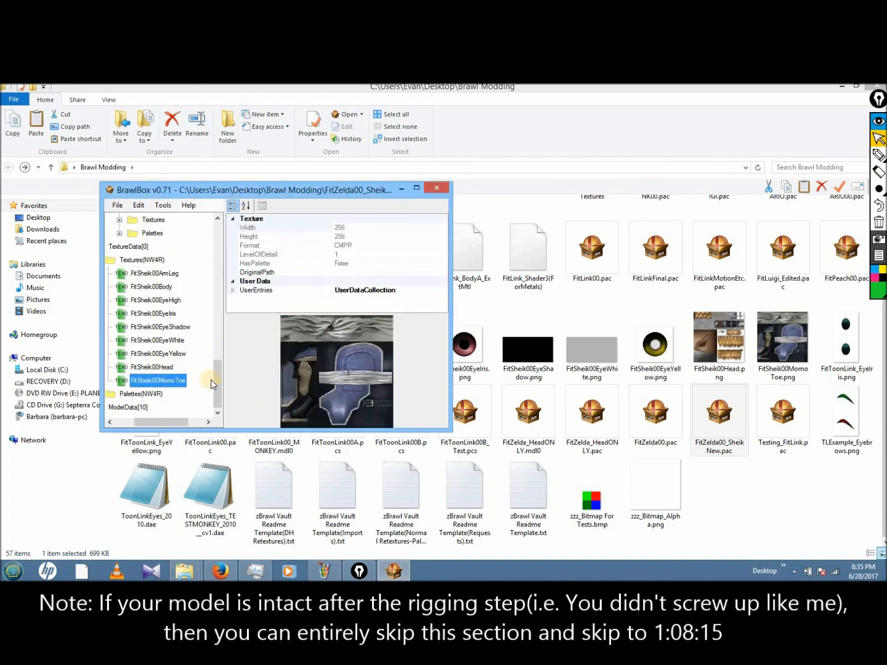
click(141, 259)
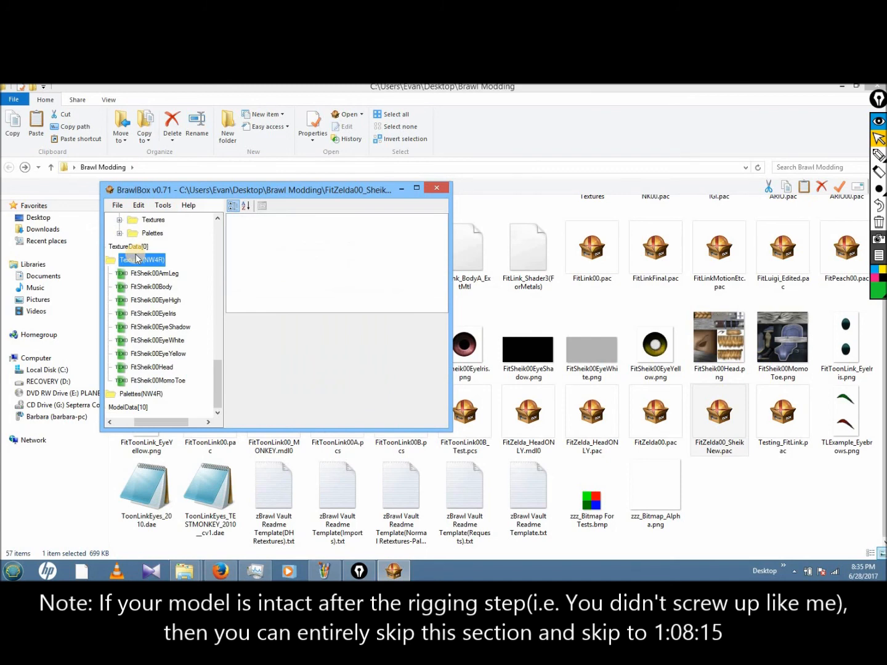
double_click(134, 246)
Step: Collapse the ZZZZ material and delete it from the Materials list
scroll(157, 290, up, 2)
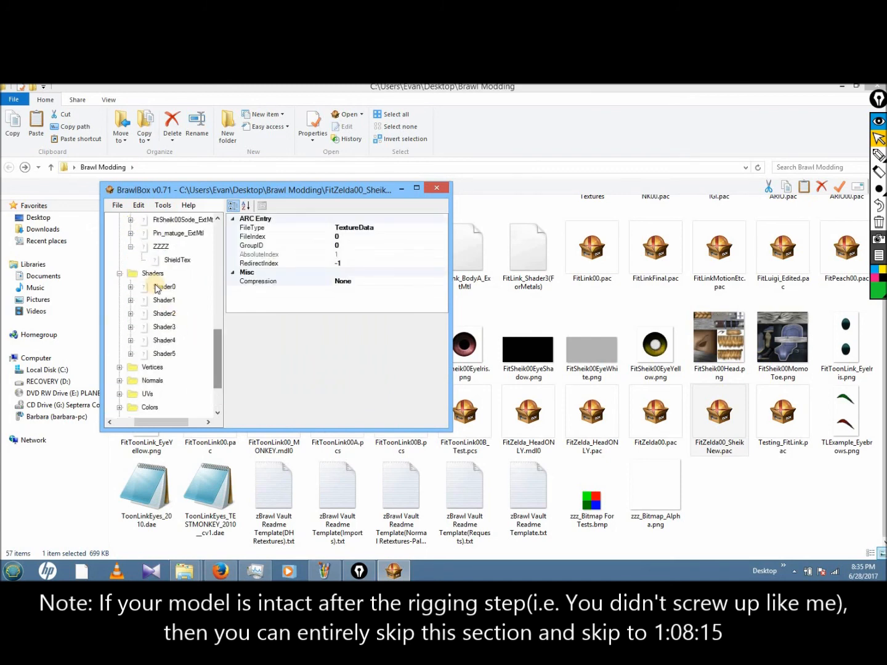
click(157, 287)
click(178, 260)
double_click(160, 246)
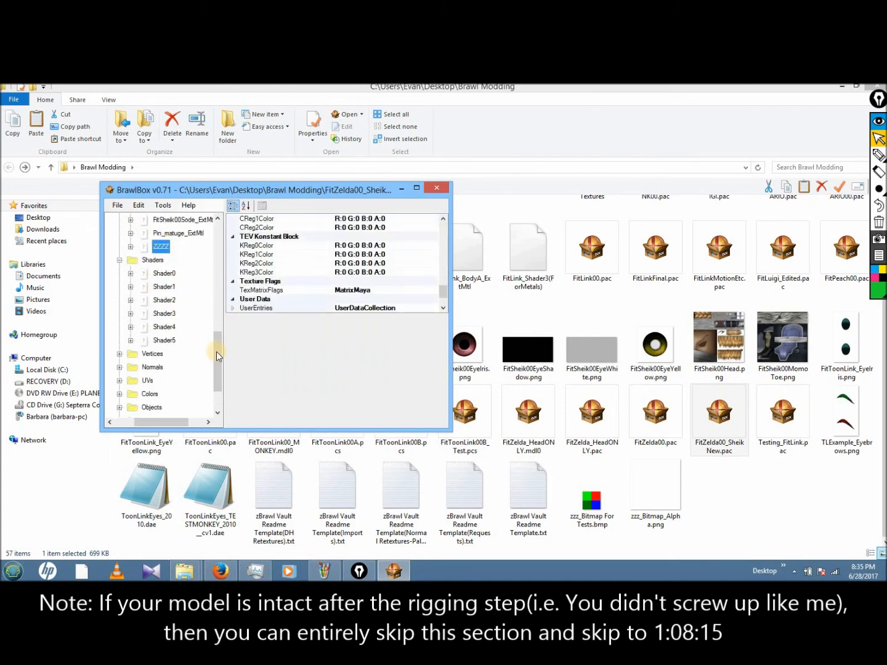
scroll(213, 320, up, 2)
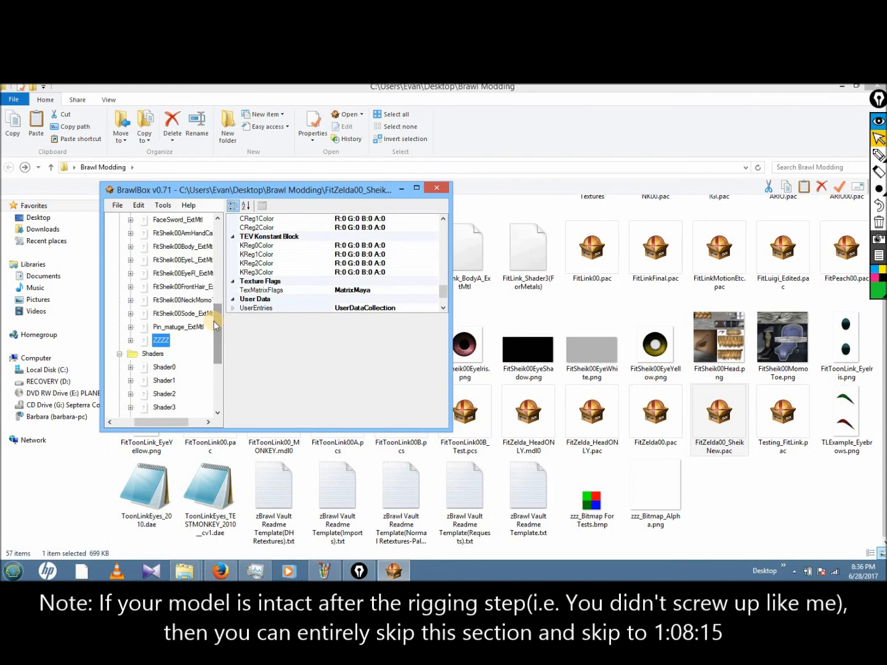
key(Delete)
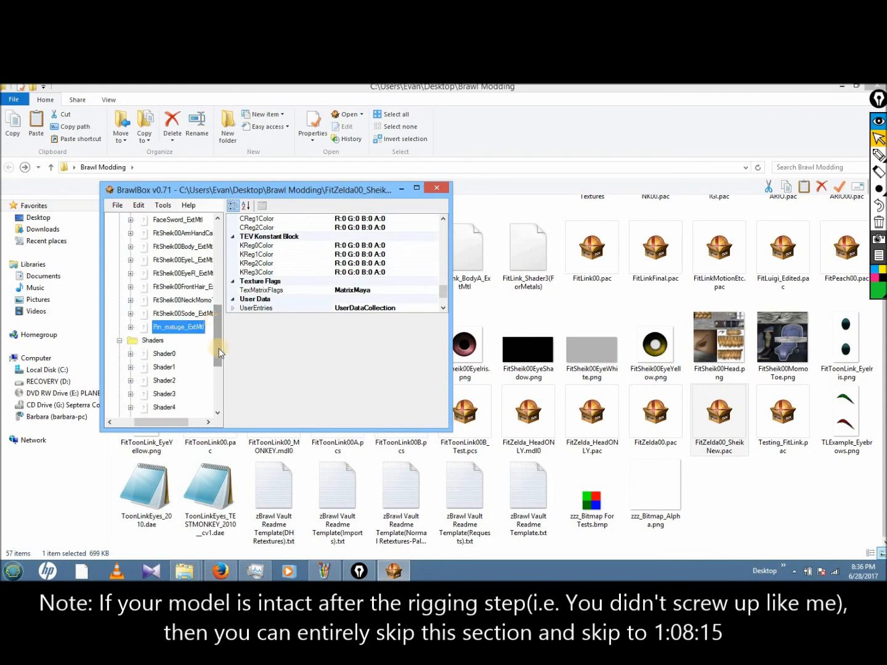
Step: Collapse the Materials list and the FitZelda00 model, and save the file
scroll(220, 339, down, 2)
scroll(215, 307, up, 5)
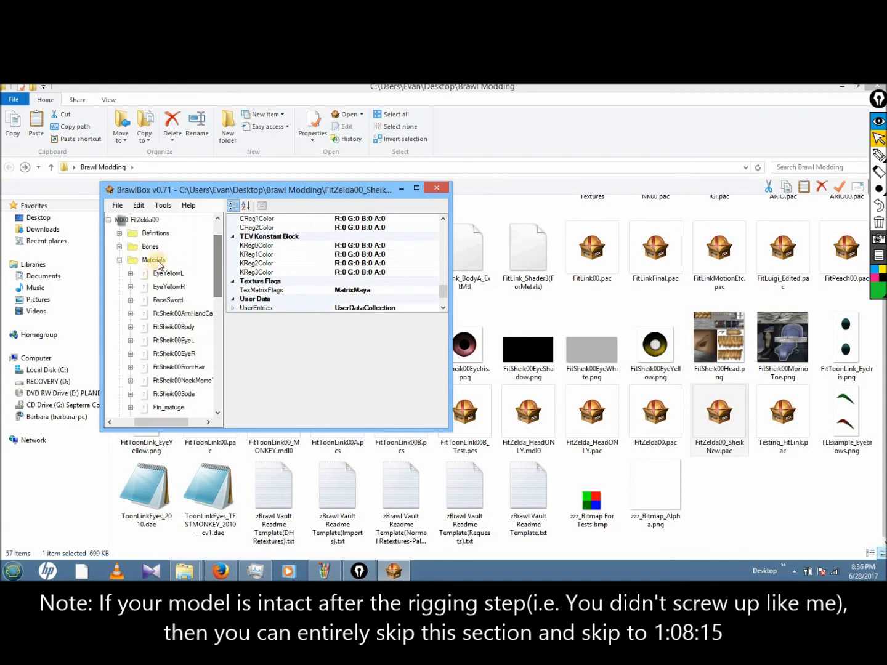
click(155, 260)
scroll(180, 267, up, 1)
double_click(176, 260)
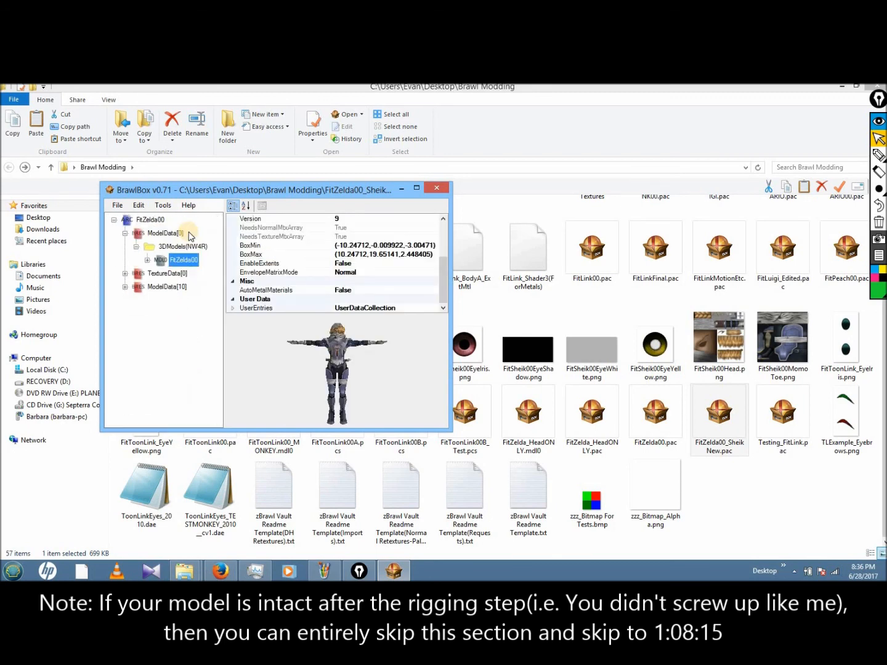
click(117, 205)
click(118, 205)
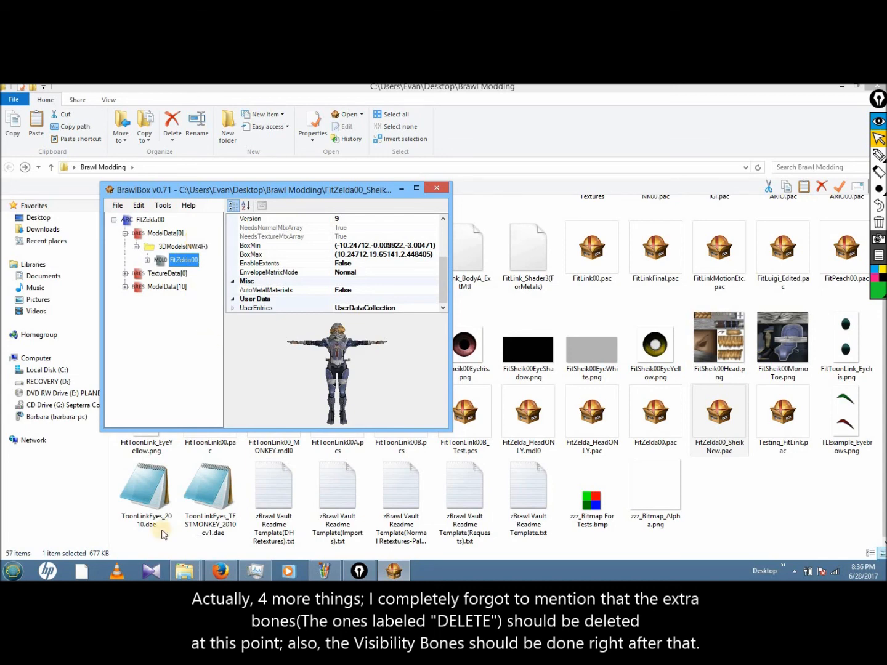
Step: Open a new File Explorer window and go to the folder Downloads\__ISOs\SSBB\fighter\sonic
right_click(187, 572)
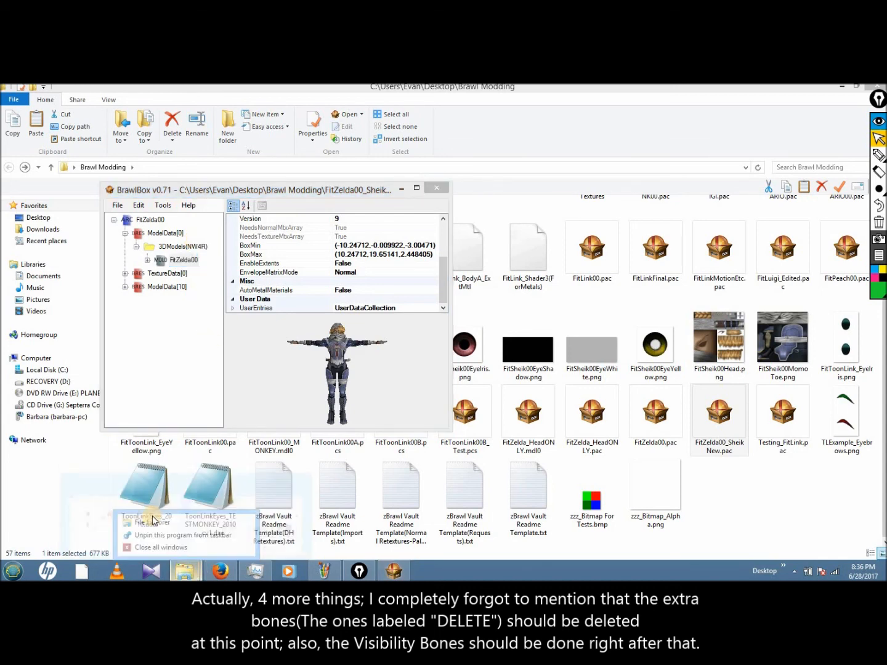
click(152, 518)
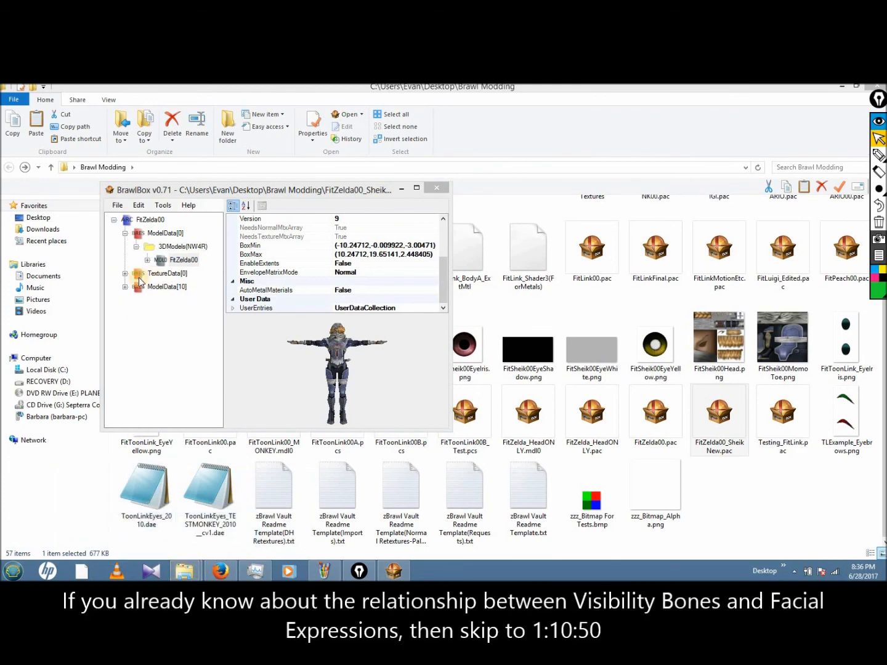
click(584, 217)
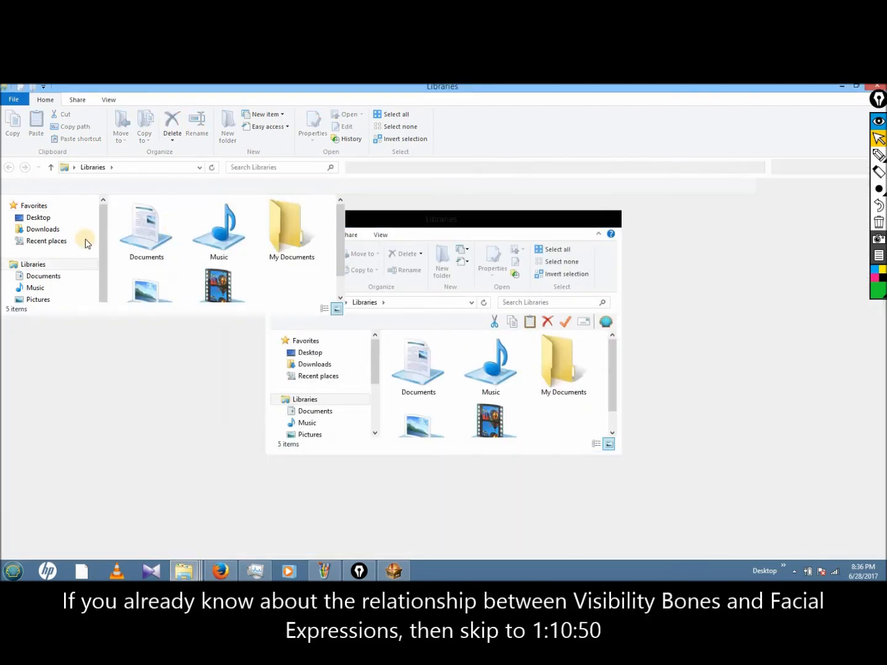
click(44, 230)
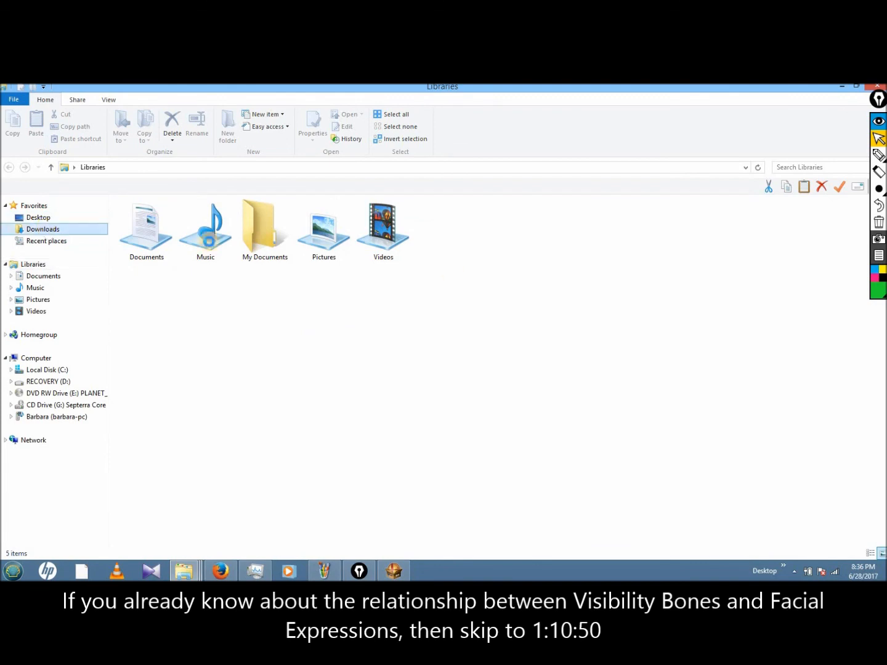
double_click(564, 214)
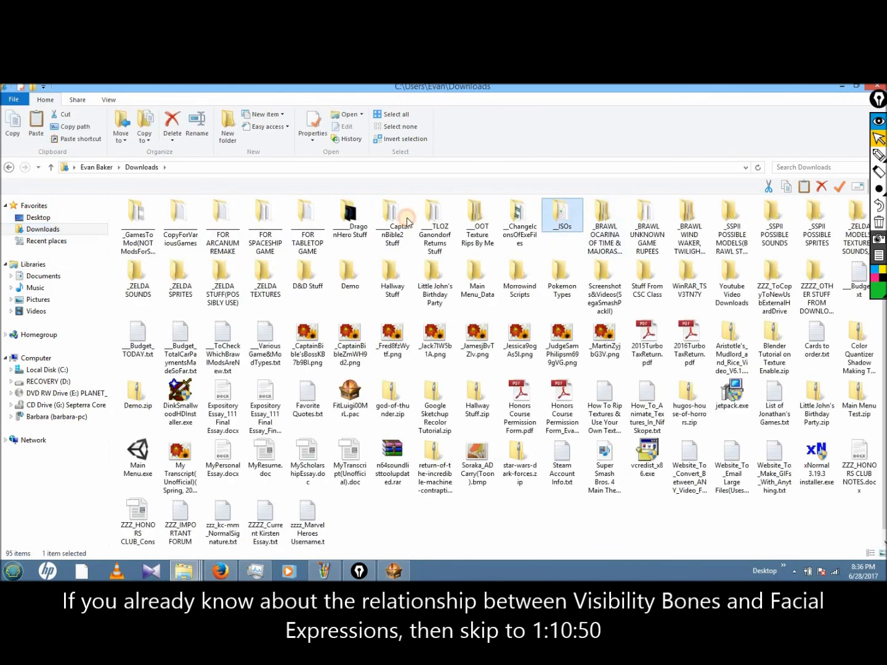
double_click(388, 222)
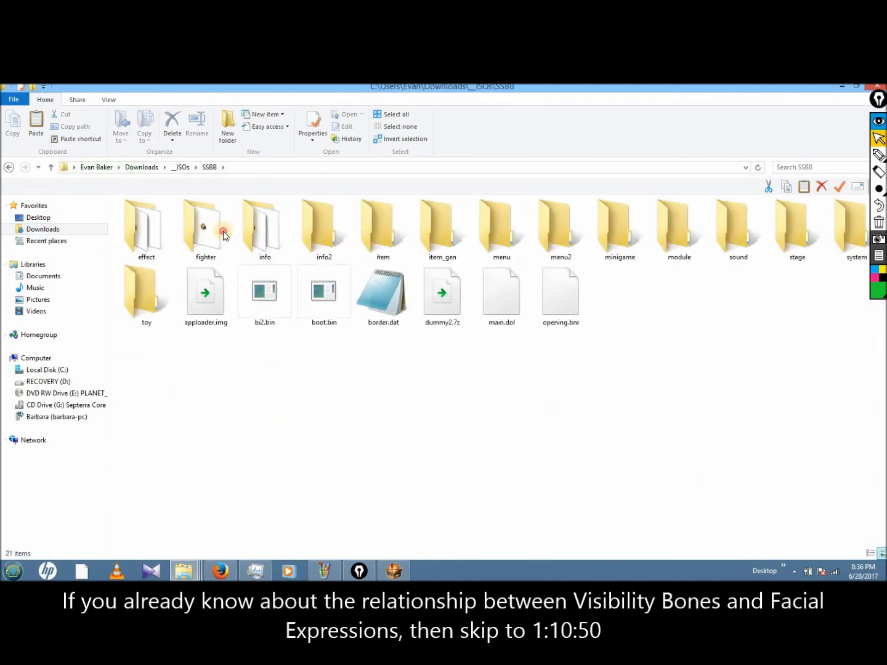
double_click(207, 231)
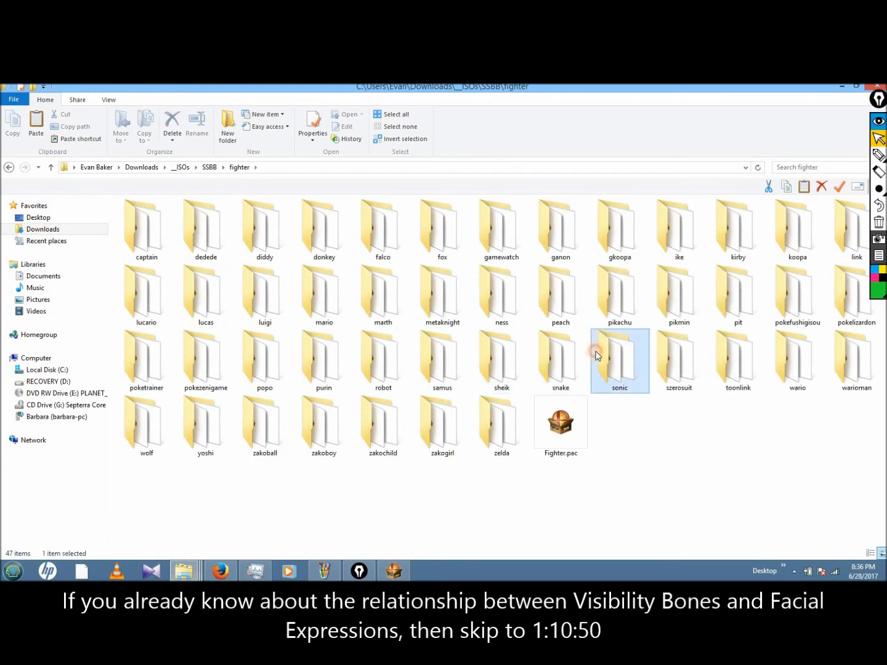
double_click(618, 358)
Step: Open FitSonic00.pcs in BrawlBox, close the folder window, and select the FitSonic00 model under ModelData[0]
click(265, 230)
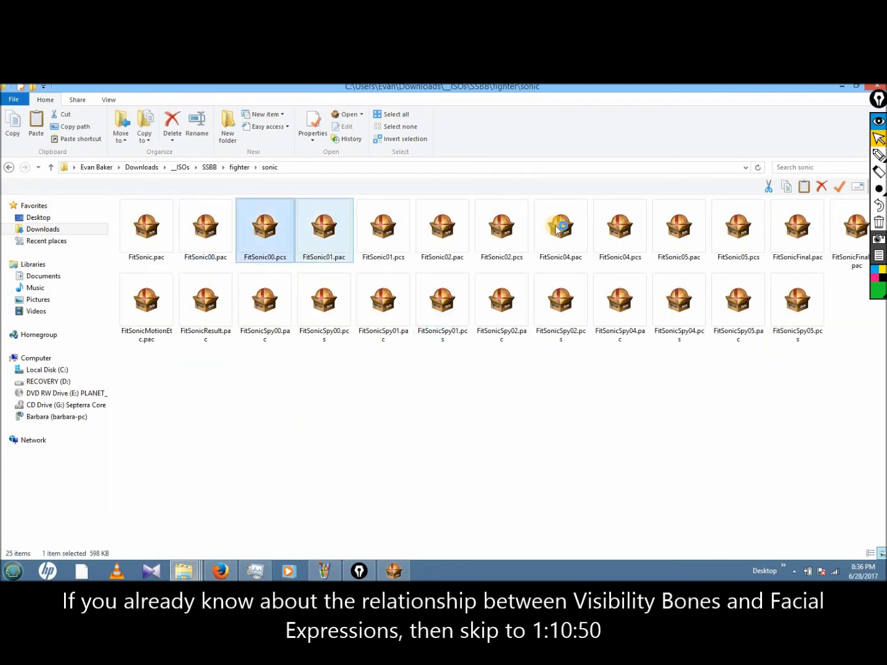
click(875, 86)
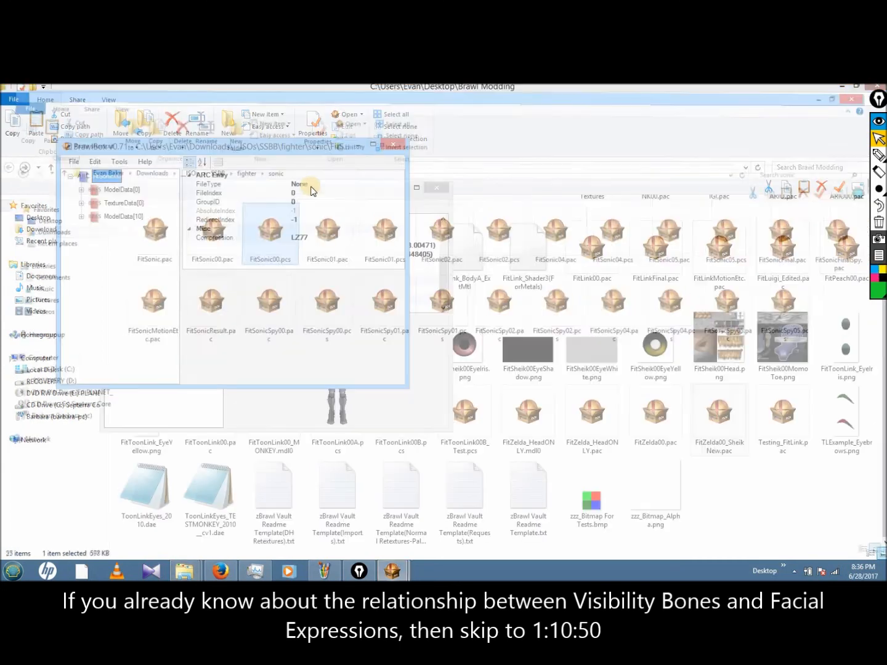
double_click(121, 190)
double_click(135, 202)
click(141, 217)
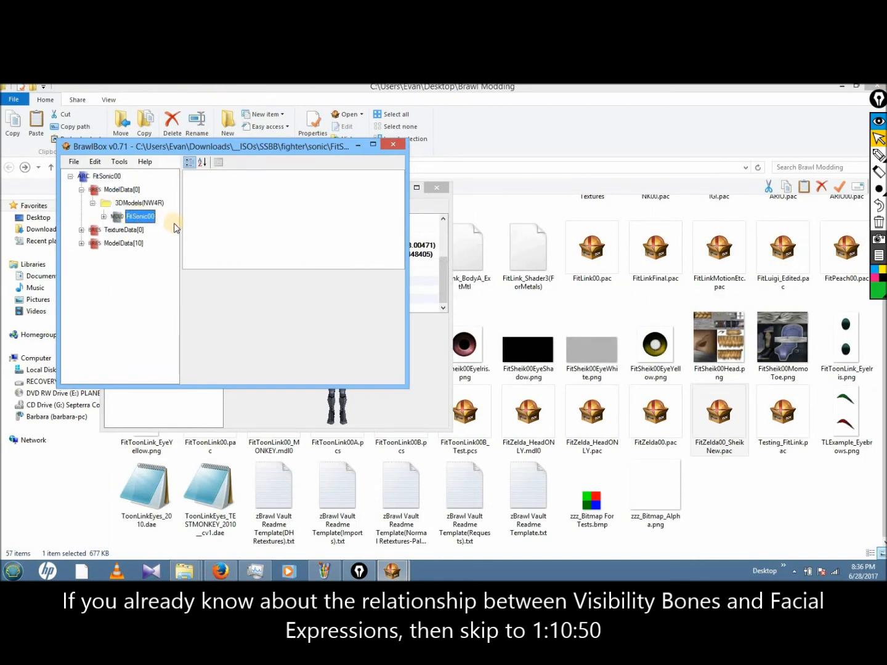
Step: Expand the Objects group of the FitSonic00 model and display polygon0's VisibilityBone property
right_click(175, 225)
key(Escape)
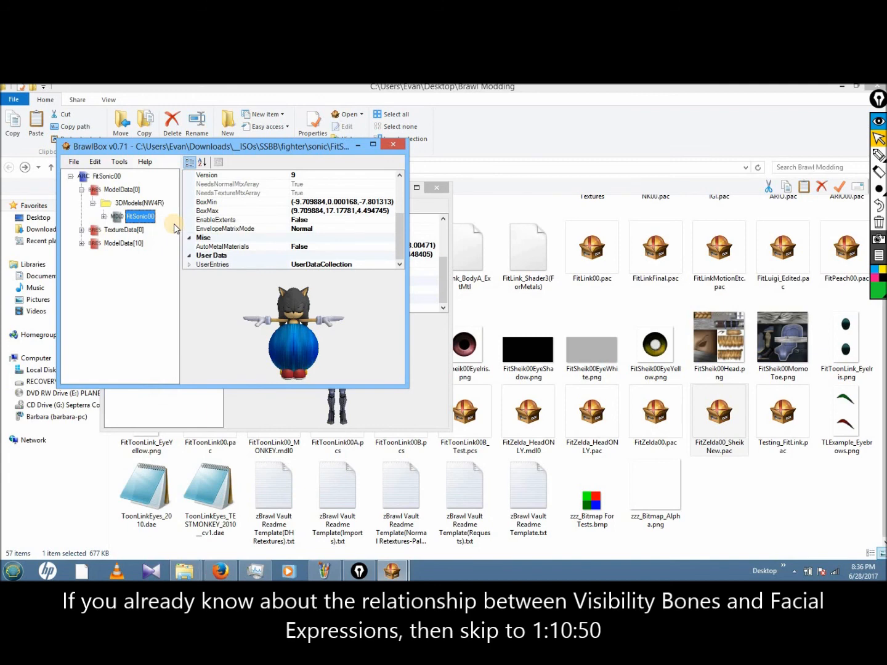
click(413, 160)
double_click(130, 219)
double_click(141, 336)
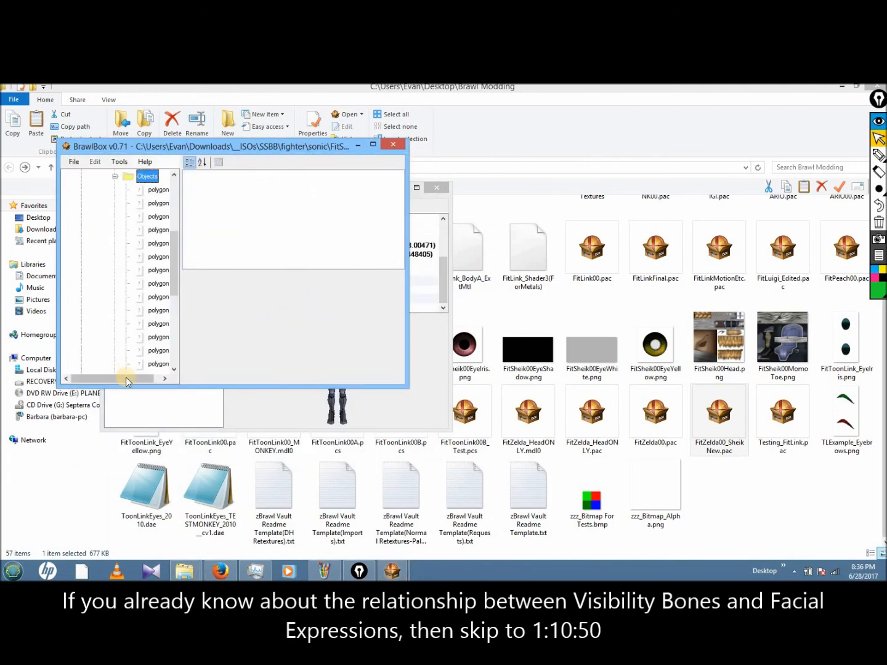
click(157, 189)
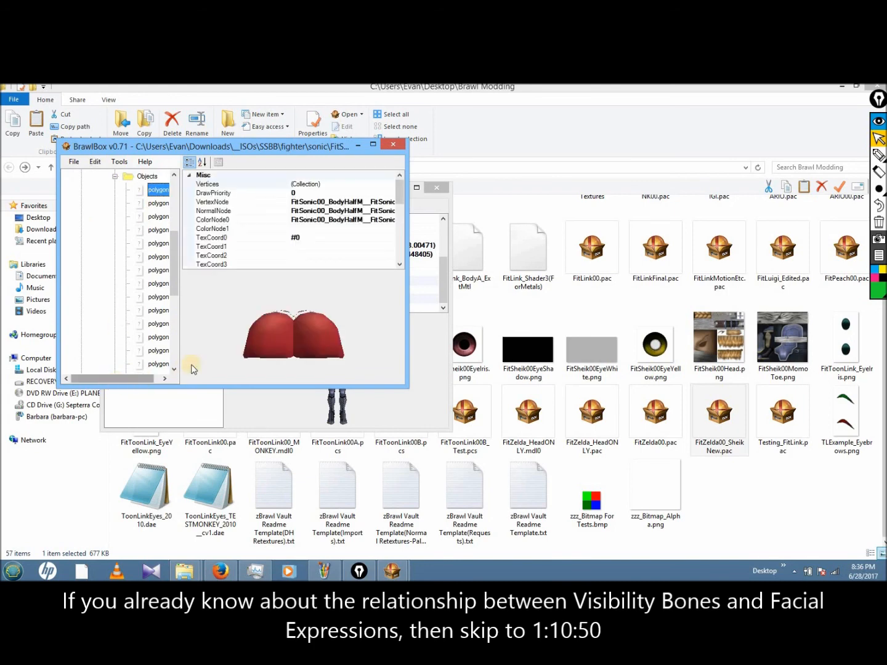
scroll(367, 234, down, 4)
click(235, 237)
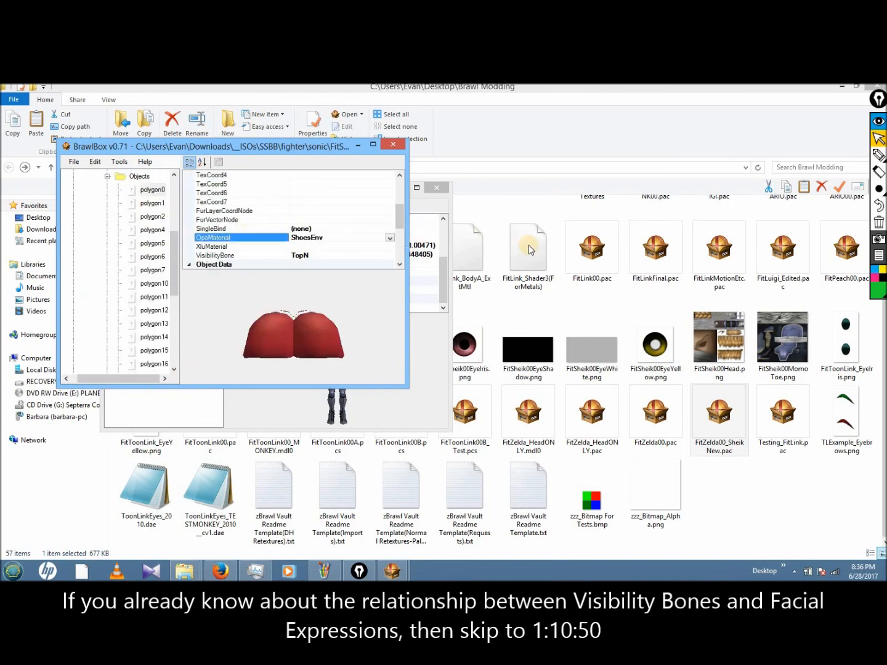
Step: Underline the VisibilityBone property in green with the screen annotation pen, and return to the normal pointer
click(878, 154)
click(843, 155)
drag(192, 265, 321, 269)
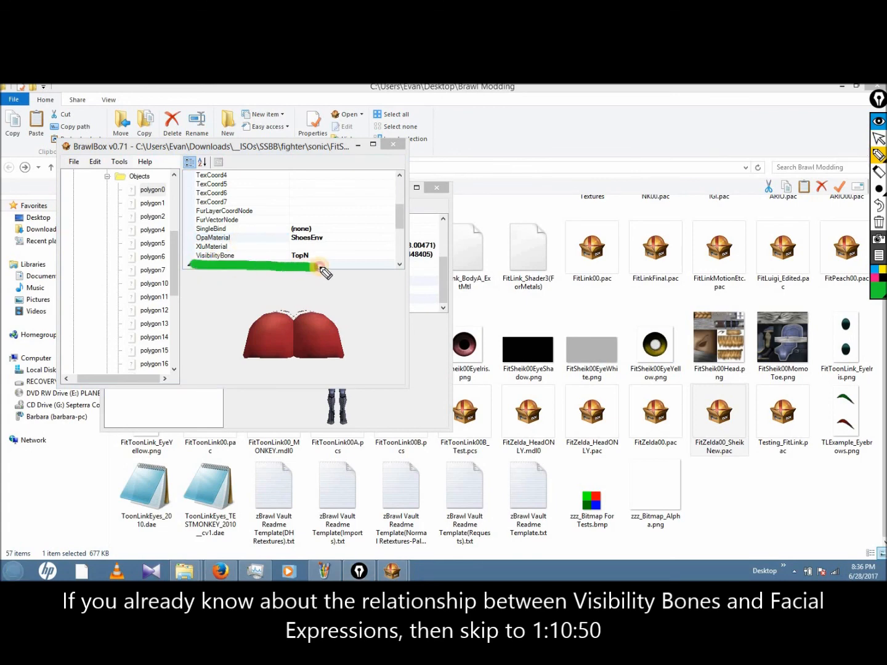
click(878, 138)
Step: Step through Sonic's objects from polygon1 to polygon14, checking each one's shape and visibility bone
click(143, 208)
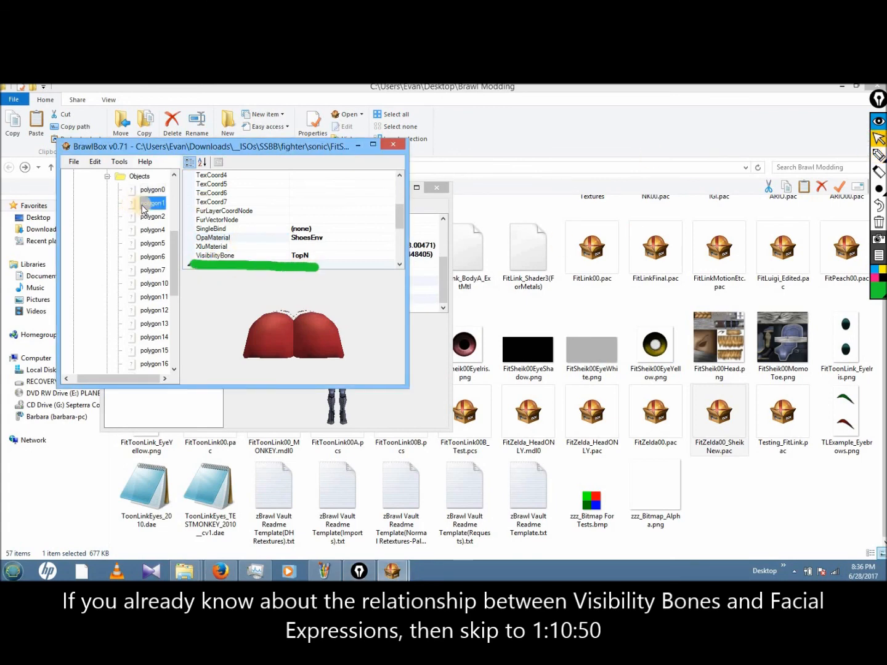
key(Down)
key(Down)
key(Down)
key(Down)
key(Down)
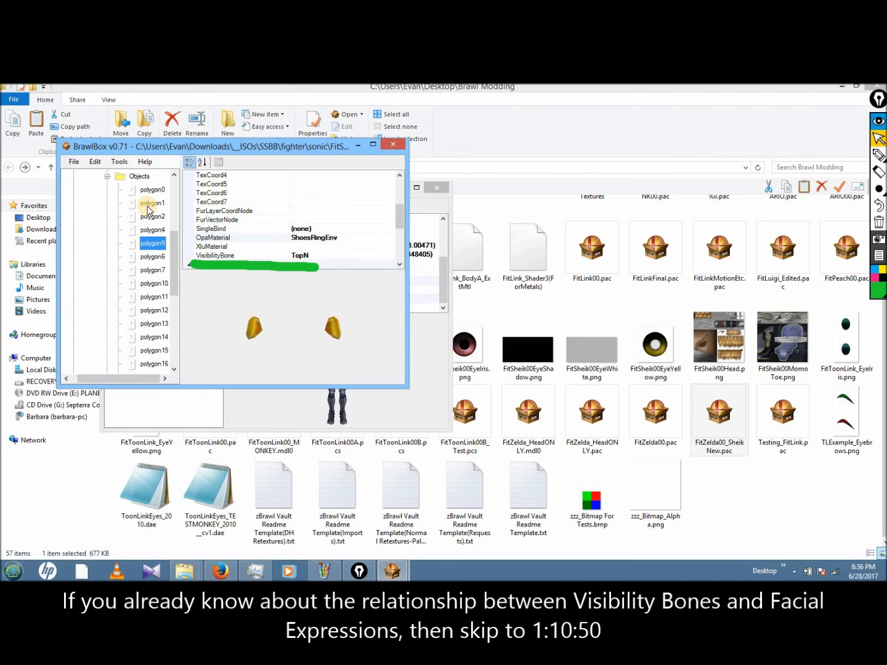
key(Down)
key(Down)
key(Down)
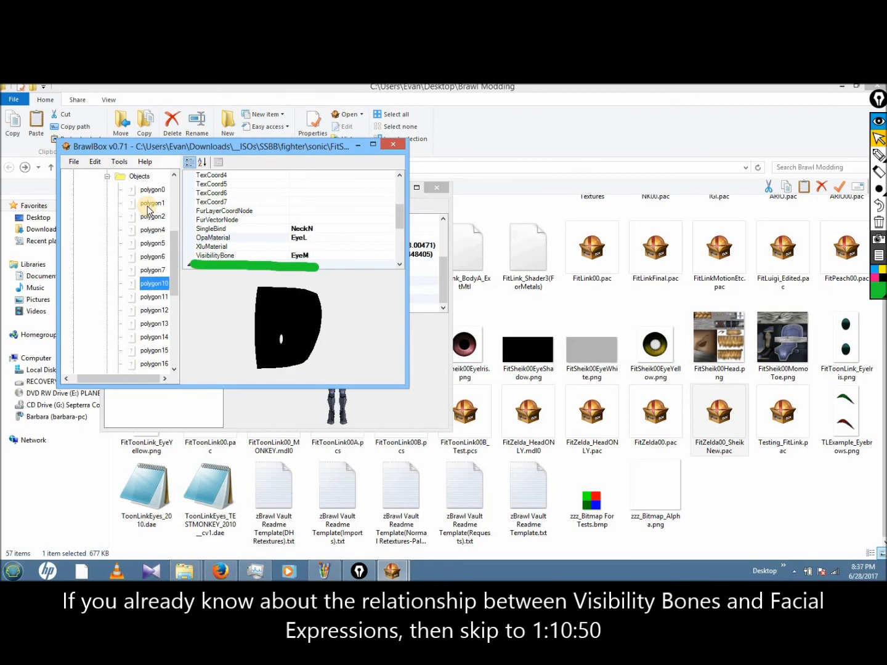
key(Down)
key(Down)
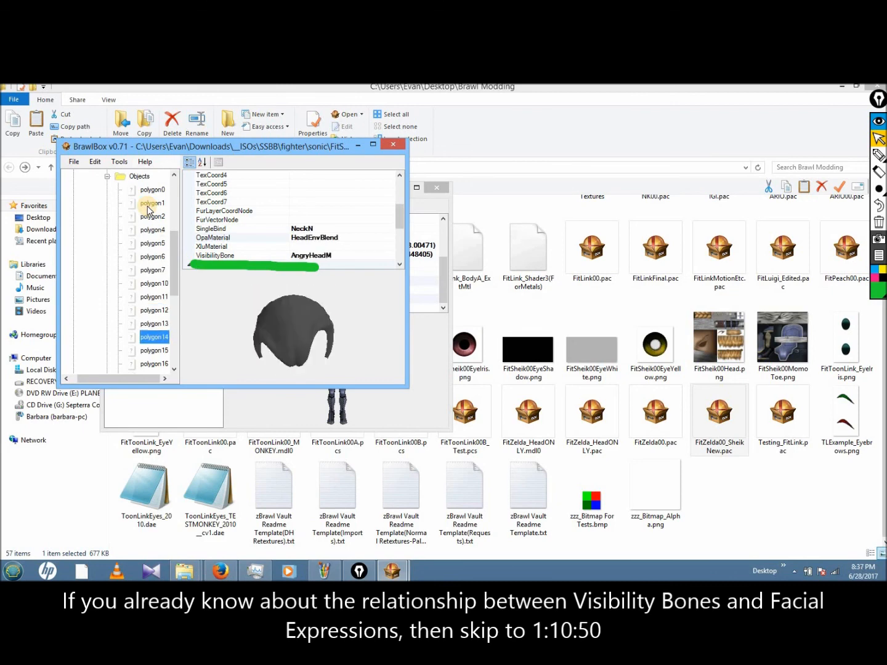
Step: Review the visibility bones of Sonic's head, mouth and eyelid objects between polygon14 and polygon20
scroll(141, 262, down, 1)
scroll(141, 262, down, 2)
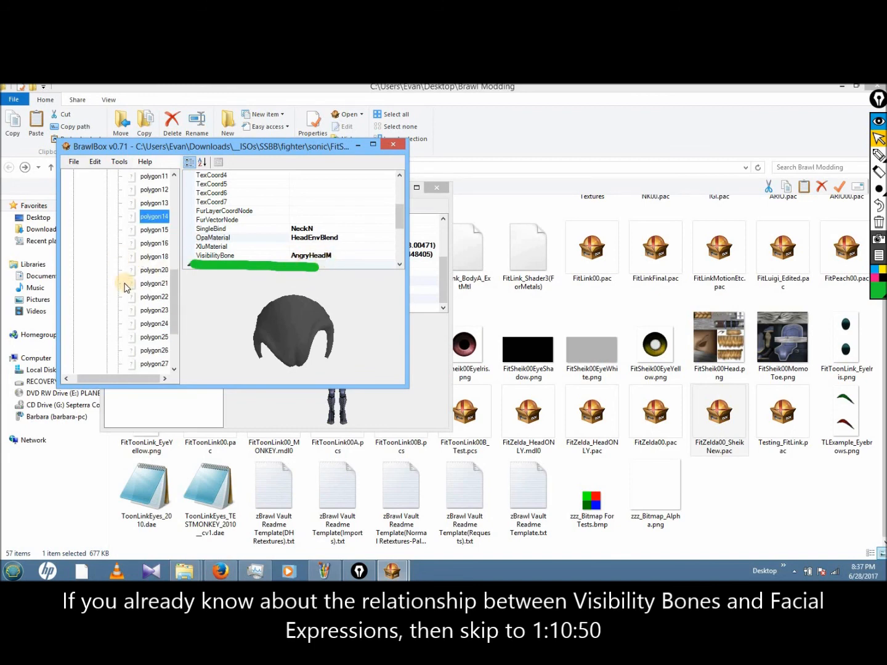
key(Down)
key(Down)
key(Up)
key(Down)
key(Down)
key(Down)
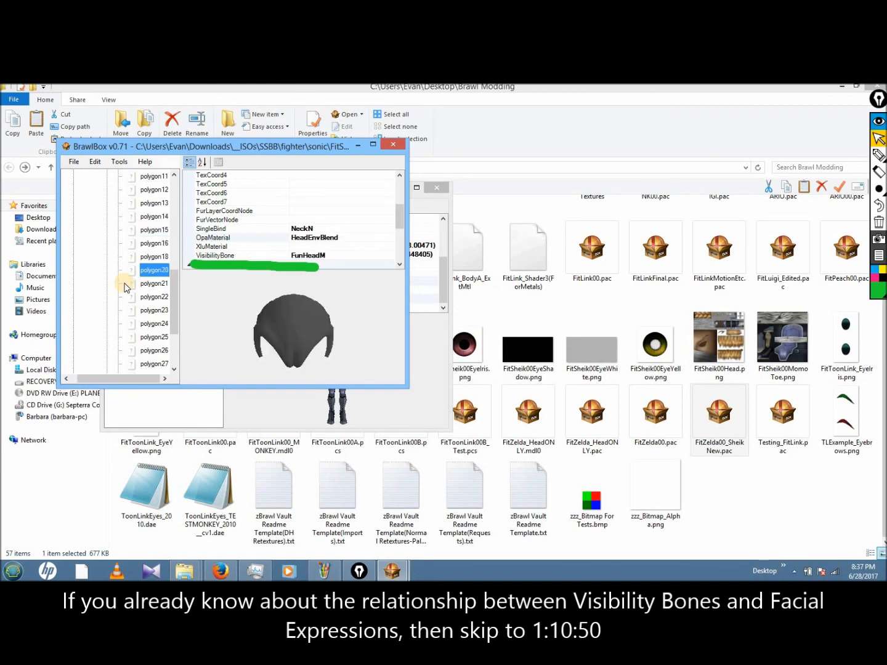
key(Up)
key(Up)
key(Up)
key(Down)
key(Down)
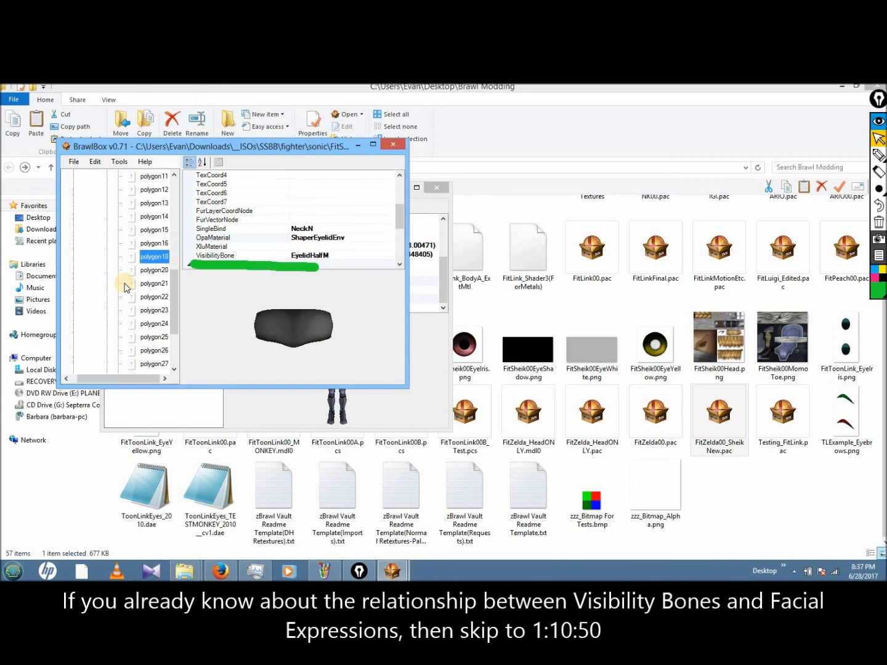
Step: Compare the closed and half-closed eyelid objects, polygon16 and polygon18, and their visibility bones
key(Up)
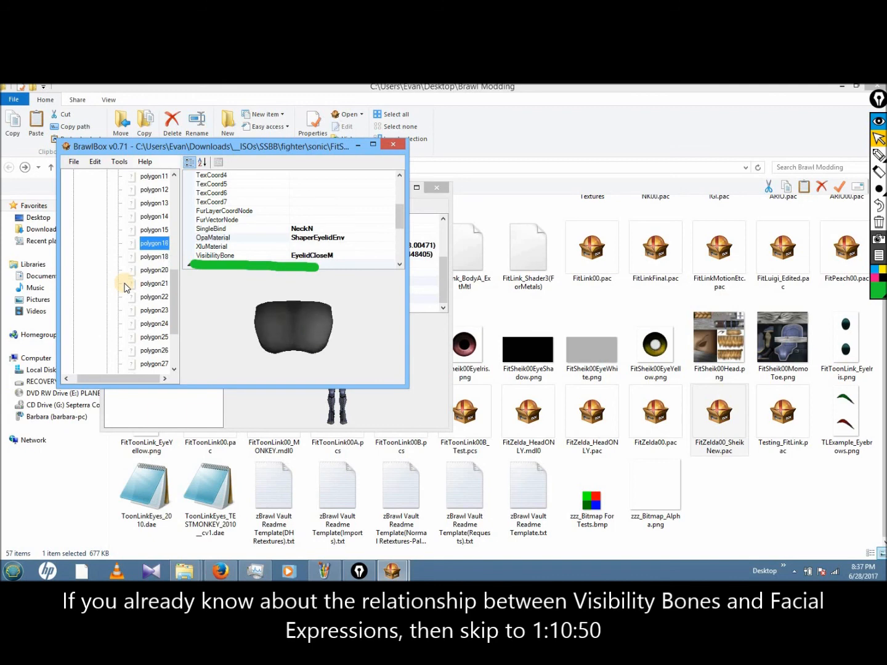
key(Down)
key(Up)
key(Down)
key(Up)
key(Down)
key(Up)
key(Down)
key(Up)
key(Down)
key(Down)
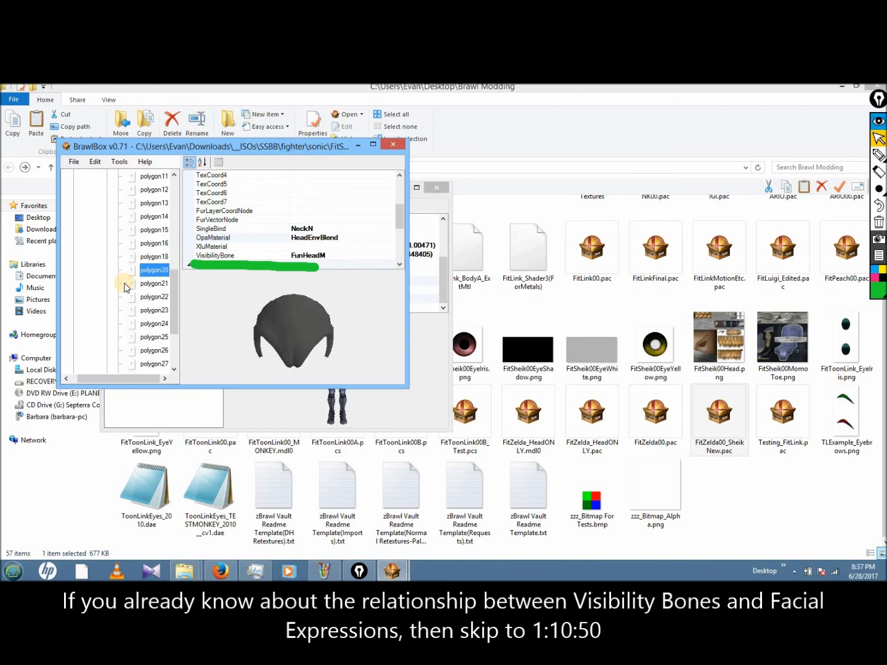
Step: Compare the head and mouth objects from polygon20 to polygon24 and the expression each visibility bone controls
key(Down)
key(Up)
key(Down)
key(Up)
key(Down)
key(Down)
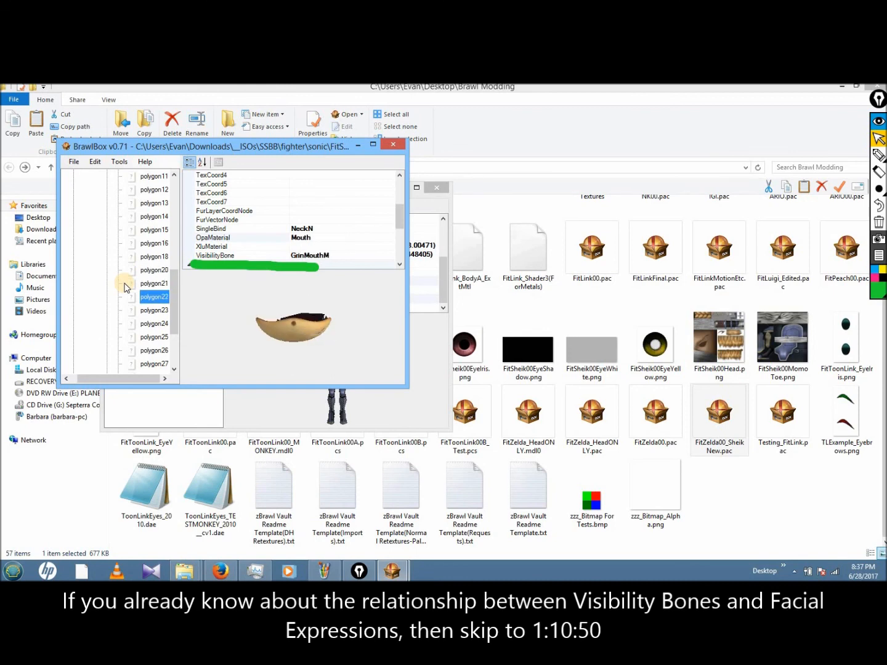
key(Down)
key(Up)
key(Down)
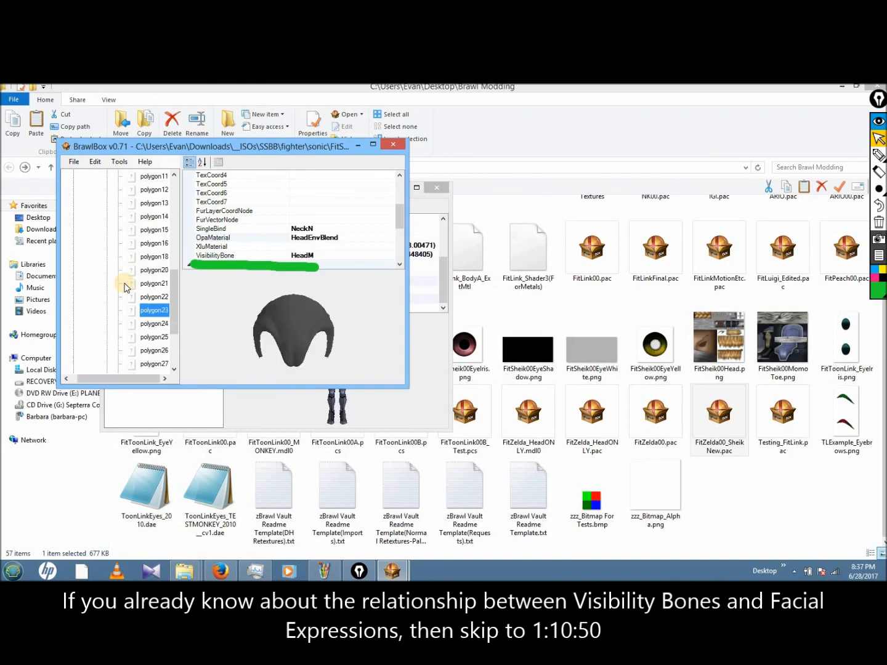
key(Up)
key(Down)
key(Down)
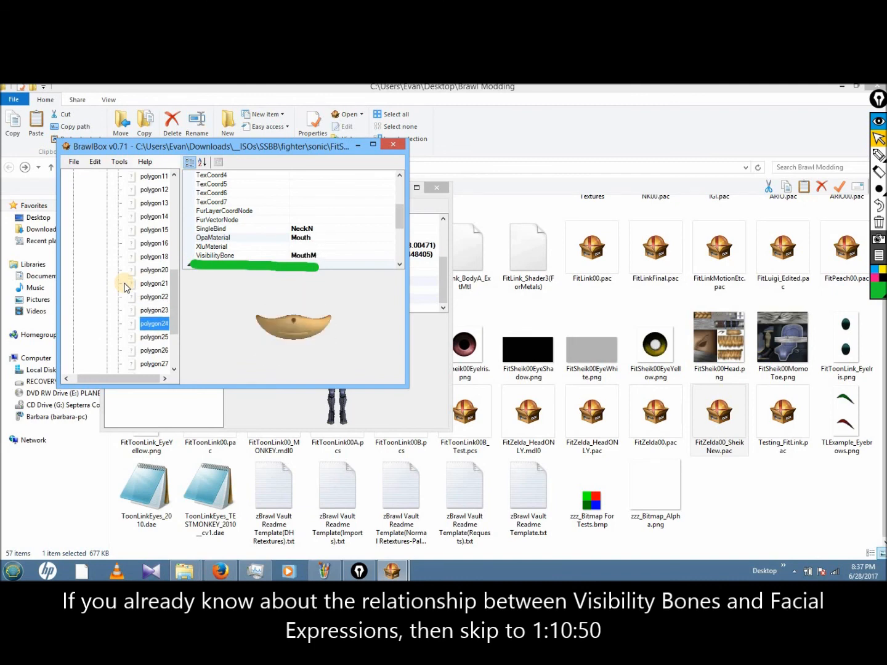
Step: Compare Sonic's normal head and mouth with polygon25, polygon26 and the objects after them, checking their visibility bones
key(Down)
key(Up)
key(Up)
key(Down)
key(Down)
key(Down)
key(Up)
key(Up)
key(Up)
key(Down)
key(Down)
key(Down)
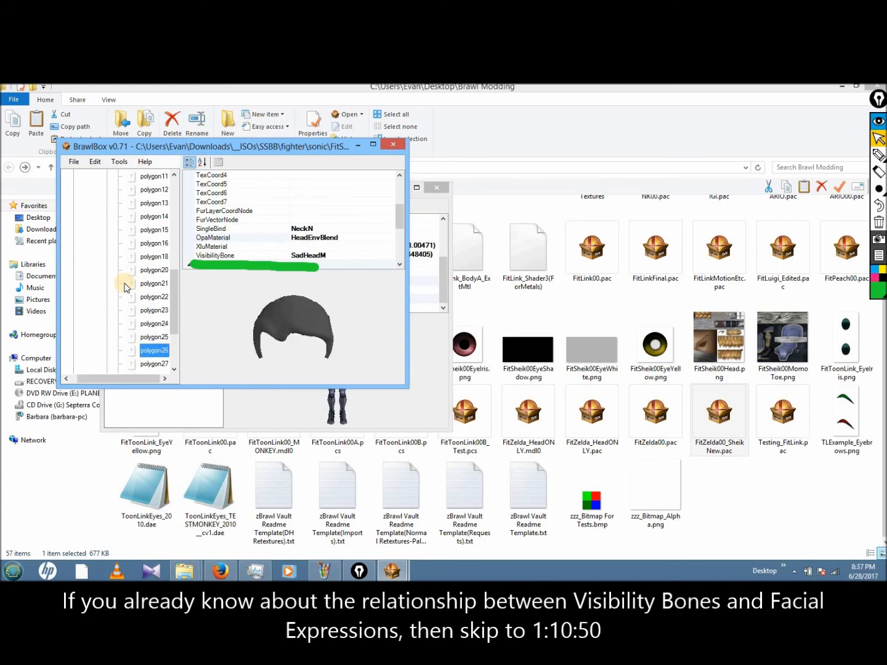
key(Down)
key(Down)
key(Down)
key(Down)
key(Down)
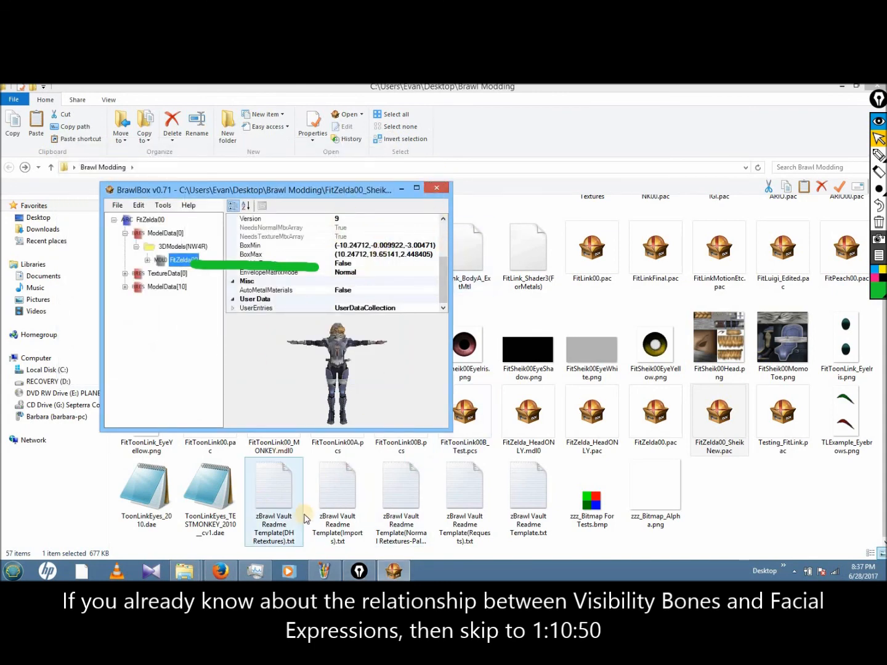
Step: Open FitLink00.pac from the Brawl Modding folder and select the FitLink00 model under ModelData[0]
click(752, 524)
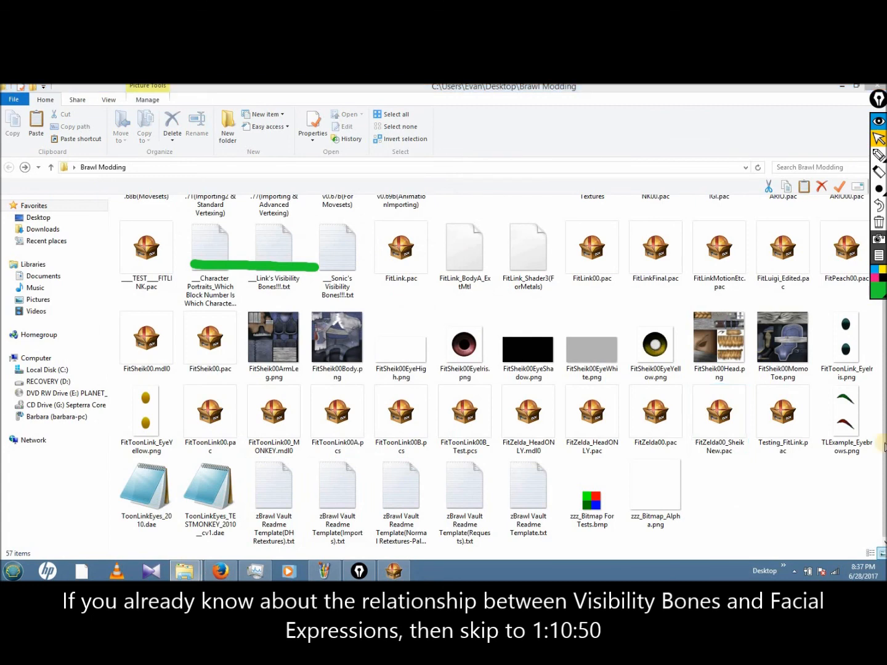
scroll(611, 333, up, 1)
click(611, 333)
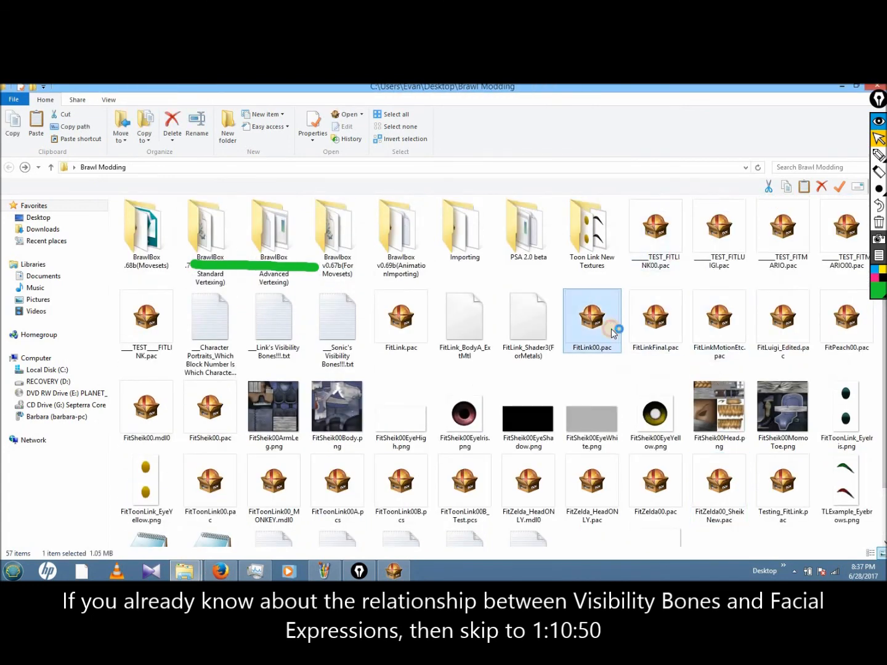
double_click(149, 220)
double_click(160, 233)
click(166, 245)
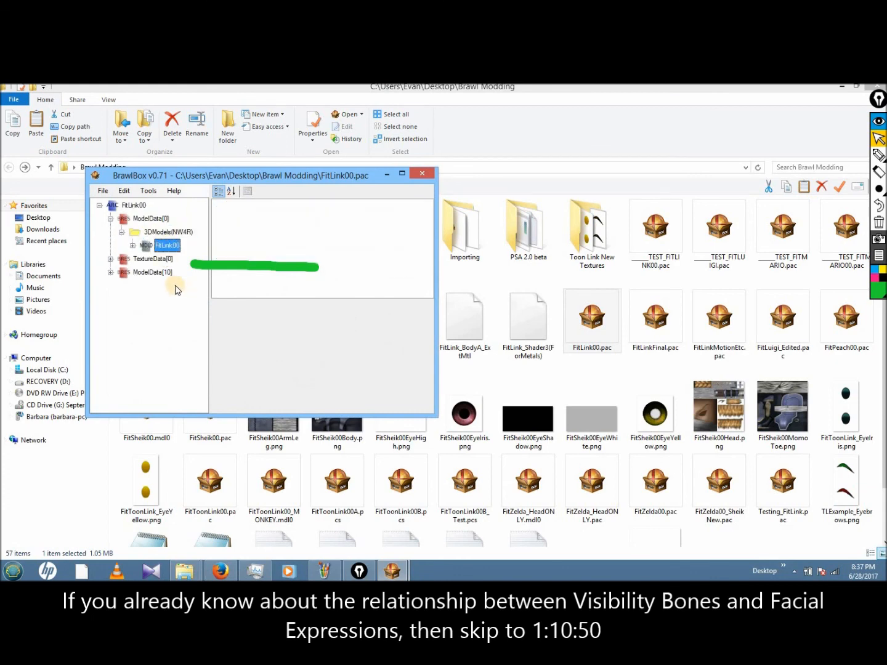
Step: Expand FitLink00's Bones down to TopN, inspect the HaM bone, and preview the whole model
double_click(166, 245)
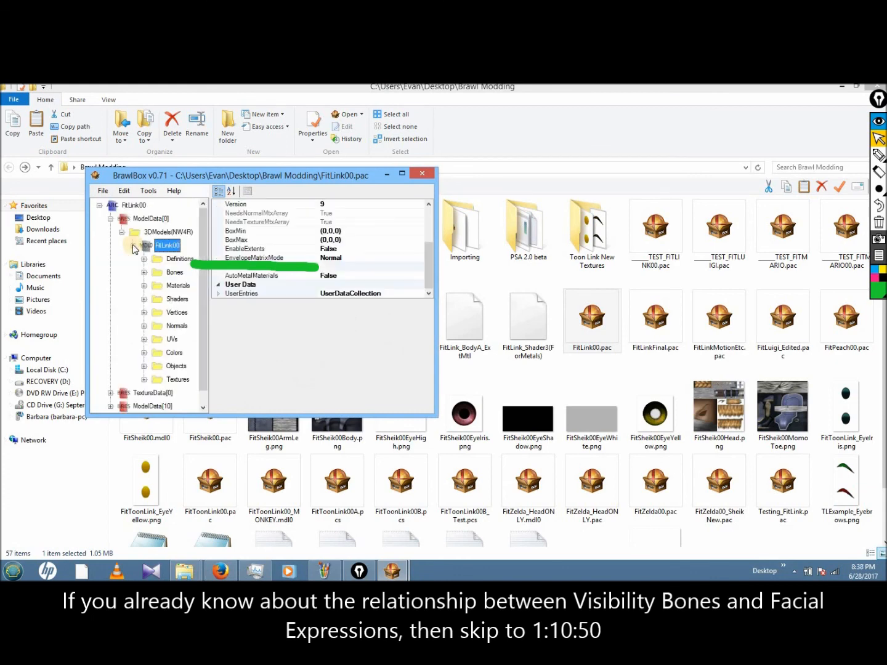
double_click(174, 273)
double_click(186, 286)
drag(149, 409, 192, 410)
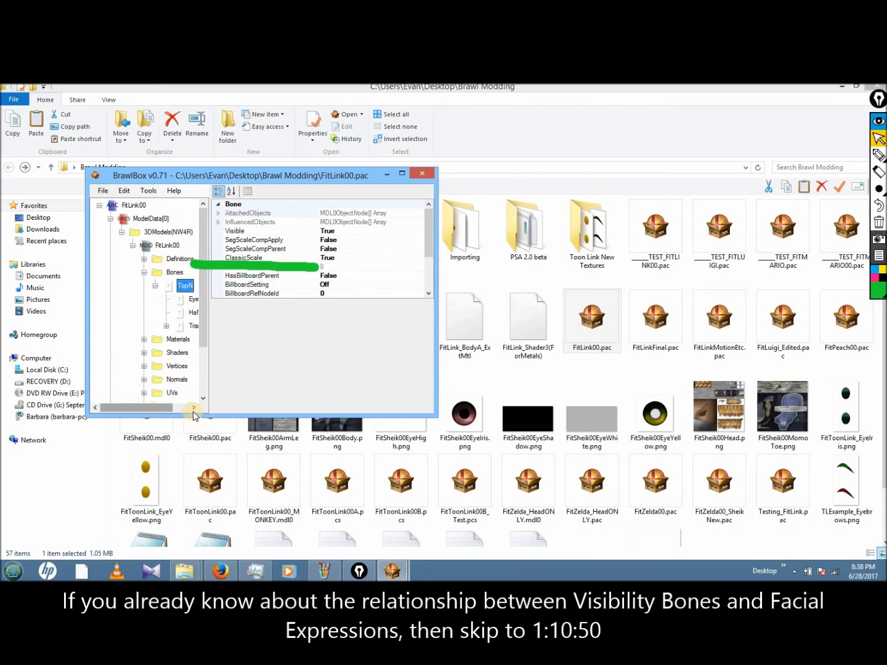
click(174, 312)
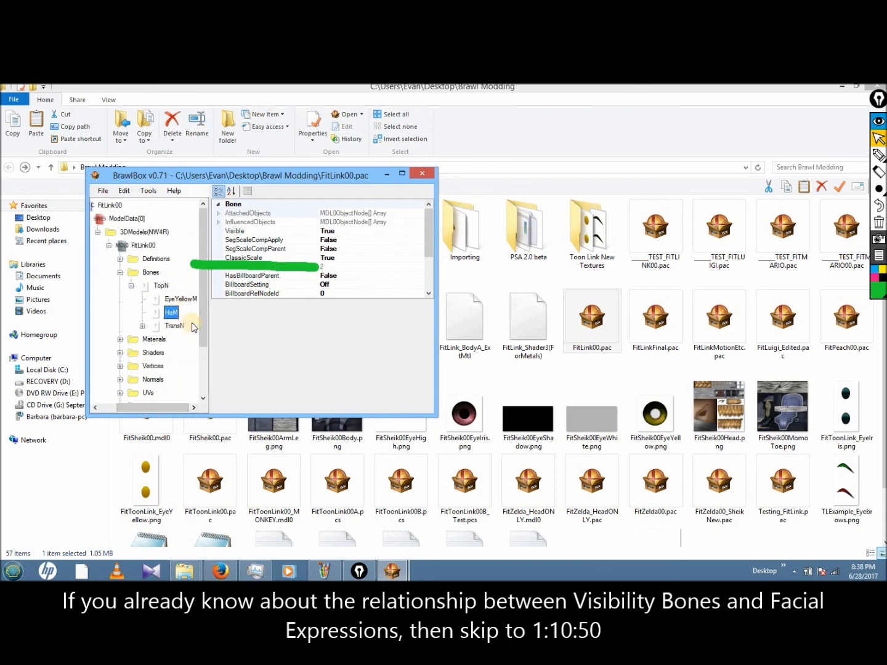
click(143, 245)
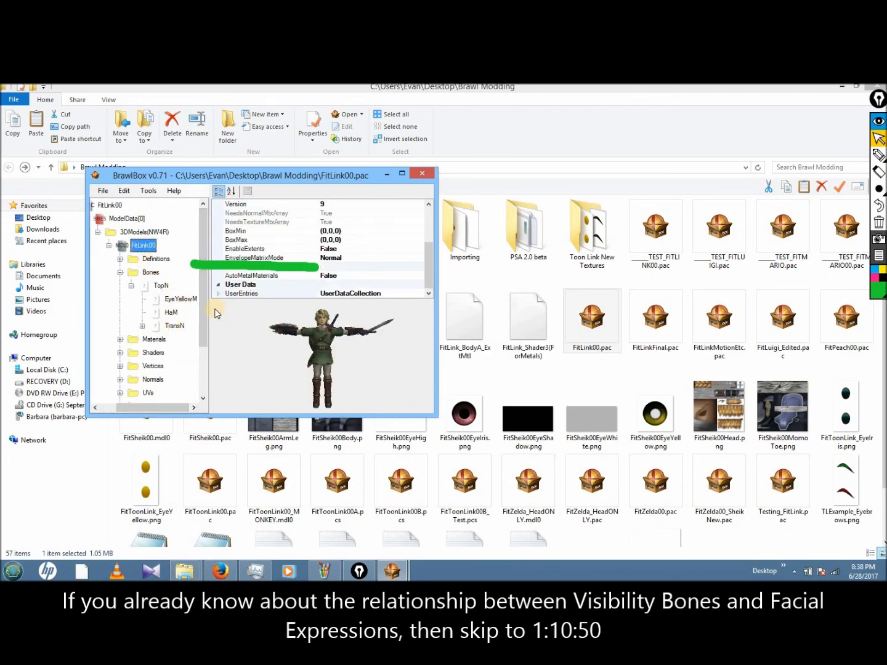
Step: Expand FitLink00's Objects group and display polygon0's VisibilityBone property at the green underline
drag(204, 327, 205, 374)
double_click(158, 355)
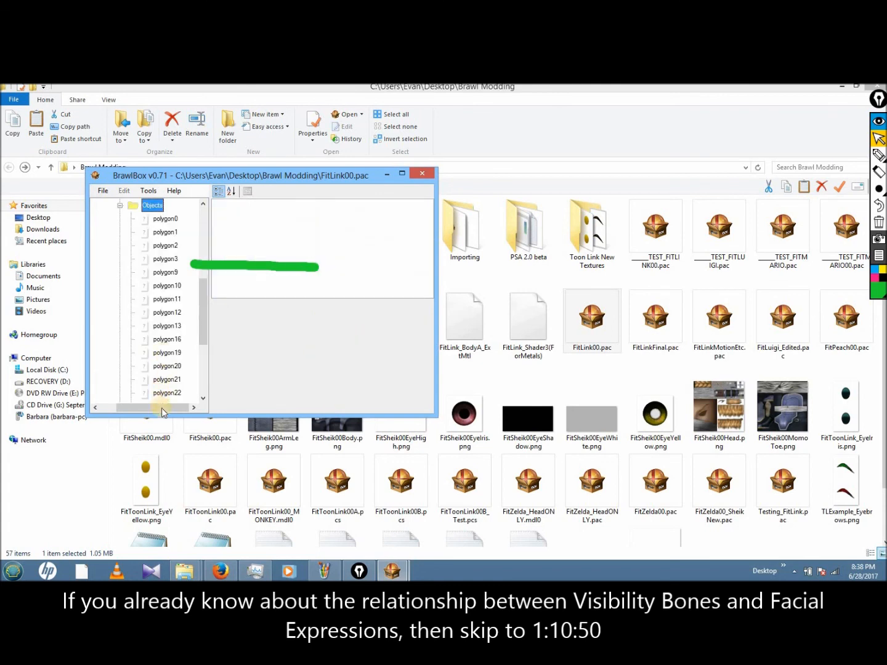
click(164, 218)
scroll(429, 269, down, 3)
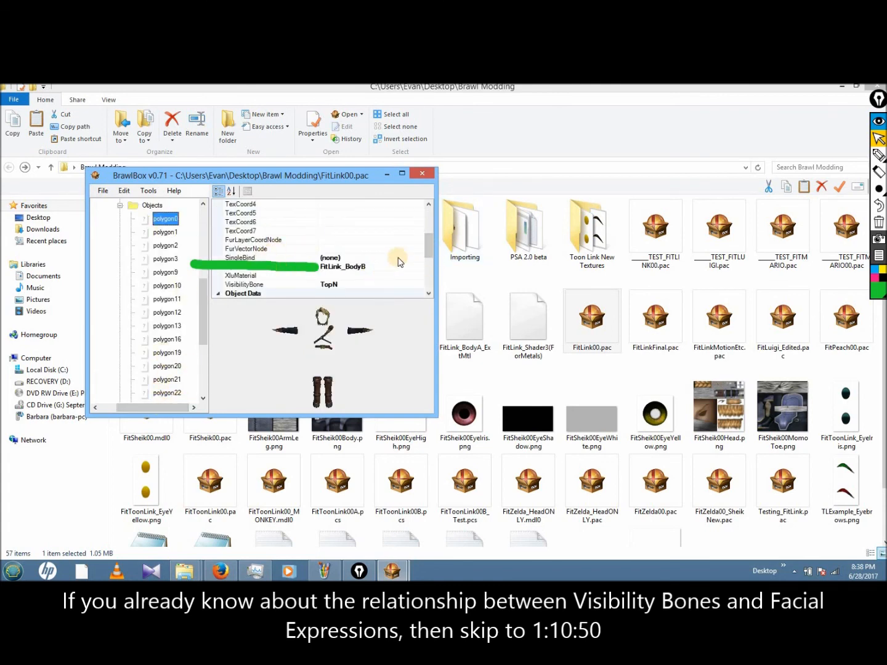
mouse_move(427, 239)
mouse_down()
mouse_move(433, 267)
mouse_move(436, 253)
mouse_up()
Step: Step through Link's objects from polygon1 to polygon13, checking which visibility bone each one uses
click(175, 231)
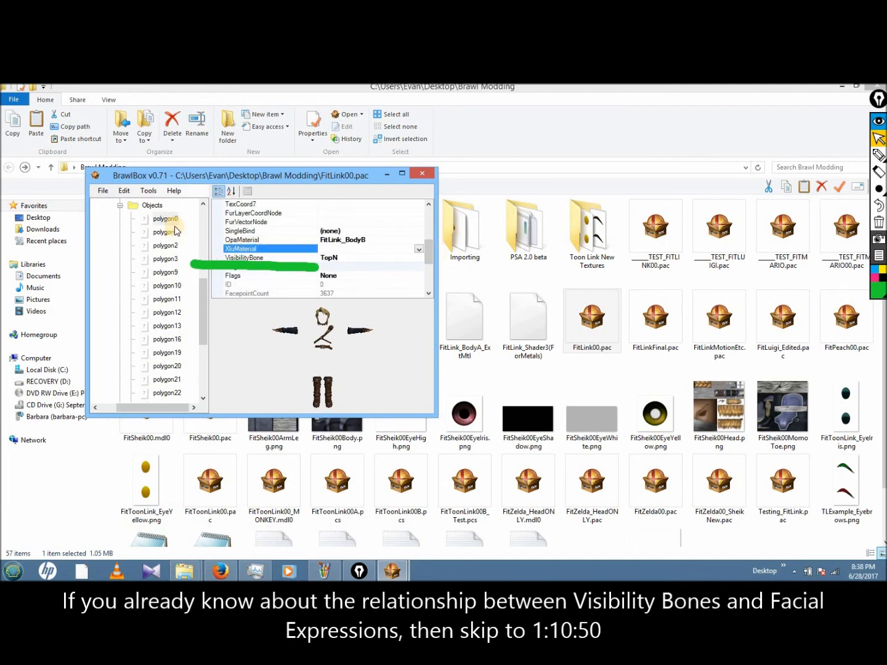
key(Down)
key(Down)
key(Down)
key(Down)
key(Down)
key(Down)
key(Down)
key(Down)
key(Down)
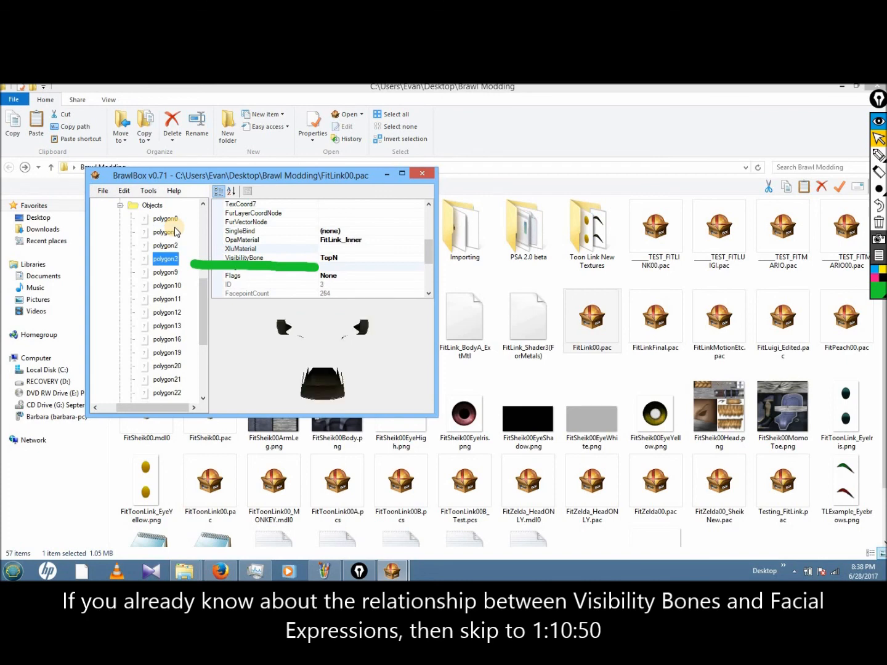
key(Up)
key(Up)
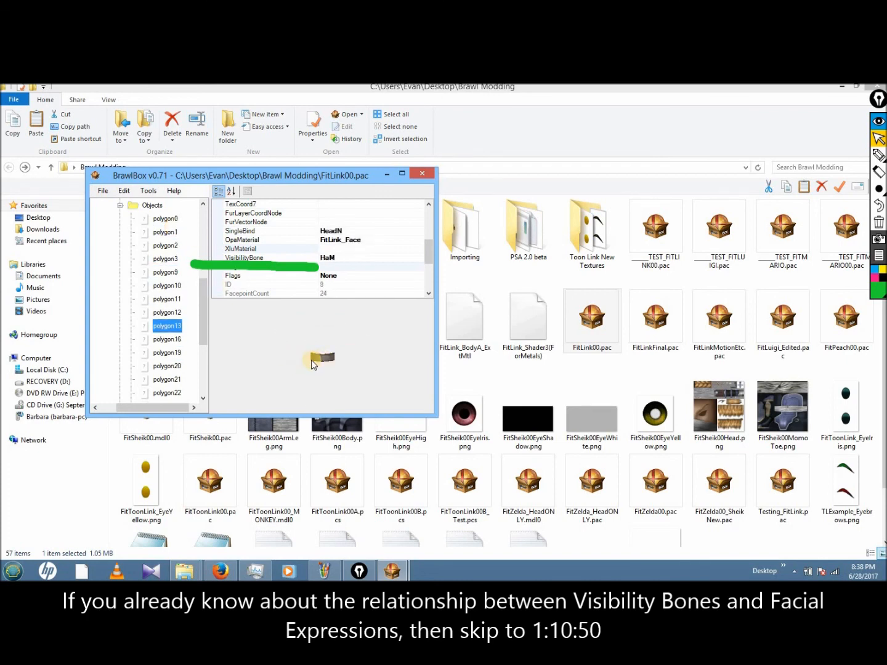
Step: Collapse FitLink00's Objects and Bones groups and reselect the FitLink00 model to preview it, leaving TextureData[0] collapsed
drag(207, 331, 204, 294)
double_click(145, 300)
click(152, 210)
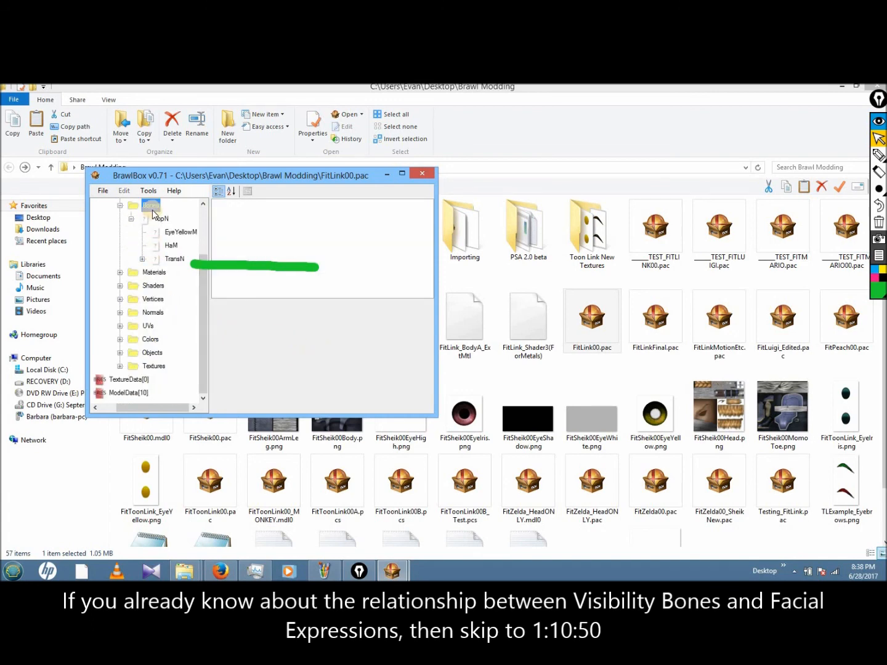
double_click(152, 209)
double_click(163, 219)
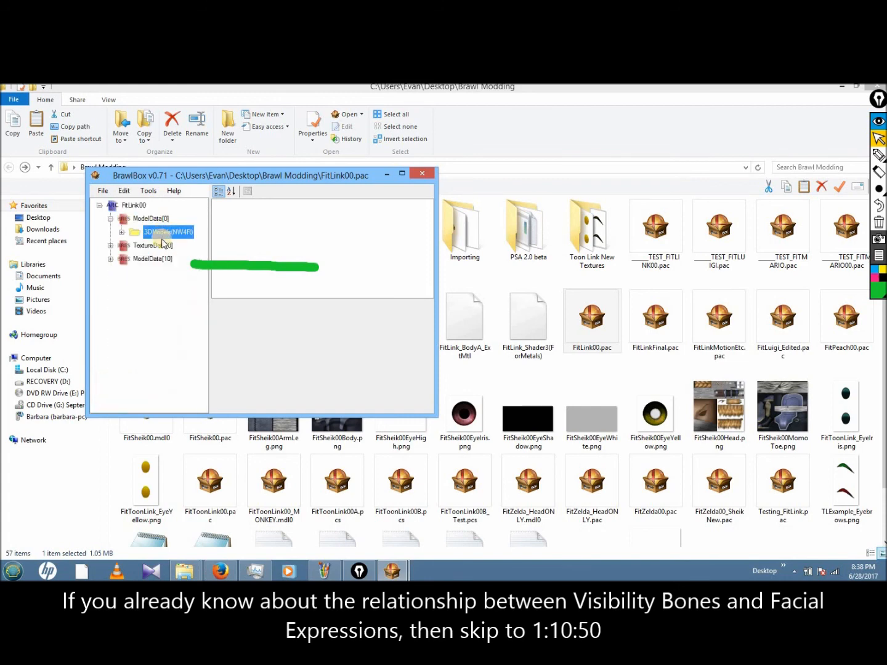
click(160, 245)
double_click(162, 242)
double_click(163, 232)
click(163, 245)
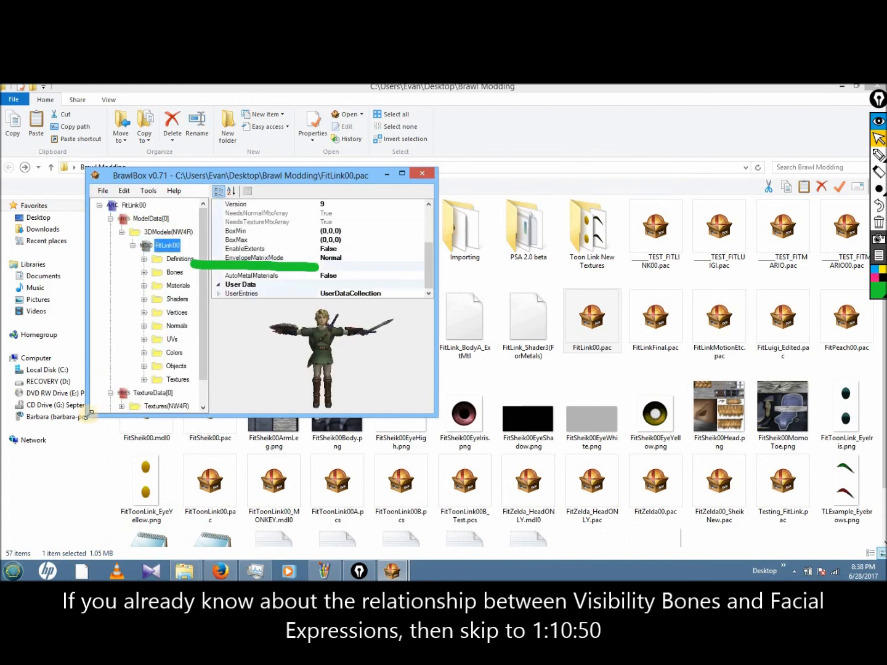
click(107, 394)
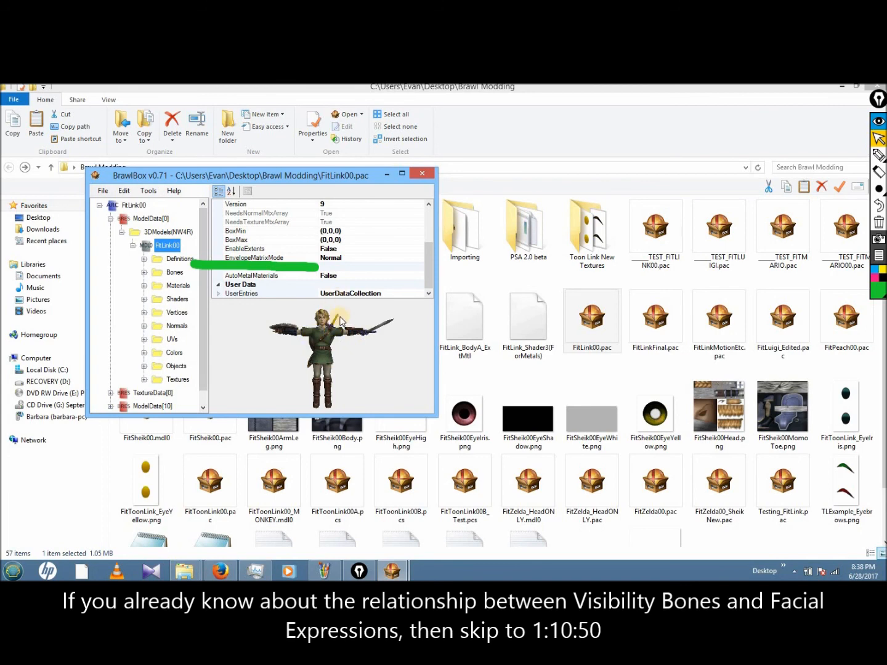
Step: Close the FitLink00.pac window and bring up the remaining BrawlBox window
click(427, 175)
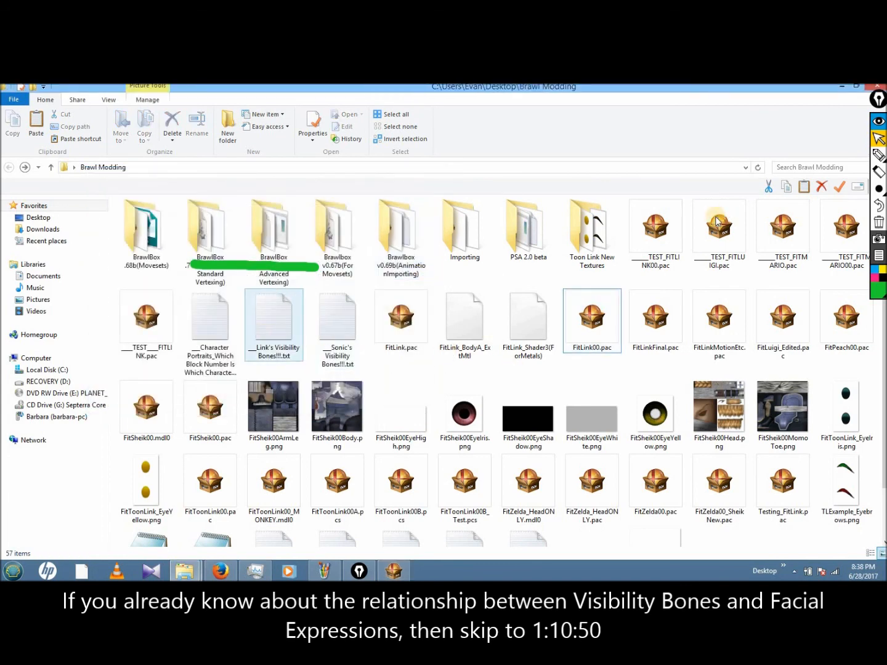
scroll(341, 392, down, 2)
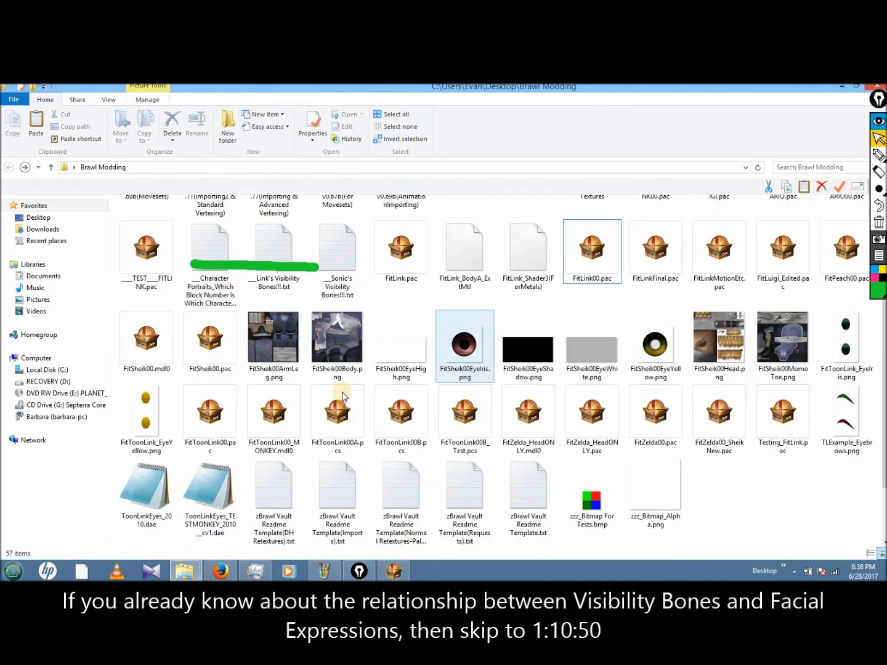
click(394, 570)
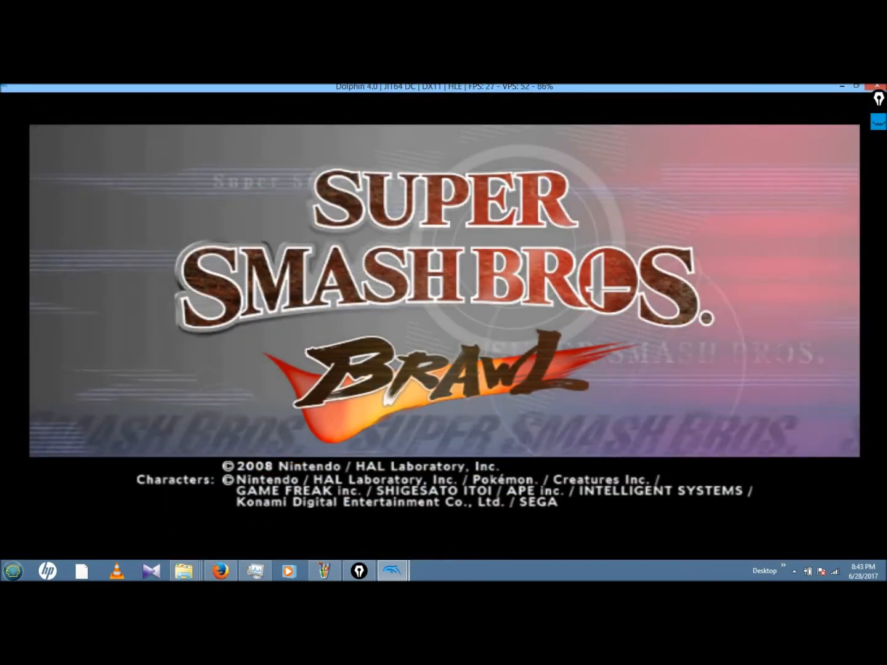
Step: In Dolphin, proceed from the Super Smash Bros. Brawl title screen to a Group Brawl's character selection
key(Return)
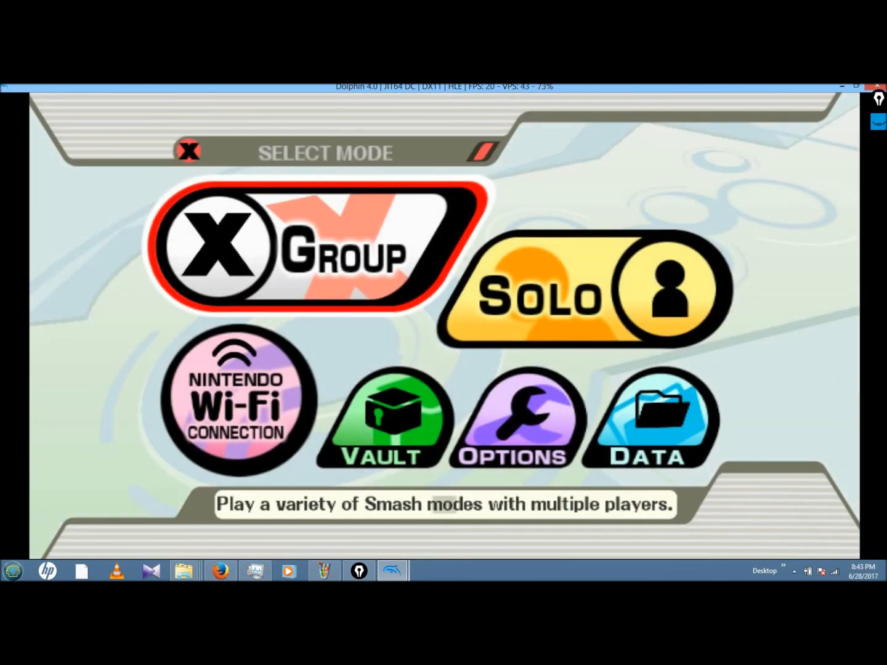
key(x)
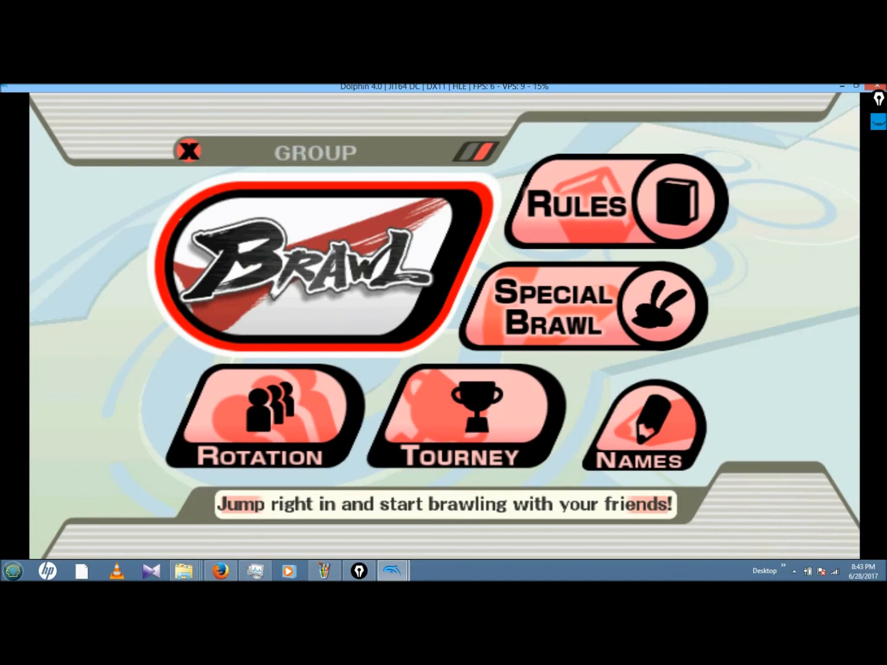
key(x)
Step: Choose Zelda/Sheik as Player 1's fighter
key(Right)
key(Up)
key(Left)
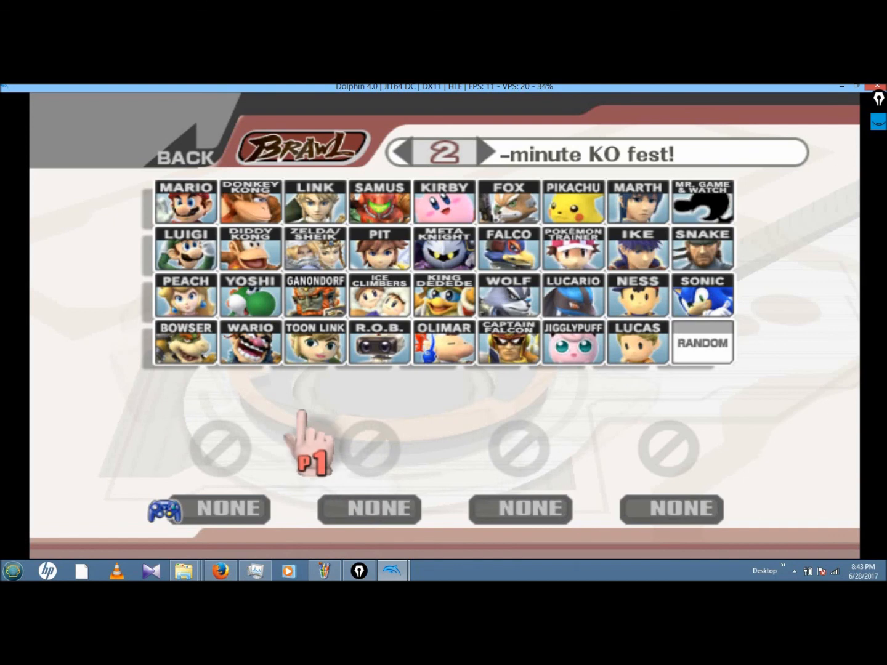
key(Up)
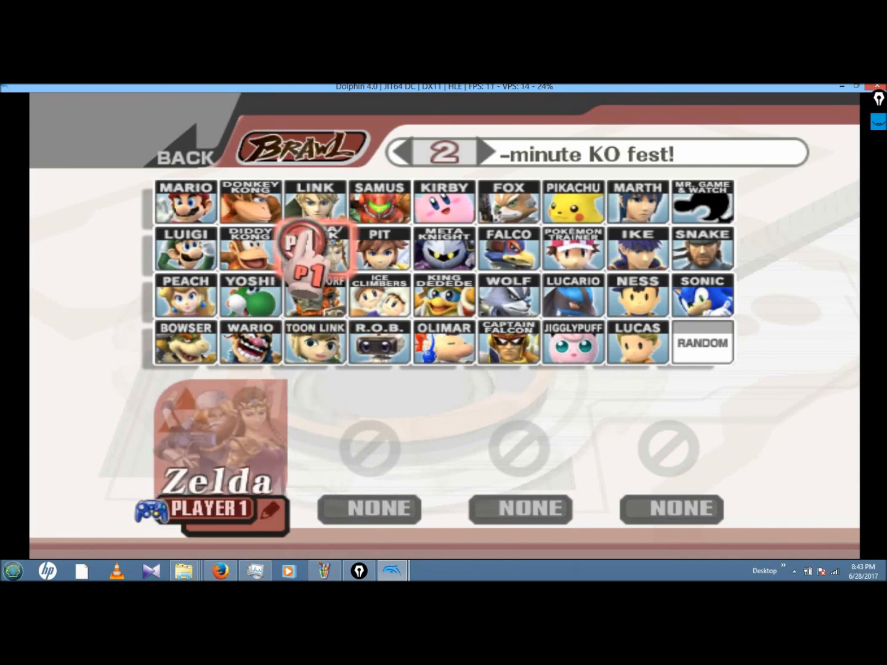
key(x)
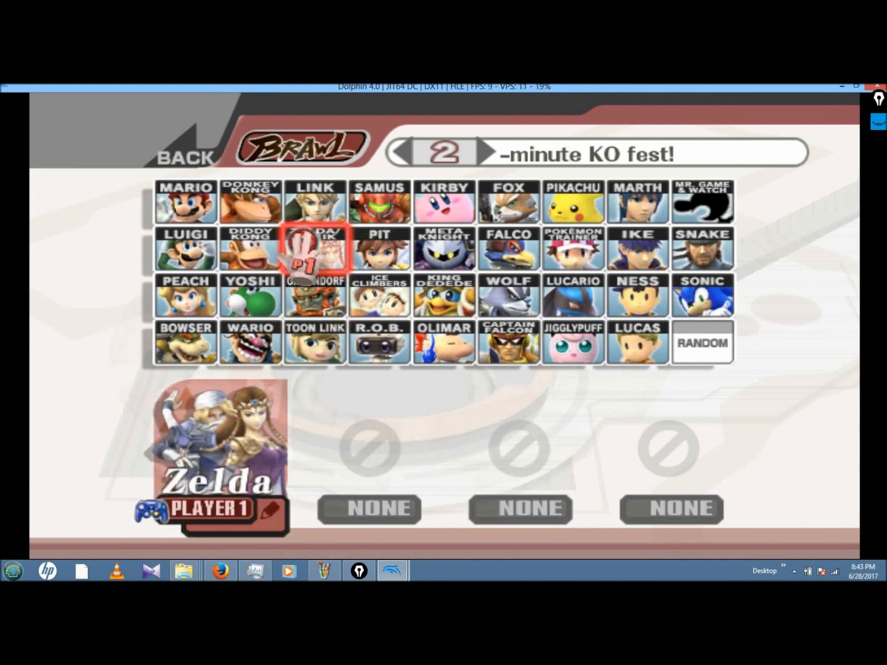
Step: Add a CPU opponent in the second player slot
key(Down)
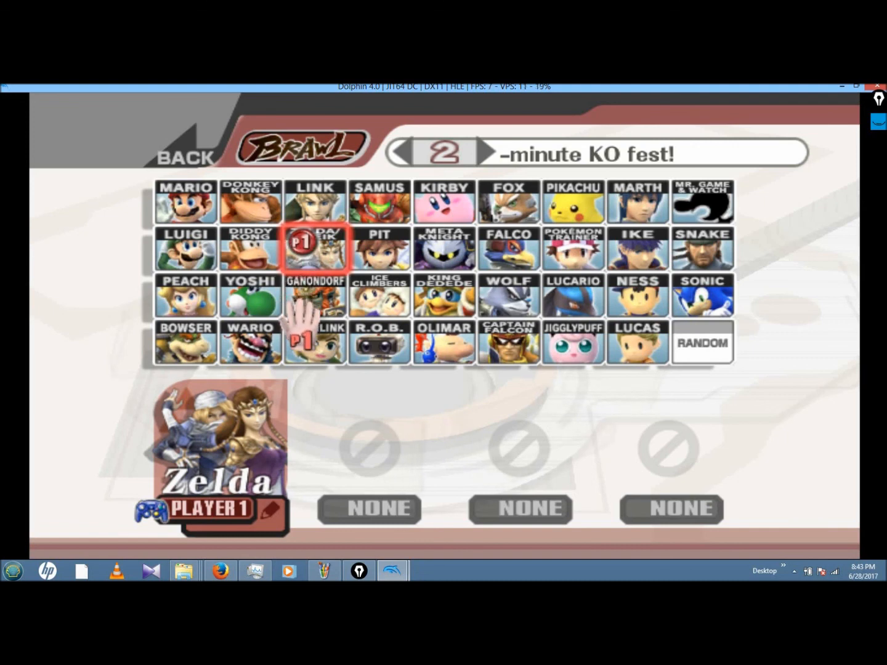
key(Down)
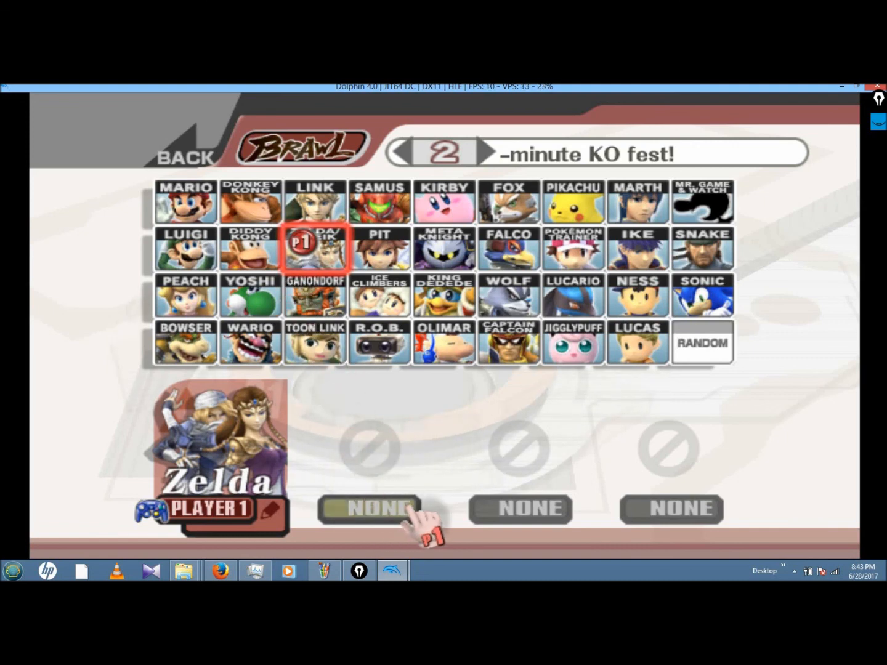
key(x)
Step: Move the CPU opponent's token from Random to Mario
key(Right)
key(Up)
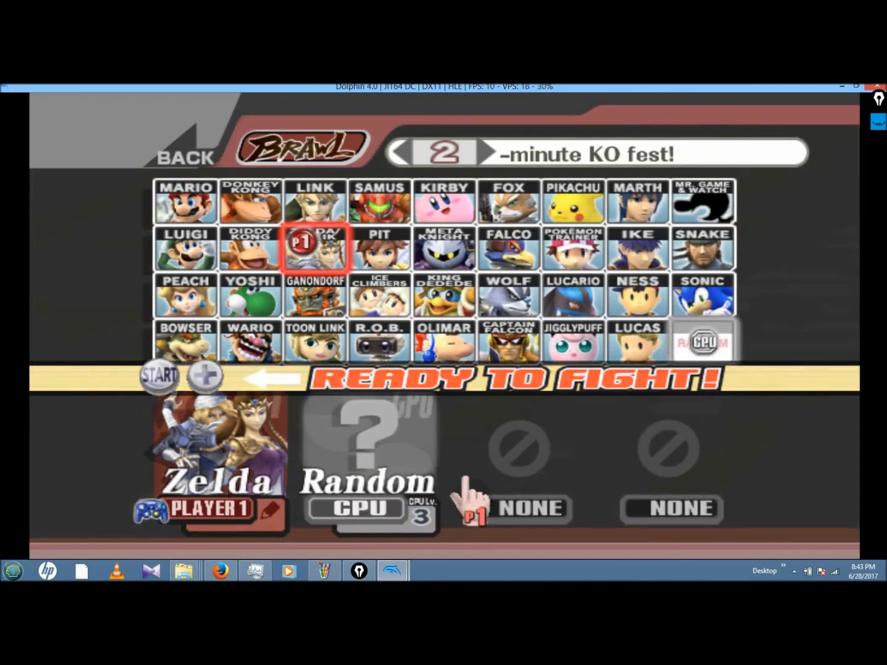
key(Up)
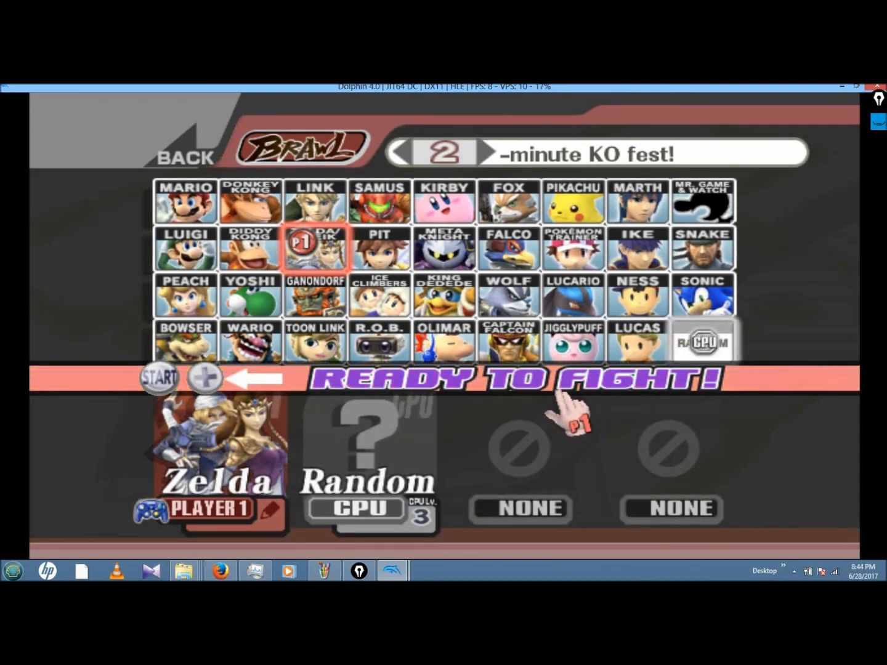
key(Right)
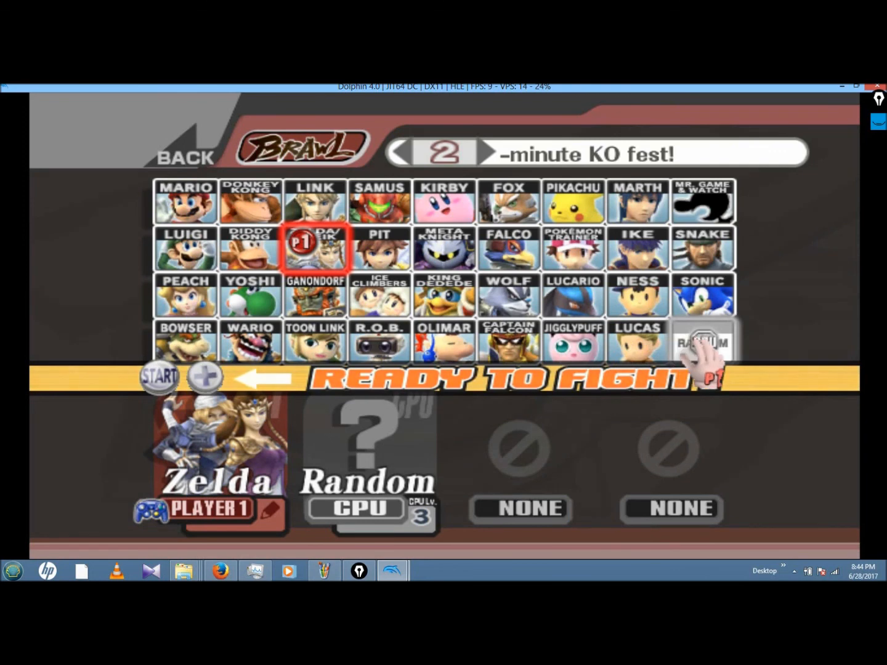
key(x)
key(Left)
key(Down)
key(Left)
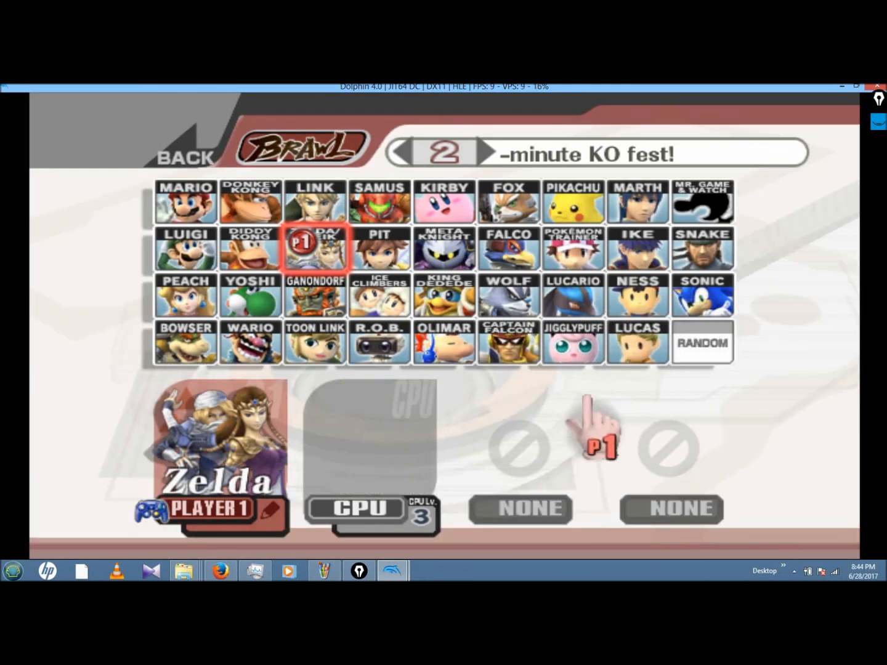
key(Left)
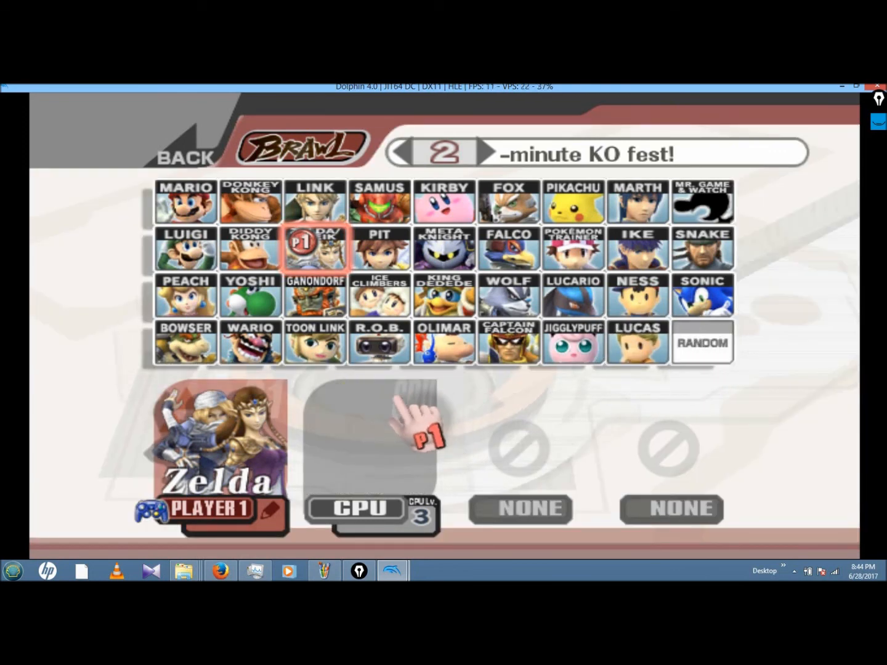
key(Up)
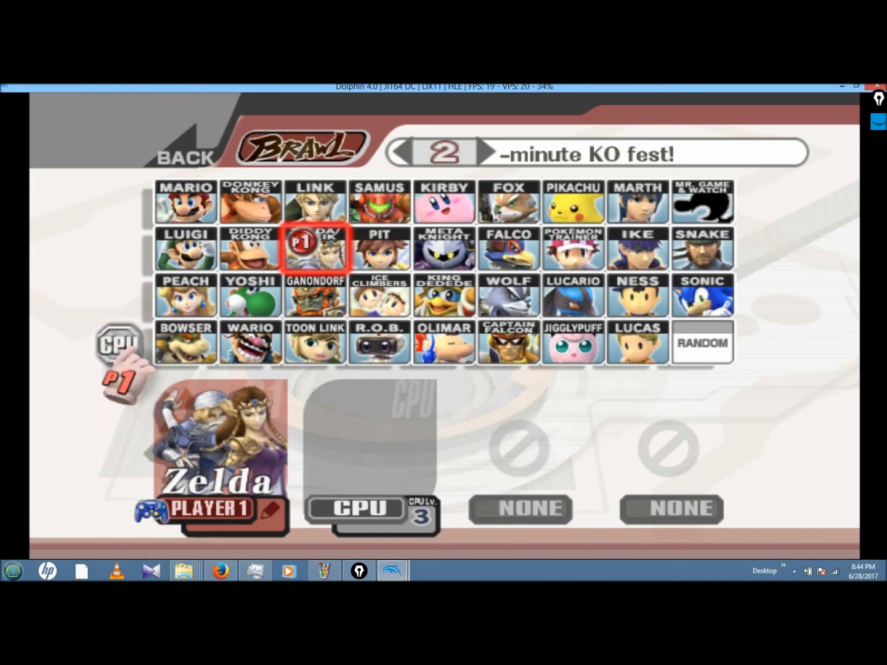
key(x)
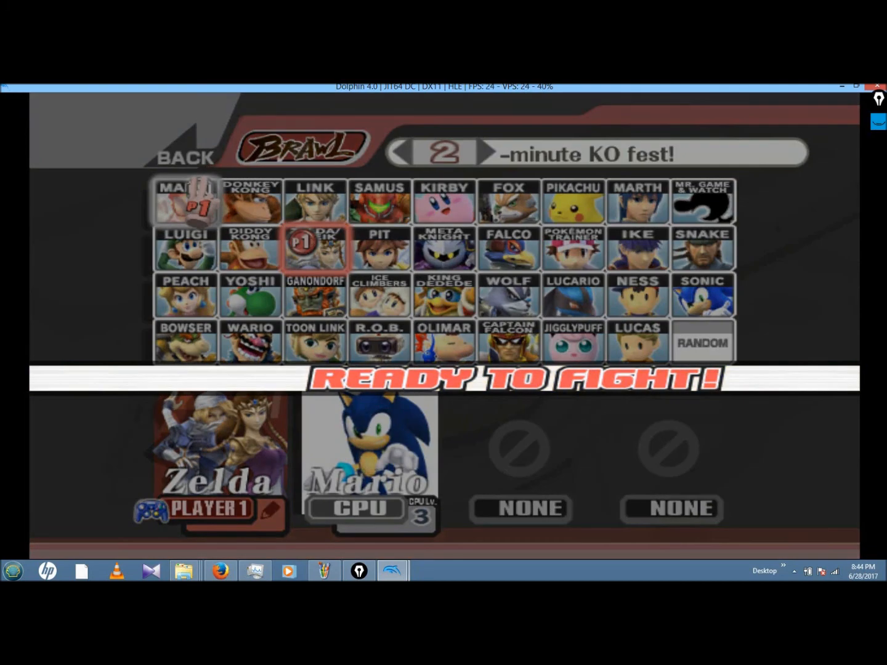
Step: Confirm the fighters and switch the stage selection to the Melee stages
key(Return)
key(Right)
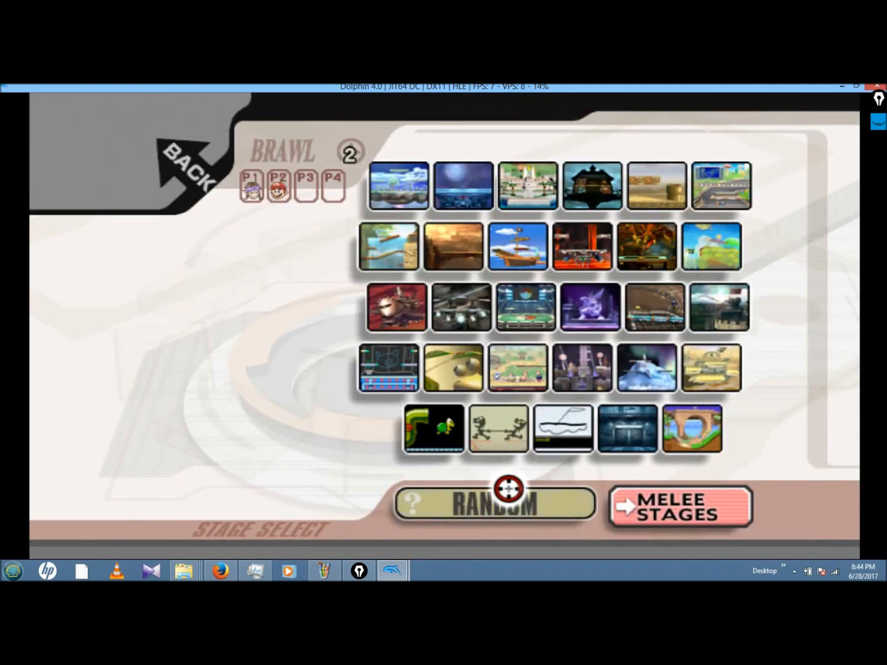
key(Right)
key(x)
Step: Choose the Super Mario World Yoshi's Island stage and start the match
key(Left)
key(Up)
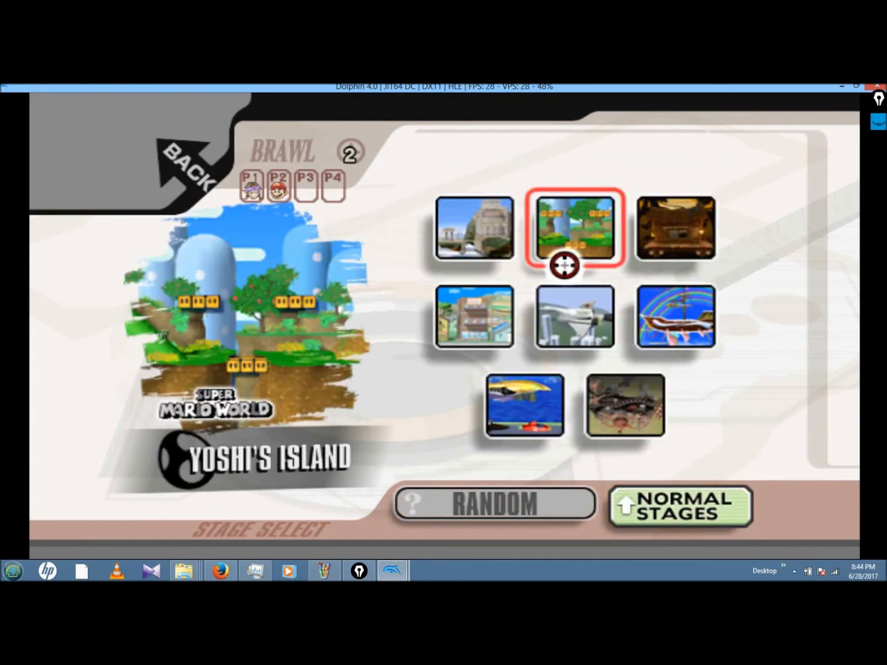
key(Down)
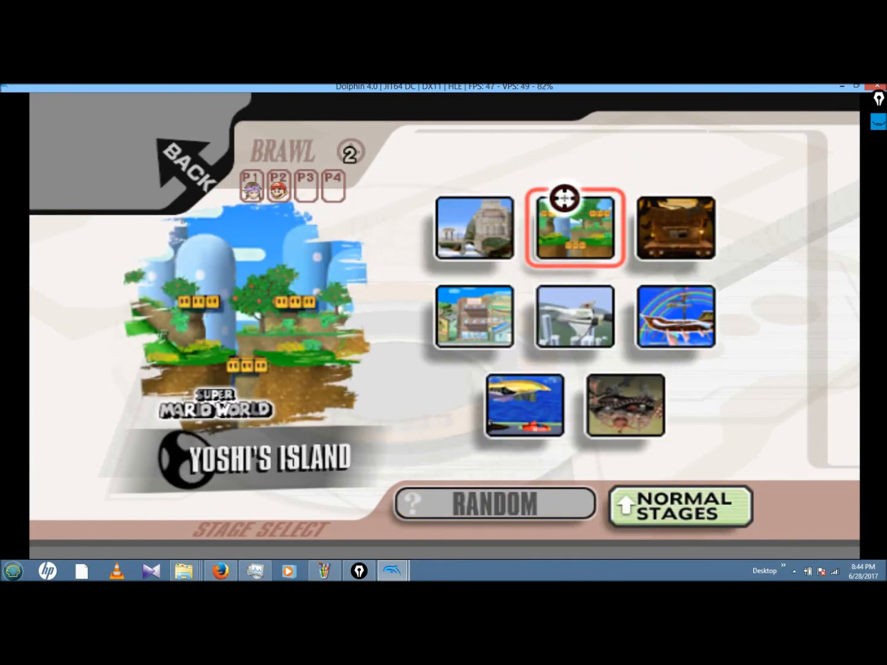
key(Left)
key(Down)
key(Right)
key(Up)
key(Up)
key(Down)
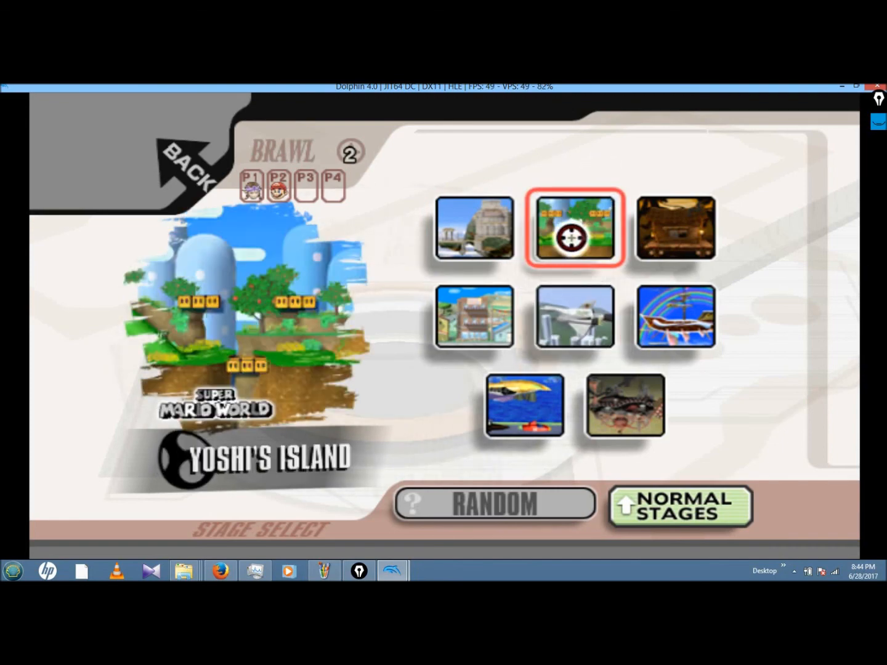
key(Up)
key(x)
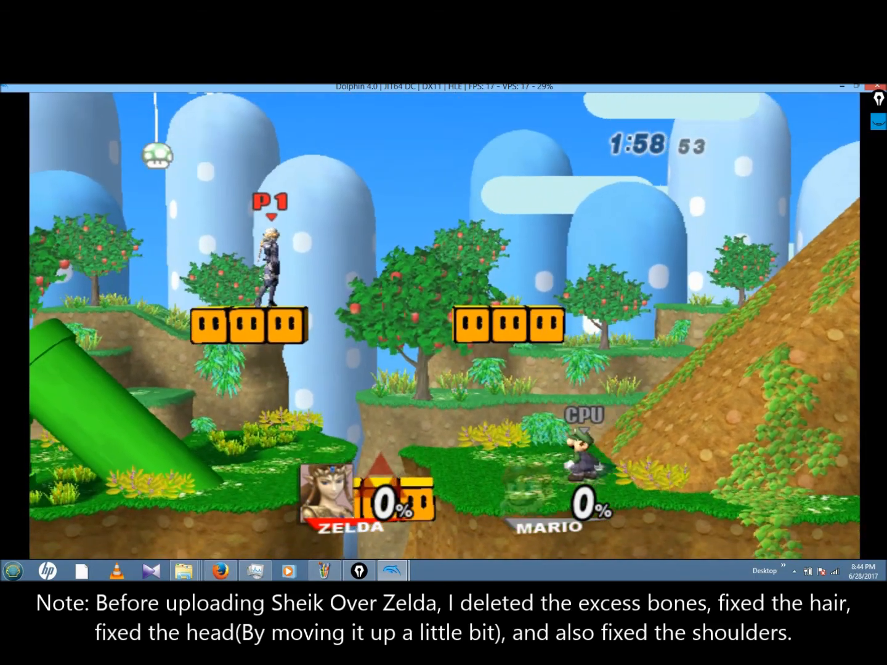
Step: Pause the match and turn the camera to examine the Sheik model replacing Zelda up close
key(Return)
key(Right)
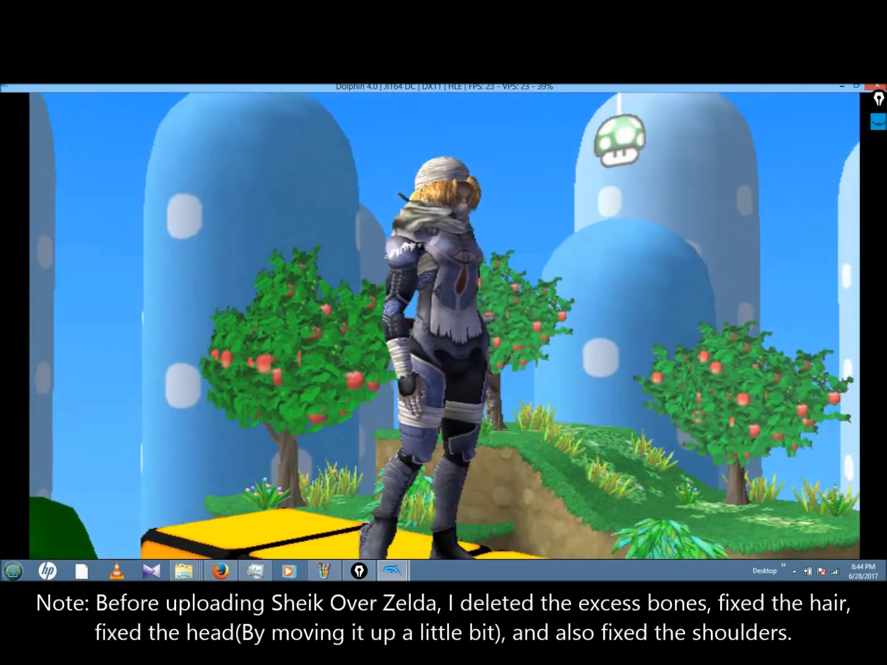